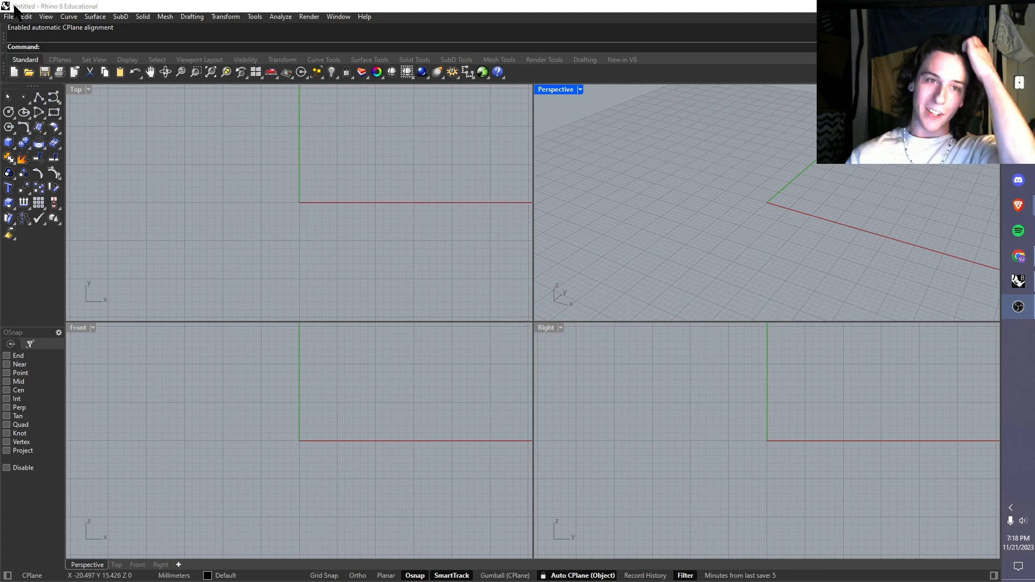
Step: Switch to the browser and review the Rhino 8 for Windows evaluation offer on the Rhinoceros Downloads page
{"action": "left_click", "coordinate": [232, 47]}
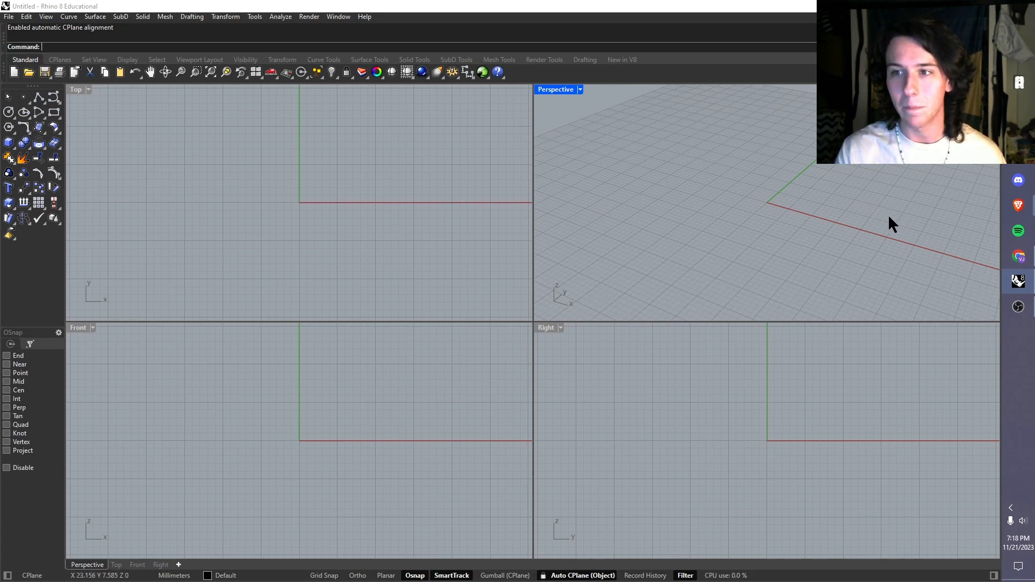
{"action": "mouse_move", "coordinate": [1019, 205]}
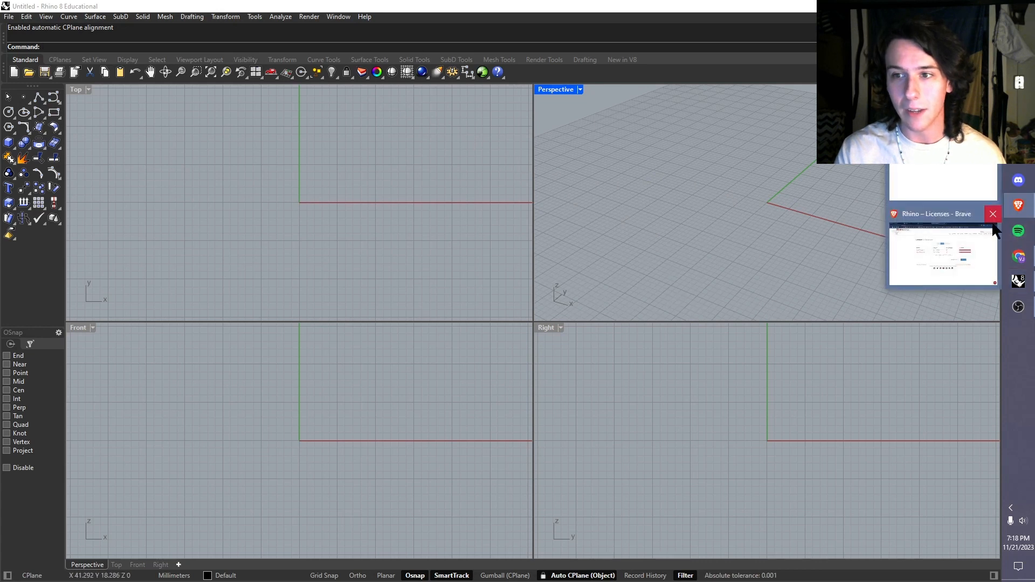
{"action": "left_click", "coordinate": [940, 254]}
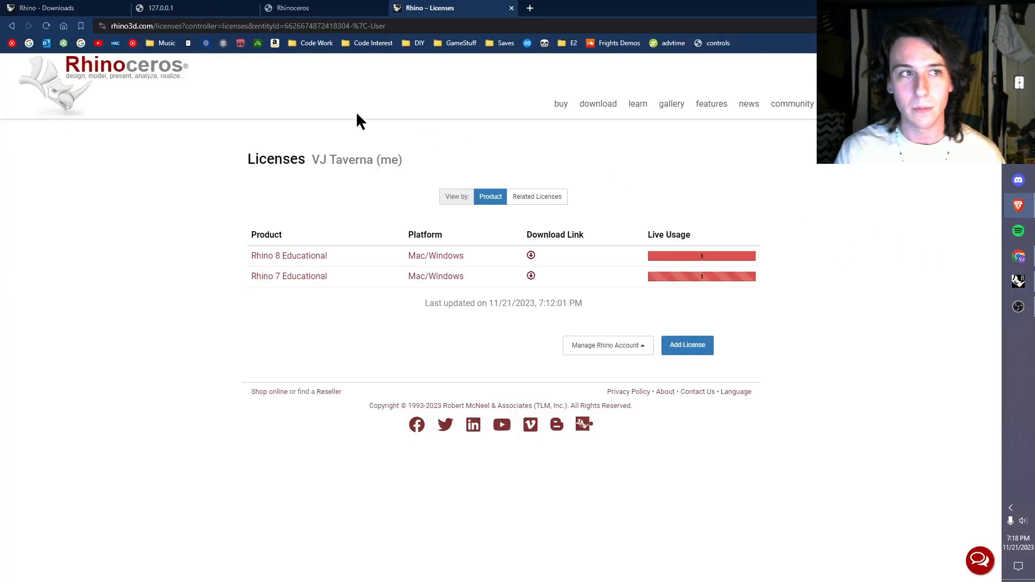
{"action": "left_click", "coordinate": [135, 75]}
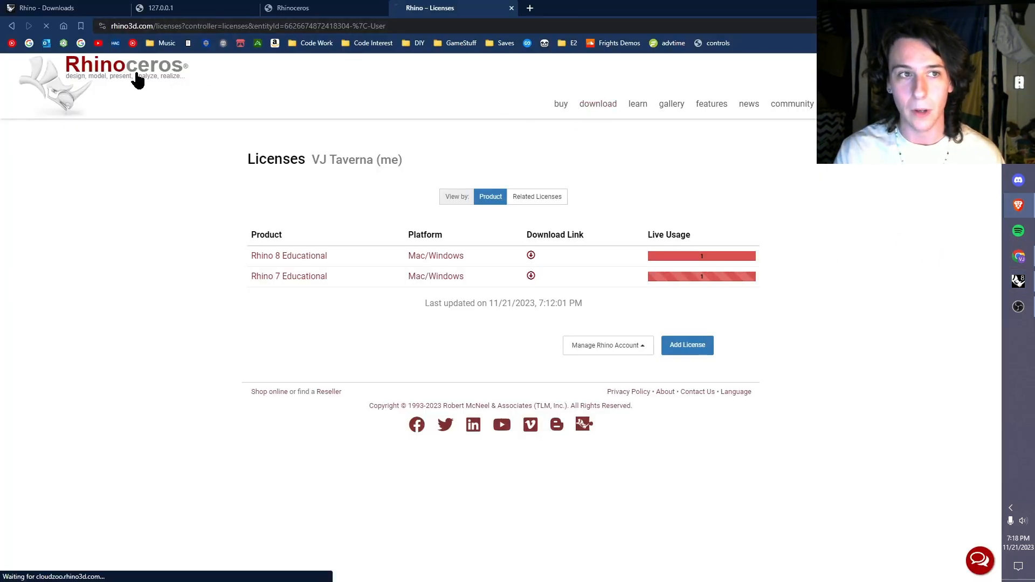
{"action": "left_click", "coordinate": [590, 110]}
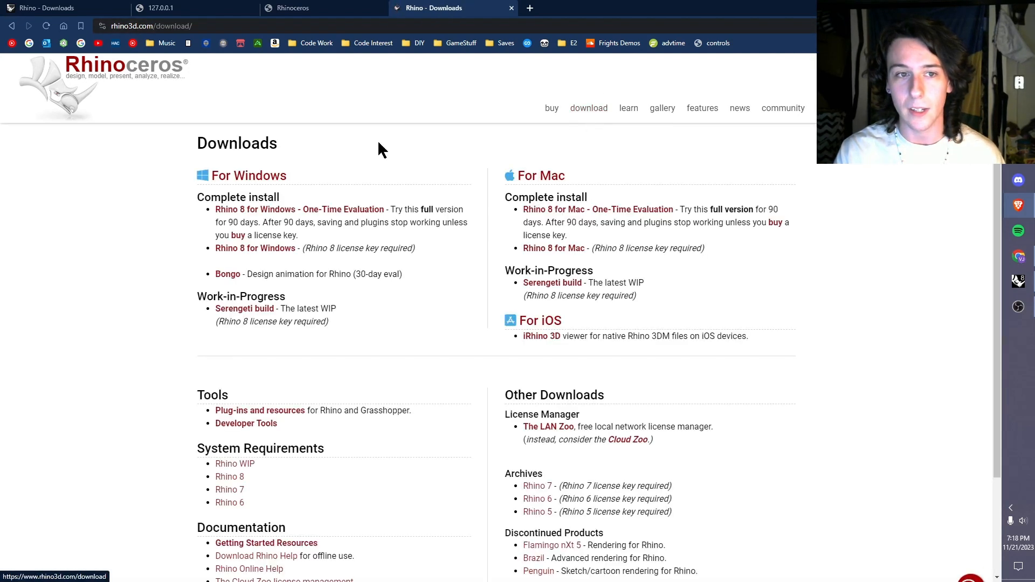
{"action": "left_click_drag", "start_coordinate": [404, 210], "coordinate": [430, 225]}
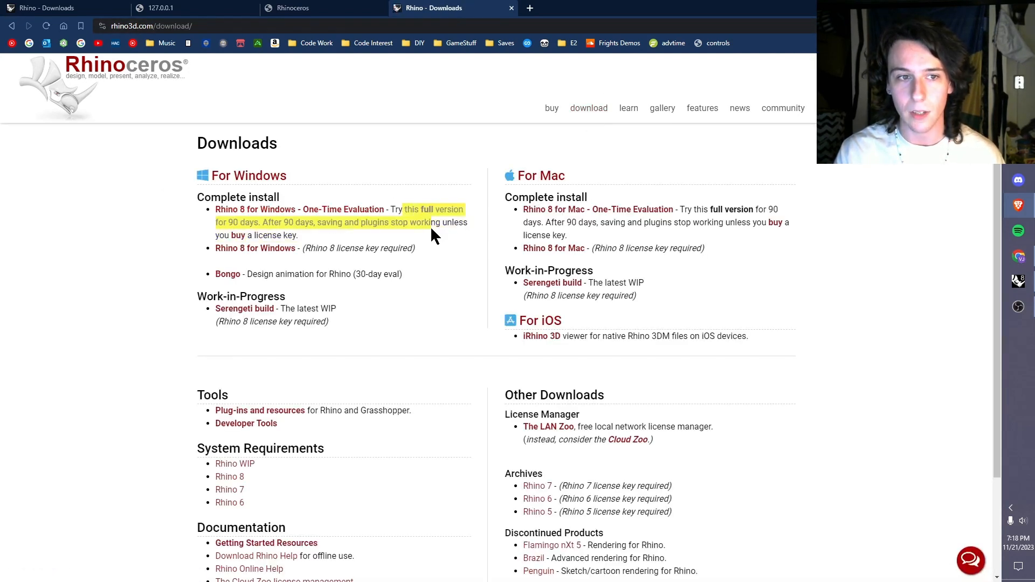
{"action": "left_click", "coordinate": [229, 231]}
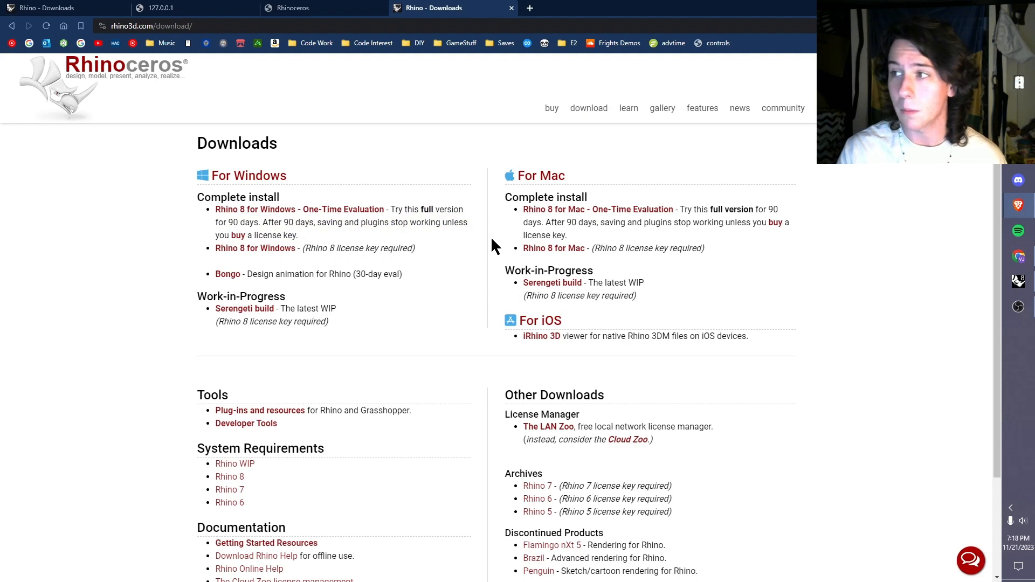
Step: Switch back to Rhino and launch Grasshopper with the Grasshopper command
{"action": "left_click", "coordinate": [1019, 281]}
{"action": "left_click", "coordinate": [386, 171]}
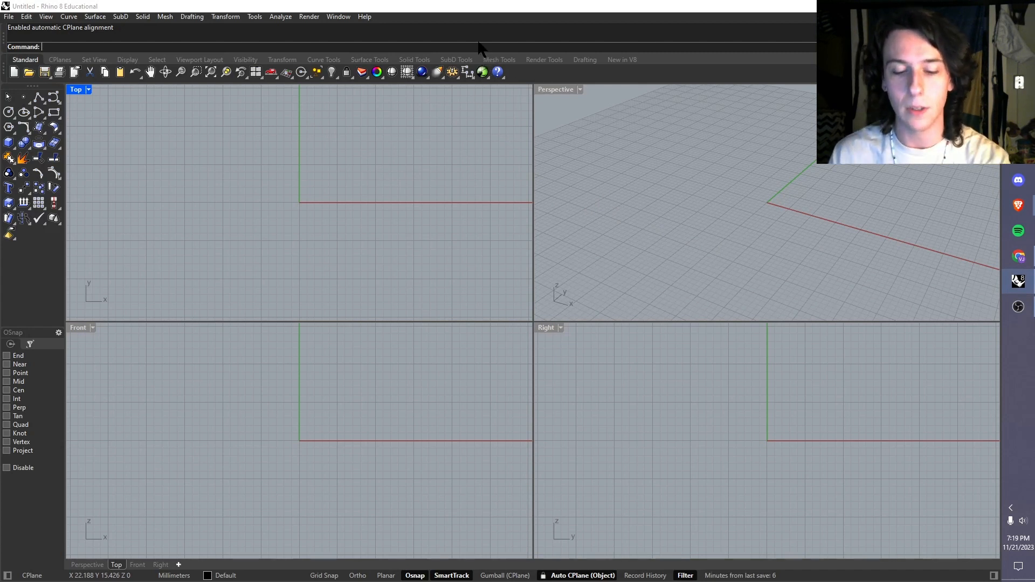
{"action": "type", "text": "Grasshopper"}
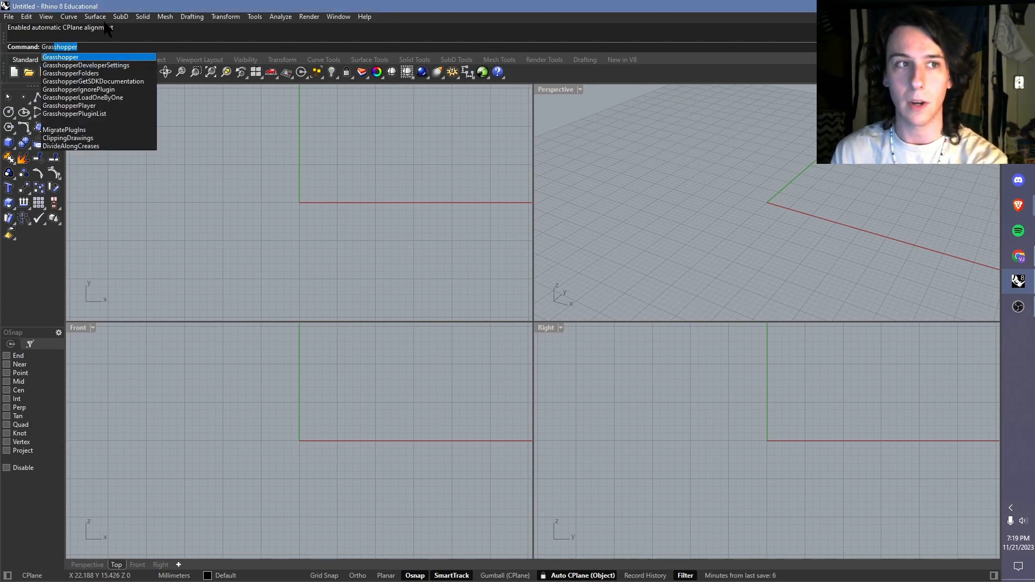
{"action": "left_click", "coordinate": [71, 57]}
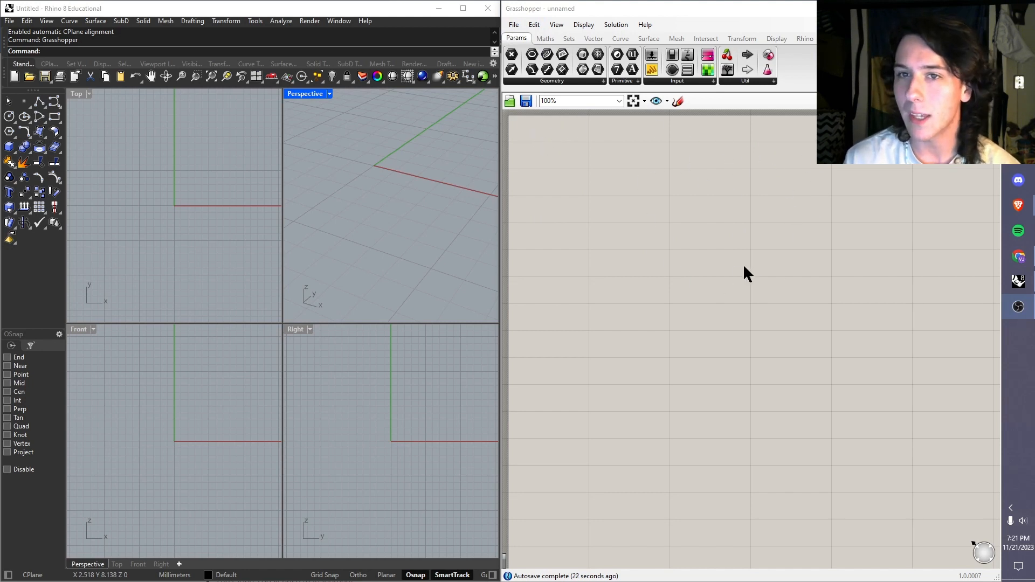
{"action": "left_click", "coordinate": [568, 38]}
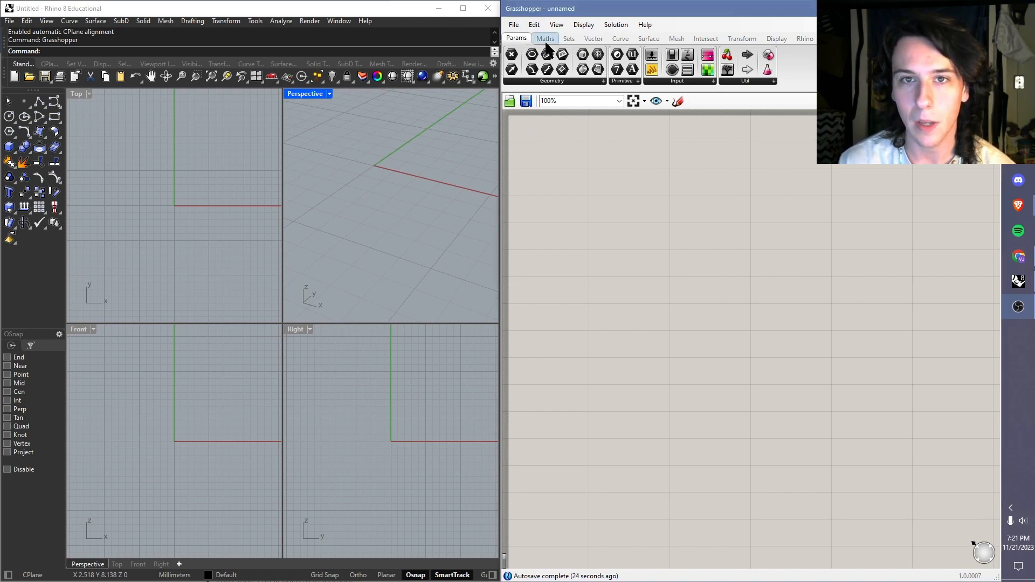
{"action": "scroll", "coordinate": [598, 40], "scroll_direction": "down", "scroll_amount": 4}
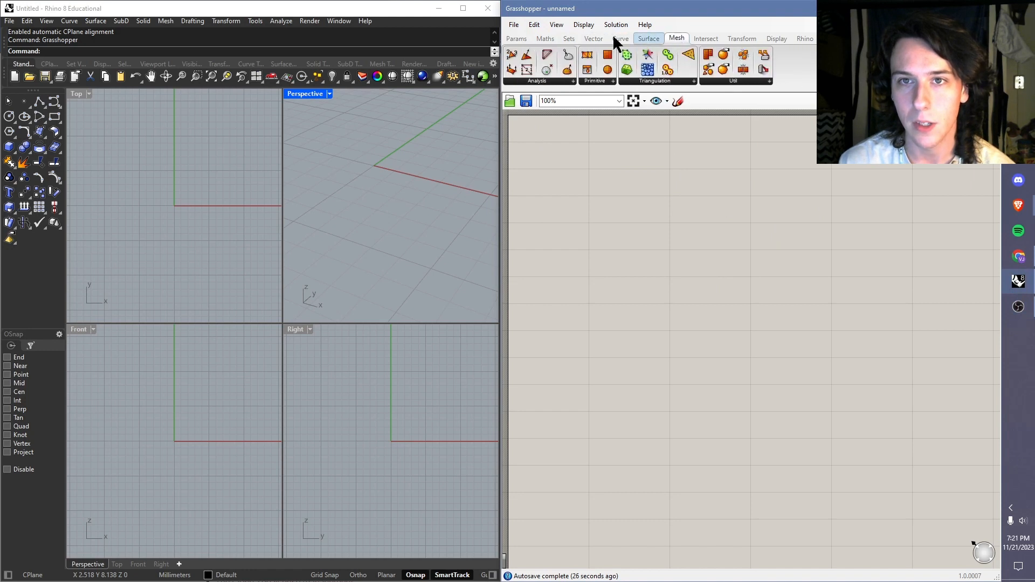
{"action": "scroll", "coordinate": [620, 36], "scroll_direction": "up", "scroll_amount": 2}
{"action": "left_click", "coordinate": [546, 38]}
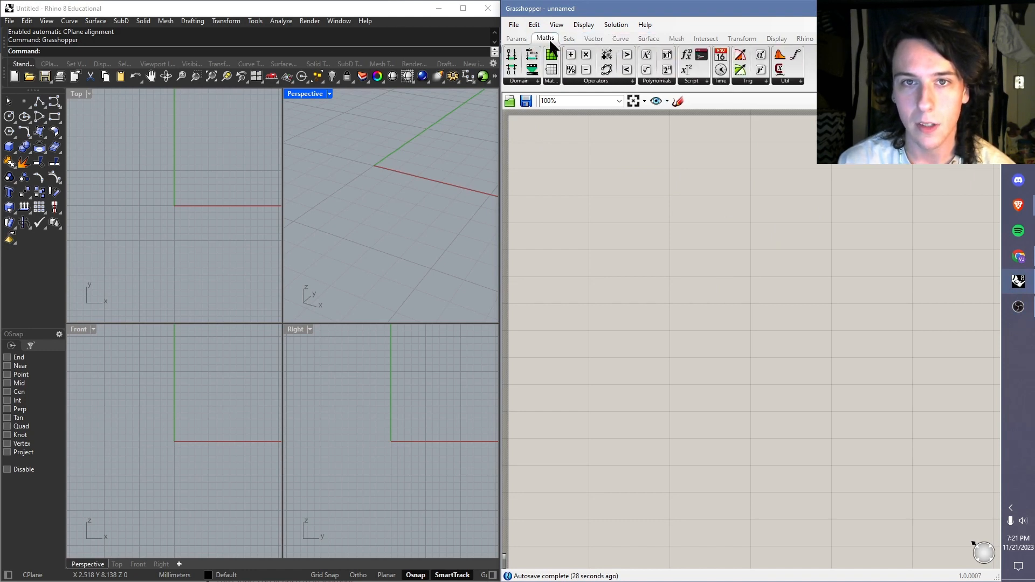
Step: Place two Number Slider components side by side on the Grasshopper canvas and delete the second one
{"action": "left_click", "coordinate": [517, 37]}
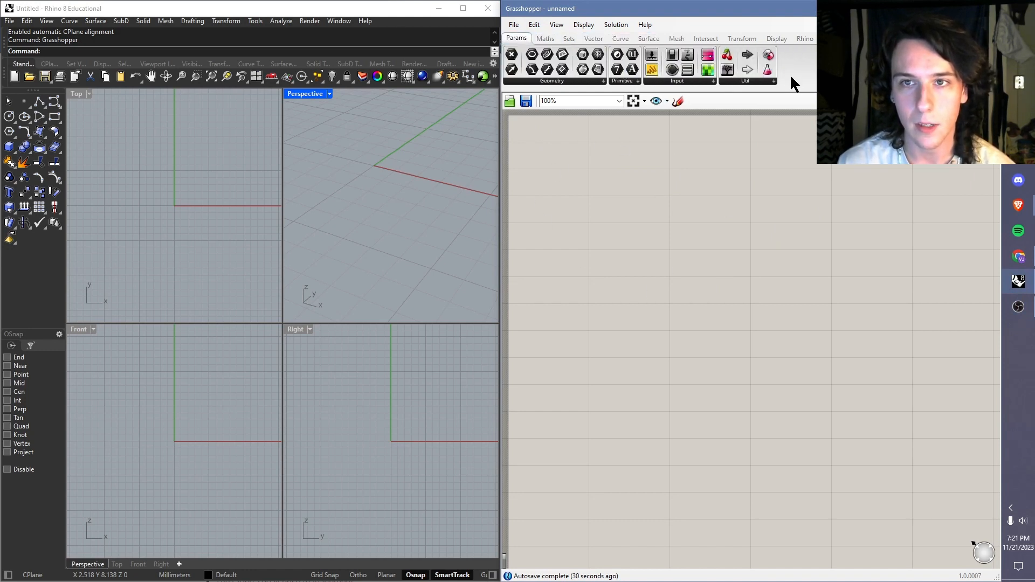
{"action": "left_click_drag", "start_coordinate": [652, 54], "coordinate": [555, 167]}
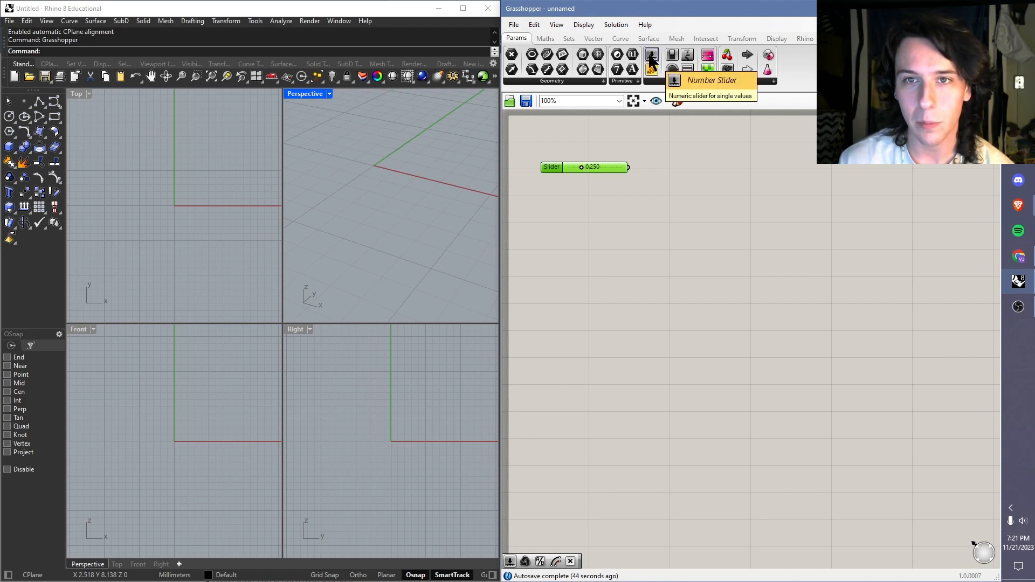
{"action": "left_click_drag", "start_coordinate": [651, 58], "coordinate": [690, 166]}
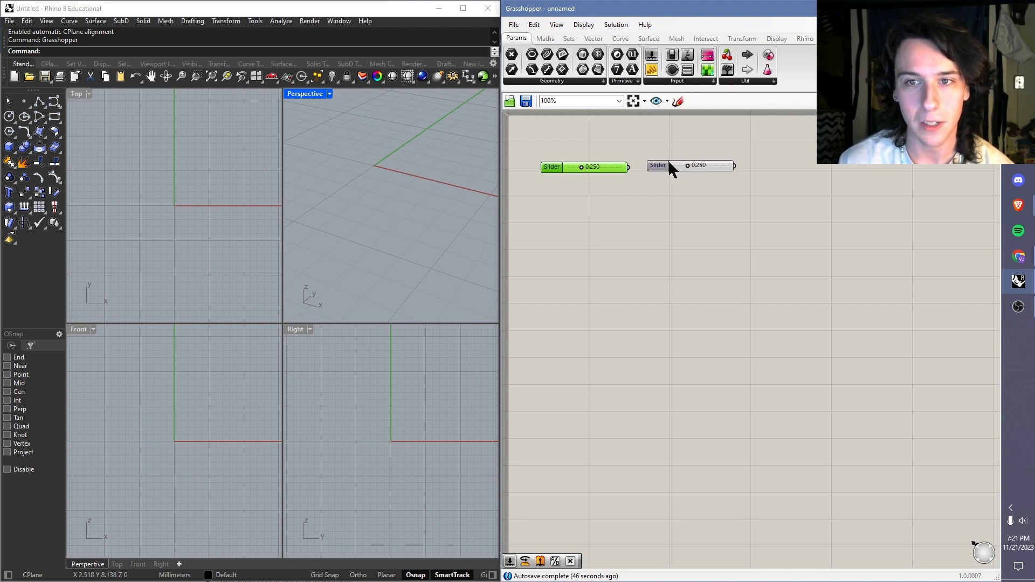
{"action": "left_click", "coordinate": [662, 165]}
{"action": "key", "text": "Delete"}
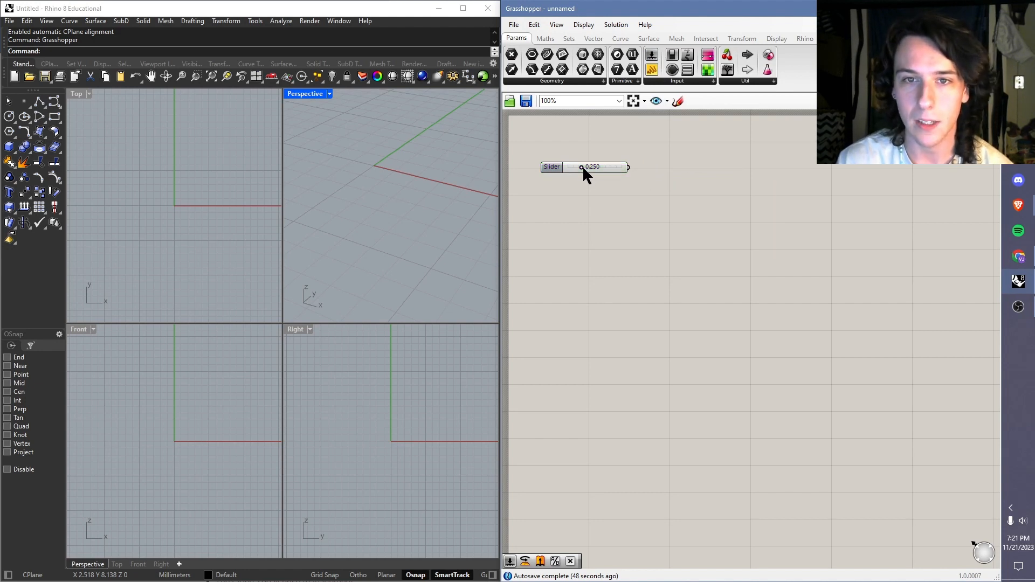
Step: Try out the remaining number slider by setting it to 0.220, and delete it from the canvas
{"action": "left_click_drag", "start_coordinate": [584, 168], "coordinate": [603, 169]}
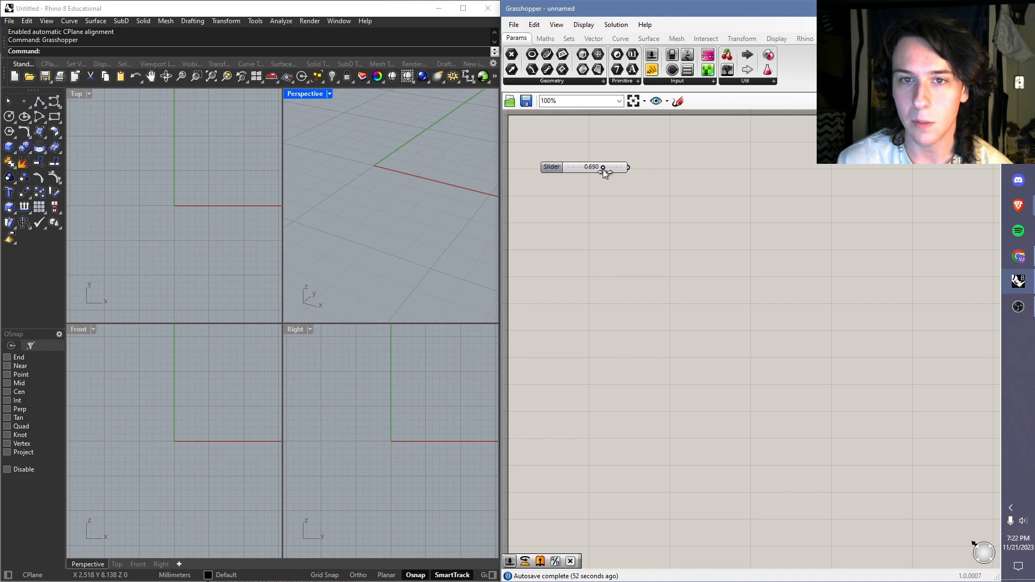
{"action": "left_click", "coordinate": [561, 164]}
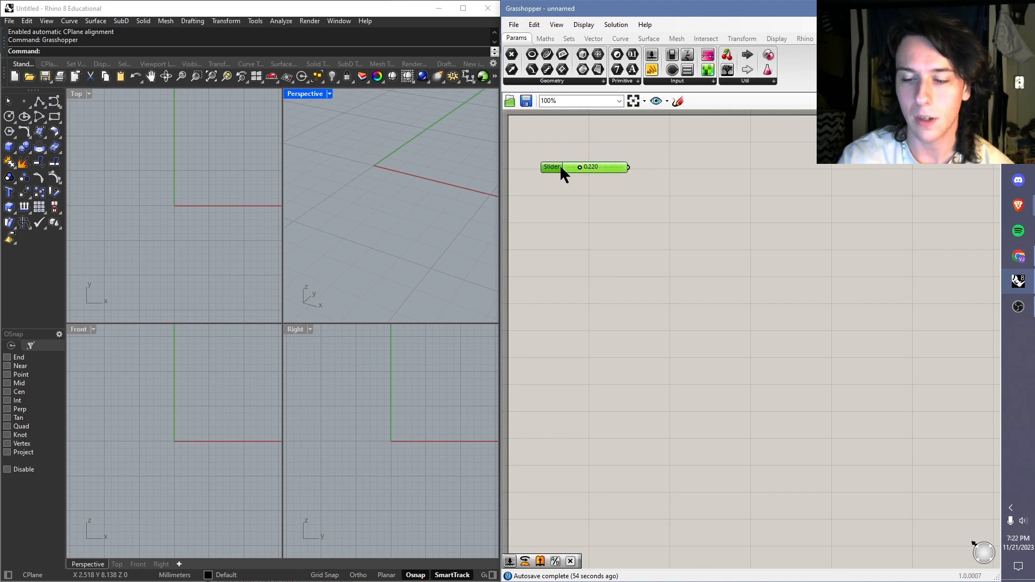
{"action": "key", "text": "Delete"}
Step: Open the recently used catapultmaker definition in Grasshopper
{"action": "left_click", "coordinate": [513, 25]}
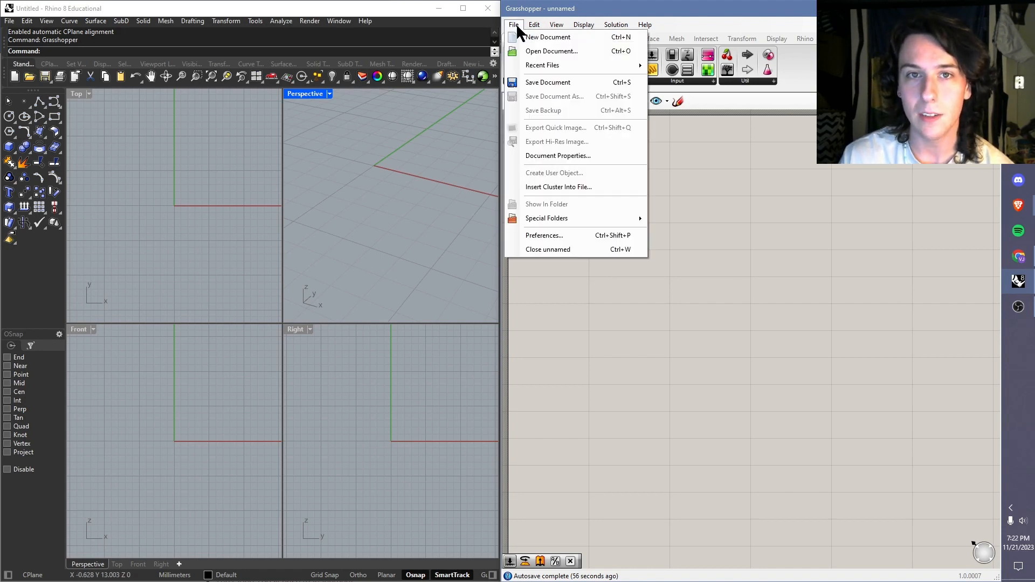
{"action": "mouse_move", "coordinate": [635, 66]}
{"action": "left_click", "coordinate": [681, 66]}
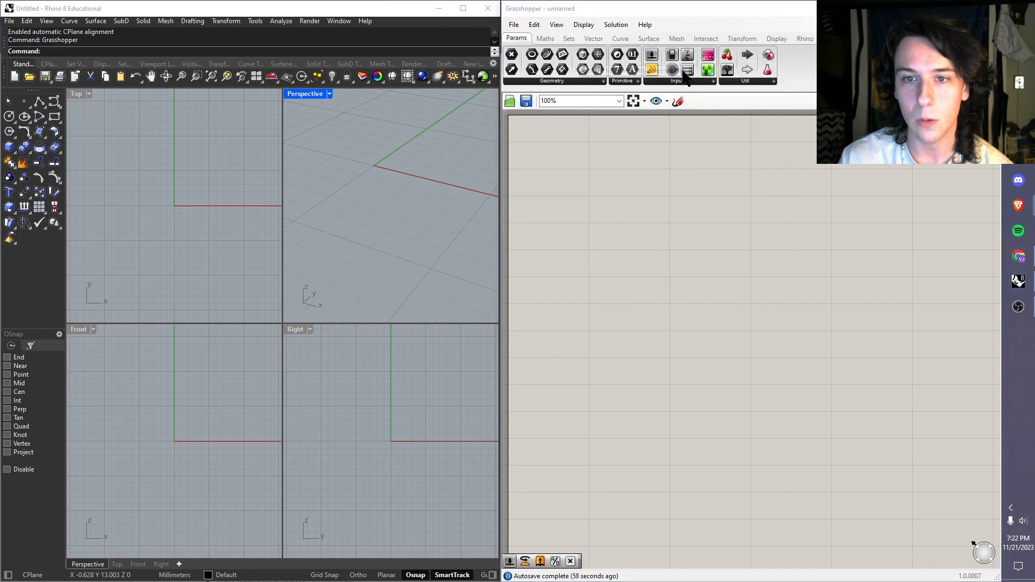
{"action": "left_click", "coordinate": [515, 25]}
{"action": "left_click", "coordinate": [515, 24]}
{"action": "left_click", "coordinate": [515, 25]}
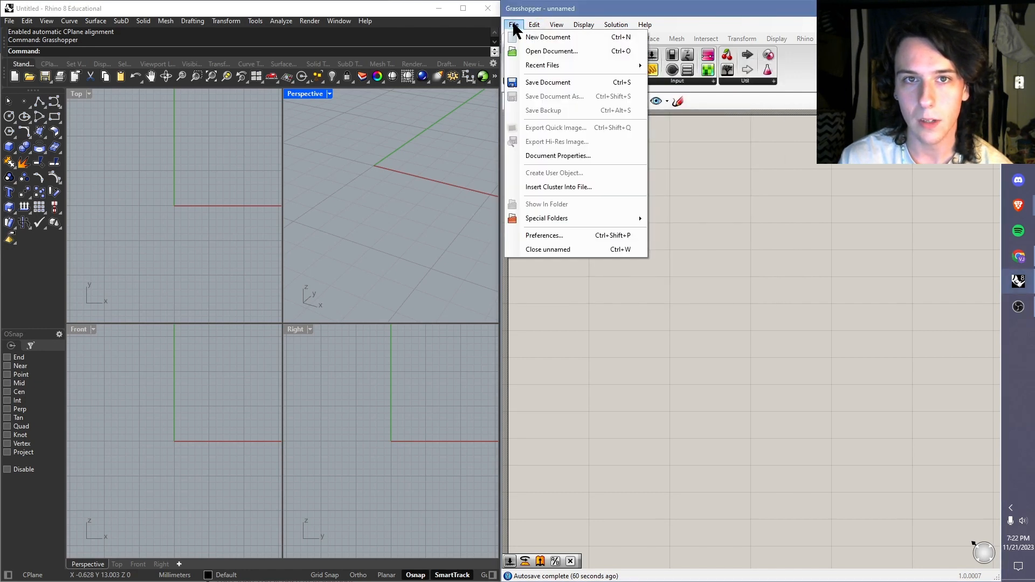
{"action": "mouse_move", "coordinate": [621, 65]}
{"action": "left_click", "coordinate": [684, 70]}
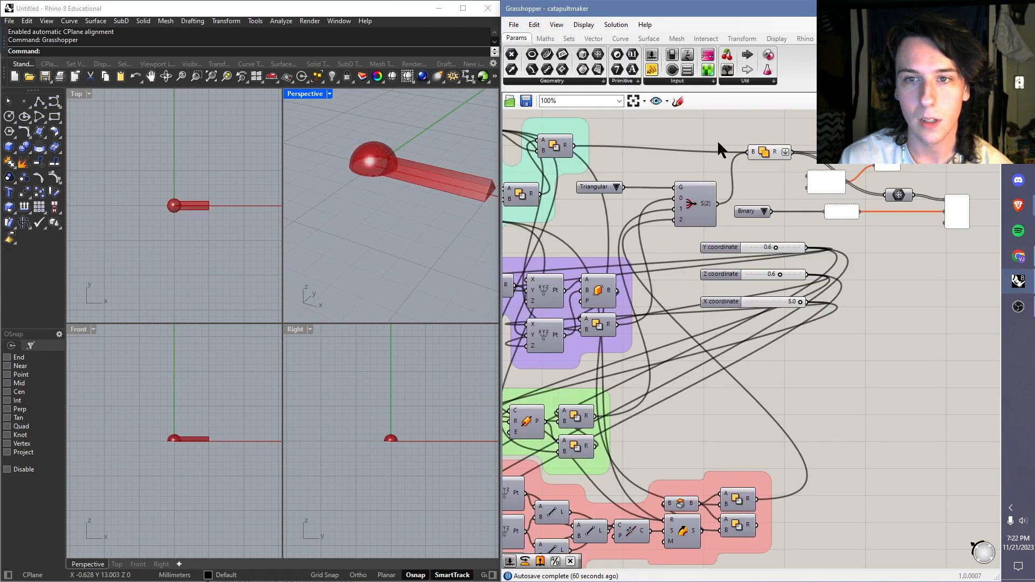
Step: Examine the coloured component groups of the catapultmaker definition and the previewed catapult arm in the Perspective viewport
{"action": "scroll", "coordinate": [825, 250], "scroll_direction": "down", "scroll_amount": 4}
{"action": "scroll", "coordinate": [734, 240], "scroll_direction": "up", "scroll_amount": 3}
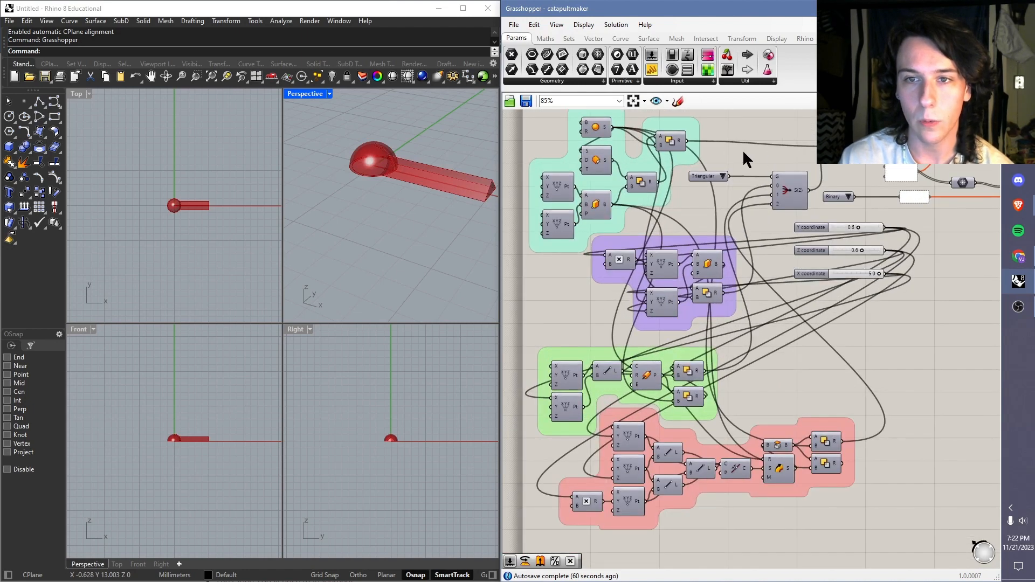
{"action": "right_click_drag", "start_coordinate": [725, 151], "coordinate": [732, 163]}
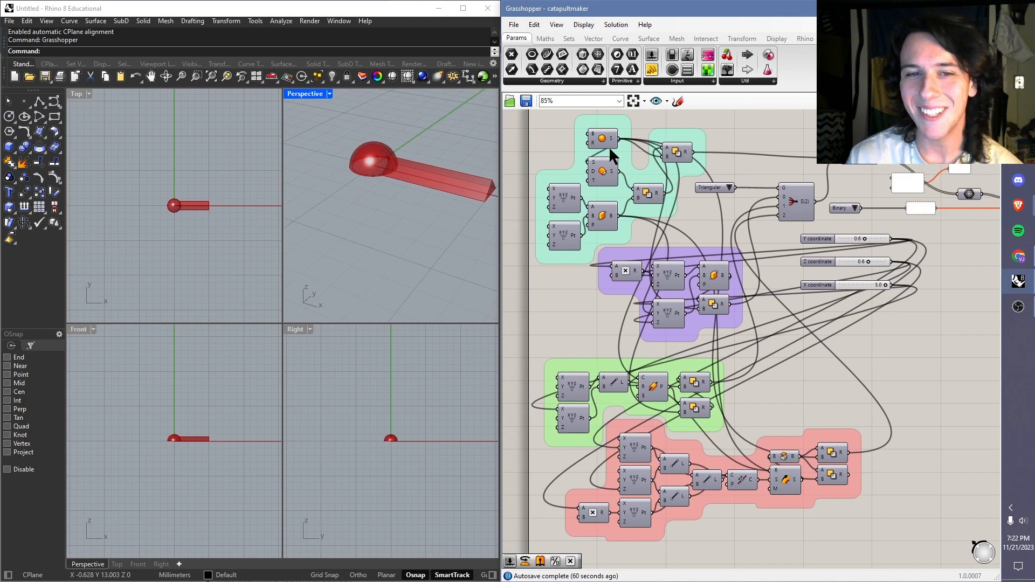
{"action": "scroll", "coordinate": [356, 151], "scroll_direction": "down", "scroll_amount": 6}
{"action": "scroll", "coordinate": [380, 161], "scroll_direction": "up", "scroll_amount": 8}
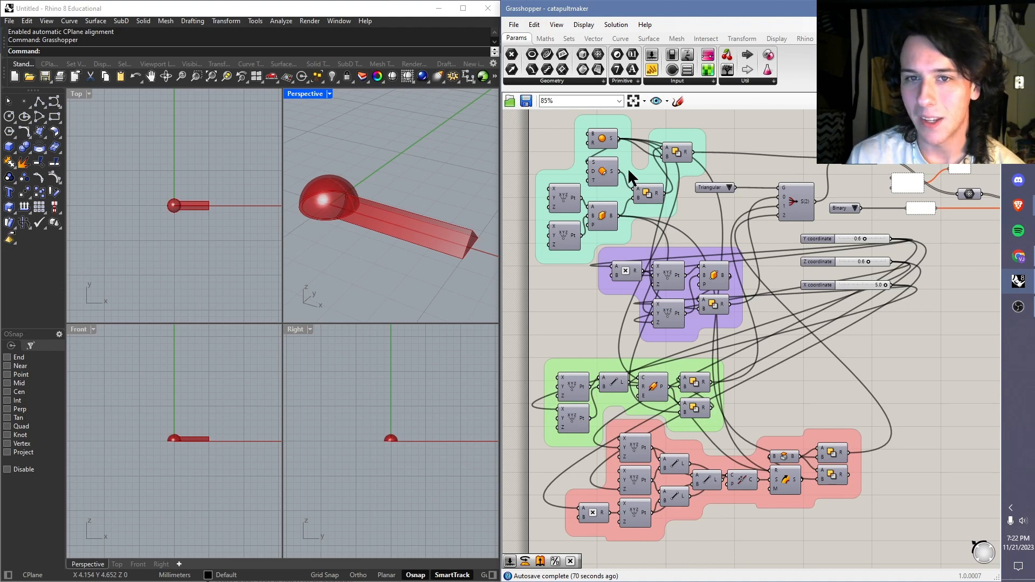
{"action": "right_click_drag", "start_coordinate": [341, 210], "coordinate": [350, 189]}
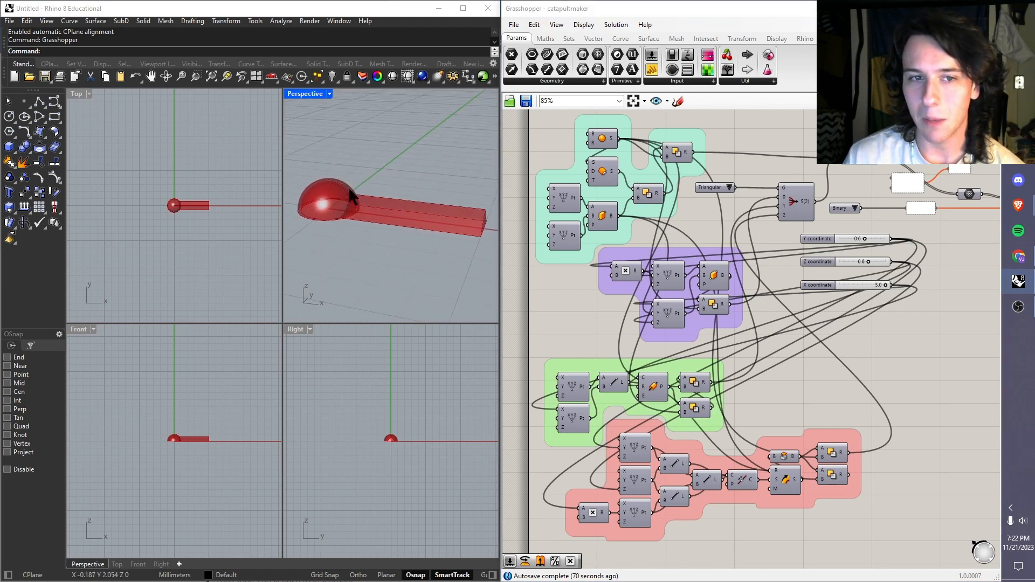
{"action": "right_click_drag", "start_coordinate": [415, 160], "coordinate": [412, 177]}
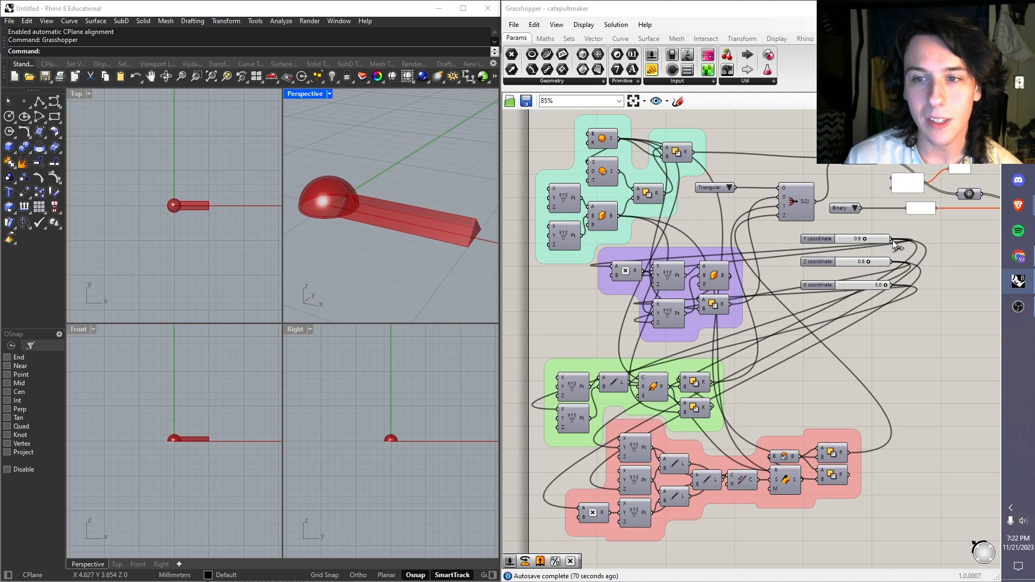
Step: Examine the Y, Z and X coordinate sliders and try out the Y and X sliders' effect on the arm
{"action": "scroll", "coordinate": [878, 228], "scroll_direction": "up", "scroll_amount": 3}
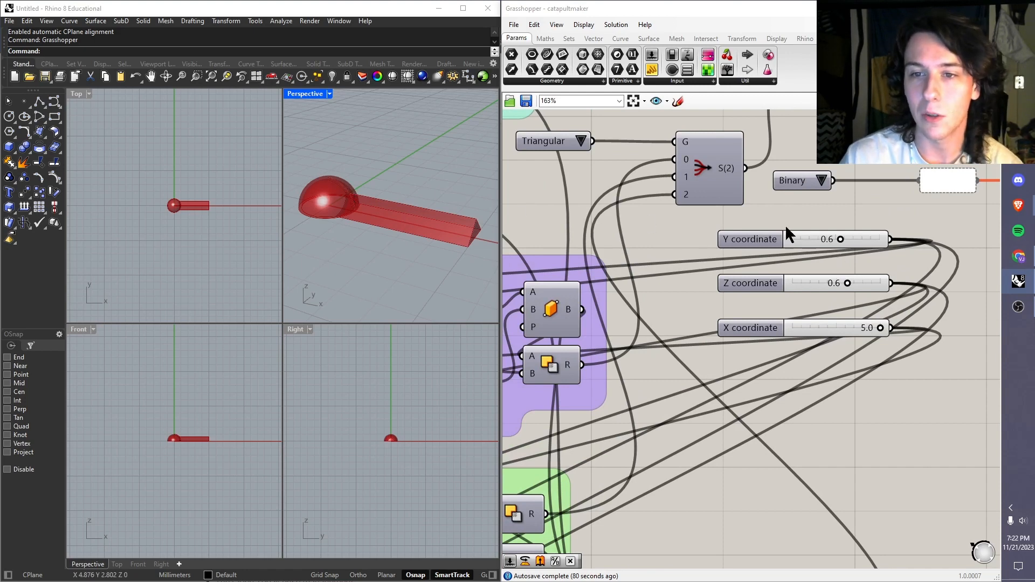
{"action": "scroll", "coordinate": [782, 237], "scroll_direction": "down", "scroll_amount": 2}
{"action": "left_click", "coordinate": [772, 241]}
{"action": "left_click", "coordinate": [762, 271]}
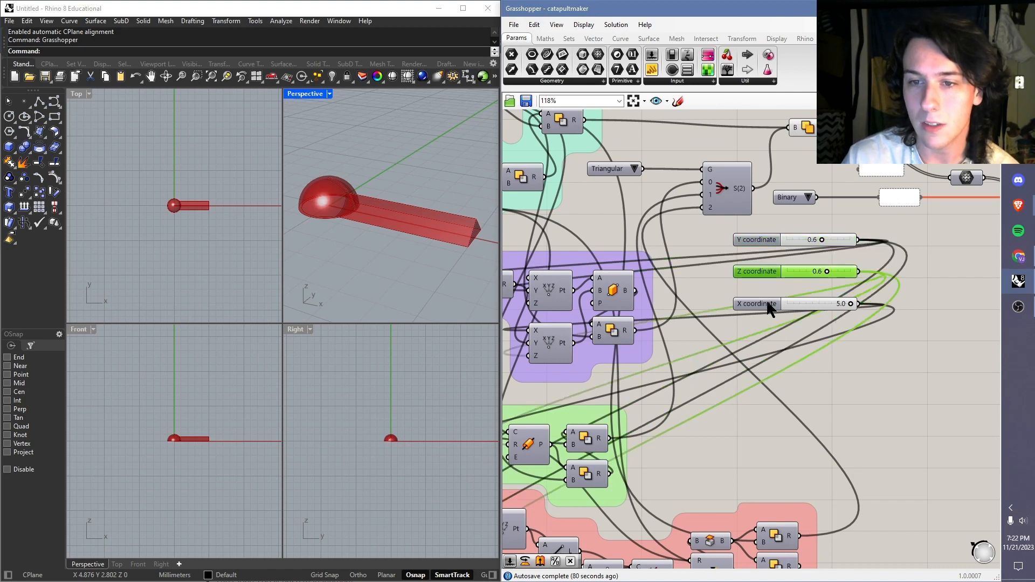
{"action": "left_click", "coordinate": [768, 302]}
{"action": "left_click", "coordinate": [782, 223]}
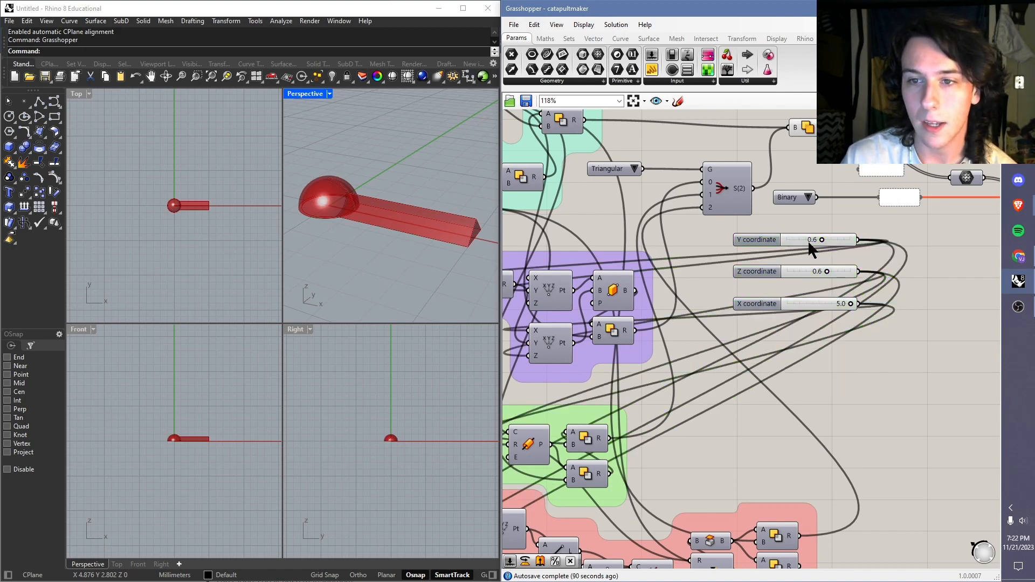
{"action": "mouse_move", "coordinate": [822, 240]}
{"action": "left_mouse_down"}
{"action": "mouse_move", "coordinate": [836, 240]}
{"action": "mouse_move", "coordinate": [782, 245]}
{"action": "mouse_move", "coordinate": [822, 240]}
{"action": "left_mouse_up"}
{"action": "mouse_move", "coordinate": [851, 304]}
{"action": "left_mouse_down"}
{"action": "mouse_move", "coordinate": [773, 318]}
{"action": "mouse_move", "coordinate": [867, 313]}
{"action": "left_mouse_up"}
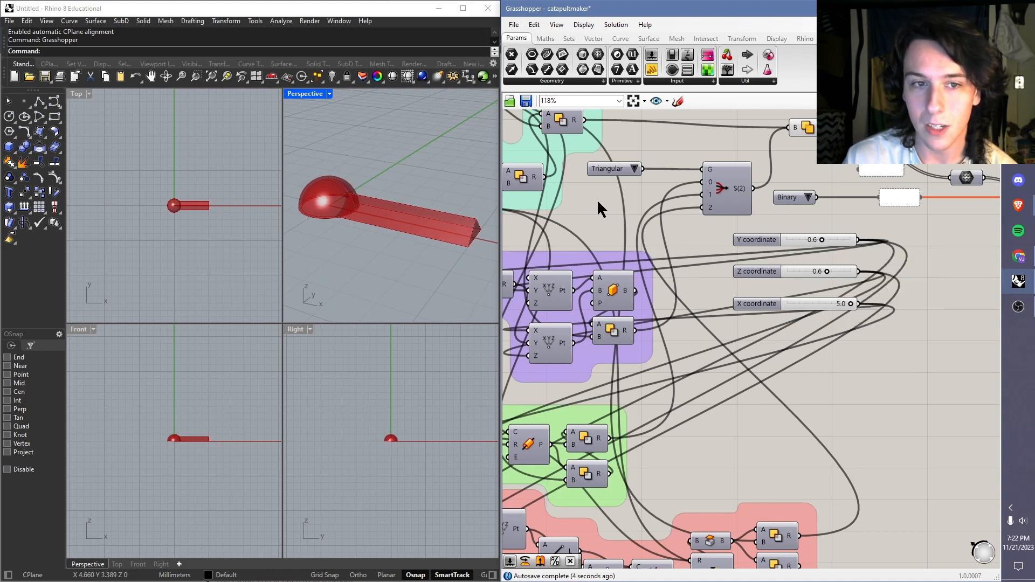
Step: Inspect the catapult arm's triangular profile in the Perspective and Right viewports
{"action": "right_click_drag", "start_coordinate": [427, 209], "coordinate": [421, 205]}
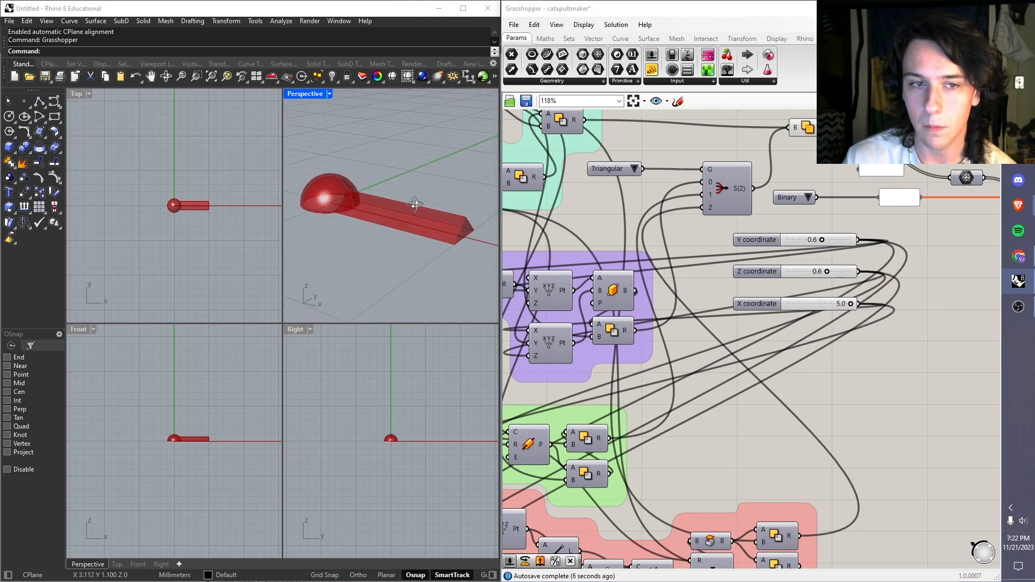
{"action": "scroll", "coordinate": [396, 444], "scroll_direction": "up", "scroll_amount": 5}
{"action": "scroll", "coordinate": [392, 429], "scroll_direction": "up", "scroll_amount": 5}
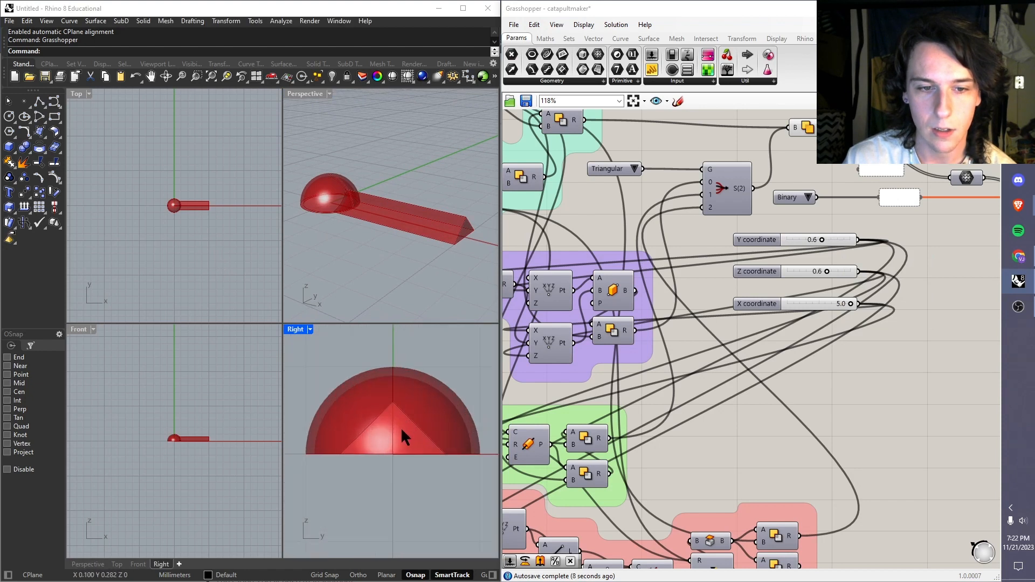
{"action": "scroll", "coordinate": [389, 430], "scroll_direction": "up", "scroll_amount": 1}
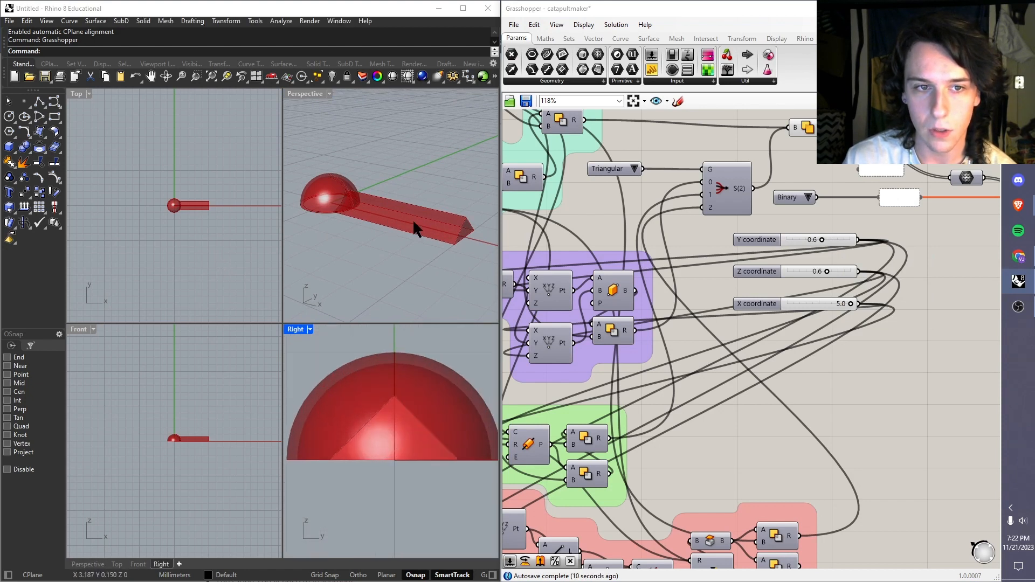
Step: Inspect the catapult arm and its rounded cup end in the Front, Top and Perspective viewports
{"action": "scroll", "coordinate": [215, 467], "scroll_direction": "up", "scroll_amount": 8}
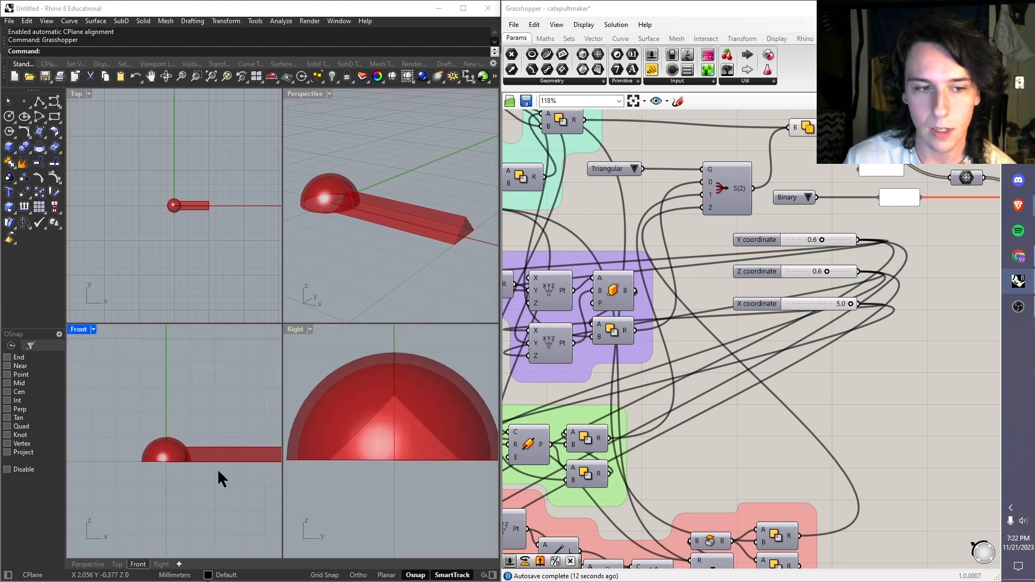
{"action": "scroll", "coordinate": [194, 226], "scroll_direction": "up", "scroll_amount": 6}
{"action": "scroll", "coordinate": [199, 205], "scroll_direction": "up", "scroll_amount": 3}
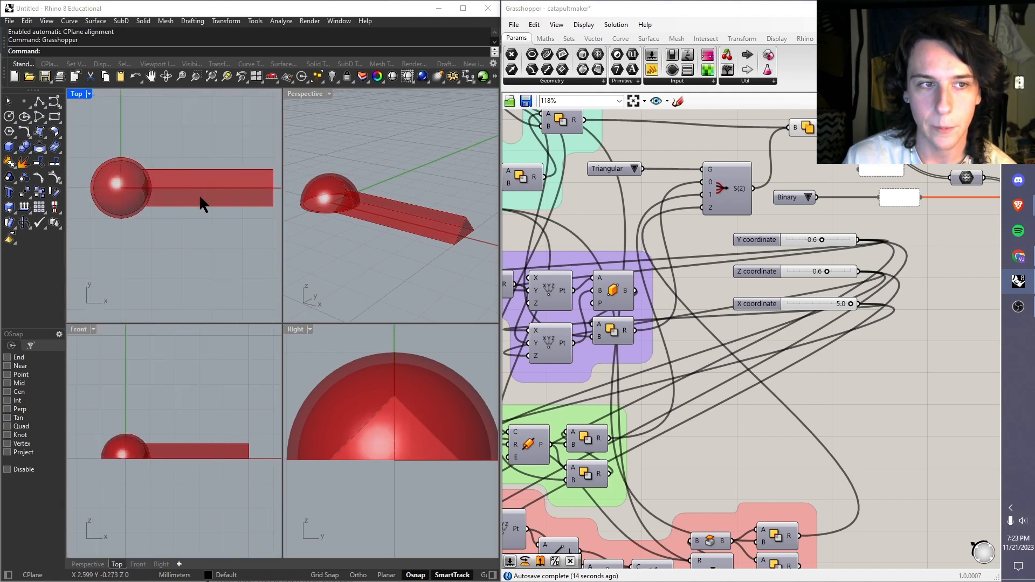
{"action": "mouse_move", "coordinate": [822, 240]}
{"action": "left_mouse_down"}
{"action": "mouse_move", "coordinate": [844, 241]}
{"action": "mouse_move", "coordinate": [801, 244]}
{"action": "mouse_move", "coordinate": [845, 245]}
{"action": "mouse_move", "coordinate": [792, 246]}
{"action": "mouse_move", "coordinate": [825, 245]}
{"action": "left_mouse_up"}
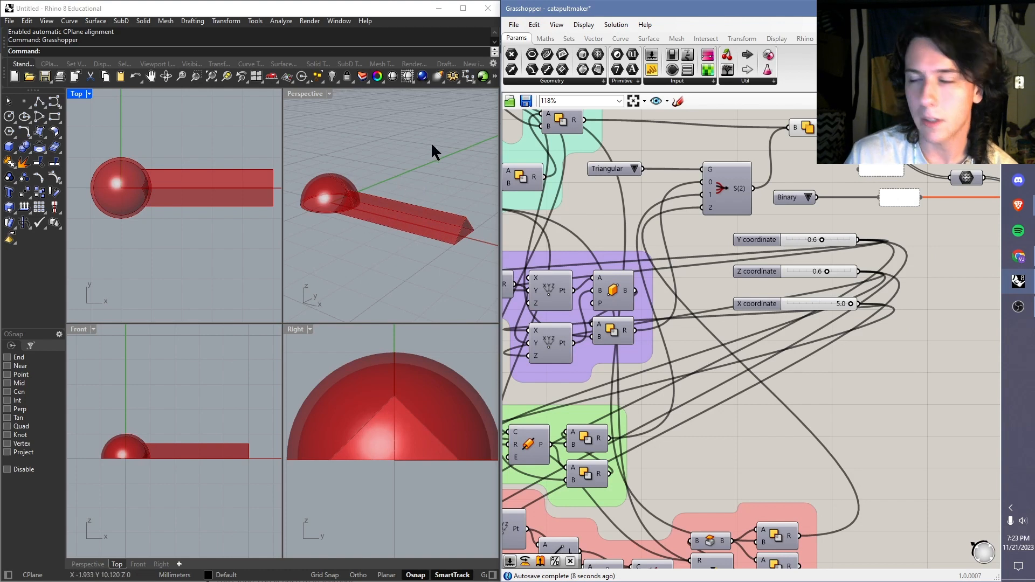
{"action": "left_click", "coordinate": [478, 133]}
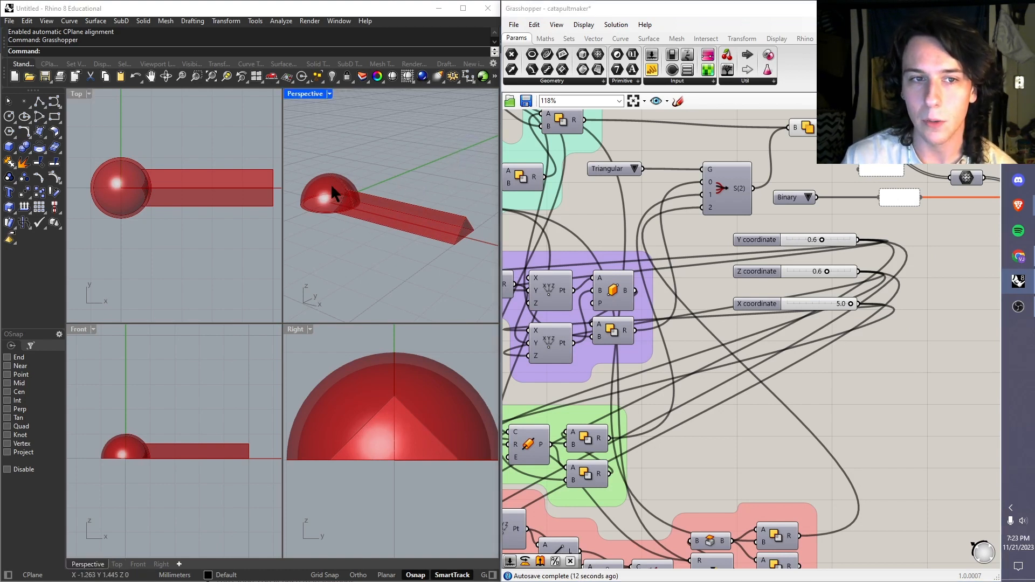
{"action": "left_click_drag", "start_coordinate": [468, 121], "coordinate": [327, 260]}
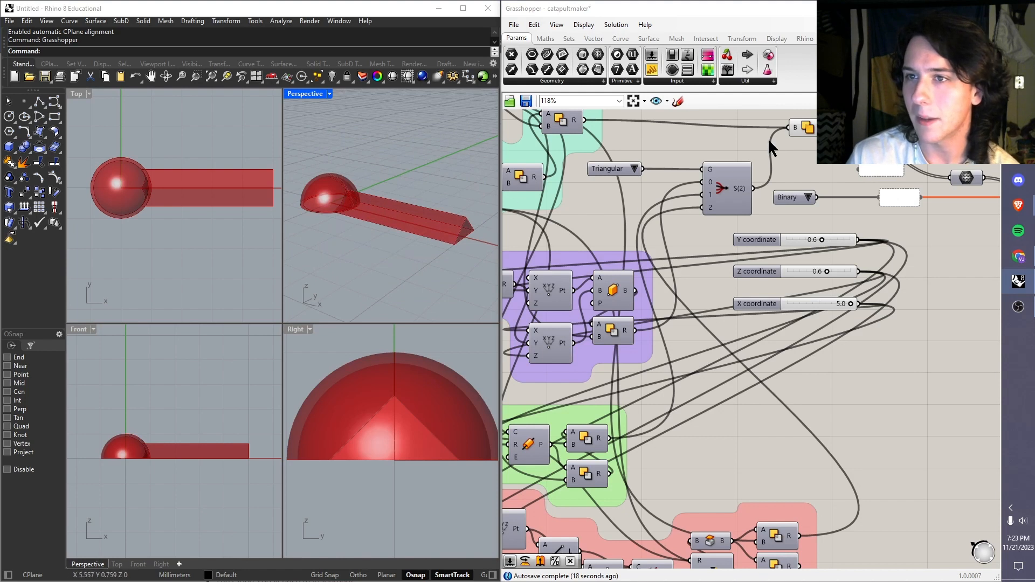
Step: Try out hiding the Grasshopper preview geometry in the Rhino viewports and restore the shaded preview
{"action": "left_click", "coordinate": [913, 101]}
{"action": "left_click", "coordinate": [897, 101]}
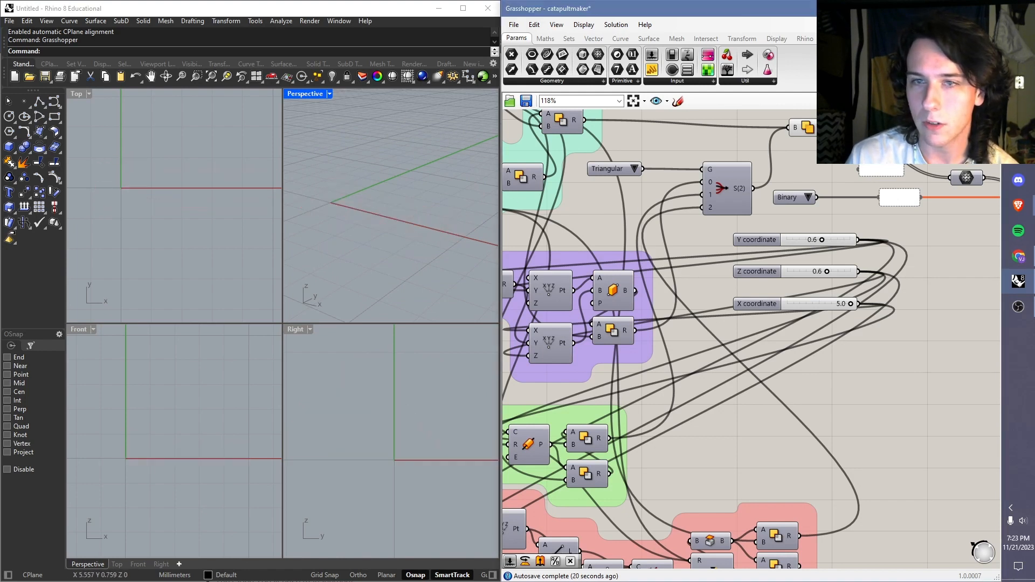
{"action": "left_click", "coordinate": [913, 101]}
{"action": "left_click", "coordinate": [929, 101]}
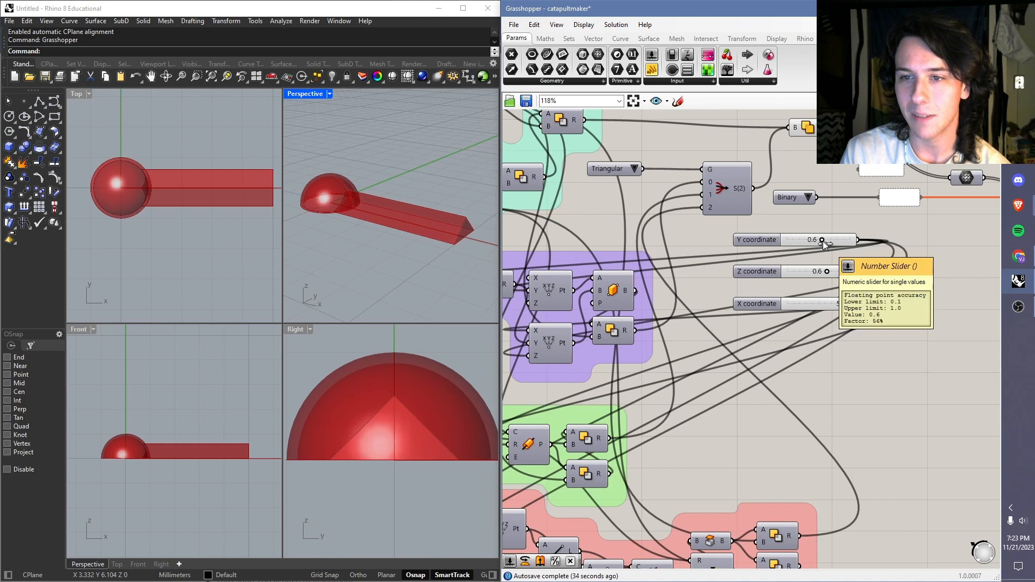
Step: Switch the catapult arm's profile to Square and inspect the arm in the Perspective viewport
{"action": "left_click_drag", "start_coordinate": [827, 243], "coordinate": [863, 305]}
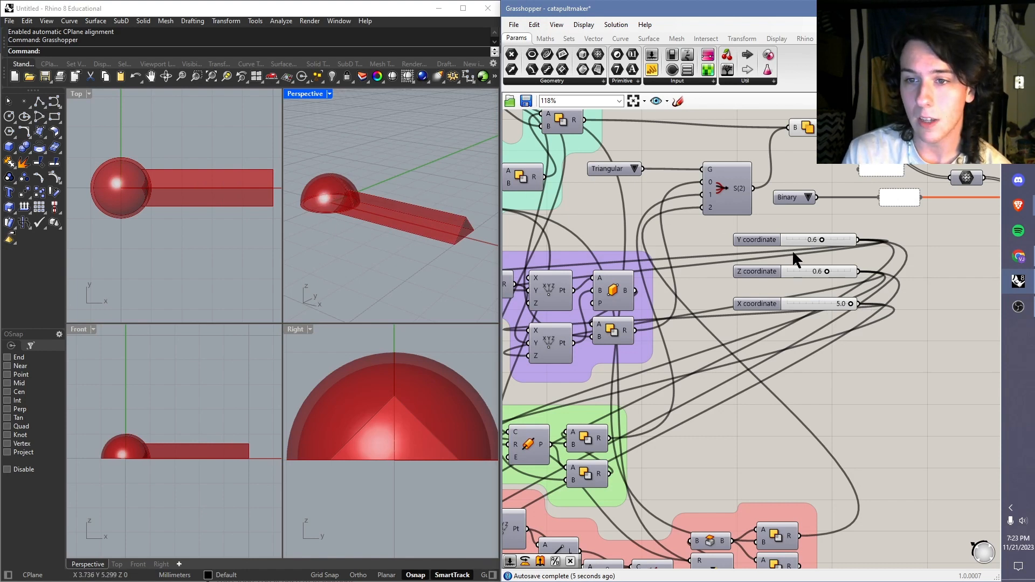
{"action": "left_click", "coordinate": [634, 169]}
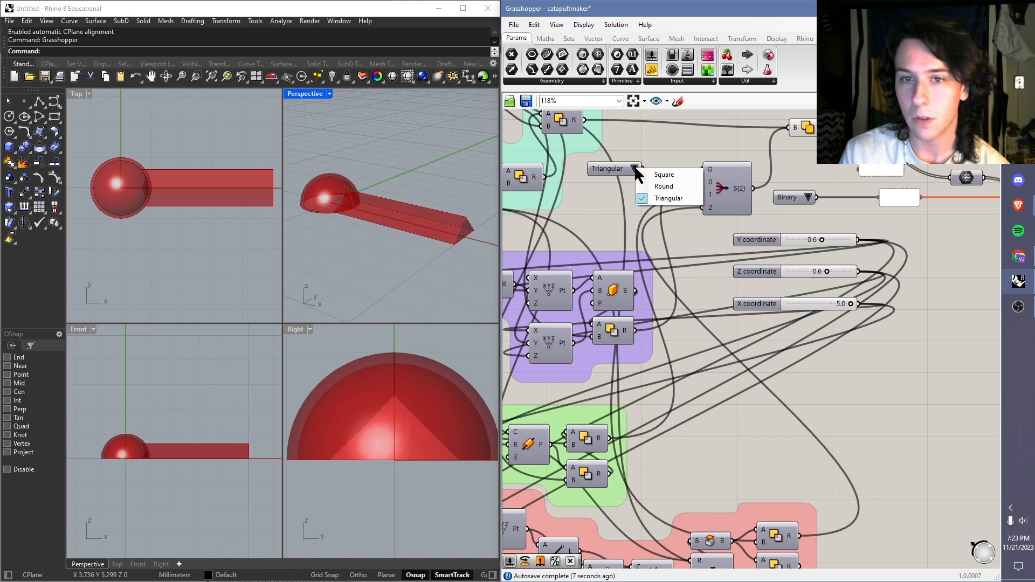
{"action": "left_click", "coordinate": [666, 175]}
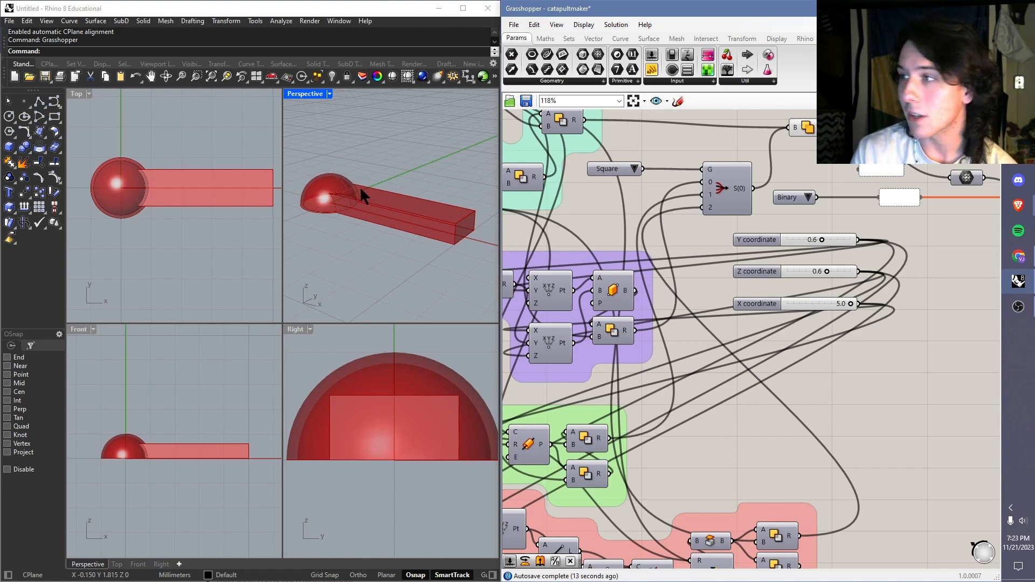
{"action": "right_click_drag", "start_coordinate": [342, 194], "coordinate": [381, 227]}
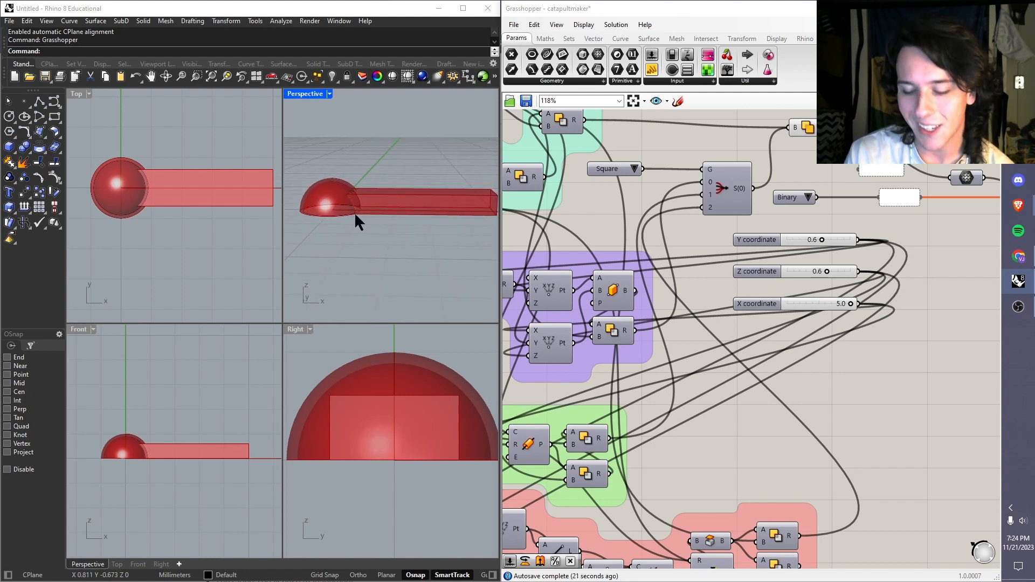
{"action": "scroll", "coordinate": [351, 187], "scroll_direction": "down", "scroll_amount": 3}
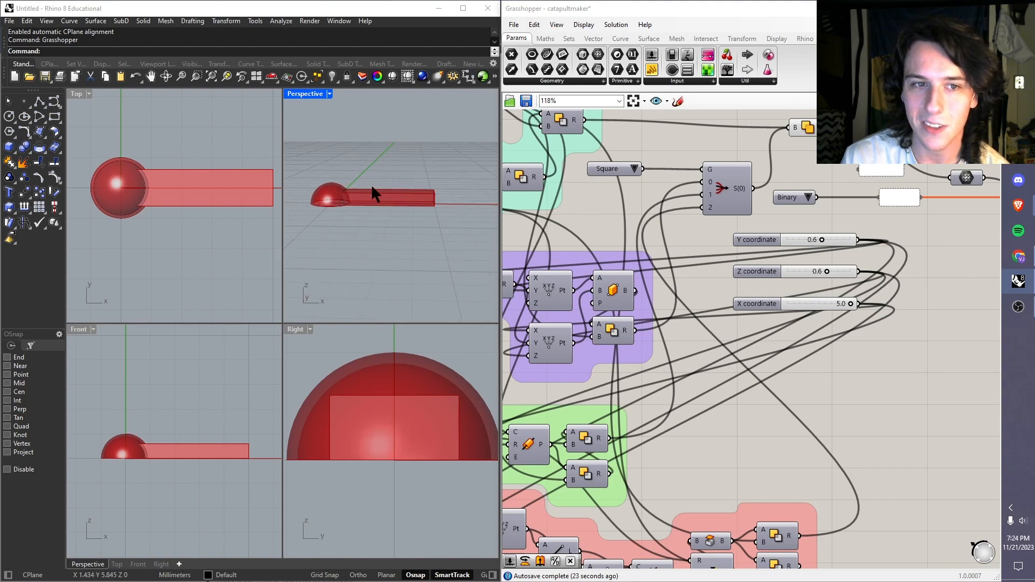
{"action": "scroll", "coordinate": [382, 177], "scroll_direction": "up", "scroll_amount": 1}
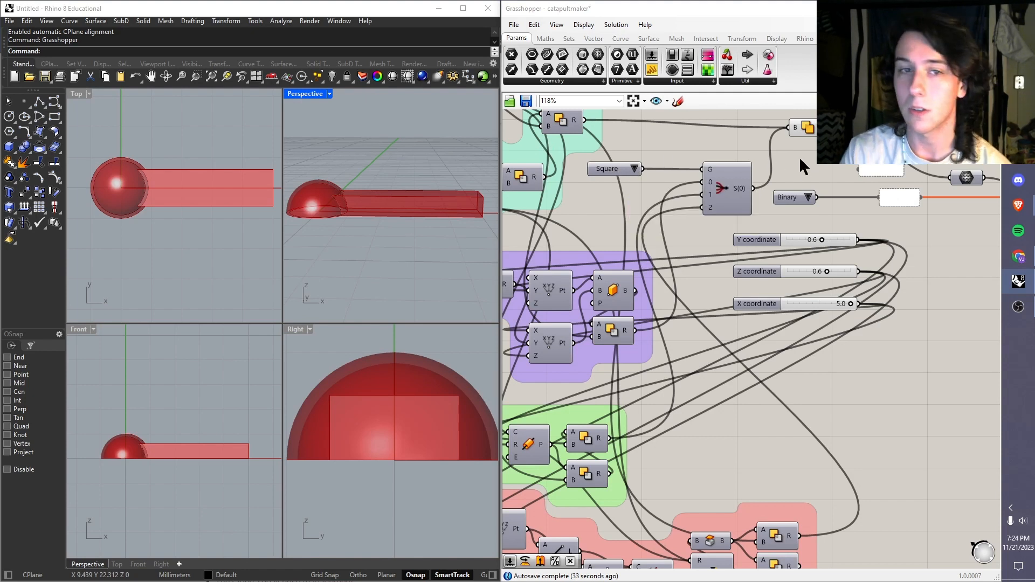
{"action": "right_click_drag", "start_coordinate": [441, 202], "coordinate": [385, 204]}
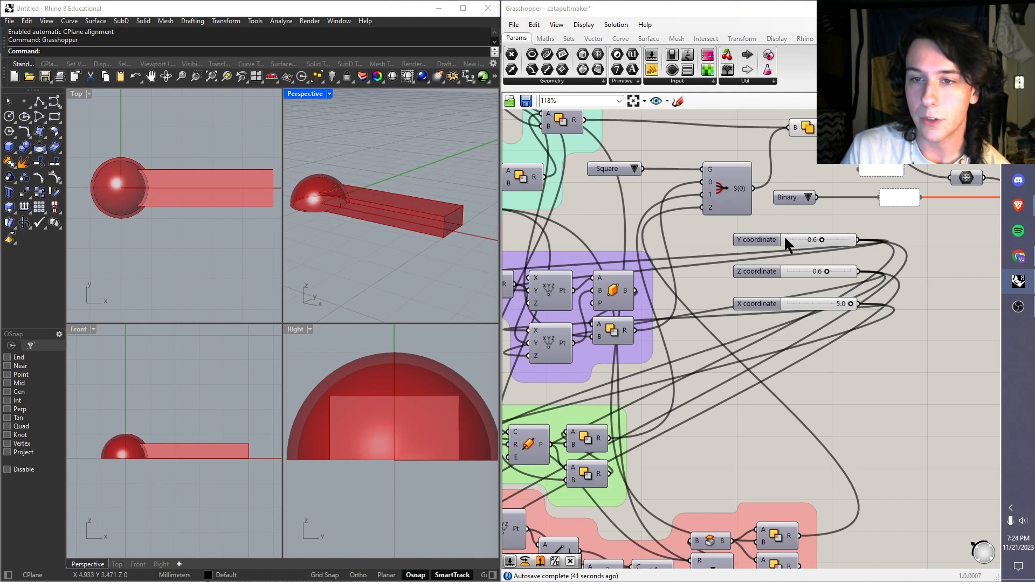
Step: Move the profile value list just above the Y coordinate slider and cycle it through Round and Triangular back to Square
{"action": "left_click_drag", "start_coordinate": [593, 165], "coordinate": [799, 221]}
{"action": "left_click_drag", "start_coordinate": [860, 211], "coordinate": [785, 329]}
{"action": "left_click", "coordinate": [826, 222]}
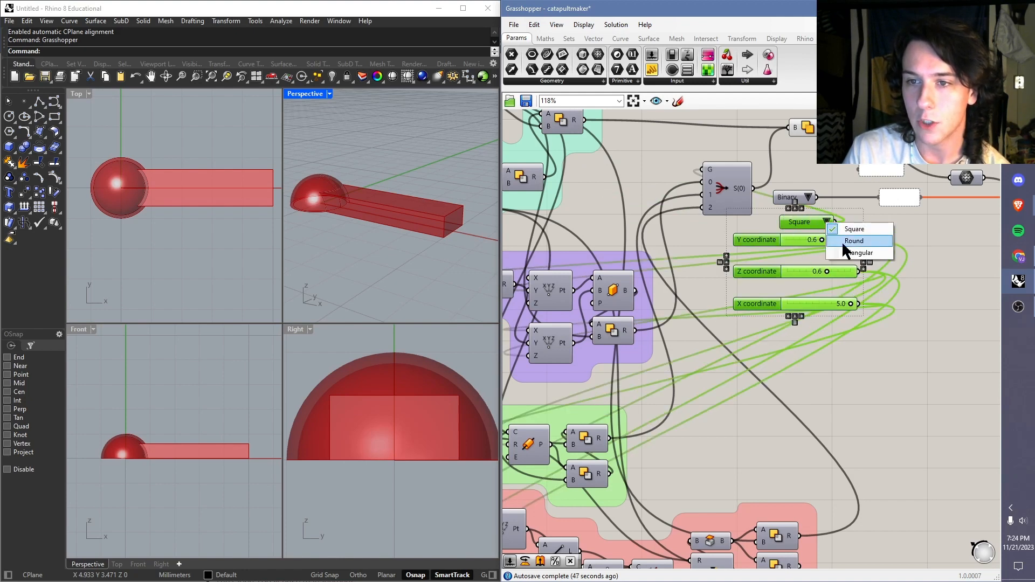
{"action": "left_click", "coordinate": [842, 241]}
{"action": "left_click", "coordinate": [827, 221]}
{"action": "left_click", "coordinate": [857, 253]}
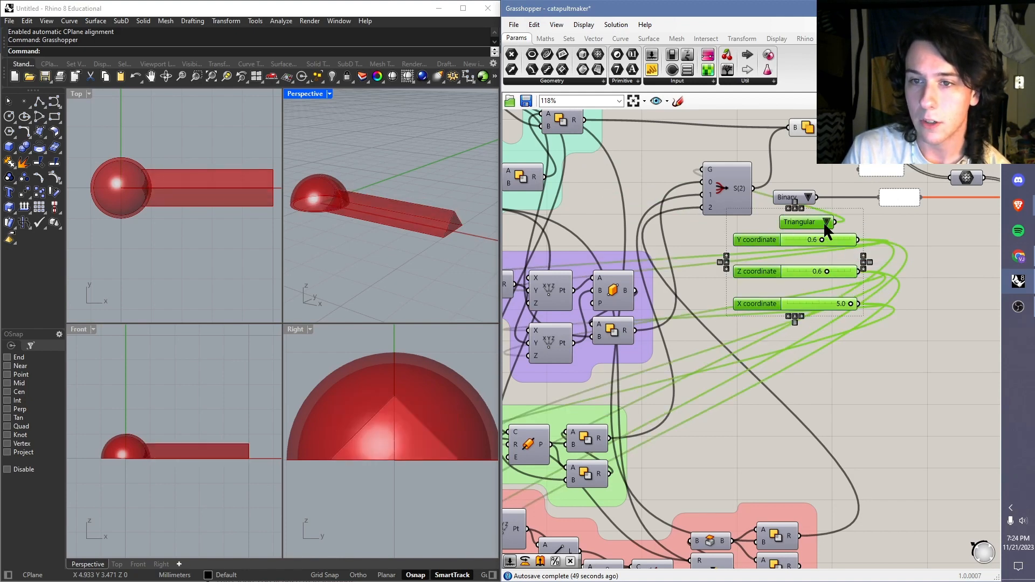
{"action": "left_click", "coordinate": [825, 221]}
{"action": "left_click", "coordinate": [836, 229]}
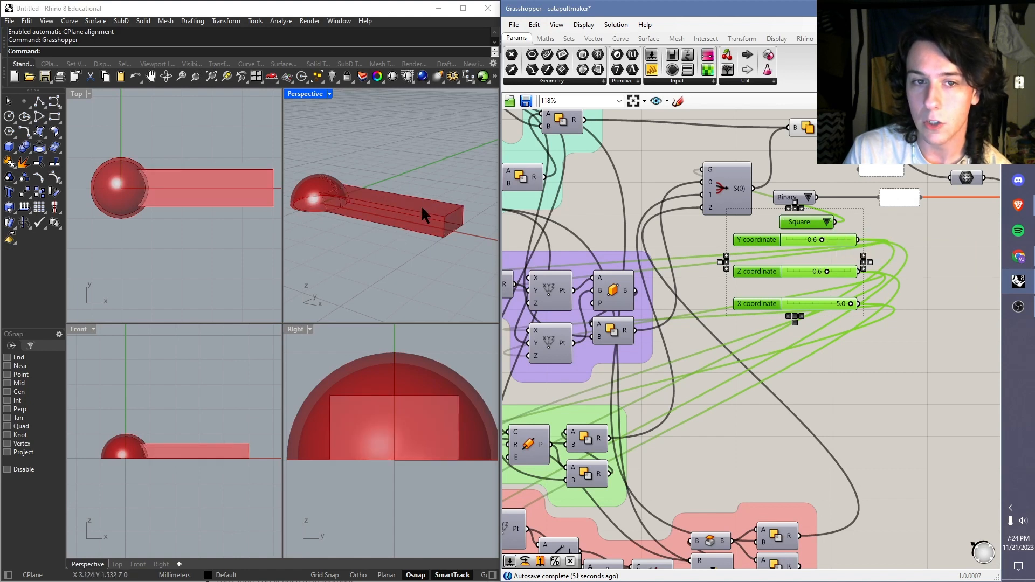
{"action": "left_click", "coordinate": [864, 229]}
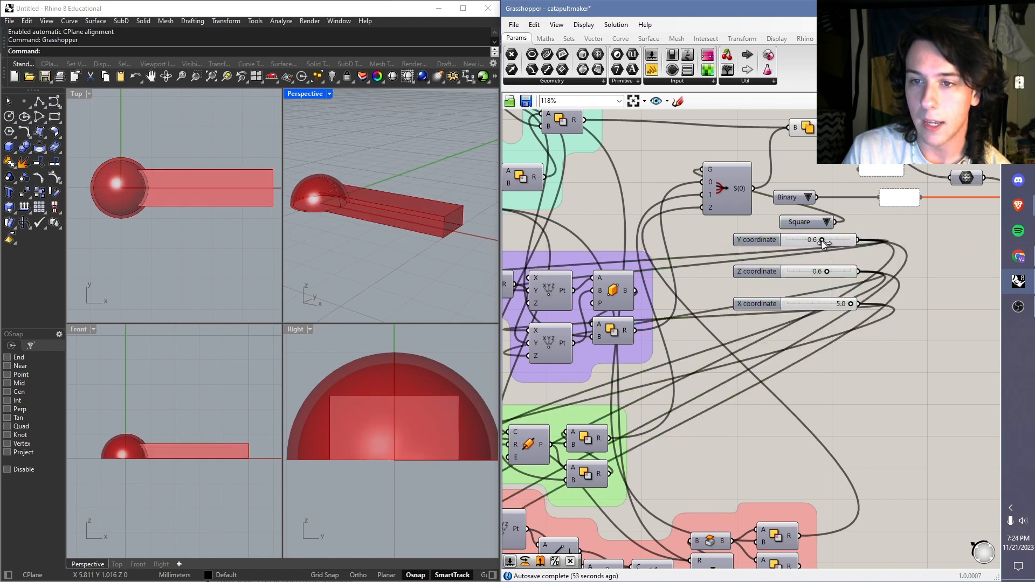
Step: Set the Y coordinate slider to 0.8 and switch the arm's profile to Round
{"action": "left_click_drag", "start_coordinate": [822, 240], "coordinate": [898, 304]}
{"action": "left_click", "coordinate": [822, 223]}
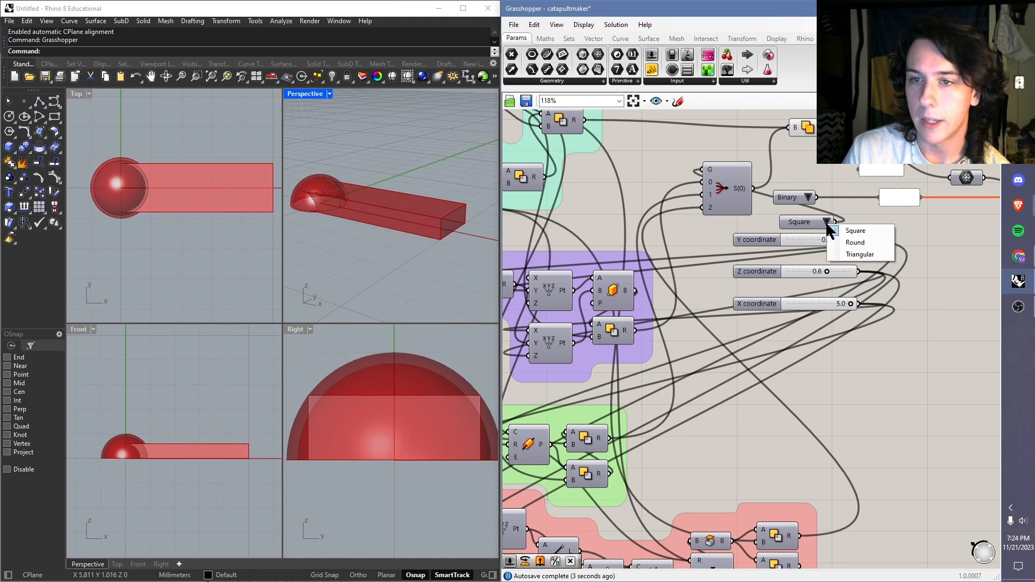
{"action": "left_click", "coordinate": [852, 244]}
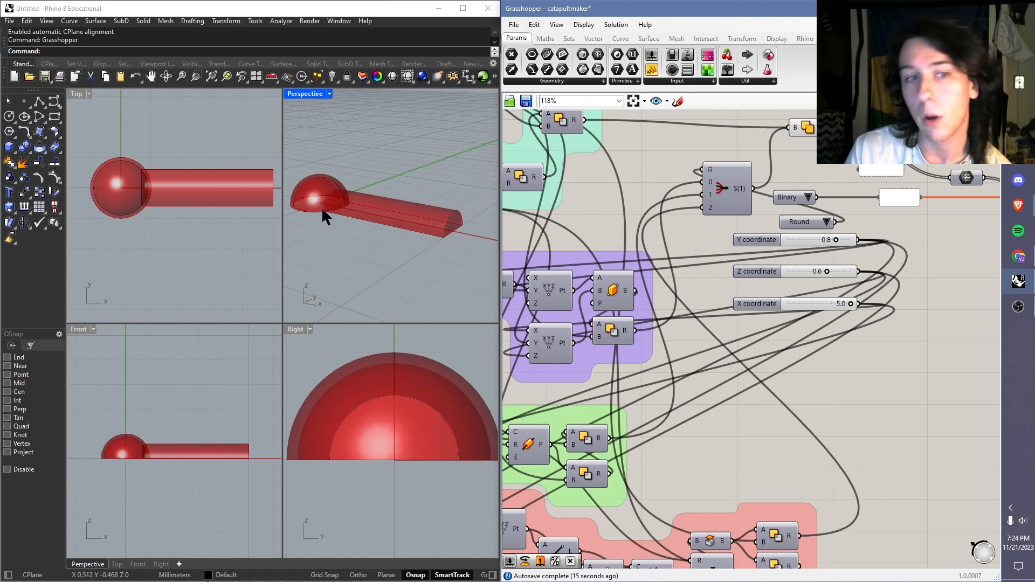
{"action": "right_click_drag", "start_coordinate": [323, 206], "coordinate": [456, 110]}
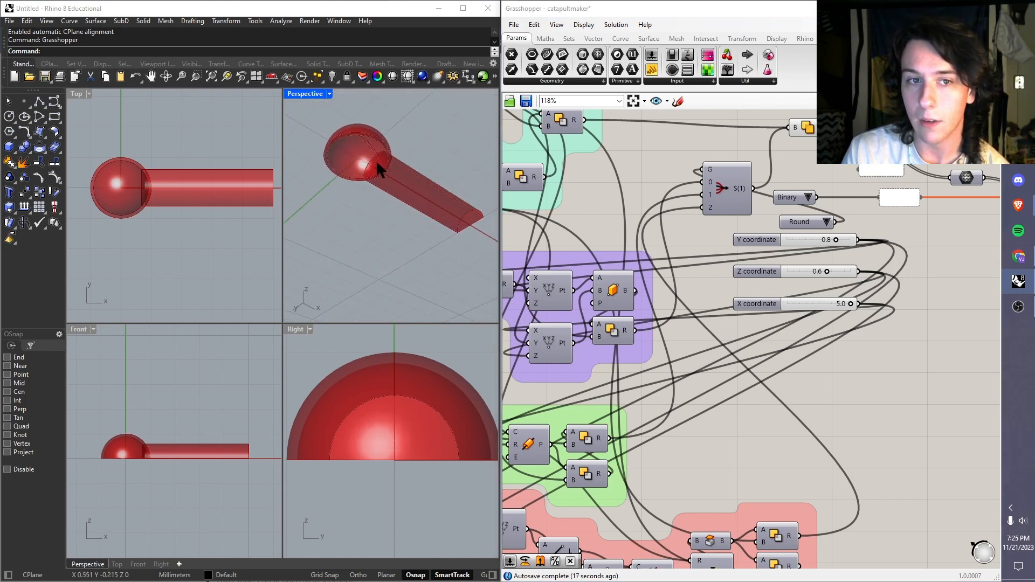
{"action": "scroll", "coordinate": [373, 160], "scroll_direction": "up", "scroll_amount": 7}
{"action": "right_click_drag", "start_coordinate": [325, 142], "coordinate": [371, 199]}
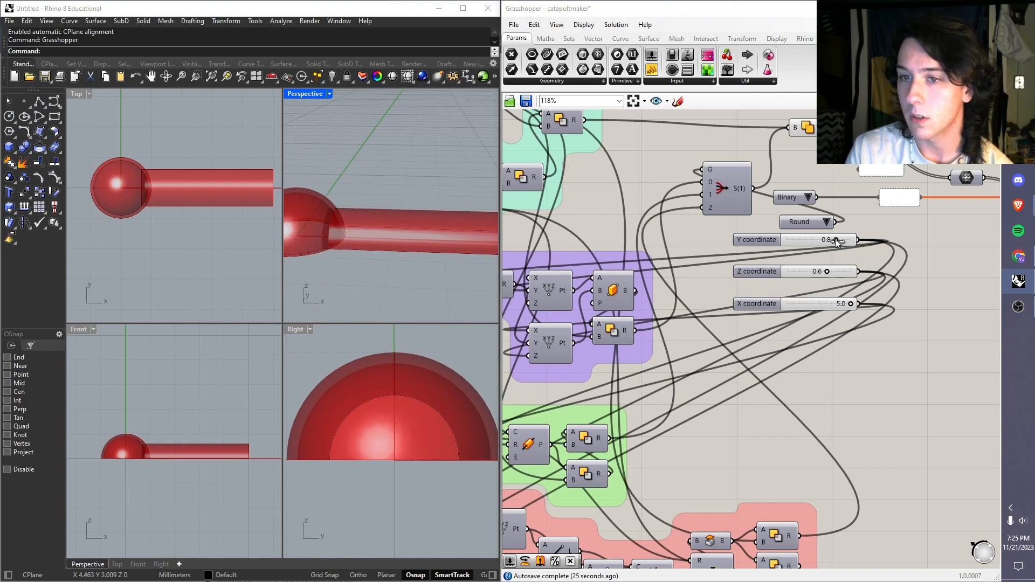
Step: Set the Y coordinate slider to 0.3 and the Z coordinate slider to 0.7 for the round arm
{"action": "left_click_drag", "start_coordinate": [834, 240], "coordinate": [800, 241]}
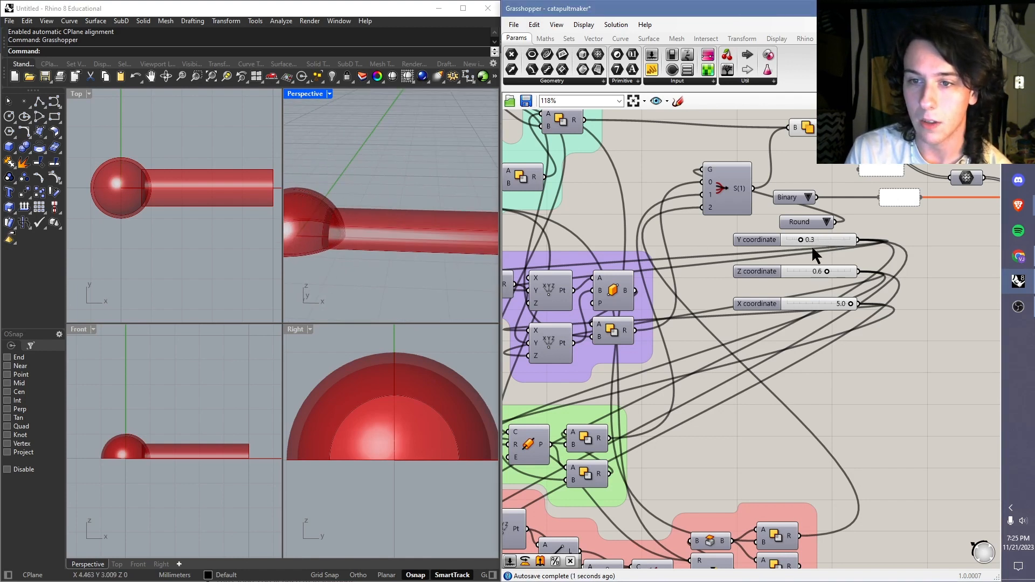
{"action": "left_click", "coordinate": [771, 246]}
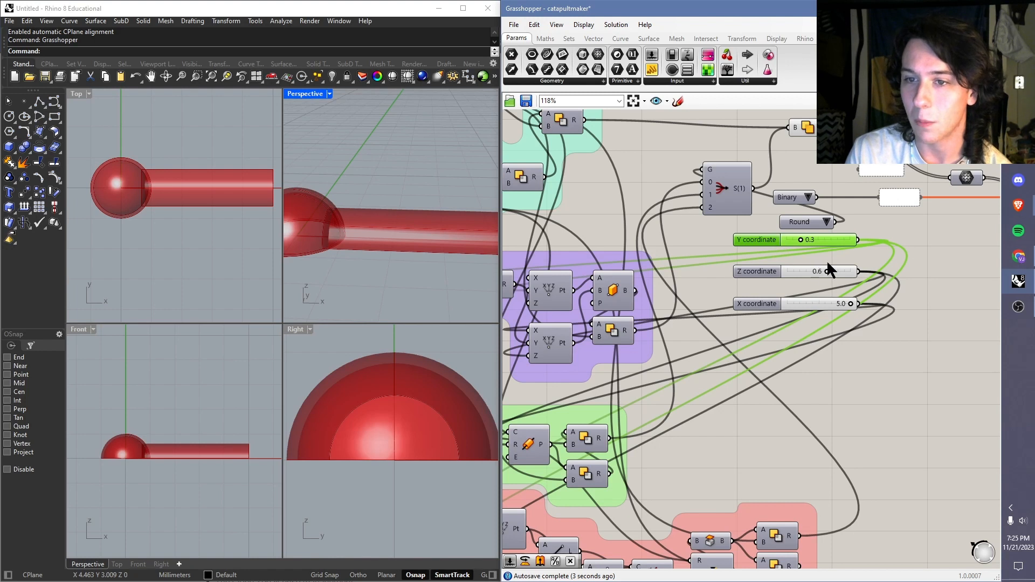
{"action": "scroll", "coordinate": [344, 211], "scroll_direction": "down", "scroll_amount": 3}
{"action": "scroll", "coordinate": [403, 209], "scroll_direction": "up", "scroll_amount": 2}
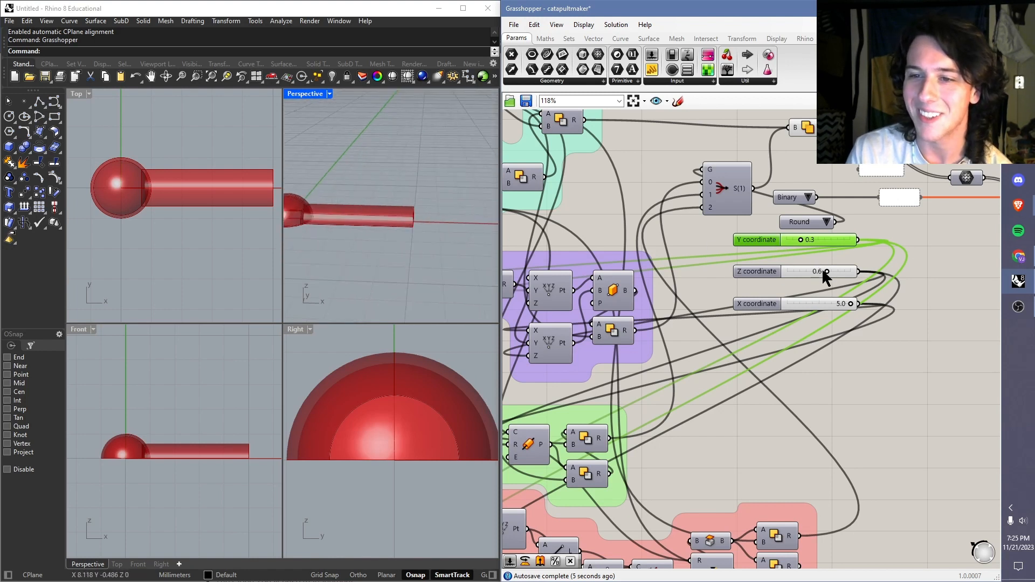
{"action": "mouse_move", "coordinate": [826, 271]}
{"action": "left_mouse_down"}
{"action": "mouse_move", "coordinate": [804, 271]}
{"action": "mouse_move", "coordinate": [836, 271]}
{"action": "left_mouse_up"}
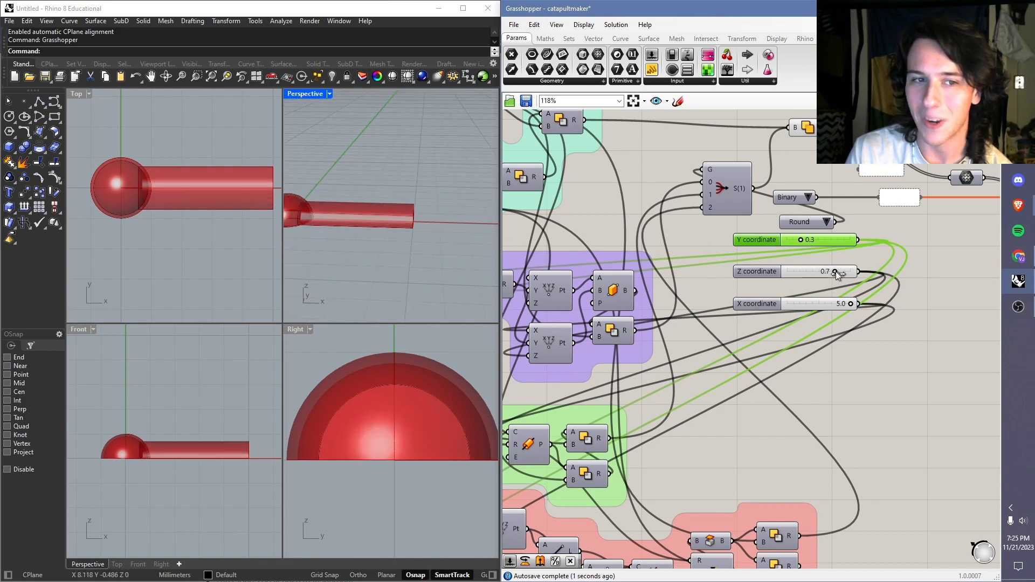
{"action": "left_click", "coordinate": [967, 235]}
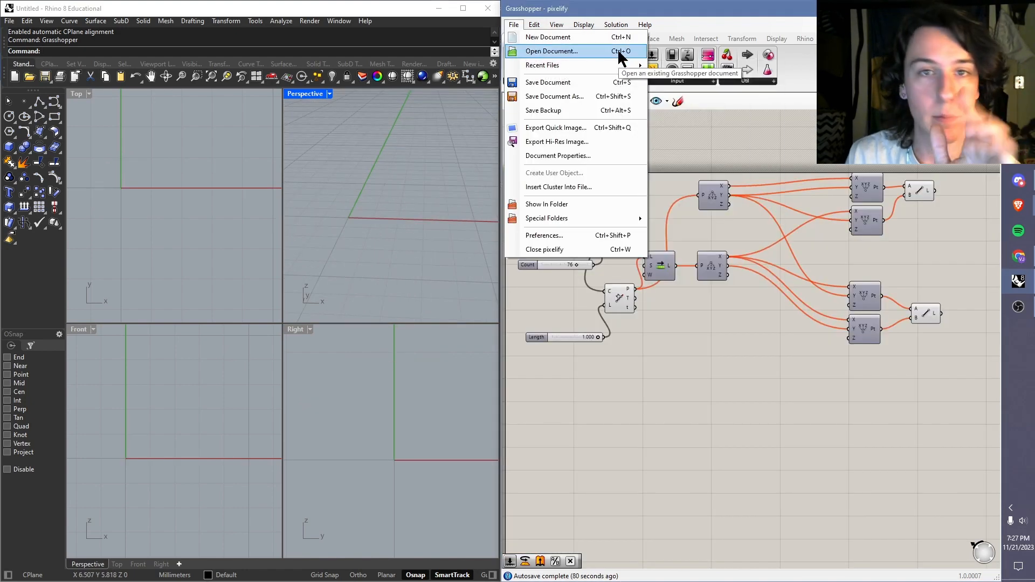
Step: Open the voxelify.gh definition from the grasshopper workshop folder
{"action": "left_click", "coordinate": [619, 52]}
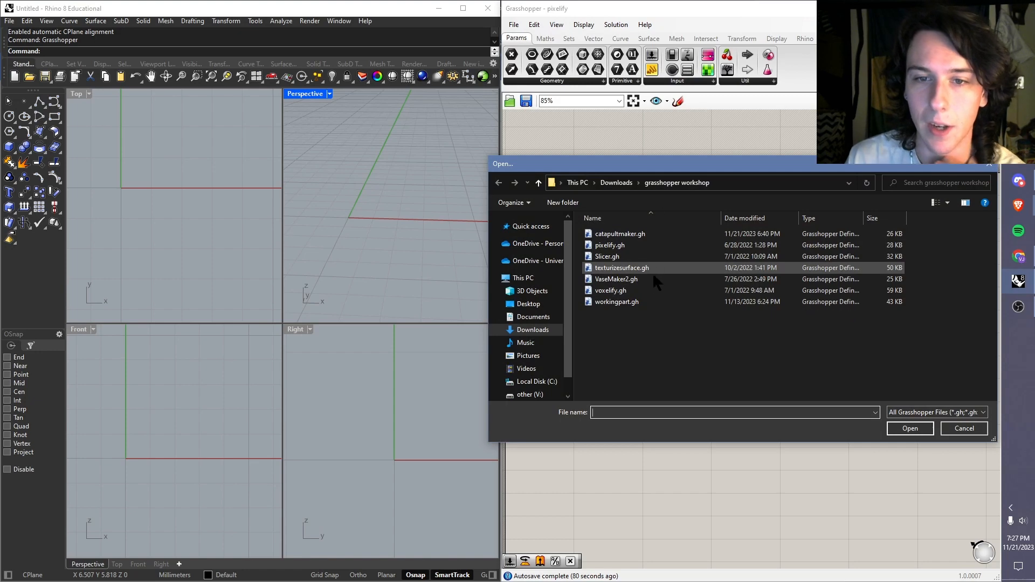
{"action": "double_click", "coordinate": [612, 290]}
{"action": "scroll", "coordinate": [618, 214], "scroll_direction": "down", "scroll_amount": 2}
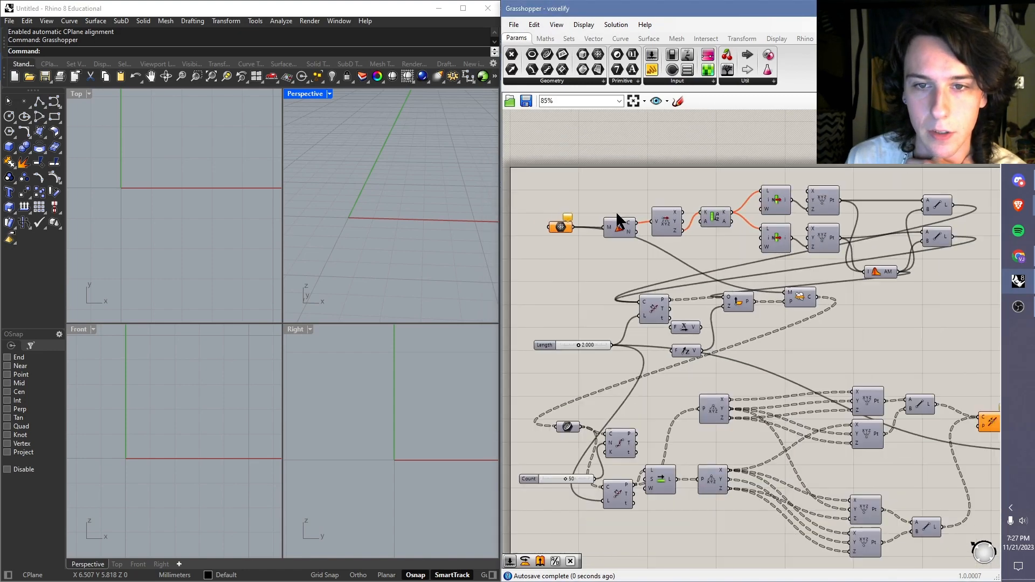
{"action": "right_click_drag", "start_coordinate": [768, 302], "coordinate": [762, 259]}
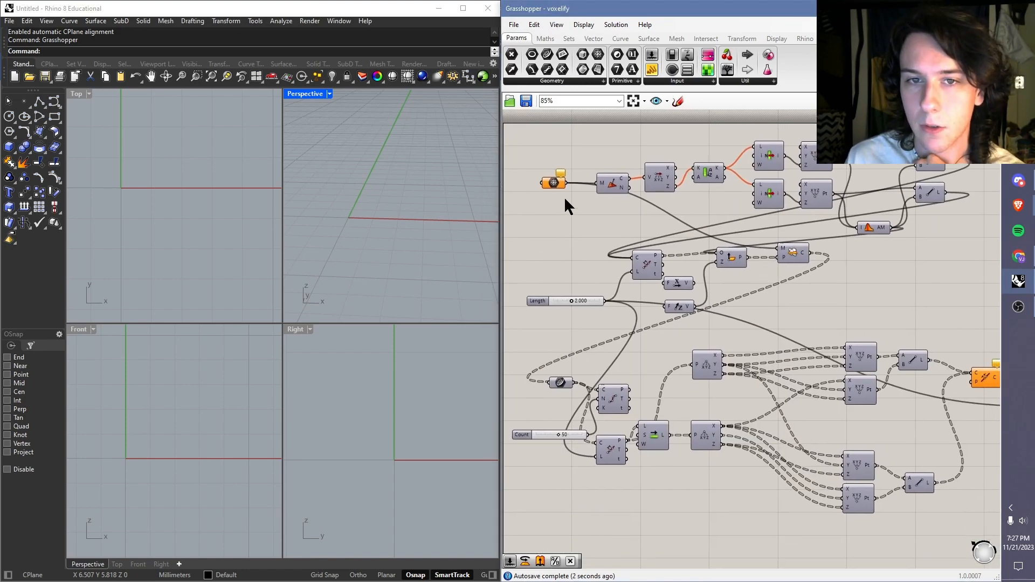
{"action": "right_click_drag", "start_coordinate": [574, 213], "coordinate": [574, 205]}
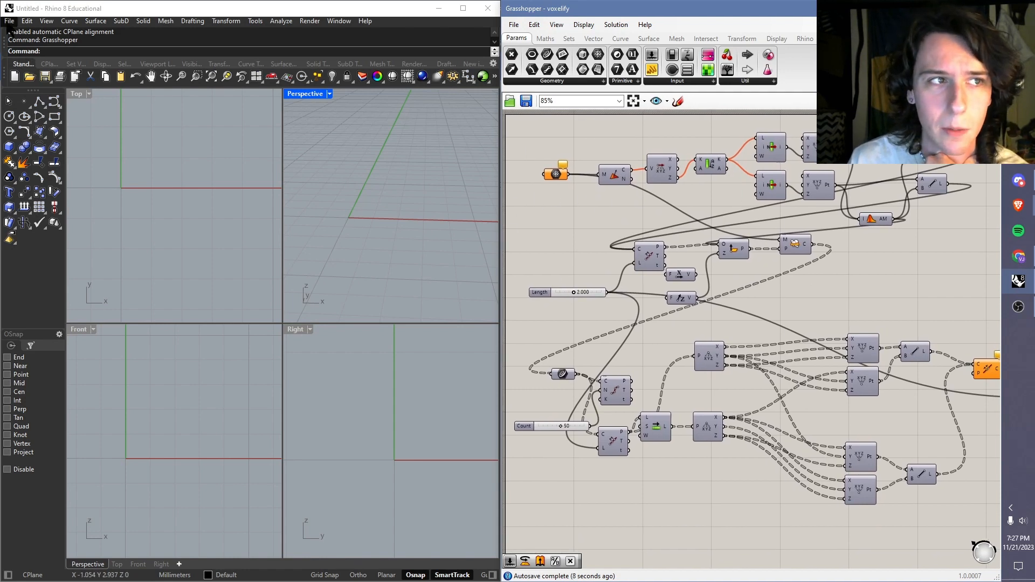
{"action": "left_click", "coordinate": [9, 21]}
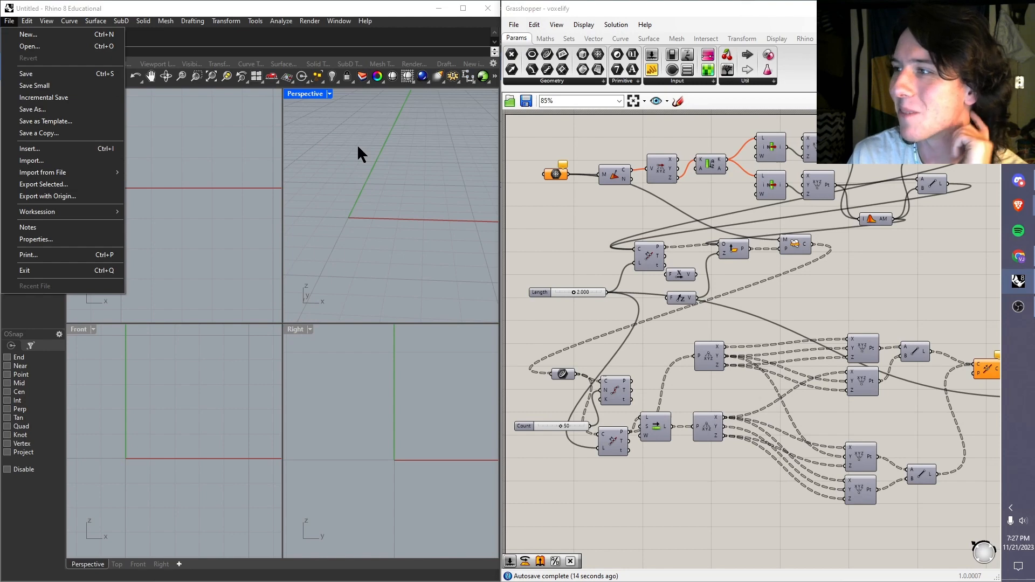
{"action": "left_click", "coordinate": [11, 22]}
{"action": "left_click", "coordinate": [895, 285]}
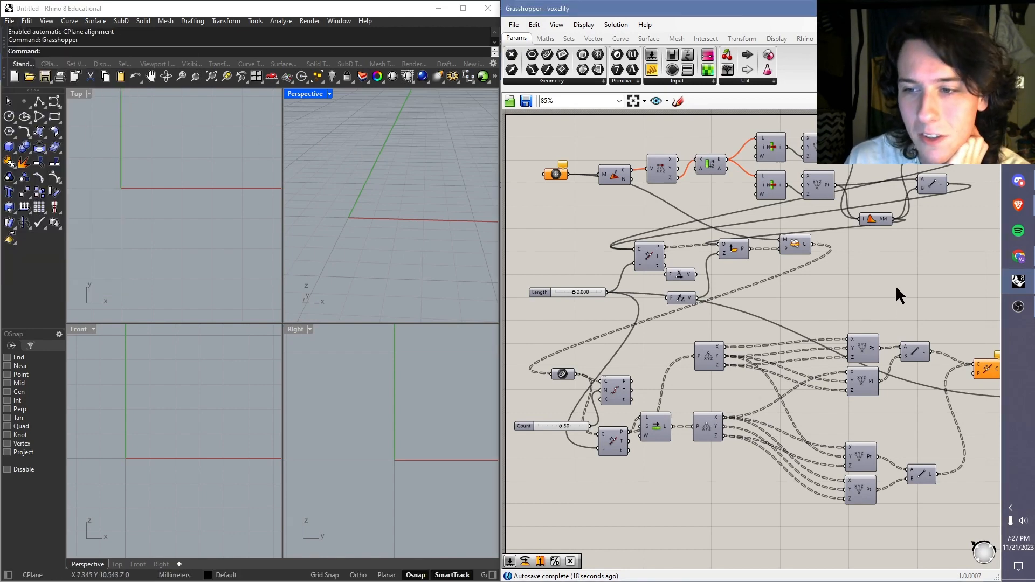
Step: Select the Mesh parameter at the start of the voxelify definition
{"action": "scroll", "coordinate": [884, 277], "scroll_direction": "down", "scroll_amount": 2}
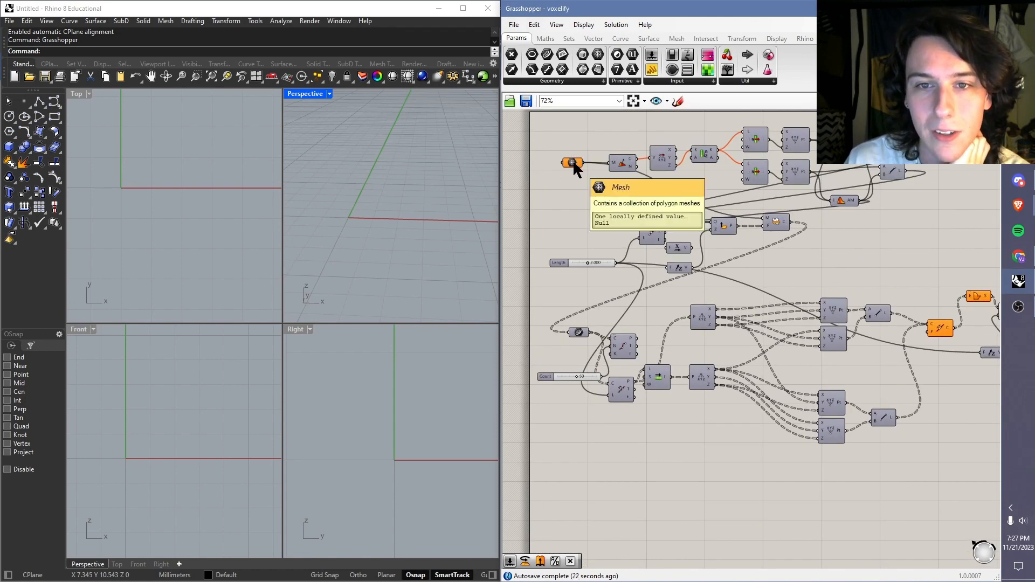
{"action": "left_click", "coordinate": [573, 161]}
{"action": "scroll", "coordinate": [573, 159], "scroll_direction": "up", "scroll_amount": 2}
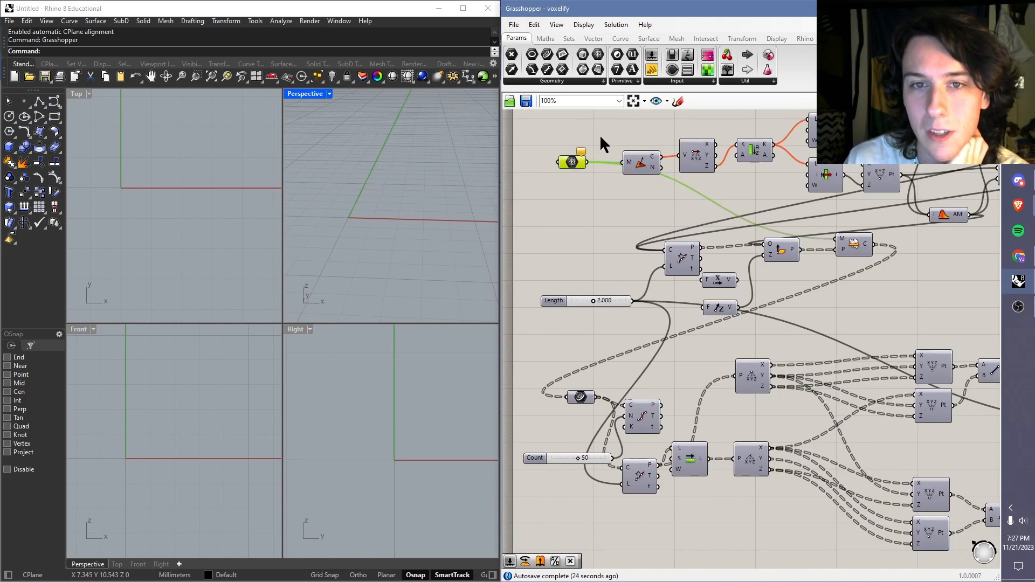
Step: Read the warning message on the Mesh parameter at the start of the voxelify definition
{"action": "left_click", "coordinate": [601, 142]}
{"action": "scroll", "coordinate": [584, 156], "scroll_direction": "up", "scroll_amount": 2}
{"action": "mouse_move", "coordinate": [580, 144]}
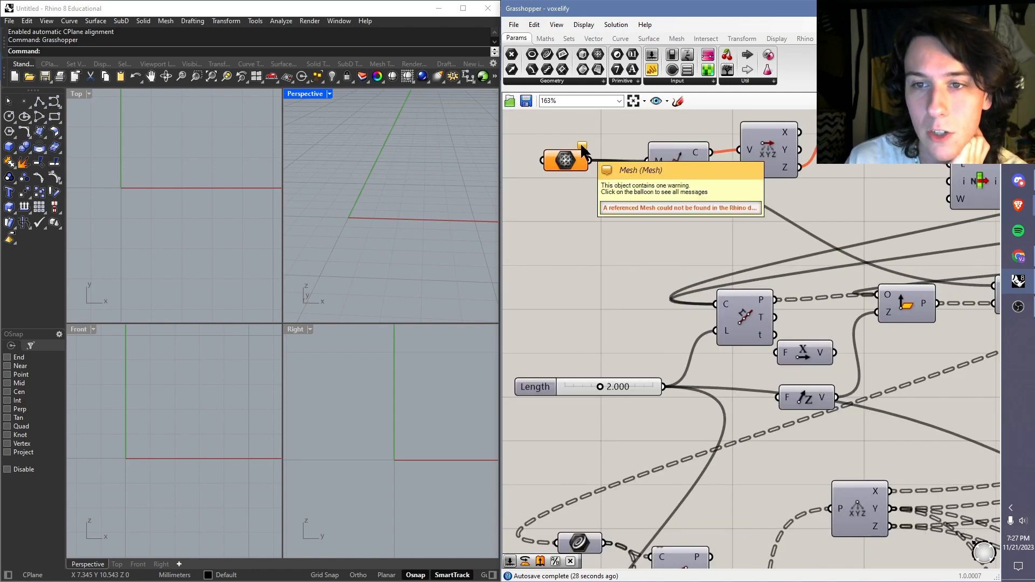
{"action": "left_click", "coordinate": [581, 146]}
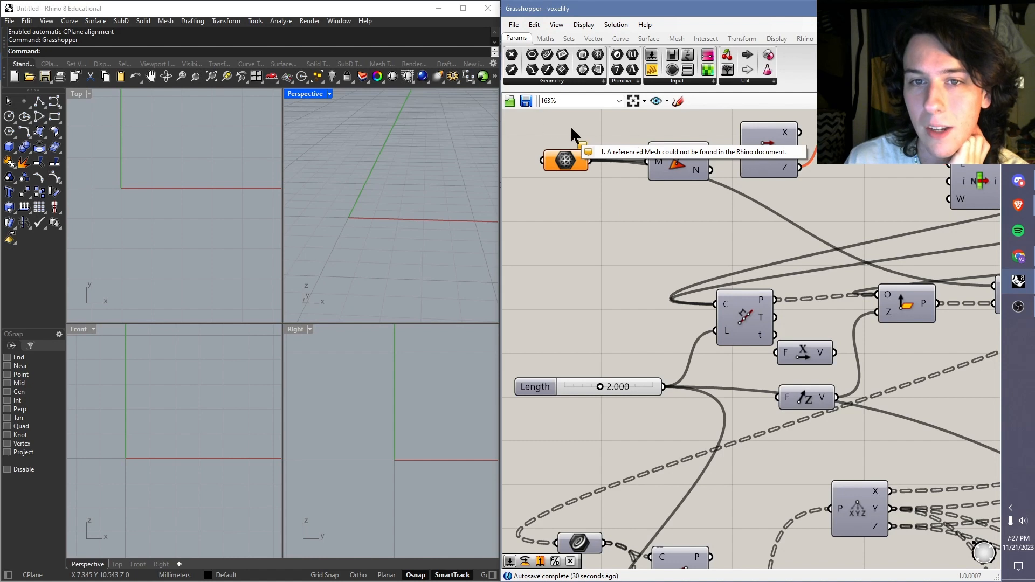
{"action": "mouse_move", "coordinate": [565, 158]}
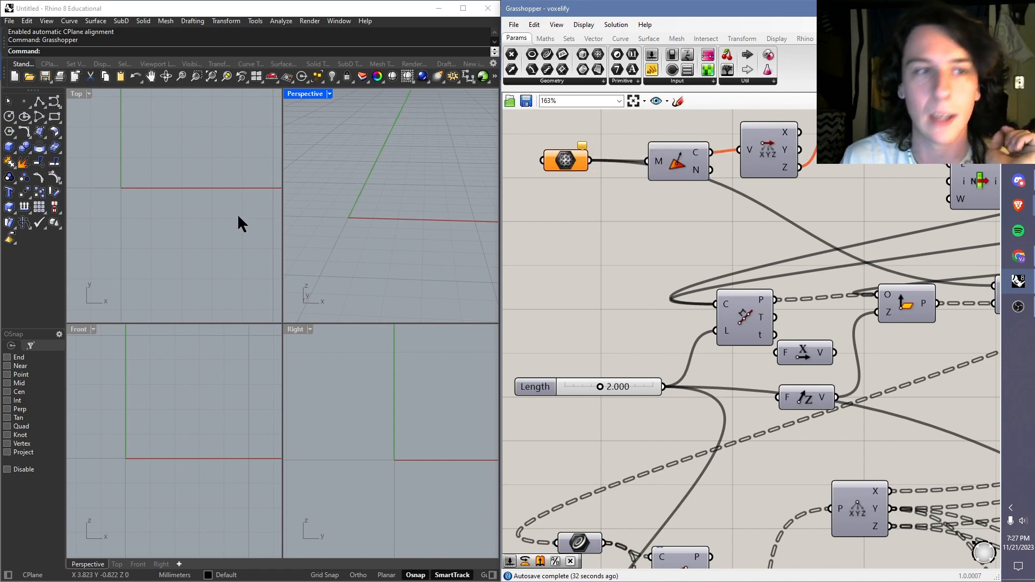
Step: Open frog.stl from the Downloads folder in Rhino, with Millimeters as the STL model units
{"action": "left_click", "coordinate": [9, 21]}
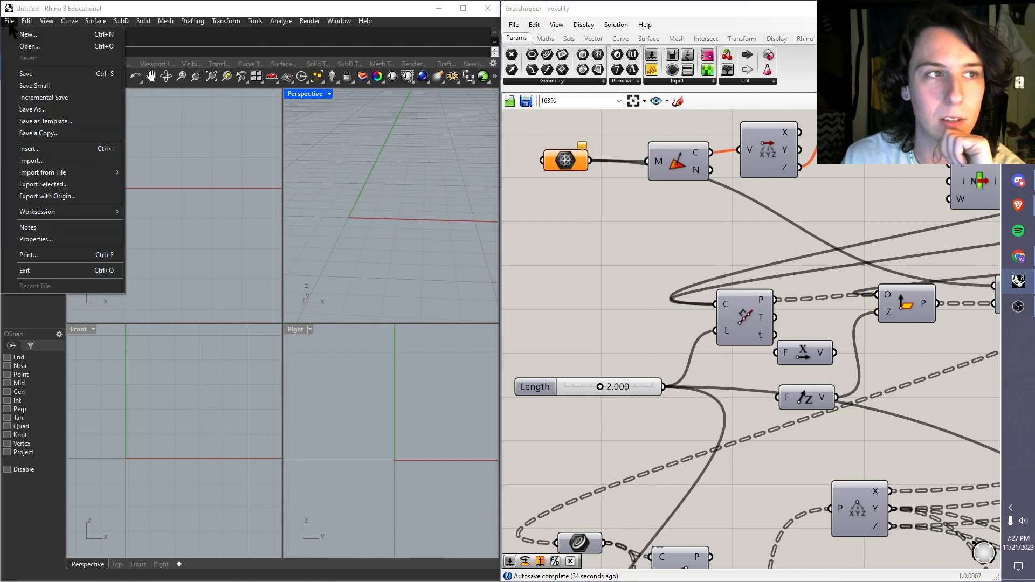
{"action": "left_click", "coordinate": [30, 47]}
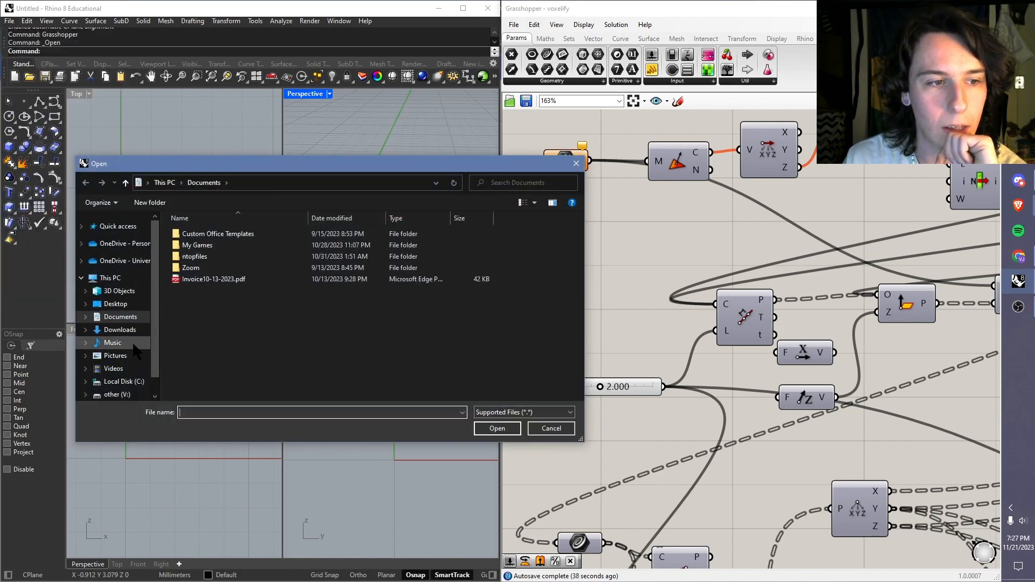
{"action": "left_click", "coordinate": [120, 330]}
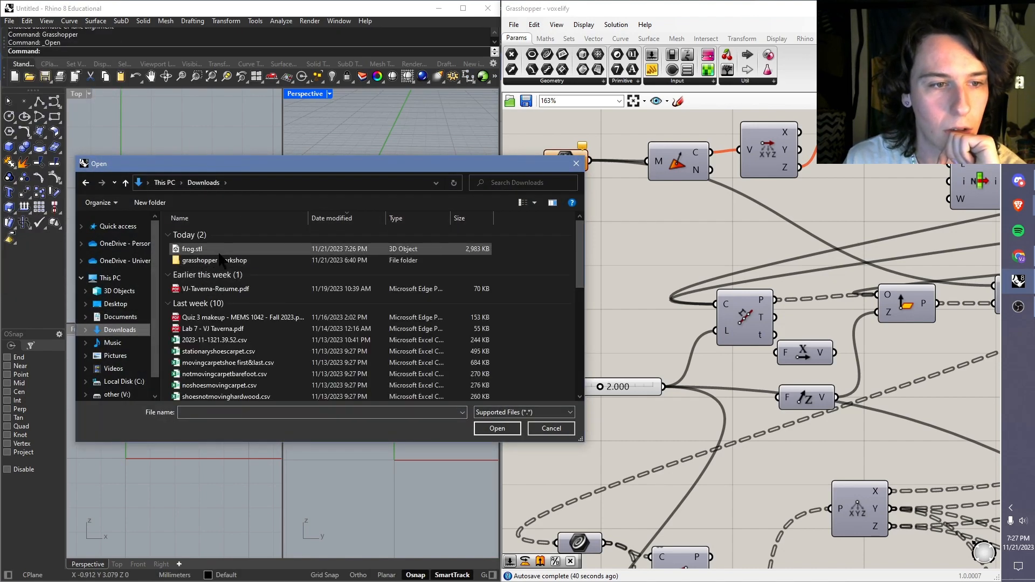
{"action": "double_click", "coordinate": [216, 249]}
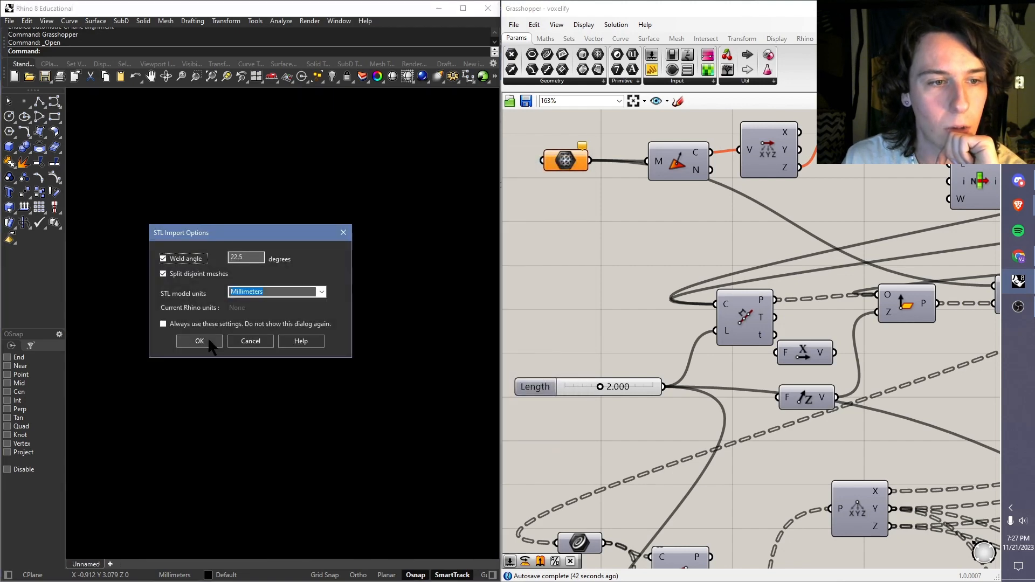
{"action": "left_click", "coordinate": [208, 339]}
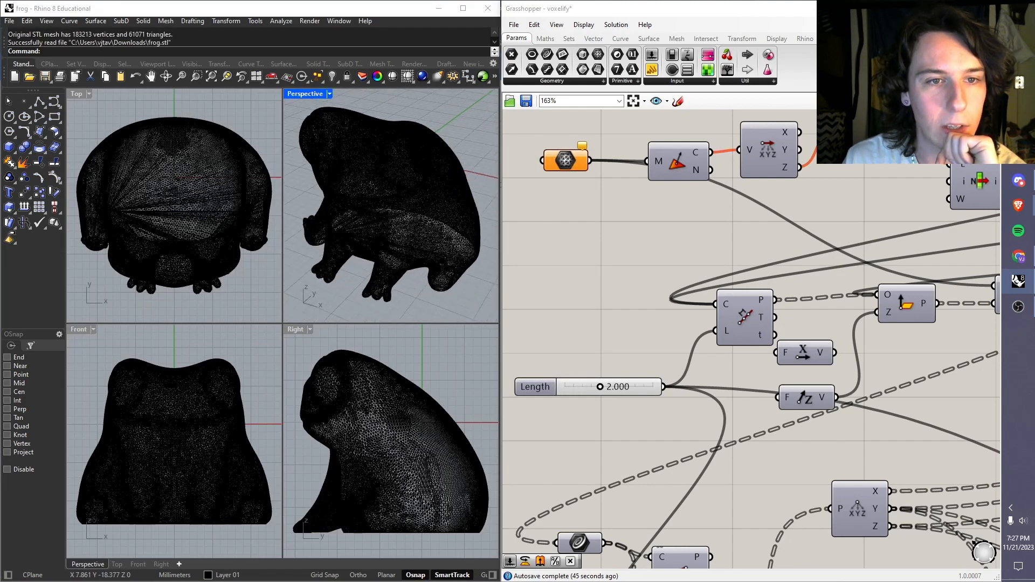
{"action": "right_click_drag", "start_coordinate": [389, 162], "coordinate": [421, 199]}
{"action": "left_click", "coordinate": [412, 207]}
{"action": "left_click", "coordinate": [473, 210]}
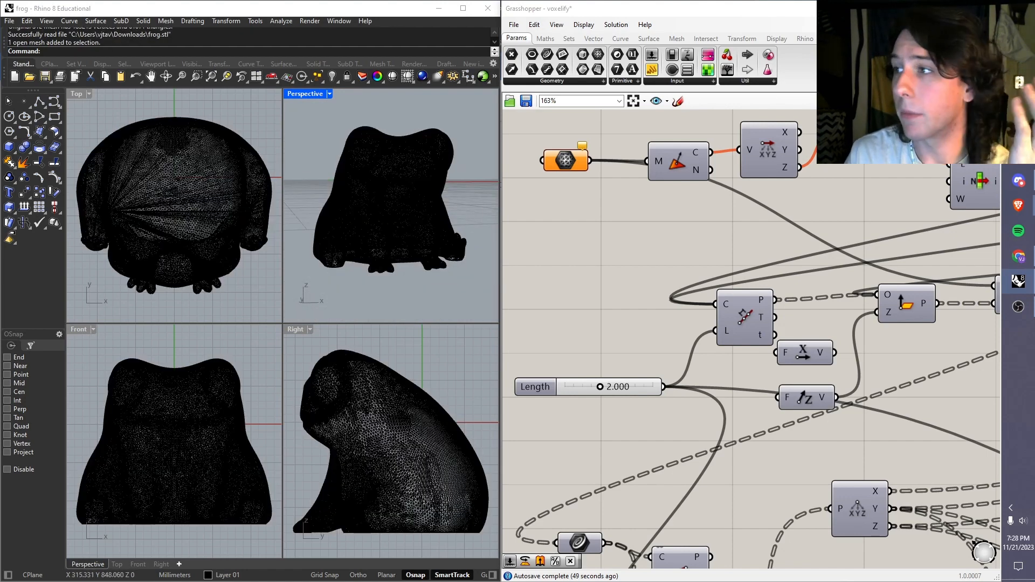
{"action": "left_click", "coordinate": [387, 189]}
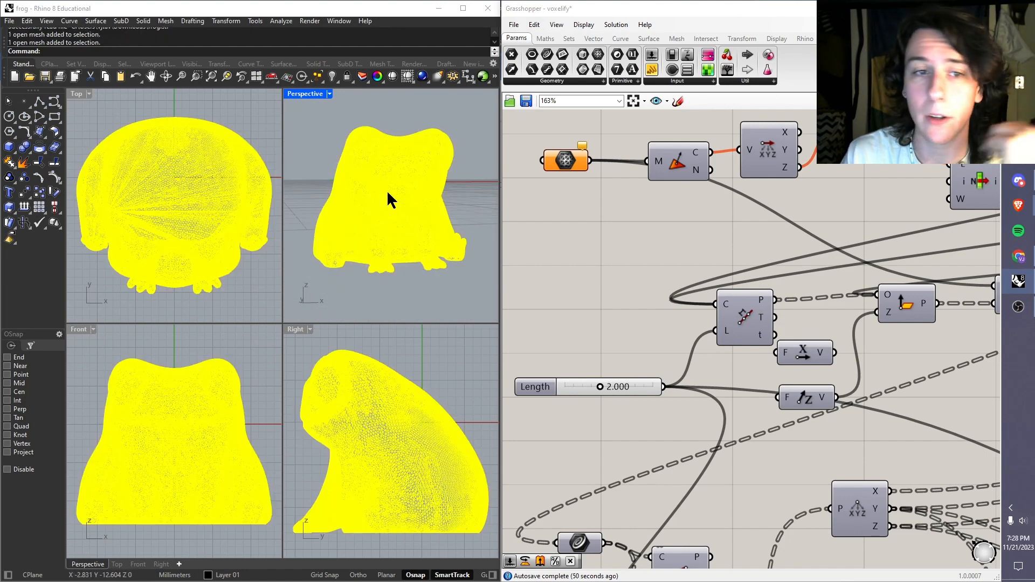
{"action": "right_click", "coordinate": [550, 159]}
{"action": "left_click", "coordinate": [476, 178]}
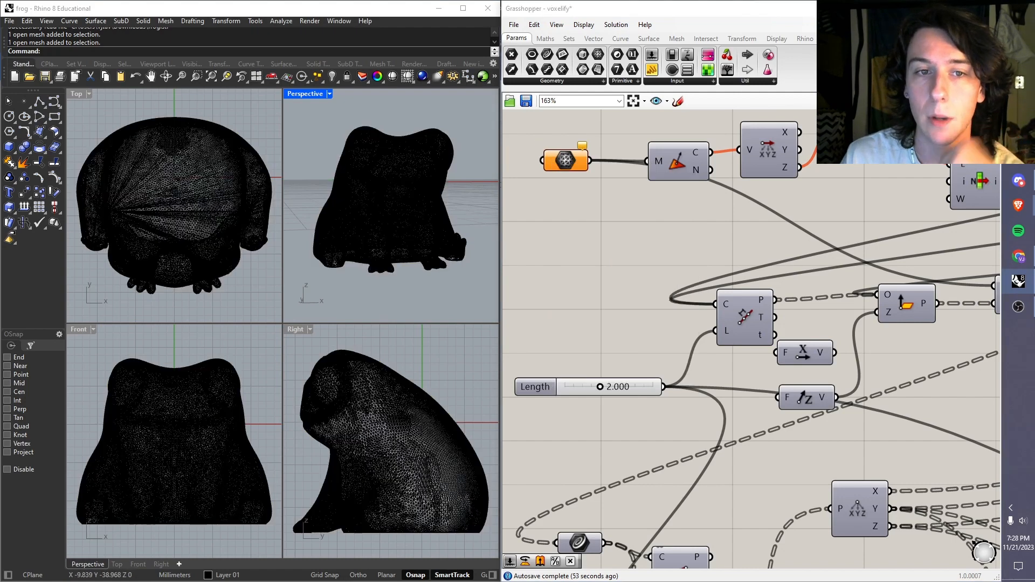
Step: Assign the imported frog mesh to the voxelify definition's Mesh parameter as its single referenced mesh
{"action": "left_click", "coordinate": [398, 166]}
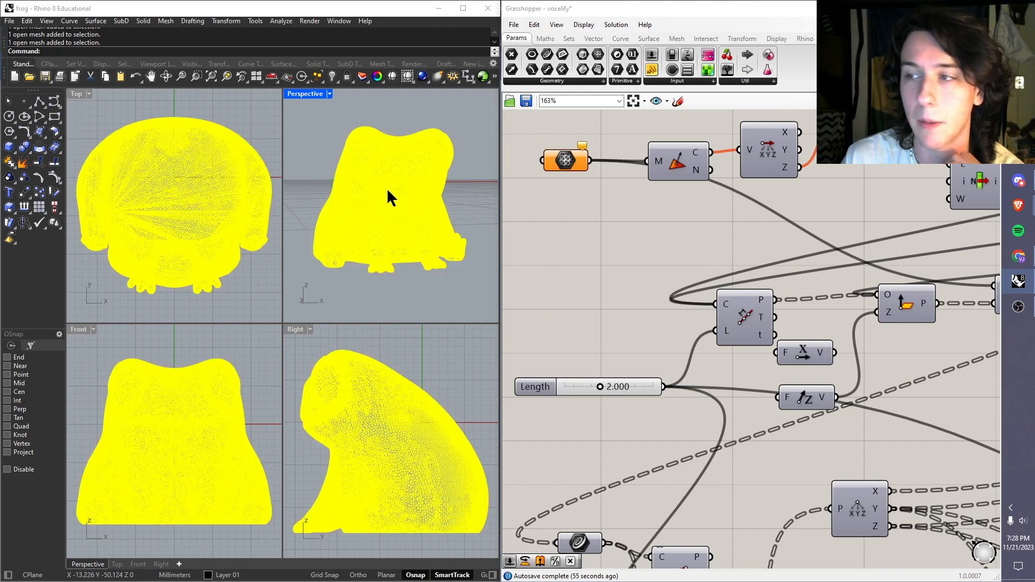
{"action": "right_click", "coordinate": [563, 160]}
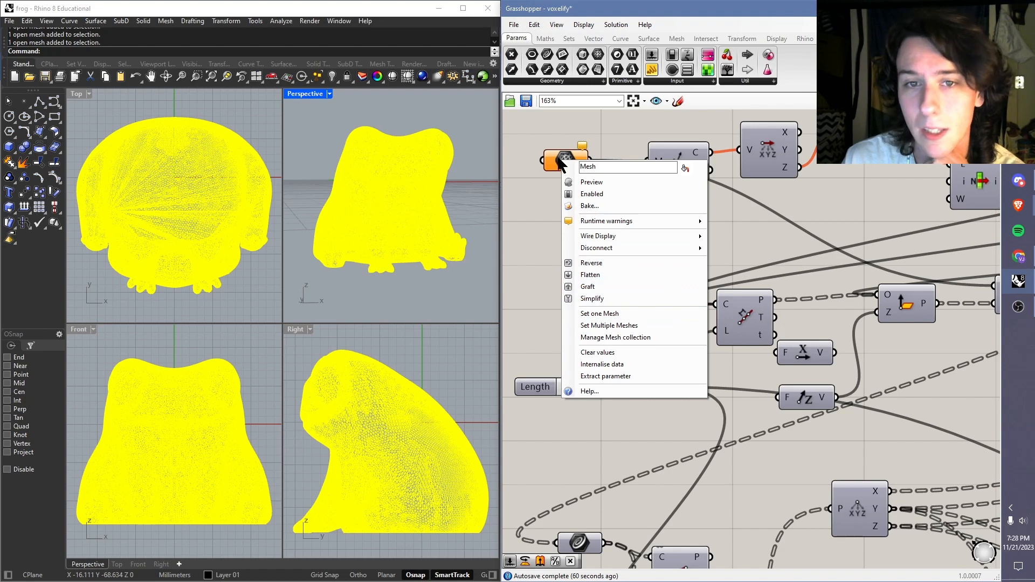
{"action": "left_click", "coordinate": [606, 315]}
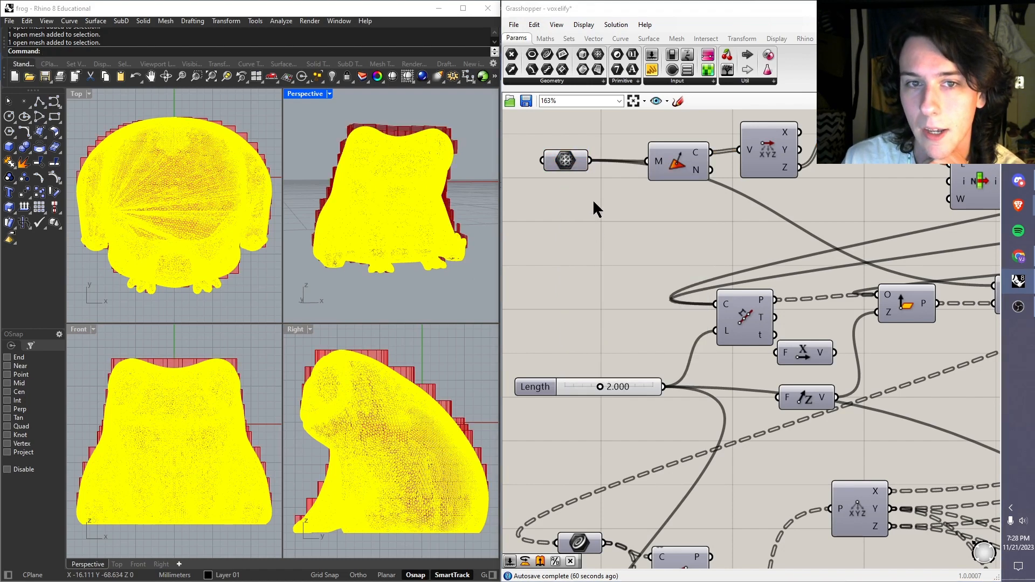
Step: Hide the original frog mesh in Rhino so only the voxelized preview is displayed
{"action": "right_click_drag", "start_coordinate": [387, 178], "coordinate": [414, 177]}
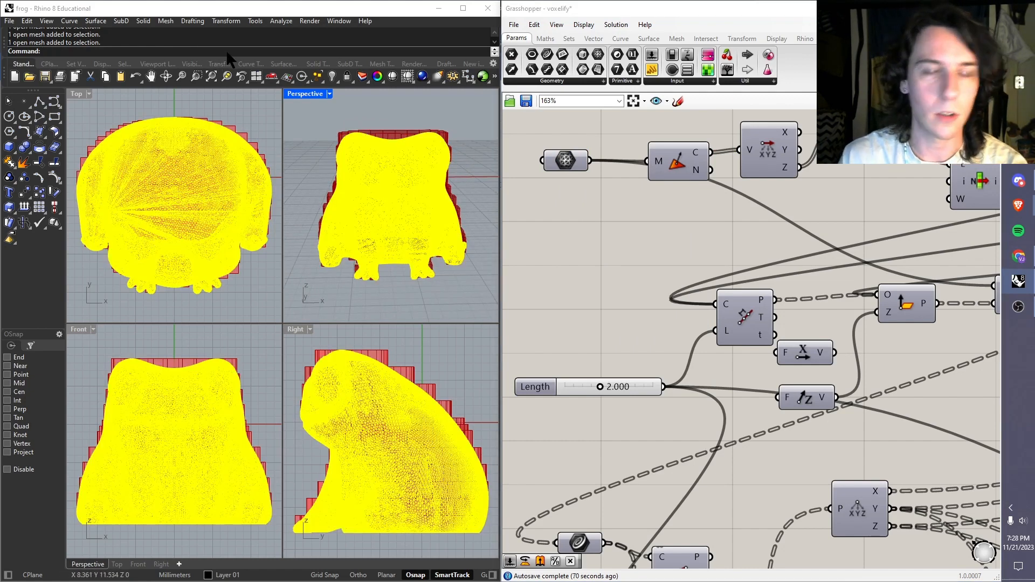
{"action": "type", "text": "Hide"}
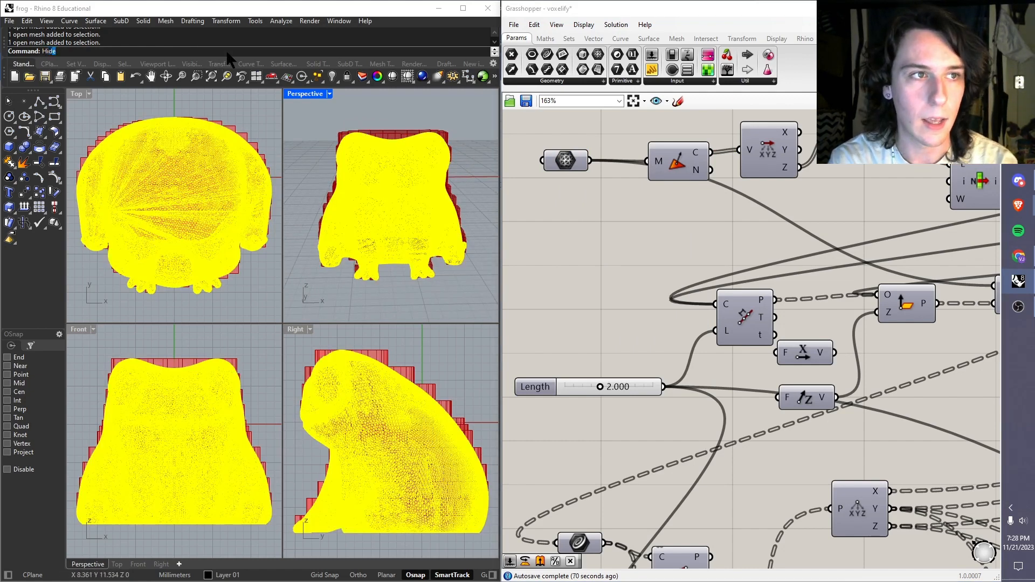
{"action": "key", "text": "Return"}
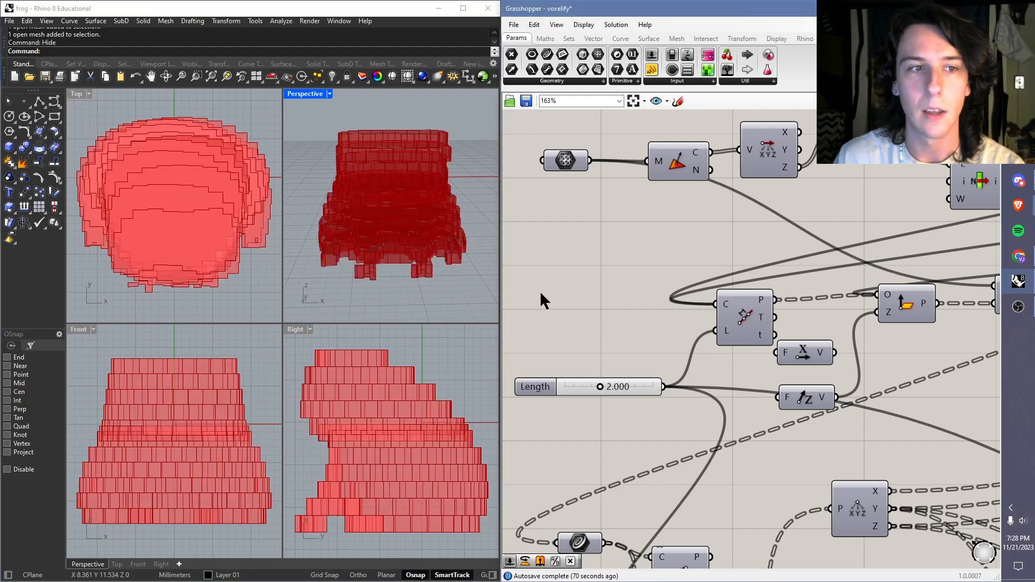
Step: Examine the voxelized frog in the Perspective view and the components of the voxelify definition that generate it
{"action": "scroll", "coordinate": [399, 195], "scroll_direction": "down", "scroll_amount": 5}
{"action": "right_click_drag", "start_coordinate": [399, 195], "coordinate": [416, 232]}
{"action": "scroll", "coordinate": [574, 201], "scroll_direction": "down", "scroll_amount": 3}
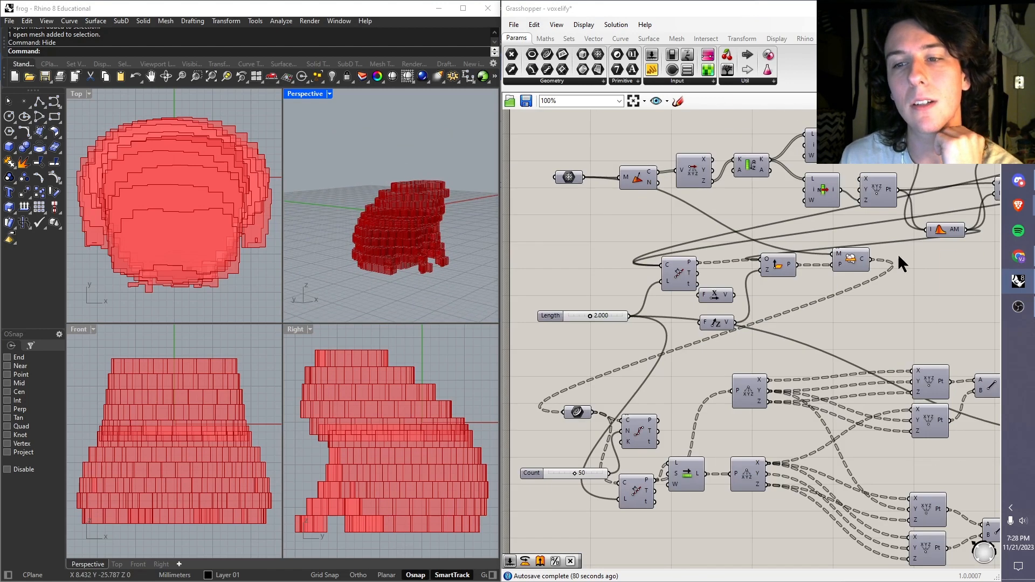
{"action": "right_click_drag", "start_coordinate": [898, 254], "coordinate": [746, 224]}
{"action": "right_click_drag", "start_coordinate": [873, 238], "coordinate": [795, 236]}
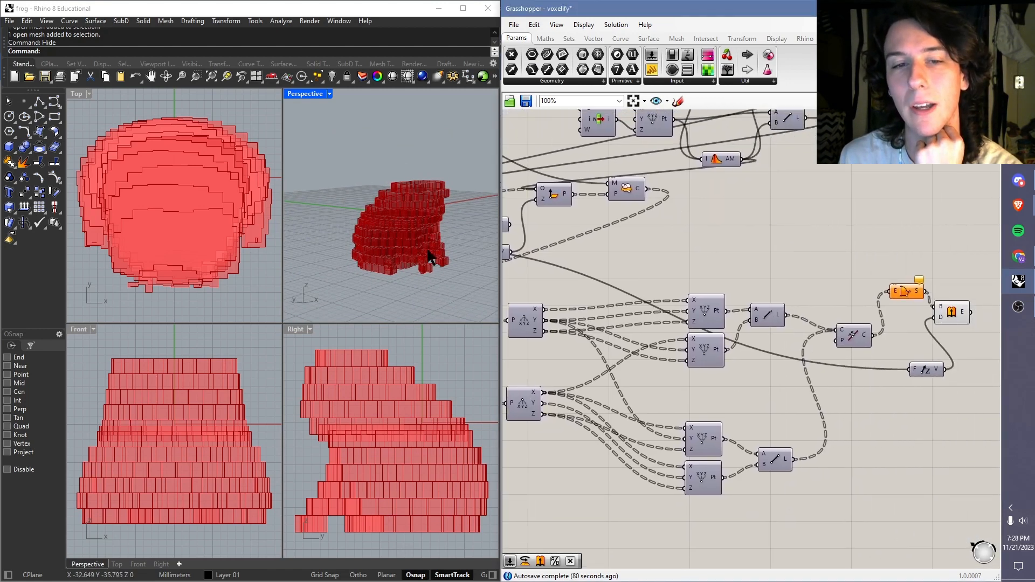
{"action": "scroll", "coordinate": [397, 218], "scroll_direction": "up", "scroll_amount": 4}
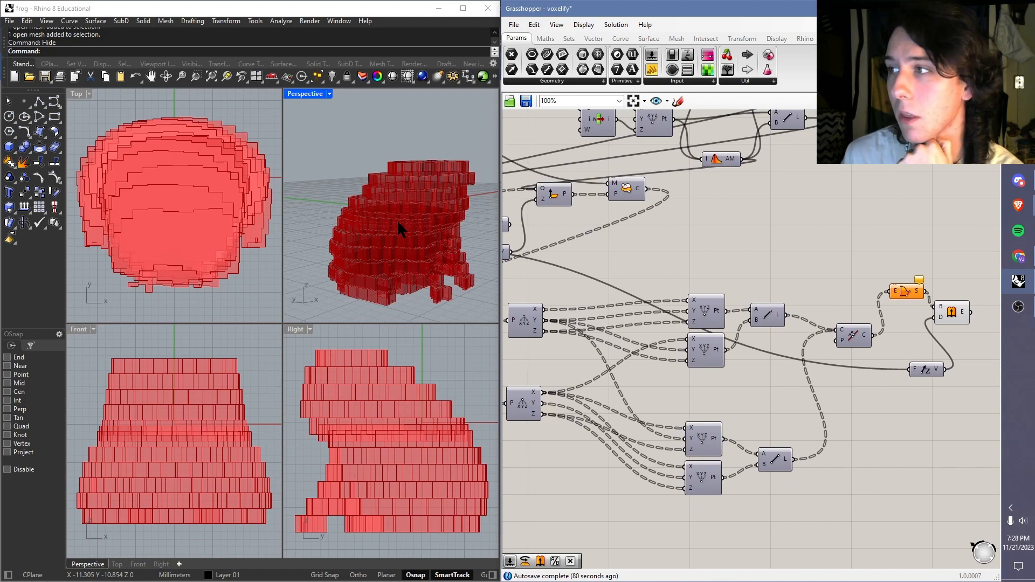
{"action": "right_click_drag", "start_coordinate": [386, 245], "coordinate": [383, 283]}
{"action": "scroll", "coordinate": [627, 251], "scroll_direction": "down", "scroll_amount": 5}
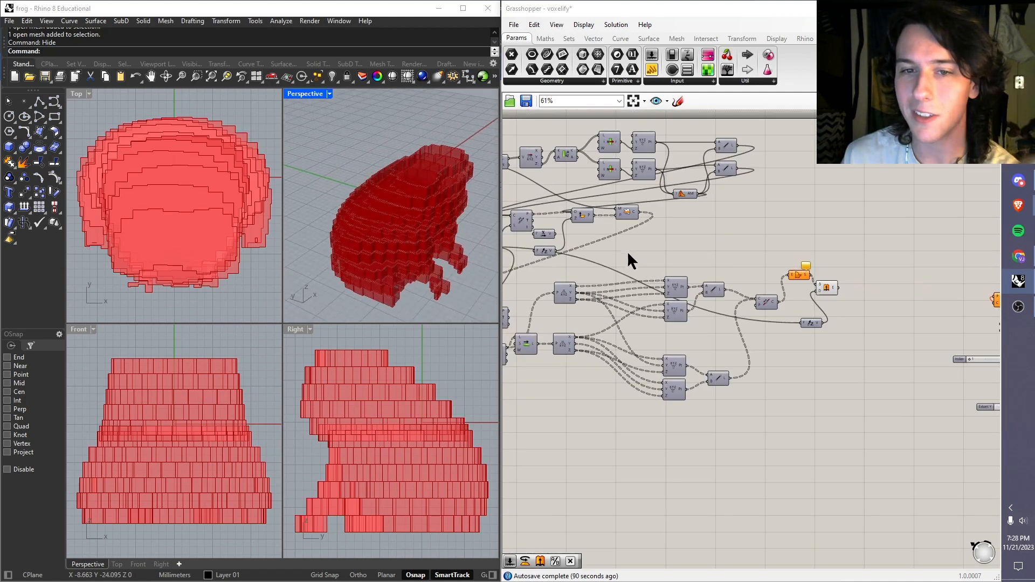
{"action": "scroll", "coordinate": [637, 224], "scroll_direction": "up", "scroll_amount": 5}
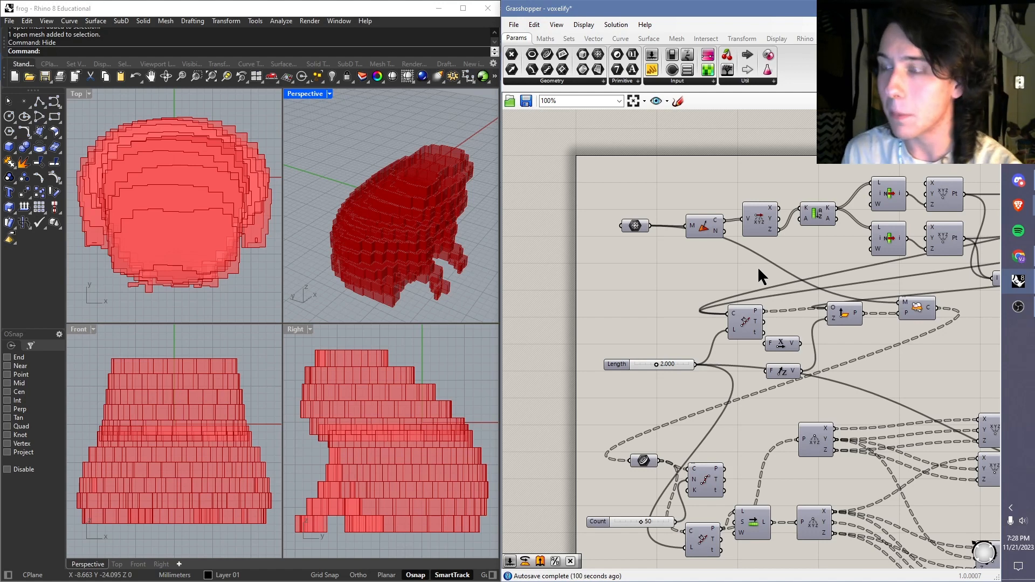
{"action": "right_click_drag", "start_coordinate": [810, 277], "coordinate": [749, 254]}
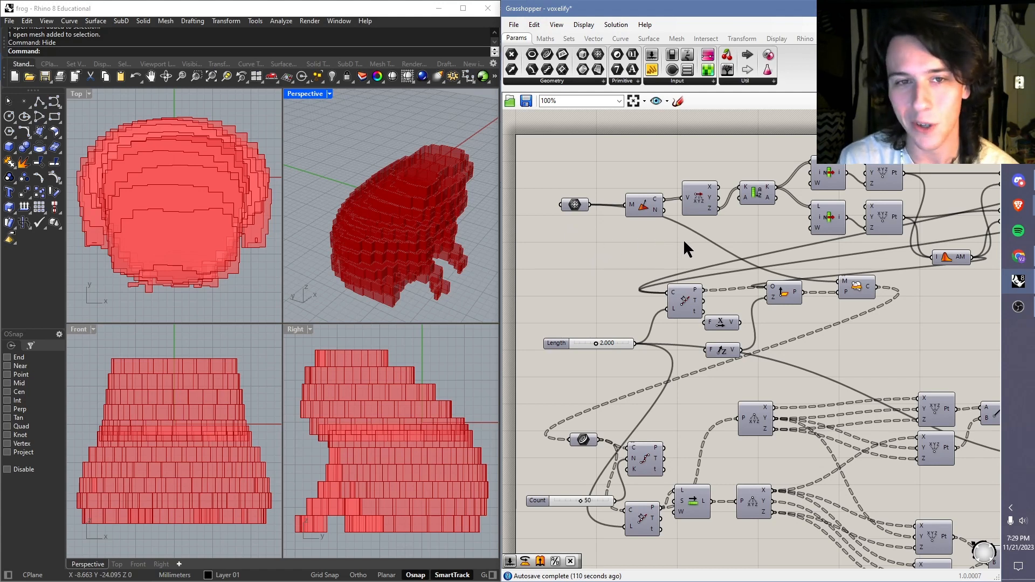
{"action": "right_click_drag", "start_coordinate": [691, 256], "coordinate": [651, 208]}
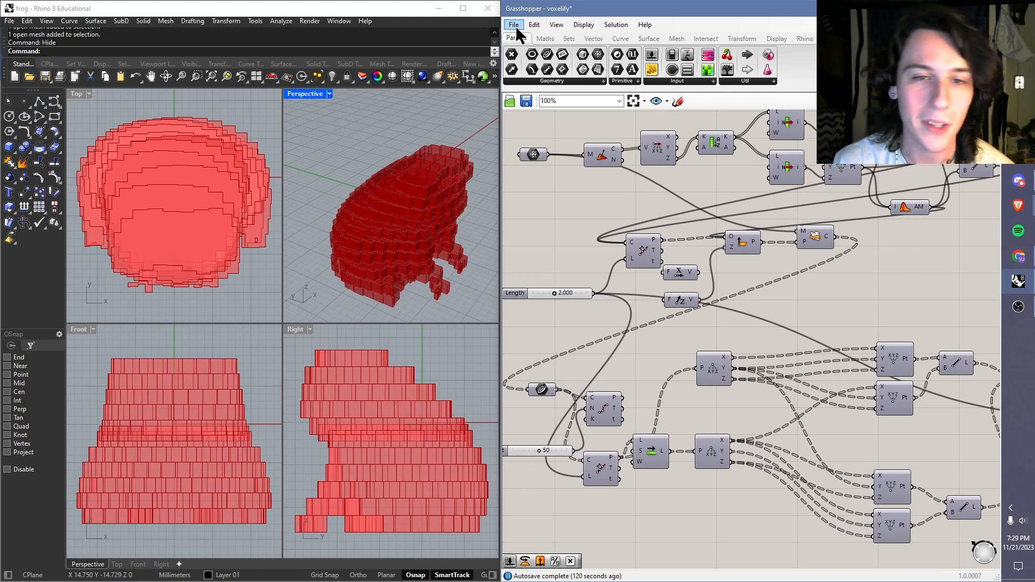
{"action": "scroll", "coordinate": [593, 178], "scroll_direction": "down", "scroll_amount": 2}
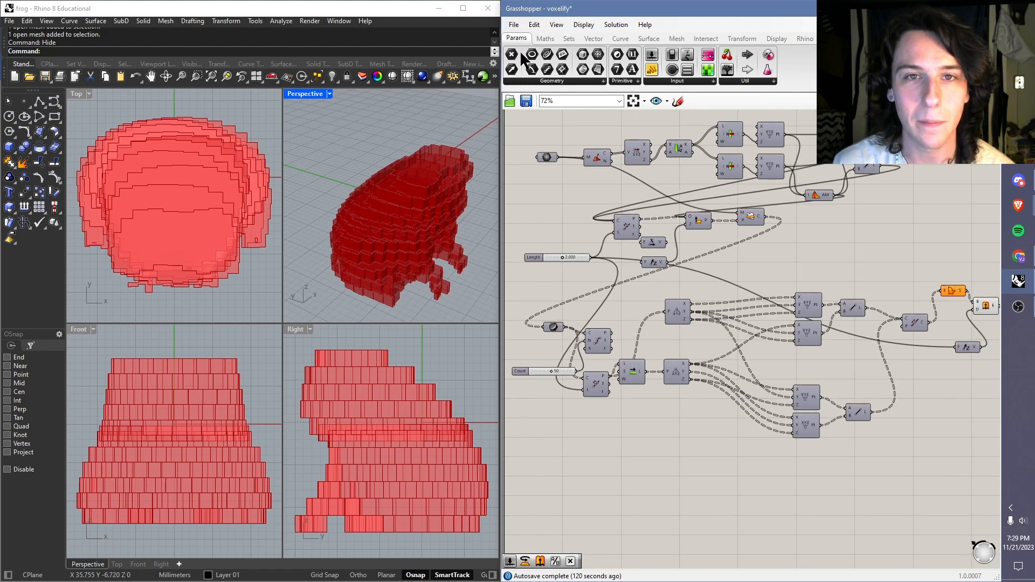
Step: Open the VaseMaker2.gh definition from the grasshopper workshop folder in Downloads
{"action": "left_click", "coordinate": [514, 25]}
{"action": "left_click", "coordinate": [550, 52]}
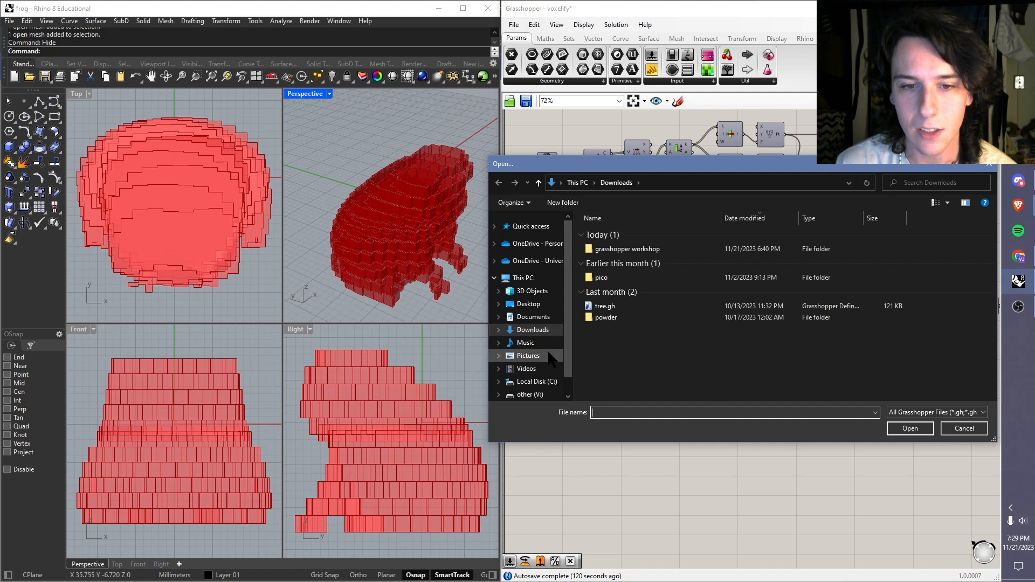
{"action": "left_click", "coordinate": [533, 317]}
{"action": "left_click", "coordinate": [533, 330]}
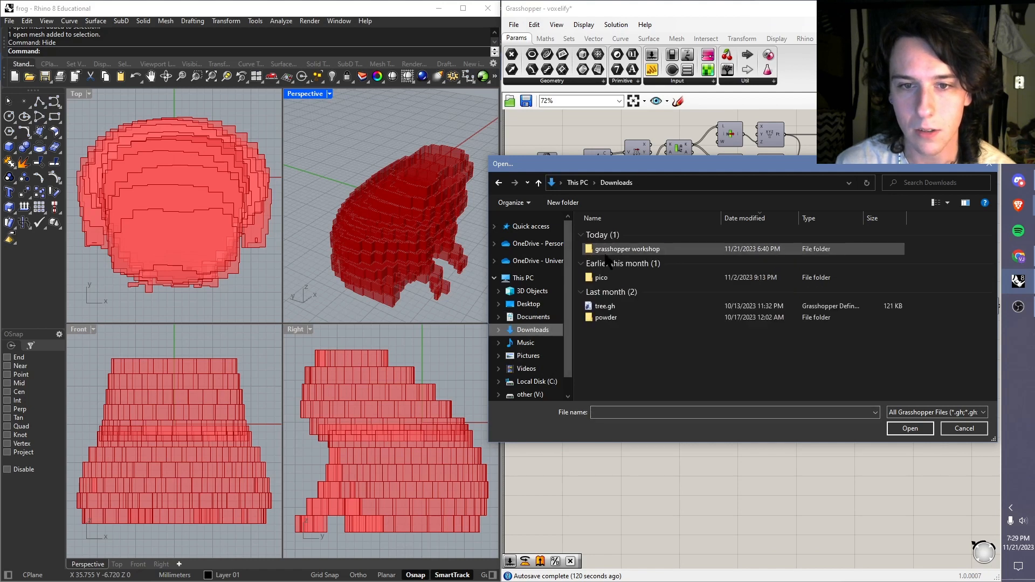
{"action": "double_click", "coordinate": [620, 245]}
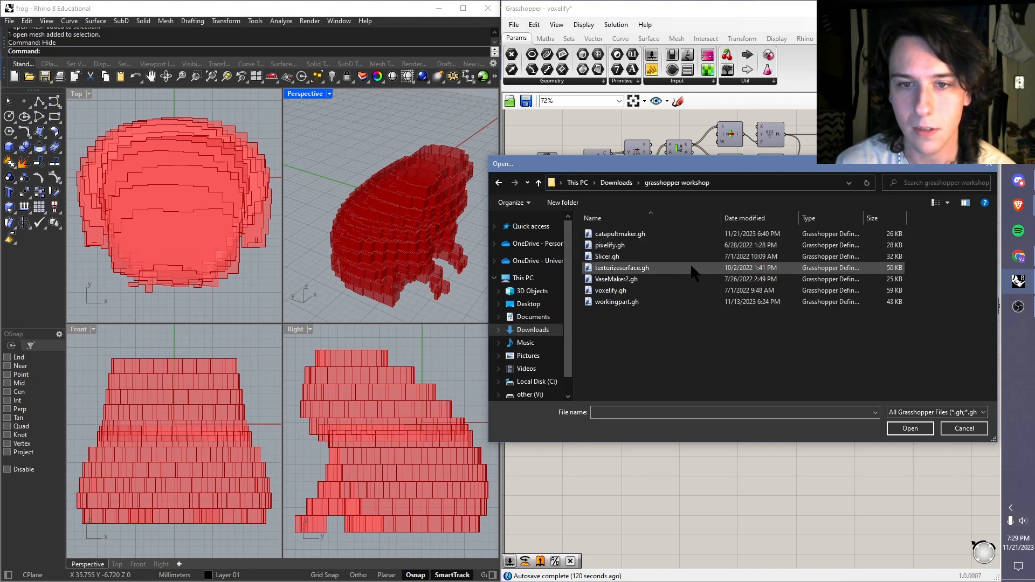
{"action": "double_click", "coordinate": [657, 278]}
Step: Add an XY Plane component above the vase definition and connect its output to the polar point component's P input
{"action": "scroll", "coordinate": [623, 185], "scroll_direction": "down", "scroll_amount": 2}
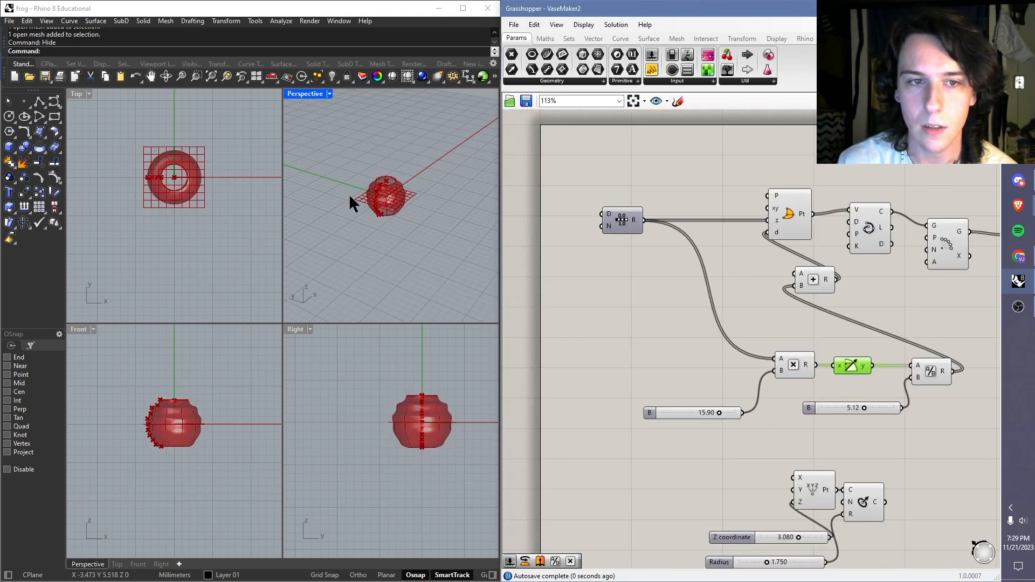
{"action": "scroll", "coordinate": [409, 216], "scroll_direction": "up", "scroll_amount": 5}
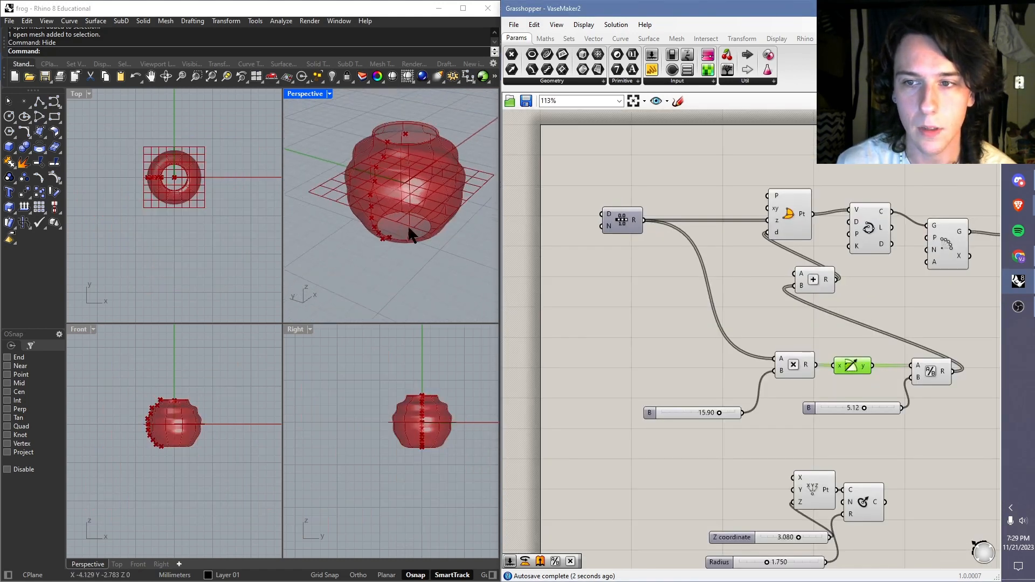
{"action": "right_click_drag", "start_coordinate": [806, 263], "coordinate": [668, 261]}
{"action": "scroll", "coordinate": [663, 343], "scroll_direction": "down", "scroll_amount": 1}
{"action": "right_click_drag", "start_coordinate": [662, 345], "coordinate": [708, 309]}
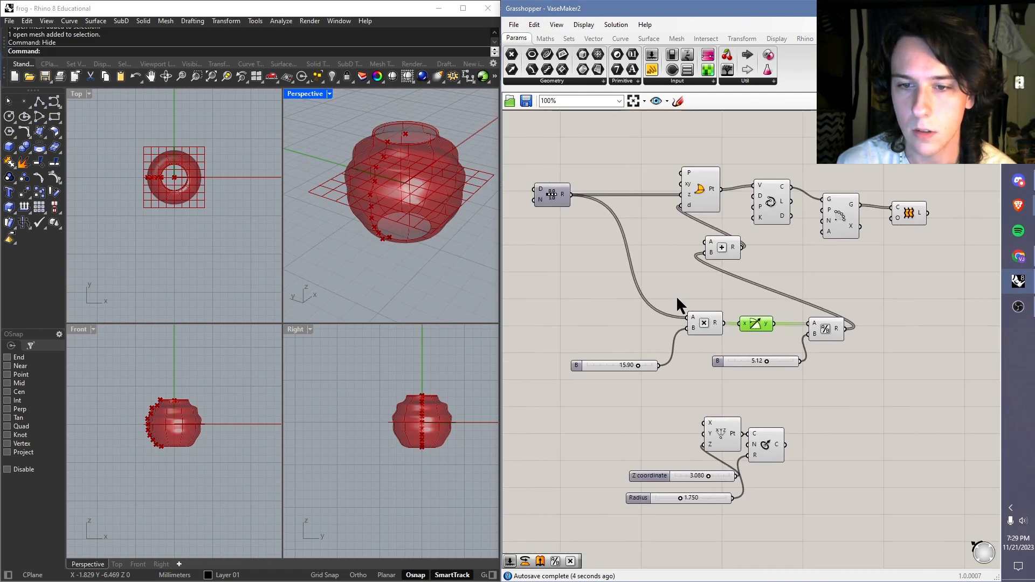
{"action": "left_click", "coordinate": [676, 295]}
{"action": "left_click", "coordinate": [594, 39]}
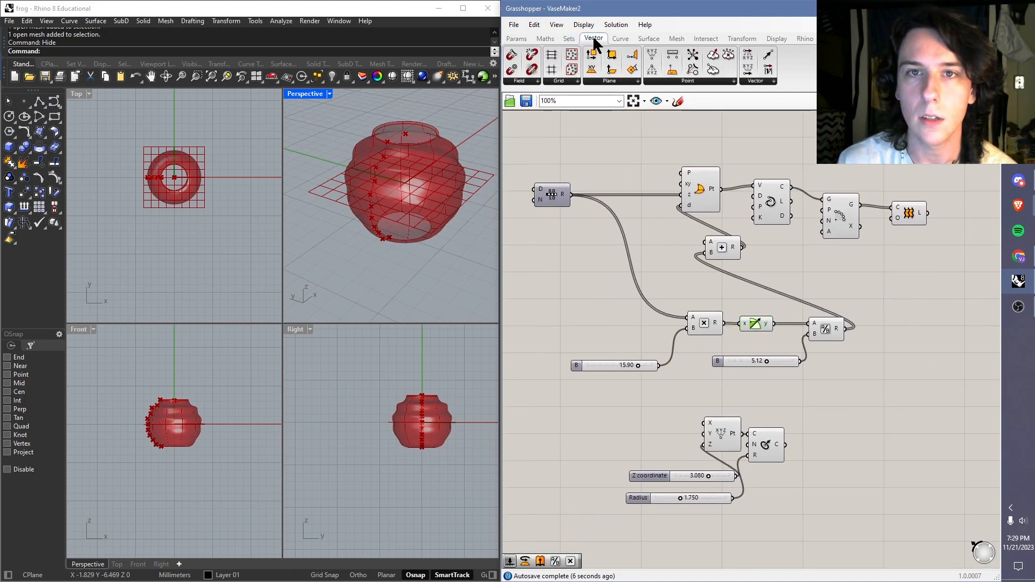
{"action": "left_click_drag", "start_coordinate": [592, 69], "coordinate": [682, 173]}
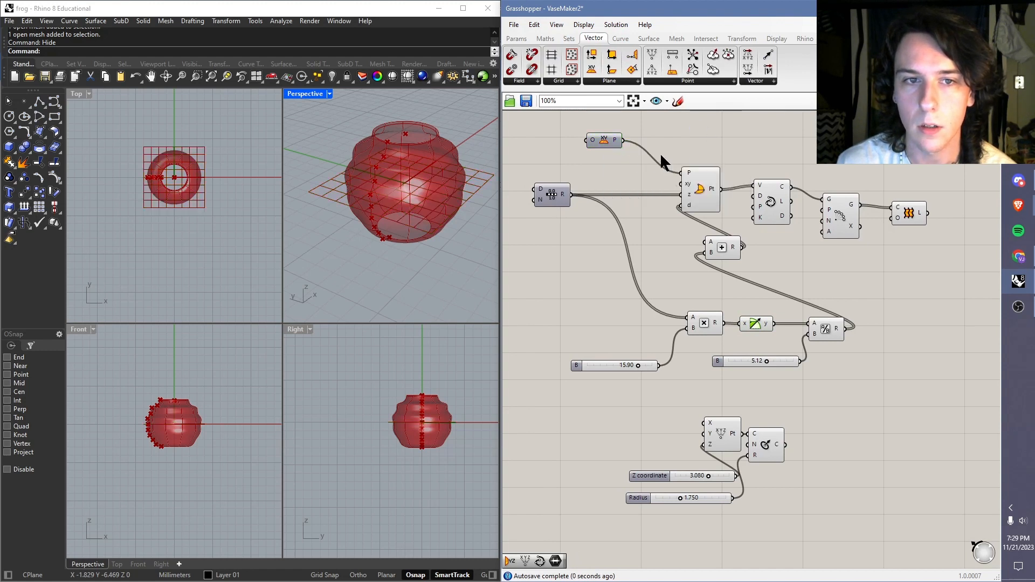
{"action": "left_click", "coordinate": [690, 185]}
{"action": "right_click", "coordinate": [698, 187]}
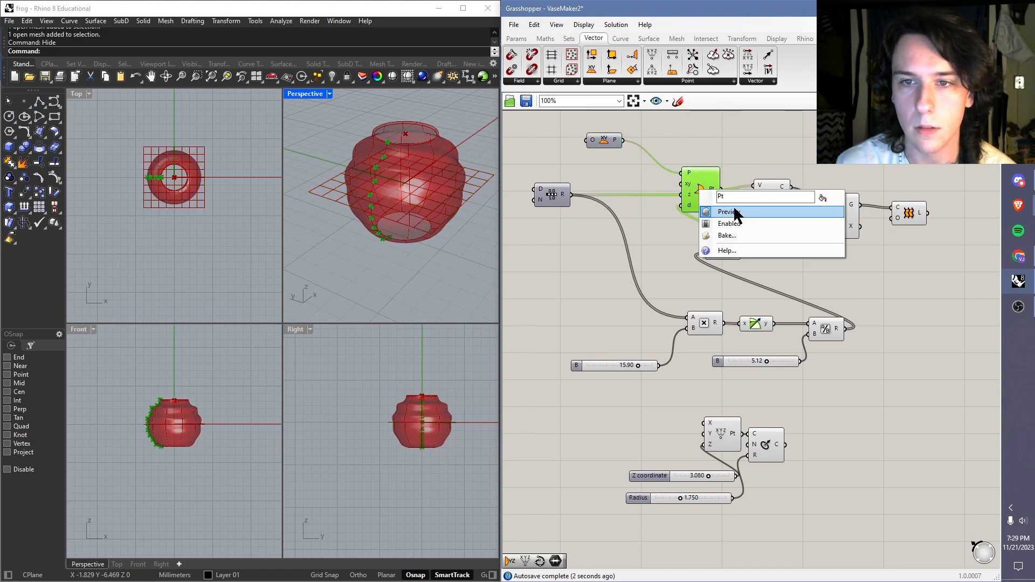
{"action": "left_click", "coordinate": [684, 138]}
Step: Connect the XY Plane output to the P input of the polar array component as well
{"action": "left_click_drag", "start_coordinate": [624, 140], "coordinate": [822, 210]}
{"action": "scroll", "coordinate": [399, 233], "scroll_direction": "up", "scroll_amount": 3}
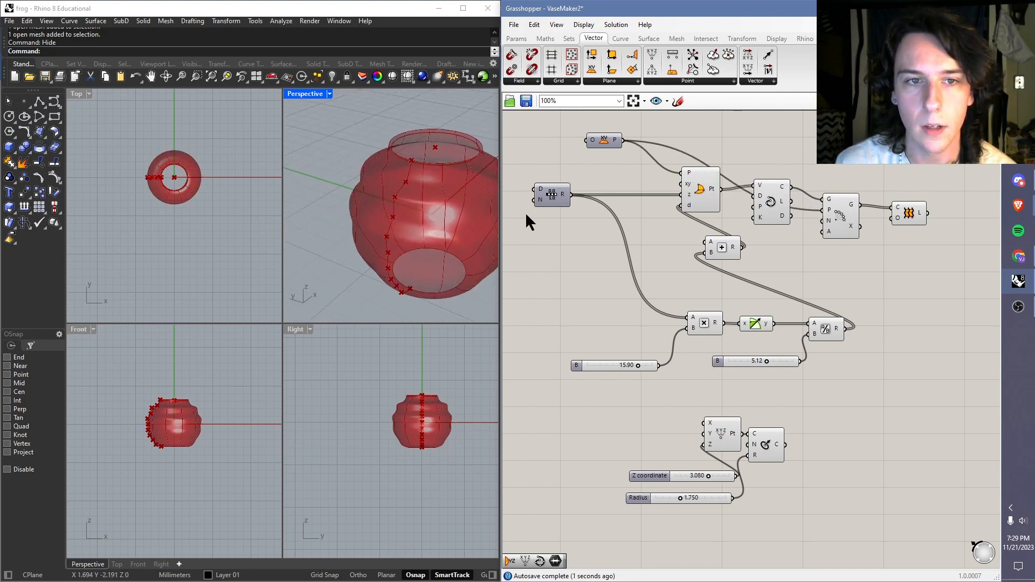
Step: Examine how the polar point, interpolated curve, polar array and loft components each contribute to the vase in the Perspective view
{"action": "mouse_move", "coordinate": [650, 237]}
{"action": "right_mouse_down"}
{"action": "mouse_move", "coordinate": [622, 249]}
{"action": "mouse_move", "coordinate": [635, 251]}
{"action": "right_mouse_up"}
{"action": "scroll", "coordinate": [429, 226], "scroll_direction": "down", "scroll_amount": 4}
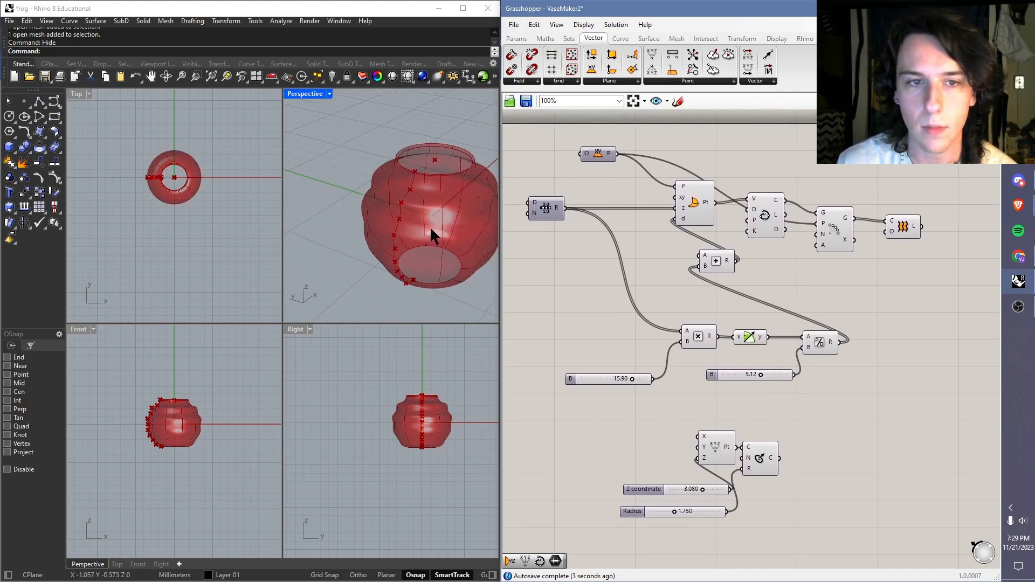
{"action": "scroll", "coordinate": [458, 219], "scroll_direction": "up", "scroll_amount": 6}
{"action": "right_click_drag", "start_coordinate": [459, 219], "coordinate": [429, 283]}
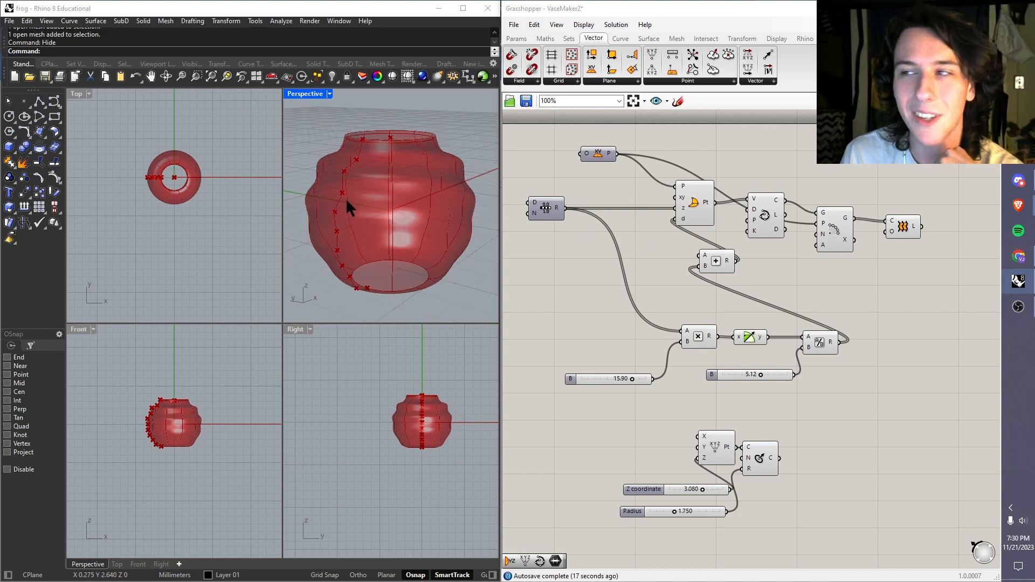
{"action": "left_click", "coordinate": [534, 9]}
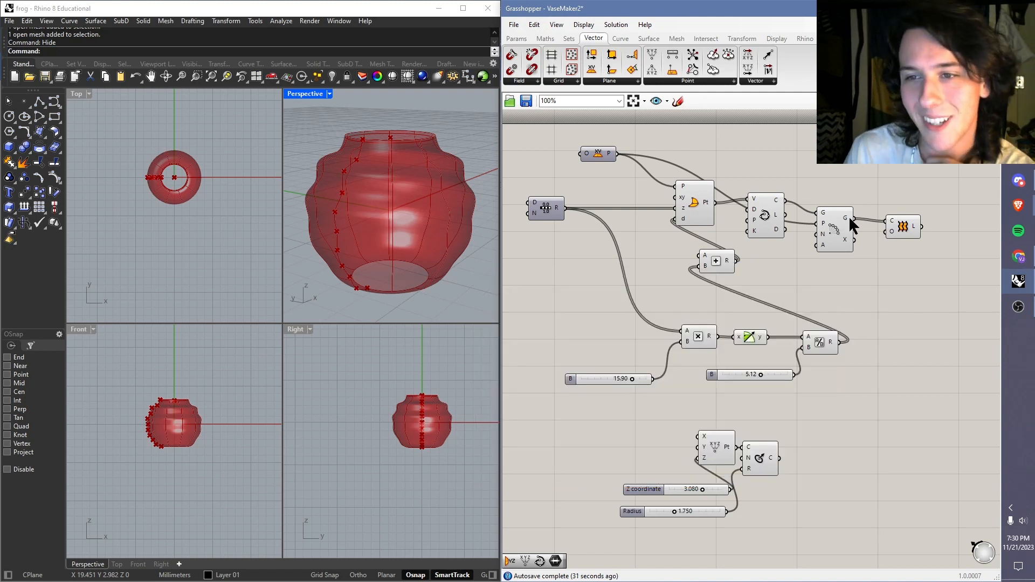
{"action": "left_click", "coordinate": [691, 202]}
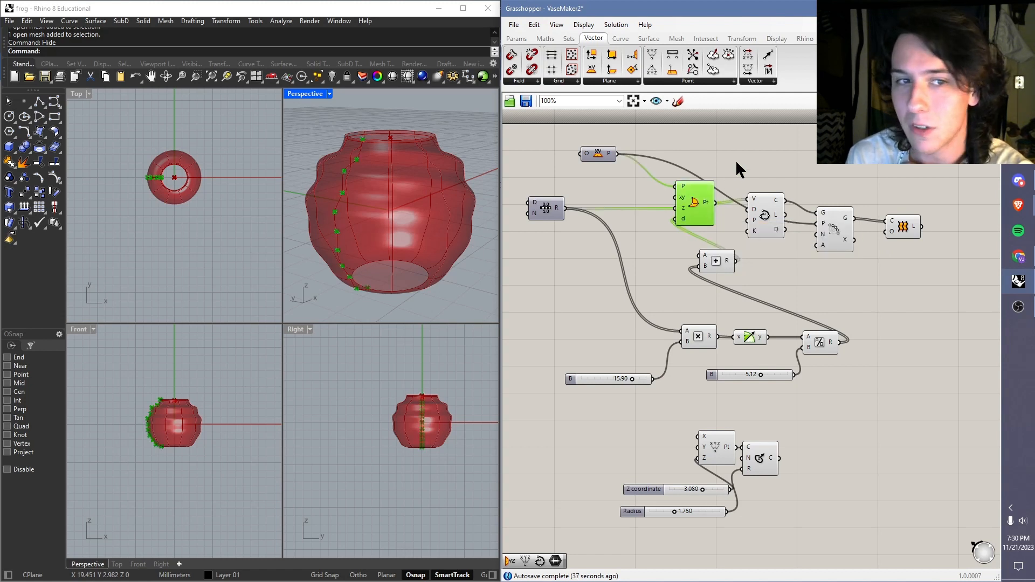
{"action": "right_click_drag", "start_coordinate": [369, 163], "coordinate": [391, 173]}
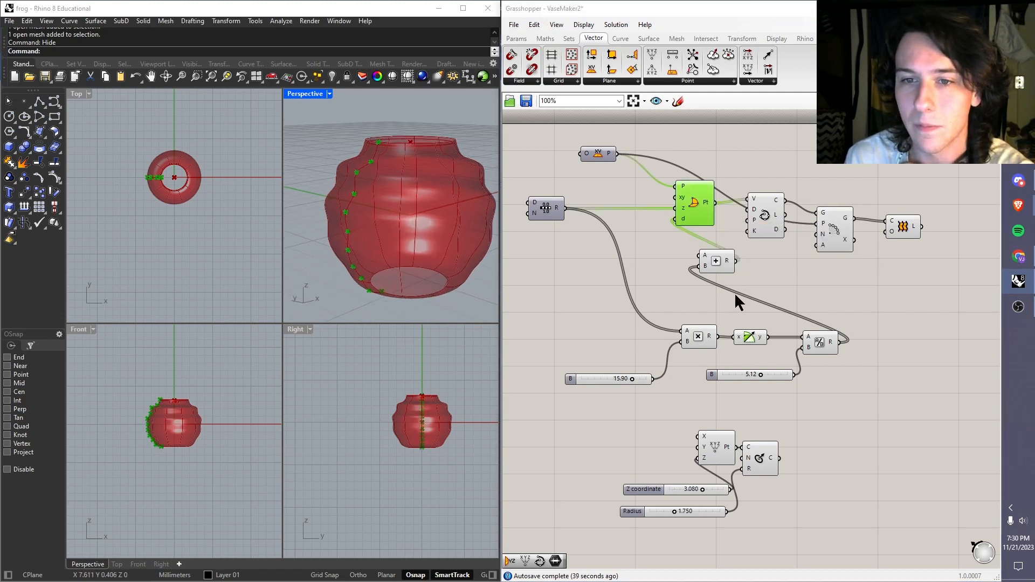
{"action": "left_click", "coordinate": [768, 217]}
{"action": "right_click_drag", "start_coordinate": [340, 194], "coordinate": [323, 172]}
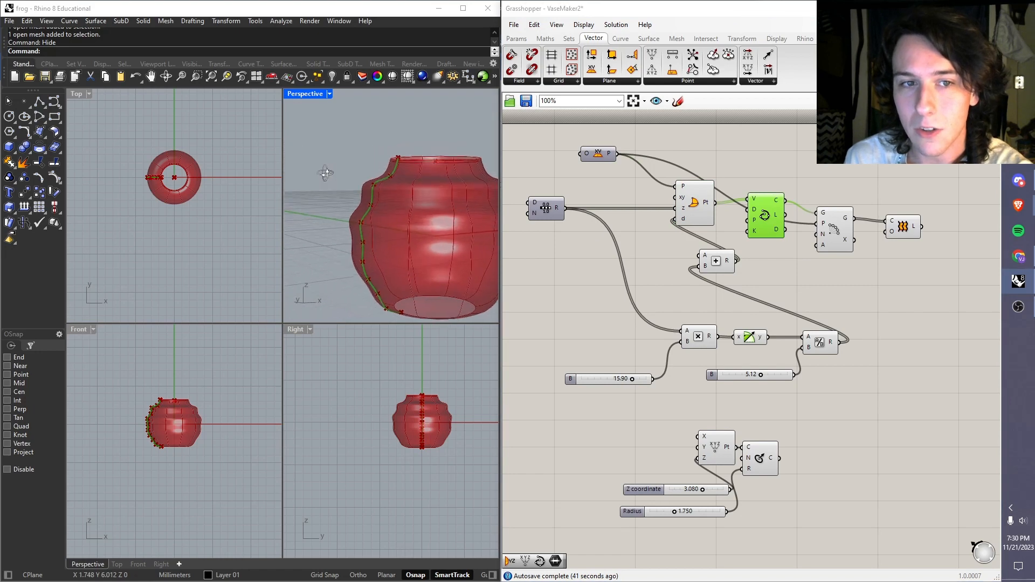
{"action": "left_click", "coordinate": [832, 226]}
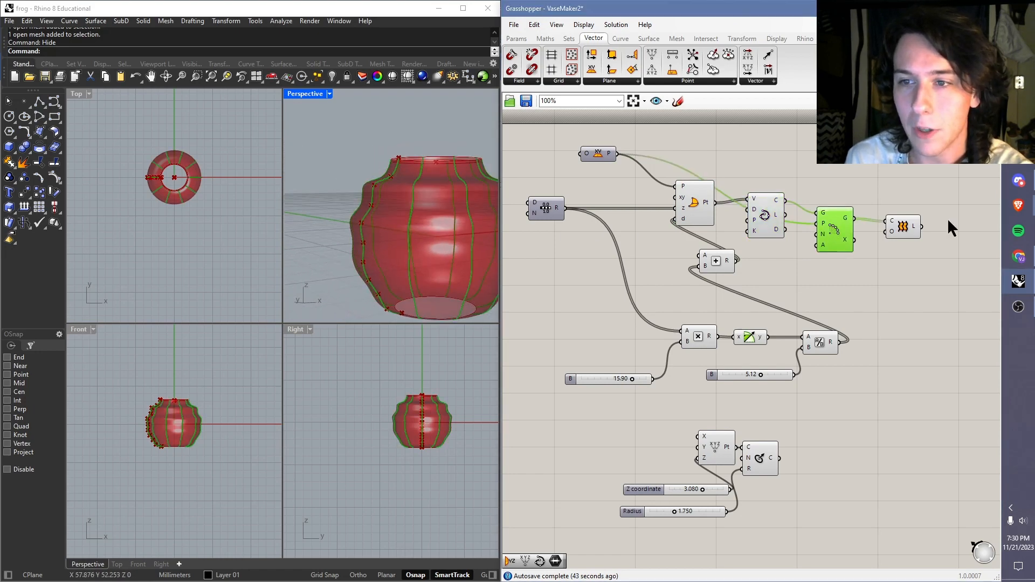
{"action": "left_click", "coordinate": [906, 226]}
{"action": "right_click_drag", "start_coordinate": [374, 174], "coordinate": [412, 196]}
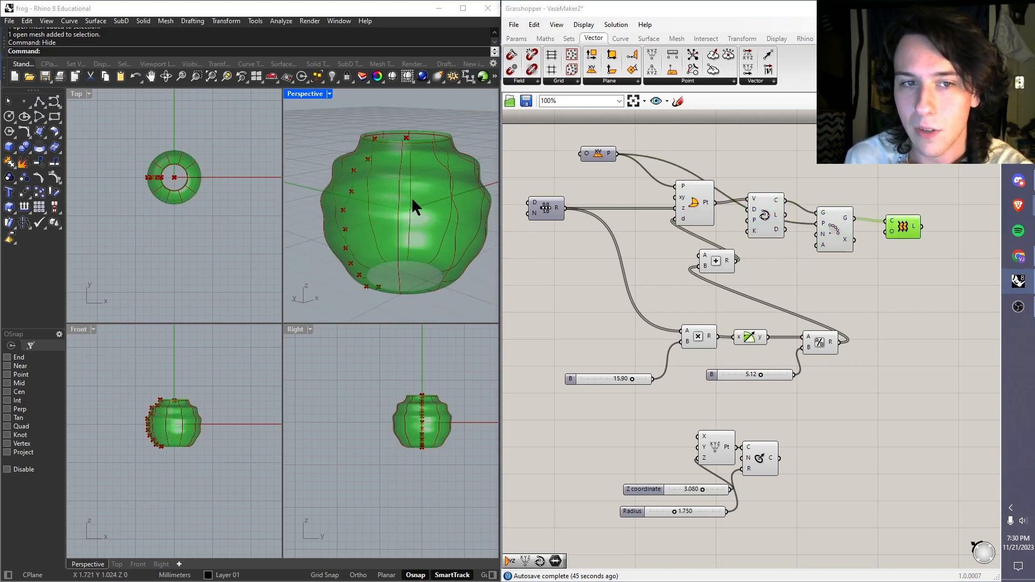
{"action": "scroll", "coordinate": [411, 196], "scroll_direction": "down", "scroll_amount": 3}
{"action": "scroll", "coordinate": [401, 192], "scroll_direction": "up", "scroll_amount": 3}
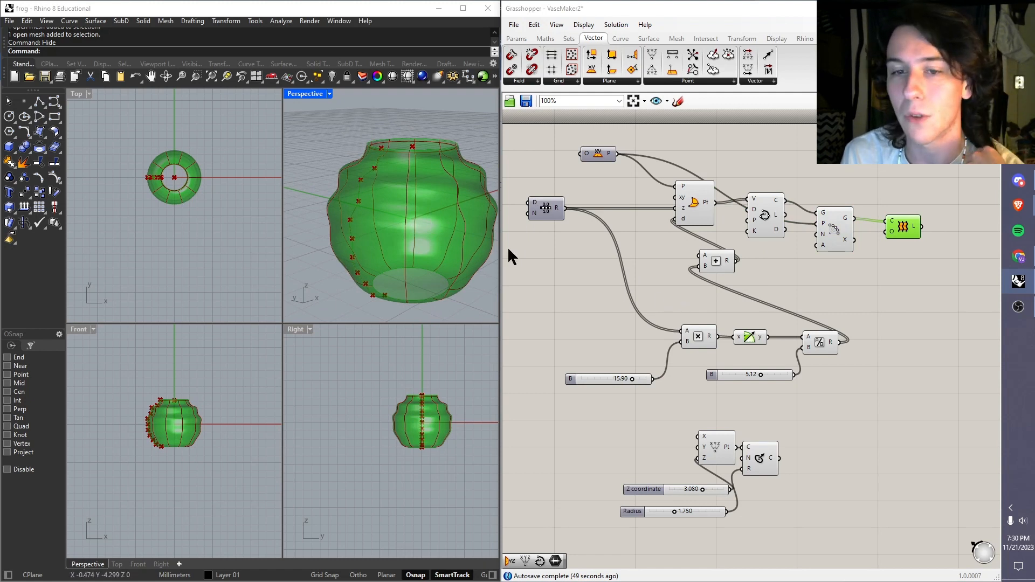
{"action": "left_click", "coordinate": [675, 369]}
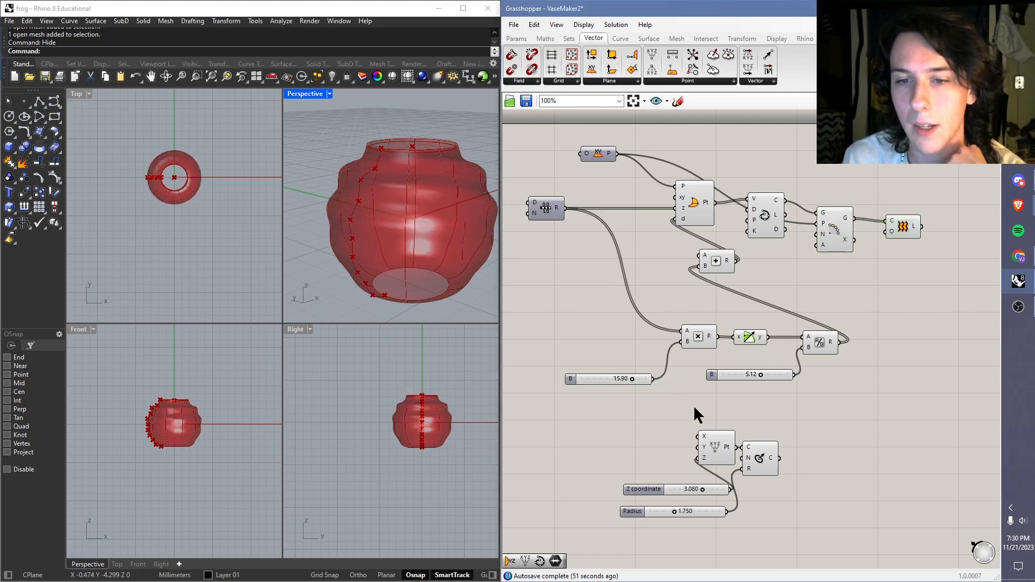
Step: Set the slider feeding the division component's B input to 4.58
{"action": "scroll", "coordinate": [637, 384], "scroll_direction": "up", "scroll_amount": 2}
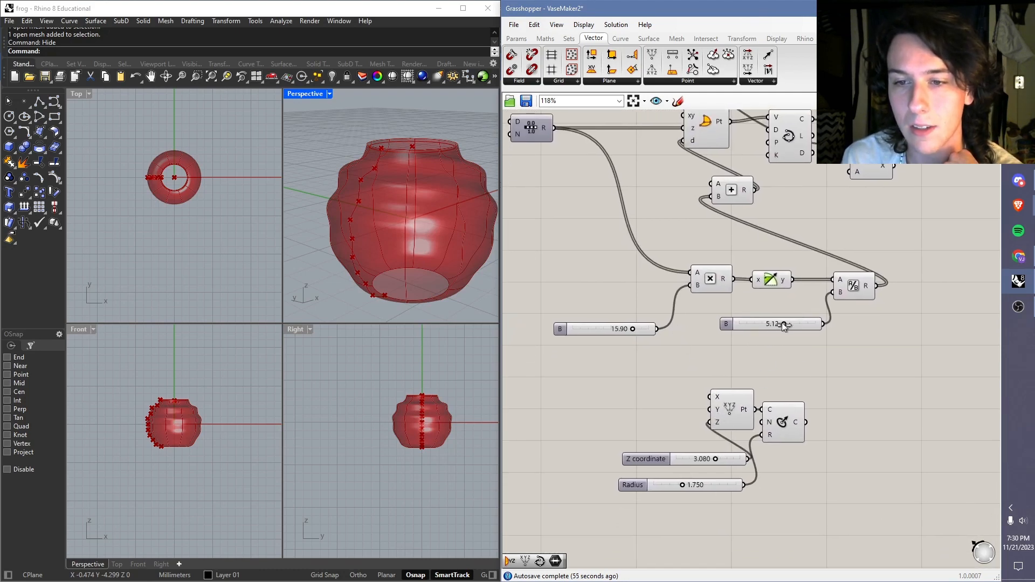
{"action": "scroll", "coordinate": [783, 323], "scroll_direction": "up", "scroll_amount": 3}
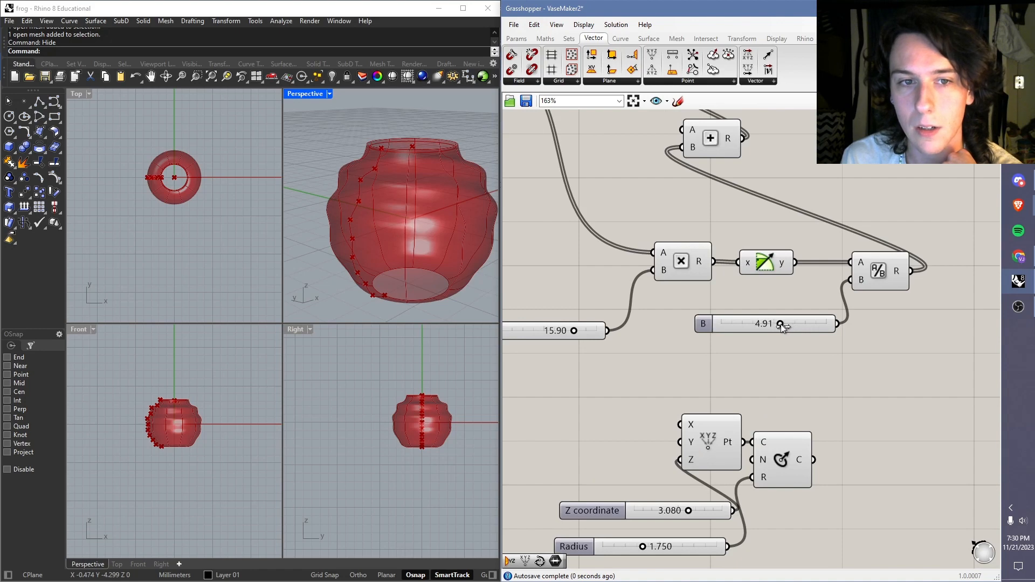
{"action": "mouse_move", "coordinate": [781, 324]}
{"action": "left_mouse_down"}
{"action": "mouse_move", "coordinate": [755, 325]}
{"action": "mouse_move", "coordinate": [778, 324]}
{"action": "left_mouse_up"}
Step: Set the slider feeding the multiplication component's B input to 13.47 and inspect the rippled vase
{"action": "right_click_drag", "start_coordinate": [578, 330], "coordinate": [672, 337]}
{"action": "left_click_drag", "start_coordinate": [669, 338], "coordinate": [630, 340]}
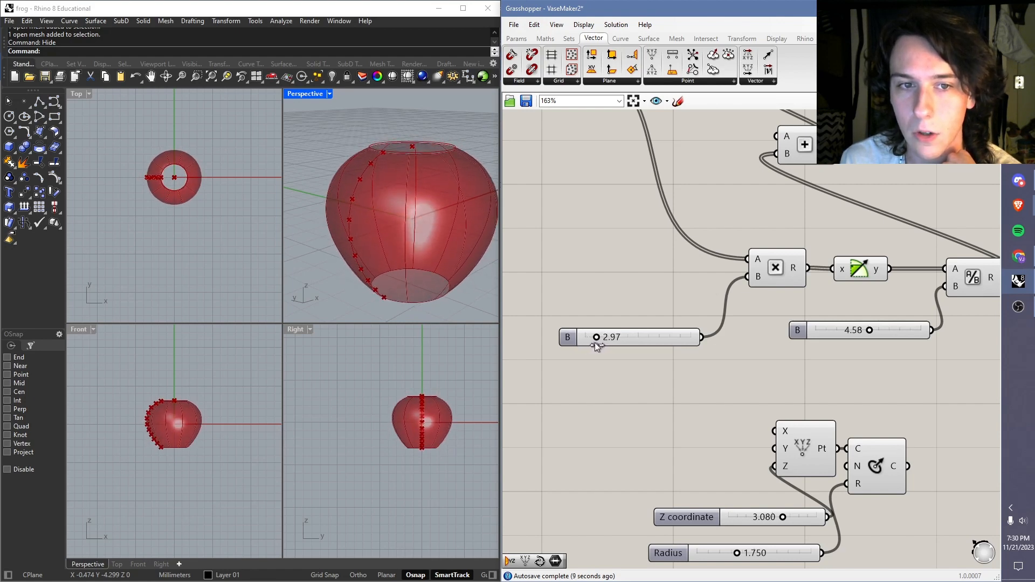
{"action": "left_click_drag", "start_coordinate": [600, 341], "coordinate": [655, 338]}
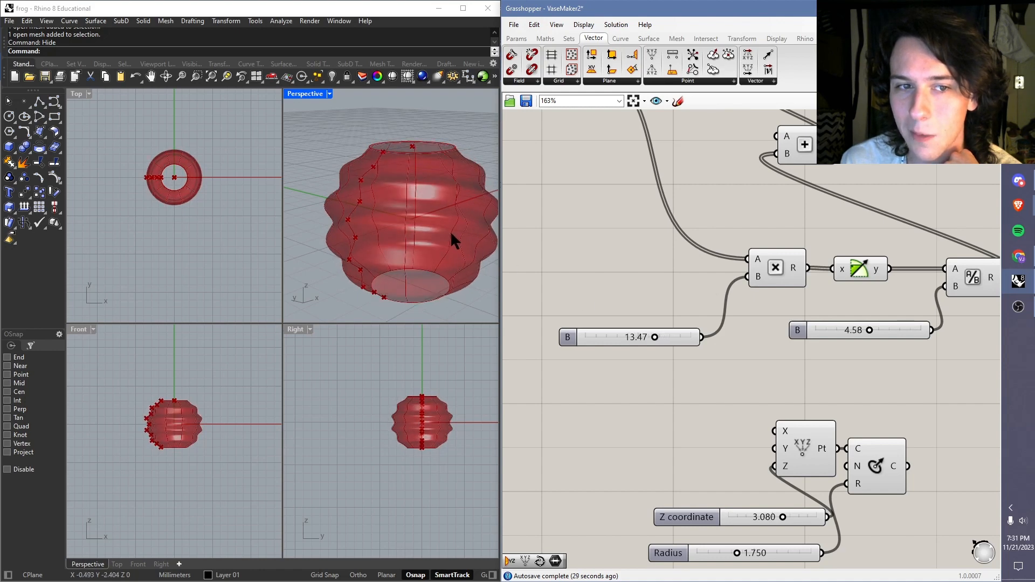
{"action": "right_click_drag", "start_coordinate": [451, 233], "coordinate": [443, 223]}
{"action": "scroll", "coordinate": [443, 221], "scroll_direction": "down", "scroll_amount": 5}
{"action": "scroll", "coordinate": [440, 220], "scroll_direction": "up", "scroll_amount": 3}
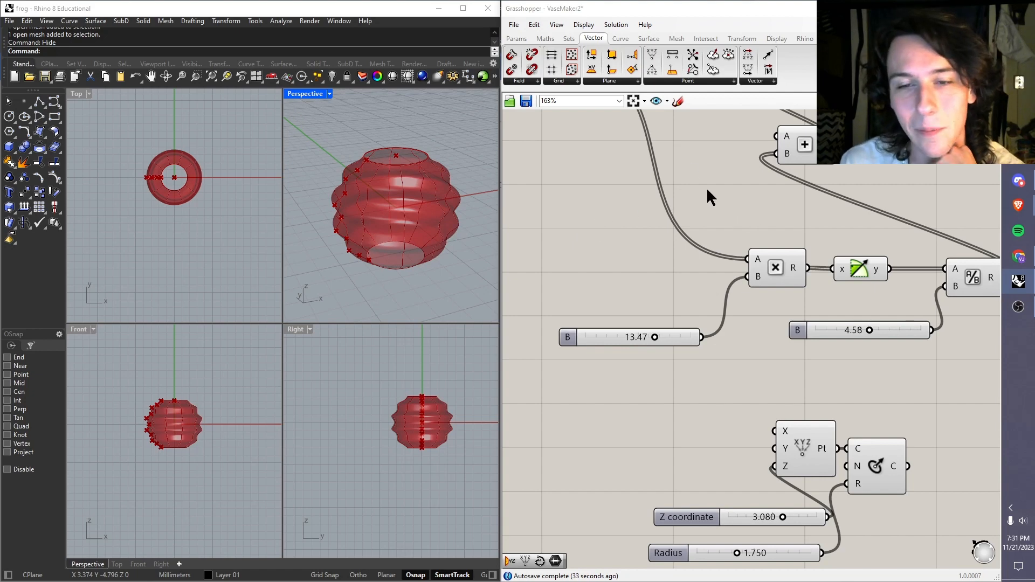
Step: Open the workingpart.gh definition from the grasshopper workshop folder in Downloads
{"action": "left_click", "coordinate": [514, 25]}
{"action": "left_click", "coordinate": [513, 25]}
{"action": "left_click", "coordinate": [514, 25]}
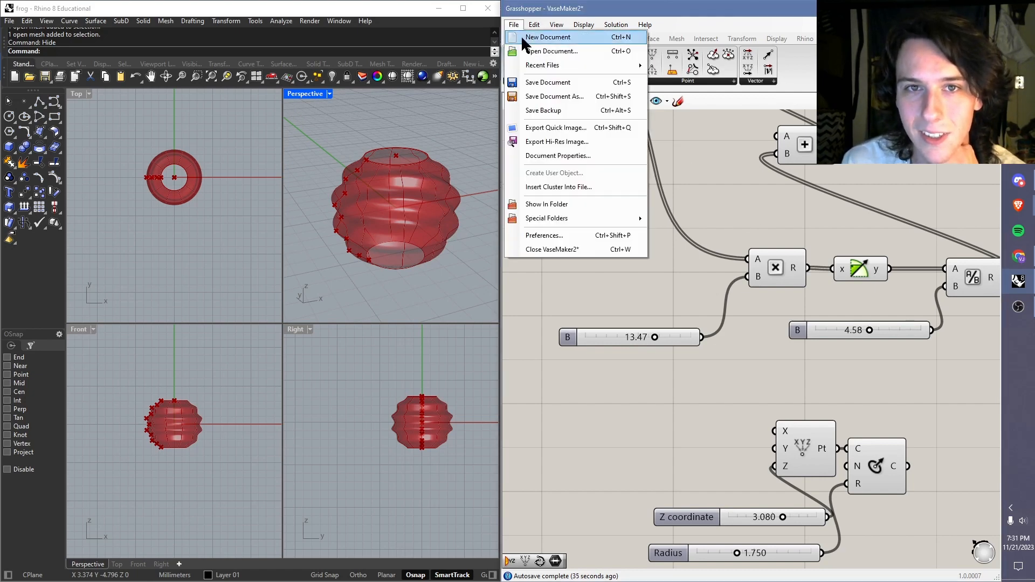
{"action": "left_click", "coordinate": [551, 51]}
{"action": "left_click", "coordinate": [620, 302]}
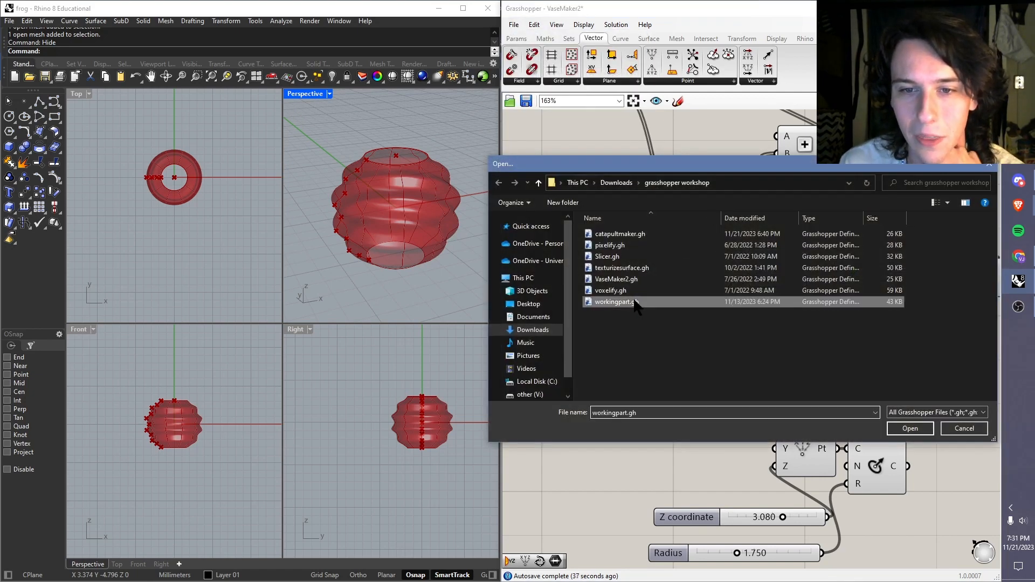
{"action": "double_click", "coordinate": [634, 300]}
Step: Add an XY Plane component above the polar array component and connect its output to the array's P input
{"action": "scroll", "coordinate": [408, 192], "scroll_direction": "down", "scroll_amount": 5}
{"action": "scroll", "coordinate": [406, 192], "scroll_direction": "up", "scroll_amount": 5}
{"action": "right_click_drag", "start_coordinate": [790, 281], "coordinate": [632, 269]}
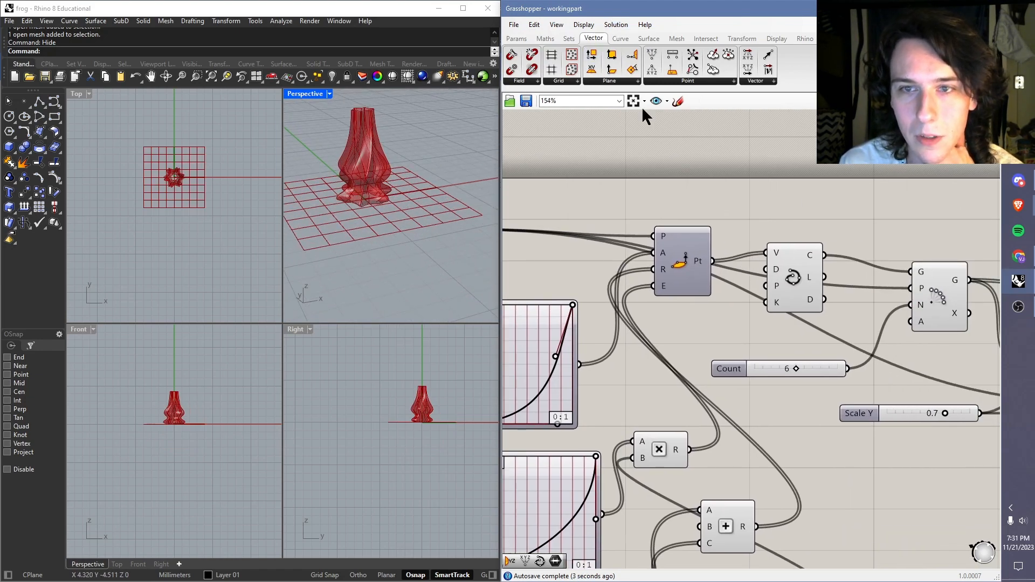
{"action": "left_click_drag", "start_coordinate": [592, 69], "coordinate": [911, 271]}
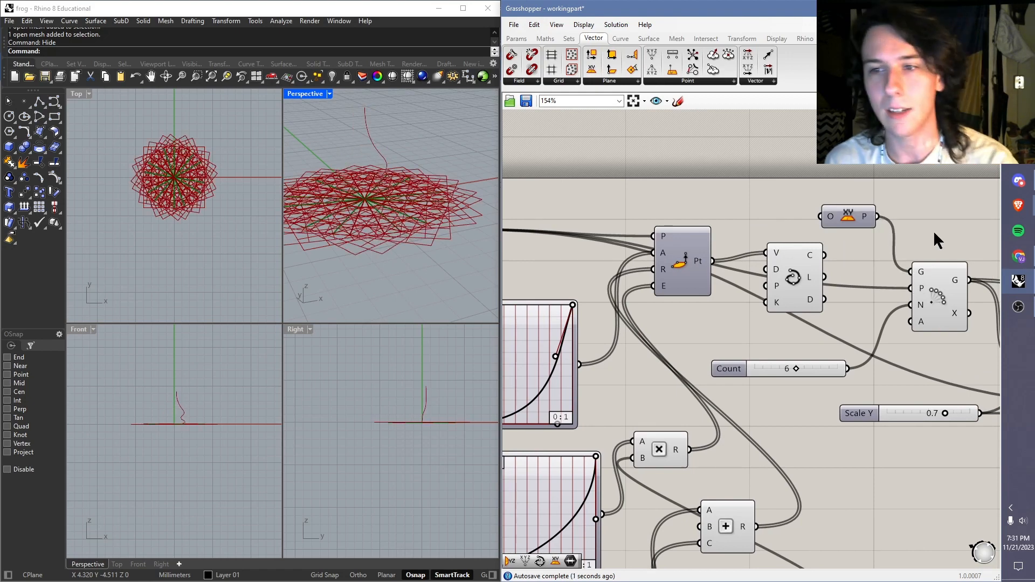
{"action": "key", "text": "ctrl+z"}
{"action": "left_click_drag", "start_coordinate": [878, 217], "coordinate": [910, 291]}
Step: Connect the new XY Plane output to the P input of the scale component fed by the Scale Y slider
{"action": "right_click_drag", "start_coordinate": [705, 199], "coordinate": [843, 206]}
{"action": "scroll", "coordinate": [710, 214], "scroll_direction": "down", "scroll_amount": 1}
{"action": "right_click_drag", "start_coordinate": [993, 240], "coordinate": [710, 204]}
{"action": "scroll", "coordinate": [766, 211], "scroll_direction": "down", "scroll_amount": 1}
{"action": "left_click_drag", "start_coordinate": [669, 183], "coordinate": [776, 297]}
{"action": "left_click_drag", "start_coordinate": [668, 182], "coordinate": [777, 298]}
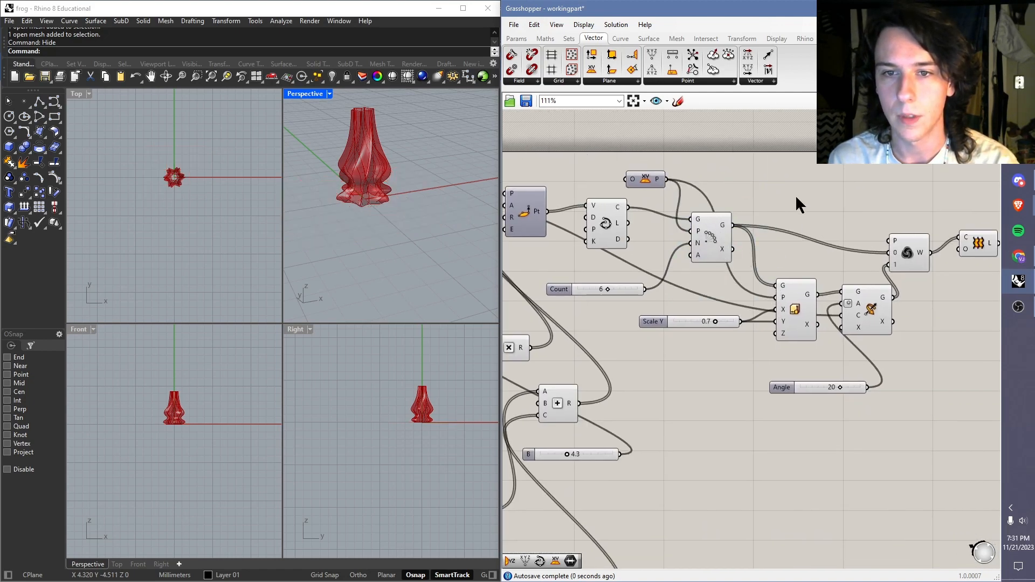
Step: Examine the twisted vase in the Perspective view and the domains, graph mappers and transform components of the workingpart definition
{"action": "scroll", "coordinate": [407, 223], "scroll_direction": "down", "scroll_amount": 2}
{"action": "scroll", "coordinate": [347, 160], "scroll_direction": "up", "scroll_amount": 5}
{"action": "right_click_drag", "start_coordinate": [426, 233], "coordinate": [453, 211]}
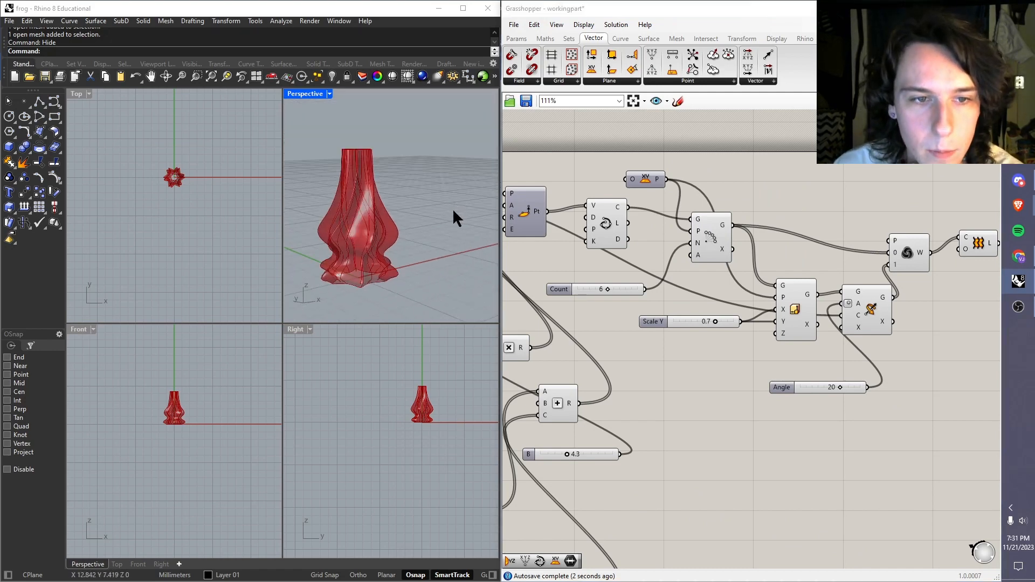
{"action": "right_click_drag", "start_coordinate": [330, 230], "coordinate": [373, 222], "text": "shift"}
{"action": "right_click_drag", "start_coordinate": [613, 282], "coordinate": [817, 238]}
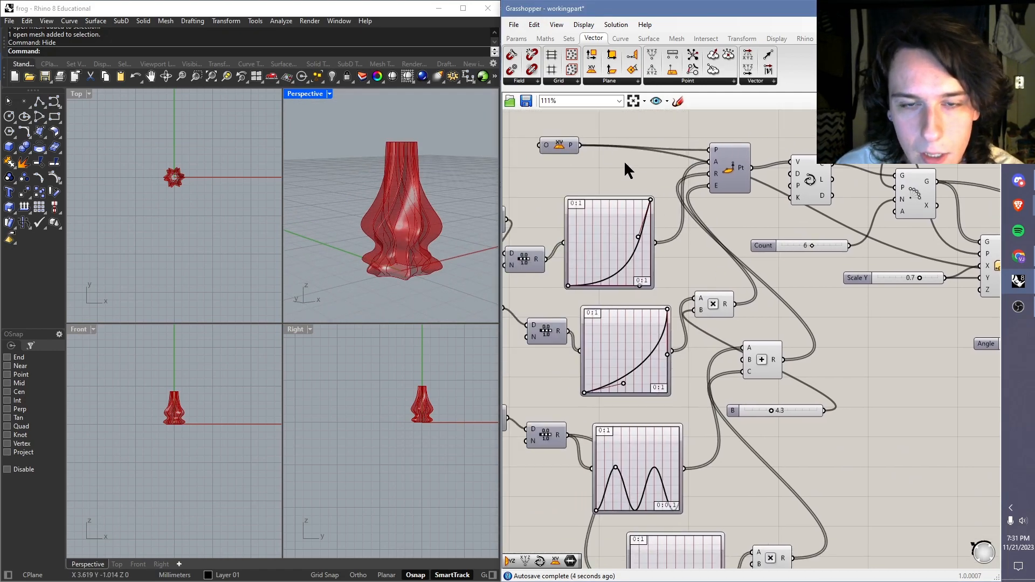
{"action": "right_click_drag", "start_coordinate": [624, 170], "coordinate": [721, 196]}
{"action": "scroll", "coordinate": [736, 213], "scroll_direction": "down", "scroll_amount": 3}
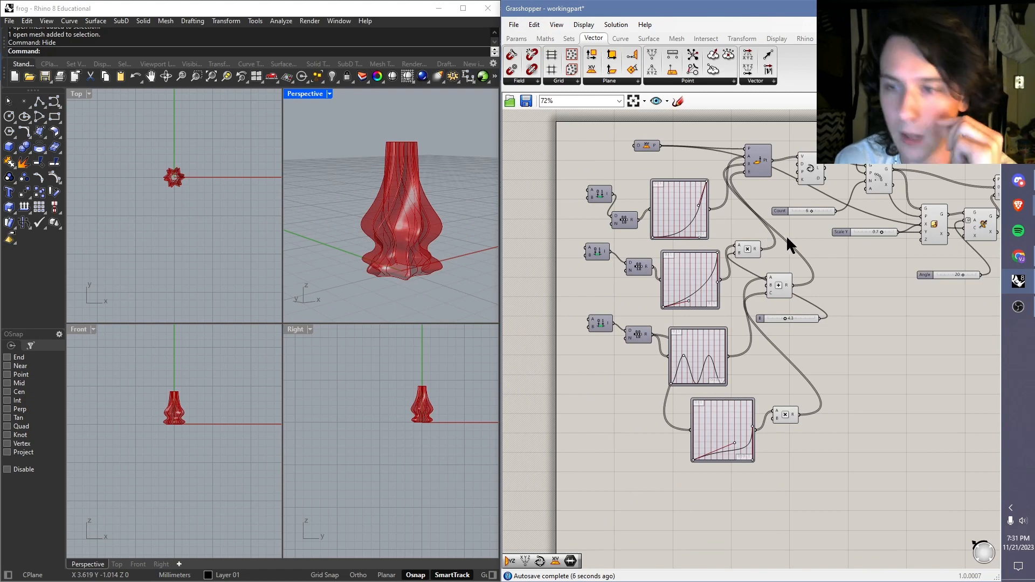
{"action": "right_click_drag", "start_coordinate": [786, 235], "coordinate": [691, 237]}
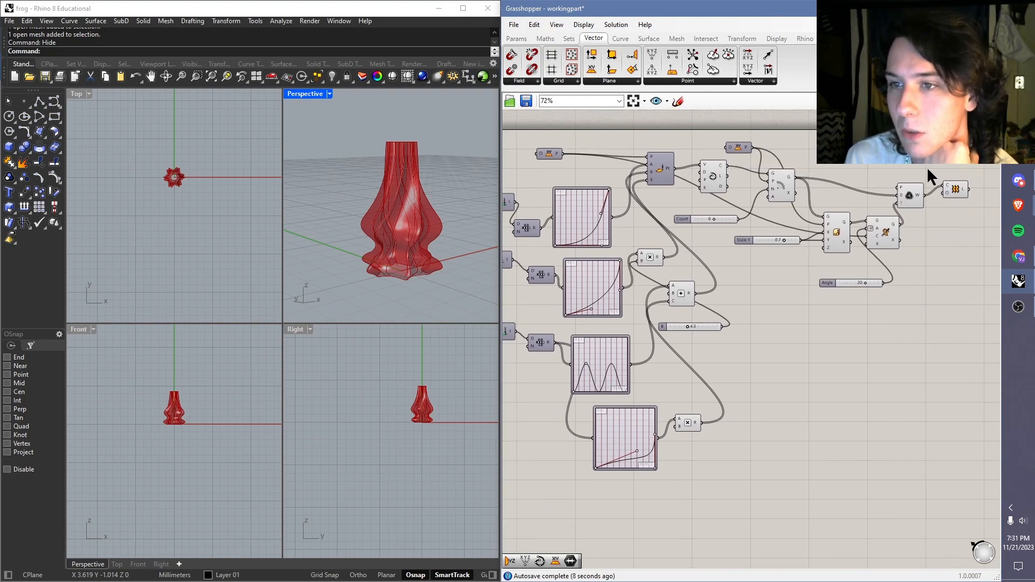
{"action": "right_click_drag", "start_coordinate": [758, 272], "coordinate": [788, 287]}
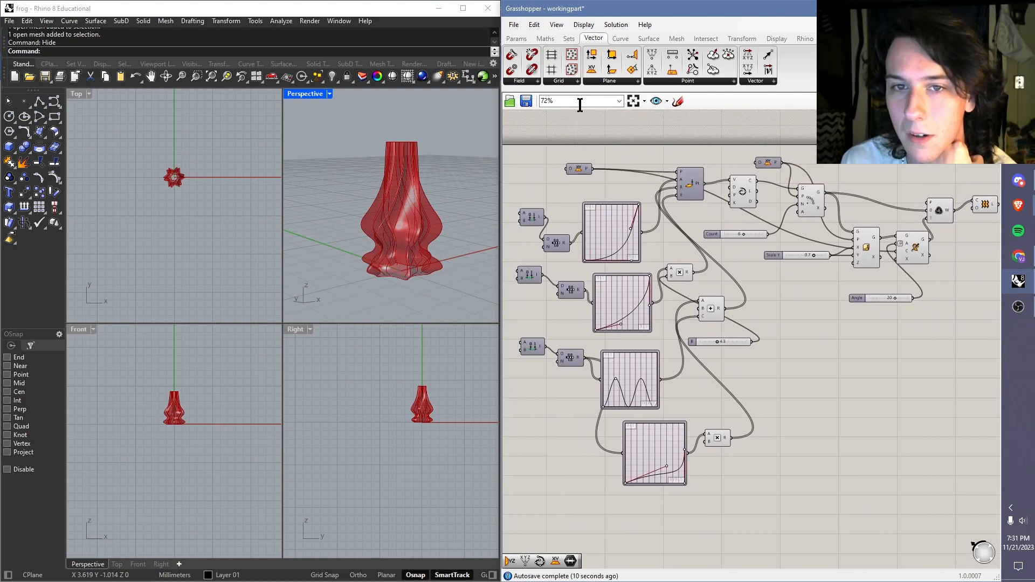
{"action": "scroll", "coordinate": [393, 217], "scroll_direction": "up", "scroll_amount": 3}
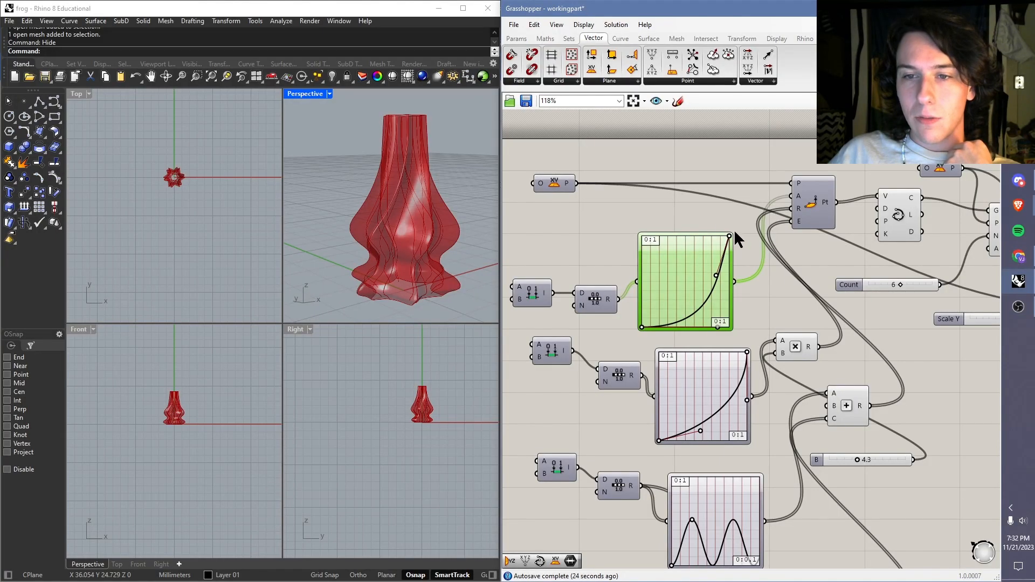
{"action": "left_click", "coordinate": [615, 155]}
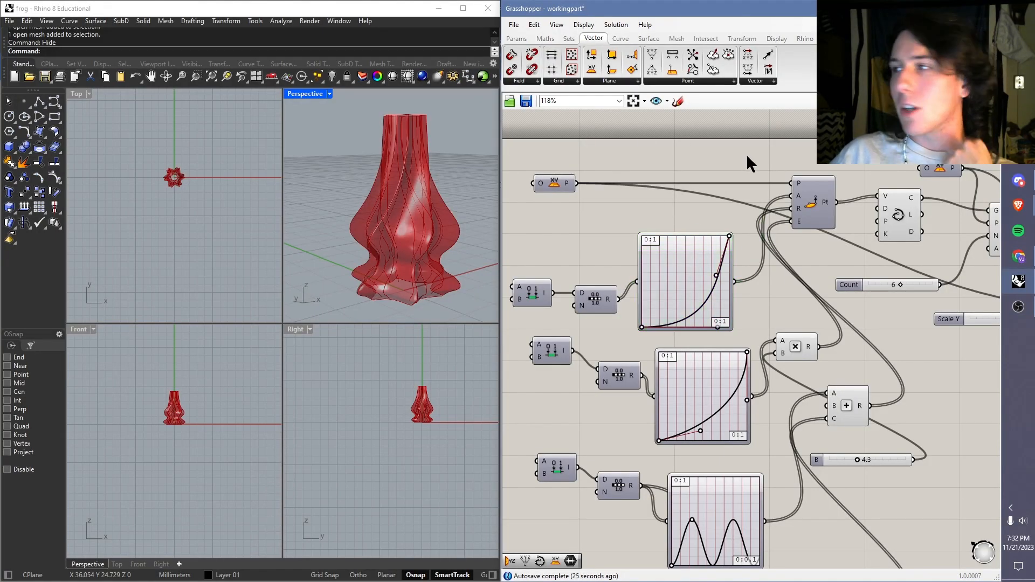
Step: Create a new empty Grasshopper document and display the Params component category
{"action": "left_click", "coordinate": [514, 24]}
{"action": "left_click", "coordinate": [514, 24]}
{"action": "left_click", "coordinate": [514, 25]}
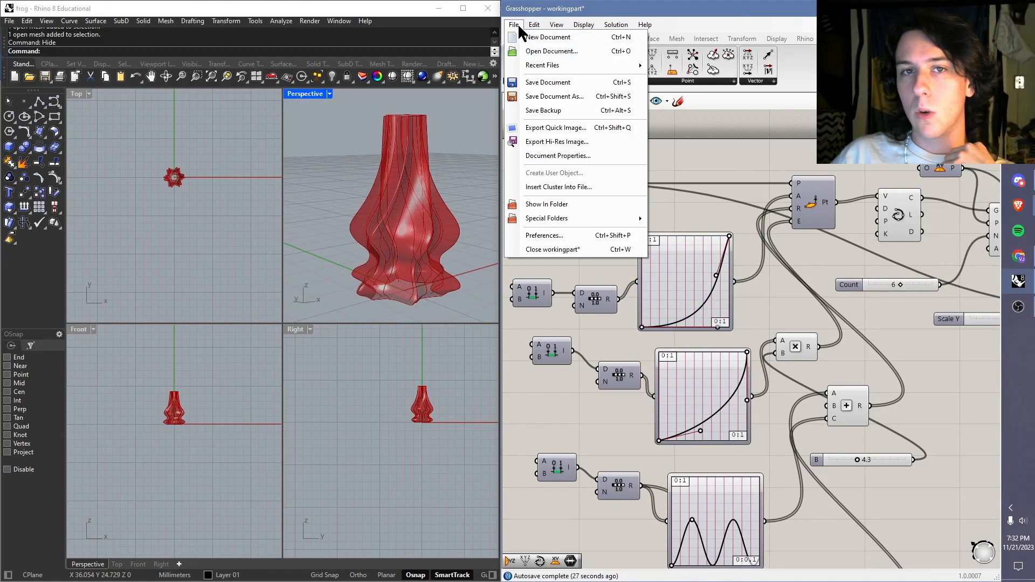
{"action": "left_click", "coordinate": [531, 36]}
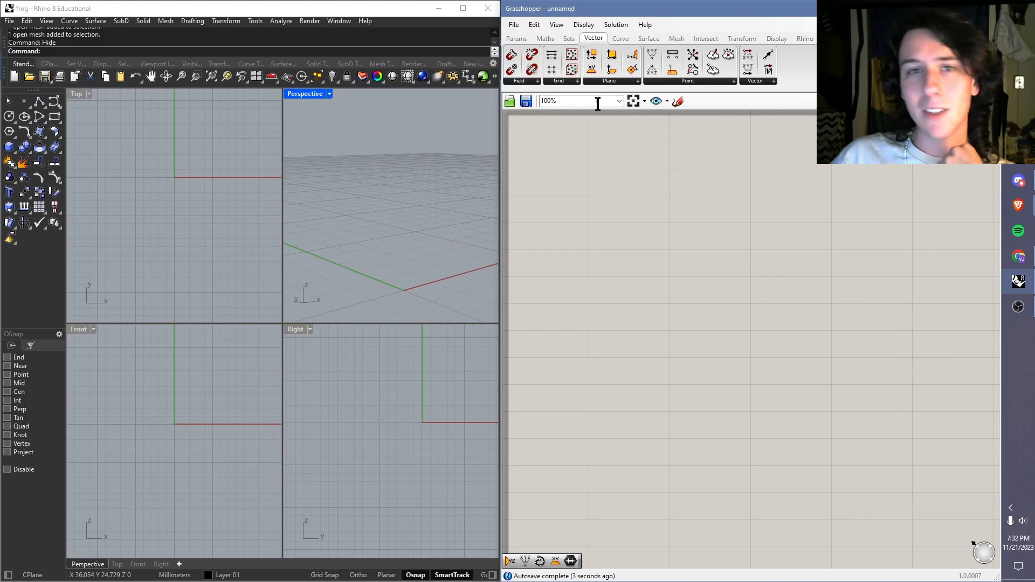
{"action": "left_click", "coordinate": [569, 37]}
{"action": "left_click", "coordinate": [539, 36]}
{"action": "left_click", "coordinate": [530, 34]}
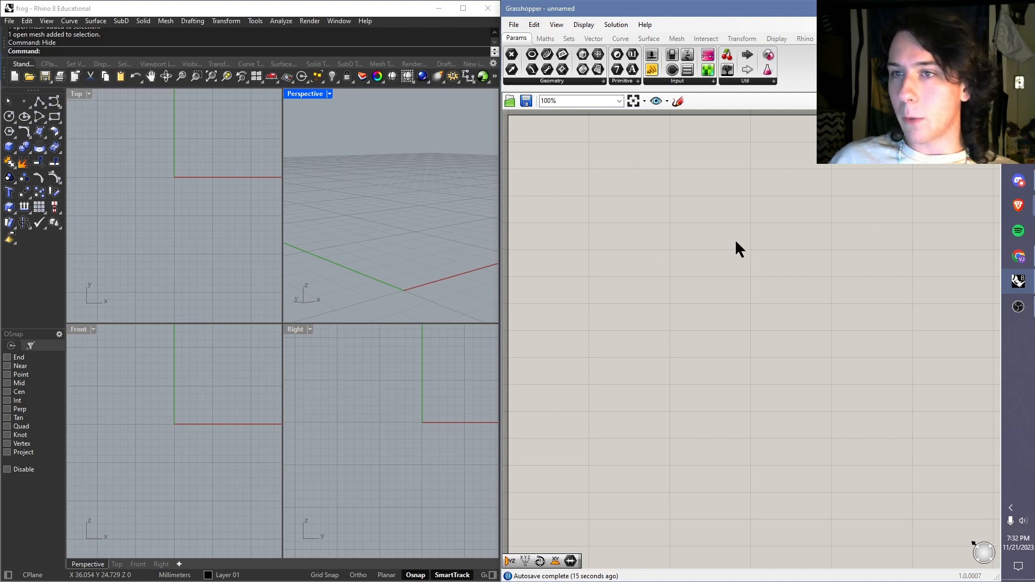
{"action": "double_click", "coordinate": [653, 209]}
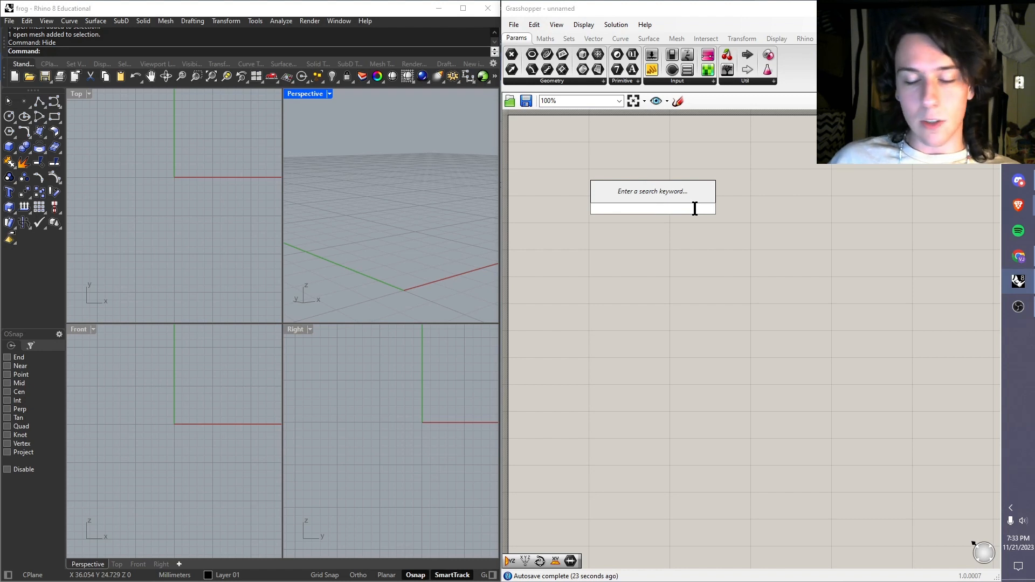
{"action": "type", "text": "domain"}
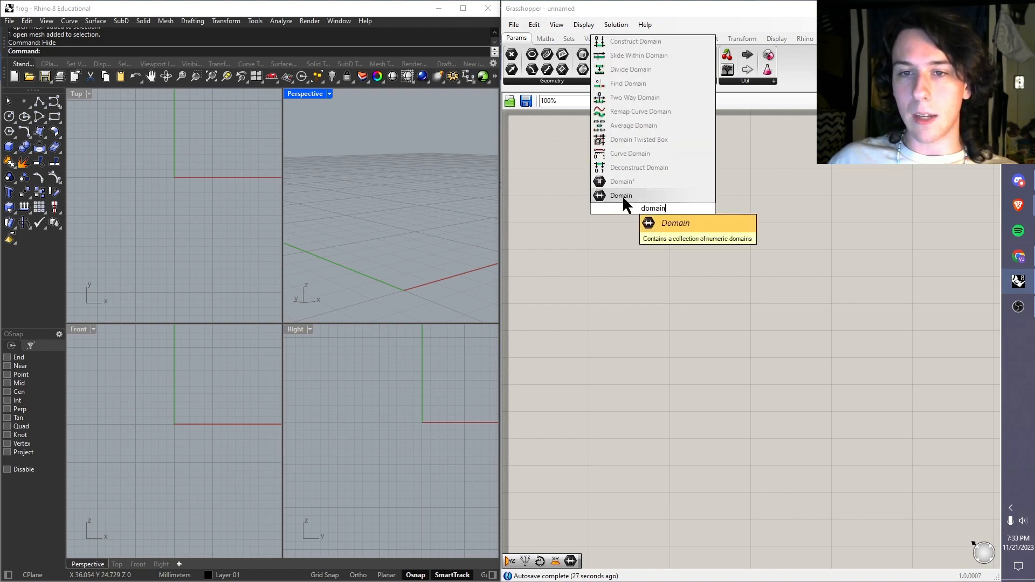
{"action": "left_click", "coordinate": [623, 195]}
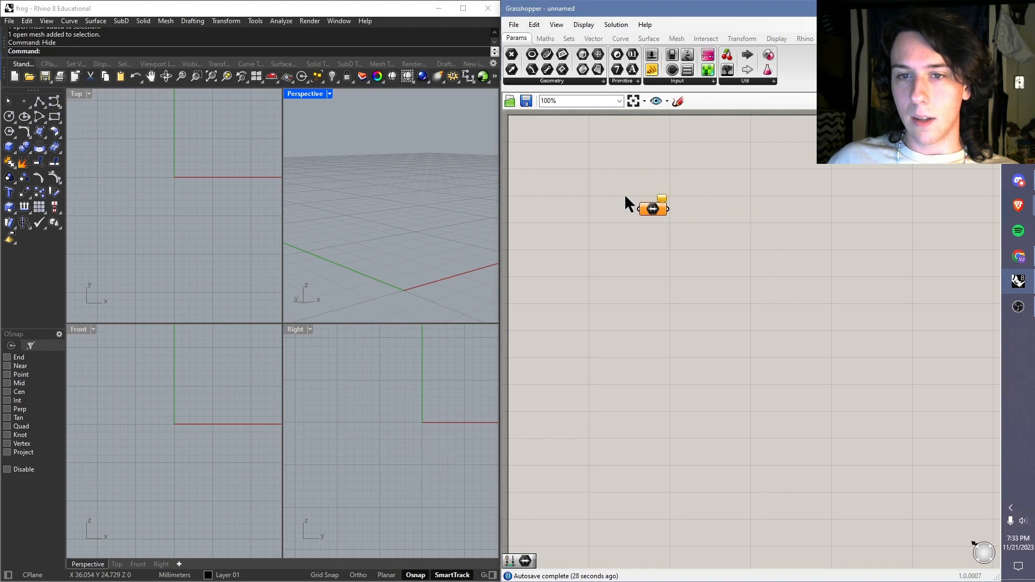
Step: Add a Construct Domain component to the empty canvas
{"action": "double_click", "coordinate": [639, 240]}
{"action": "type", "text": "constru"}
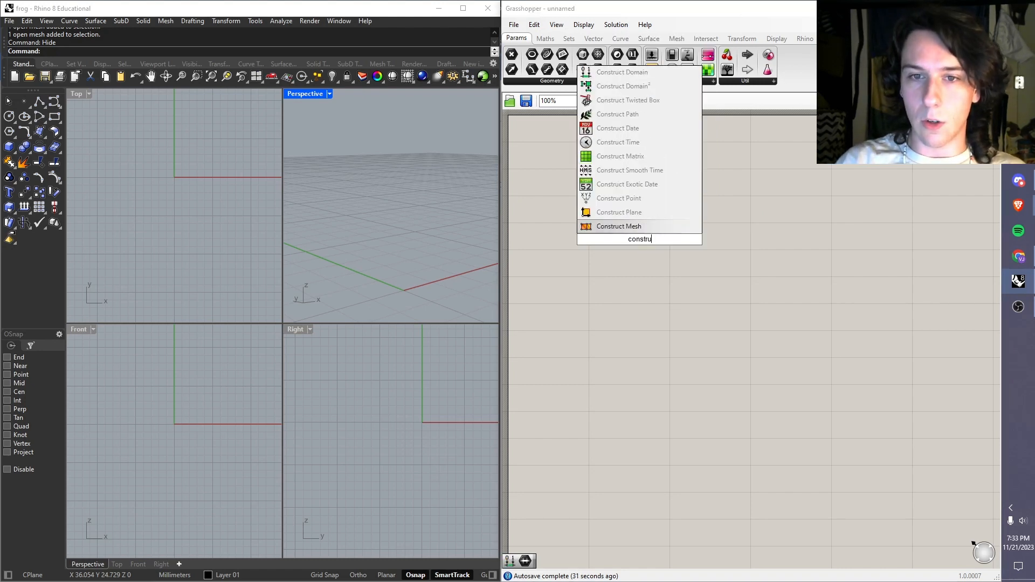
{"action": "type", "text": "ct domain"}
{"action": "key", "text": "Return"}
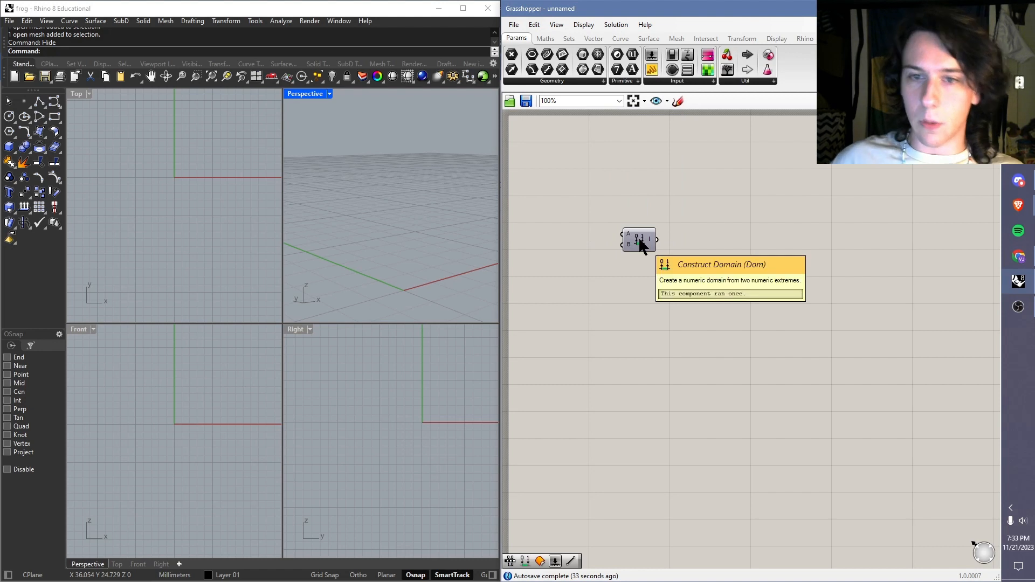
Step: Add a Range component beside the Construct Domain component and connect the domain output to its D input
{"action": "left_click_drag", "start_coordinate": [639, 242], "coordinate": [569, 218]}
{"action": "left_click", "coordinate": [615, 199]}
{"action": "scroll", "coordinate": [567, 199], "scroll_direction": "up", "scroll_amount": 3}
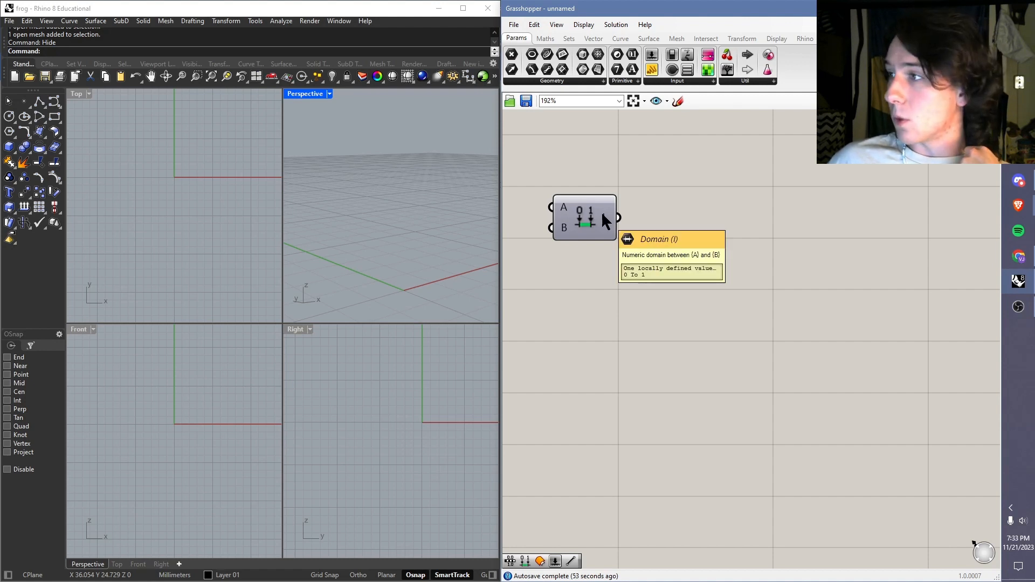
{"action": "right_click_drag", "start_coordinate": [582, 163], "coordinate": [653, 182]}
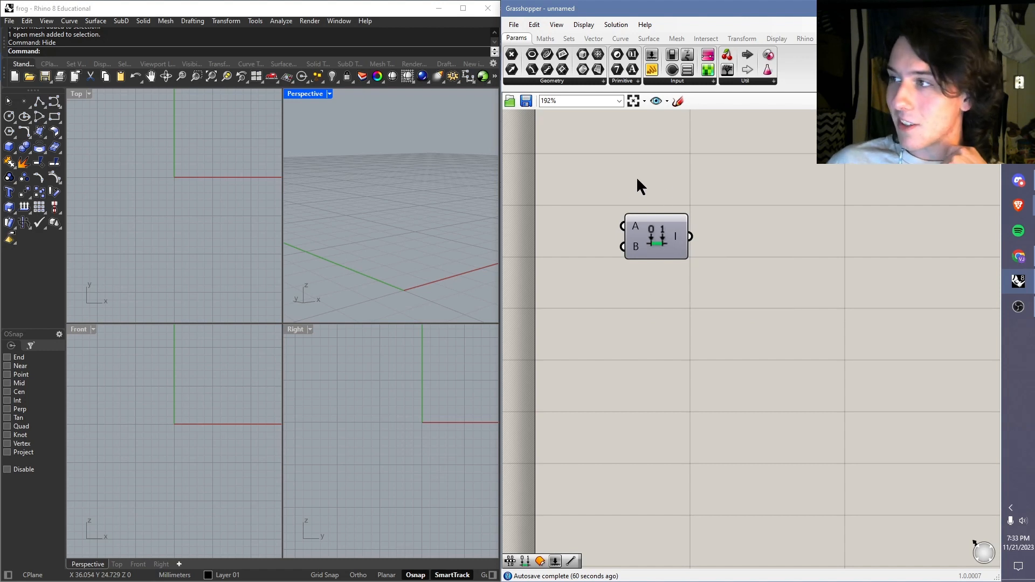
{"action": "double_click", "coordinate": [726, 260]}
{"action": "type", "text": "range"}
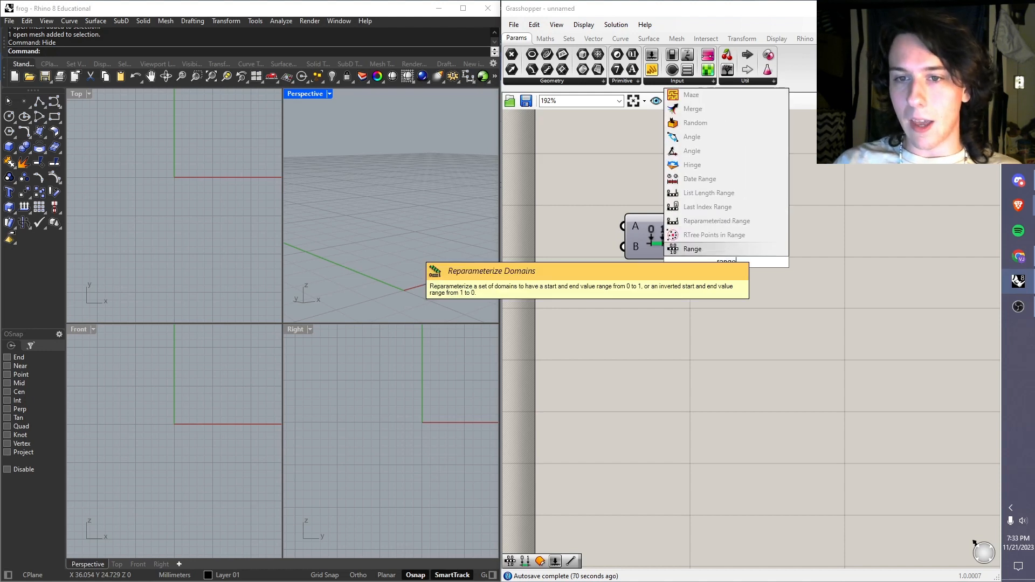
{"action": "left_click", "coordinate": [759, 245]}
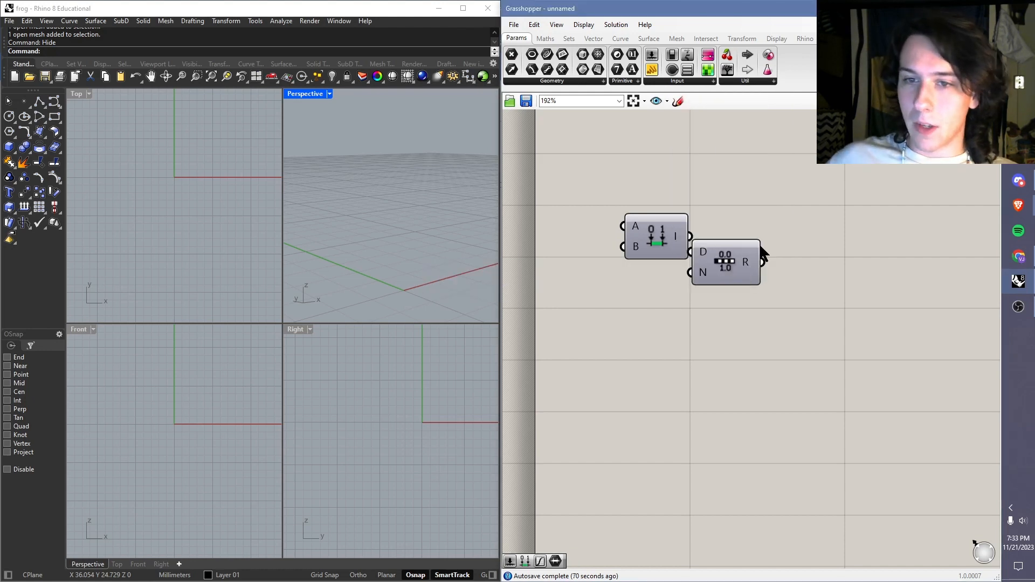
{"action": "left_click", "coordinate": [760, 247]}
{"action": "left_click_drag", "start_coordinate": [691, 235], "coordinate": [712, 259]}
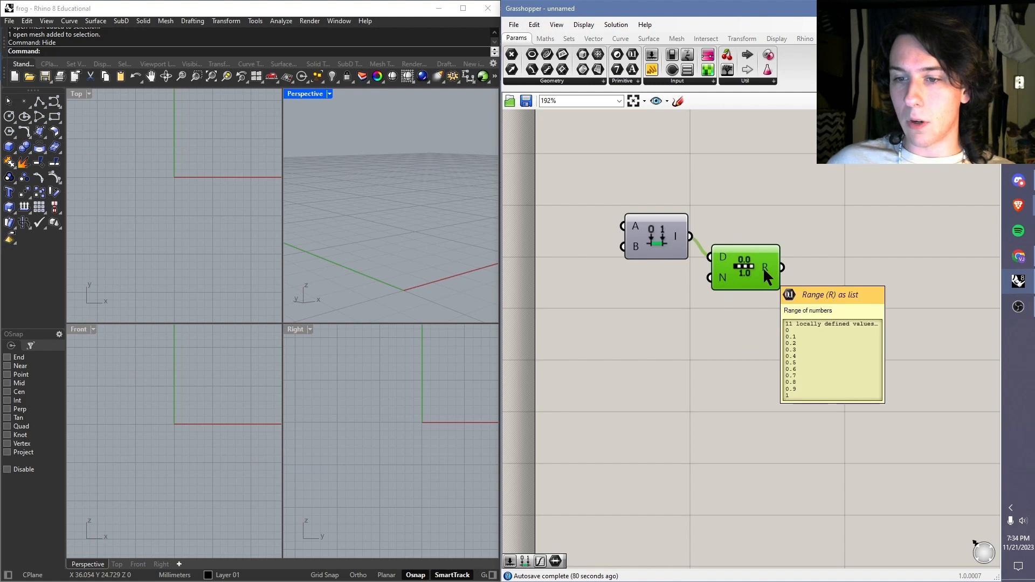
{"action": "left_click", "coordinate": [757, 209]}
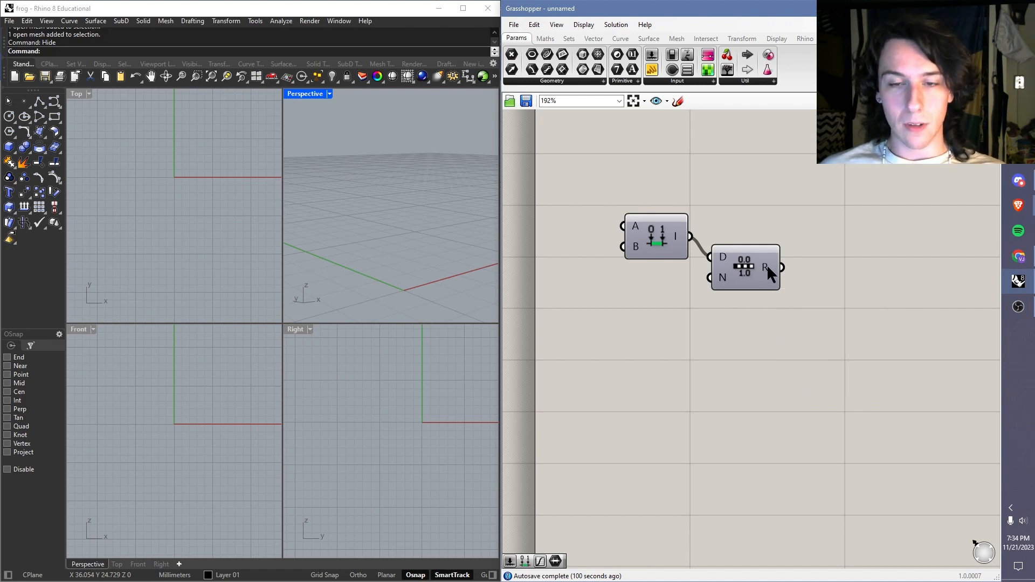
Step: Add a Graph Mapper after the Range component and connect the Range's R output to the mapper's input
{"action": "right_click_drag", "start_coordinate": [837, 234], "coordinate": [751, 219]}
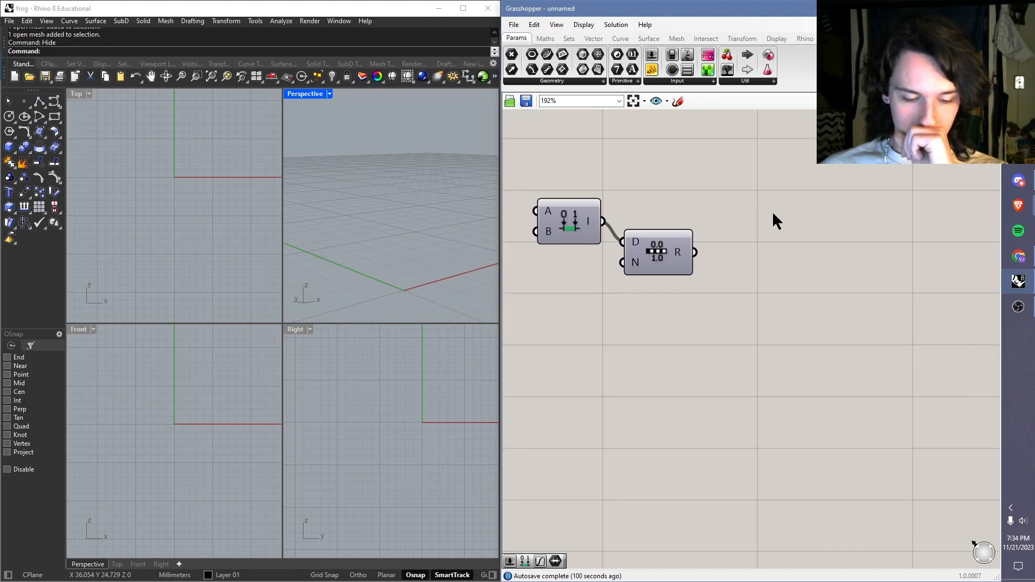
{"action": "scroll", "coordinate": [772, 212], "scroll_direction": "down", "scroll_amount": 2}
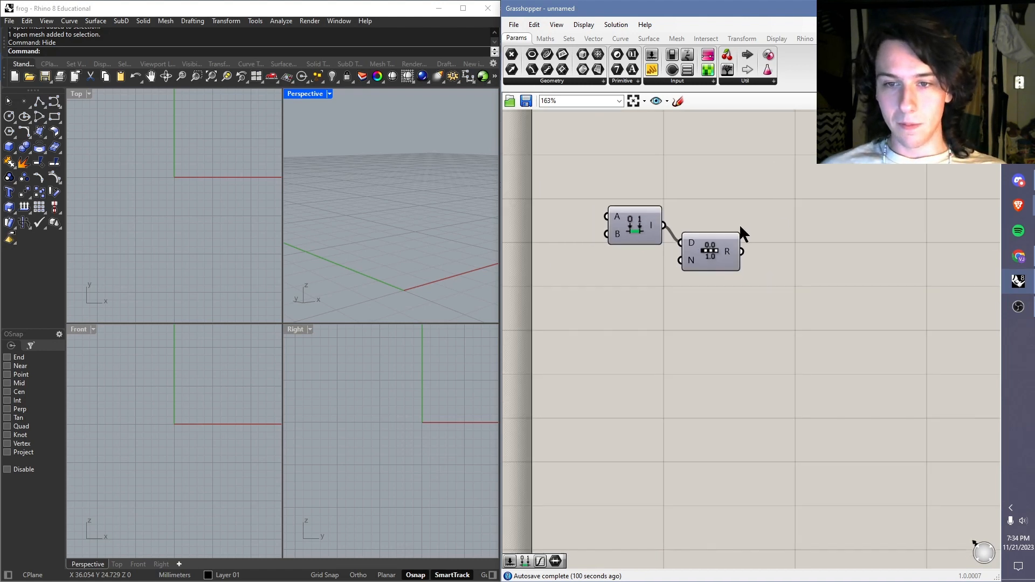
{"action": "scroll", "coordinate": [741, 232], "scroll_direction": "down", "scroll_amount": 2}
{"action": "double_click", "coordinate": [726, 264]}
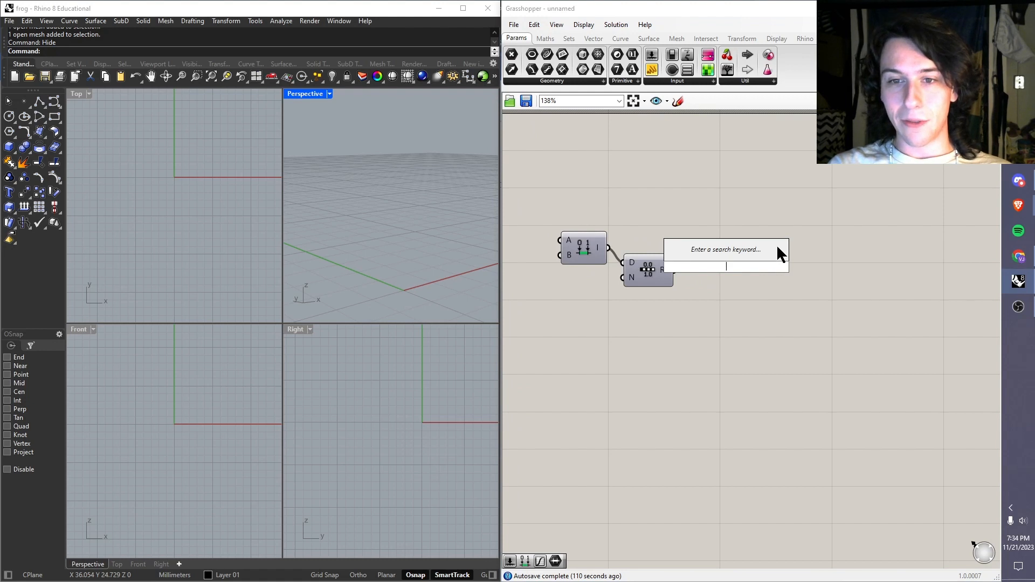
{"action": "type", "text": "1"}
{"action": "key", "text": "BackSpace"}
{"action": "type", "text": "graph"}
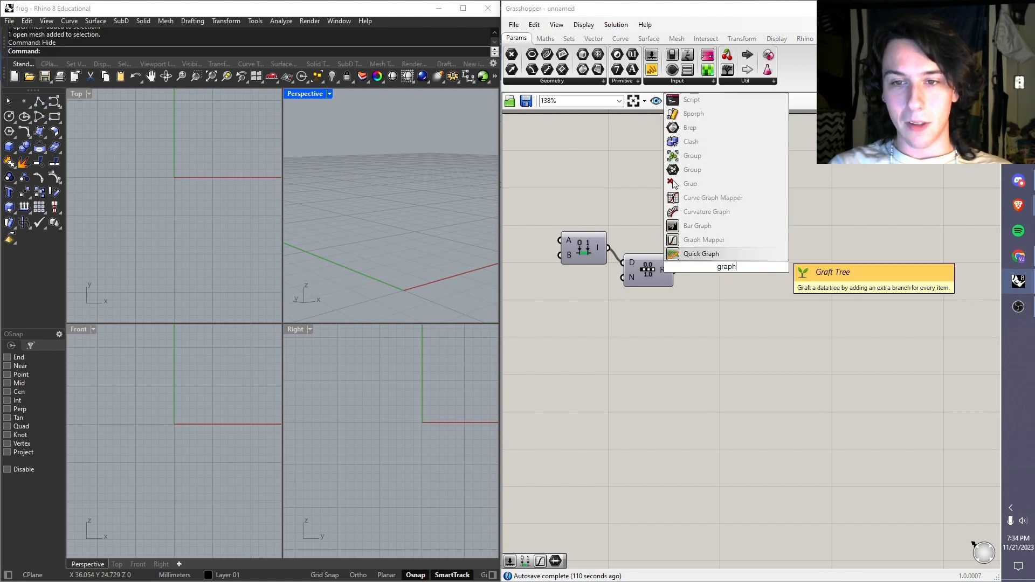
{"action": "key", "text": "Up"}
{"action": "key", "text": "Return"}
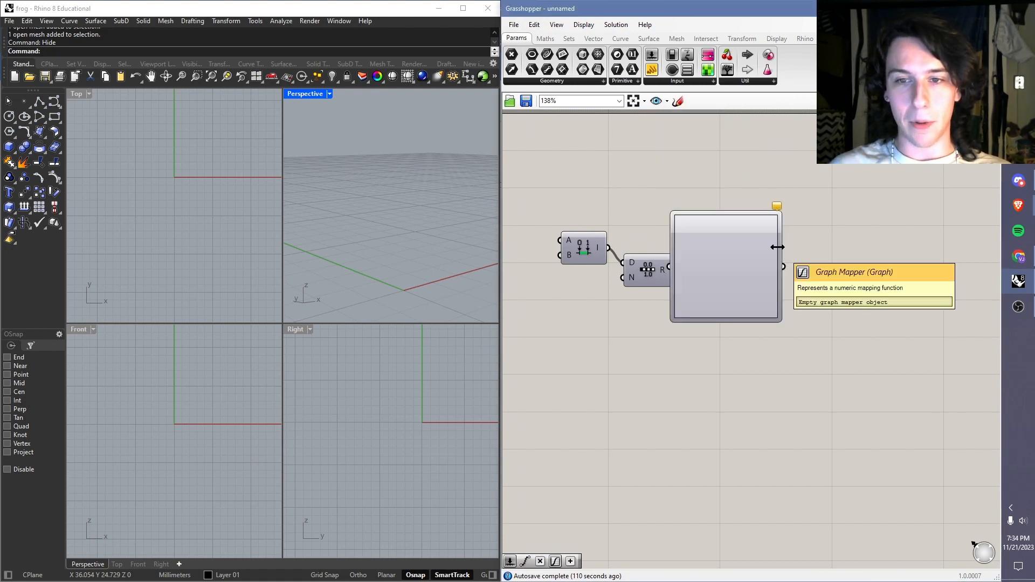
{"action": "left_click_drag", "start_coordinate": [749, 266], "coordinate": [752, 299]}
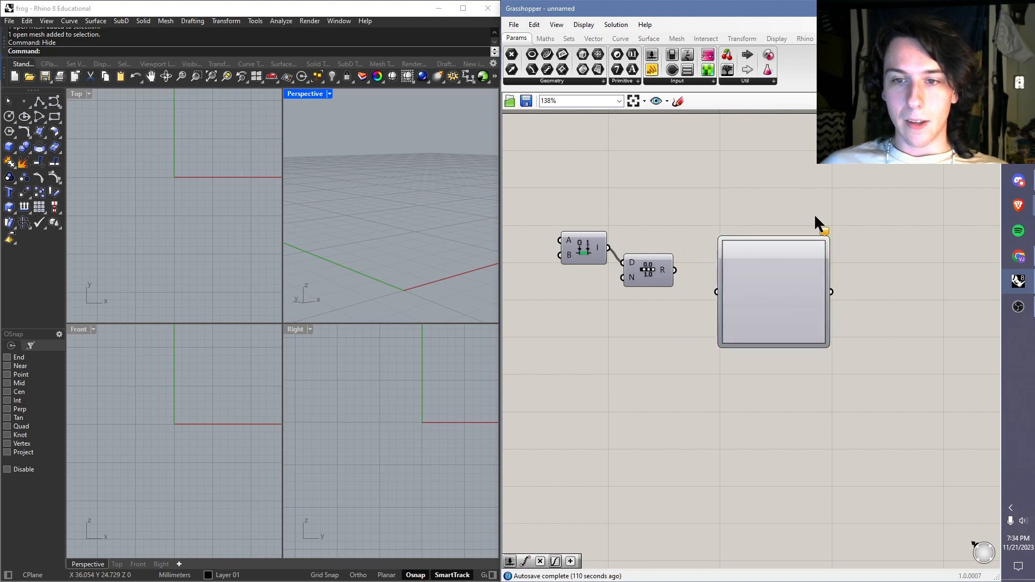
{"action": "right_click_drag", "start_coordinate": [762, 241], "coordinate": [743, 229]}
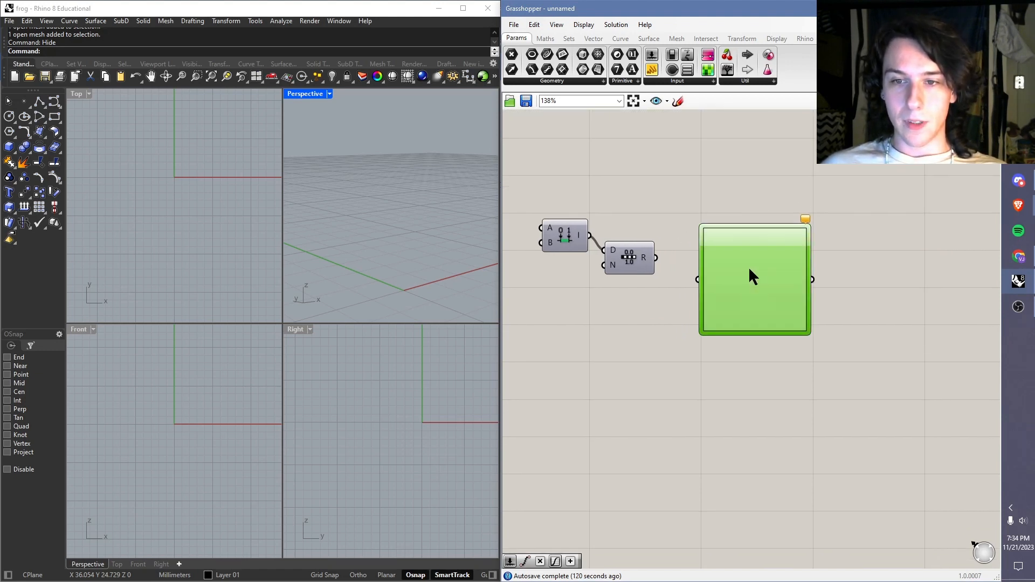
{"action": "left_click_drag", "start_coordinate": [657, 258], "coordinate": [697, 279]}
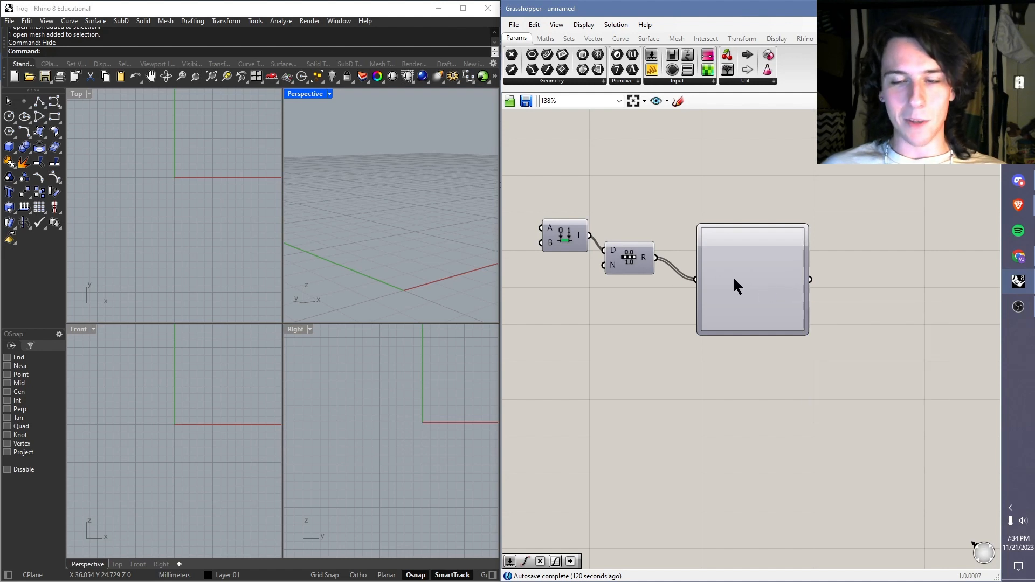
Step: Set the Graph Mapper's graph type to Bezier and move its two handles to form a smooth S-curve
{"action": "right_click", "coordinate": [734, 279]}
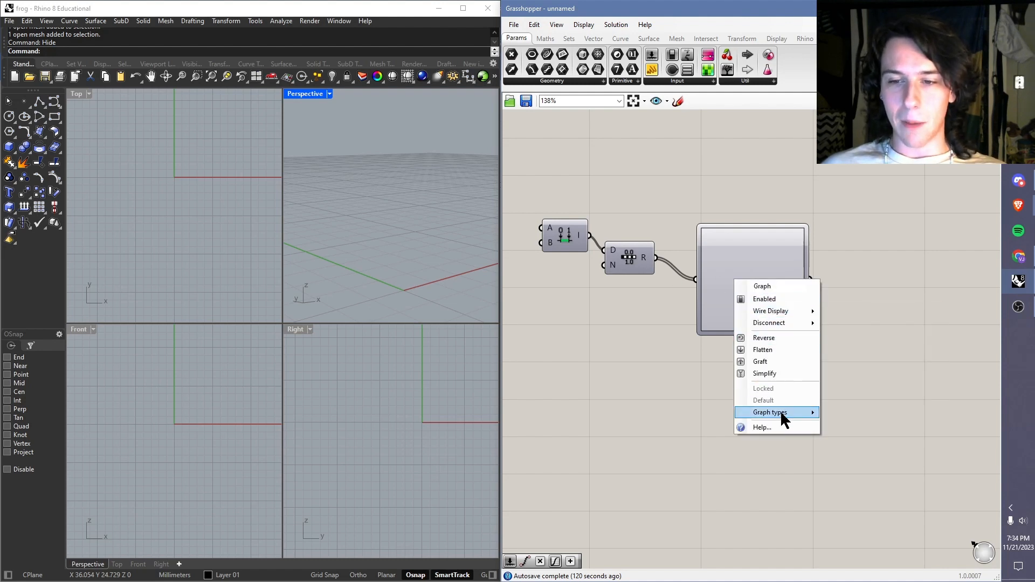
{"action": "mouse_move", "coordinate": [784, 421]}
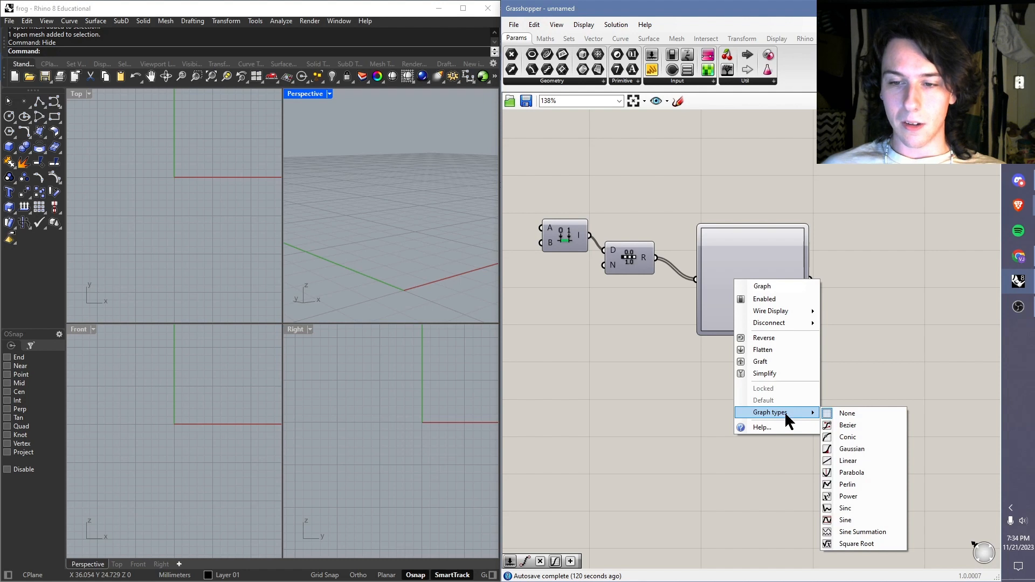
{"action": "left_click", "coordinate": [859, 423]}
{"action": "left_click_drag", "start_coordinate": [727, 306], "coordinate": [761, 331]}
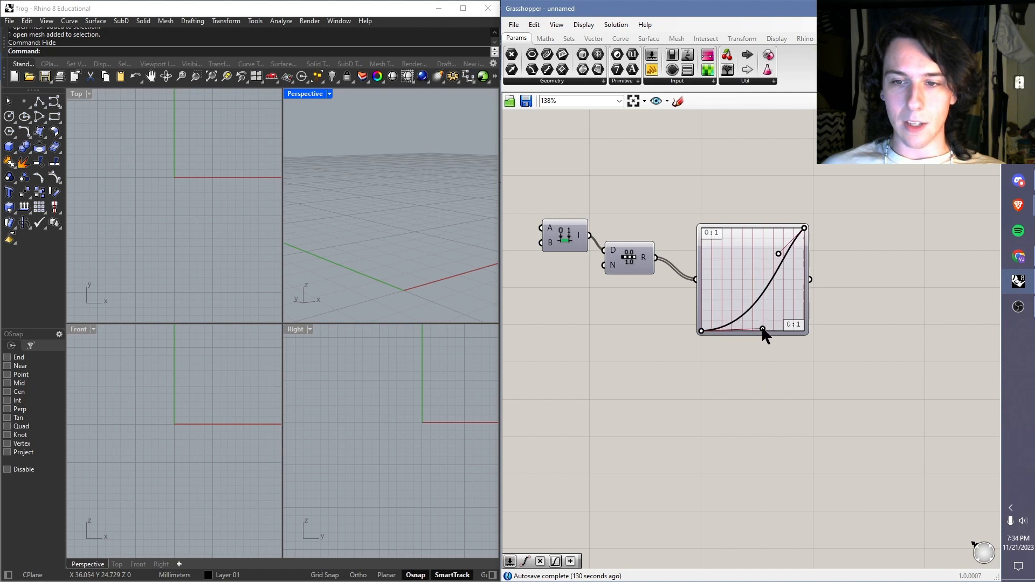
{"action": "left_click_drag", "start_coordinate": [779, 253], "coordinate": [752, 228]}
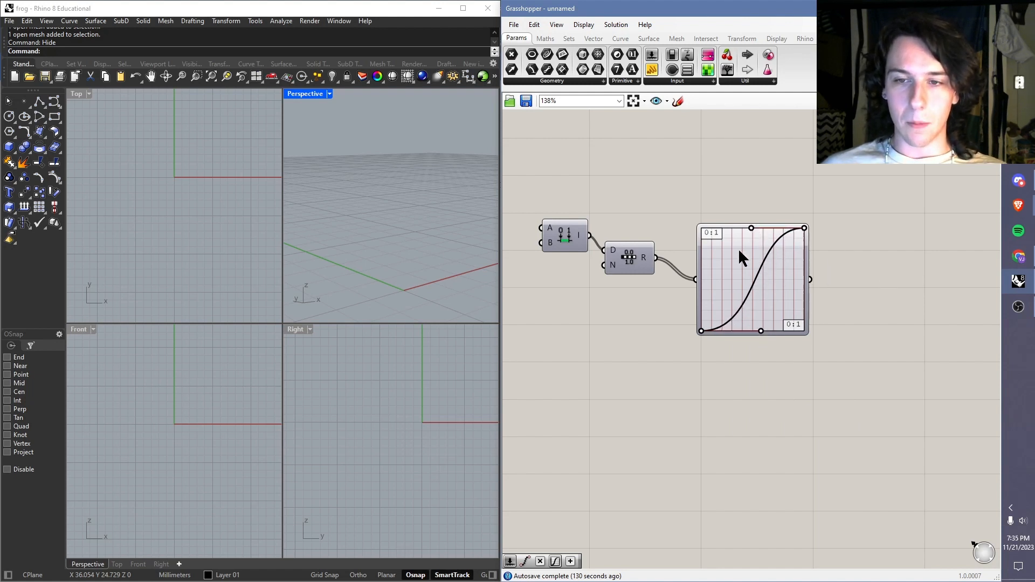
Step: Reshape the Bezier graph with the upper handle on its left edge and the lower handle near mid-width, and inspect the mapped values
{"action": "scroll", "coordinate": [750, 259], "scroll_direction": "up", "scroll_amount": 4}
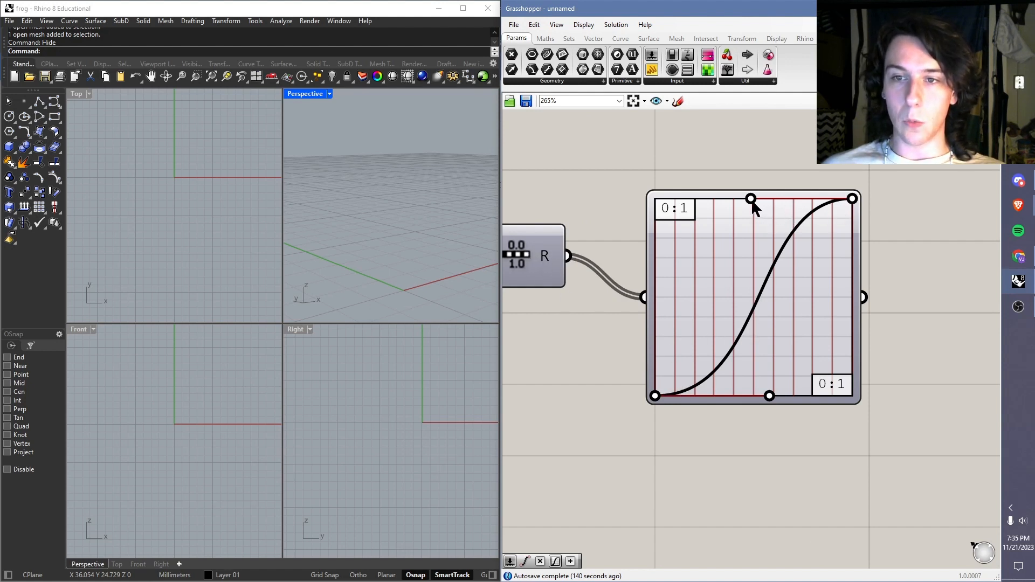
{"action": "left_click_drag", "start_coordinate": [754, 204], "coordinate": [655, 238]}
{"action": "left_click_drag", "start_coordinate": [770, 397], "coordinate": [874, 359]}
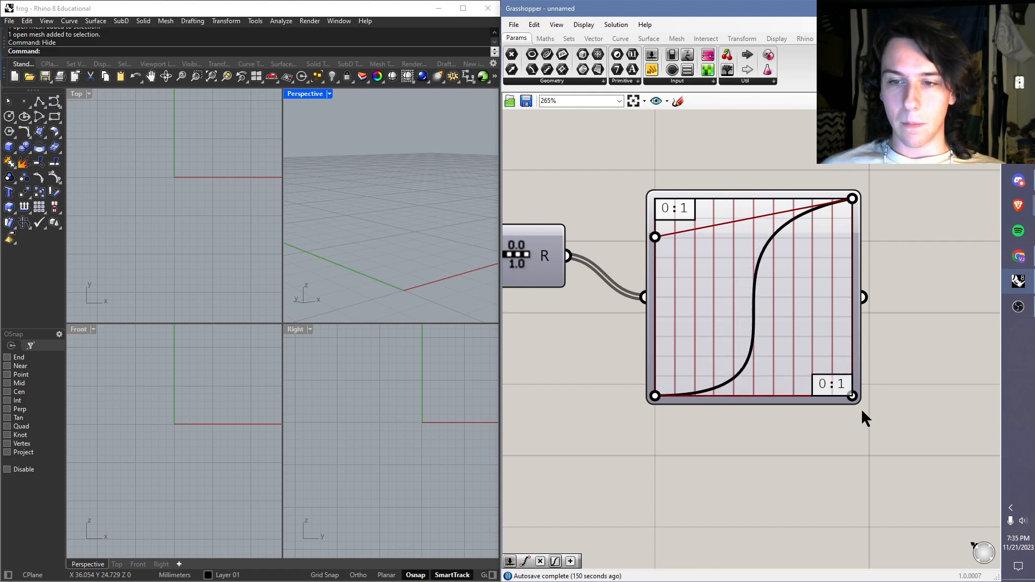
{"action": "left_click_drag", "start_coordinate": [853, 358], "coordinate": [751, 357]}
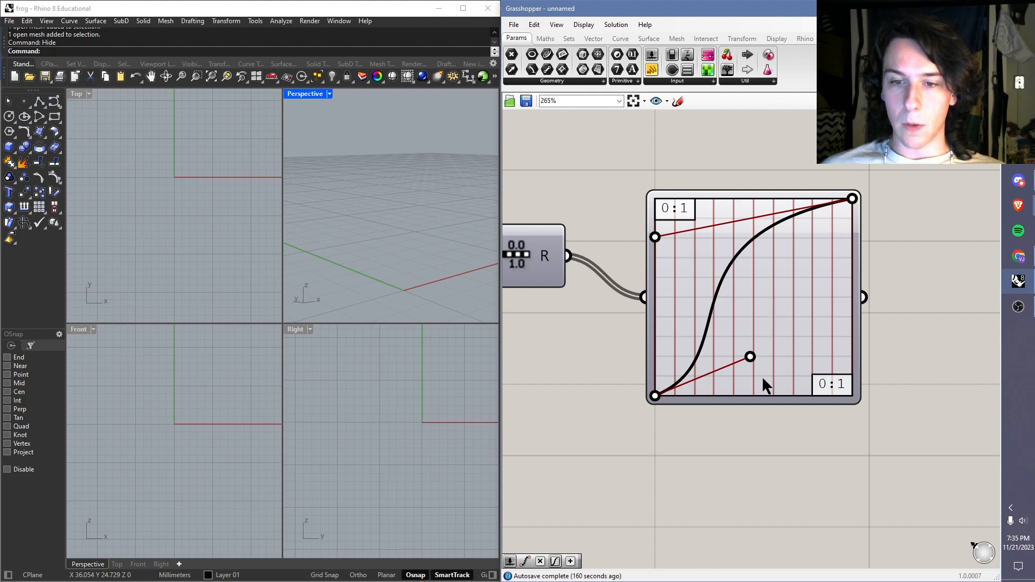
{"action": "left_click", "coordinate": [697, 357]}
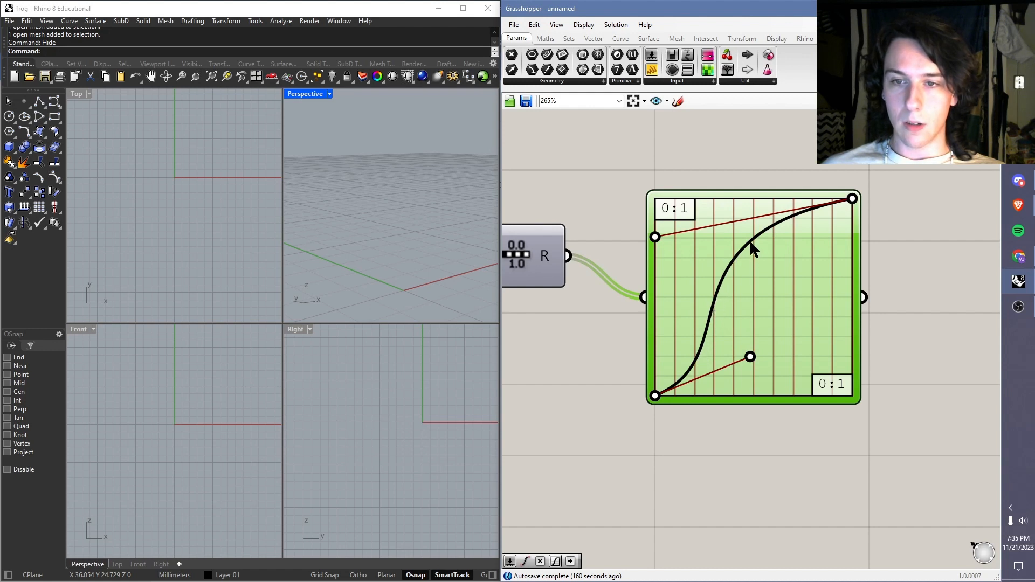
{"action": "right_click", "coordinate": [898, 276]}
{"action": "left_click", "coordinate": [912, 202]}
{"action": "right_click_drag", "start_coordinate": [913, 201], "coordinate": [843, 222]}
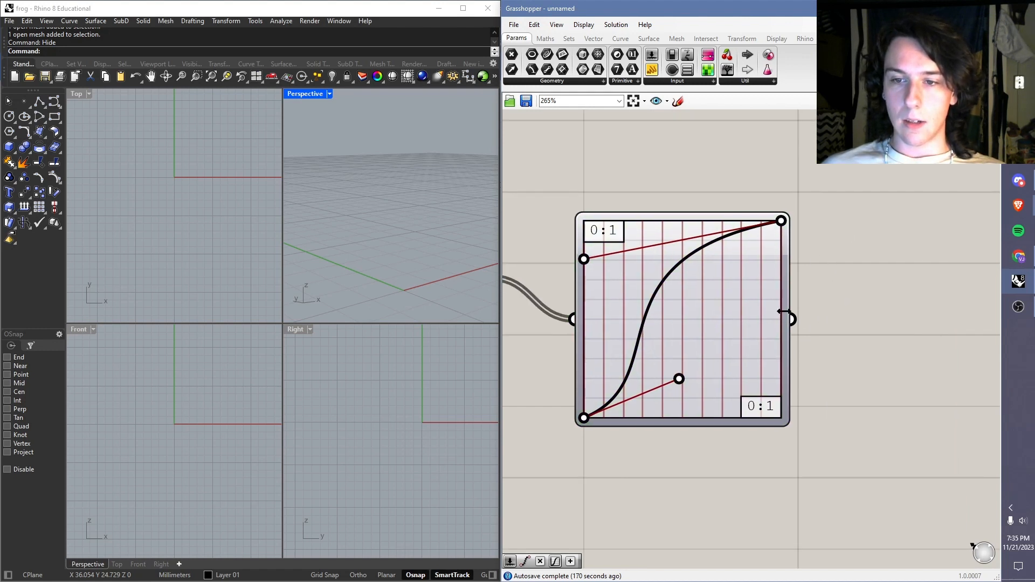
{"action": "mouse_move", "coordinate": [755, 318]}
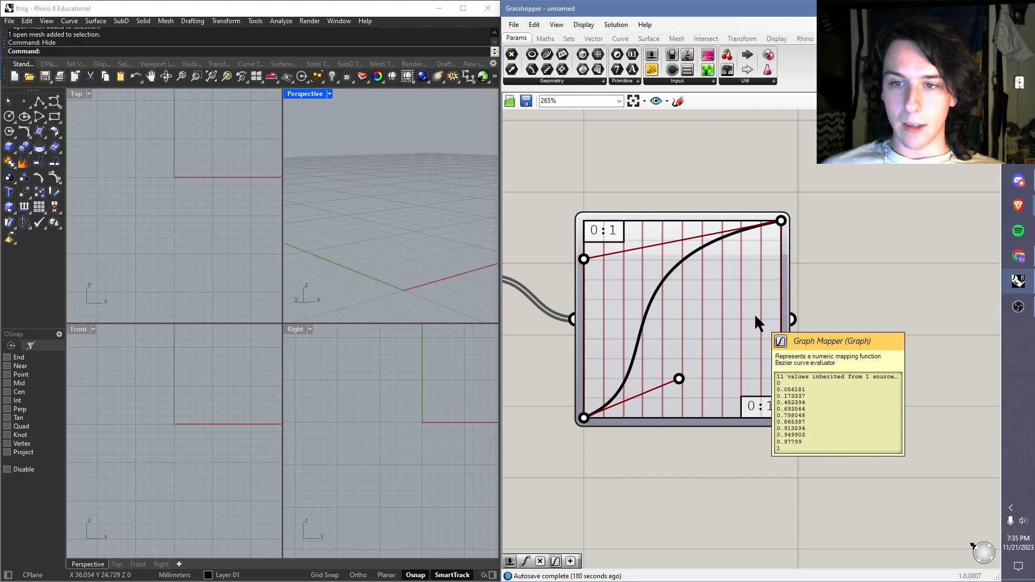
Step: Add a Point Cylindrical component and place it to the right of the Graph Mapper
{"action": "scroll", "coordinate": [820, 240], "scroll_direction": "down", "scroll_amount": 3}
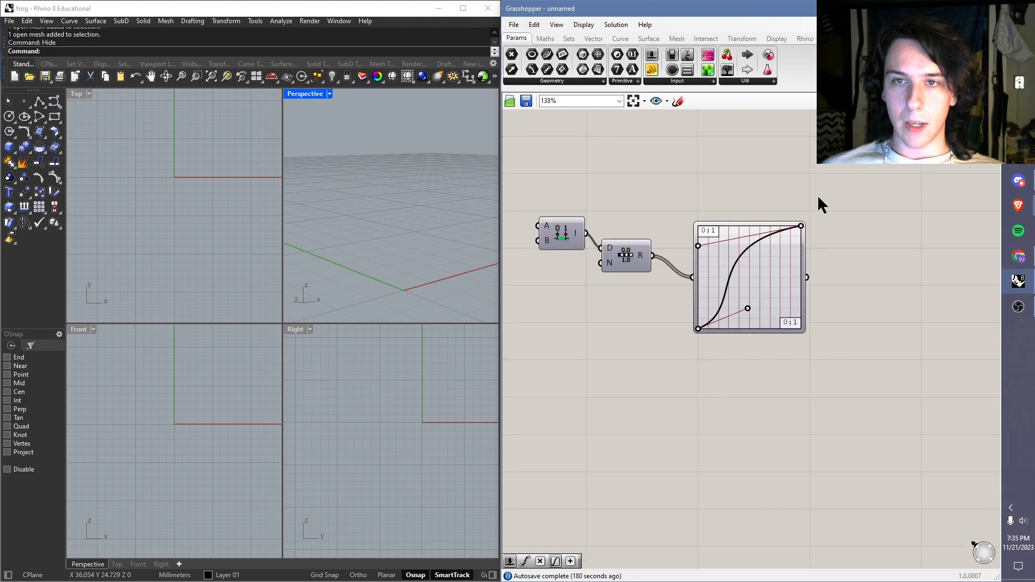
{"action": "right_click_drag", "start_coordinate": [818, 195], "coordinate": [811, 211]}
{"action": "double_click", "coordinate": [892, 244]}
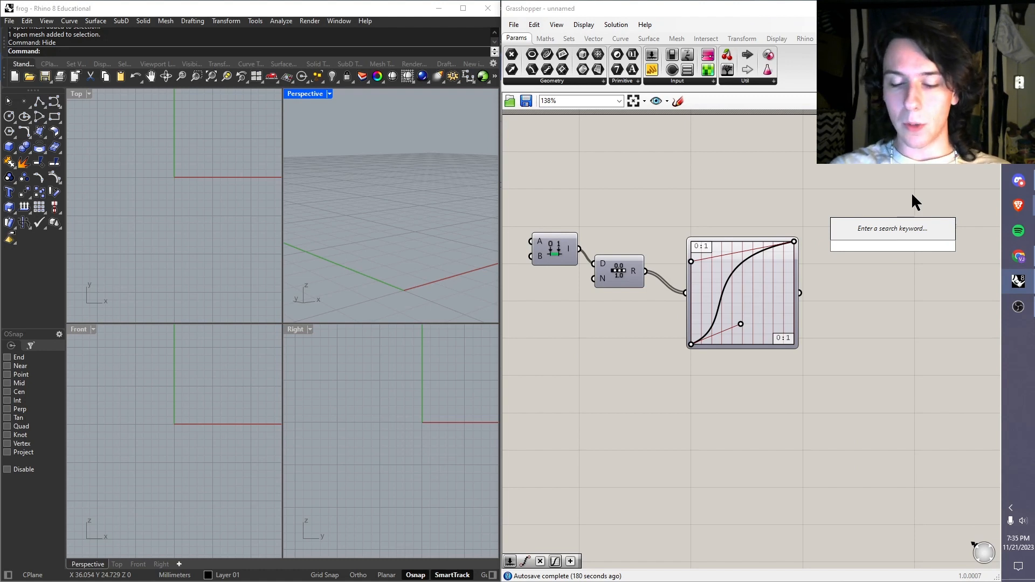
{"action": "type", "text": "cyl"}
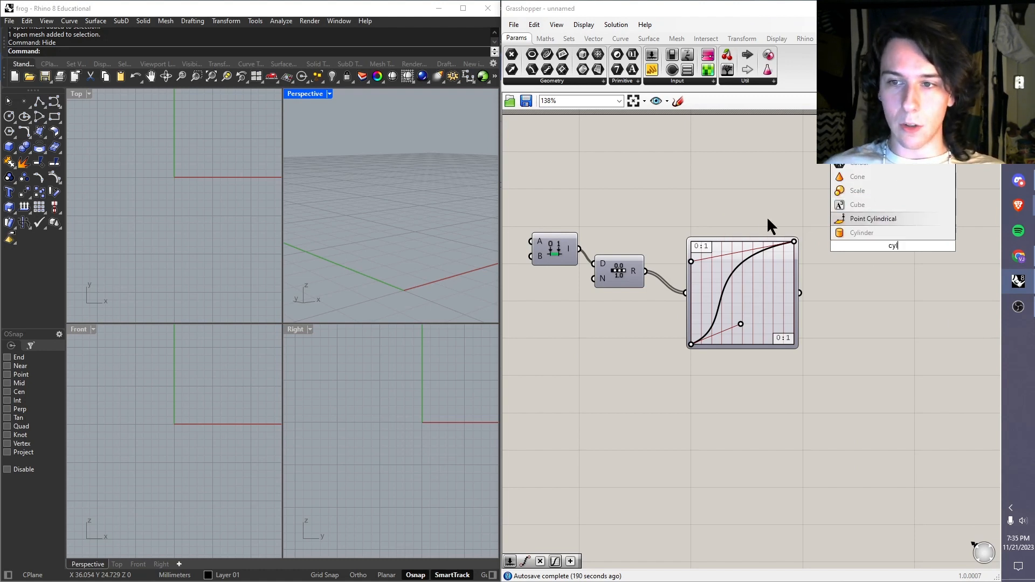
{"action": "left_click", "coordinate": [876, 215]}
{"action": "right_click_drag", "start_coordinate": [811, 212], "coordinate": [751, 198]}
{"action": "left_click_drag", "start_coordinate": [833, 242], "coordinate": [862, 252]}
{"action": "left_click", "coordinate": [808, 213]}
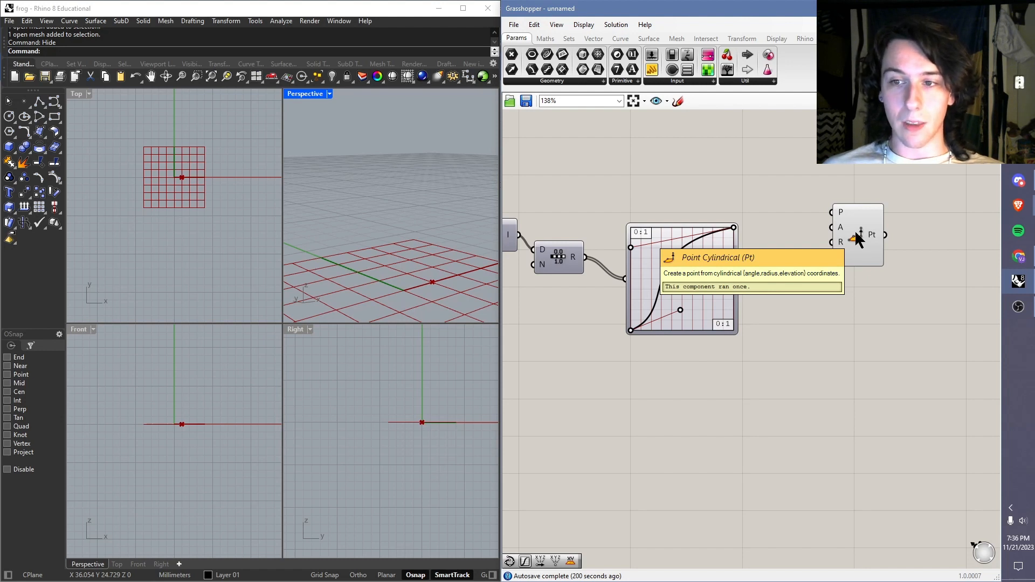
Step: Add an XY Plane component and connect its output to the P input of the Point Cylindrical component
{"action": "scroll", "coordinate": [375, 165], "scroll_direction": "down", "scroll_amount": 6}
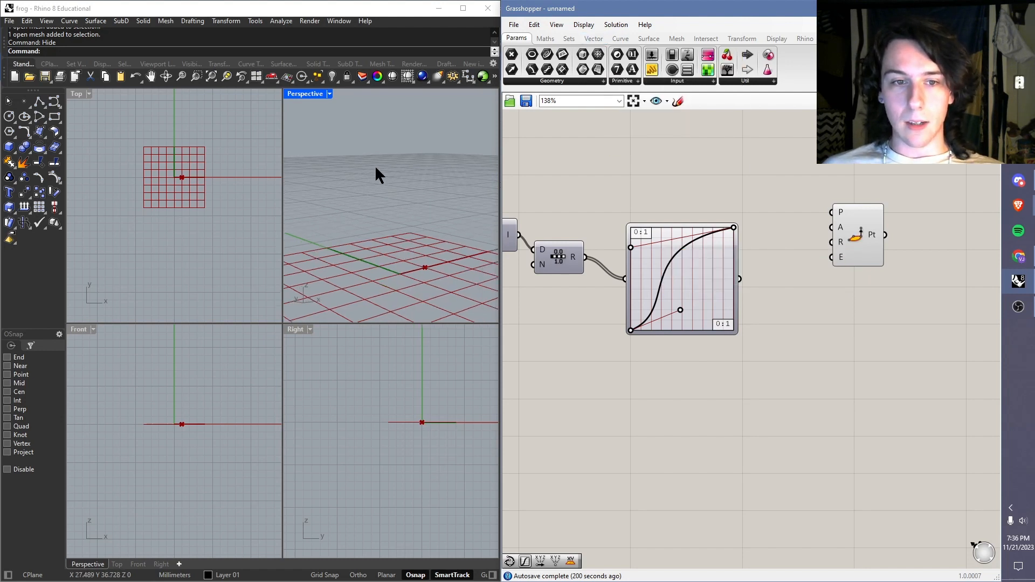
{"action": "right_click_drag", "start_coordinate": [418, 230], "coordinate": [423, 207]}
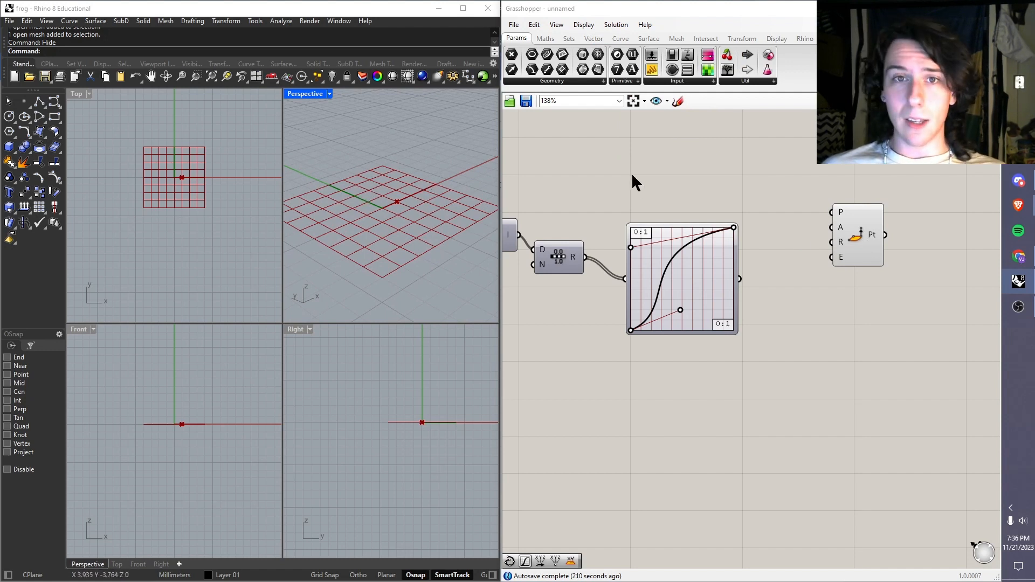
{"action": "left_click", "coordinate": [593, 39]}
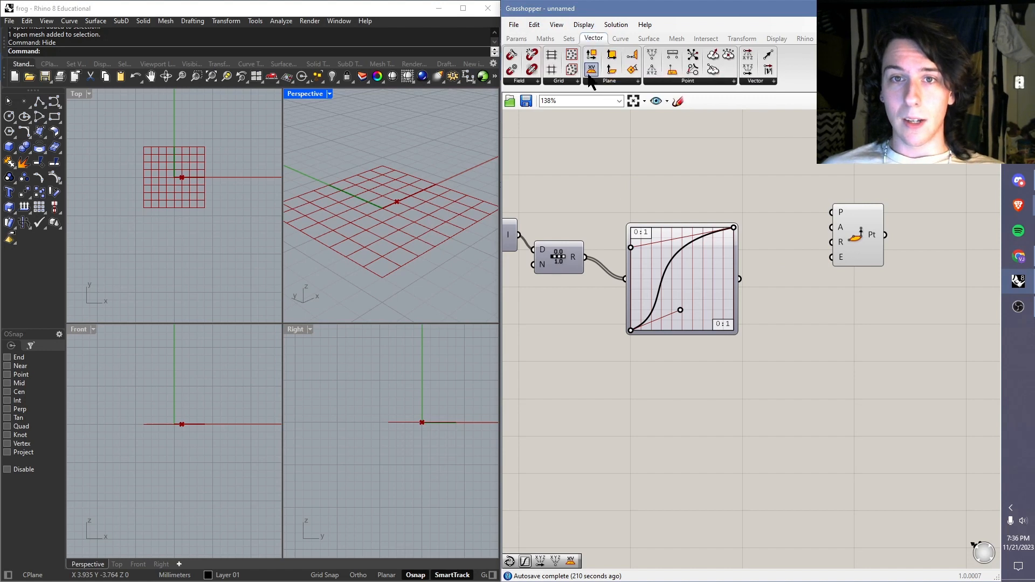
{"action": "left_click_drag", "start_coordinate": [592, 70], "coordinate": [828, 211]}
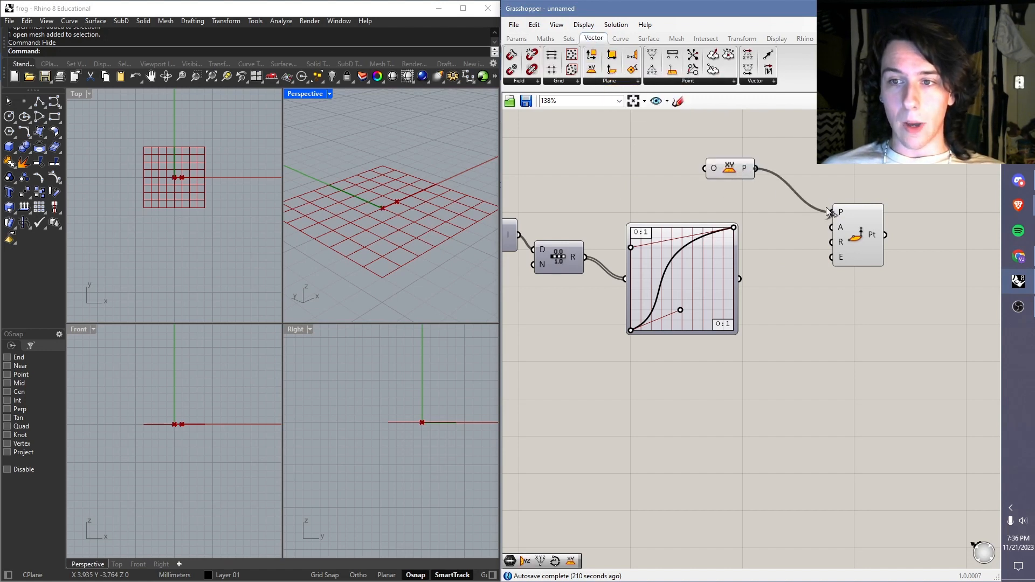
Step: Turn off the preview of the XY Plane component
{"action": "right_click", "coordinate": [731, 173]}
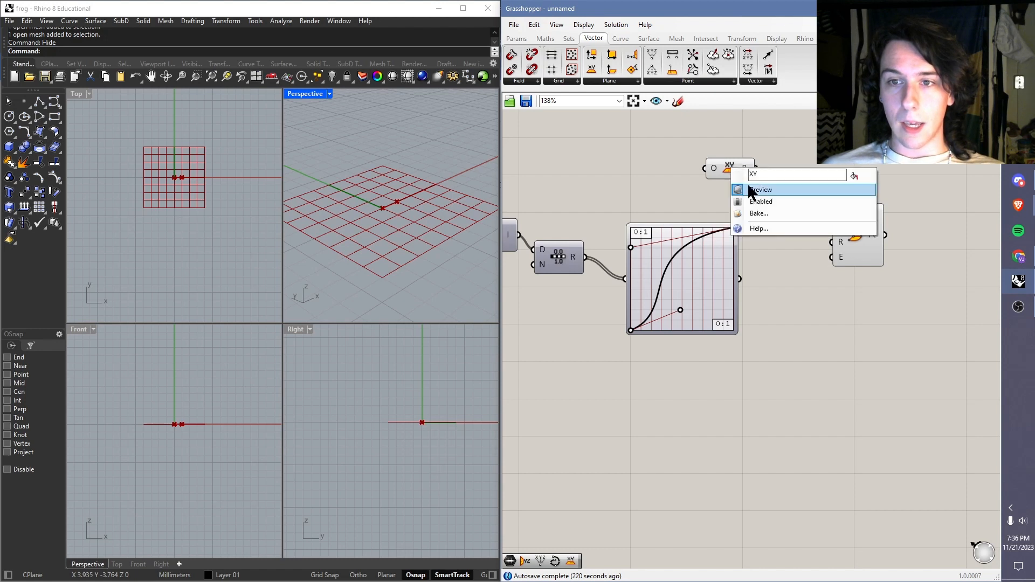
{"action": "left_click", "coordinate": [744, 166]}
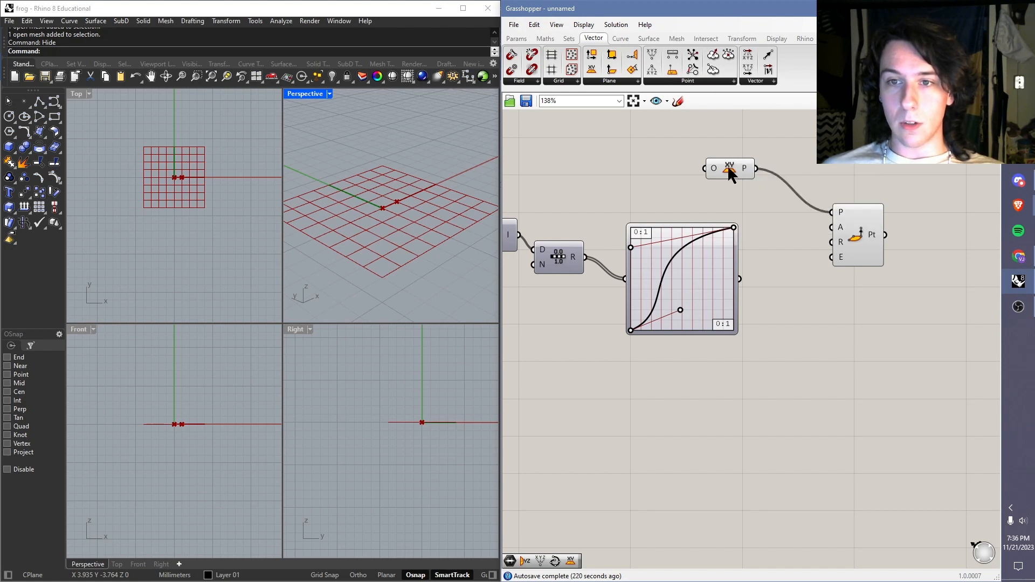
{"action": "right_click", "coordinate": [728, 171]}
{"action": "left_click", "coordinate": [755, 192]}
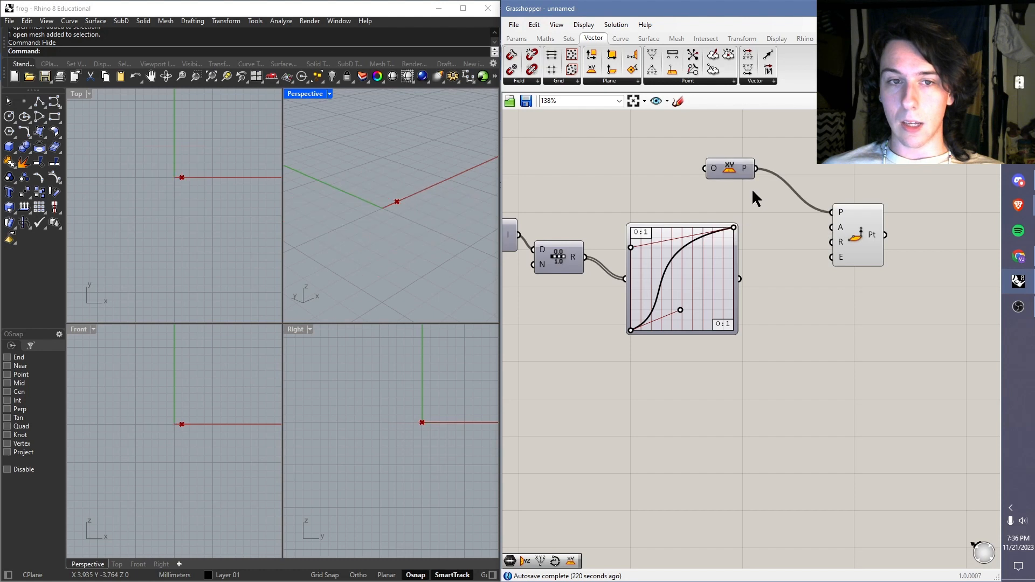
Step: Select the XY Plane component and disable its preview
{"action": "left_click_drag", "start_coordinate": [763, 136], "coordinate": [679, 193]}
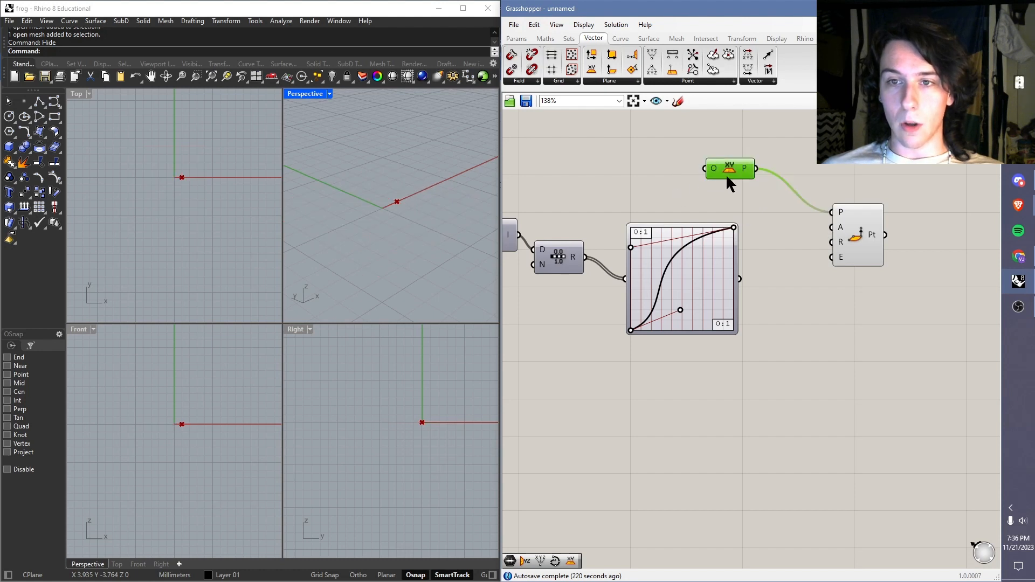
{"action": "middle_click", "coordinate": [731, 174]}
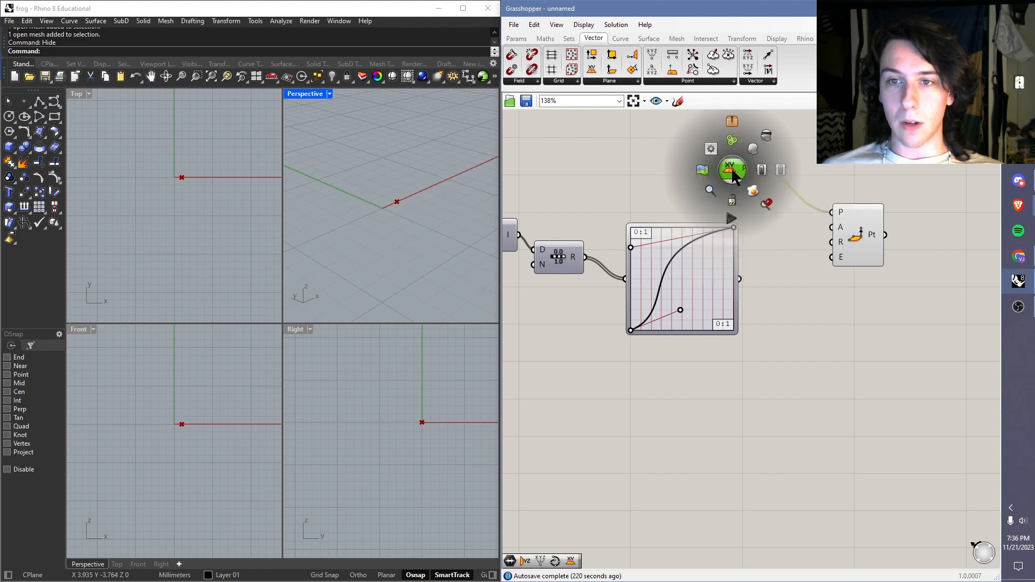
{"action": "left_click", "coordinate": [765, 136]}
{"action": "left_click", "coordinate": [787, 151]}
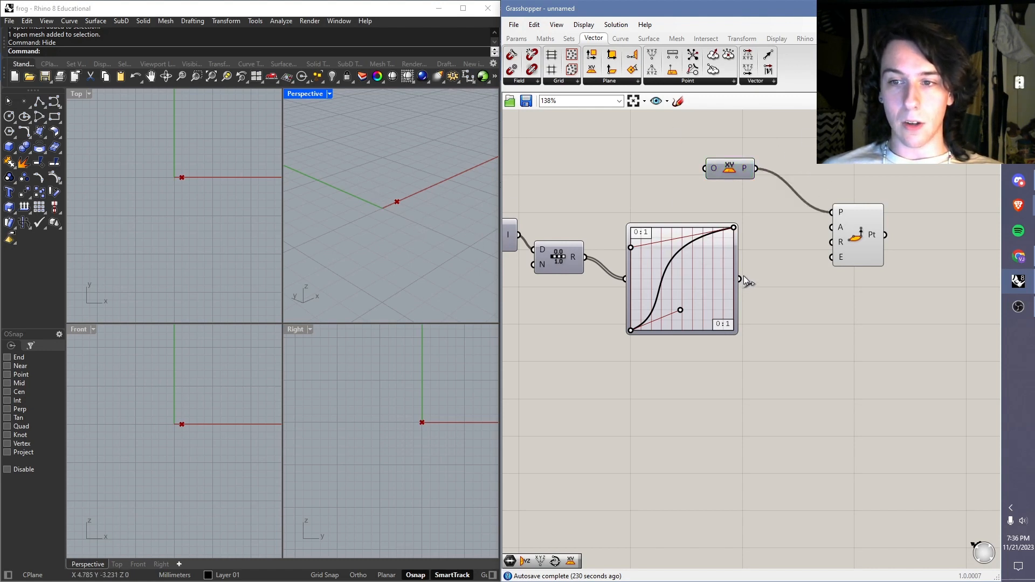
Step: Graft the R output of the Range component to try out the data tree, and remove the graft again
{"action": "left_click_drag", "start_coordinate": [740, 279], "coordinate": [793, 264]}
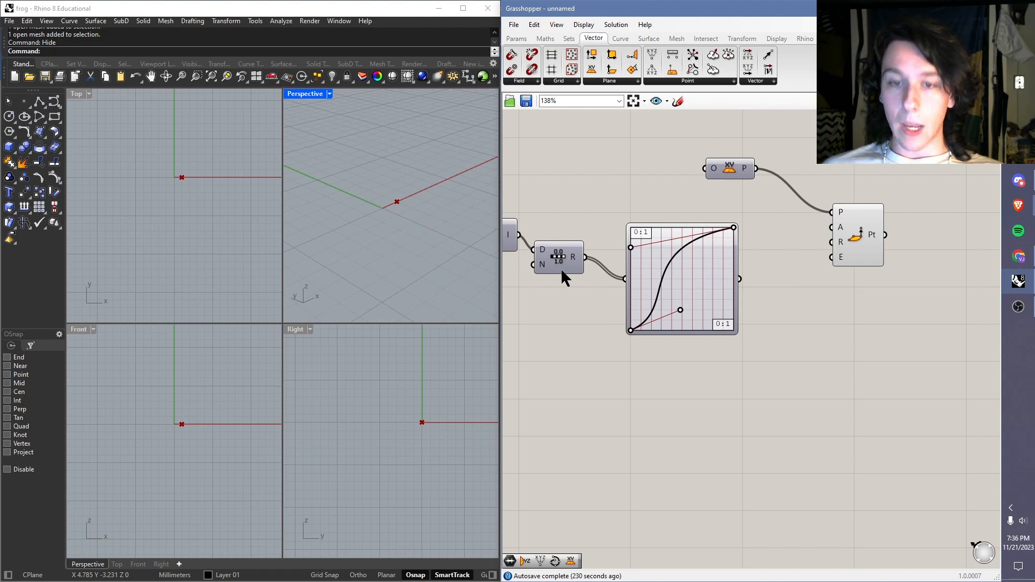
{"action": "scroll", "coordinate": [602, 260], "scroll_direction": "up", "scroll_amount": 4}
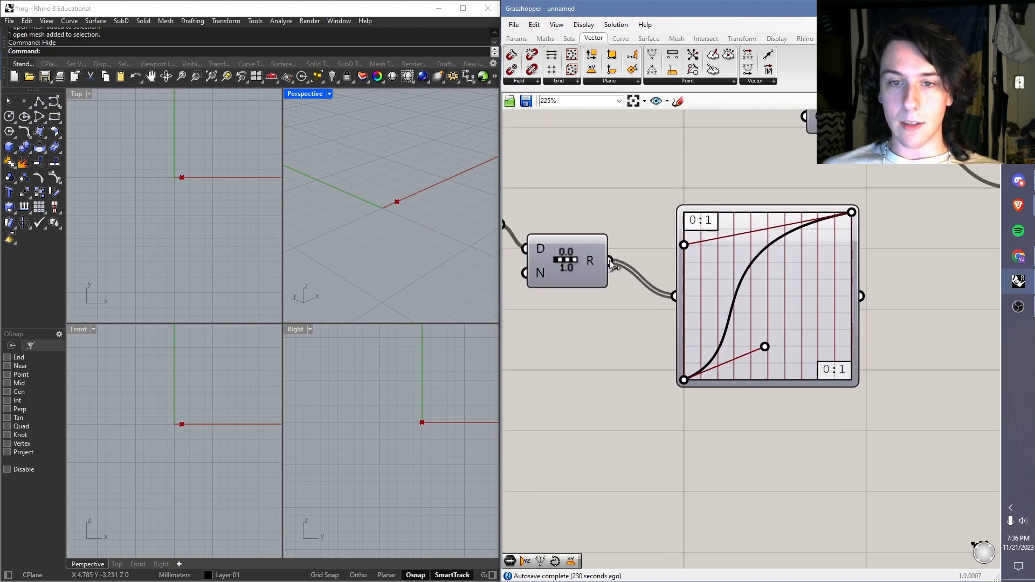
{"action": "right_click_drag", "start_coordinate": [562, 259], "coordinate": [641, 280]}
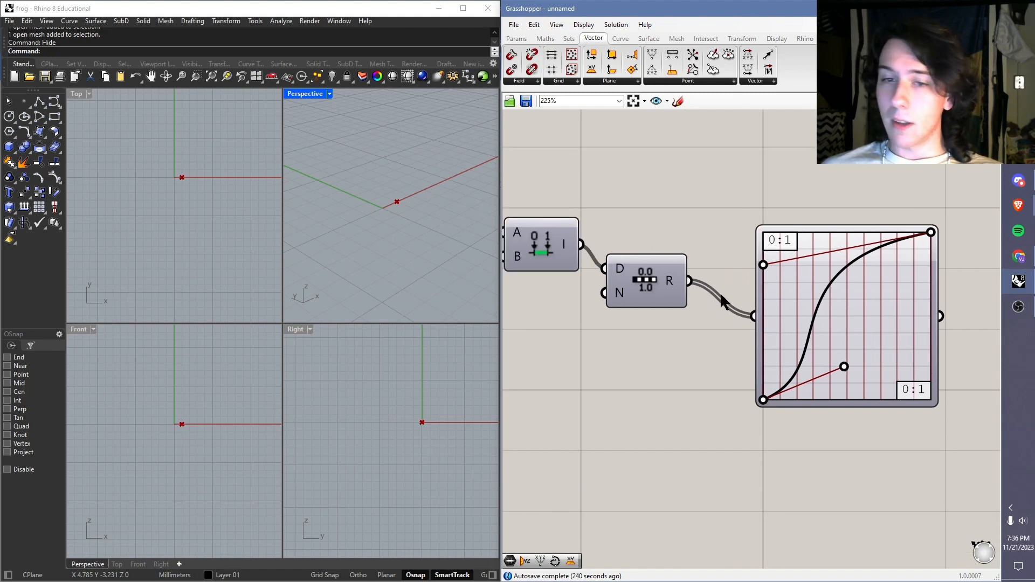
{"action": "mouse_move", "coordinate": [564, 242]}
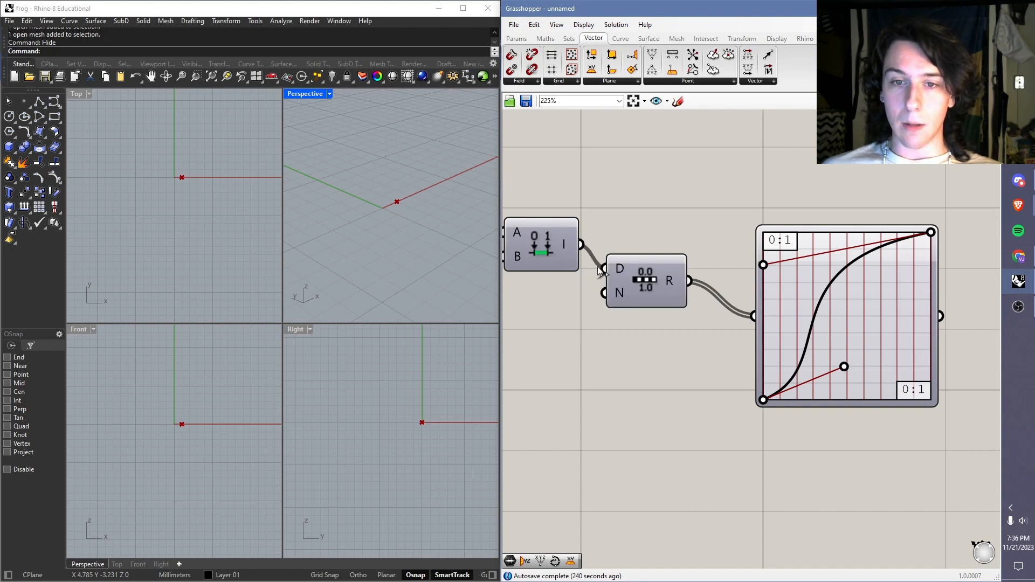
{"action": "right_click_drag", "start_coordinate": [703, 287], "coordinate": [678, 264]}
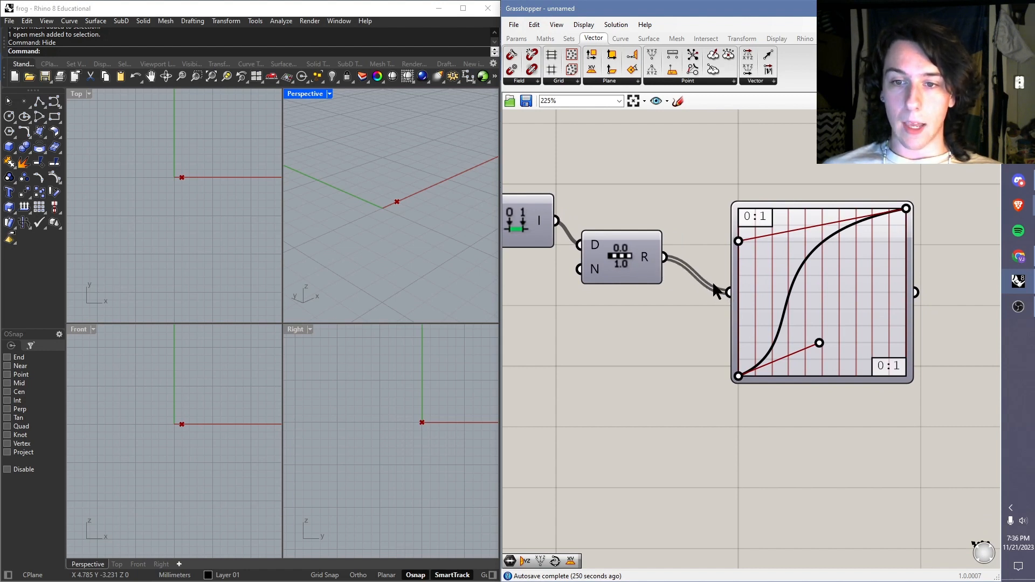
{"action": "right_click", "coordinate": [647, 257]}
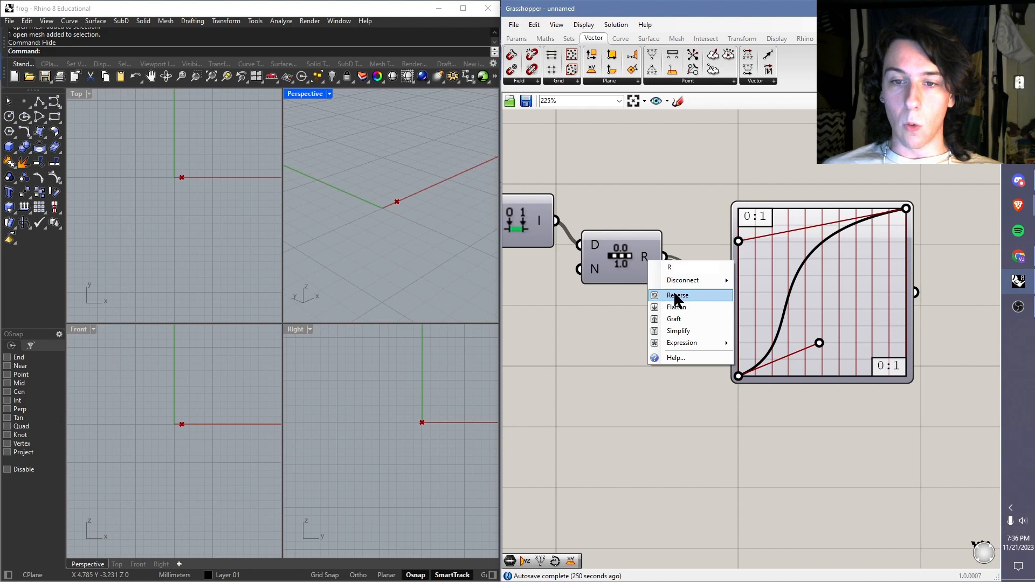
{"action": "left_click", "coordinate": [689, 322]}
{"action": "left_click_drag", "start_coordinate": [755, 288], "coordinate": [844, 292]}
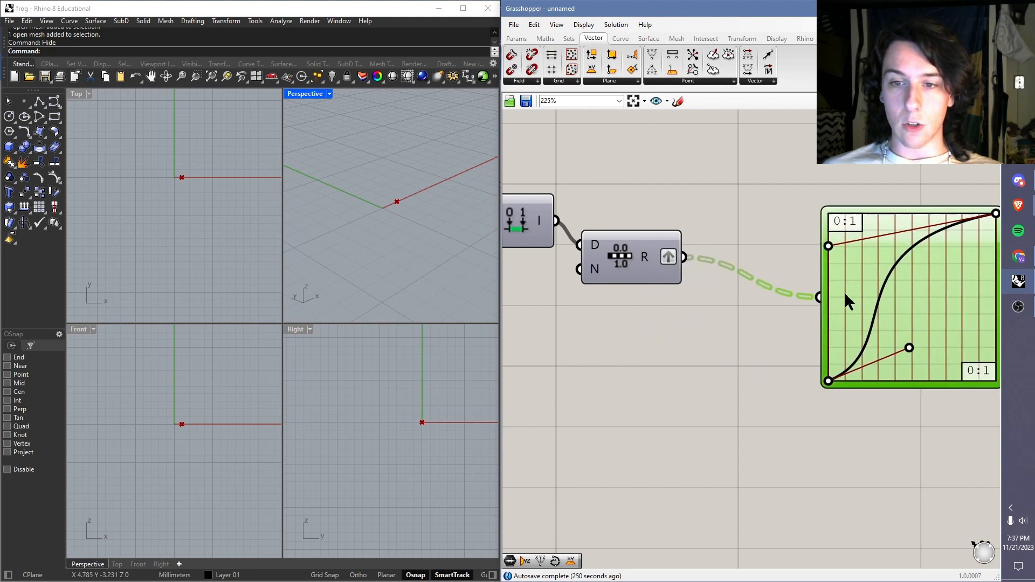
{"action": "left_click", "coordinate": [724, 270]}
{"action": "right_click", "coordinate": [674, 264]}
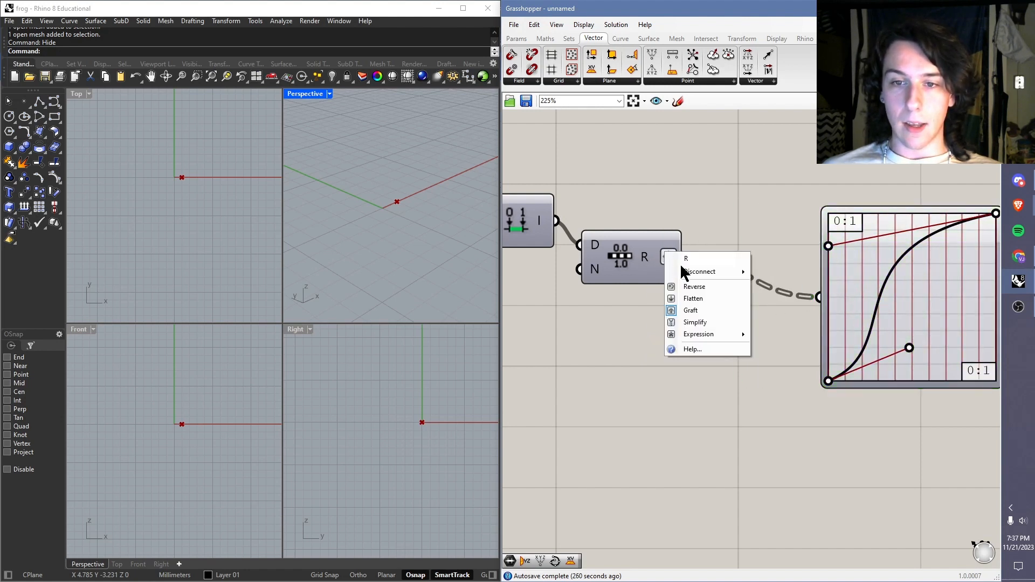
{"action": "left_click", "coordinate": [696, 310]}
Step: Move the Graph Mapper closer to the Range component and align the Construct Domain, Range and Graph Mapper components on a common horizontal centre line
{"action": "left_click_drag", "start_coordinate": [863, 301], "coordinate": [763, 259]}
{"action": "left_click", "coordinate": [672, 192]}
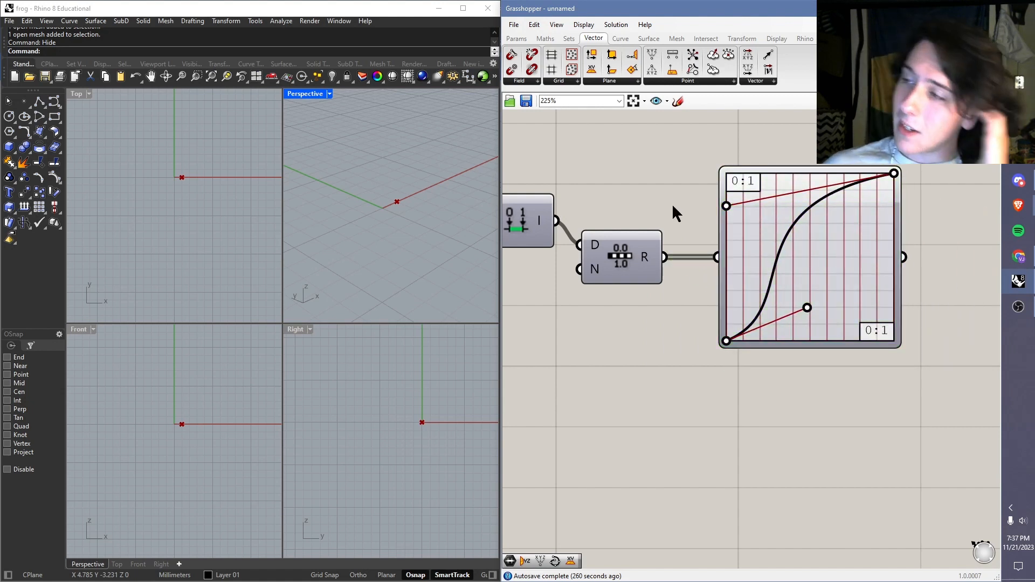
{"action": "scroll", "coordinate": [673, 203], "scroll_direction": "down", "scroll_amount": 2}
{"action": "left_click_drag", "start_coordinate": [747, 147], "coordinate": [513, 316]}
{"action": "middle_click", "coordinate": [615, 260]}
{"action": "left_click", "coordinate": [527, 241]}
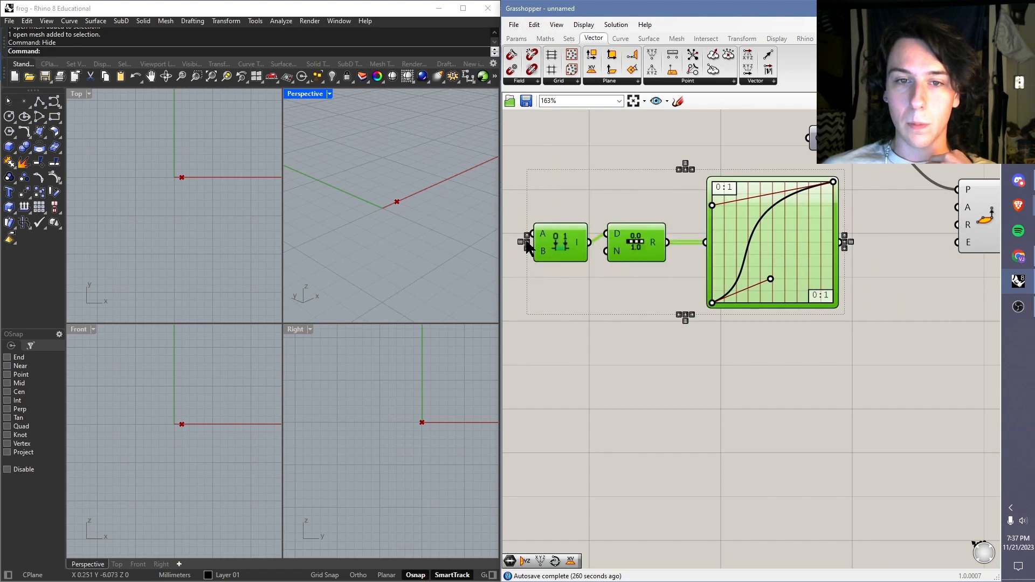
{"action": "left_click", "coordinate": [650, 217]}
Step: Move the Construct Domain component slightly above the row of the Range and Graph Mapper components
{"action": "right_click_drag", "start_coordinate": [650, 199], "coordinate": [670, 190]}
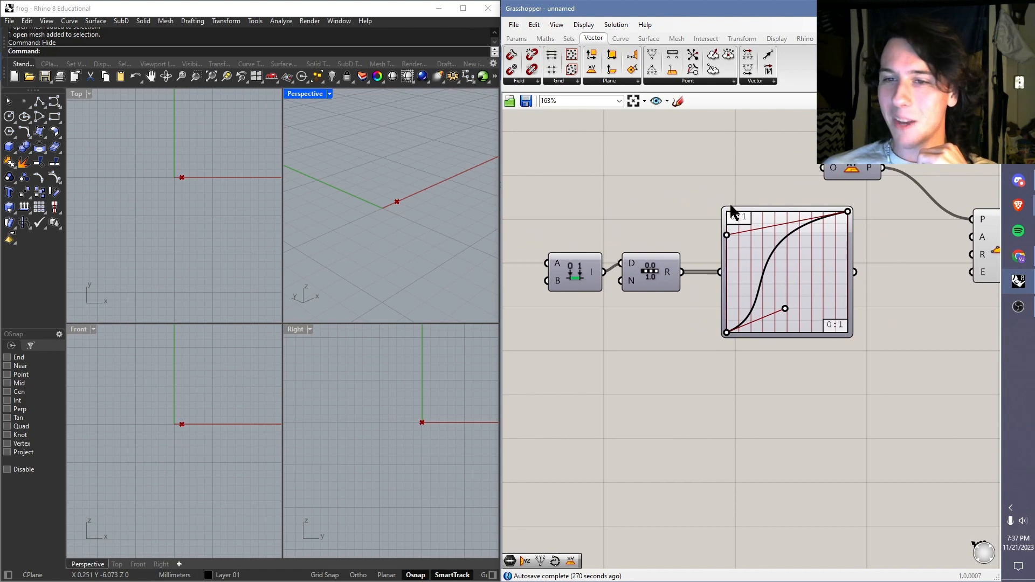
{"action": "left_click_drag", "start_coordinate": [771, 178], "coordinate": [684, 219]}
{"action": "left_click", "coordinate": [589, 273]}
{"action": "left_click_drag", "start_coordinate": [586, 264], "coordinate": [593, 232]}
{"action": "left_click", "coordinate": [684, 162]}
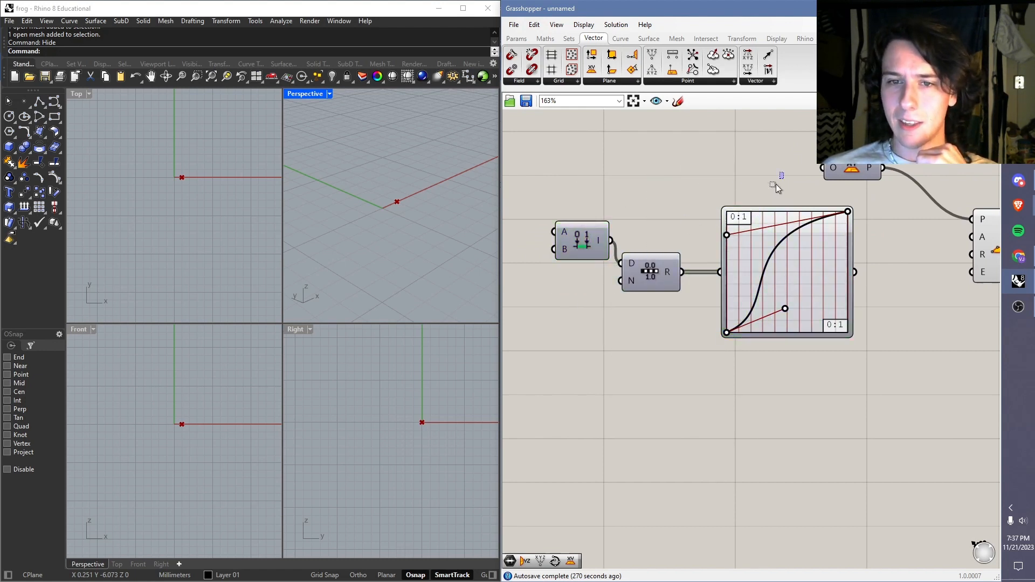
Step: Align the tops of the Construct Domain, Range and Graph Mapper components and space them evenly
{"action": "left_click_drag", "start_coordinate": [775, 184], "coordinate": [560, 266]}
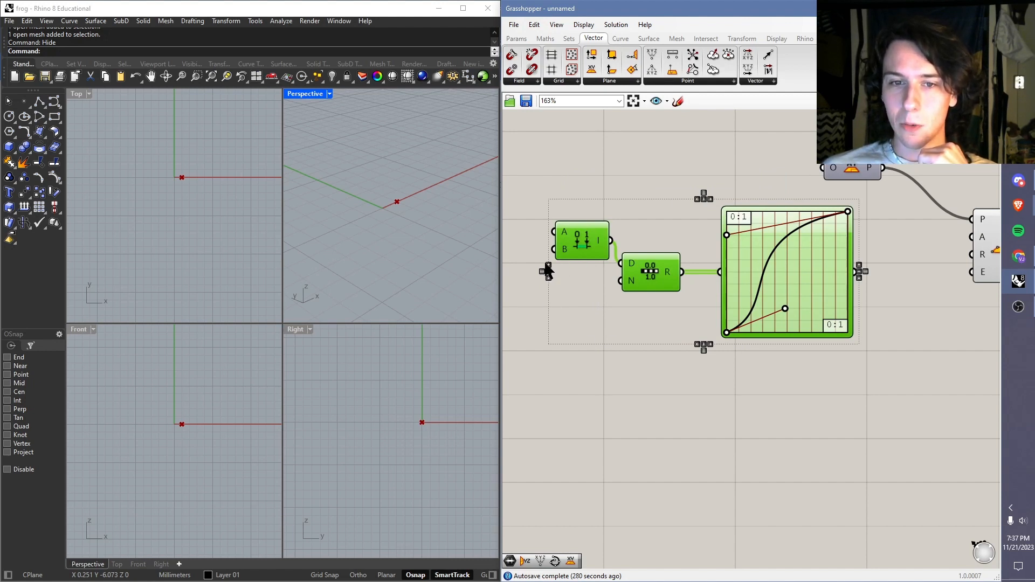
{"action": "left_click", "coordinate": [548, 266]}
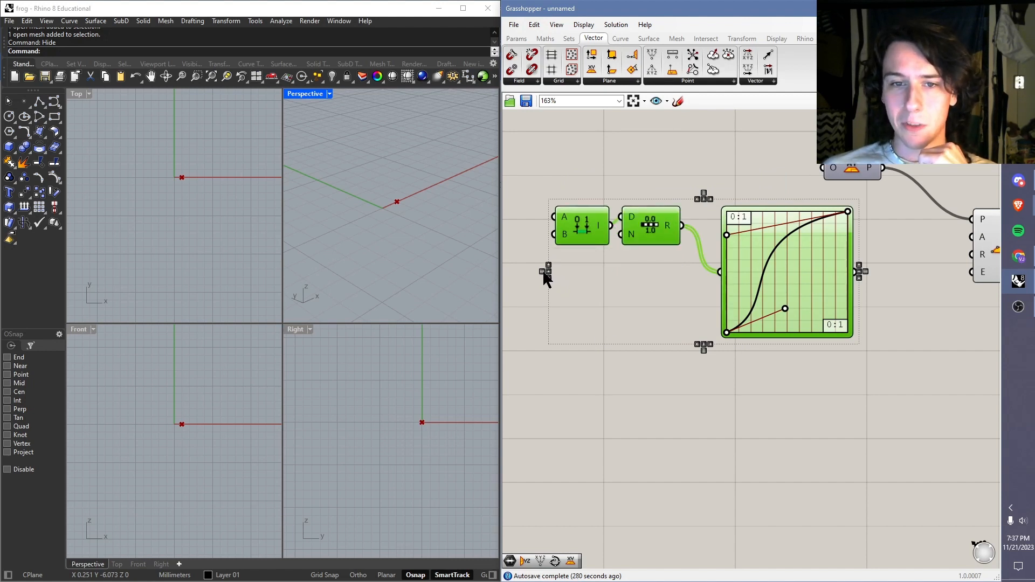
{"action": "left_click", "coordinate": [543, 272]}
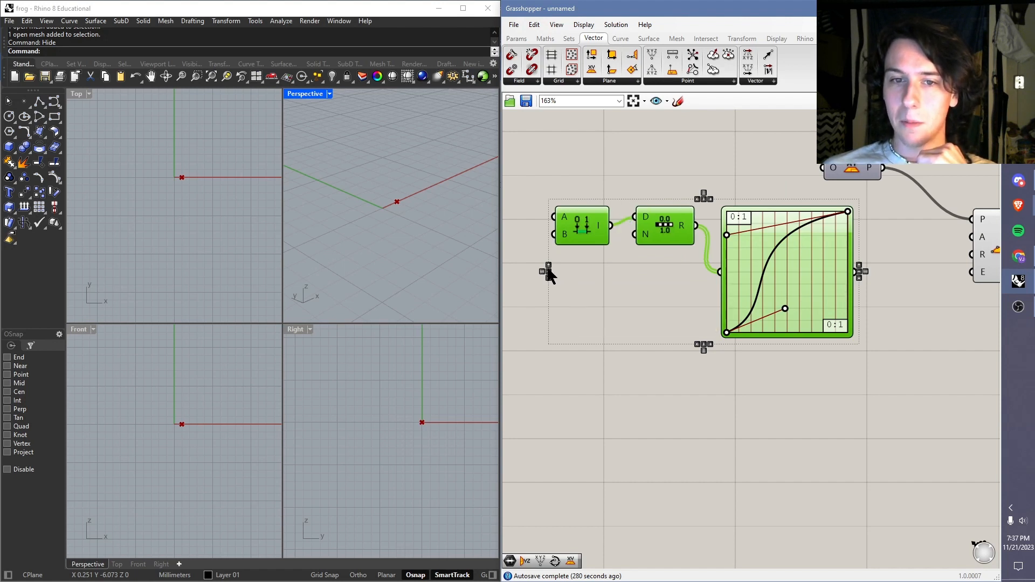
{"action": "left_click", "coordinate": [549, 276]}
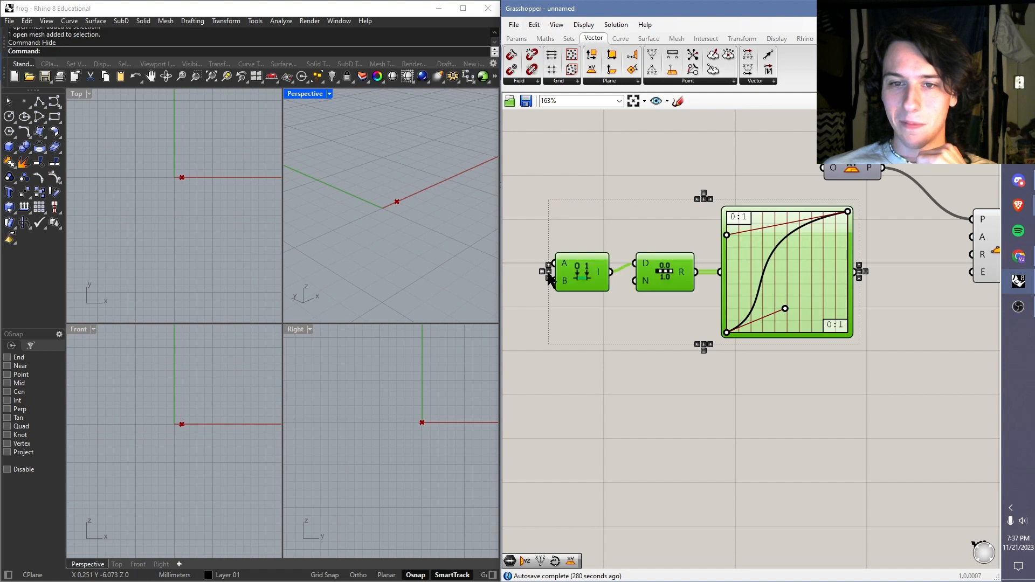
{"action": "left_click", "coordinate": [549, 265]}
{"action": "left_click", "coordinate": [669, 192]}
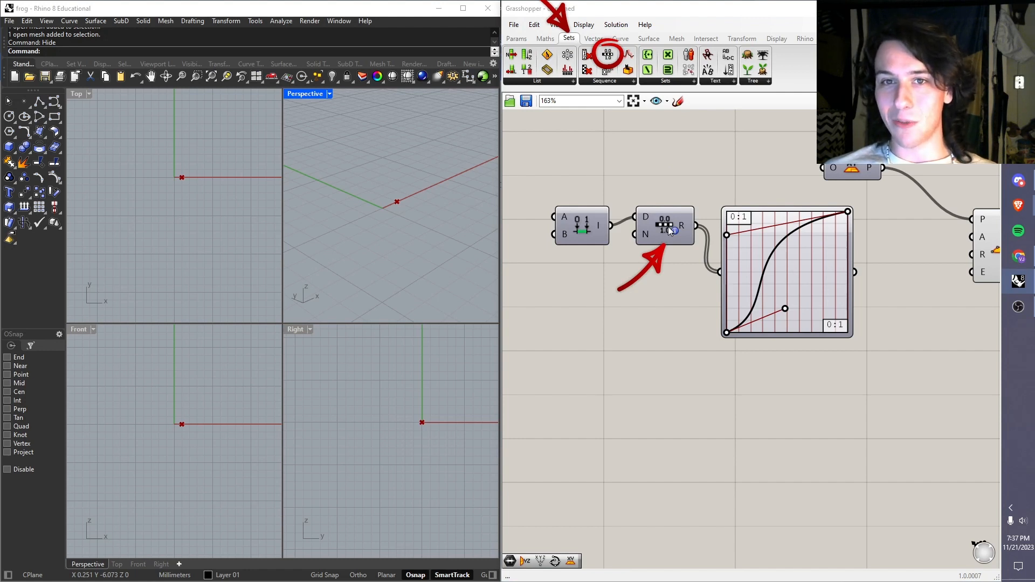
Step: Place a Series component above the Range component and delete it again
{"action": "left_click", "coordinate": [565, 39]}
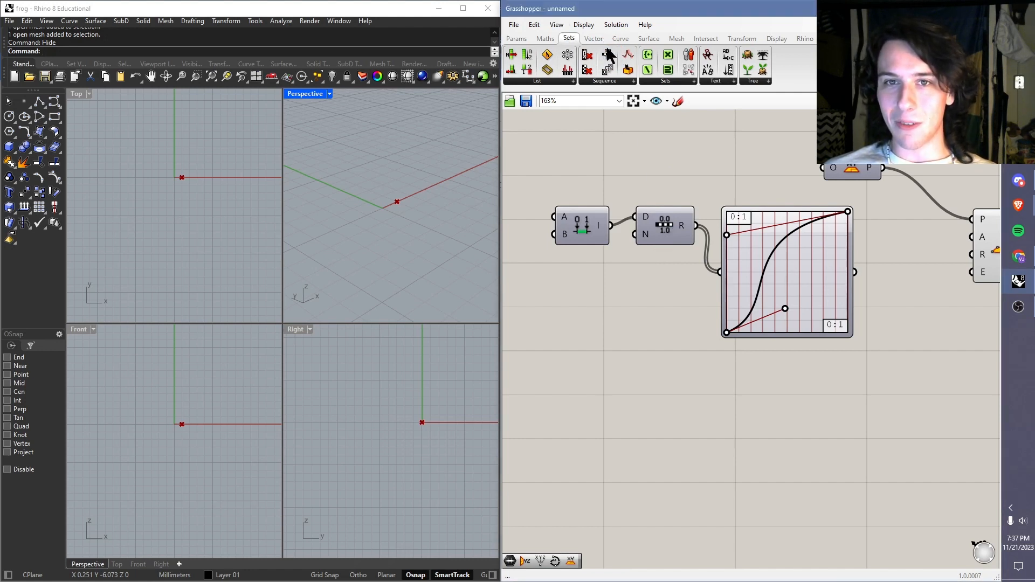
{"action": "left_click", "coordinate": [607, 84]}
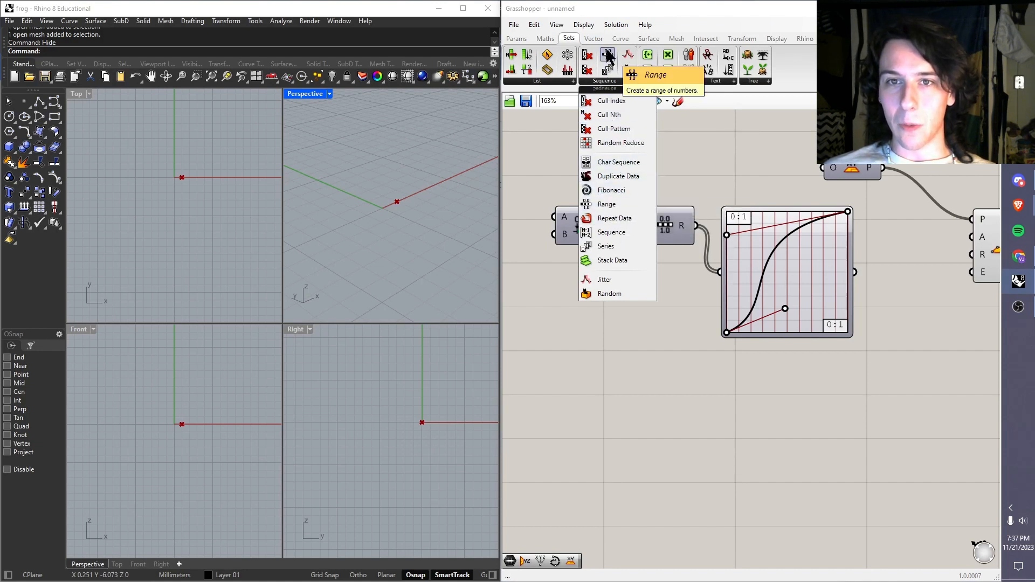
{"action": "left_click_drag", "start_coordinate": [607, 71], "coordinate": [670, 169]}
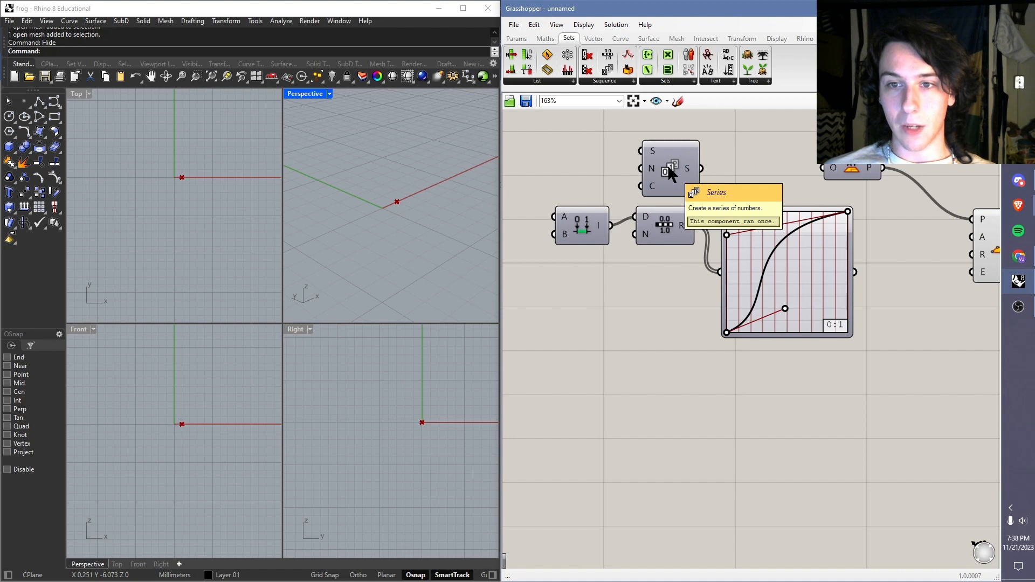
{"action": "left_click", "coordinate": [667, 164]}
{"action": "key", "text": "Delete"}
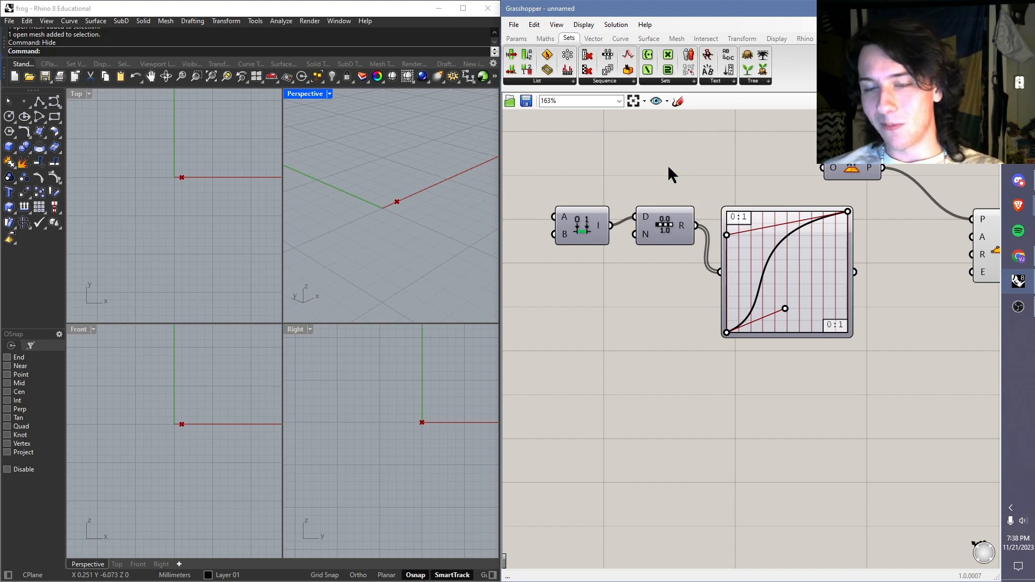
Step: Move the XY Plane component closer to the Point Cylindrical component, just above and to the left of it
{"action": "right_click_drag", "start_coordinate": [930, 251], "coordinate": [786, 242]}
{"action": "right_click_drag", "start_coordinate": [724, 221], "coordinate": [774, 241]}
{"action": "right_click_drag", "start_coordinate": [666, 217], "coordinate": [700, 226]}
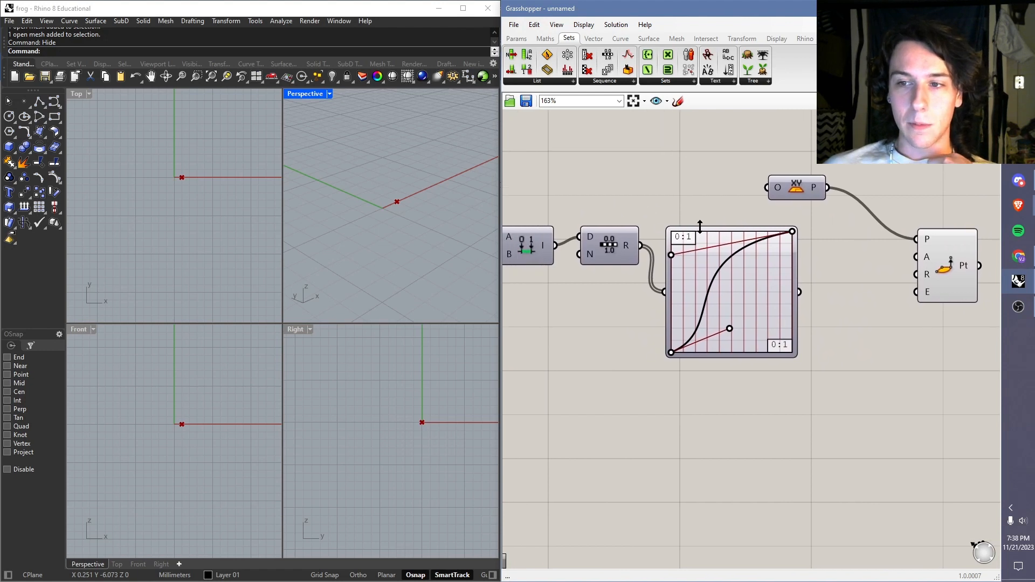
{"action": "left_click_drag", "start_coordinate": [800, 292], "coordinate": [884, 284]}
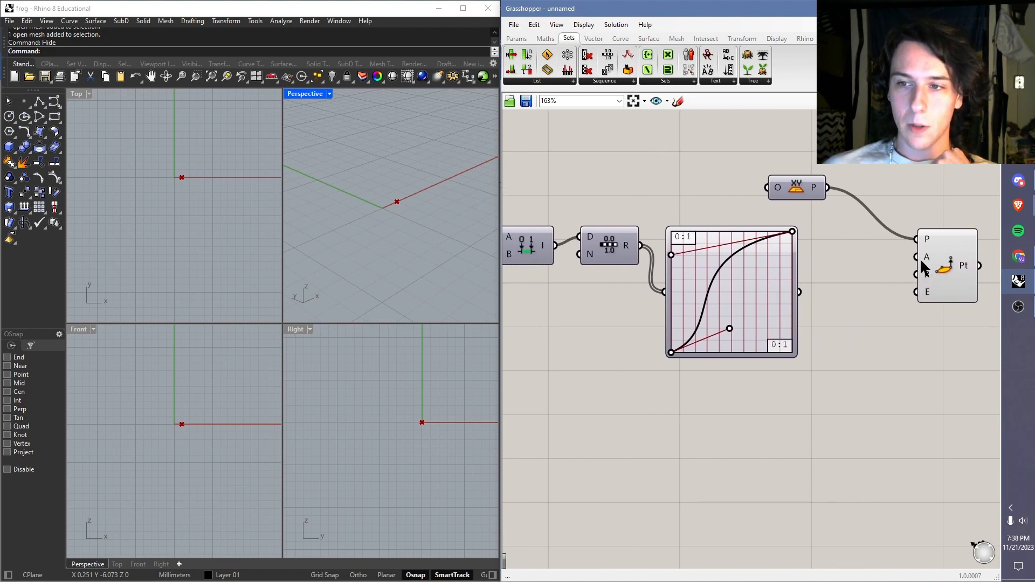
{"action": "right_click_drag", "start_coordinate": [879, 189], "coordinate": [833, 184]}
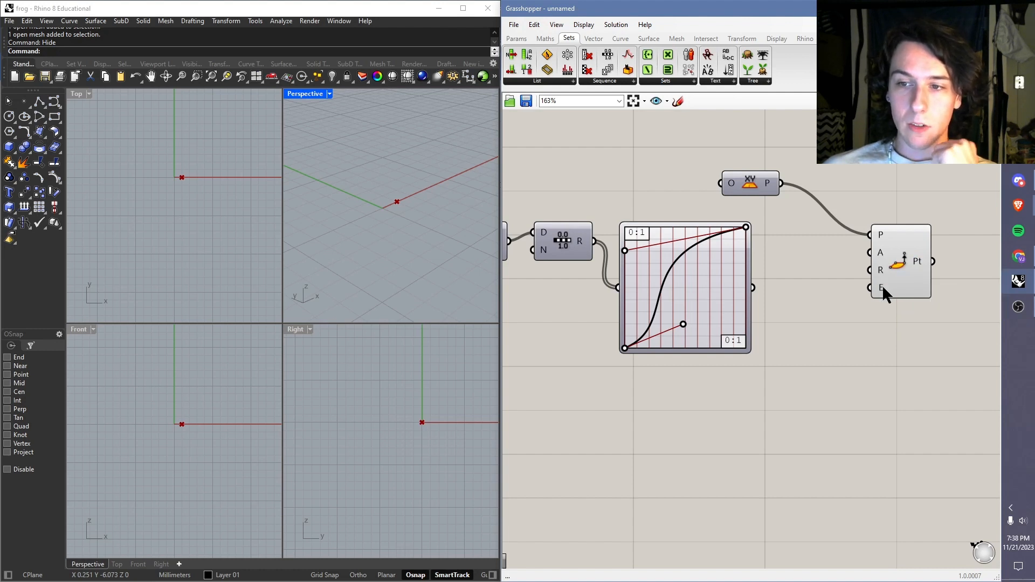
{"action": "right_click_drag", "start_coordinate": [847, 260], "coordinate": [809, 268]}
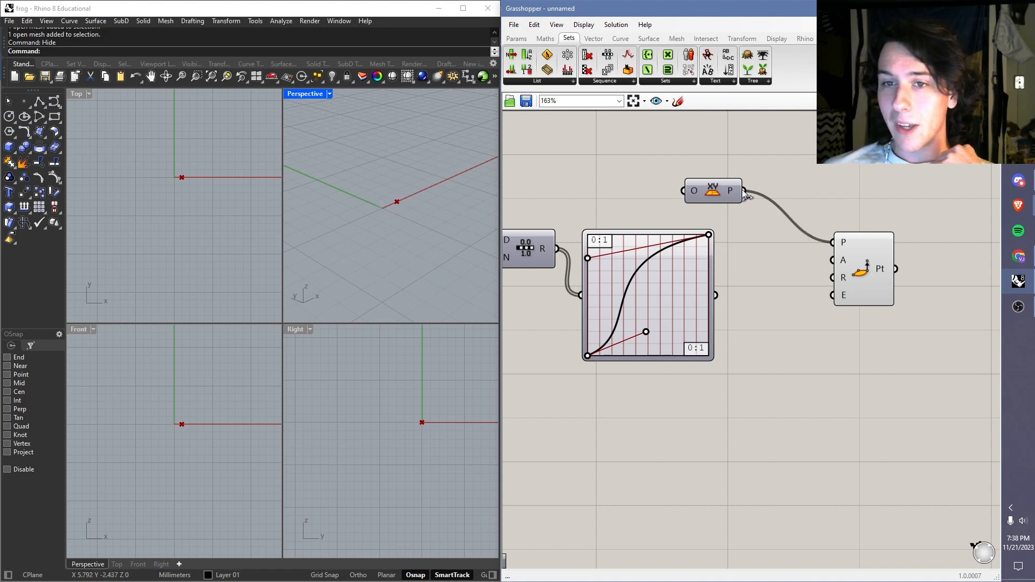
{"action": "left_click_drag", "start_coordinate": [726, 187], "coordinate": [798, 176]}
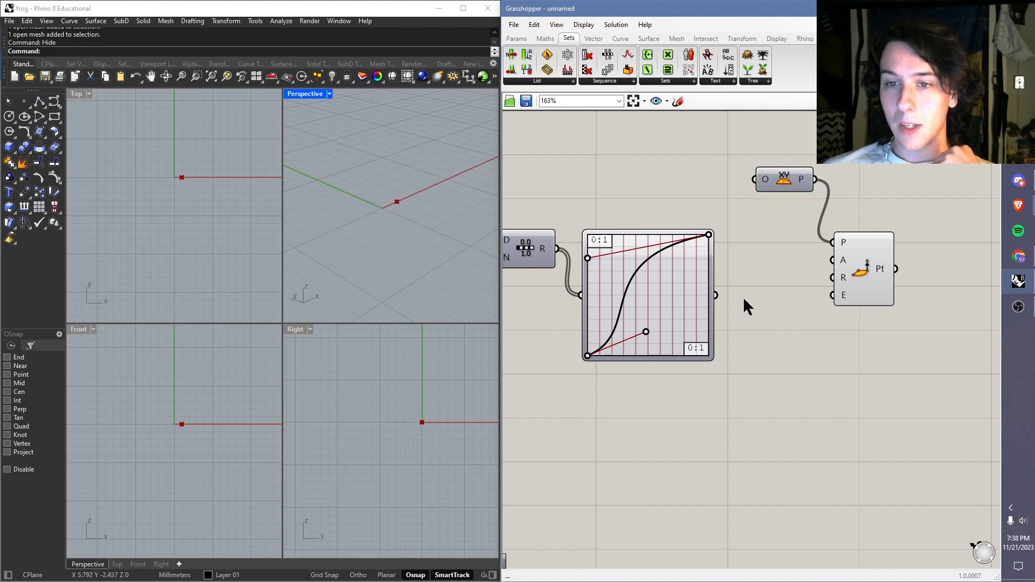
Step: Connect the Graph Mapper output to the E input of the Point Cylindrical component and inspect the generated points
{"action": "right_click_drag", "start_coordinate": [725, 288], "coordinate": [793, 298]}
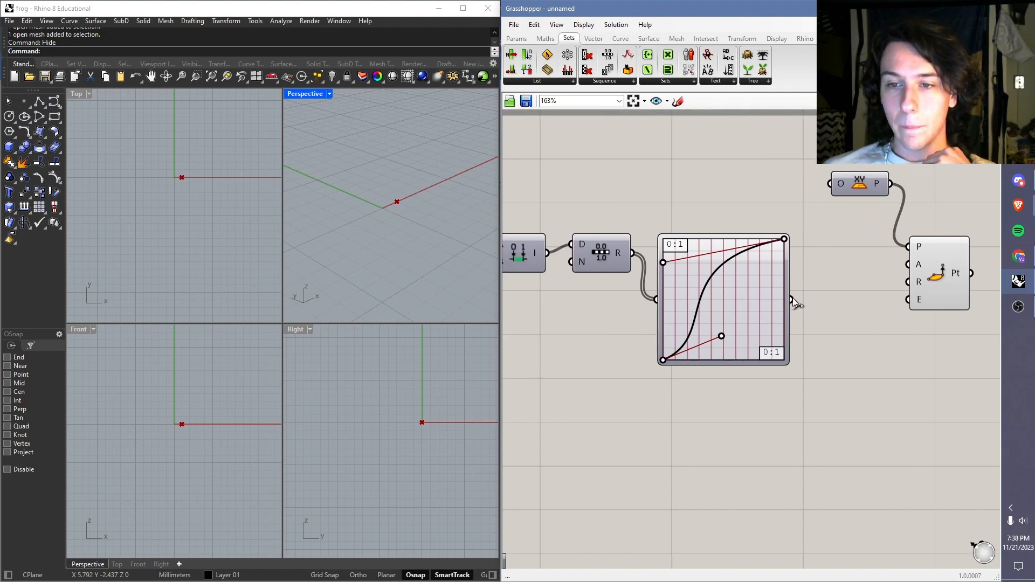
{"action": "left_click_drag", "start_coordinate": [793, 300], "coordinate": [915, 302]}
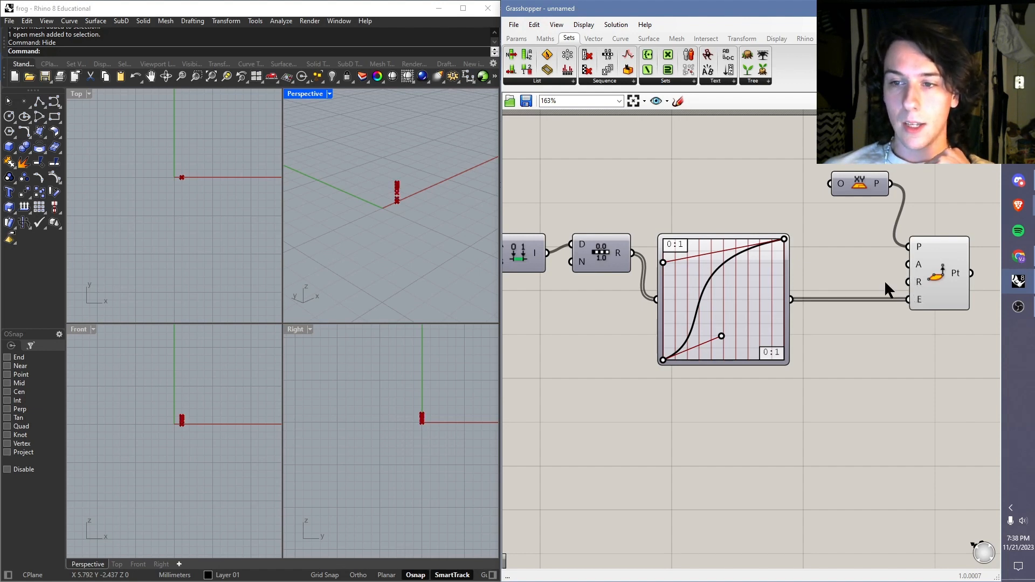
{"action": "mouse_move", "coordinate": [431, 204]}
{"action": "right_mouse_down"}
{"action": "mouse_move", "coordinate": [416, 212]}
{"action": "mouse_move", "coordinate": [386, 184]}
{"action": "mouse_move", "coordinate": [418, 204]}
{"action": "mouse_move", "coordinate": [424, 215]}
{"action": "mouse_move", "coordinate": [416, 213]}
{"action": "right_mouse_up"}
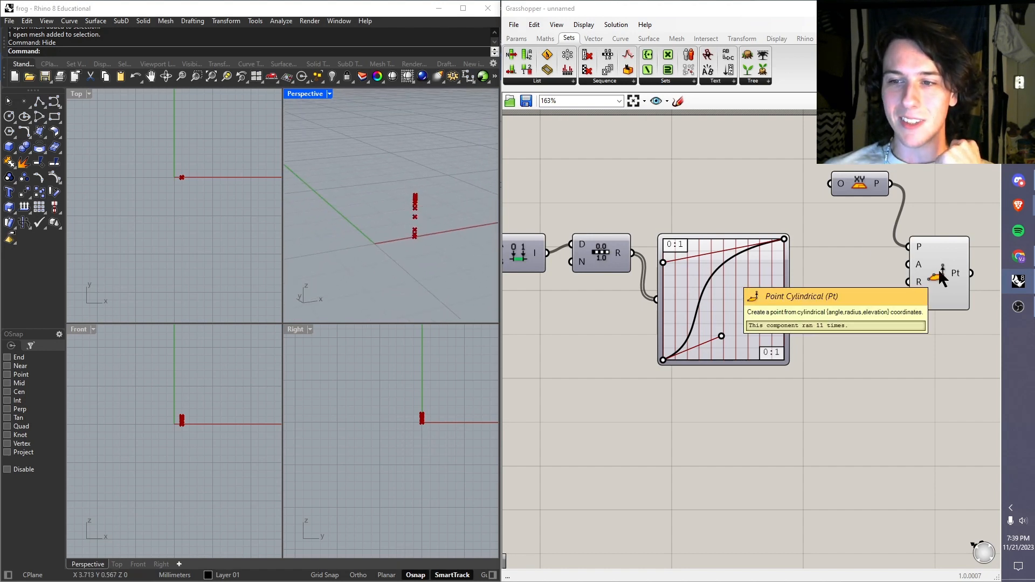
{"action": "mouse_move", "coordinate": [958, 273]}
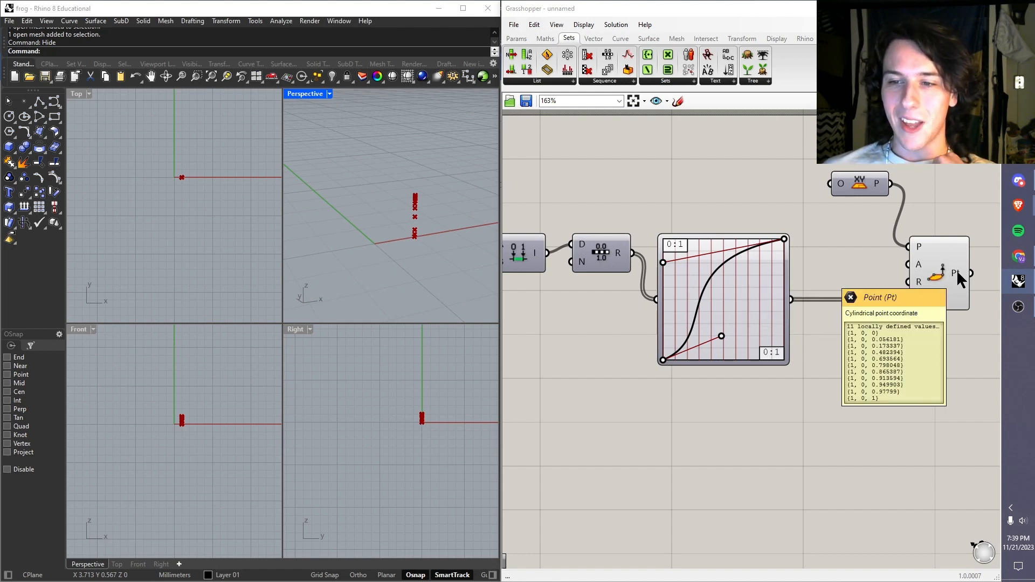
{"action": "mouse_move", "coordinate": [918, 272]}
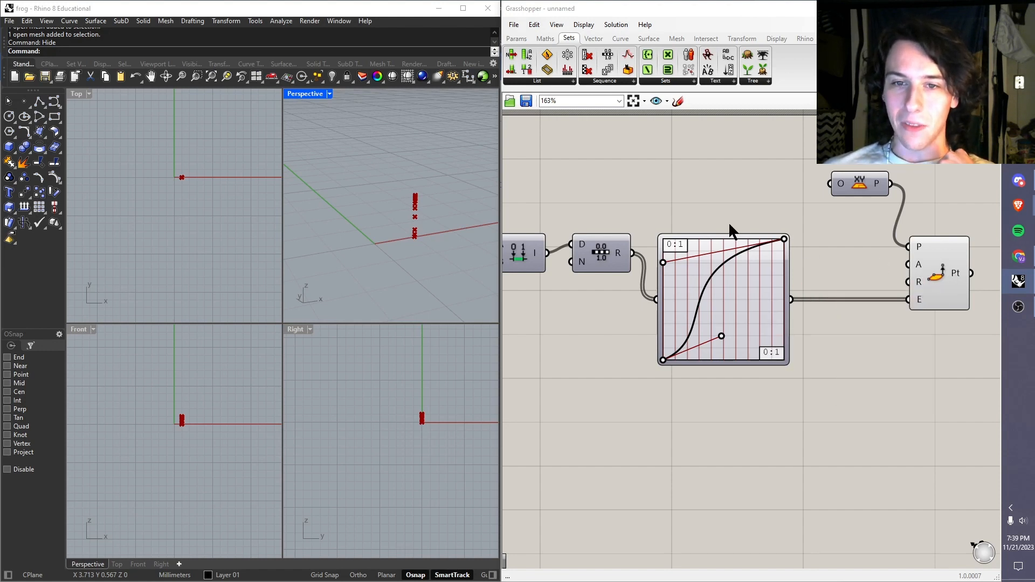
{"action": "right_click_drag", "start_coordinate": [639, 258], "coordinate": [665, 243]}
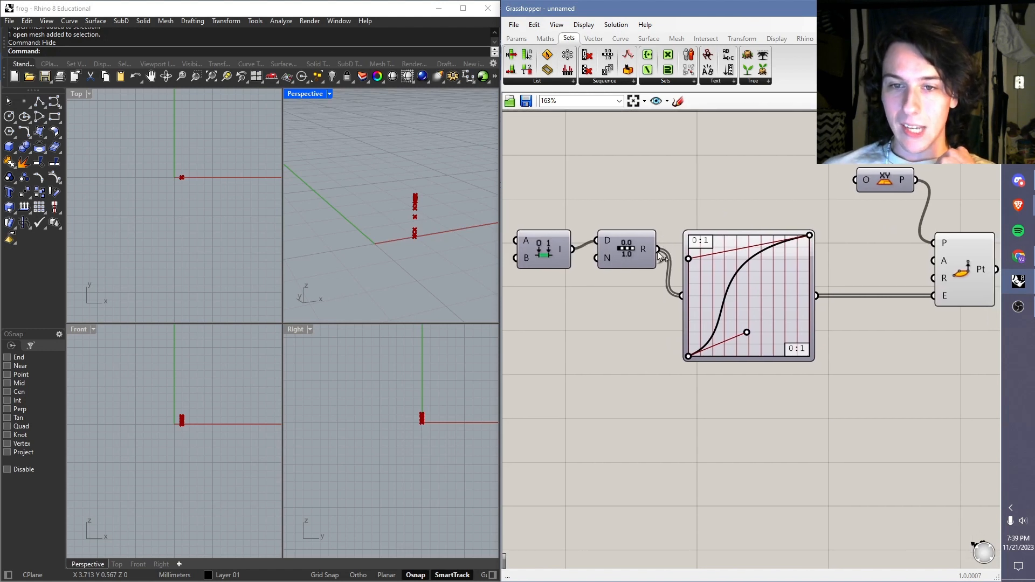
Step: Connect the Range output to the R input of the Point Cylindrical component and inspect the resulting points in the Perspective view
{"action": "left_click_drag", "start_coordinate": [663, 253], "coordinate": [937, 278]}
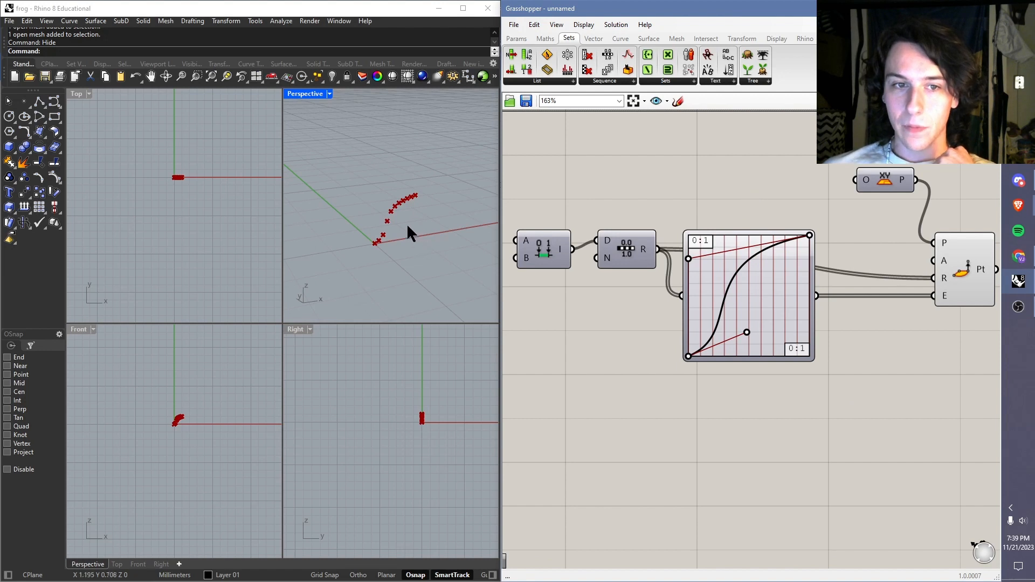
{"action": "mouse_move", "coordinate": [407, 226]}
{"action": "right_mouse_down"}
{"action": "mouse_move", "coordinate": [447, 218]}
{"action": "mouse_move", "coordinate": [340, 214]}
{"action": "mouse_move", "coordinate": [360, 229]}
{"action": "mouse_move", "coordinate": [450, 202]}
{"action": "mouse_move", "coordinate": [402, 220]}
{"action": "right_mouse_up"}
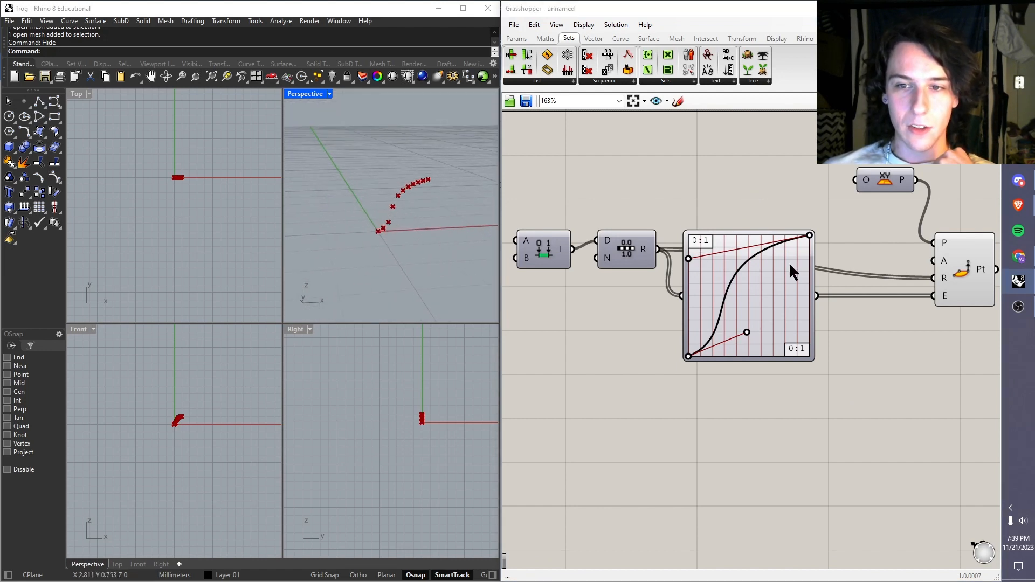
{"action": "left_click", "coordinate": [760, 277]}
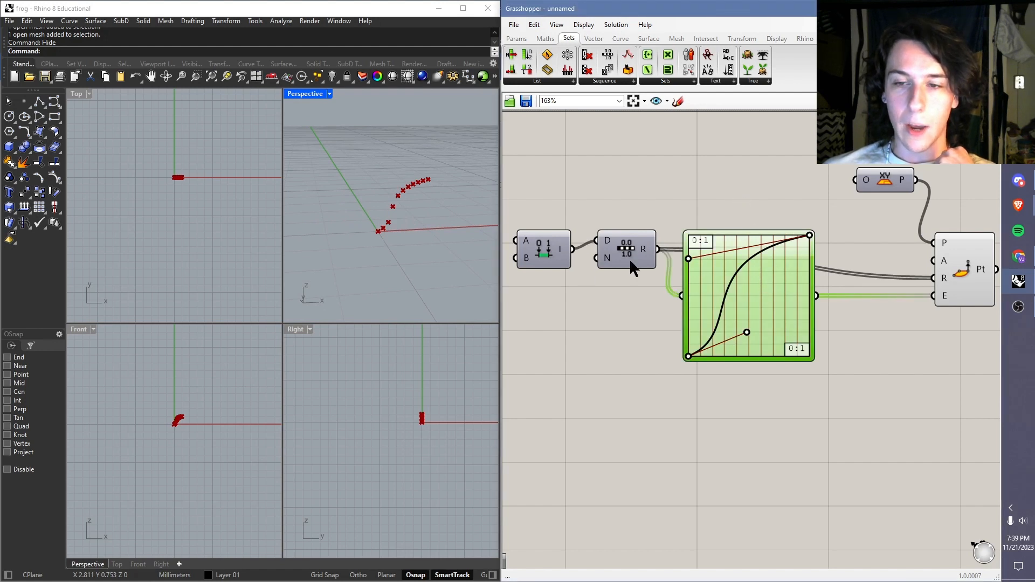
{"action": "left_click", "coordinate": [613, 172]}
{"action": "mouse_move", "coordinate": [427, 213]}
{"action": "right_mouse_down"}
{"action": "mouse_move", "coordinate": [403, 203]}
{"action": "mouse_move", "coordinate": [420, 205]}
{"action": "right_mouse_up"}
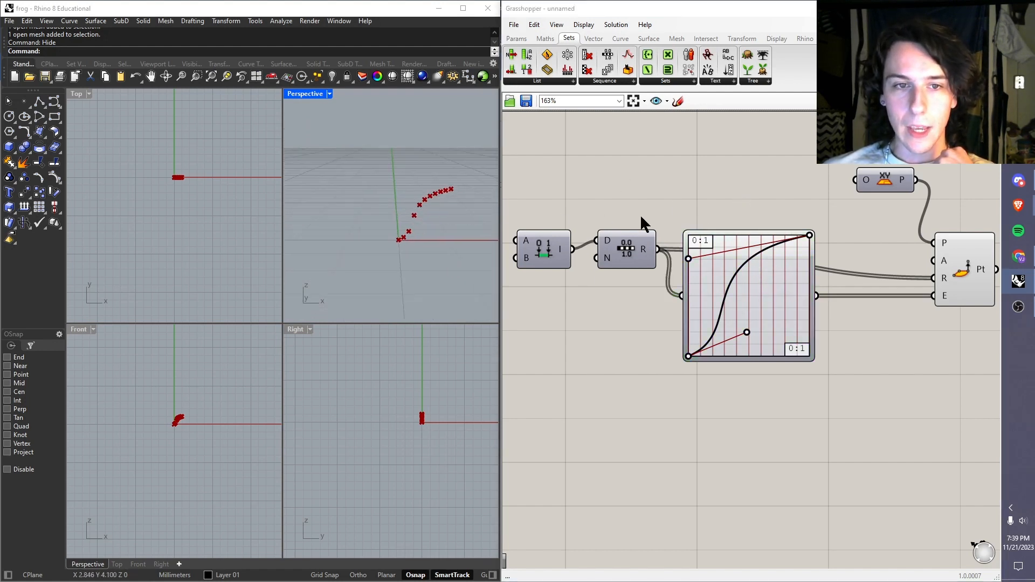
Step: Shift the Graph Mapper curve's upper Bezier handle slightly up and inward, and check the points in the Perspective view
{"action": "mouse_move", "coordinate": [690, 259]}
{"action": "left_mouse_down"}
{"action": "mouse_move", "coordinate": [742, 307]}
{"action": "mouse_move", "coordinate": [774, 307]}
{"action": "mouse_move", "coordinate": [726, 225]}
{"action": "mouse_move", "coordinate": [824, 280]}
{"action": "mouse_move", "coordinate": [795, 378]}
{"action": "mouse_move", "coordinate": [713, 267]}
{"action": "mouse_move", "coordinate": [729, 338]}
{"action": "mouse_move", "coordinate": [698, 247]}
{"action": "left_mouse_up"}
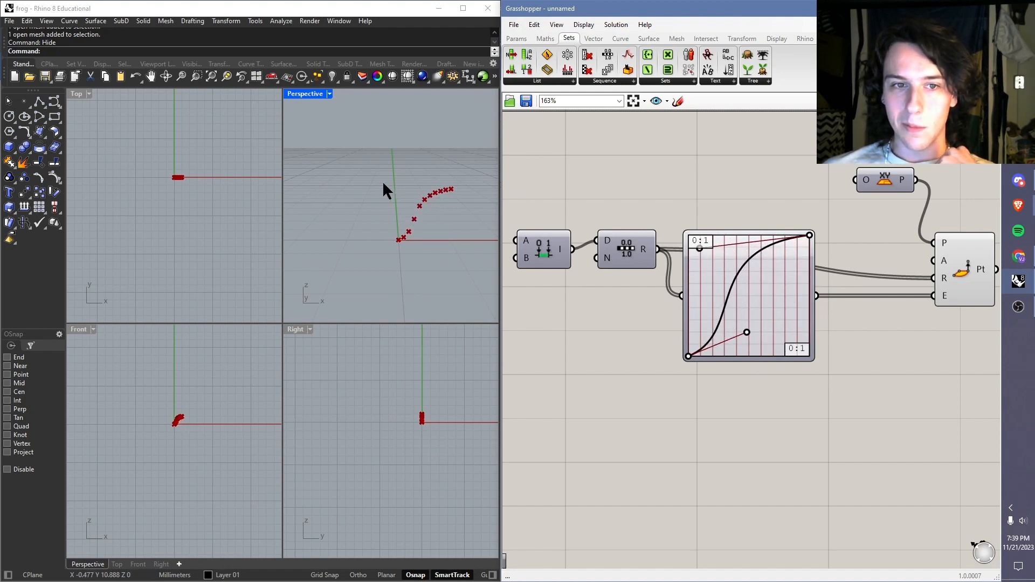
{"action": "right_click_drag", "start_coordinate": [383, 180], "coordinate": [423, 212]}
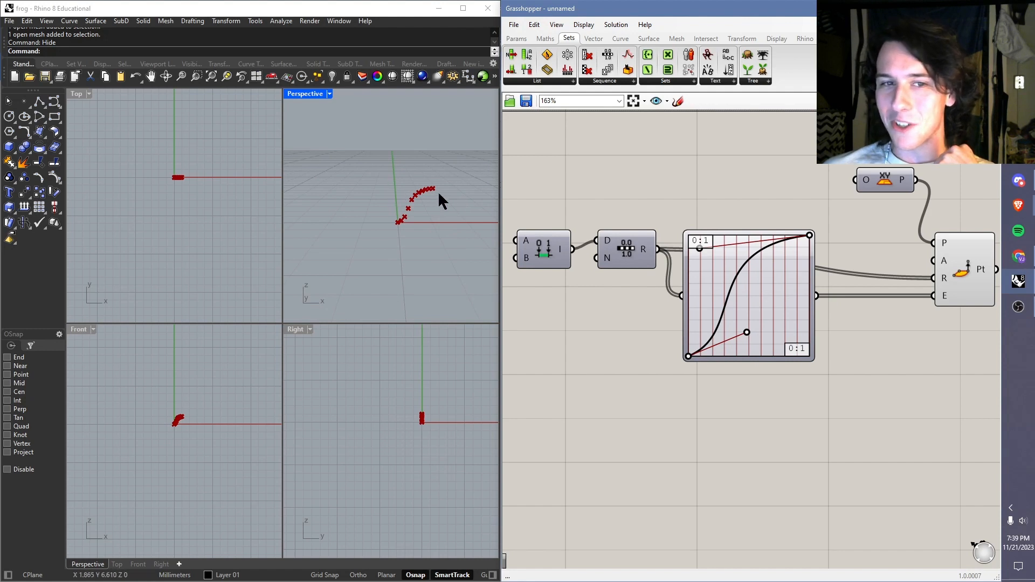
{"action": "mouse_move", "coordinate": [698, 243]}
{"action": "left_mouse_down"}
{"action": "mouse_move", "coordinate": [715, 270]}
{"action": "mouse_move", "coordinate": [700, 248]}
{"action": "left_mouse_up"}
{"action": "mouse_move", "coordinate": [374, 167]}
{"action": "right_mouse_down"}
{"action": "mouse_move", "coordinate": [414, 193]}
{"action": "mouse_move", "coordinate": [389, 200]}
{"action": "mouse_move", "coordinate": [394, 171]}
{"action": "right_mouse_up"}
Step: Add an Interpolate curve component beside the Point Cylindrical component and align it with that component
{"action": "right_click_drag", "start_coordinate": [822, 214], "coordinate": [746, 201]}
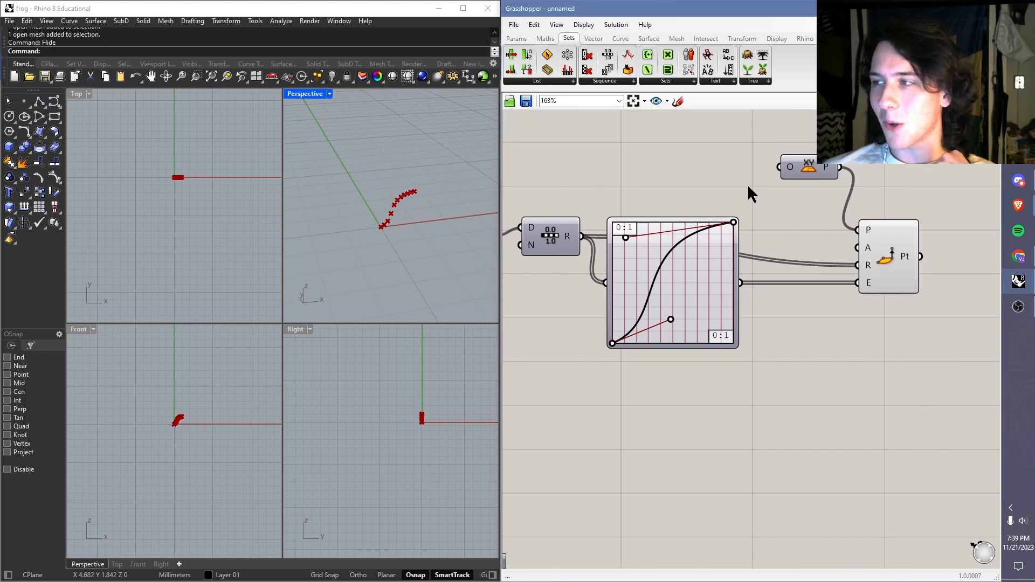
{"action": "right_click_drag", "start_coordinate": [840, 174], "coordinate": [772, 193]}
{"action": "double_click", "coordinate": [819, 251]}
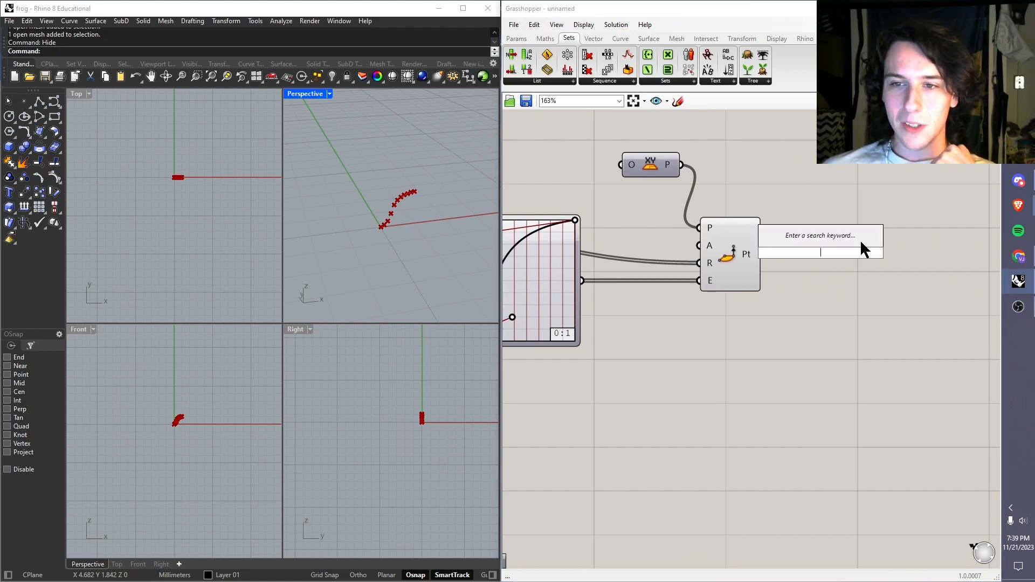
{"action": "type", "text": "inter"}
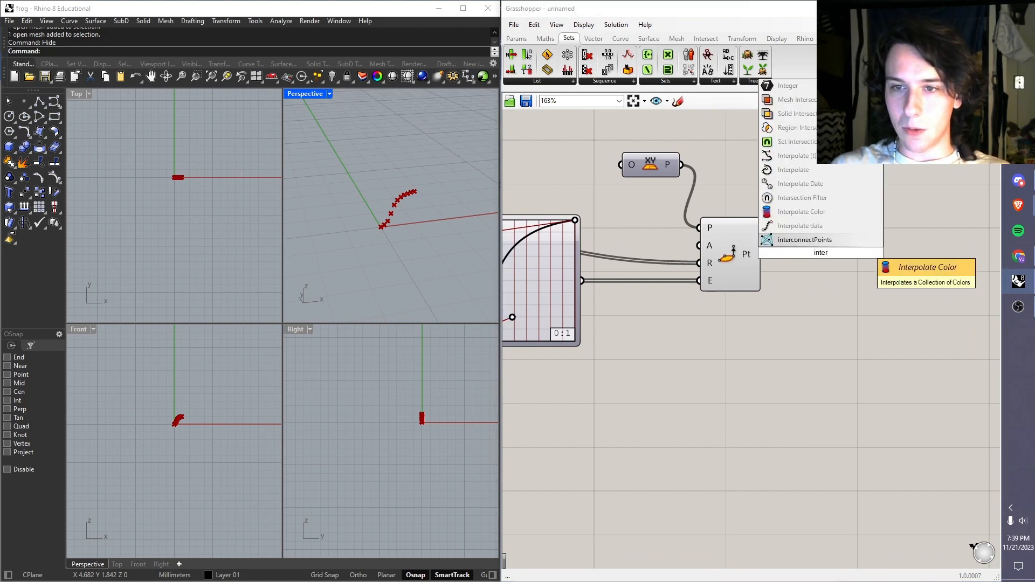
{"action": "type", "text": "polate cur"}
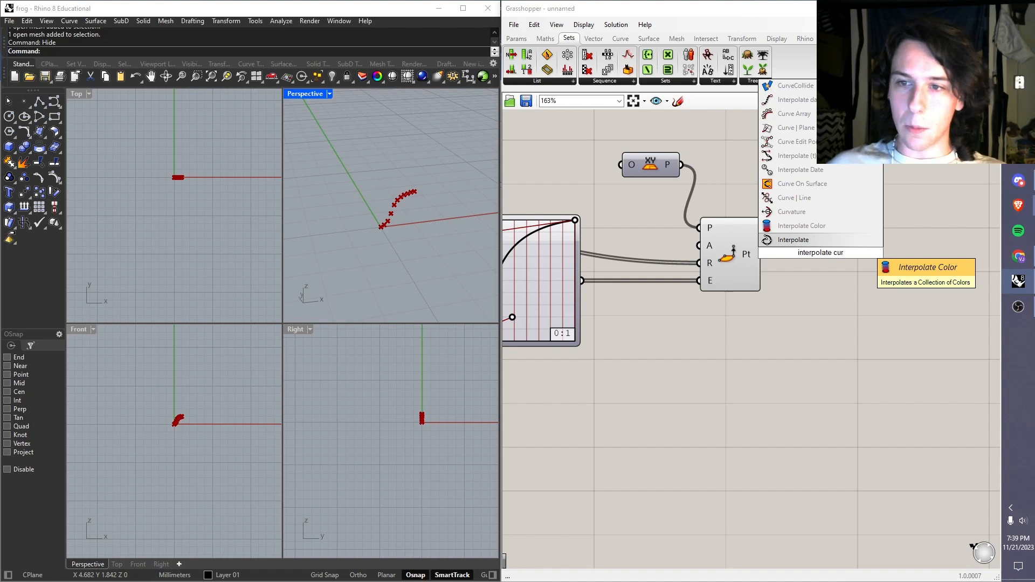
{"action": "left_click", "coordinate": [841, 238]}
{"action": "left_click_drag", "start_coordinate": [809, 259], "coordinate": [829, 263]}
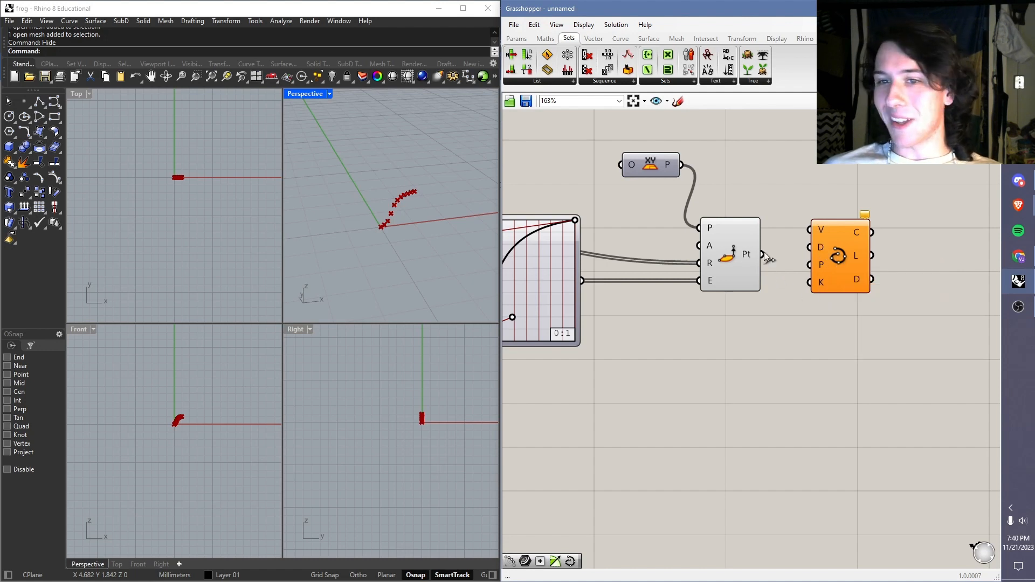
Step: Connect the Point Cylindrical Pt output to the V input of Interpolate and inspect the resulting curve
{"action": "left_click_drag", "start_coordinate": [766, 255], "coordinate": [812, 232]}
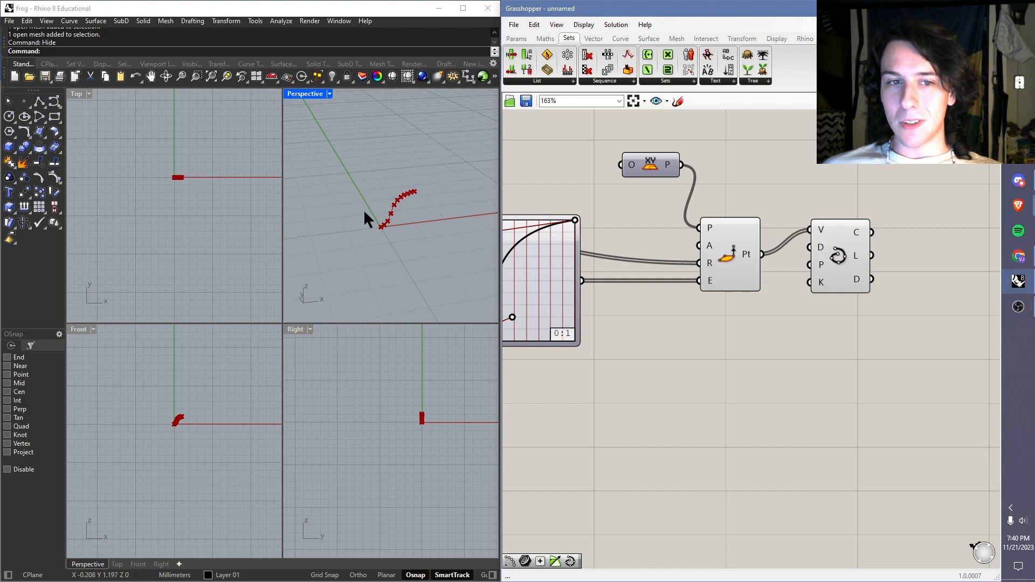
{"action": "scroll", "coordinate": [372, 210], "scroll_direction": "up", "scroll_amount": 5}
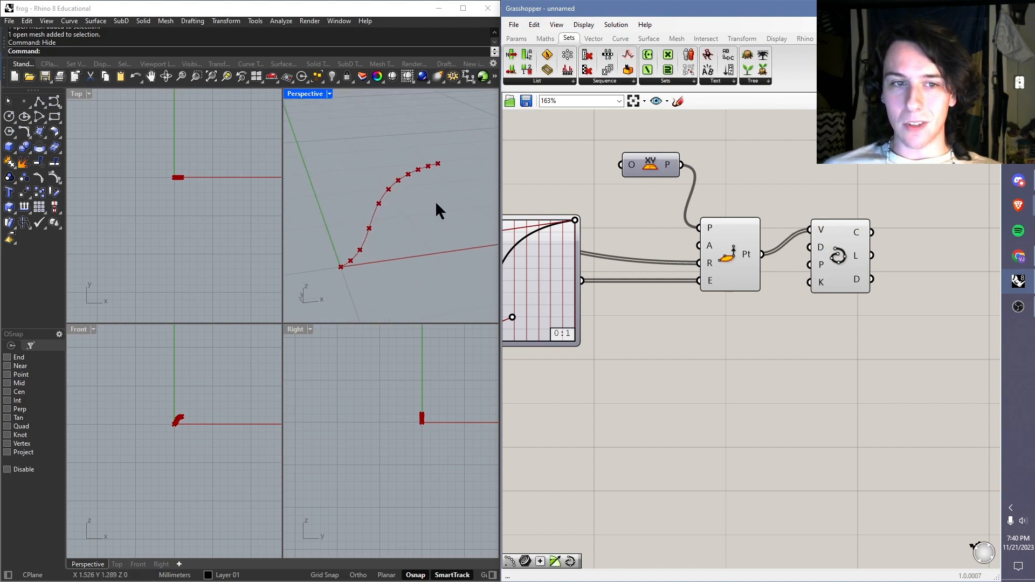
{"action": "mouse_move", "coordinate": [435, 201]}
{"action": "right_mouse_down"}
{"action": "mouse_move", "coordinate": [396, 190]}
{"action": "mouse_move", "coordinate": [447, 211]}
{"action": "right_mouse_up"}
{"action": "left_click", "coordinate": [839, 255]}
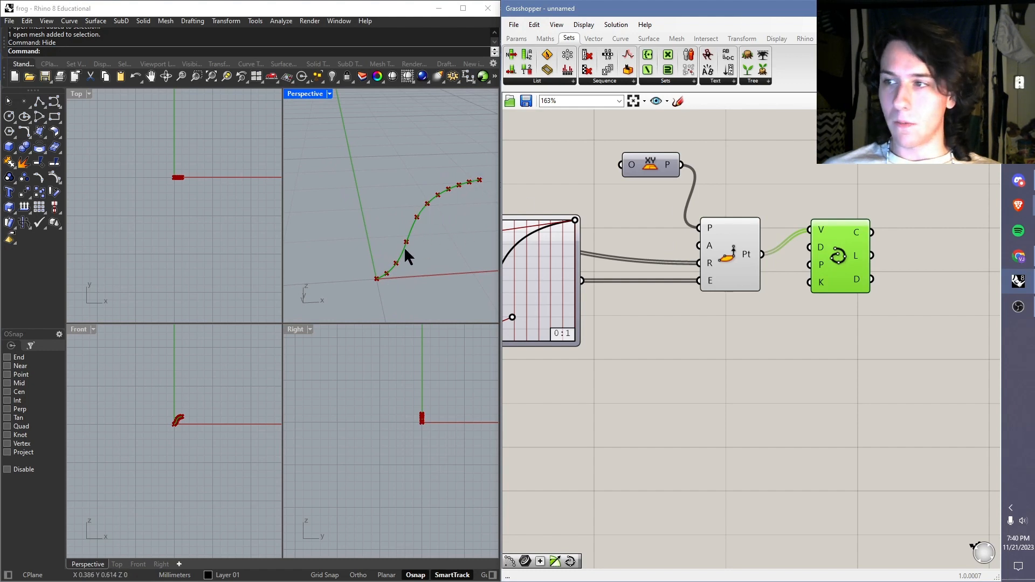
{"action": "left_click", "coordinate": [774, 181]}
Step: Add a Polar Array component after the Interpolate component and place it close beside it
{"action": "scroll", "coordinate": [572, 183], "scroll_direction": "down", "scroll_amount": 4}
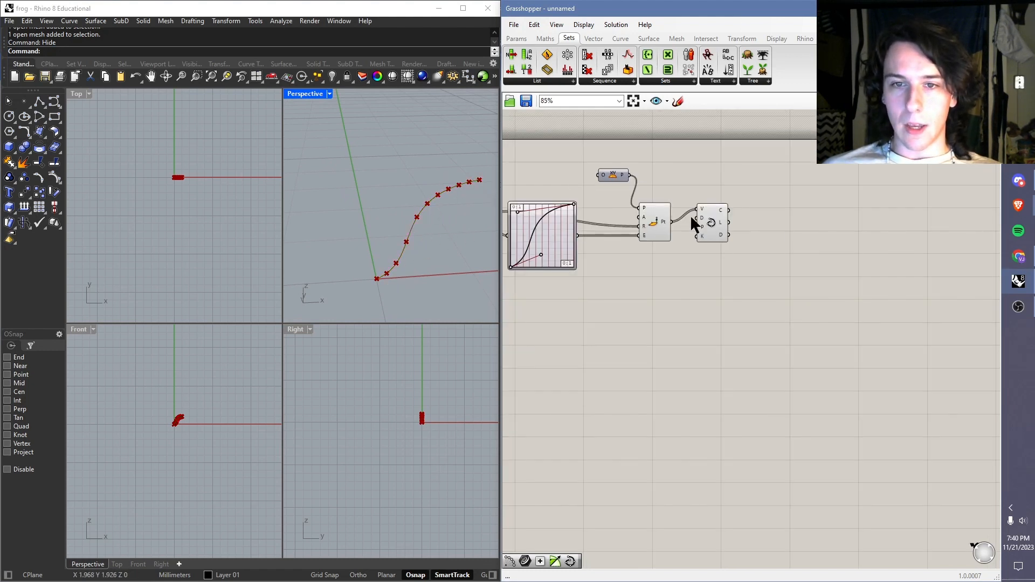
{"action": "scroll", "coordinate": [775, 219], "scroll_direction": "up", "scroll_amount": 3}
{"action": "right_click_drag", "start_coordinate": [703, 183], "coordinate": [737, 198]}
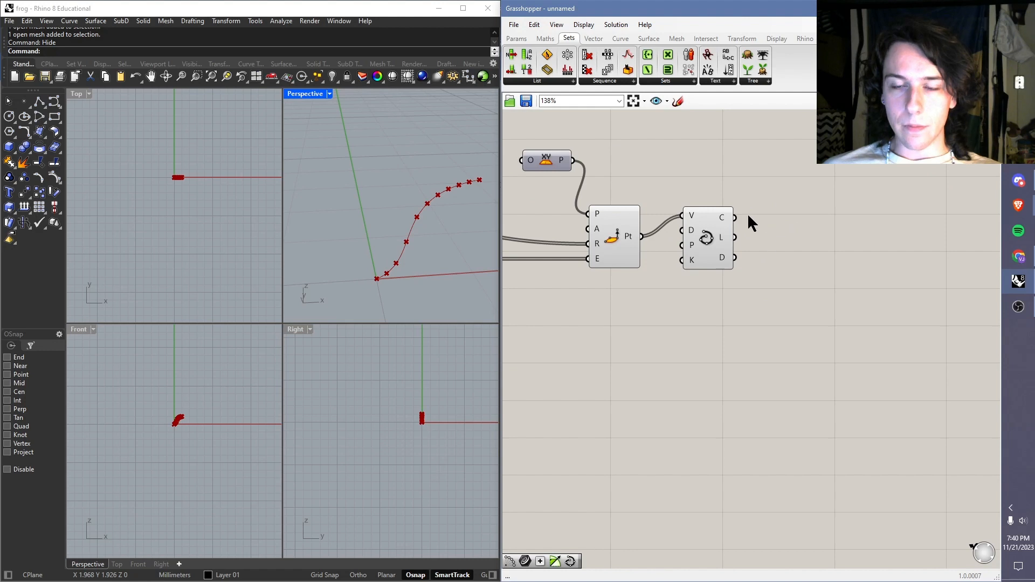
{"action": "scroll", "coordinate": [619, 197], "scroll_direction": "down", "scroll_amount": 3}
{"action": "scroll", "coordinate": [447, 234], "scroll_direction": "down", "scroll_amount": 4}
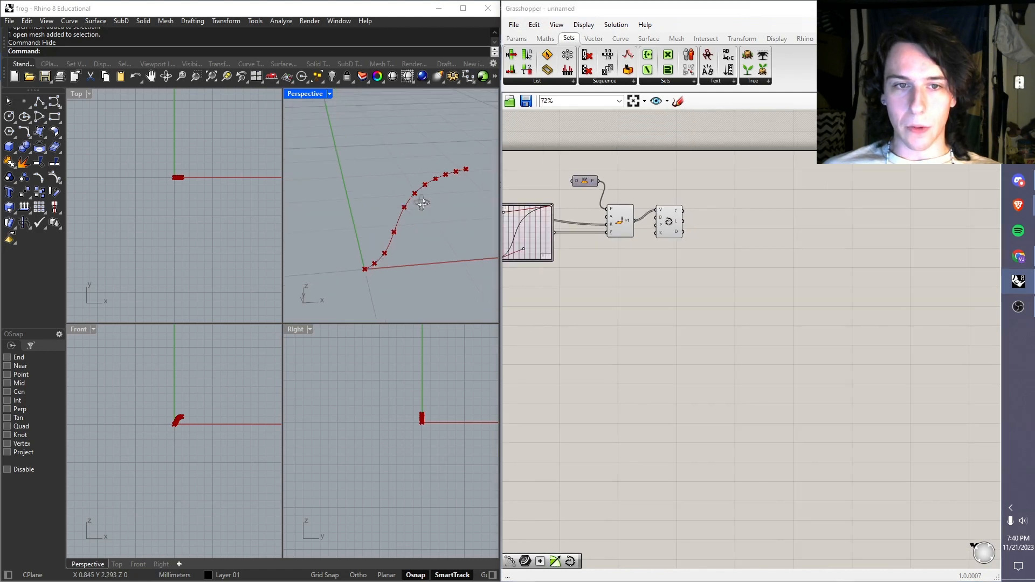
{"action": "scroll", "coordinate": [407, 230], "scroll_direction": "up", "scroll_amount": 3}
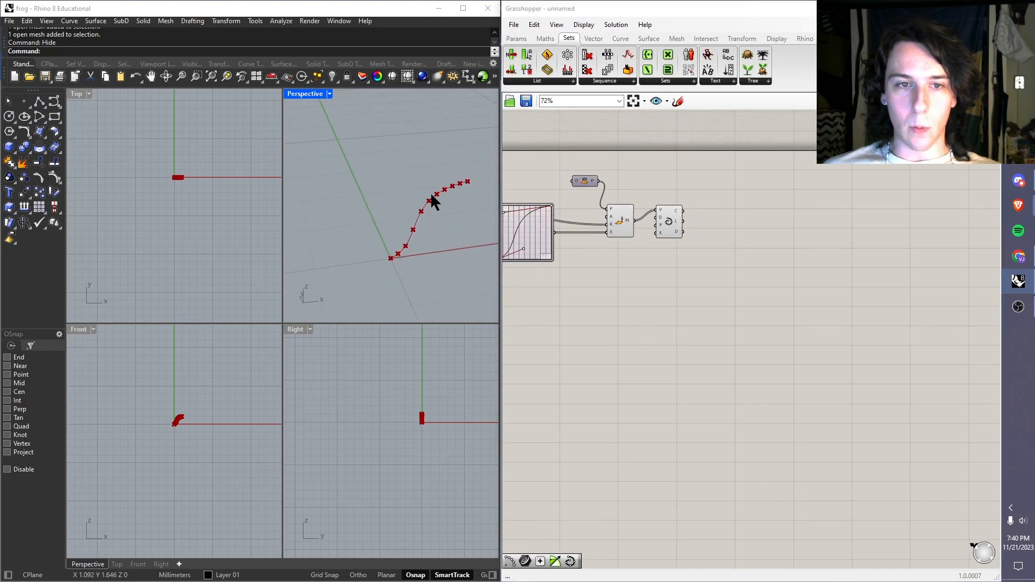
{"action": "double_click", "coordinate": [735, 209]}
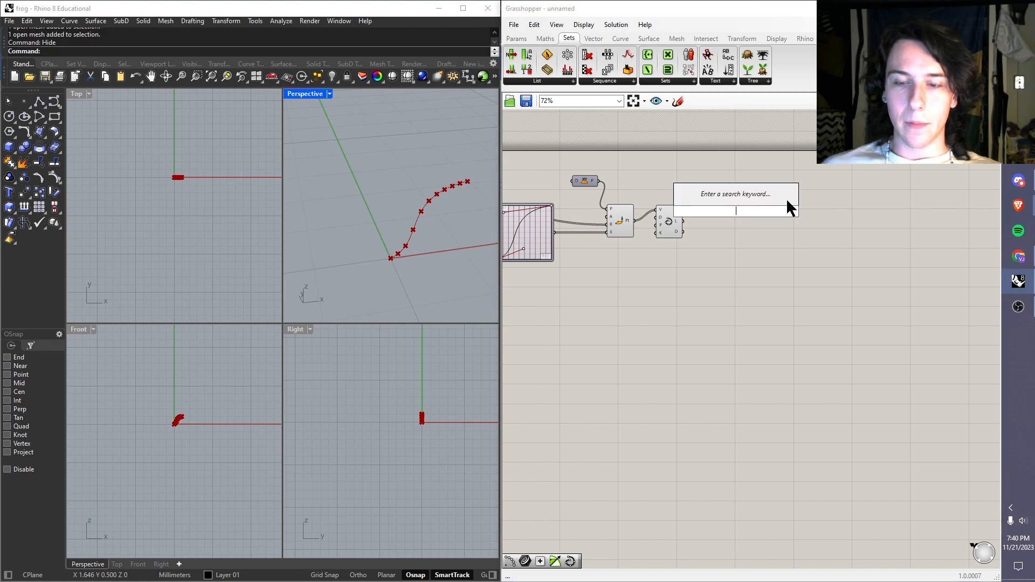
{"action": "type", "text": "polar"}
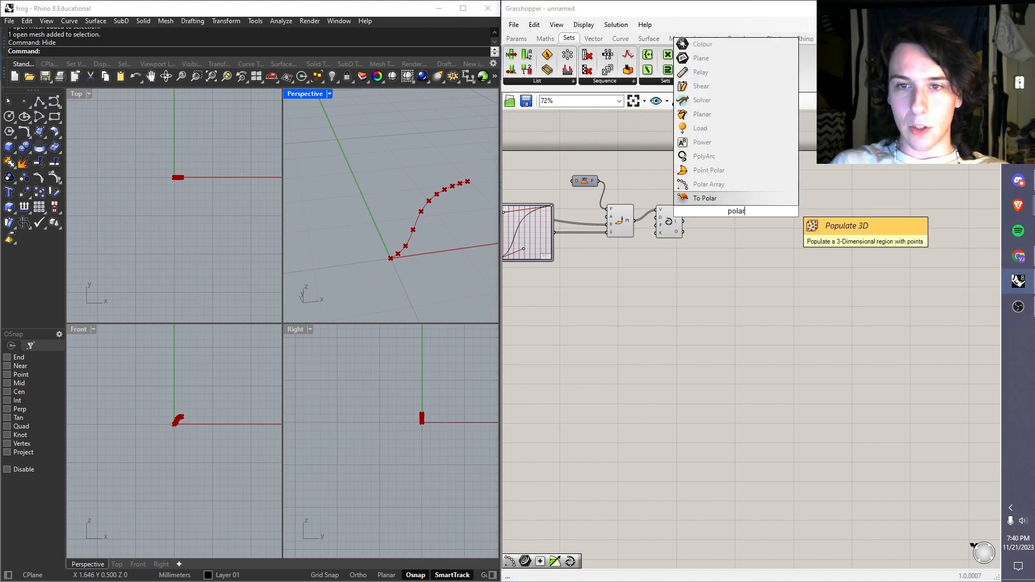
{"action": "left_click", "coordinate": [785, 198]}
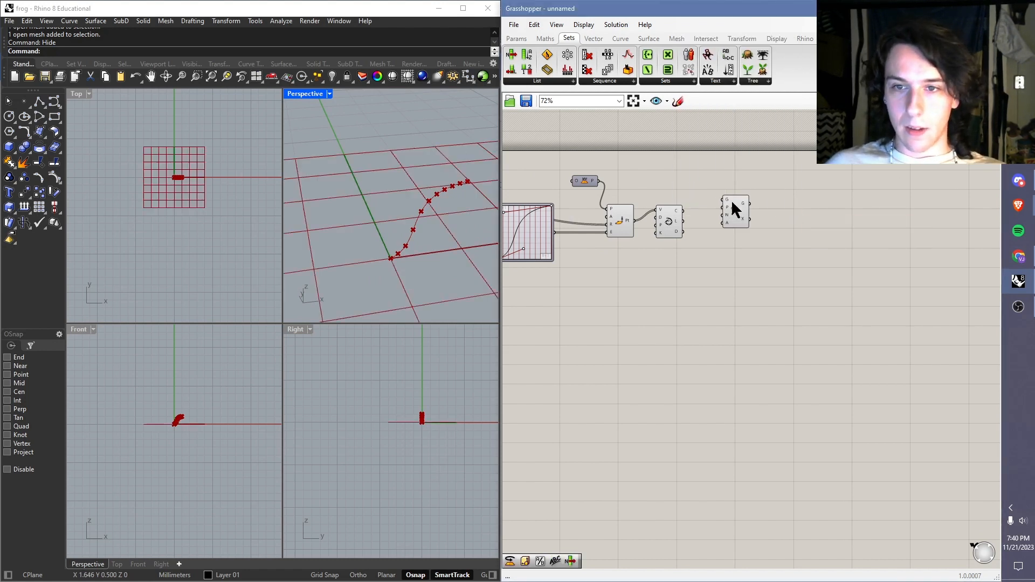
{"action": "left_click_drag", "start_coordinate": [731, 200], "coordinate": [719, 215]}
{"action": "scroll", "coordinate": [406, 204], "scroll_direction": "down", "scroll_amount": 12}
{"action": "scroll", "coordinate": [390, 209], "scroll_direction": "up", "scroll_amount": 4}
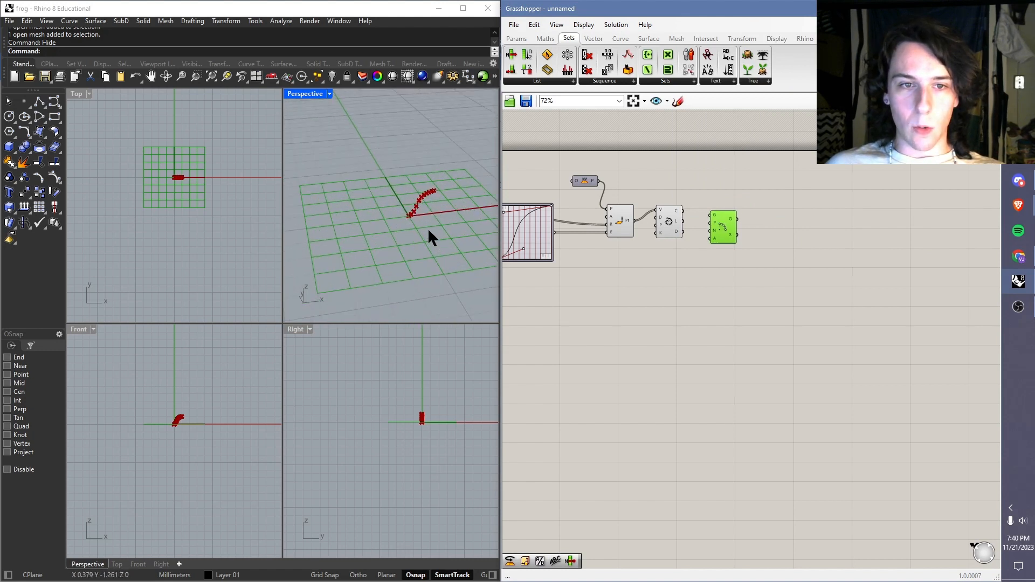
Step: Connect the XY Plane output to the P input of Polar Array and line Polar Array up with the Interpolate component
{"action": "left_click", "coordinate": [617, 183]}
{"action": "left_click_drag", "start_coordinate": [596, 180], "coordinate": [658, 211]}
{"action": "scroll", "coordinate": [409, 197], "scroll_direction": "up", "scroll_amount": 2}
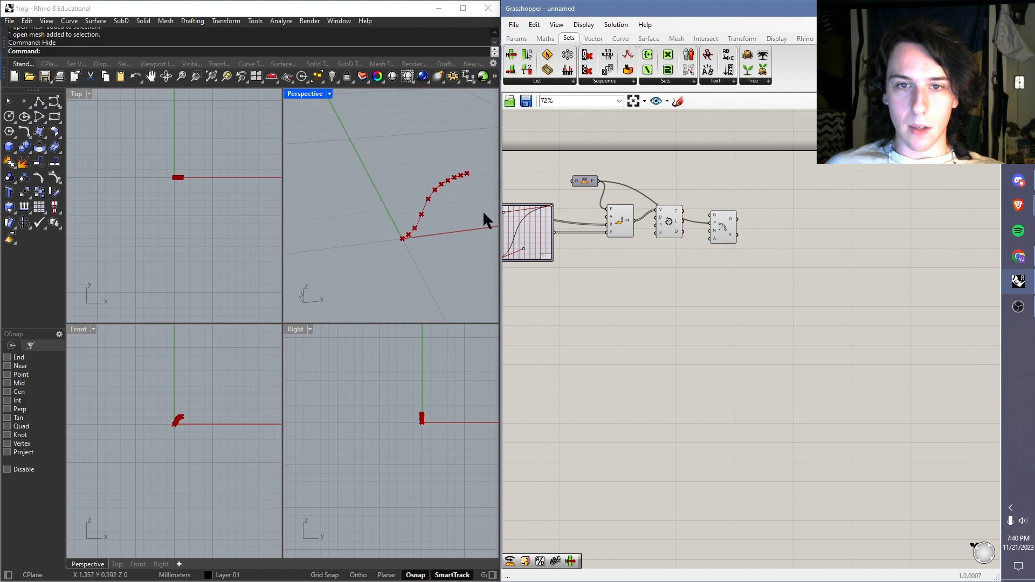
{"action": "scroll", "coordinate": [580, 184], "scroll_direction": "up", "scroll_amount": 3}
{"action": "right_click_drag", "start_coordinate": [728, 193], "coordinate": [685, 180]}
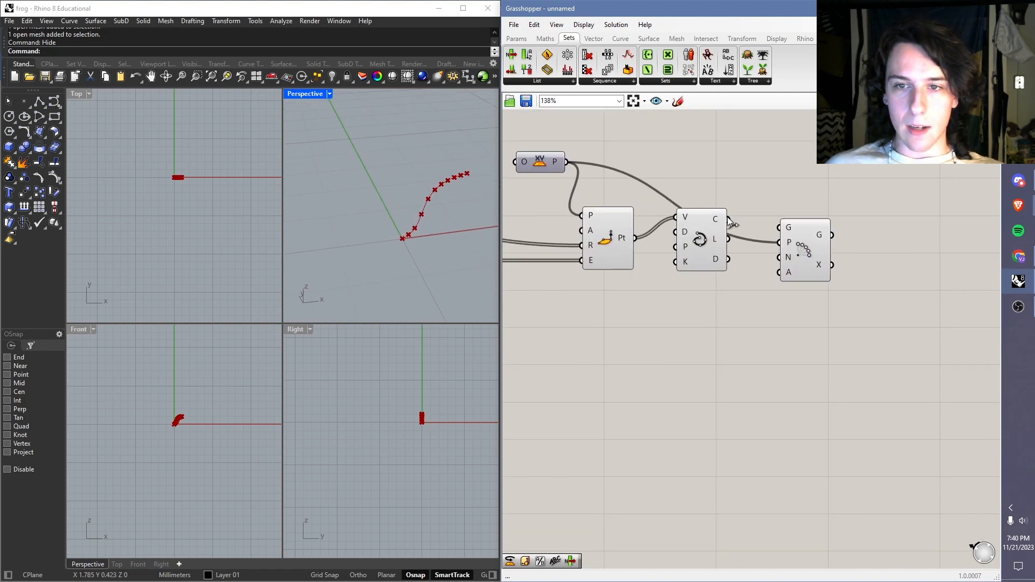
{"action": "left_click_drag", "start_coordinate": [729, 220], "coordinate": [799, 216]}
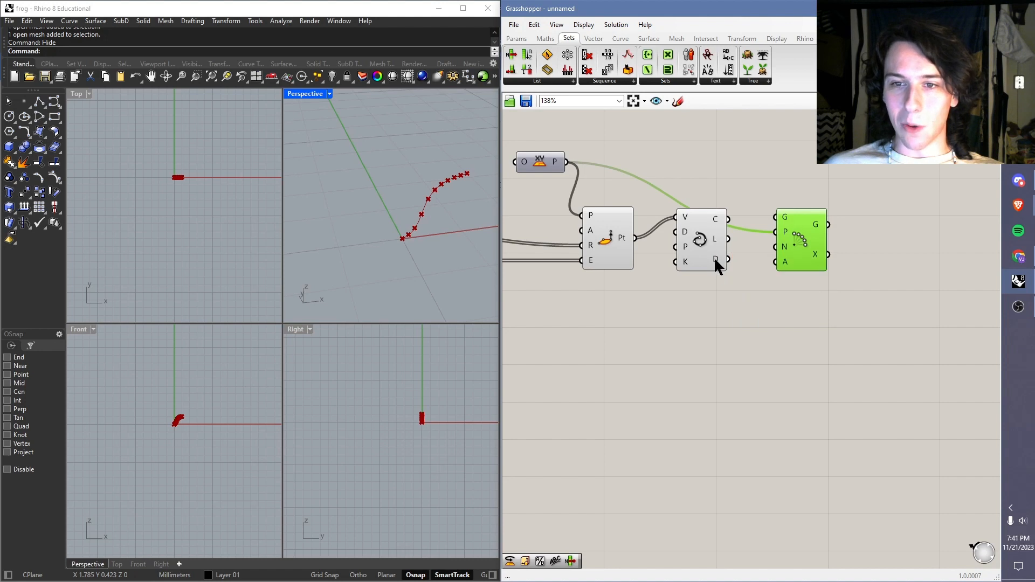
{"action": "left_click", "coordinate": [728, 185]}
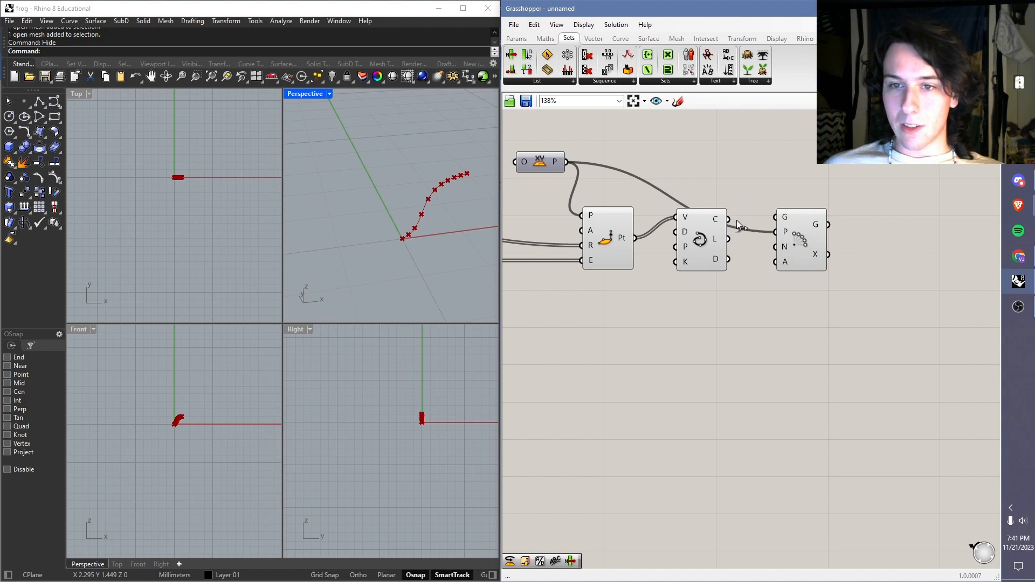
Step: Connect the Interpolate C output to the G input of Polar Array and move Polar Array slightly farther from Interpolate
{"action": "left_click_drag", "start_coordinate": [739, 226], "coordinate": [765, 220]}
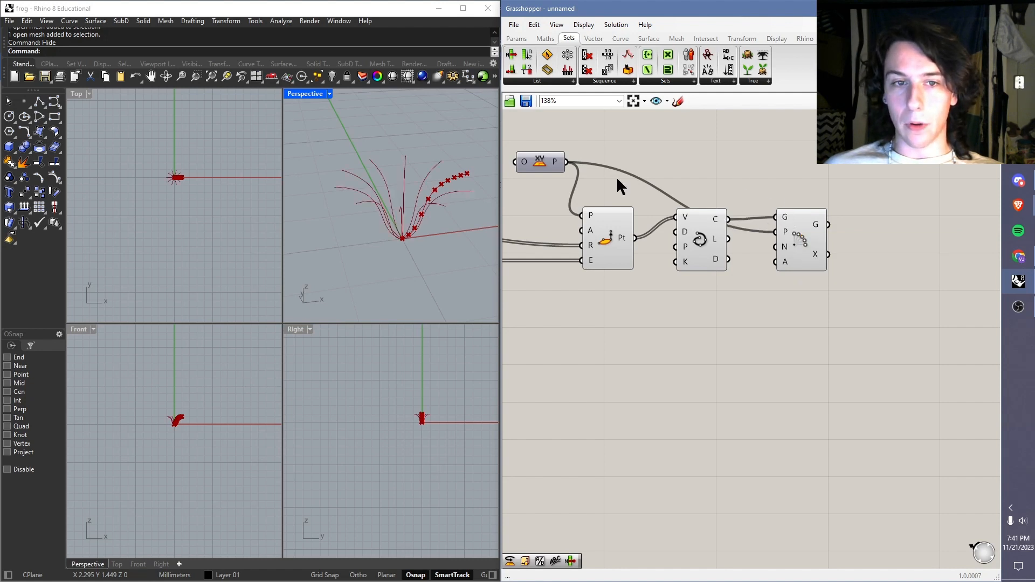
{"action": "scroll", "coordinate": [417, 213], "scroll_direction": "down", "scroll_amount": 5}
{"action": "scroll", "coordinate": [424, 214], "scroll_direction": "up", "scroll_amount": 6}
{"action": "right_click_drag", "start_coordinate": [431, 200], "coordinate": [423, 221]}
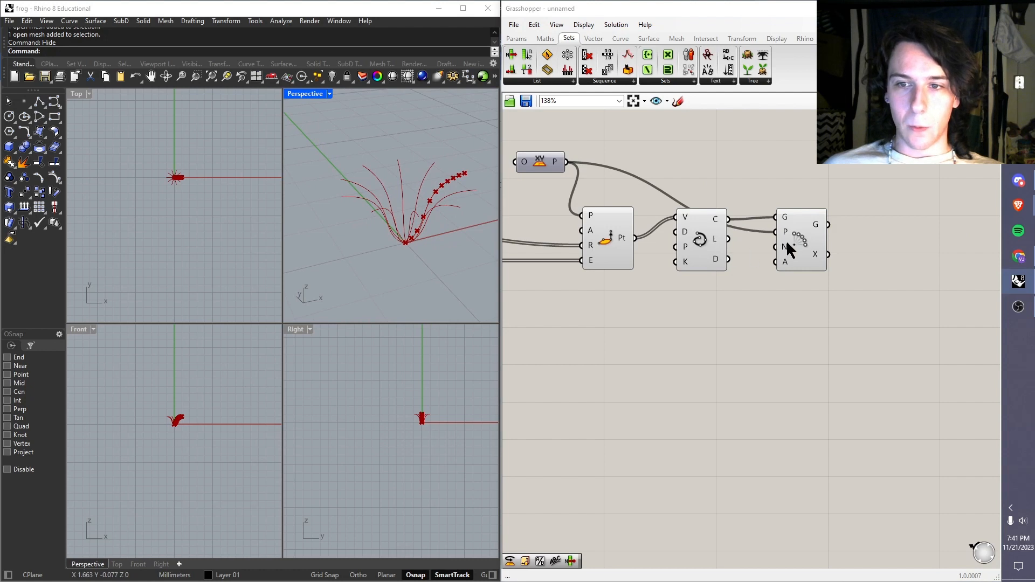
{"action": "left_click_drag", "start_coordinate": [788, 245], "coordinate": [816, 247]}
Step: Examine the polar-arrayed profile curves in the Perspective view from several angles and distances
{"action": "right_click_drag", "start_coordinate": [384, 209], "coordinate": [429, 257]}
{"action": "scroll", "coordinate": [432, 239], "scroll_direction": "down", "scroll_amount": 6}
{"action": "scroll", "coordinate": [404, 225], "scroll_direction": "up", "scroll_amount": 6}
{"action": "left_click", "coordinate": [647, 259]}
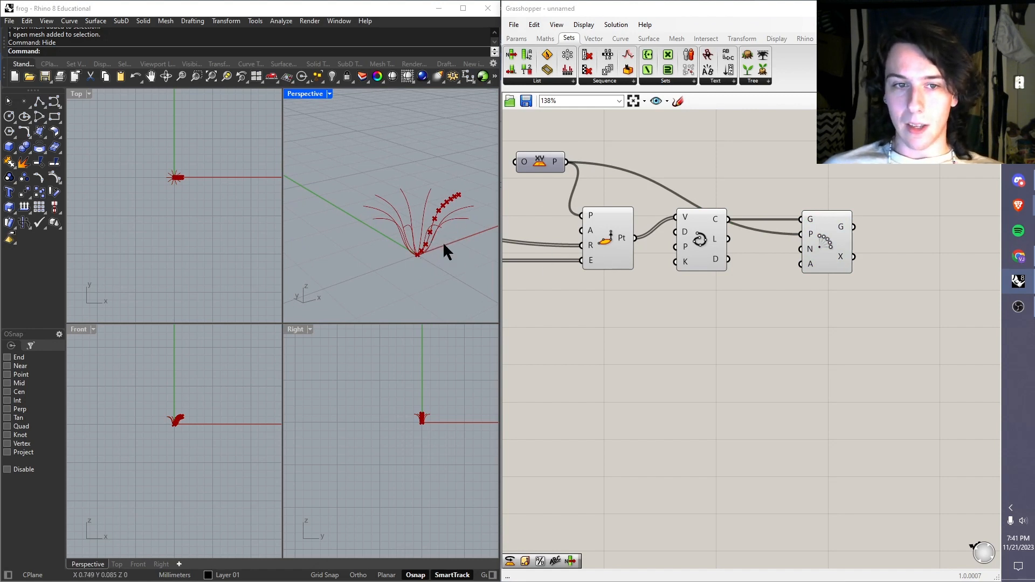
{"action": "right_click_drag", "start_coordinate": [446, 247], "coordinate": [410, 247]}
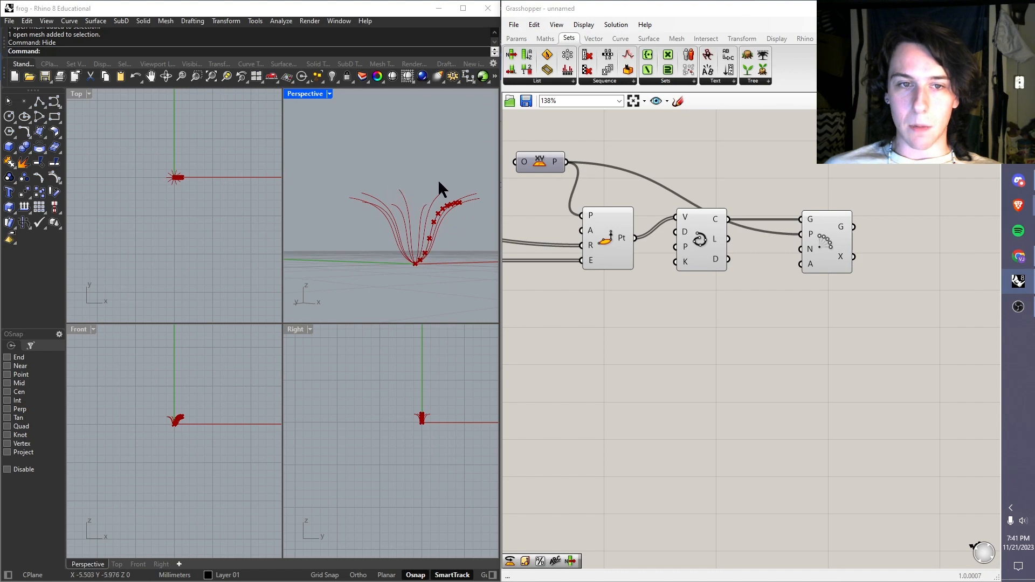
{"action": "scroll", "coordinate": [426, 258], "scroll_direction": "down", "scroll_amount": 5}
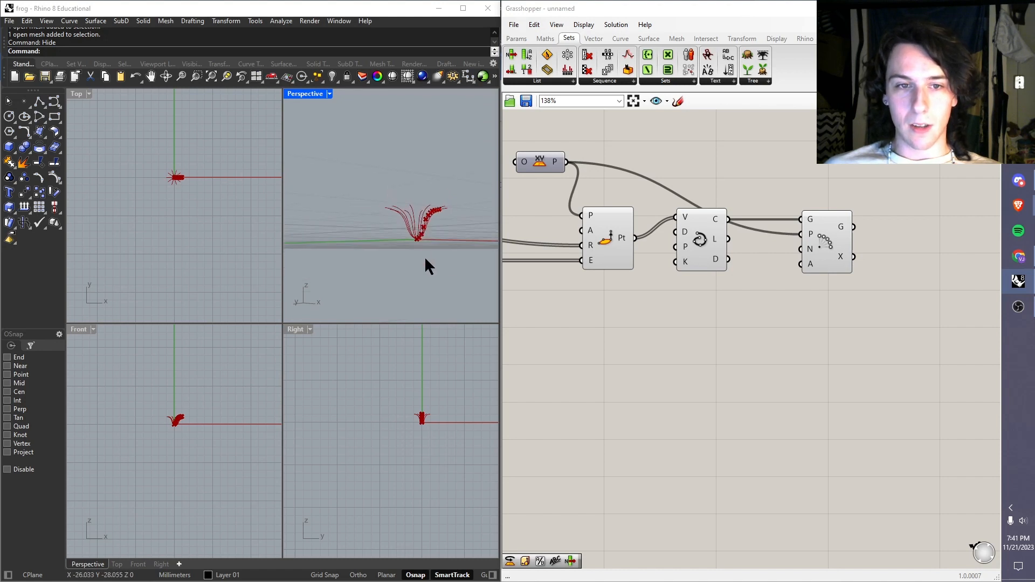
{"action": "scroll", "coordinate": [445, 274], "scroll_direction": "up", "scroll_amount": 5}
{"action": "right_click_drag", "start_coordinate": [445, 279], "coordinate": [451, 316]}
{"action": "scroll", "coordinate": [558, 281], "scroll_direction": "down", "scroll_amount": 3}
{"action": "scroll", "coordinate": [522, 269], "scroll_direction": "up", "scroll_amount": 3}
{"action": "right_click_drag", "start_coordinate": [575, 259], "coordinate": [629, 223]}
{"action": "scroll", "coordinate": [430, 260], "scroll_direction": "down", "scroll_amount": 2}
{"action": "scroll", "coordinate": [453, 253], "scroll_direction": "up", "scroll_amount": 3}
{"action": "right_click_drag", "start_coordinate": [452, 251], "coordinate": [441, 283]}
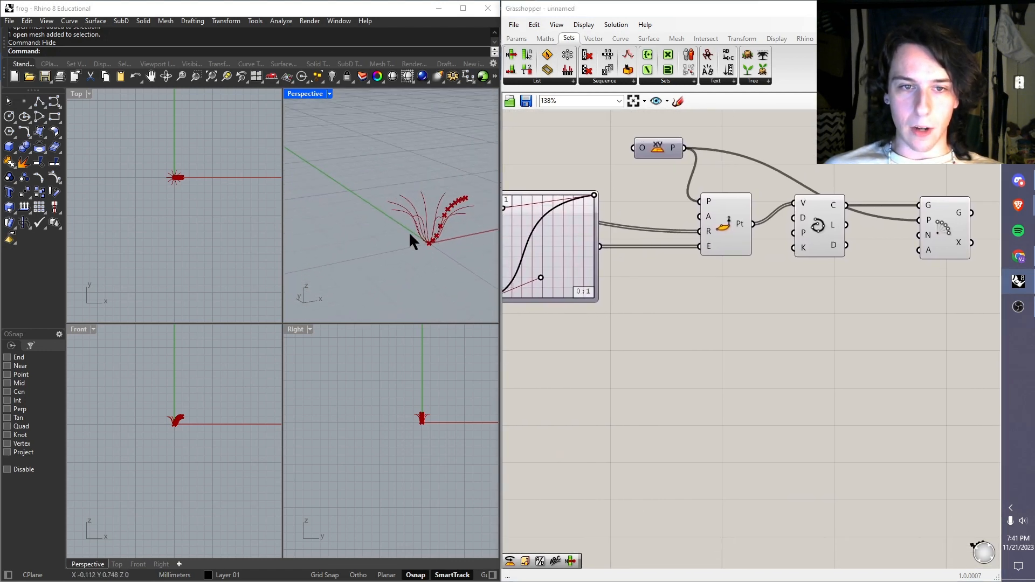
Step: Turn off the preview of the cylindrical point component and the Interpolate component together
{"action": "left_click_drag", "start_coordinate": [840, 169], "coordinate": [730, 237]}
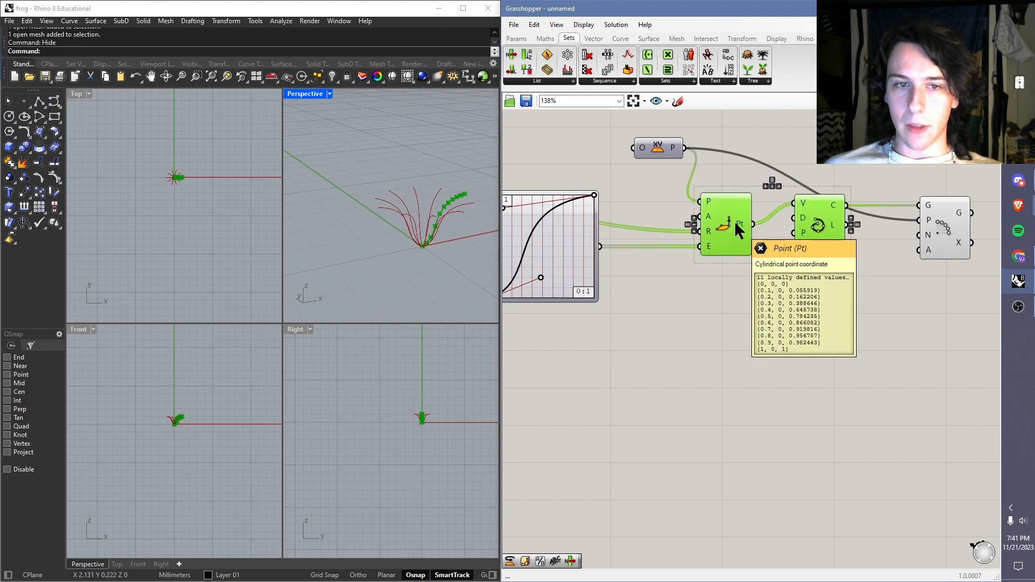
{"action": "left_click", "coordinate": [839, 170]}
{"action": "left_click_drag", "start_coordinate": [840, 159], "coordinate": [823, 204]}
{"action": "left_click", "coordinate": [820, 168]}
{"action": "left_click_drag", "start_coordinate": [700, 307], "coordinate": [829, 176]}
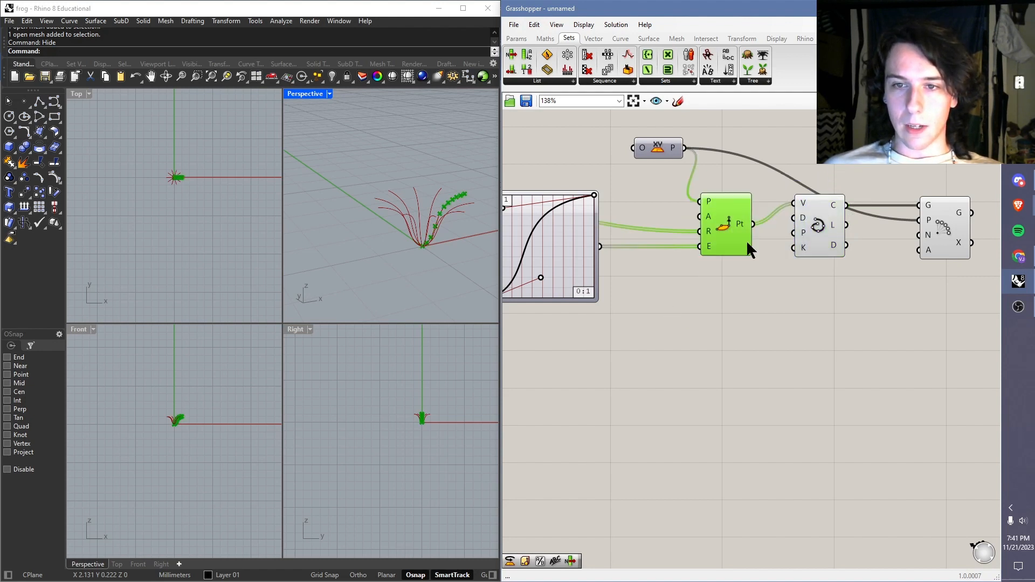
{"action": "left_click_drag", "start_coordinate": [659, 335], "coordinate": [778, 181]}
{"action": "left_click_drag", "start_coordinate": [820, 154], "coordinate": [746, 229]}
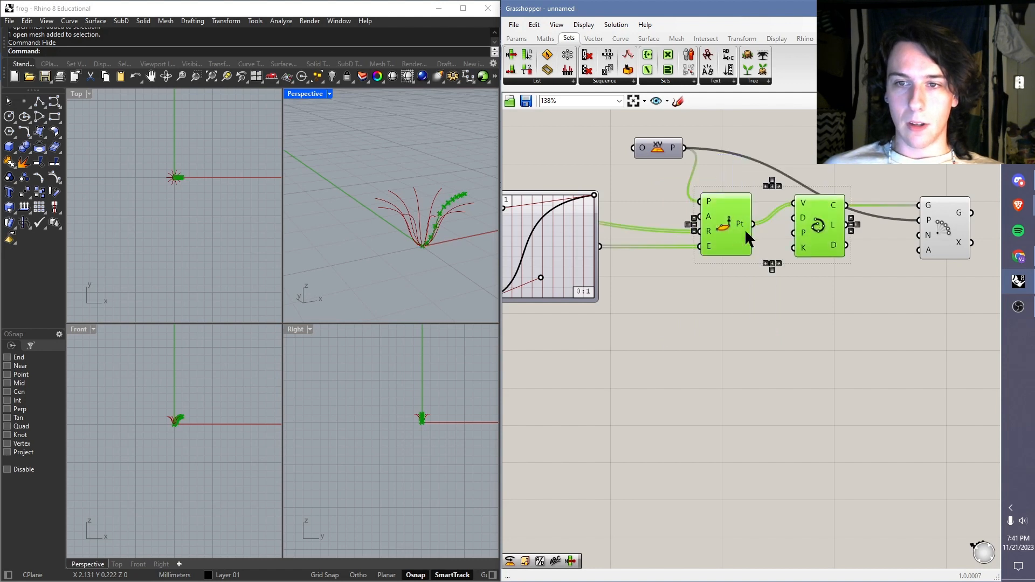
{"action": "middle_click", "coordinate": [755, 226]}
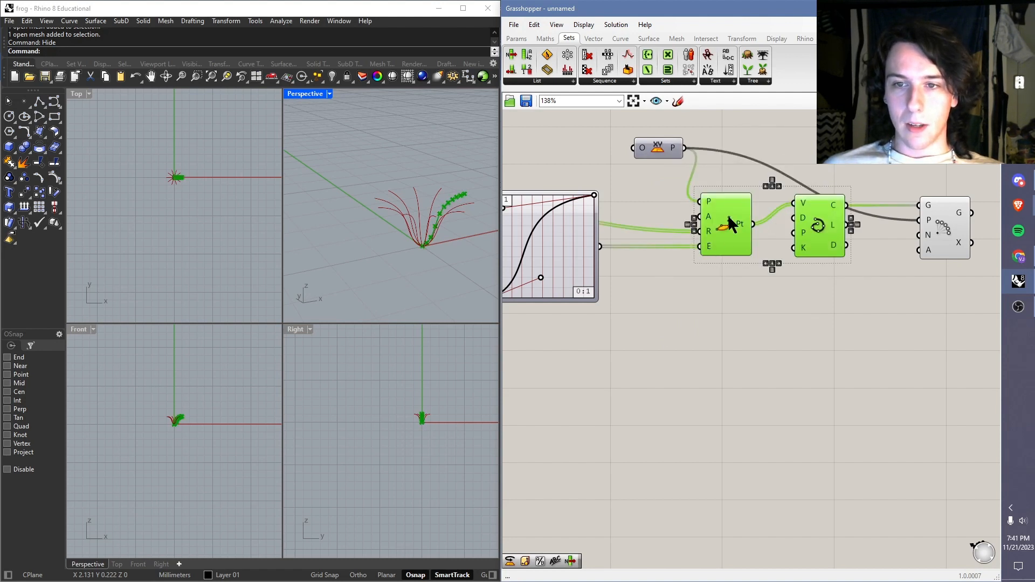
{"action": "middle_click", "coordinate": [746, 215]}
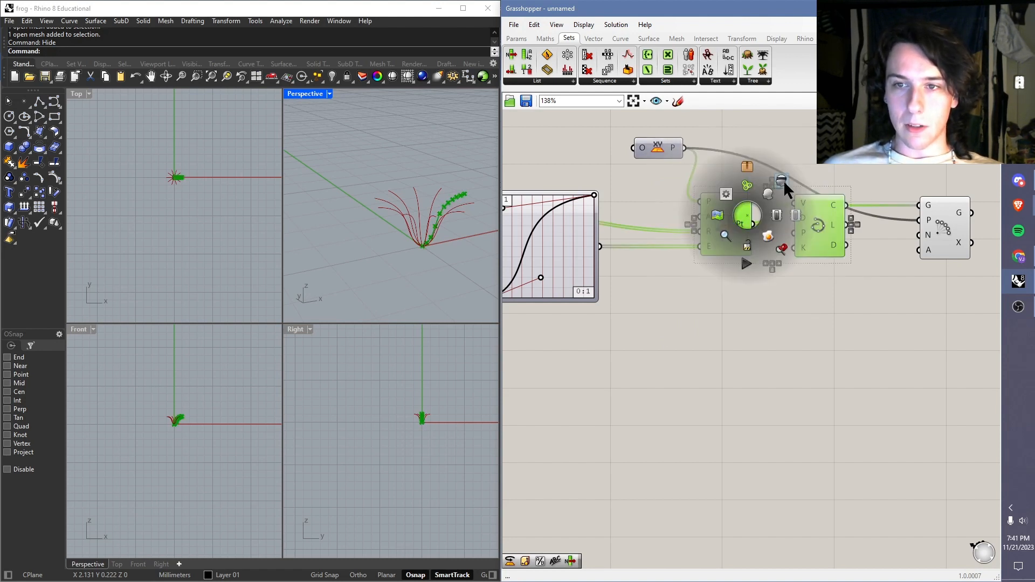
{"action": "left_click", "coordinate": [784, 180]}
{"action": "right_click_drag", "start_coordinate": [808, 163], "coordinate": [714, 173]}
Step: Highlight the Polar Array geometry and examine the arrayed curves alone from several angles in the Perspective view
{"action": "right_click_drag", "start_coordinate": [438, 234], "coordinate": [406, 225]}
{"action": "left_click", "coordinate": [849, 235]}
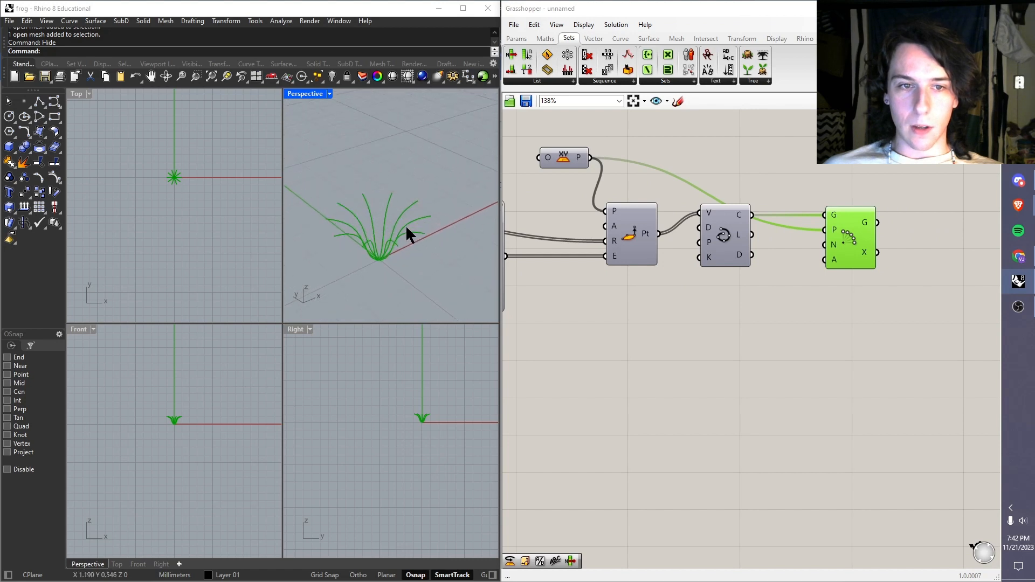
{"action": "left_click", "coordinate": [774, 186]}
{"action": "scroll", "coordinate": [401, 238], "scroll_direction": "down", "scroll_amount": 5}
{"action": "scroll", "coordinate": [367, 249], "scroll_direction": "up", "scroll_amount": 4}
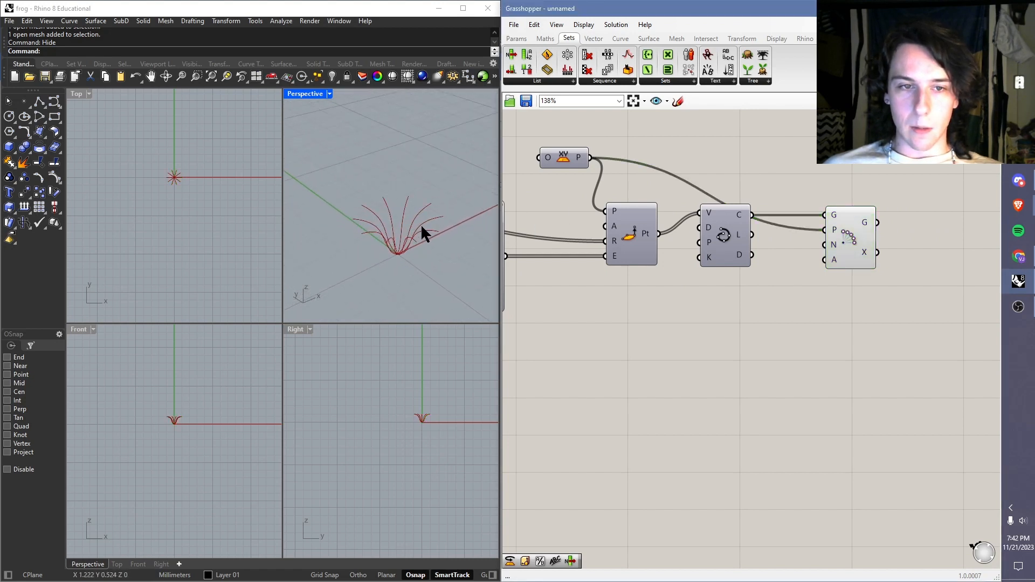
{"action": "right_click_drag", "start_coordinate": [409, 238], "coordinate": [380, 198]}
{"action": "scroll", "coordinate": [400, 205], "scroll_direction": "down", "scroll_amount": 6}
{"action": "scroll", "coordinate": [419, 248], "scroll_direction": "up", "scroll_amount": 4}
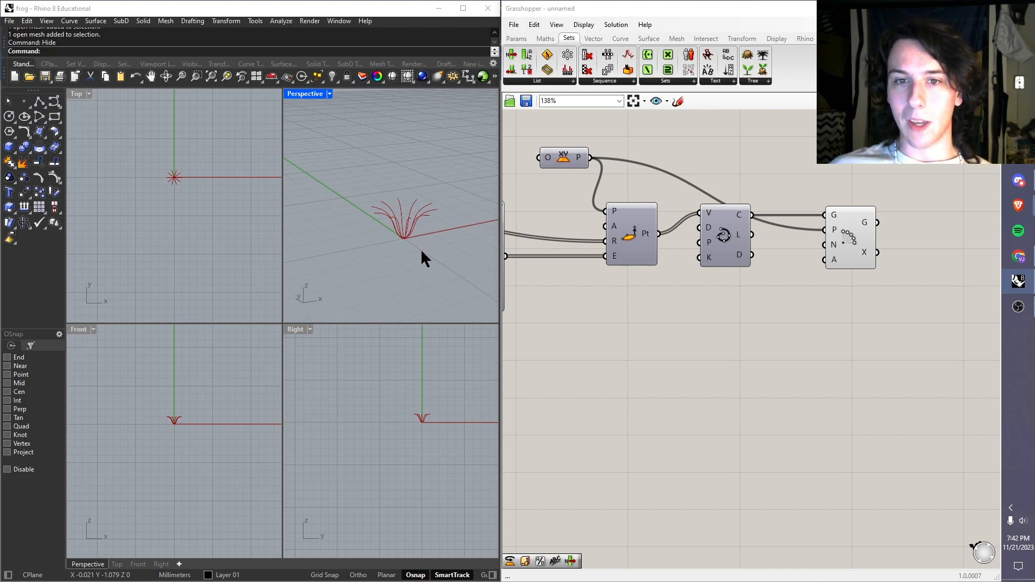
Step: Review the definition from start to end, reading the Range R, cylindrical point Pt and Polar Array G output lists
{"action": "right_click_drag", "start_coordinate": [581, 203], "coordinate": [776, 206]}
{"action": "right_click_drag", "start_coordinate": [555, 240], "coordinate": [593, 251]}
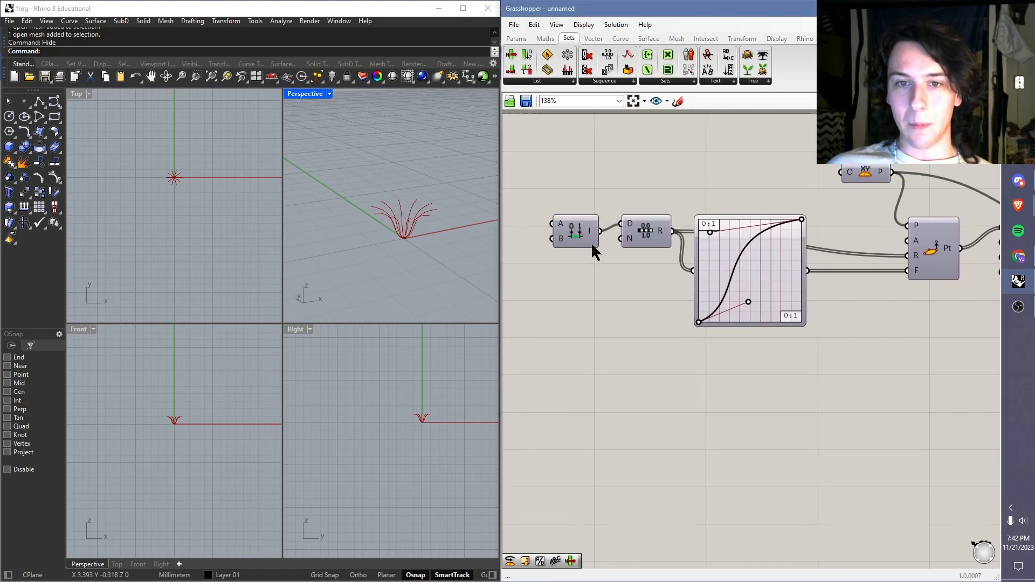
{"action": "mouse_move", "coordinate": [593, 235]}
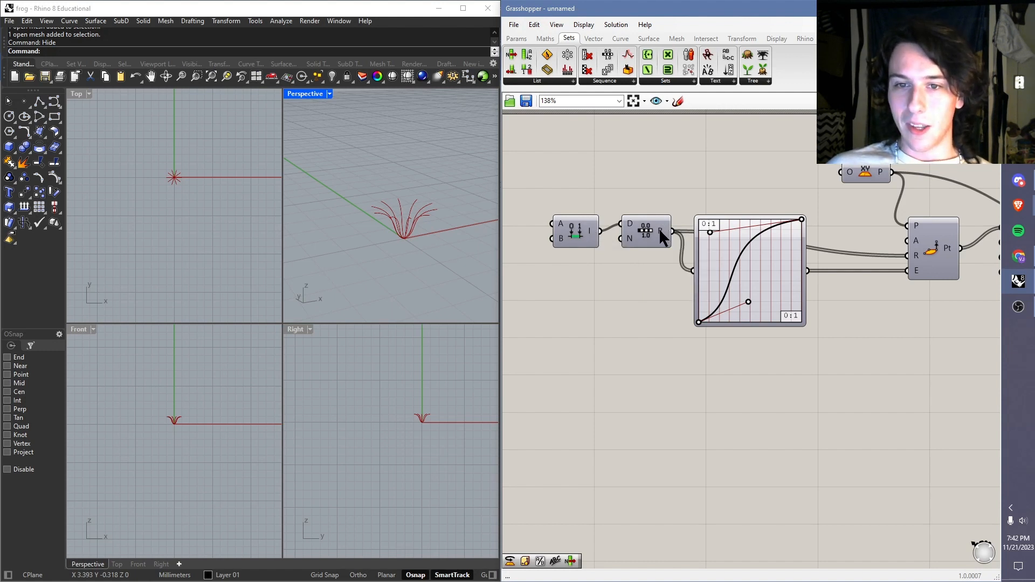
{"action": "mouse_move", "coordinate": [659, 235]}
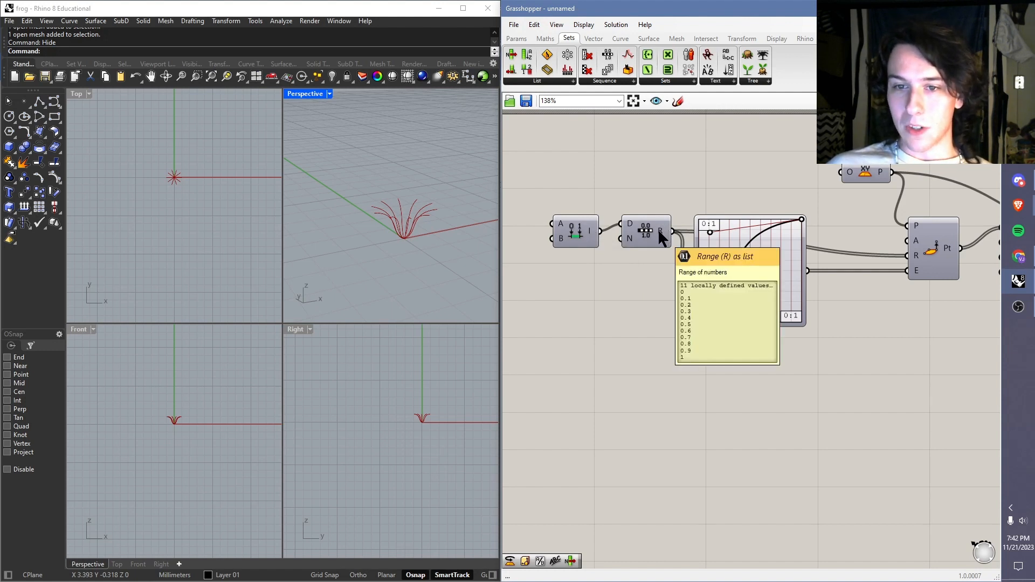
{"action": "right_click_drag", "start_coordinate": [974, 238], "coordinate": [800, 229]}
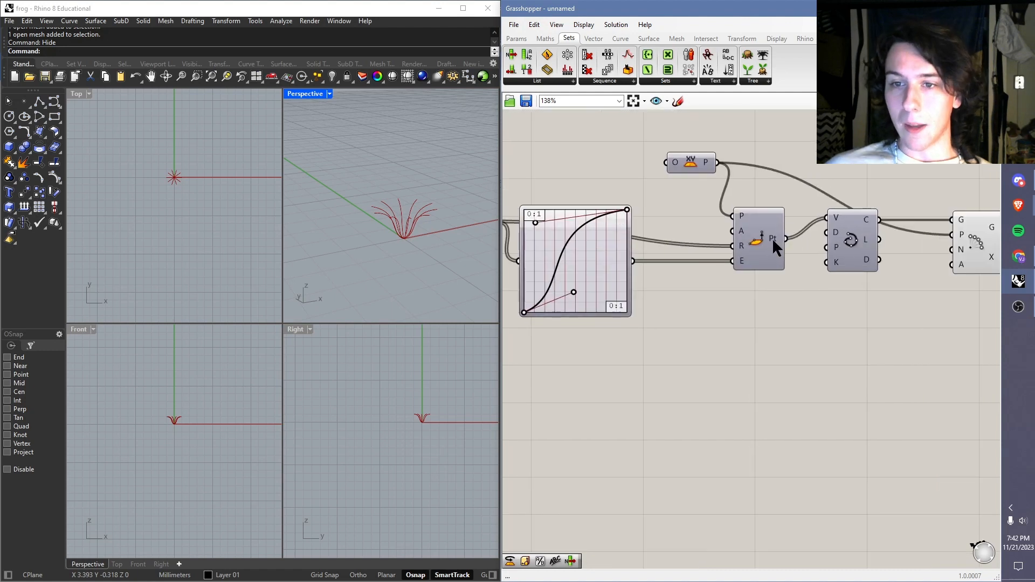
{"action": "mouse_move", "coordinate": [774, 239]}
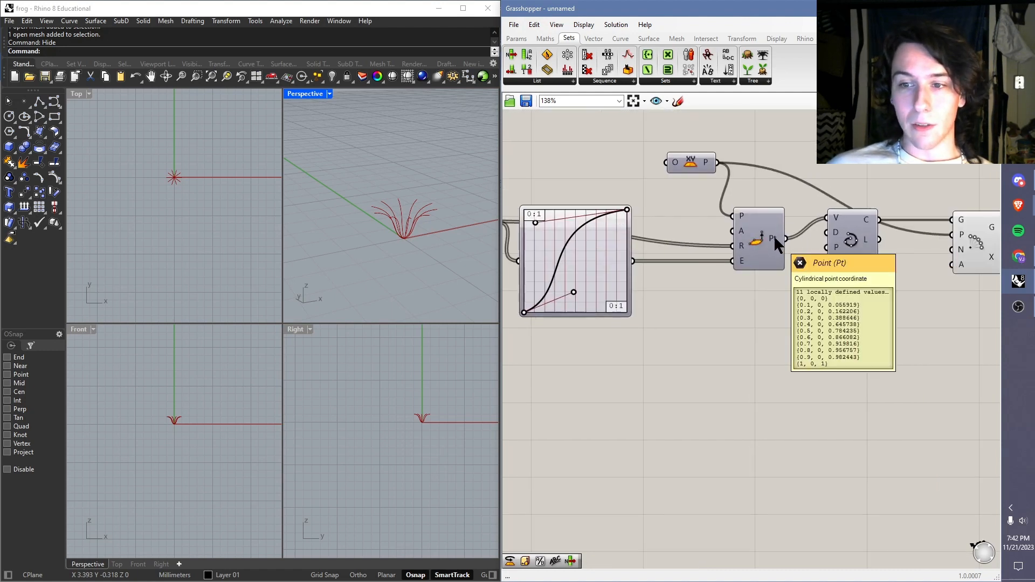
{"action": "right_click_drag", "start_coordinate": [766, 248], "coordinate": [565, 274]}
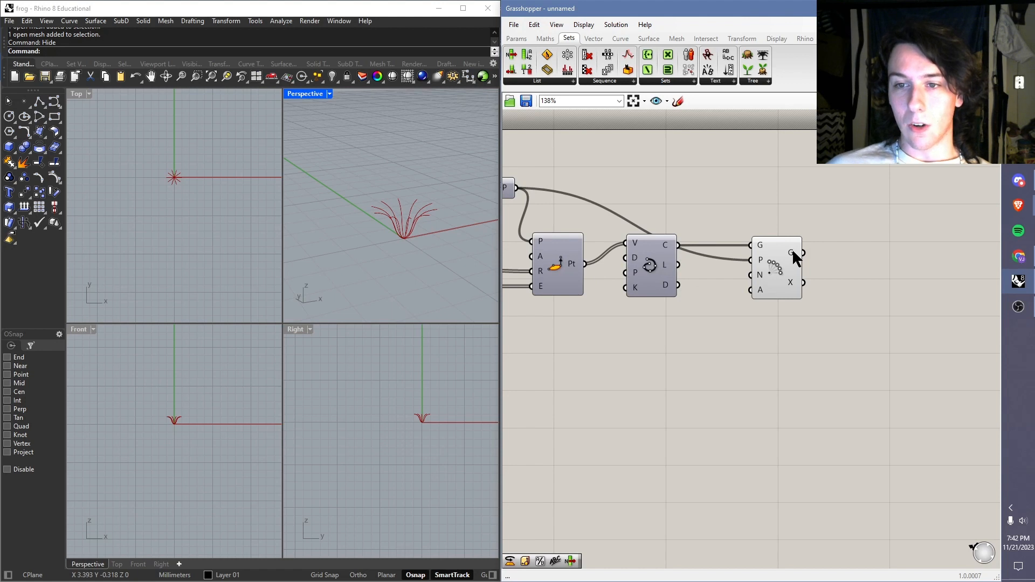
{"action": "mouse_move", "coordinate": [793, 252]}
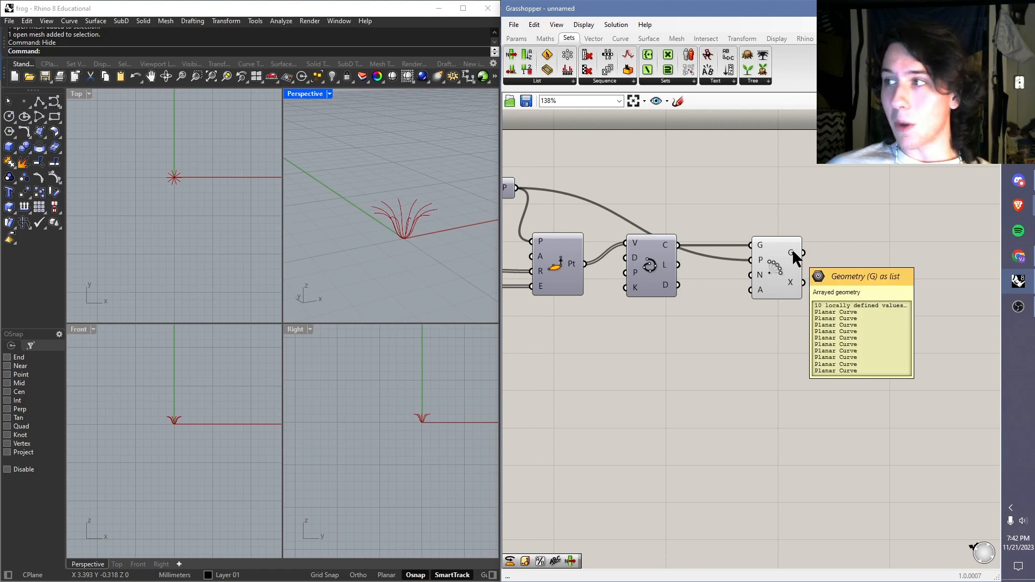
Step: Inspect the radial profile curves and their shared base point up close and from farther away in the Perspective view
{"action": "scroll", "coordinate": [384, 224], "scroll_direction": "up", "scroll_amount": 2}
{"action": "scroll", "coordinate": [390, 203], "scroll_direction": "down", "scroll_amount": 2}
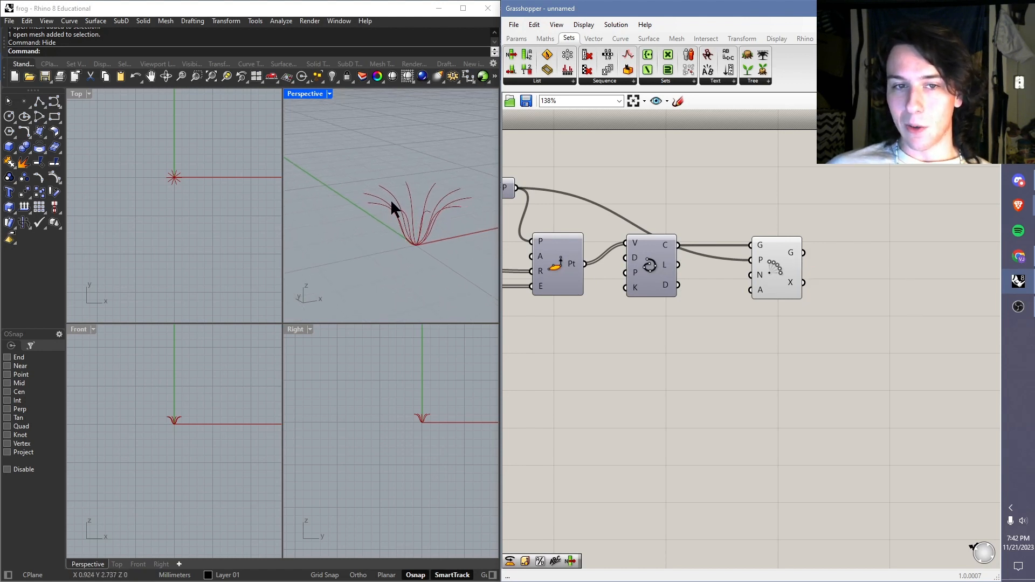
{"action": "scroll", "coordinate": [445, 219], "scroll_direction": "up", "scroll_amount": 4}
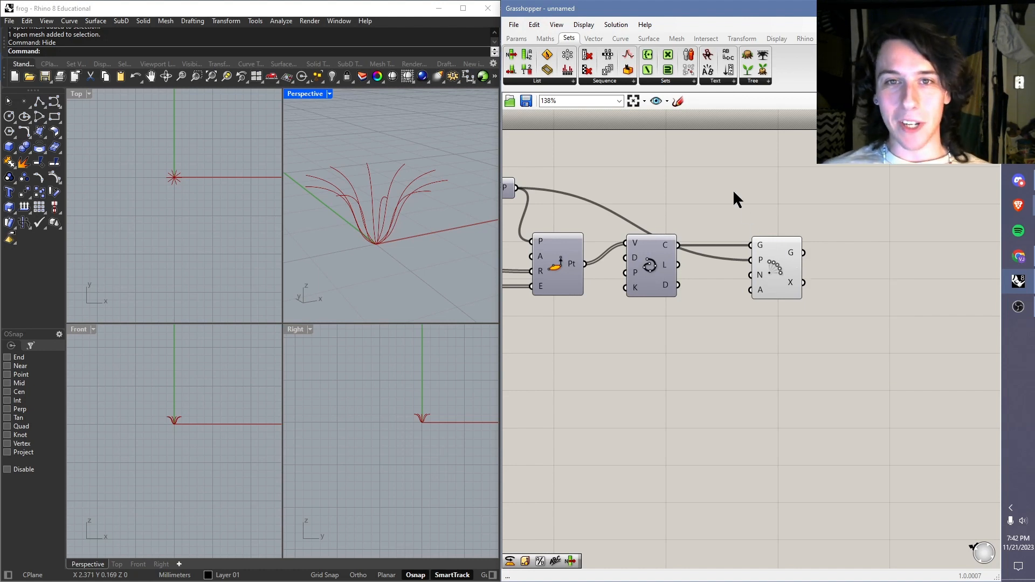
{"action": "scroll", "coordinate": [399, 224], "scroll_direction": "down", "scroll_amount": 2}
{"action": "scroll", "coordinate": [415, 241], "scroll_direction": "down", "scroll_amount": 7}
{"action": "scroll", "coordinate": [414, 229], "scroll_direction": "up", "scroll_amount": 8}
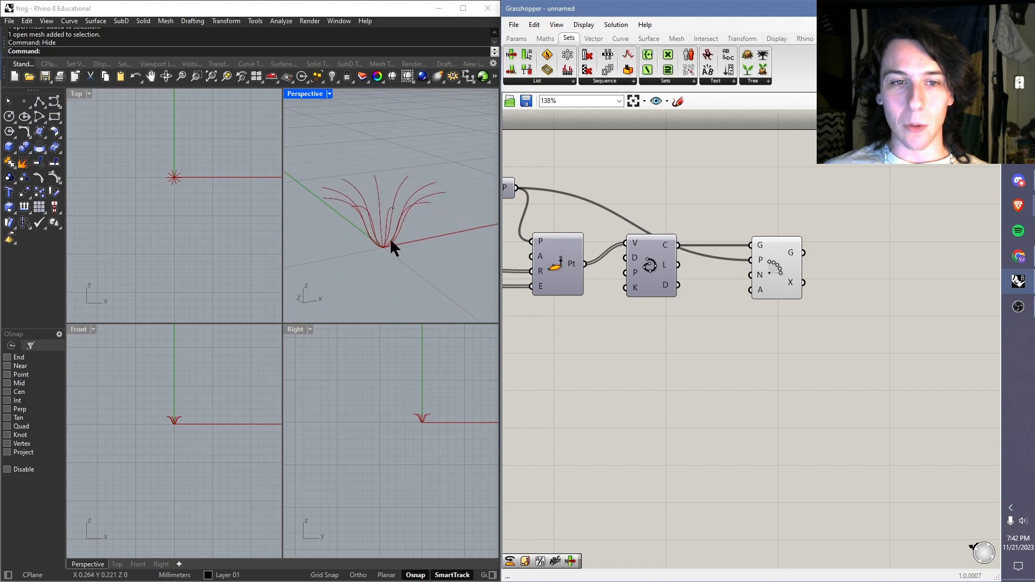
{"action": "scroll", "coordinate": [453, 278], "scroll_direction": "down", "scroll_amount": 4}
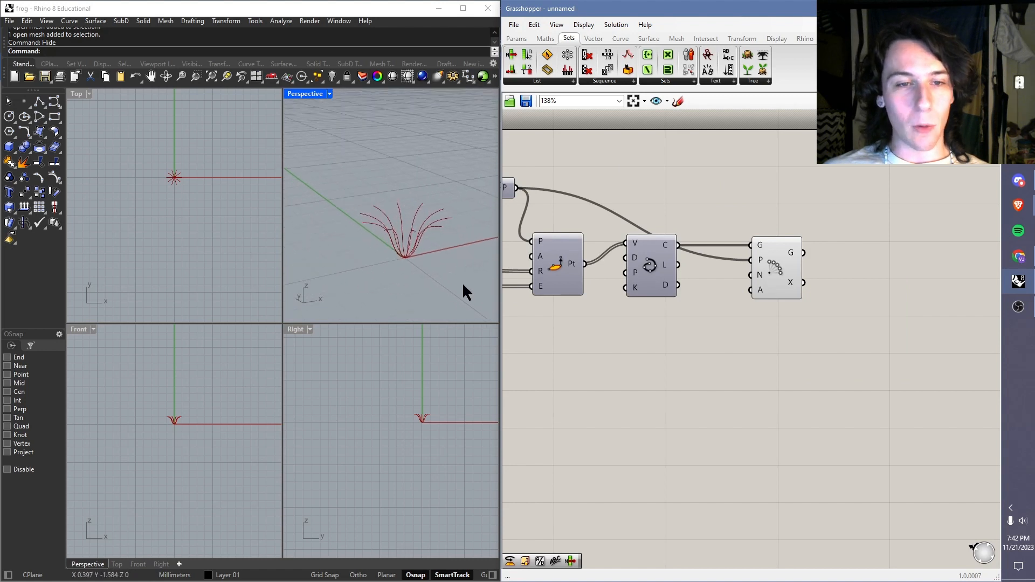
Step: Add a Loft component directly after the Polar Array component and deselect it
{"action": "double_click", "coordinate": [847, 261]}
{"action": "type", "text": "loft"}
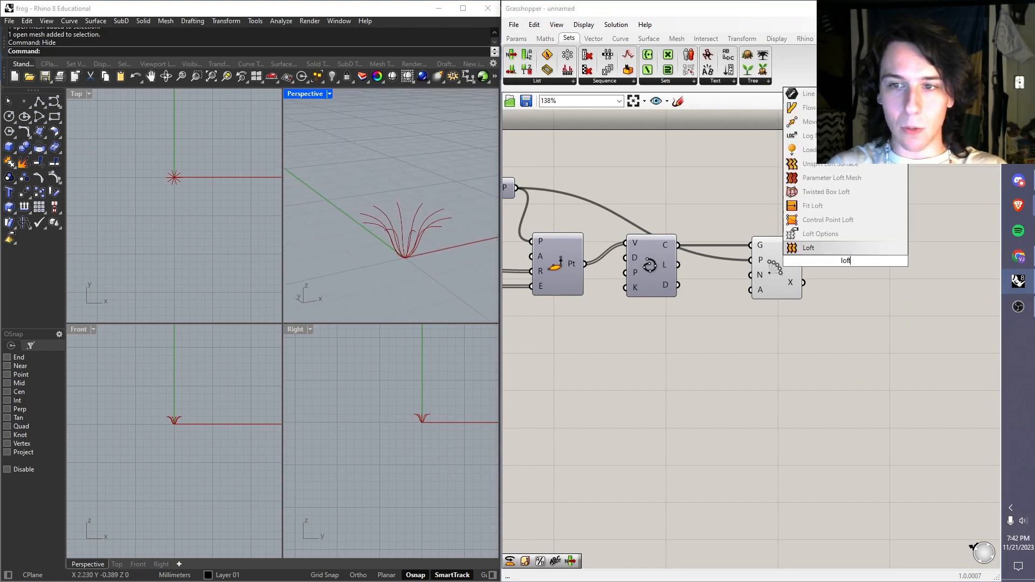
{"action": "left_click", "coordinate": [808, 248]}
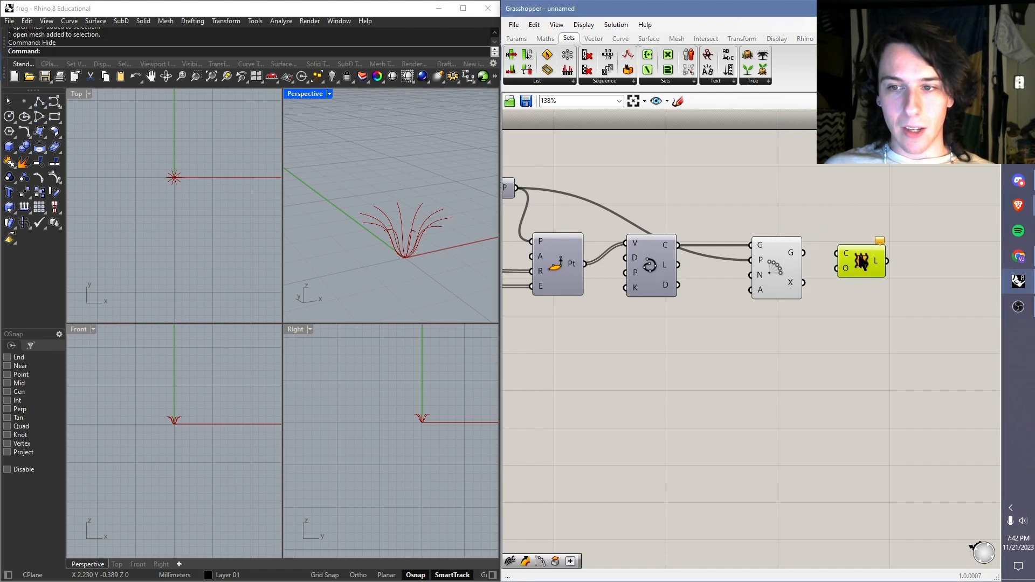
{"action": "left_click", "coordinate": [850, 303]}
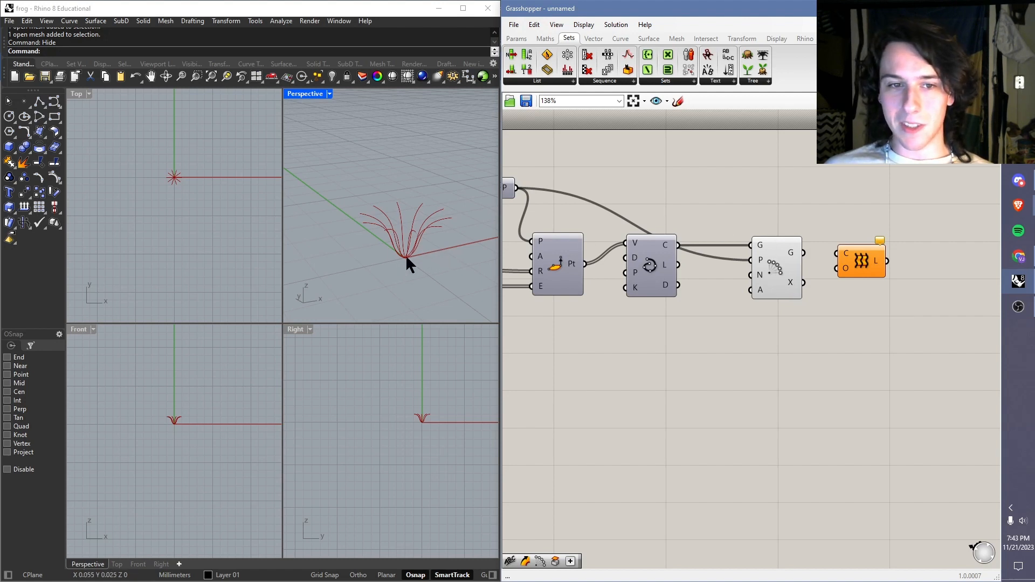
Step: Connect the Polar Array G output to the C input of Loft to surface the arrayed profile curves
{"action": "scroll", "coordinate": [164, 177], "scroll_direction": "up", "scroll_amount": 5}
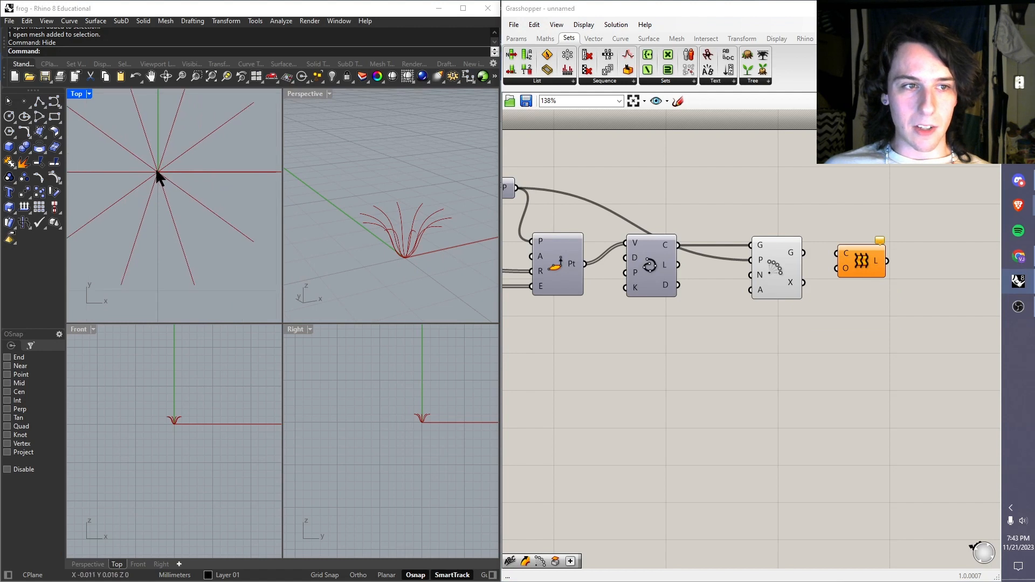
{"action": "scroll", "coordinate": [174, 168], "scroll_direction": "up", "scroll_amount": 2}
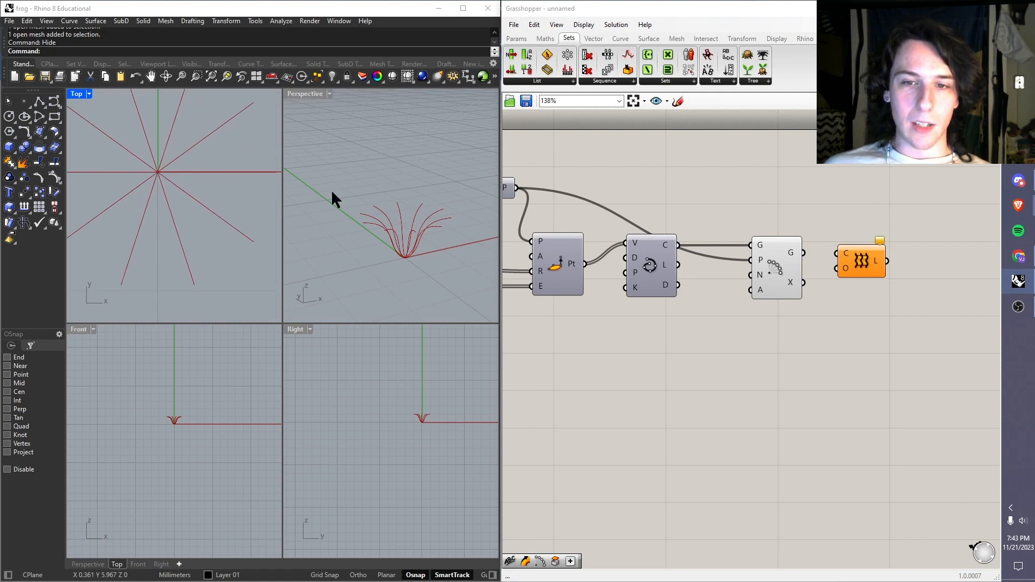
{"action": "scroll", "coordinate": [217, 197], "scroll_direction": "down", "scroll_amount": 3}
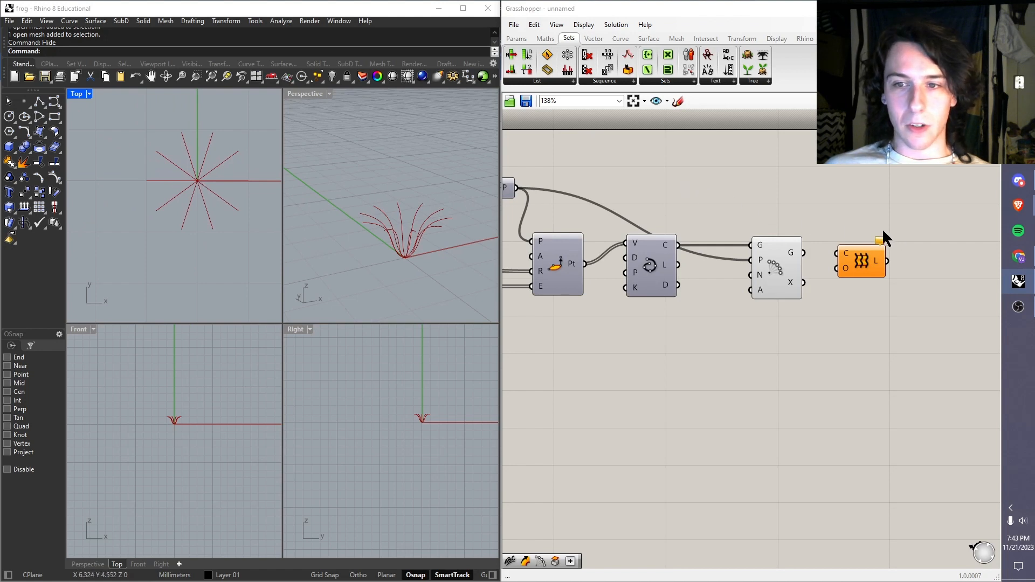
{"action": "left_click", "coordinate": [807, 258]}
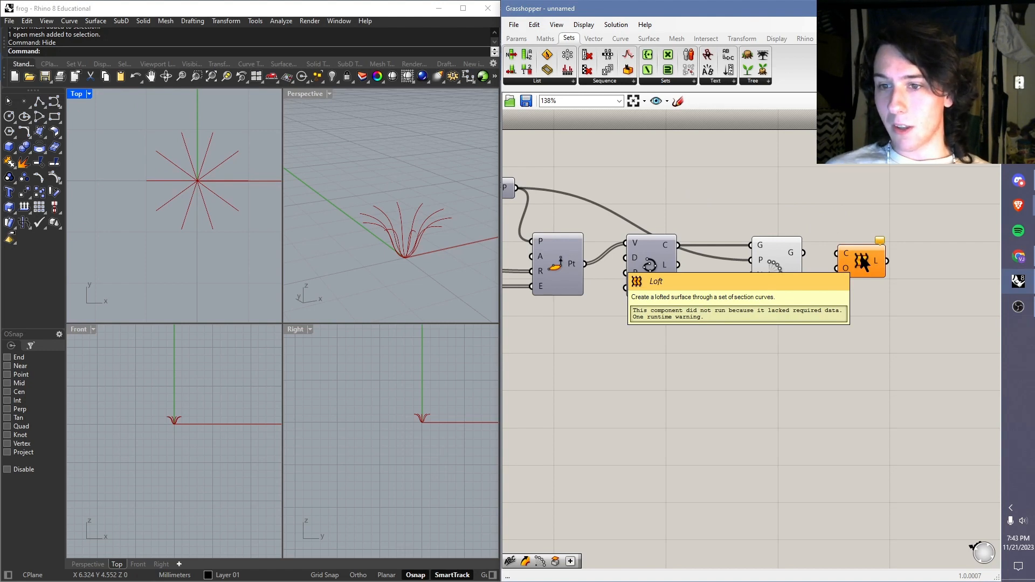
{"action": "left_click", "coordinate": [404, 257]}
{"action": "scroll", "coordinate": [403, 257], "scroll_direction": "up", "scroll_amount": 3}
{"action": "right_click_drag", "start_coordinate": [419, 201], "coordinate": [383, 189]}
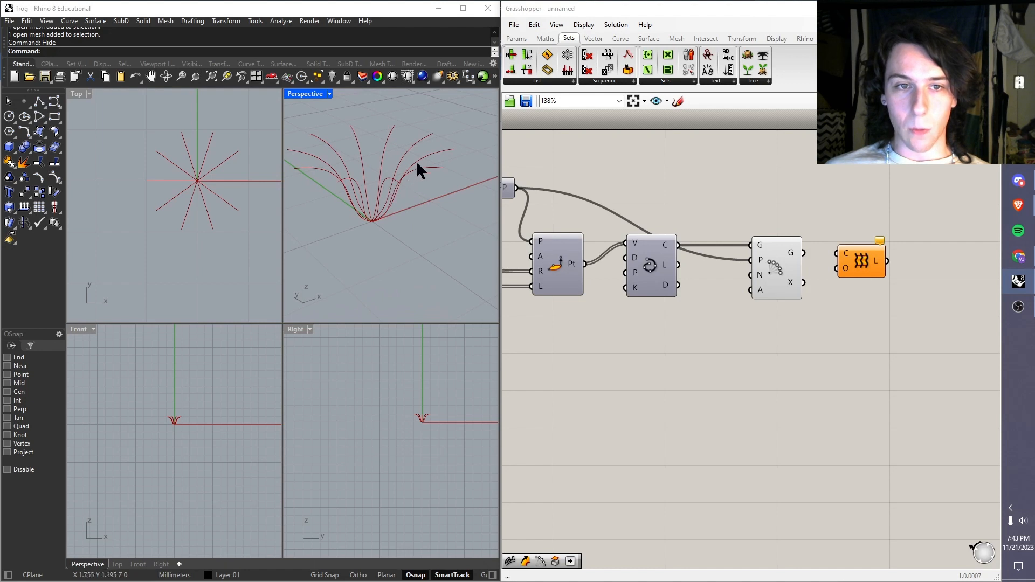
{"action": "left_click_drag", "start_coordinate": [807, 253], "coordinate": [837, 253]}
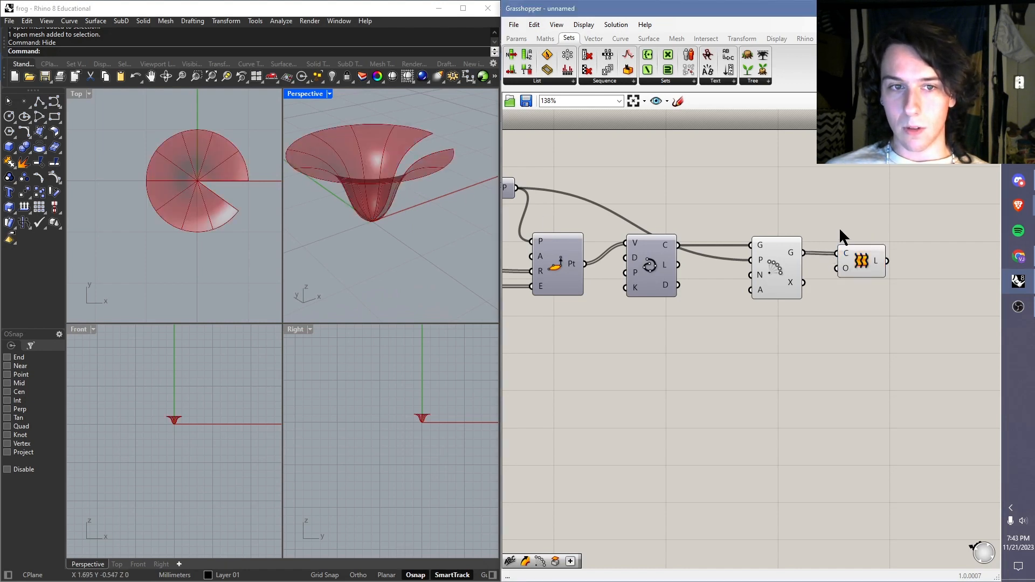
Step: Examine the lofted surface and the gap between its first and last curves from several angles in the Perspective view
{"action": "right_click_drag", "start_coordinate": [365, 214], "coordinate": [349, 251]}
{"action": "scroll", "coordinate": [440, 256], "scroll_direction": "down", "scroll_amount": 5}
{"action": "scroll", "coordinate": [454, 167], "scroll_direction": "up", "scroll_amount": 5}
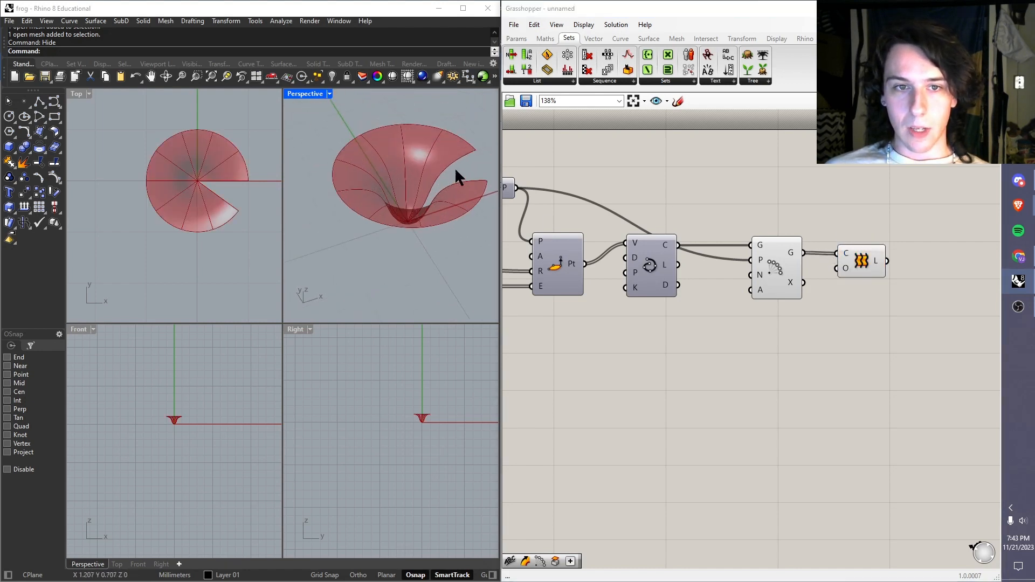
{"action": "right_click_drag", "start_coordinate": [440, 164], "coordinate": [412, 247]}
{"action": "scroll", "coordinate": [412, 247], "scroll_direction": "down", "scroll_amount": 6}
{"action": "scroll", "coordinate": [423, 203], "scroll_direction": "up", "scroll_amount": 6}
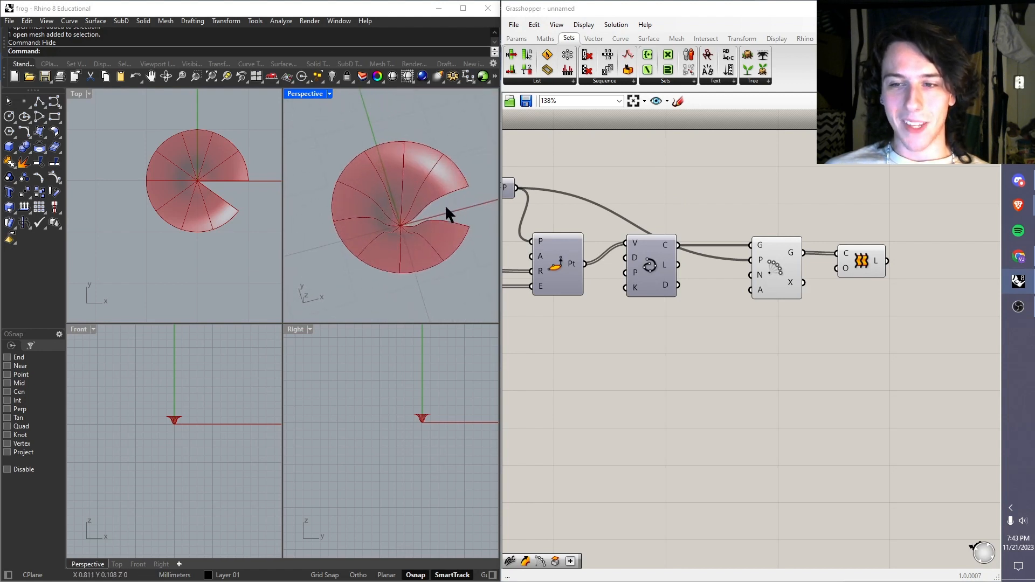
{"action": "right_click_drag", "start_coordinate": [433, 206], "coordinate": [418, 231]}
{"action": "scroll", "coordinate": [419, 231], "scroll_direction": "down", "scroll_amount": 4}
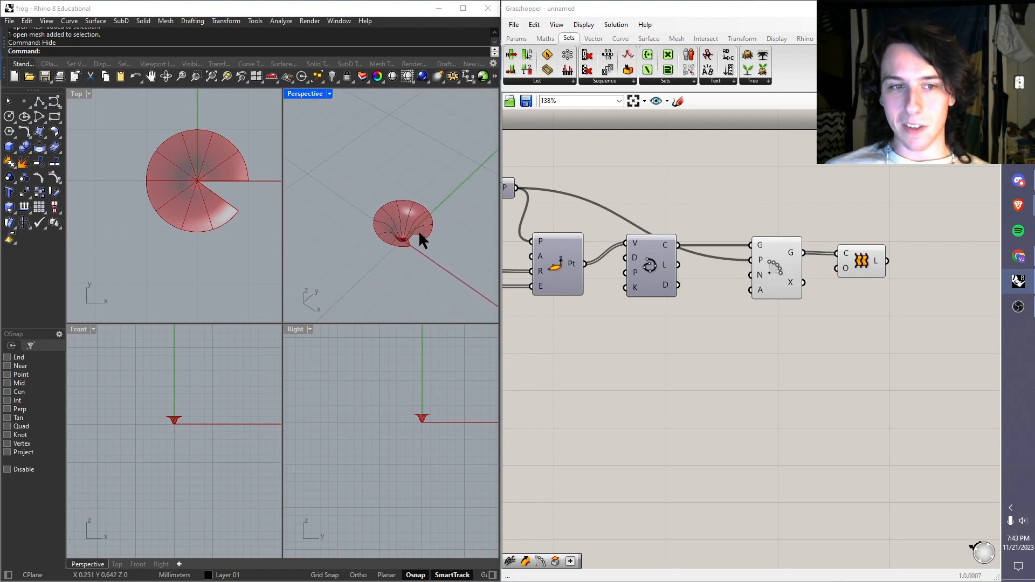
{"action": "scroll", "coordinate": [407, 235], "scroll_direction": "up", "scroll_amount": 5}
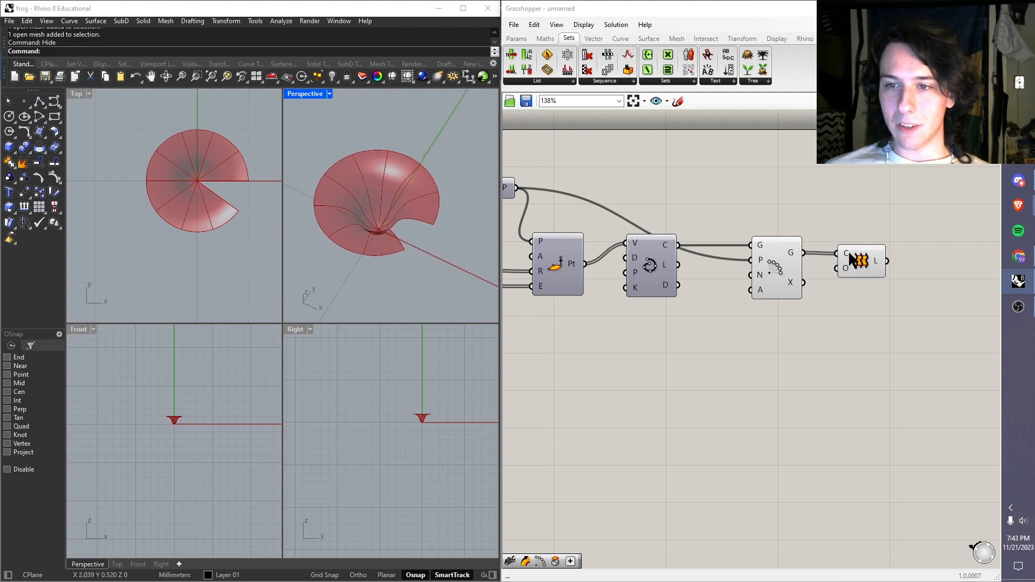
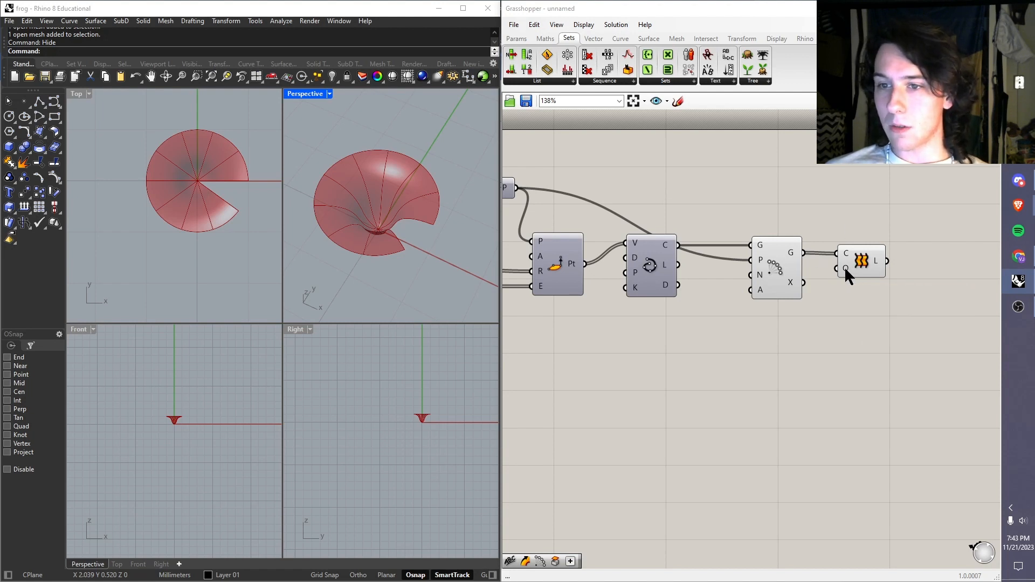
Step: Enable Closed loft in the options of the Loft component's O input, keeping the loft type Normal and the rebuild setting None
{"action": "right_click", "coordinate": [845, 266]}
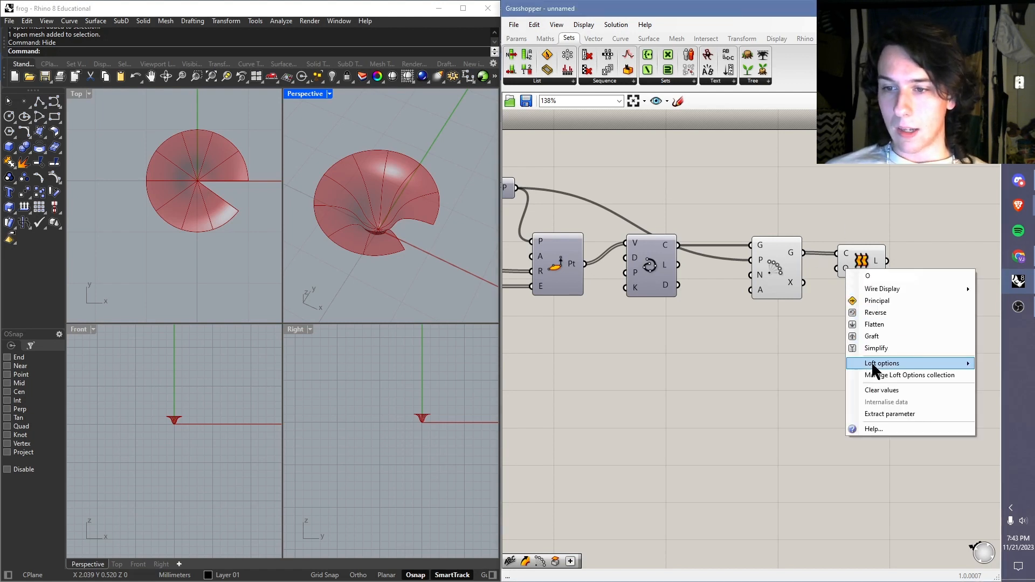
{"action": "right_click_drag", "start_coordinate": [828, 202], "coordinate": [665, 250]}
{"action": "right_click", "coordinate": [661, 249]}
{"action": "mouse_move", "coordinate": [691, 345]}
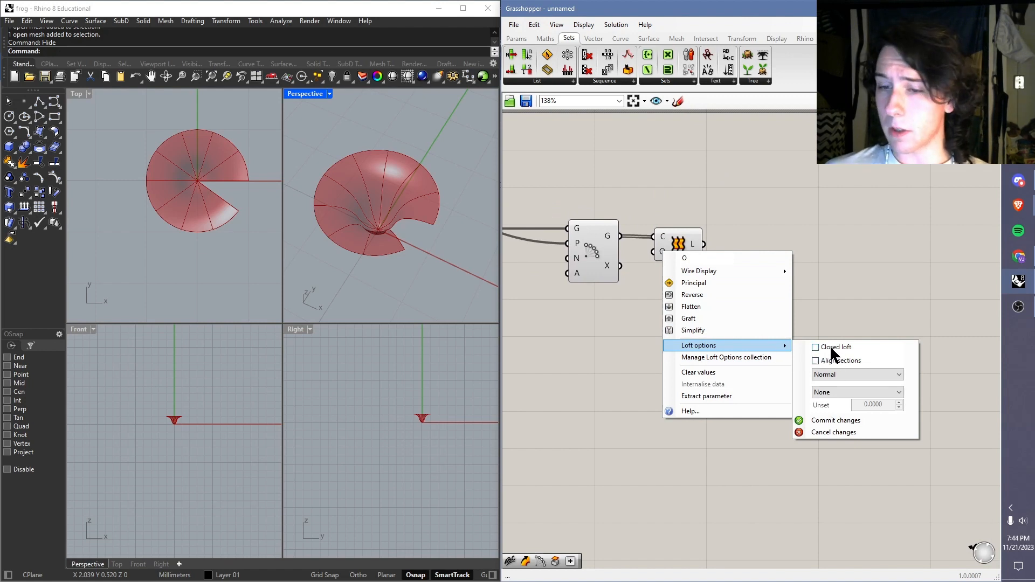
{"action": "left_click", "coordinate": [844, 376]}
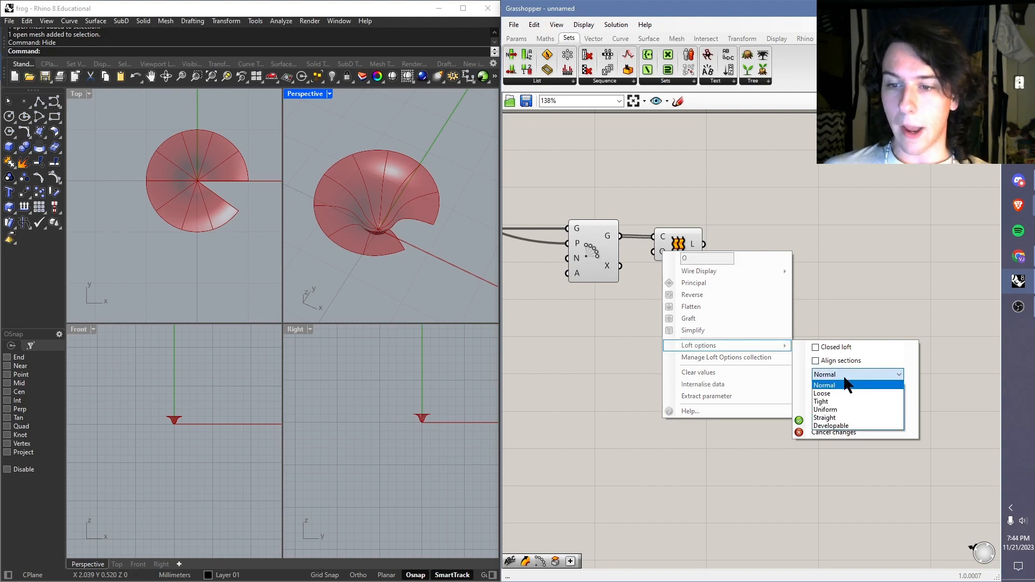
{"action": "left_click", "coordinate": [845, 377]}
{"action": "left_click", "coordinate": [843, 391]}
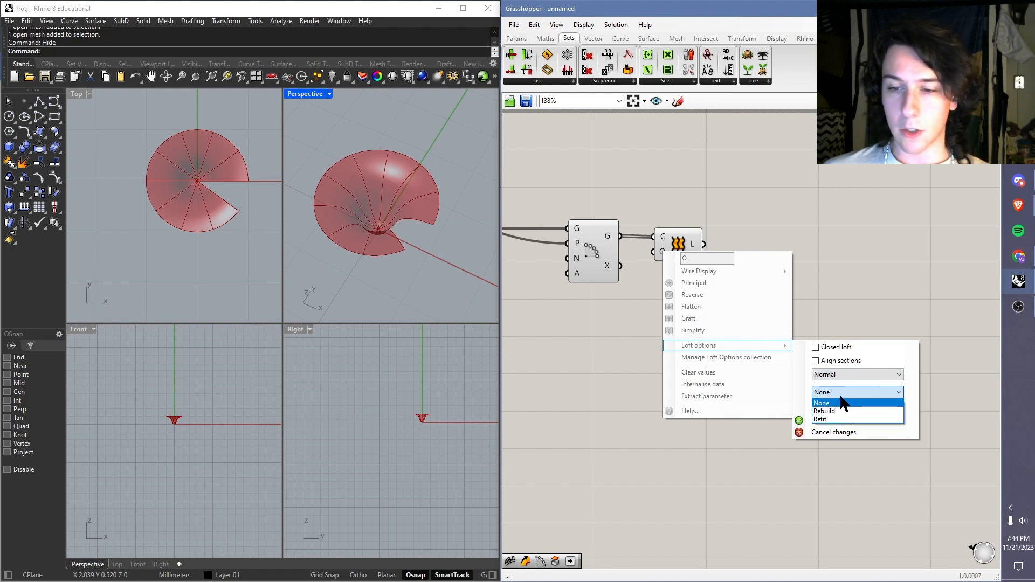
{"action": "left_click", "coordinate": [847, 404]}
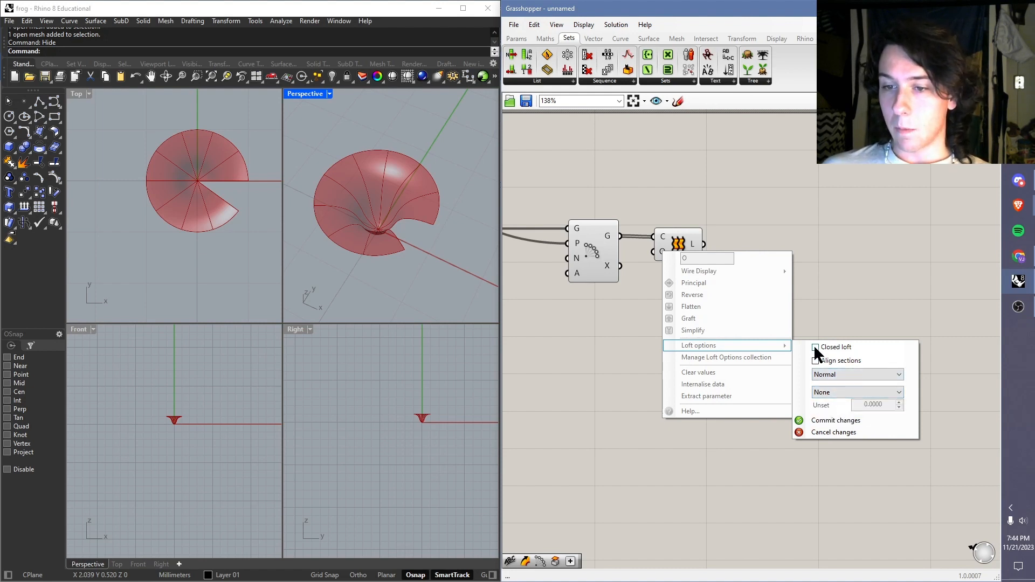
{"action": "left_click", "coordinate": [843, 419]}
{"action": "scroll", "coordinate": [445, 257], "scroll_direction": "down", "scroll_amount": 3}
{"action": "scroll", "coordinate": [403, 232], "scroll_direction": "up", "scroll_amount": 5}
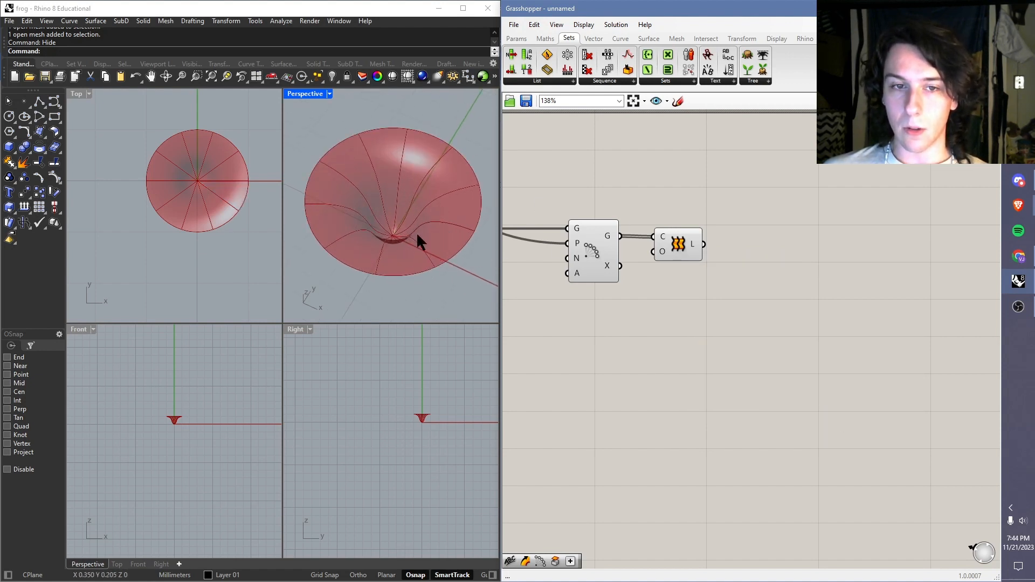
Step: Disable Closed loft in the Loft options and view the open surface in Perspective
{"action": "right_click", "coordinate": [668, 250]}
{"action": "mouse_move", "coordinate": [785, 346]}
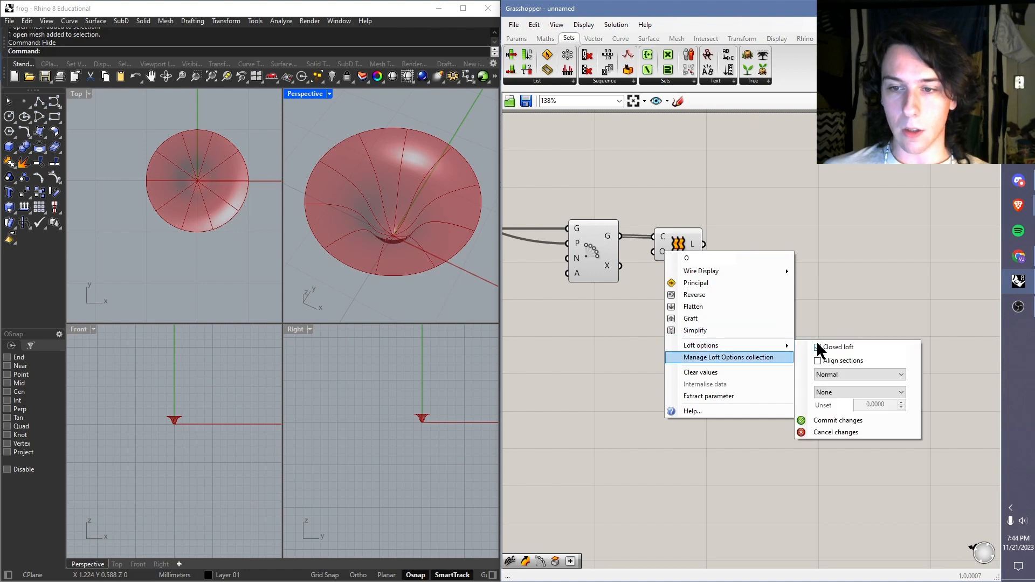
{"action": "left_click", "coordinate": [837, 421]}
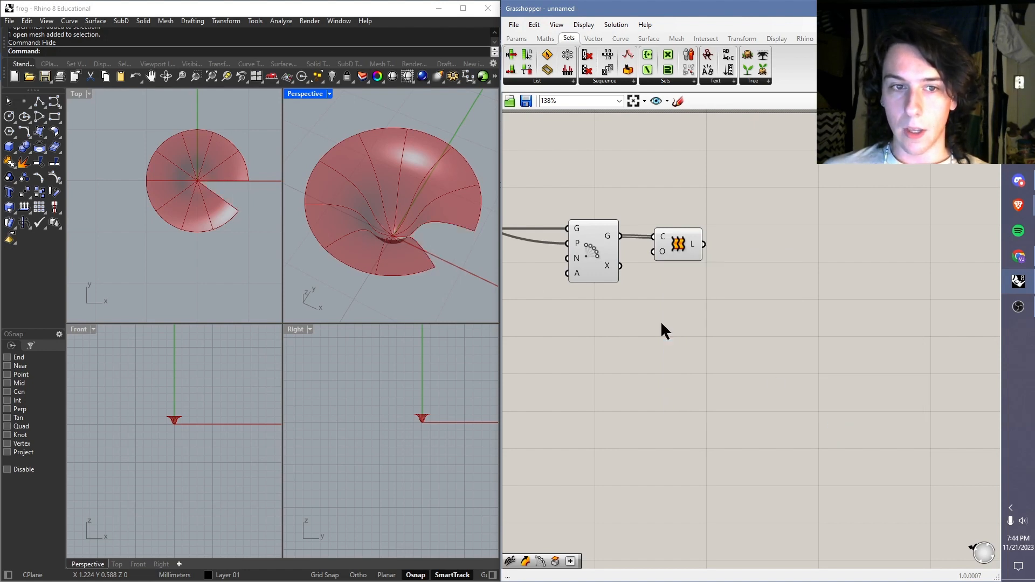
{"action": "right_click_drag", "start_coordinate": [419, 240], "coordinate": [448, 268]}
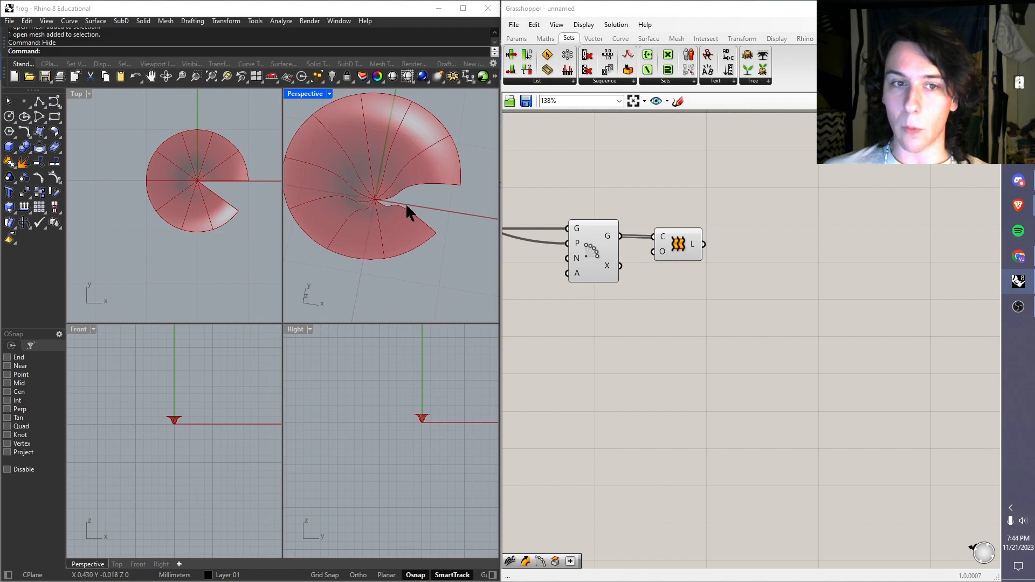
Step: Re-enable Closed loft in the Loft options and check the closed surface from above and from the side
{"action": "right_click", "coordinate": [667, 252]}
{"action": "mouse_move", "coordinate": [758, 349]}
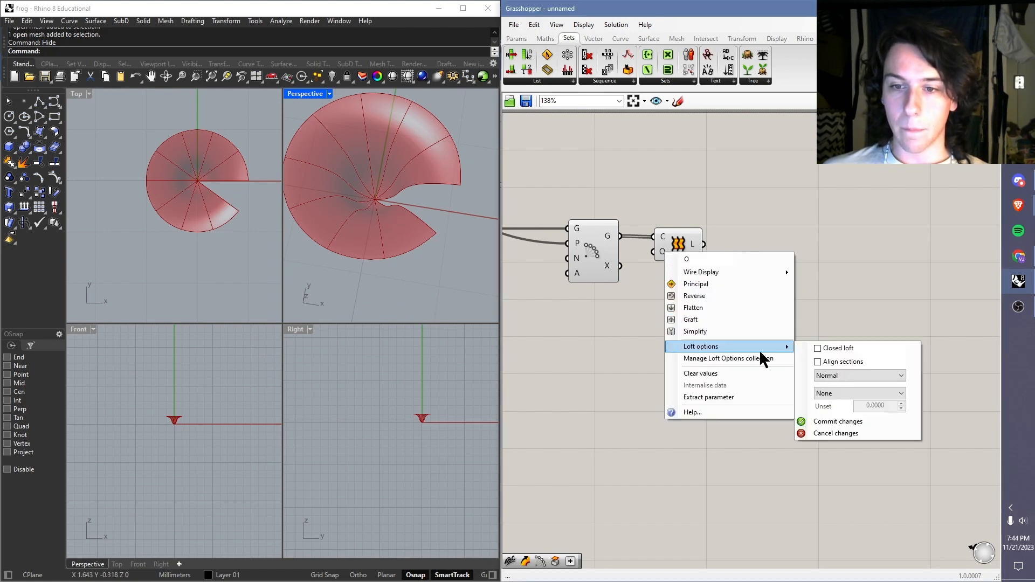
{"action": "left_click", "coordinate": [818, 349]}
{"action": "left_click", "coordinate": [845, 416]}
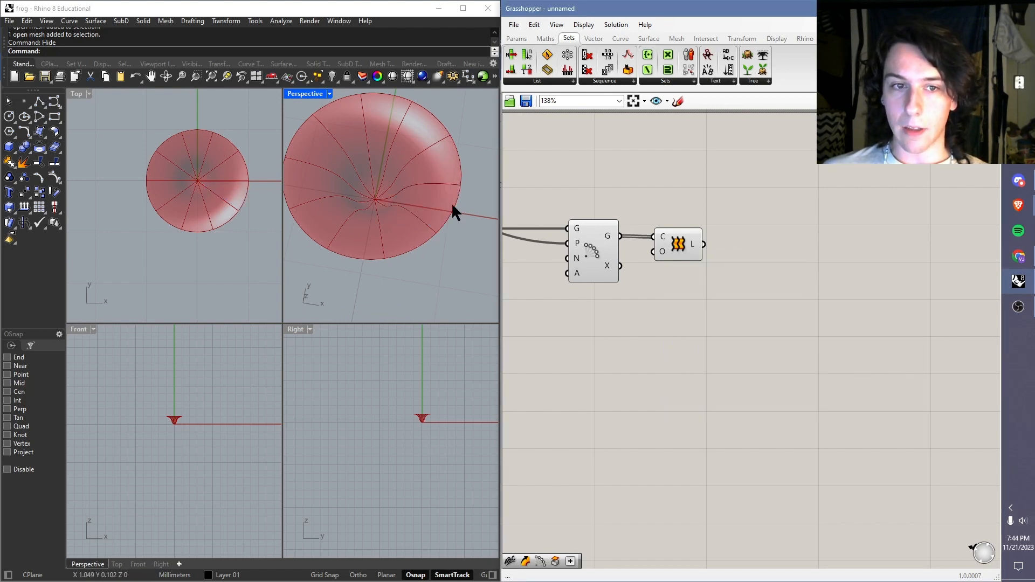
{"action": "scroll", "coordinate": [420, 162], "scroll_direction": "down", "scroll_amount": 5}
{"action": "scroll", "coordinate": [371, 165], "scroll_direction": "up", "scroll_amount": 4}
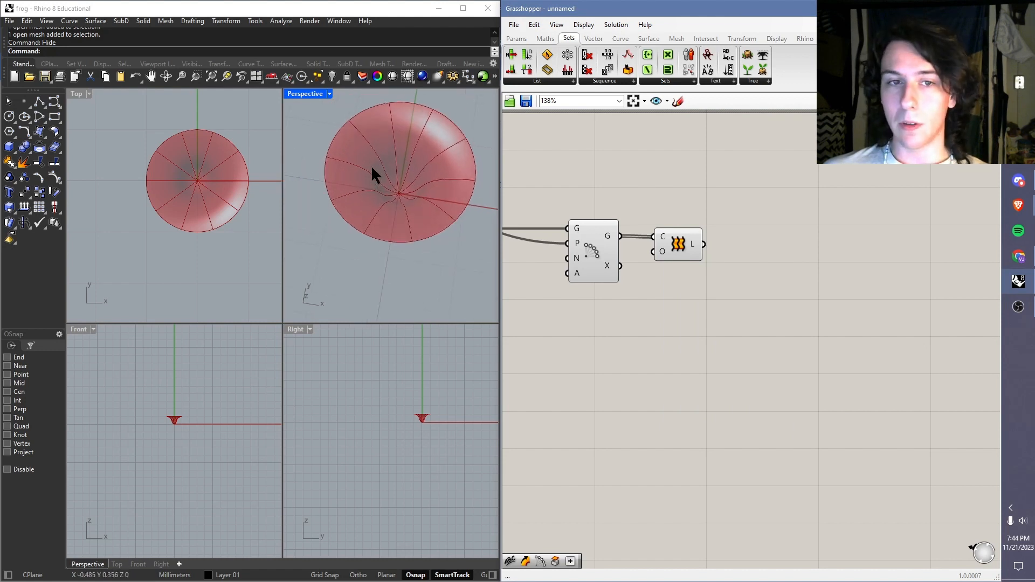
{"action": "scroll", "coordinate": [407, 263], "scroll_direction": "down", "scroll_amount": 2}
{"action": "right_click_drag", "start_coordinate": [446, 232], "coordinate": [396, 215]}
Step: Reshape the Graph Mapper curve by lowering its right end point near the base and moving that point's handle to the graph's upper right
{"action": "right_click_drag", "start_coordinate": [534, 281], "coordinate": [987, 300]}
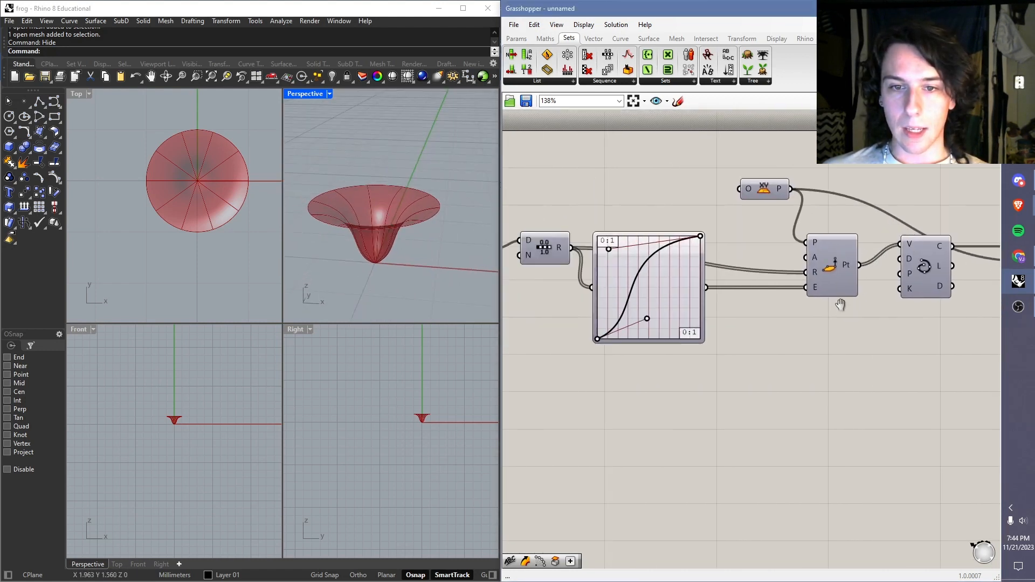
{"action": "right_click_drag", "start_coordinate": [658, 236], "coordinate": [679, 225]}
{"action": "scroll", "coordinate": [717, 249], "scroll_direction": "up", "scroll_amount": 4}
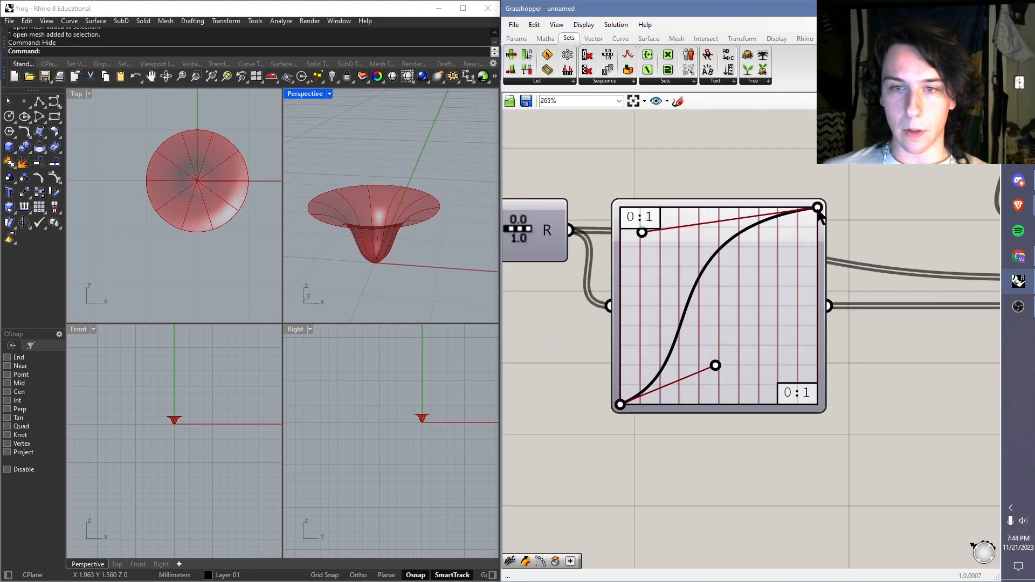
{"action": "left_click_drag", "start_coordinate": [818, 207], "coordinate": [818, 393]}
{"action": "left_click_drag", "start_coordinate": [642, 233], "coordinate": [800, 212]}
{"action": "mouse_move", "coordinate": [380, 249]}
{"action": "right_mouse_down"}
{"action": "mouse_move", "coordinate": [395, 187]}
{"action": "mouse_move", "coordinate": [397, 250]}
{"action": "right_mouse_up"}
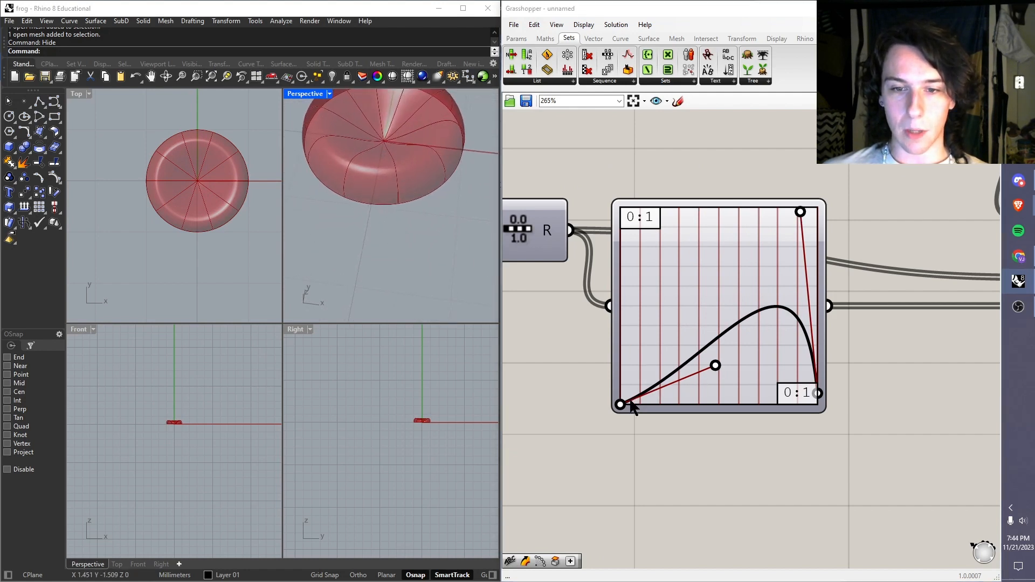
Step: Raise the Graph Mapper curve's left end point to about mid-height and move its handle onto the graph's left edge
{"action": "left_click_drag", "start_coordinate": [623, 405], "coordinate": [623, 293]}
{"action": "left_click_drag", "start_coordinate": [714, 366], "coordinate": [618, 369]}
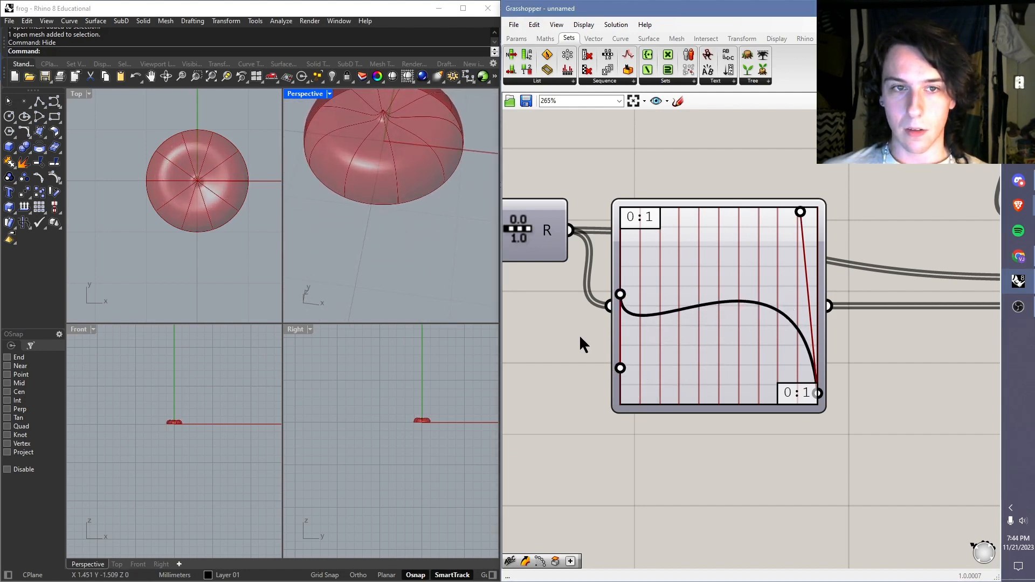
{"action": "mouse_move", "coordinate": [406, 243]}
{"action": "right_mouse_down"}
{"action": "mouse_move", "coordinate": [418, 179]}
{"action": "mouse_move", "coordinate": [416, 229]}
{"action": "right_mouse_up"}
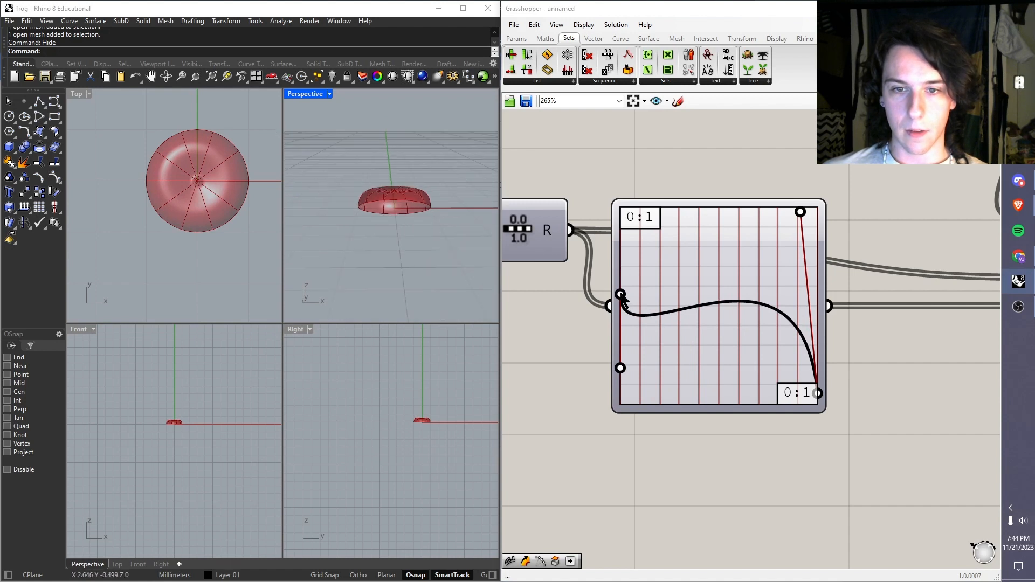
Step: Move the Graph Mapper curve's left end point to the graph's upper left corner and its handle to the upper right corner
{"action": "left_click_drag", "start_coordinate": [621, 294], "coordinate": [605, 186]}
{"action": "right_click_drag", "start_coordinate": [378, 171], "coordinate": [378, 221]}
{"action": "scroll", "coordinate": [418, 231], "scroll_direction": "down", "scroll_amount": 8}
{"action": "scroll", "coordinate": [418, 231], "scroll_direction": "up", "scroll_amount": 8}
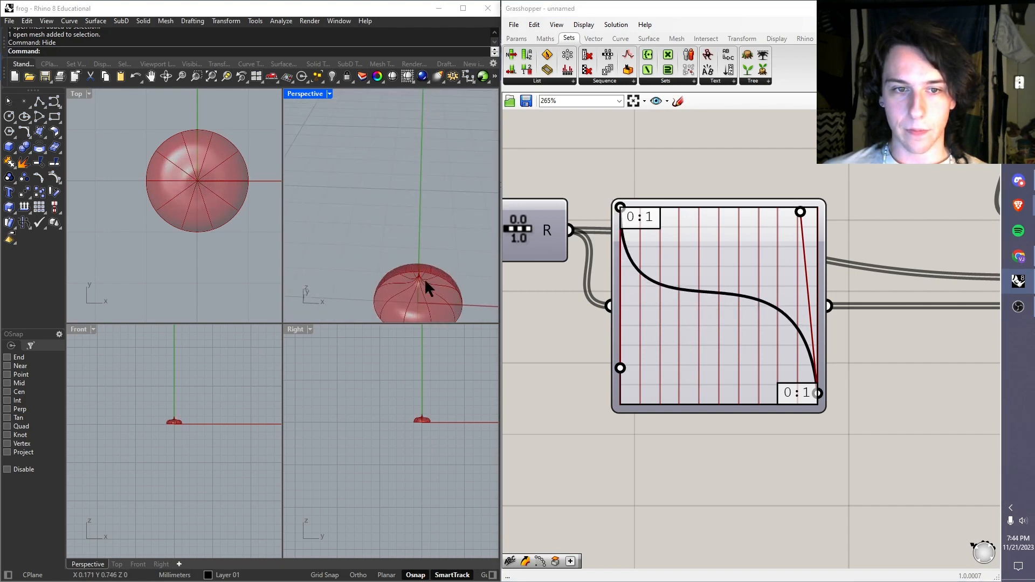
{"action": "right_click_drag", "start_coordinate": [425, 279], "coordinate": [423, 245]}
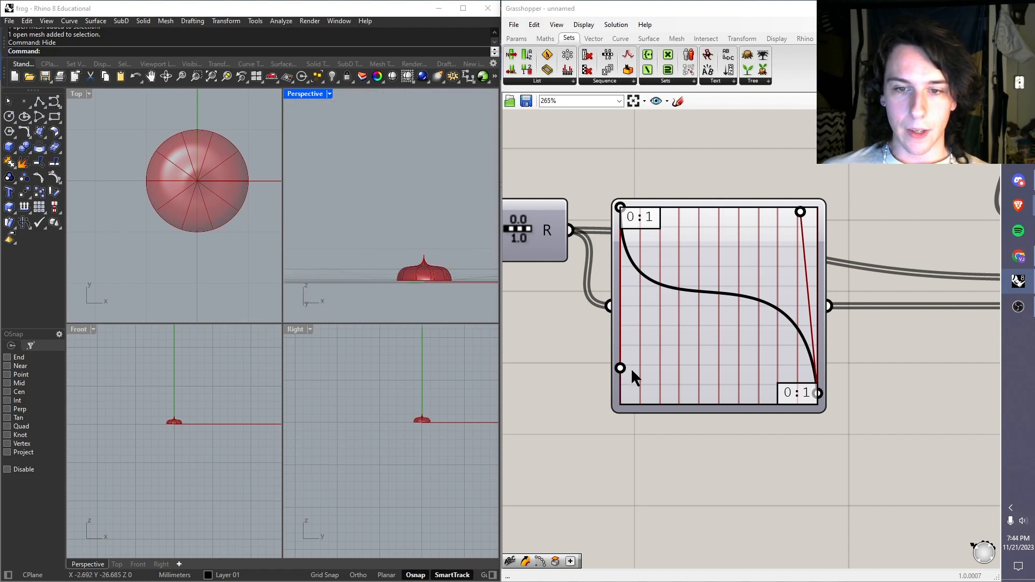
{"action": "left_click_drag", "start_coordinate": [630, 368], "coordinate": [875, 196]}
{"action": "right_click_drag", "start_coordinate": [441, 202], "coordinate": [426, 270]}
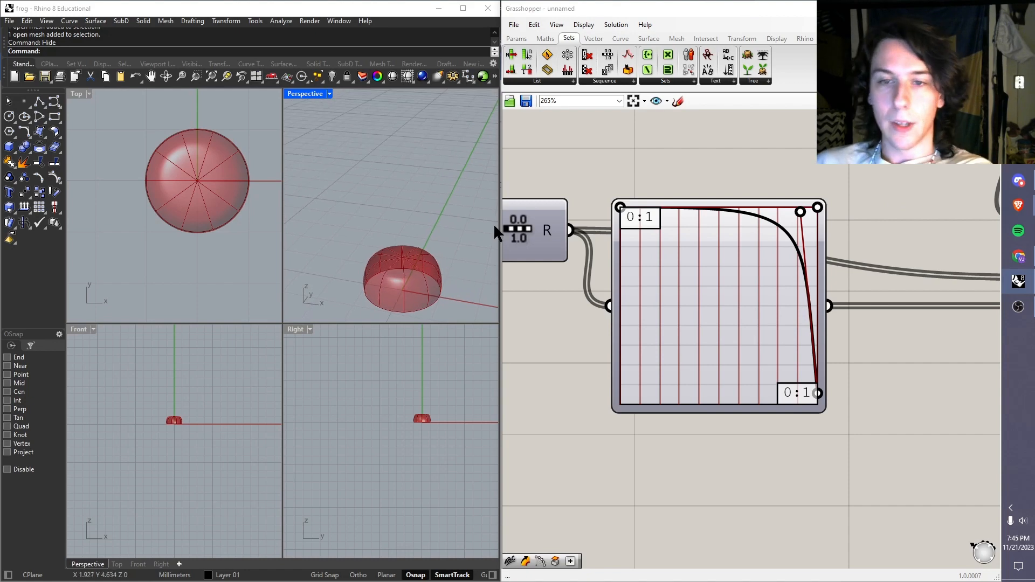
Step: Examine the closed dome-shaped loft from low and oblique angles, near and far, in the Perspective view
{"action": "scroll", "coordinate": [539, 243], "scroll_direction": "down", "scroll_amount": 4}
{"action": "scroll", "coordinate": [653, 257], "scroll_direction": "down", "scroll_amount": 3}
{"action": "scroll", "coordinate": [895, 243], "scroll_direction": "up", "scroll_amount": 4}
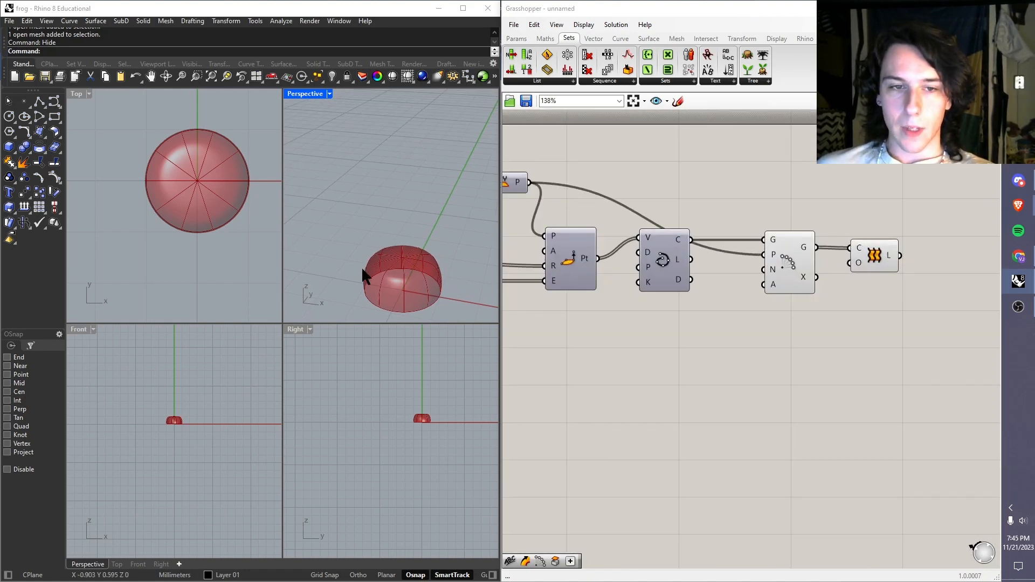
{"action": "right_click_drag", "start_coordinate": [363, 265], "coordinate": [346, 245]}
{"action": "scroll", "coordinate": [414, 282], "scroll_direction": "up", "scroll_amount": 6}
{"action": "scroll", "coordinate": [408, 214], "scroll_direction": "down", "scroll_amount": 3}
{"action": "scroll", "coordinate": [439, 266], "scroll_direction": "up", "scroll_amount": 3}
{"action": "scroll", "coordinate": [418, 240], "scroll_direction": "down", "scroll_amount": 3}
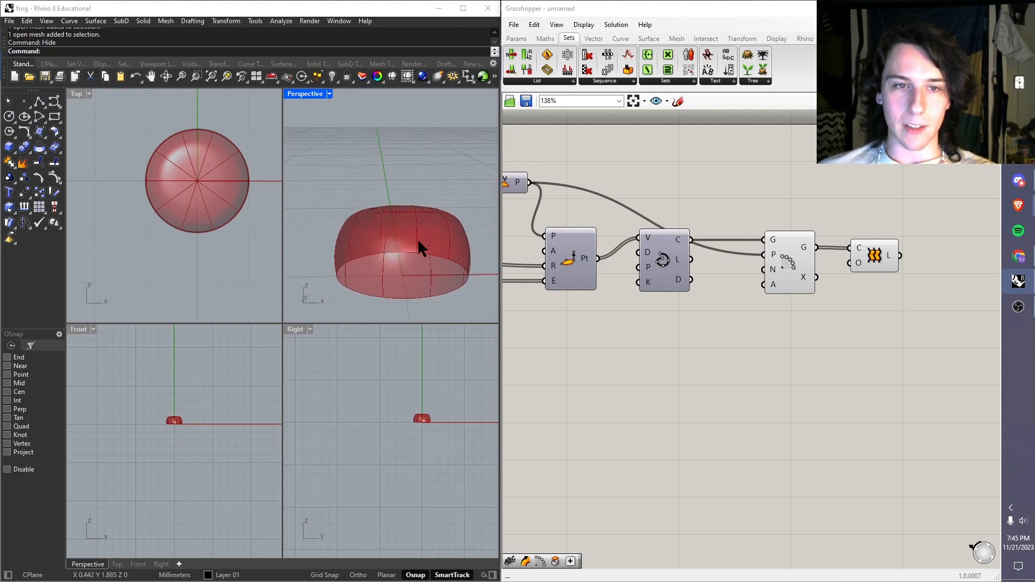
{"action": "scroll", "coordinate": [412, 241], "scroll_direction": "up", "scroll_amount": 4}
{"action": "right_click_drag", "start_coordinate": [412, 241], "coordinate": [372, 265]}
{"action": "scroll", "coordinate": [413, 223], "scroll_direction": "down", "scroll_amount": 4}
{"action": "scroll", "coordinate": [417, 244], "scroll_direction": "up", "scroll_amount": 7}
{"action": "scroll", "coordinate": [424, 216], "scroll_direction": "down", "scroll_amount": 2}
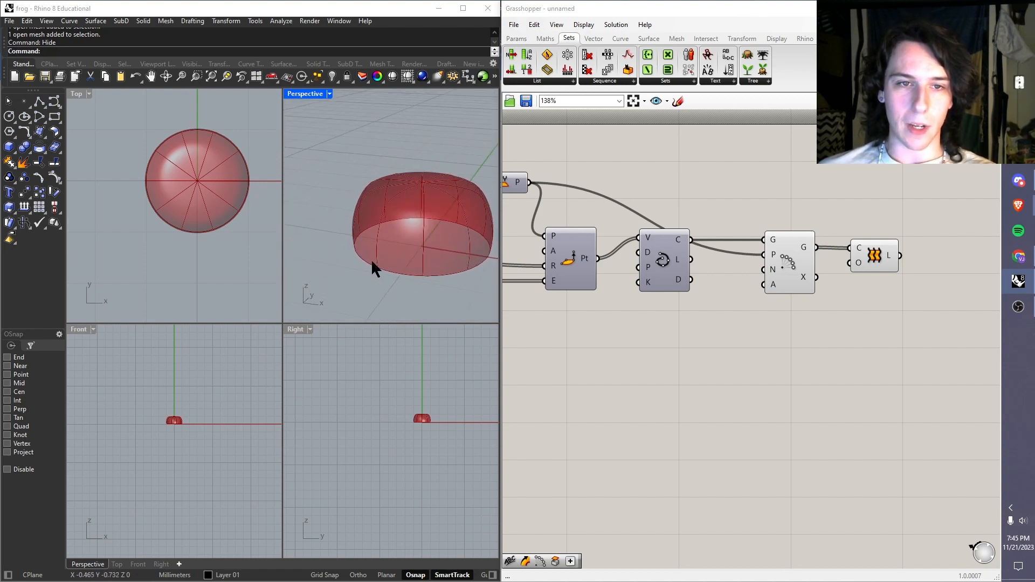
{"action": "scroll", "coordinate": [312, 190], "scroll_direction": "down", "scroll_amount": 2}
{"action": "scroll", "coordinate": [378, 200], "scroll_direction": "up", "scroll_amount": 3}
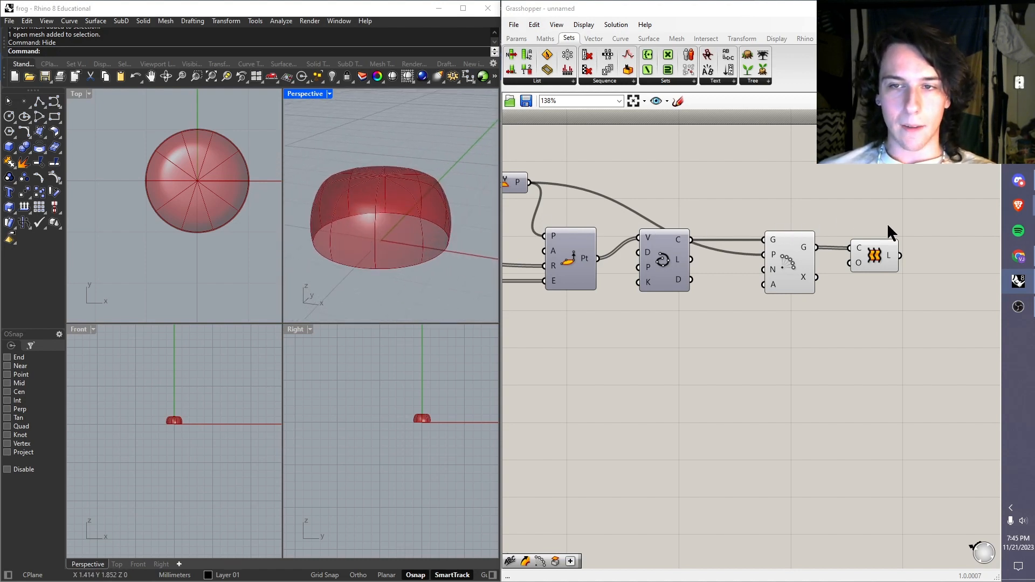
Step: Move the Loft component farther from Polar Array and add a Scale NU component between them
{"action": "right_click_drag", "start_coordinate": [888, 222], "coordinate": [698, 262]}
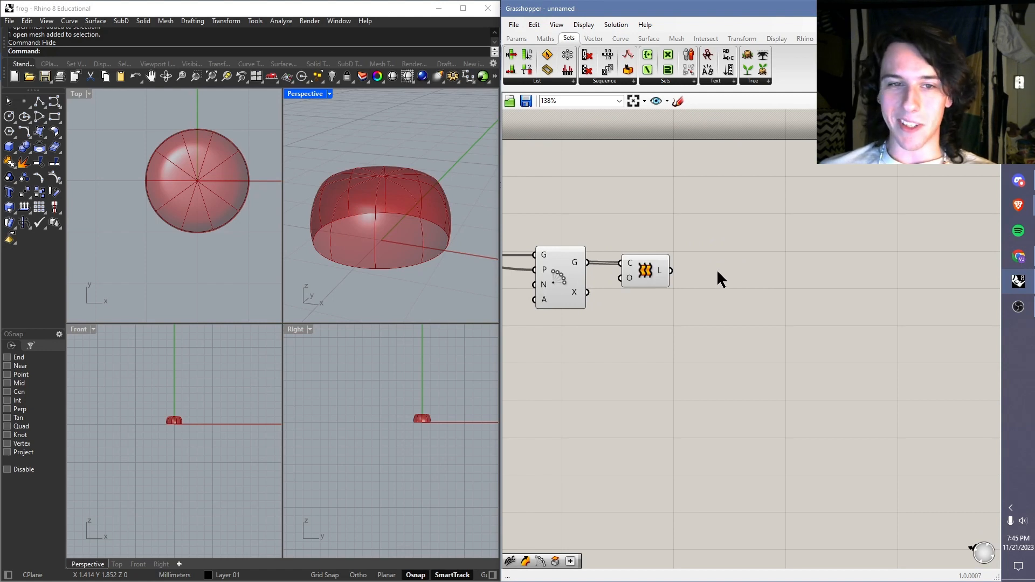
{"action": "left_click_drag", "start_coordinate": [665, 276], "coordinate": [770, 265]}
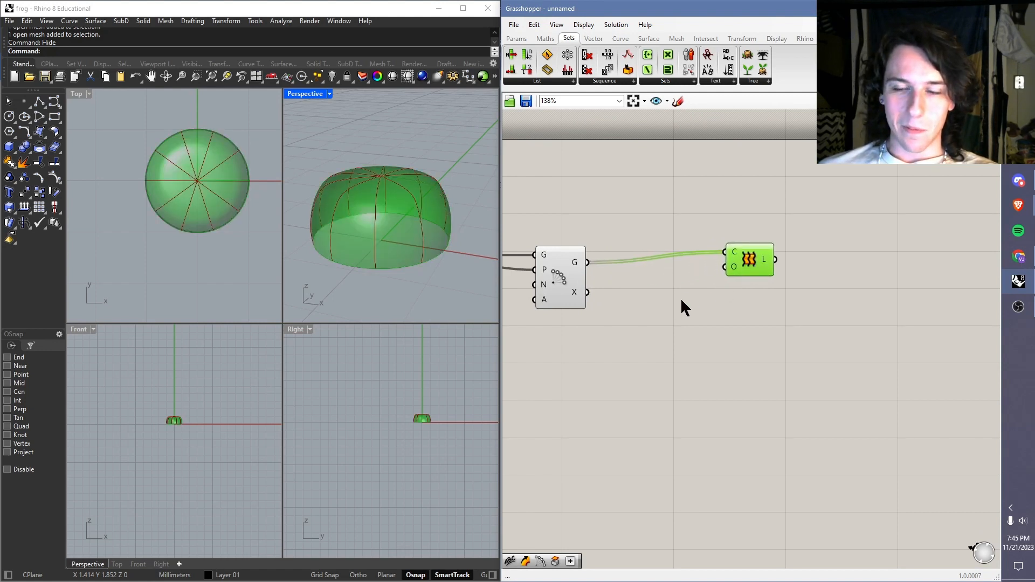
{"action": "left_click", "coordinate": [671, 299]}
{"action": "double_click", "coordinate": [655, 319]}
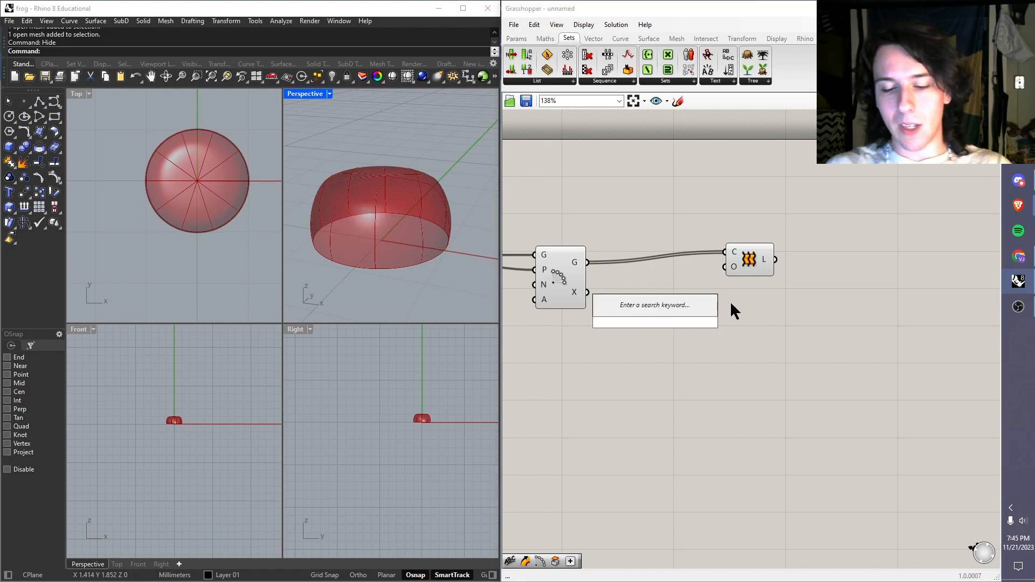
{"action": "type", "text": "nu scal"}
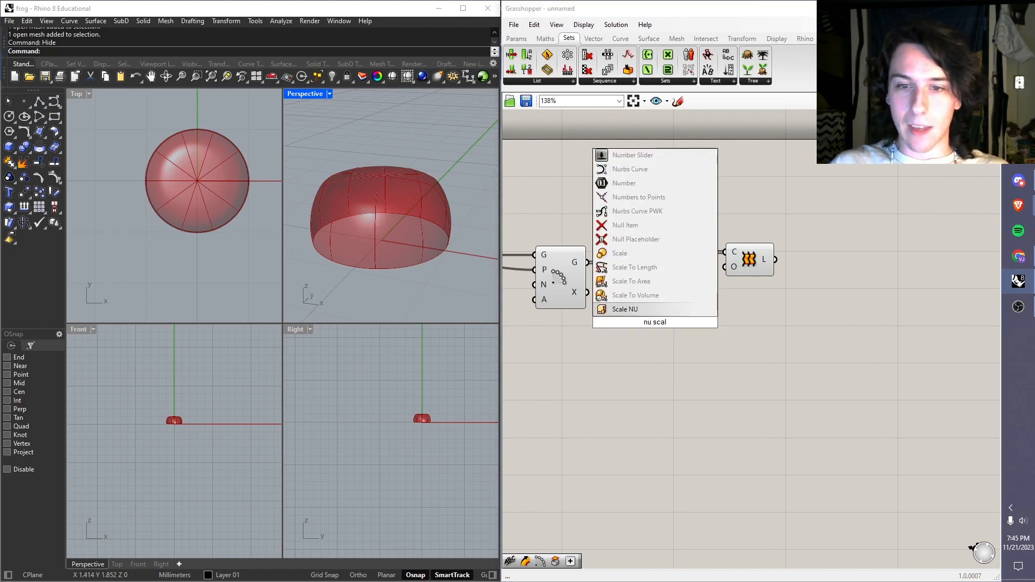
{"action": "key", "text": "Return"}
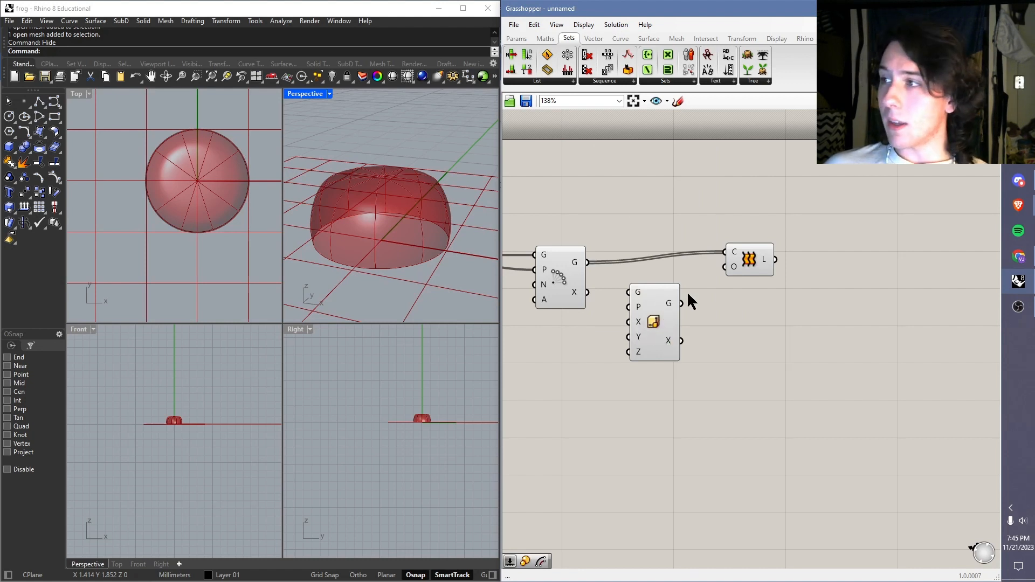
Step: Connect the XY Plane P output to the P input of Scale NU
{"action": "right_click_drag", "start_coordinate": [656, 316], "coordinate": [729, 319]}
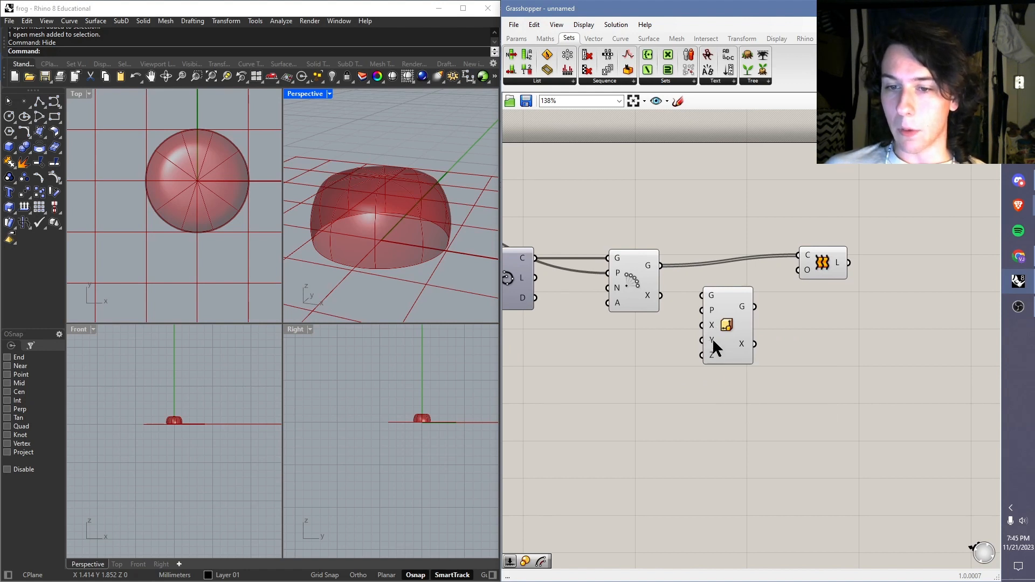
{"action": "right_click_drag", "start_coordinate": [695, 306], "coordinate": [839, 315]}
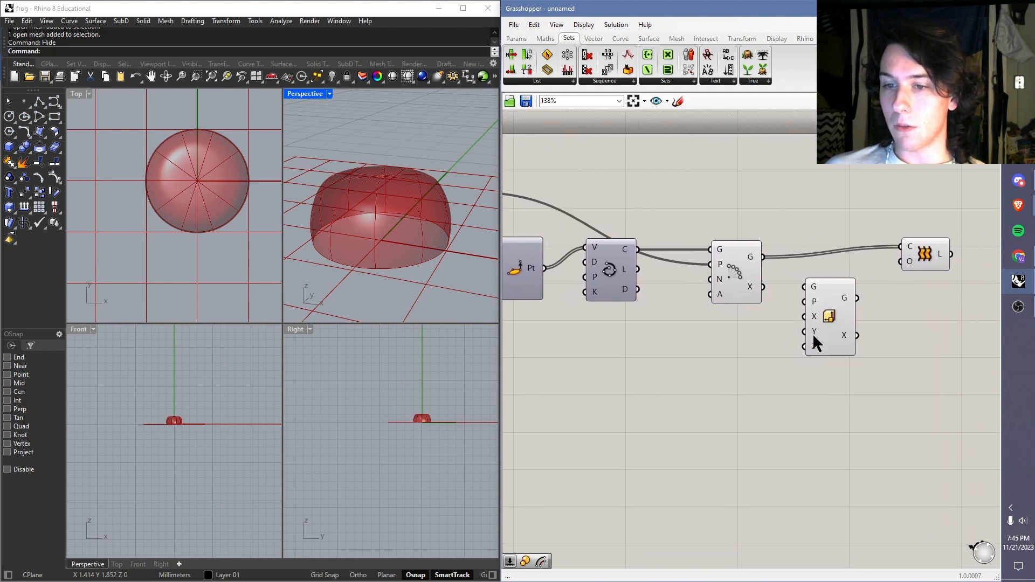
{"action": "right_click_drag", "start_coordinate": [768, 289], "coordinate": [879, 316]}
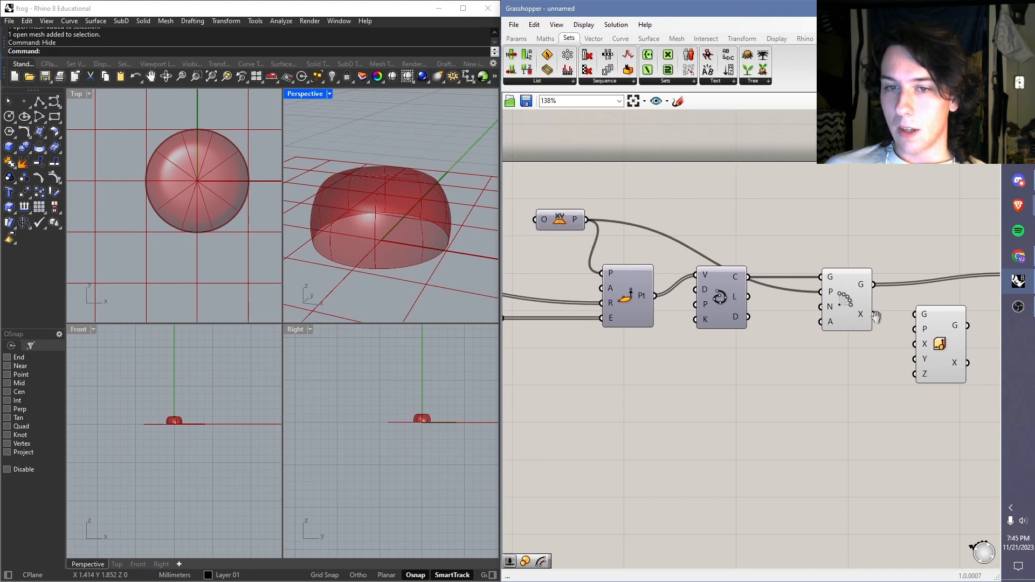
{"action": "right_click_drag", "start_coordinate": [624, 222], "coordinate": [593, 209]}
{"action": "left_click_drag", "start_coordinate": [557, 206], "coordinate": [885, 316]}
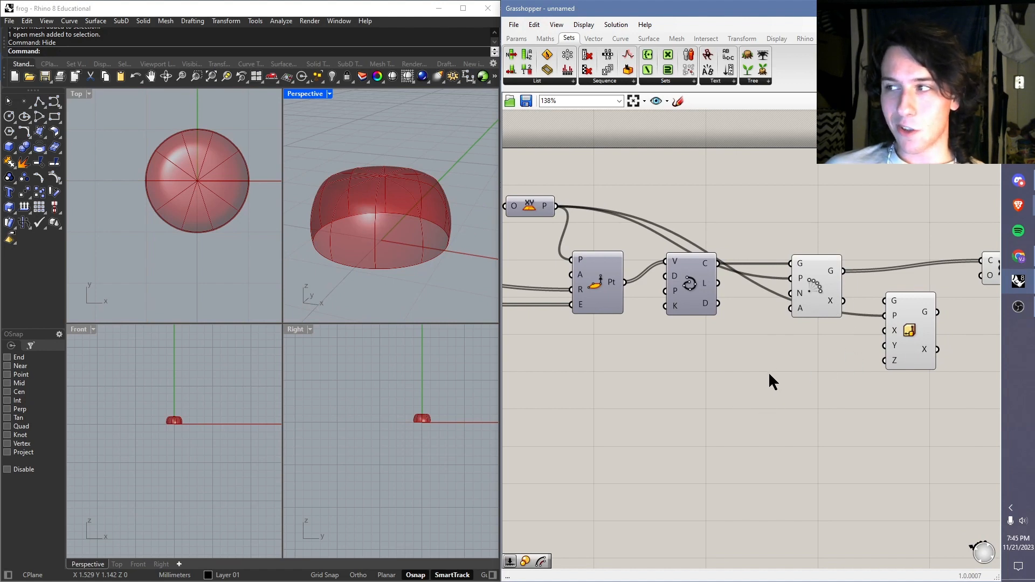
Step: Add a number slider ranging from 0.0 to 1.0 beneath the Curve and Polar Array components
{"action": "double_click", "coordinate": [708, 371]}
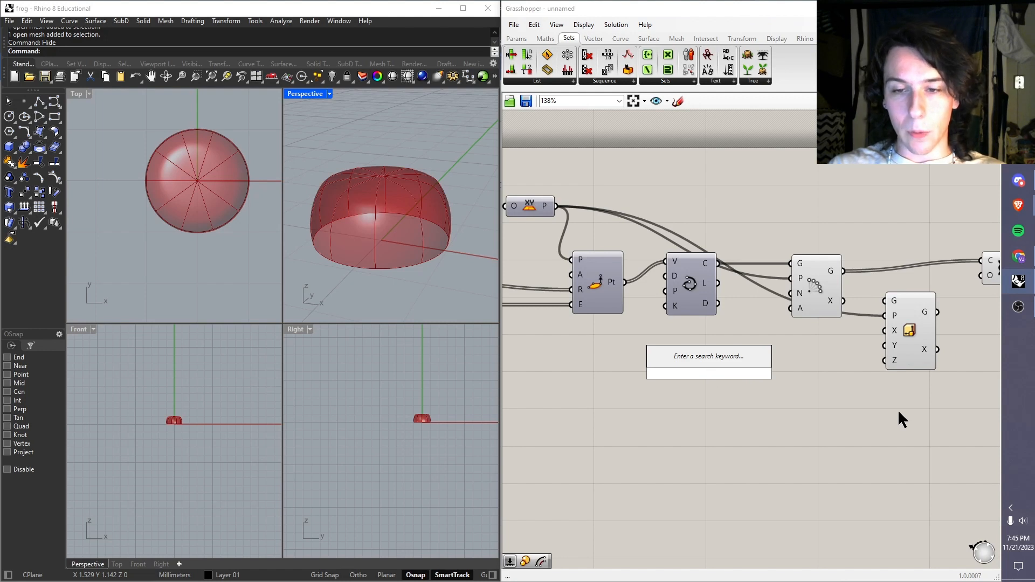
{"action": "type", "text": "slider"}
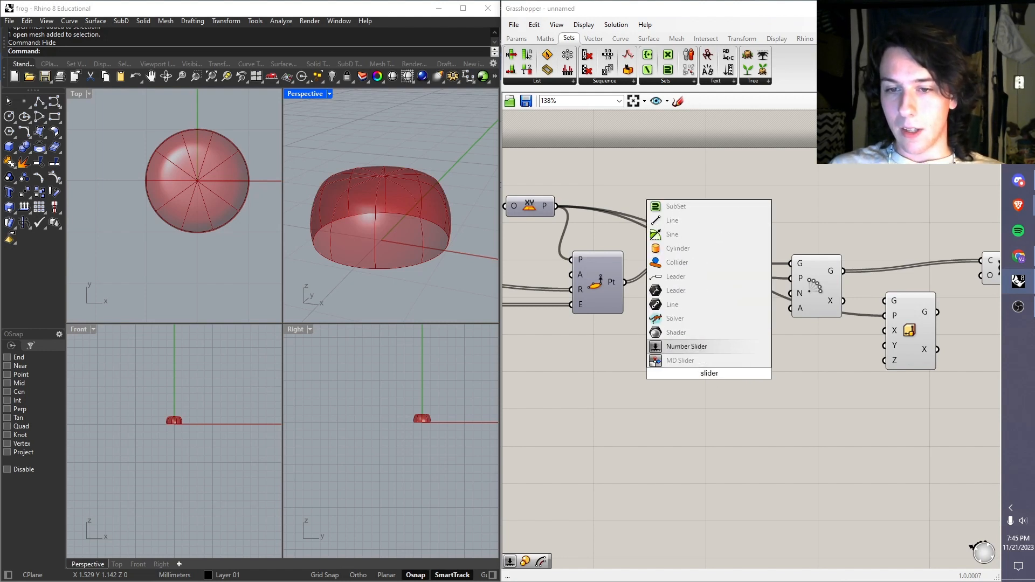
{"action": "key", "text": "BackSpace"}
{"action": "key", "text": "BackSpace"}
{"action": "key", "text": "BackSpace"}
{"action": "key", "text": "BackSpace"}
{"action": "key", "text": "BackSpace"}
{"action": "key", "text": "BackSpace"}
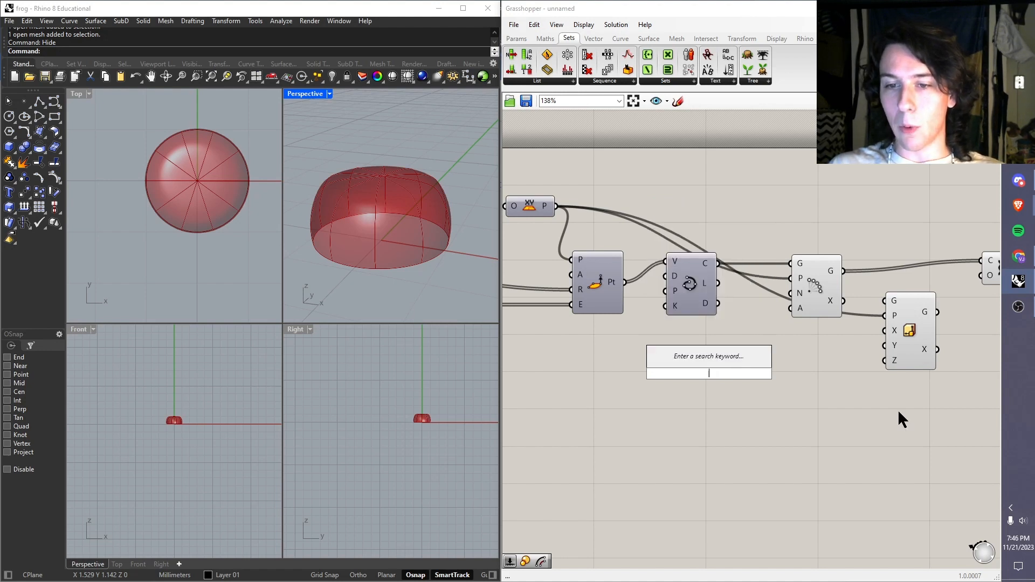
{"action": "type", "text": "0.0<1."}
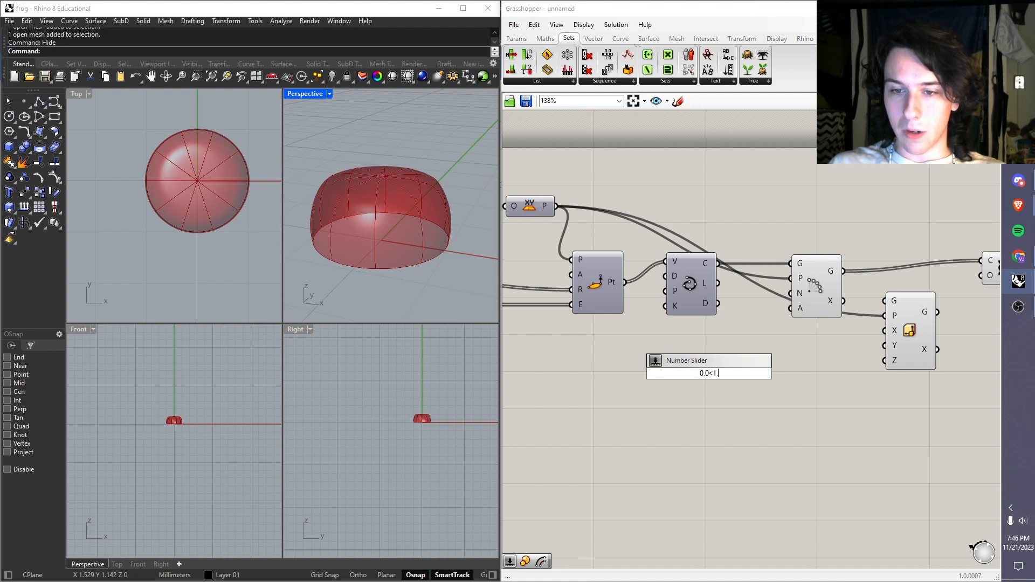
{"action": "type", "text": "0"}
{"action": "key", "text": "Return"}
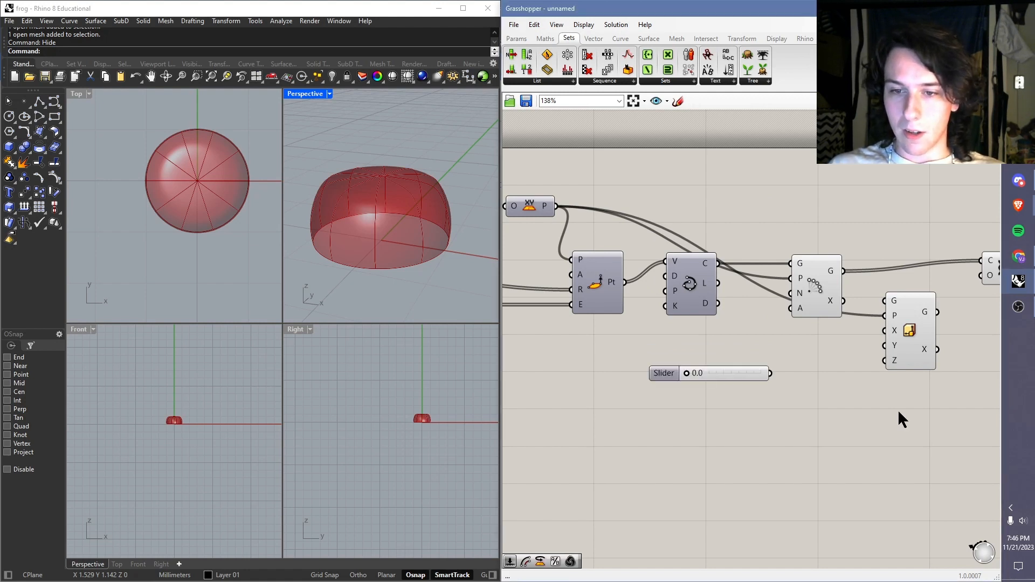
Step: Connect the new slider to the X and Y inputs of Scale NU and set it to 0.2
{"action": "left_click_drag", "start_coordinate": [771, 373], "coordinate": [886, 331]}
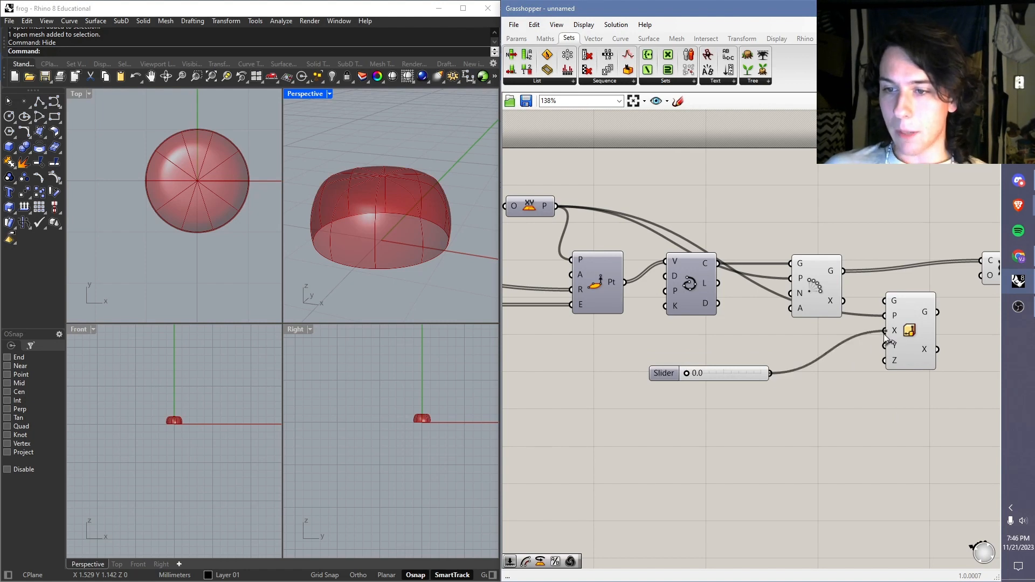
{"action": "left_click_drag", "start_coordinate": [777, 374], "coordinate": [887, 347]}
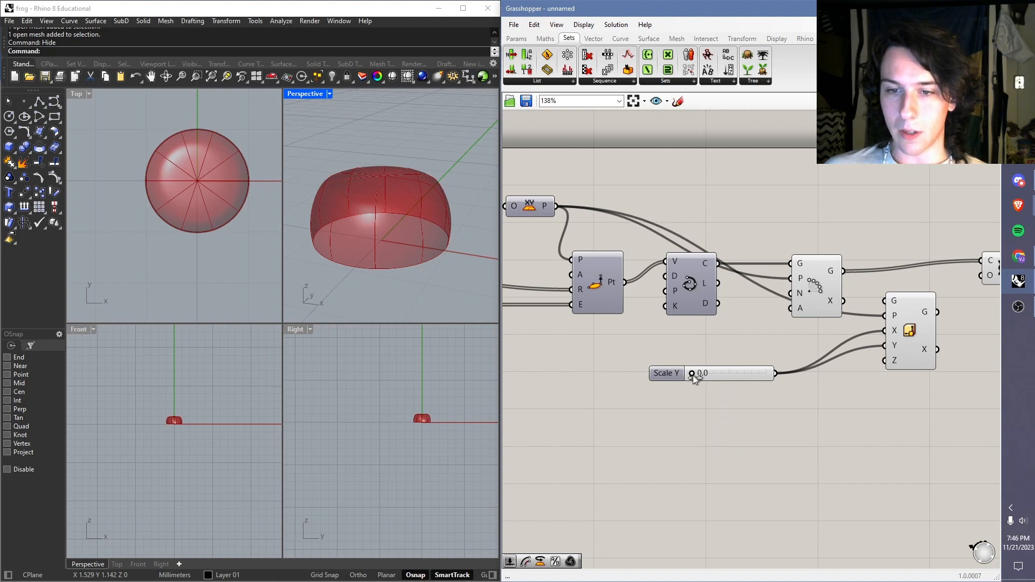
{"action": "left_click_drag", "start_coordinate": [704, 377], "coordinate": [717, 377]}
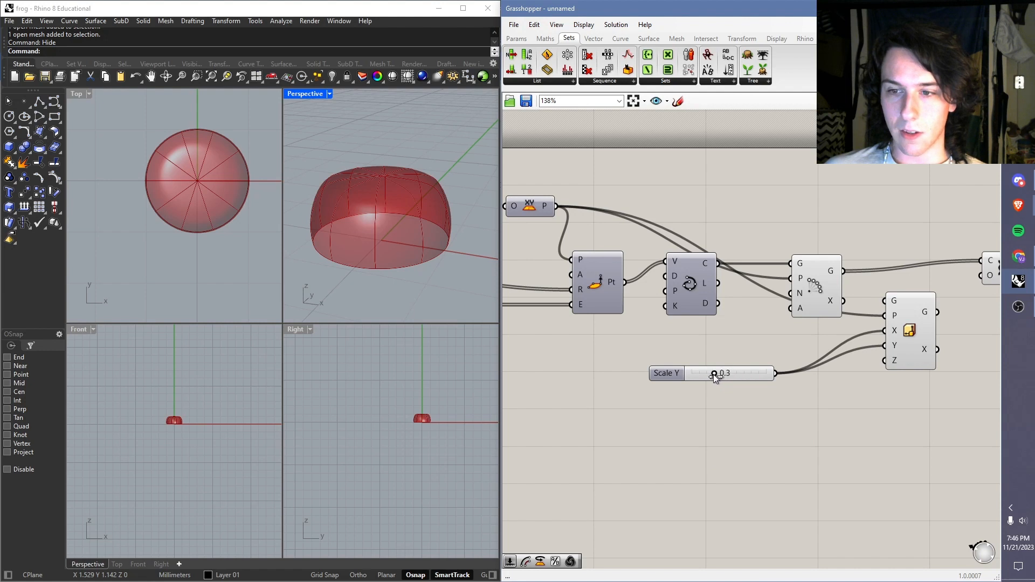
Step: Connect the Polar Array G output to the G input of Scale NU
{"action": "left_click", "coordinate": [911, 331]}
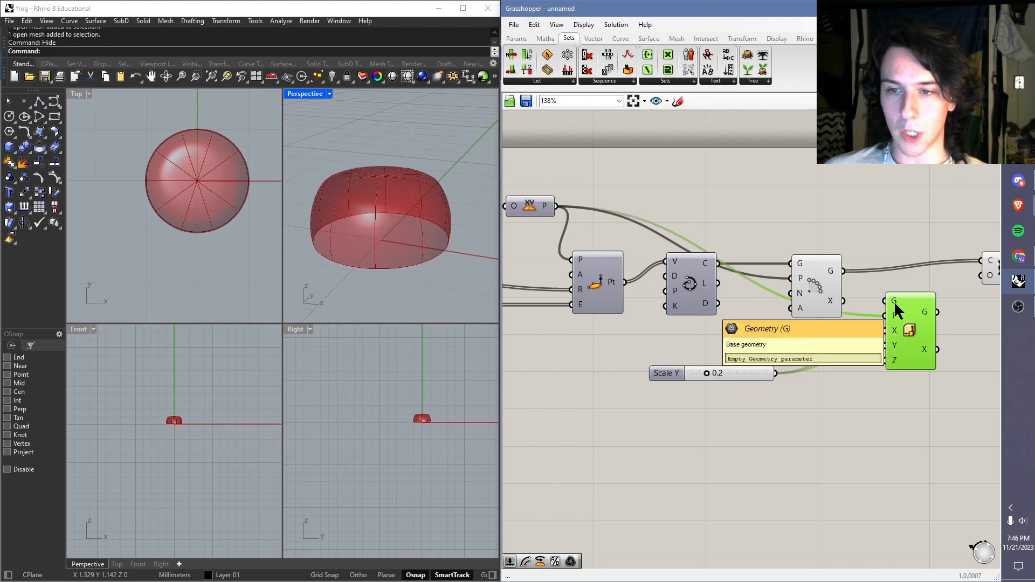
{"action": "left_click_drag", "start_coordinate": [719, 264], "coordinate": [888, 301]}
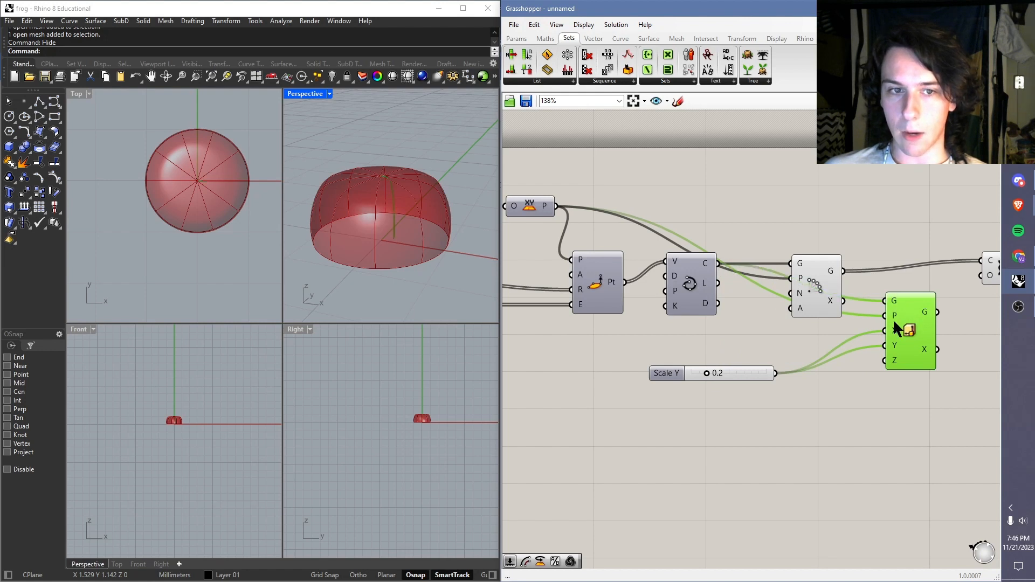
{"action": "left_click_drag", "start_coordinate": [844, 271], "coordinate": [886, 300]}
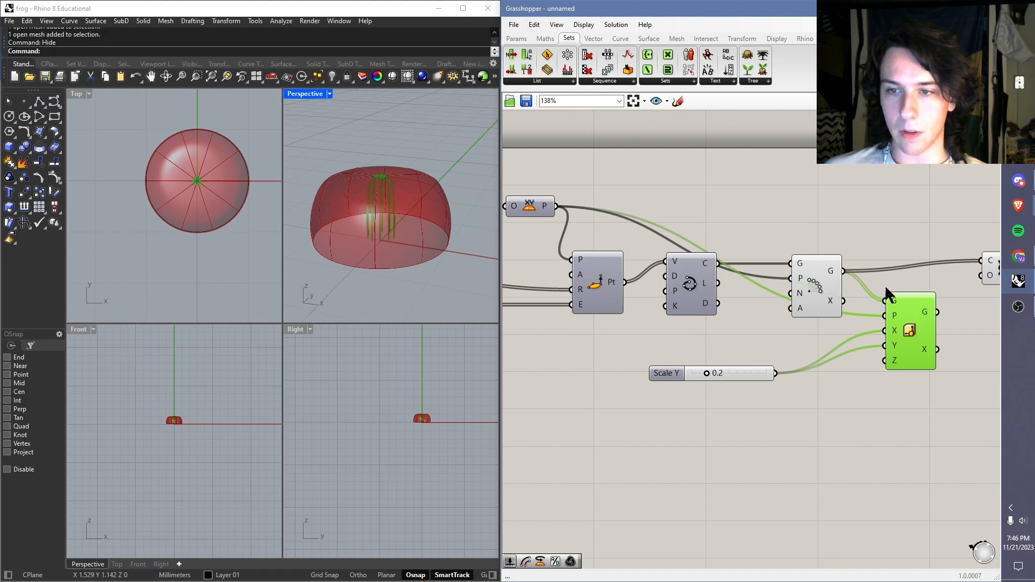
{"action": "left_click", "coordinate": [865, 245]}
Step: Turn off the Loft component's preview to expose the arrayed and scaled curves in the Perspective view
{"action": "scroll", "coordinate": [426, 242], "scroll_direction": "up", "scroll_amount": 5}
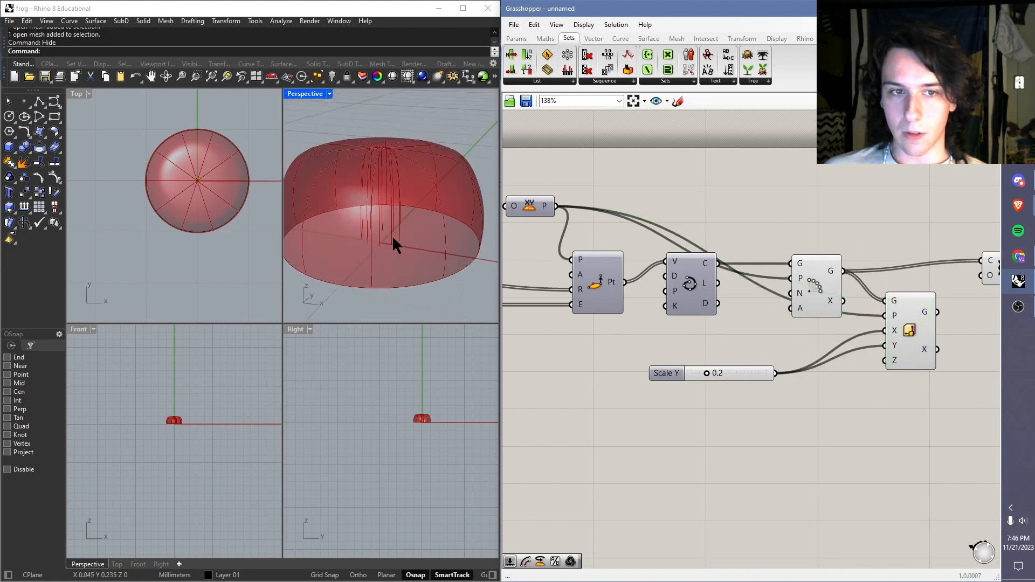
{"action": "right_click_drag", "start_coordinate": [786, 260], "coordinate": [706, 263]}
{"action": "left_click", "coordinate": [938, 271]}
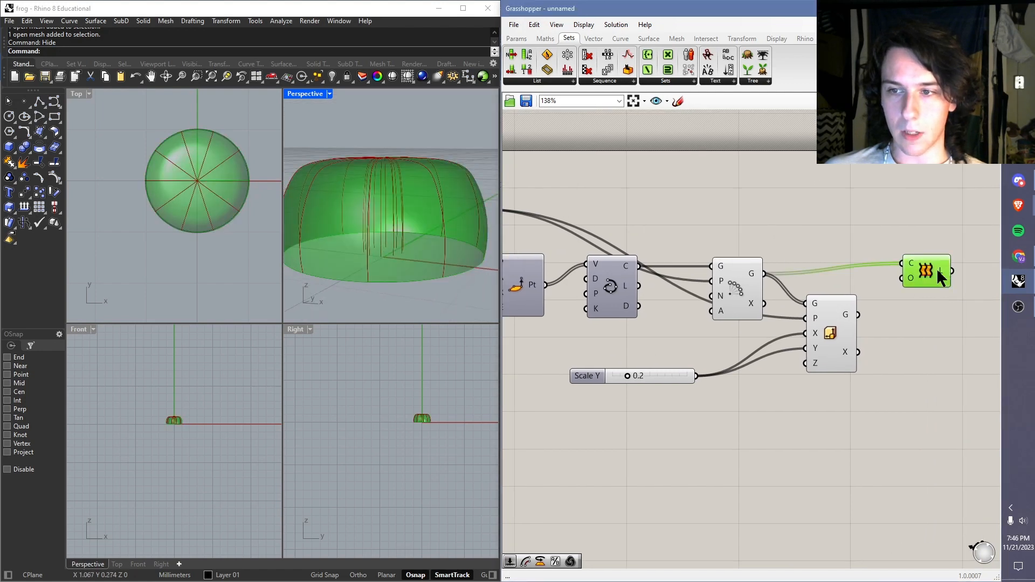
{"action": "right_click", "coordinate": [937, 271]}
{"action": "left_click", "coordinate": [953, 291]}
{"action": "left_click", "coordinate": [819, 224]}
{"action": "mouse_move", "coordinate": [423, 235]}
{"action": "right_mouse_down"}
{"action": "mouse_move", "coordinate": [426, 219]}
{"action": "mouse_move", "coordinate": [405, 253]}
{"action": "mouse_move", "coordinate": [405, 238]}
{"action": "mouse_move", "coordinate": [439, 224]}
{"action": "right_mouse_up"}
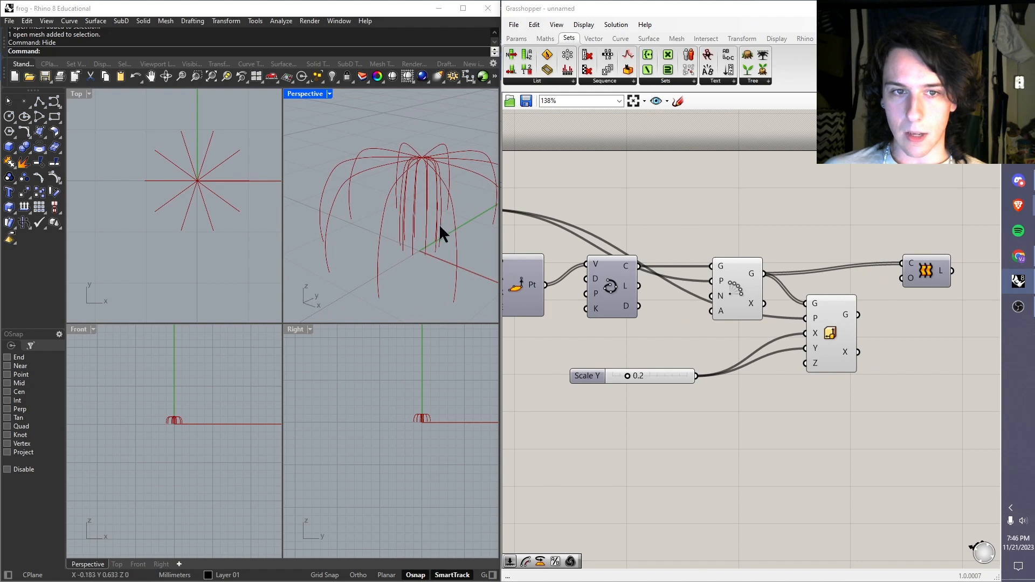
Step: Set the Scale Y slider to 0.7 and compare the Scale NU curves with the Polar Array curves
{"action": "left_click_drag", "start_coordinate": [630, 377], "coordinate": [666, 382]}
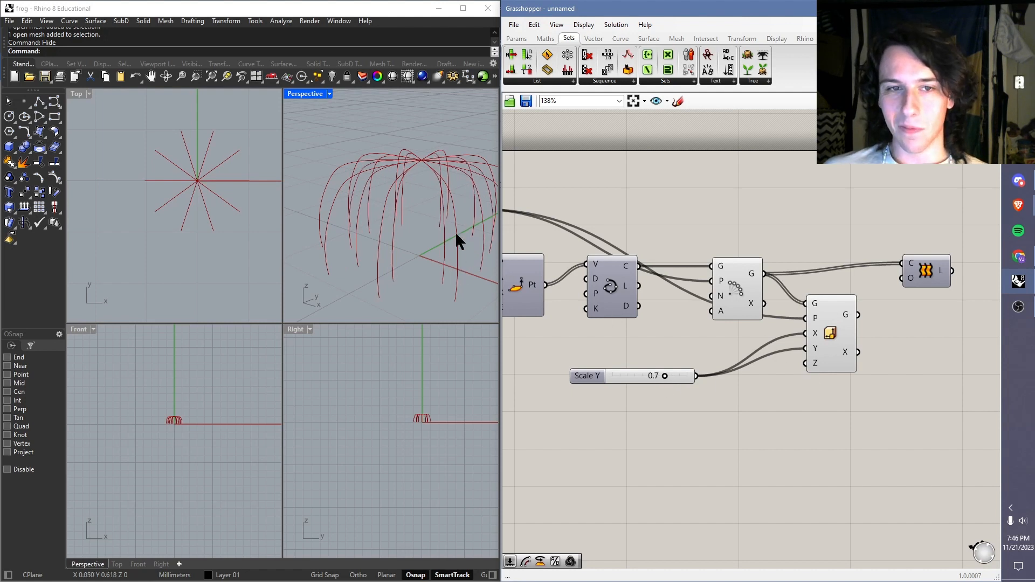
{"action": "right_click_drag", "start_coordinate": [457, 241], "coordinate": [419, 258]}
{"action": "right_click_drag", "start_coordinate": [873, 332], "coordinate": [808, 330]}
{"action": "left_click", "coordinate": [778, 334]}
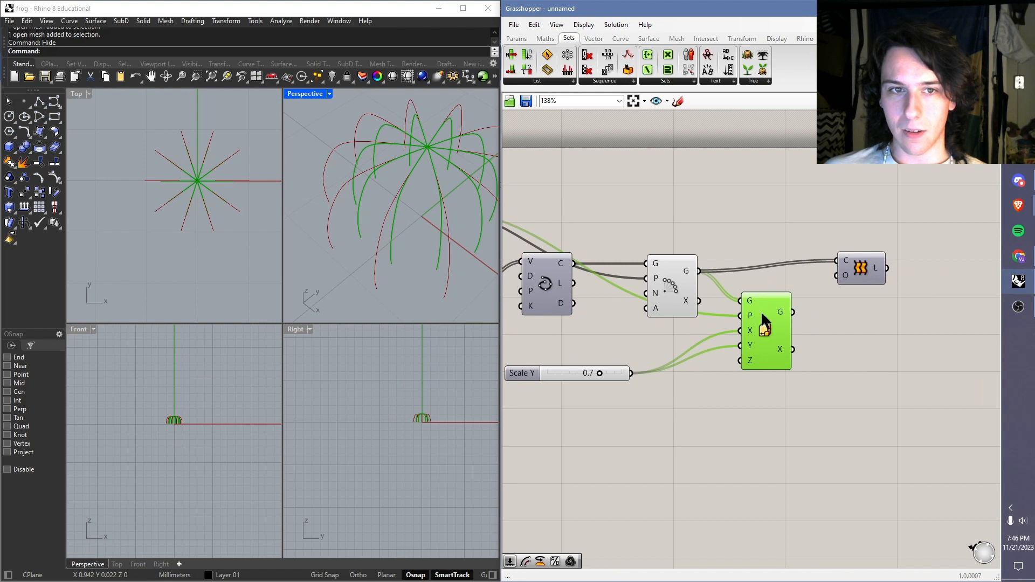
{"action": "left_click", "coordinate": [668, 285]}
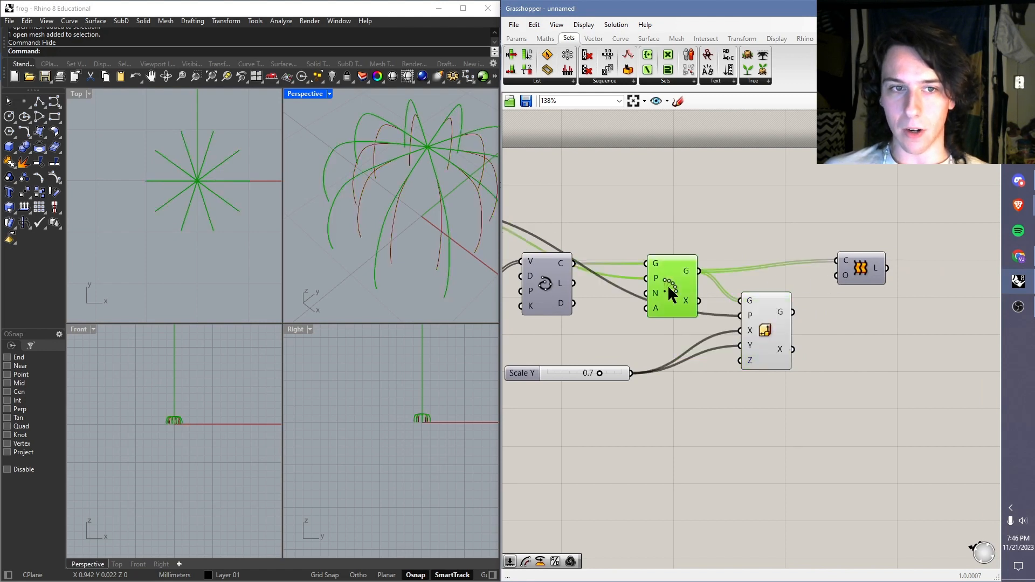
{"action": "left_click", "coordinate": [768, 243]}
Step: Move Scale NU slightly lower and add a Rotate component after it
{"action": "right_click_drag", "start_coordinate": [719, 363], "coordinate": [749, 343]}
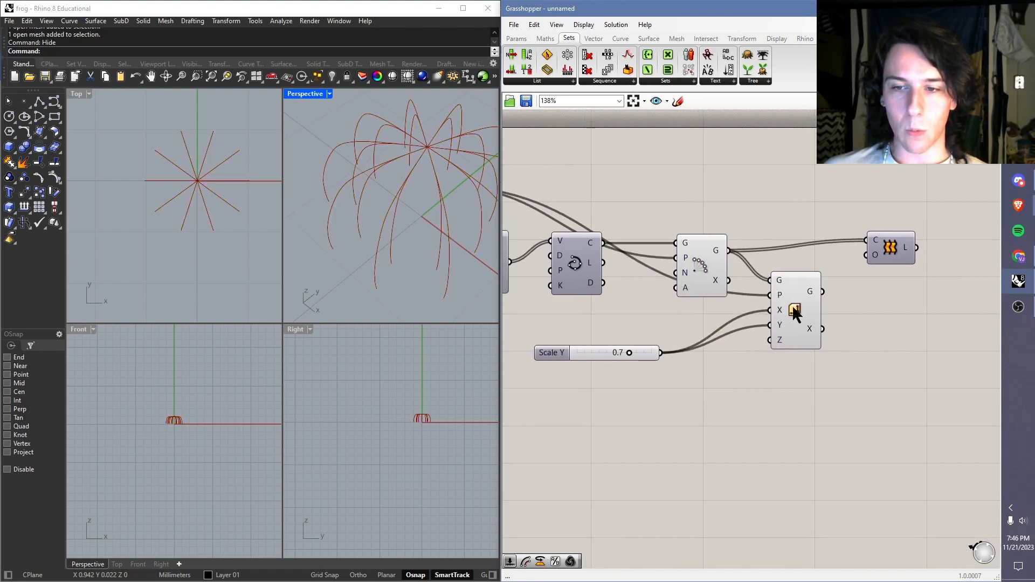
{"action": "left_click_drag", "start_coordinate": [795, 314], "coordinate": [793, 325]}
{"action": "right_click_drag", "start_coordinate": [855, 355], "coordinate": [780, 355]}
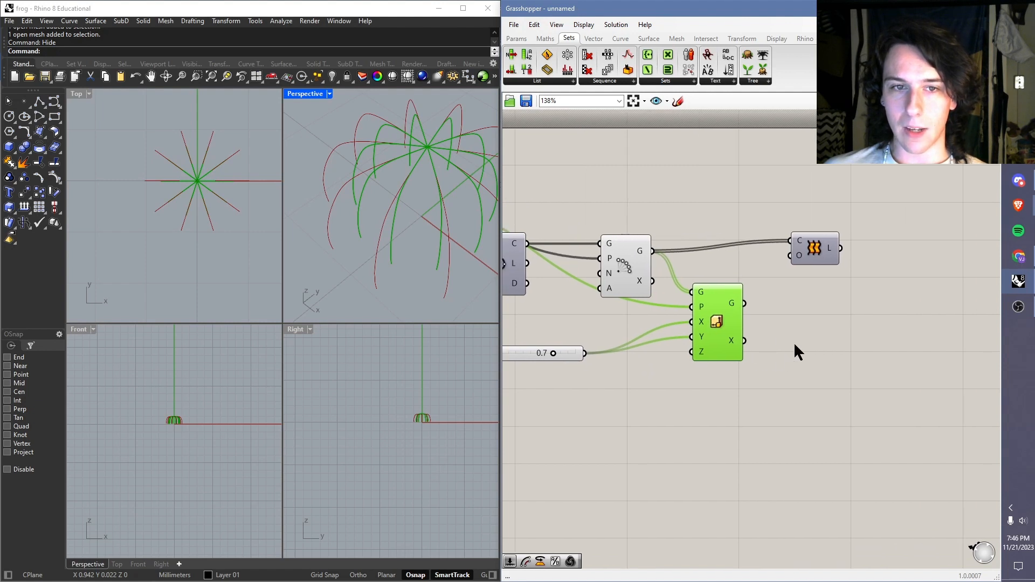
{"action": "left_click", "coordinate": [845, 328]}
{"action": "double_click", "coordinate": [819, 338]}
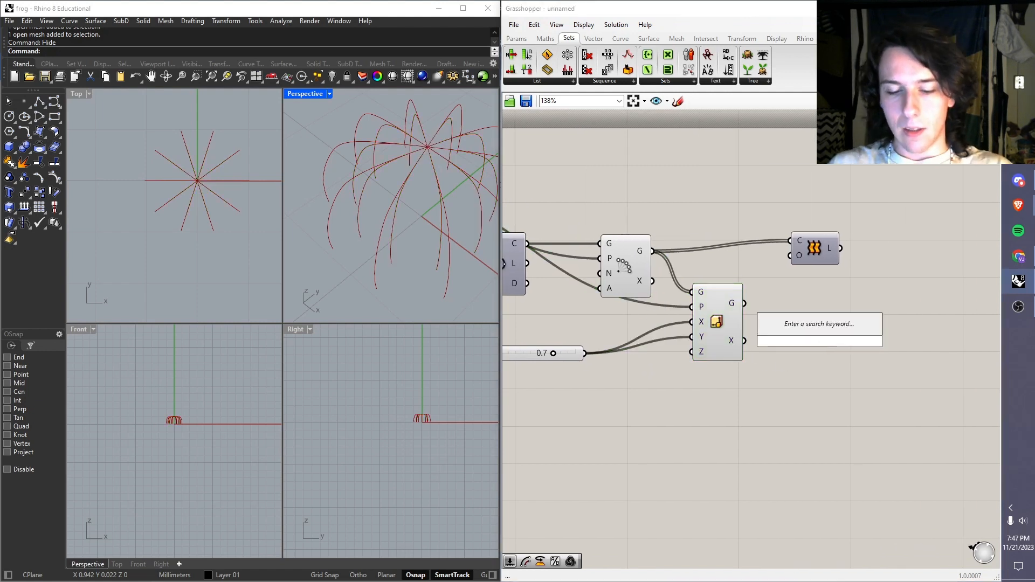
{"action": "type", "text": "rootate"}
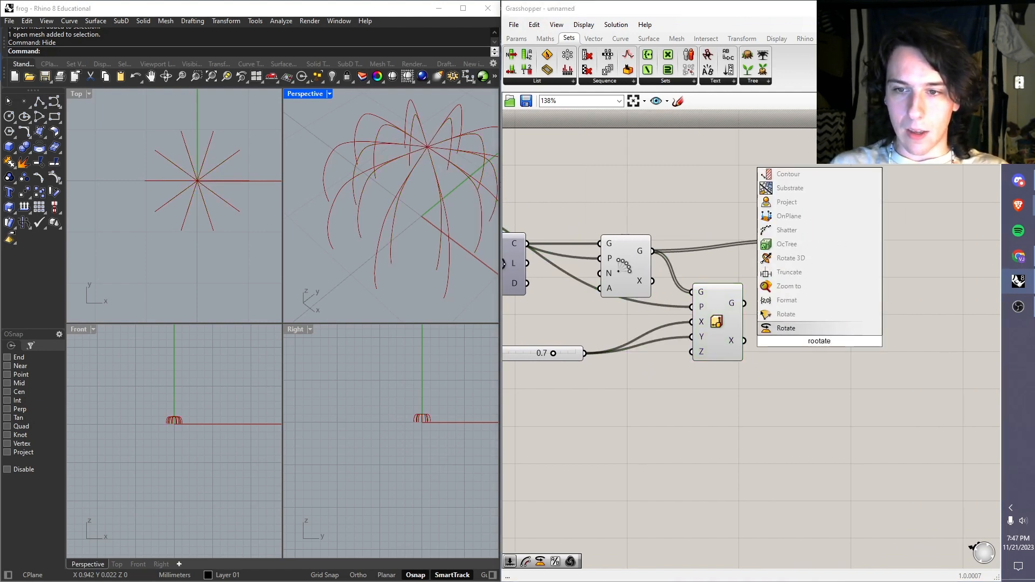
{"action": "key", "text": "Return"}
Step: Connect the XY Plane to the P input of Rotate and the Scale NU G output to its G input
{"action": "scroll", "coordinate": [842, 306], "scroll_direction": "down", "scroll_amount": 3}
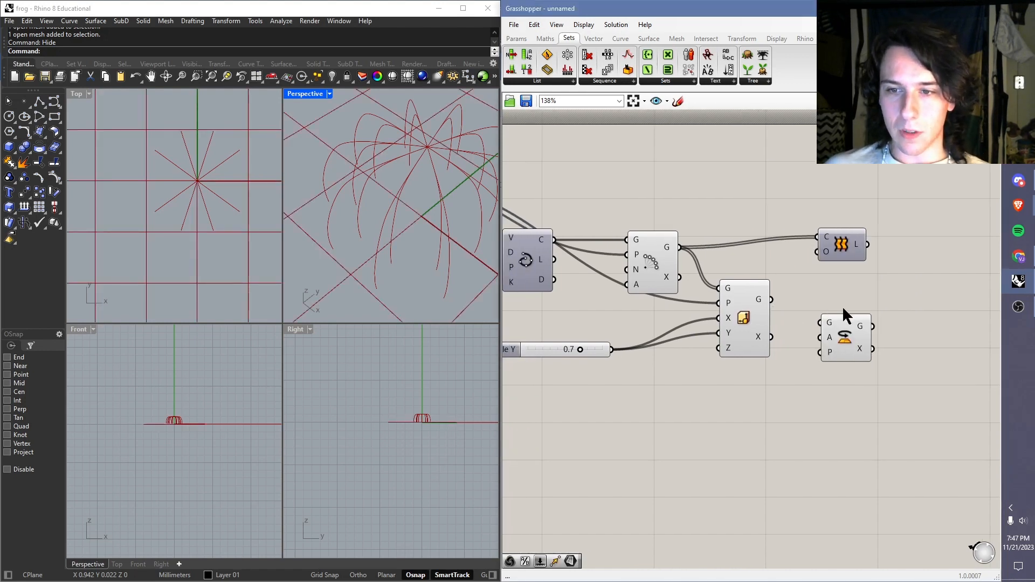
{"action": "left_click_drag", "start_coordinate": [568, 233], "coordinate": [843, 308]}
{"action": "scroll", "coordinate": [841, 315], "scroll_direction": "up", "scroll_amount": 4}
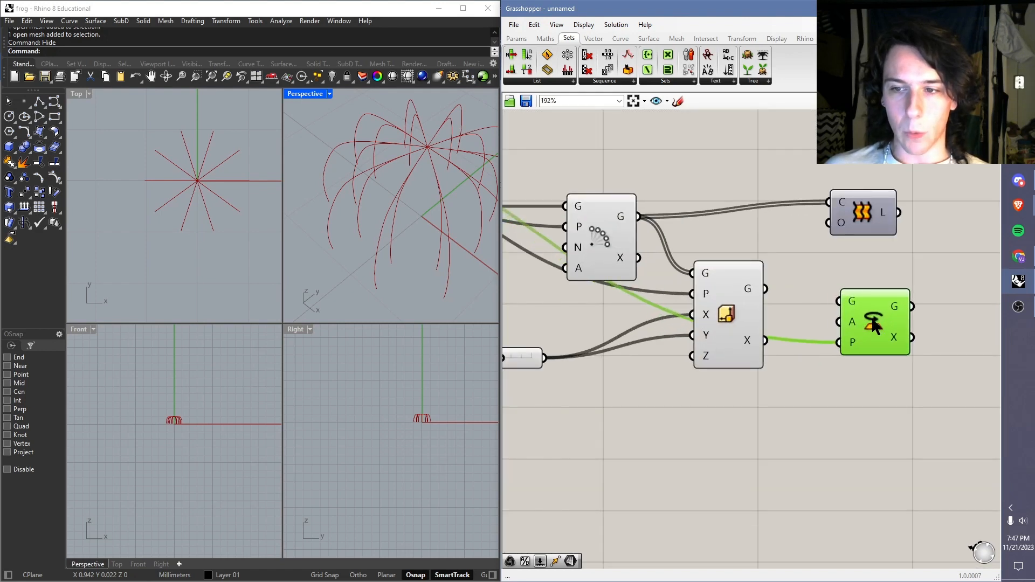
{"action": "left_click", "coordinate": [872, 318]}
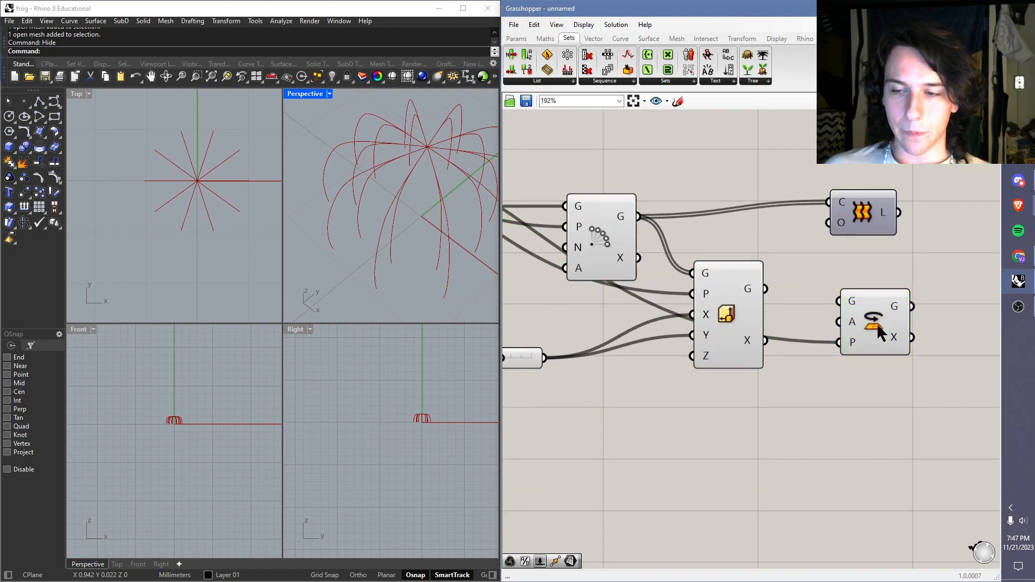
{"action": "left_click_drag", "start_coordinate": [836, 301], "coordinate": [857, 308]}
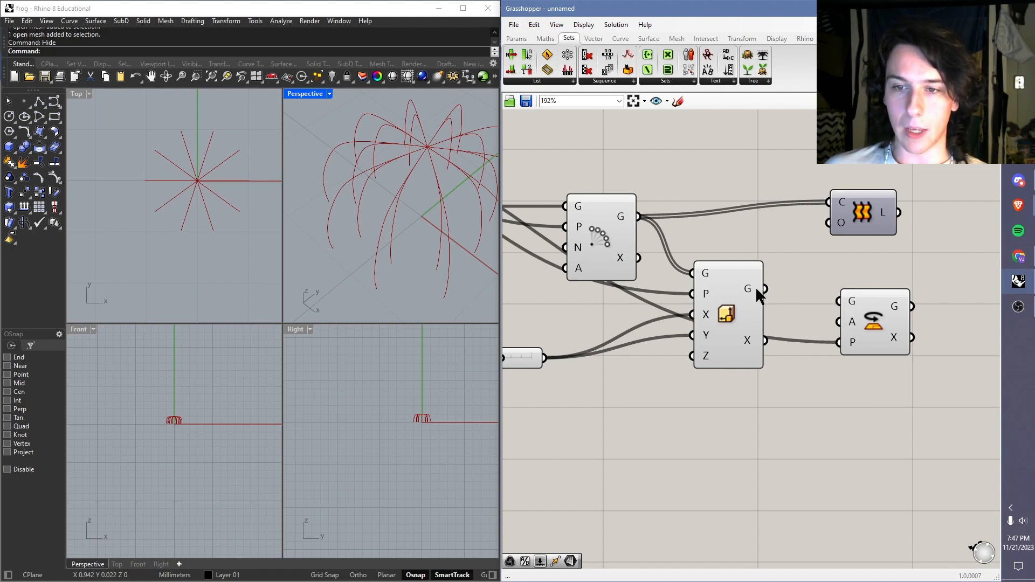
{"action": "left_click_drag", "start_coordinate": [765, 289], "coordinate": [839, 301]}
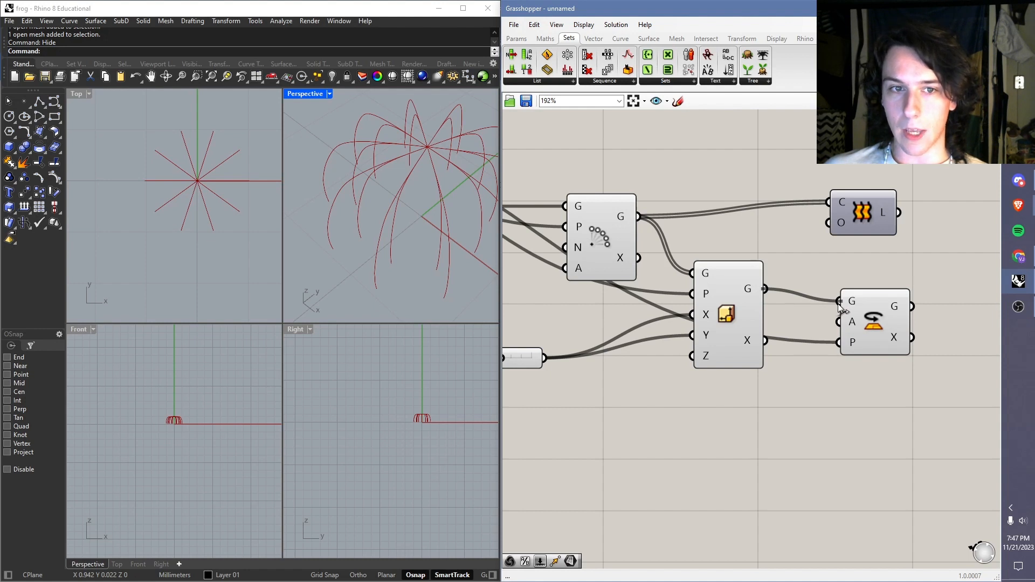
{"action": "left_click_drag", "start_coordinate": [839, 304], "coordinate": [841, 305]}
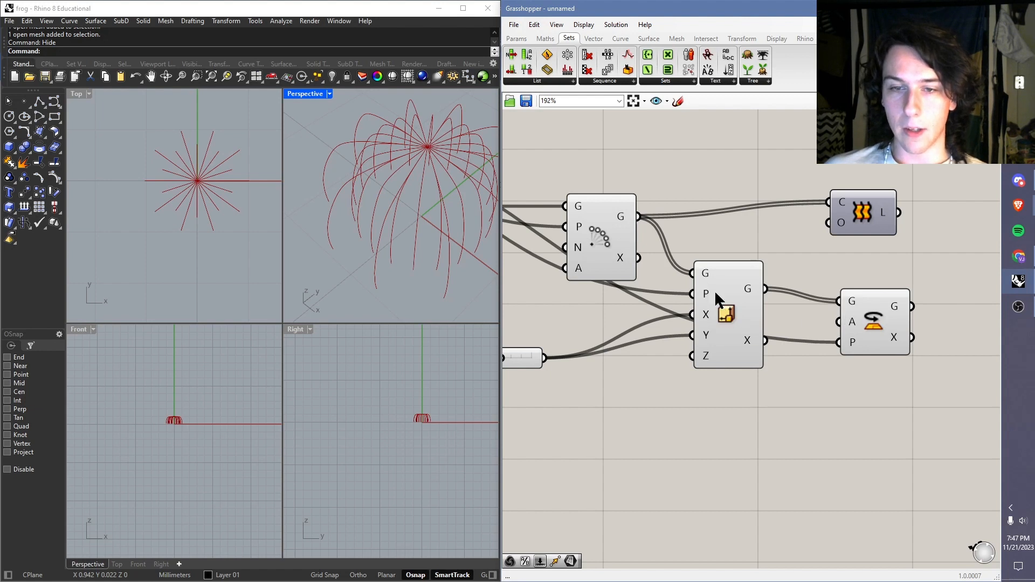
Step: Turn off the preview of the Scale NU component
{"action": "scroll", "coordinate": [426, 210], "scroll_direction": "down", "scroll_amount": 5}
{"action": "scroll", "coordinate": [442, 212], "scroll_direction": "up", "scroll_amount": 3}
{"action": "right_click_drag", "start_coordinate": [443, 212], "coordinate": [482, 268]}
{"action": "left_click", "coordinate": [732, 306]}
{"action": "middle_click", "coordinate": [732, 306]}
{"action": "left_click", "coordinate": [764, 282]}
{"action": "left_click", "coordinate": [828, 259]}
Step: Switch the A input of Rotate to degrees and connect a new integer slider to it, set to 18
{"action": "right_click", "coordinate": [854, 324]}
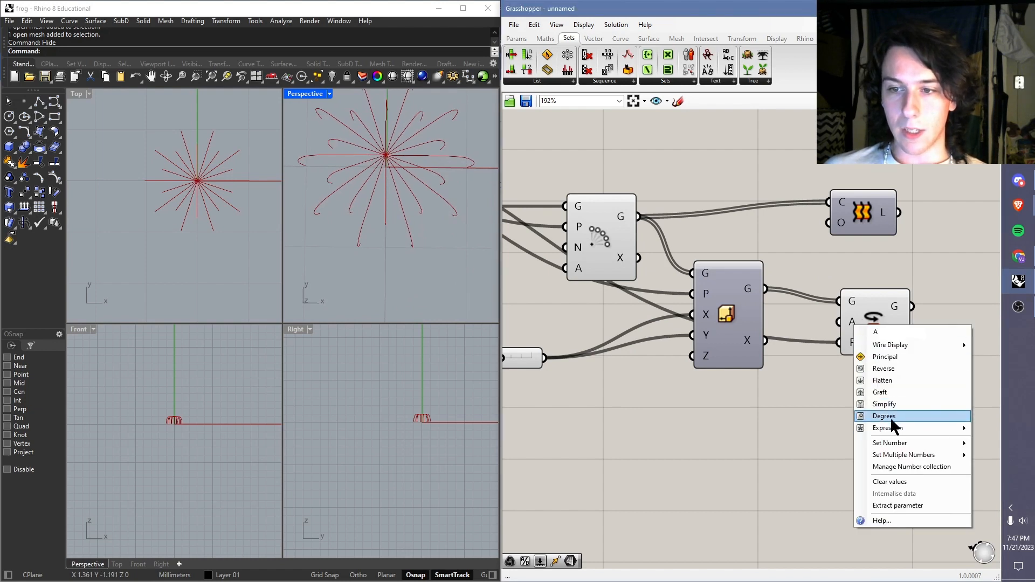
{"action": "left_click", "coordinate": [884, 416]}
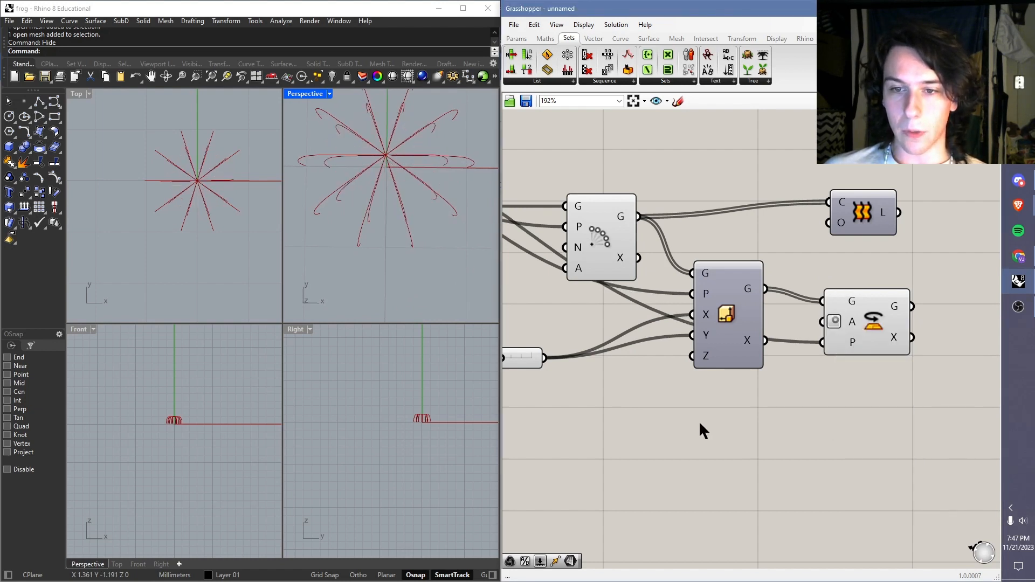
{"action": "double_click", "coordinate": [664, 431]}
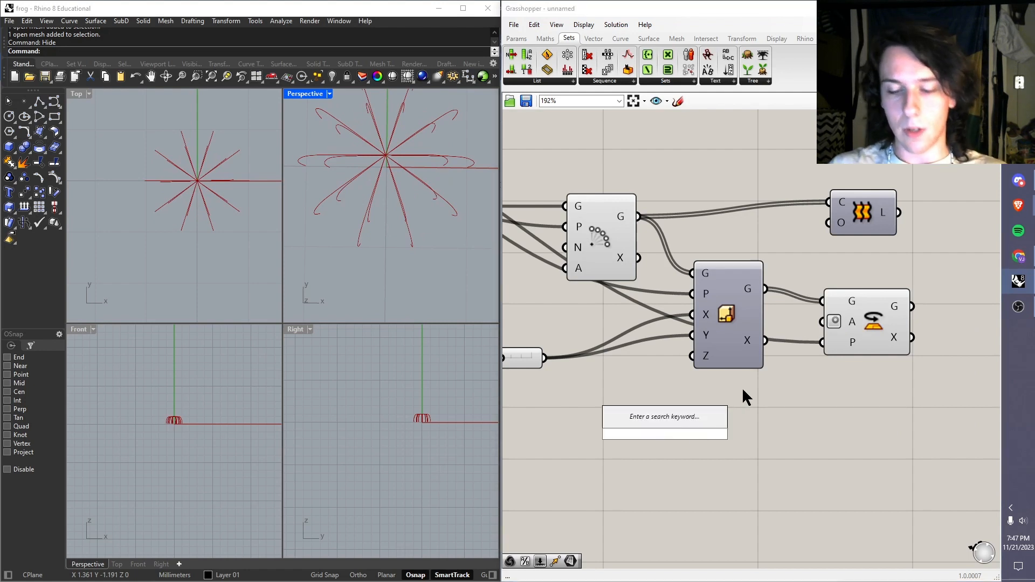
{"action": "type", "text": "0<390"}
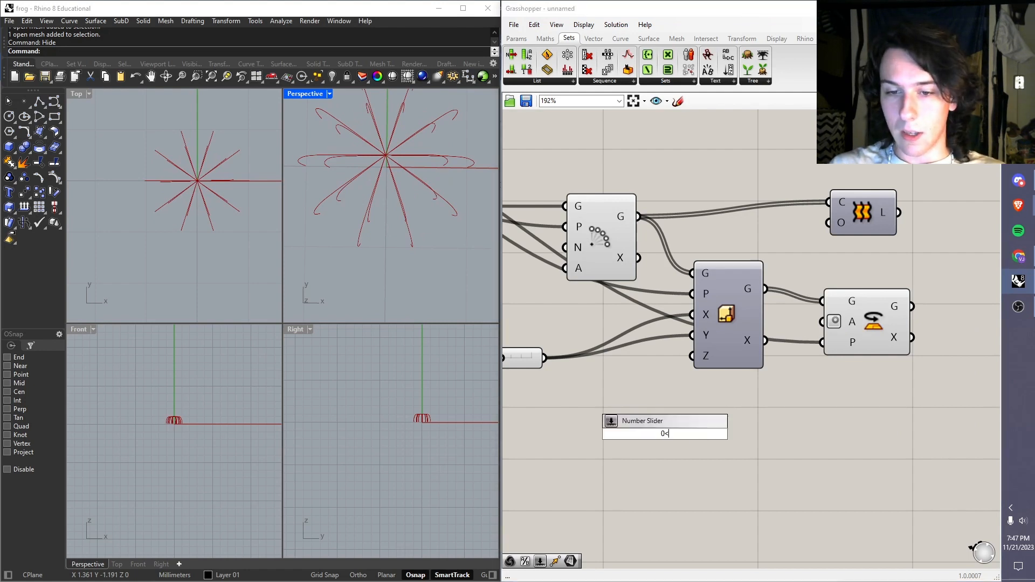
{"action": "key", "text": "Return"}
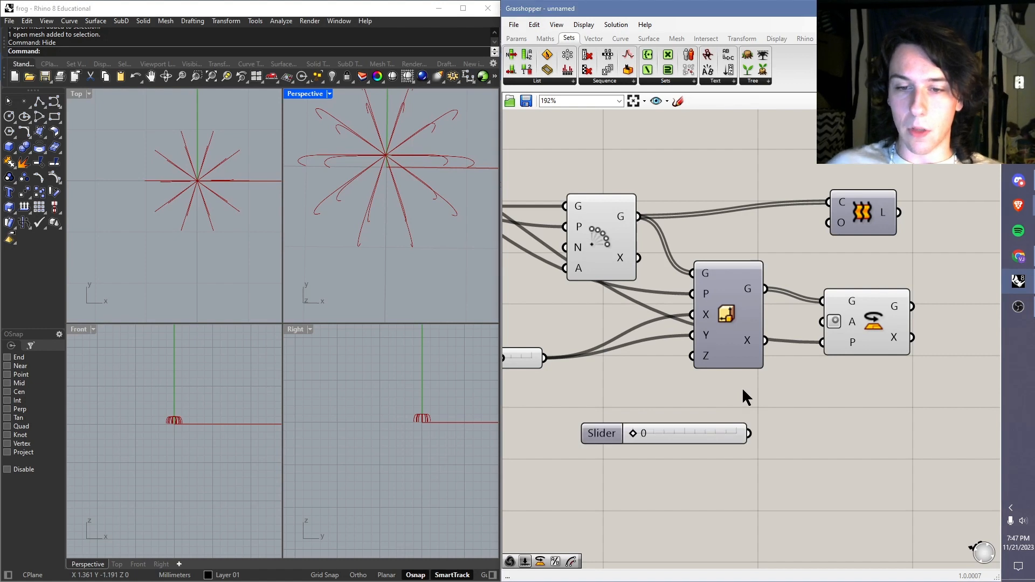
{"action": "left_click_drag", "start_coordinate": [747, 431], "coordinate": [829, 322]}
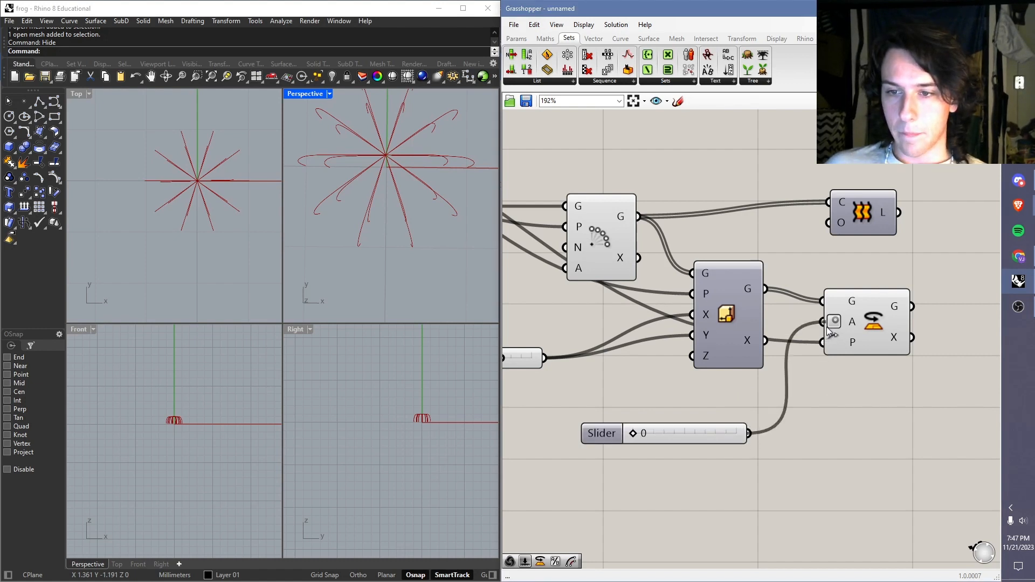
{"action": "left_click_drag", "start_coordinate": [637, 436], "coordinate": [697, 450]}
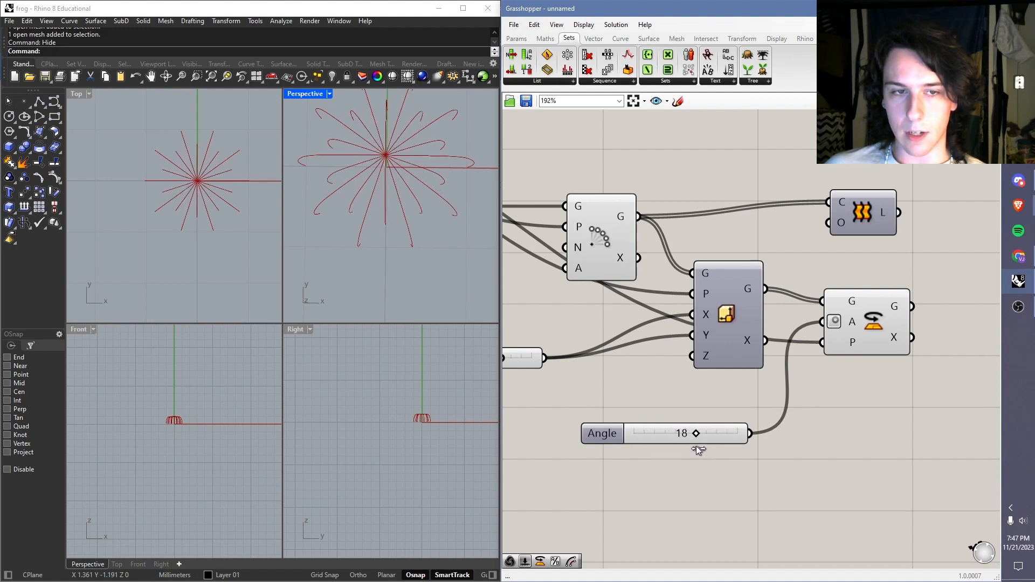
Step: Add a Weave component after the Rotate component
{"action": "right_click_drag", "start_coordinate": [343, 204], "coordinate": [419, 276]}
{"action": "scroll", "coordinate": [737, 325], "scroll_direction": "down", "scroll_amount": 3}
{"action": "right_click_drag", "start_coordinate": [871, 351], "coordinate": [806, 347]}
{"action": "right_click_drag", "start_coordinate": [798, 300], "coordinate": [763, 314]}
{"action": "double_click", "coordinate": [791, 283]}
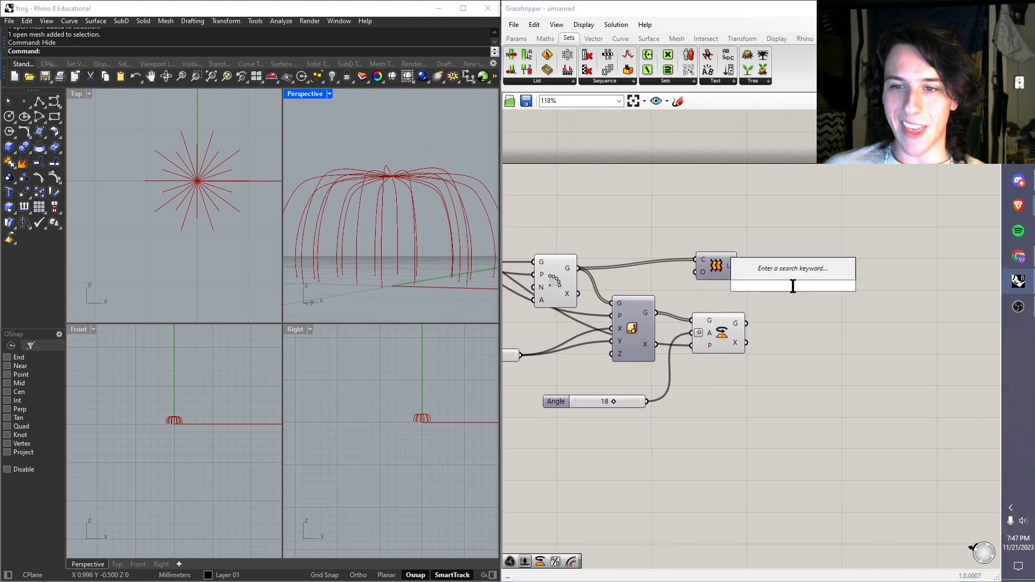
{"action": "type", "text": "weave"}
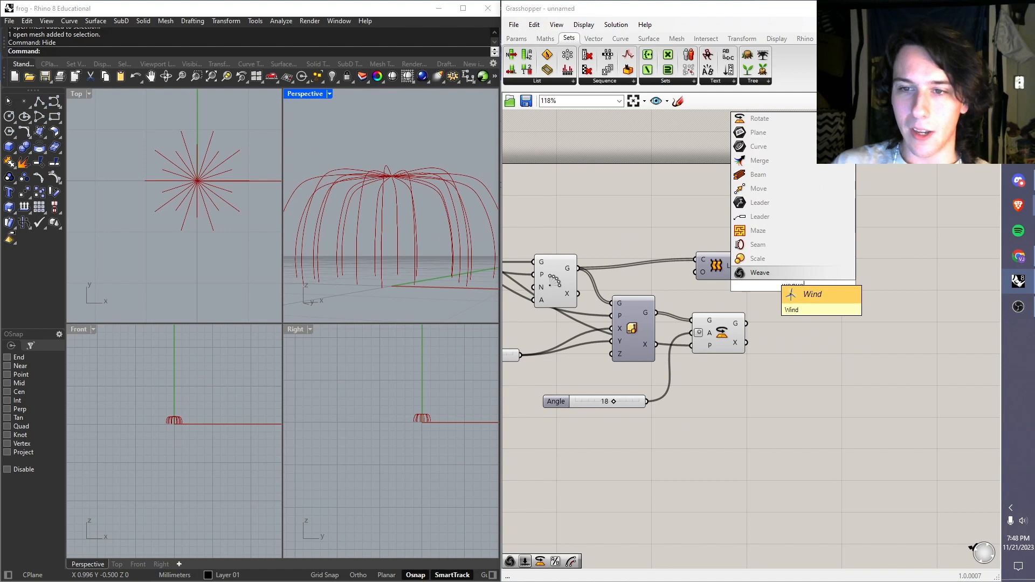
{"action": "left_click", "coordinate": [768, 274]}
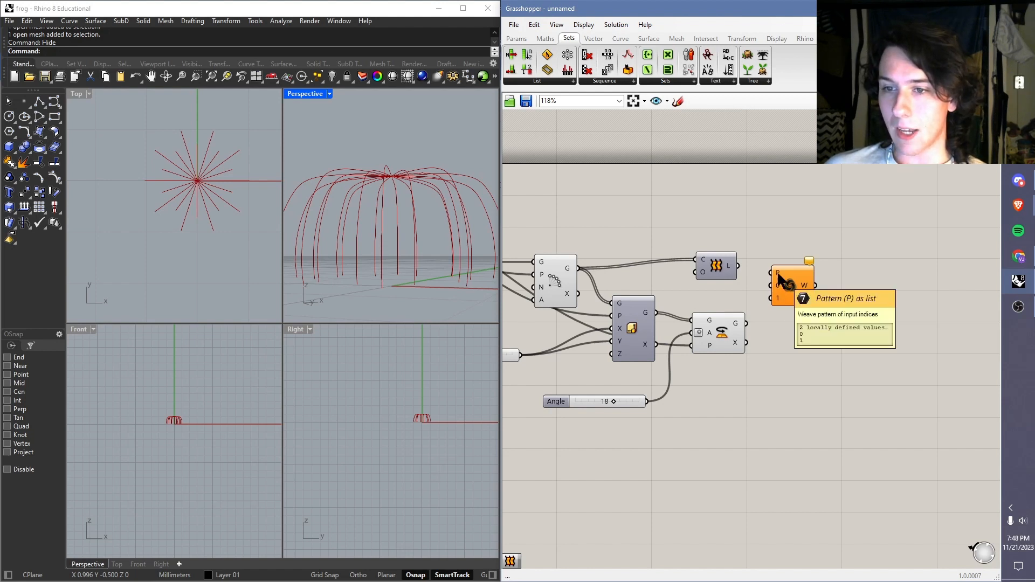
Step: Move Loft further along, then connect the Polar Array G output to Weave input 0 and the Rotate G output to input 1
{"action": "left_click_drag", "start_coordinate": [721, 266], "coordinate": [878, 266]}
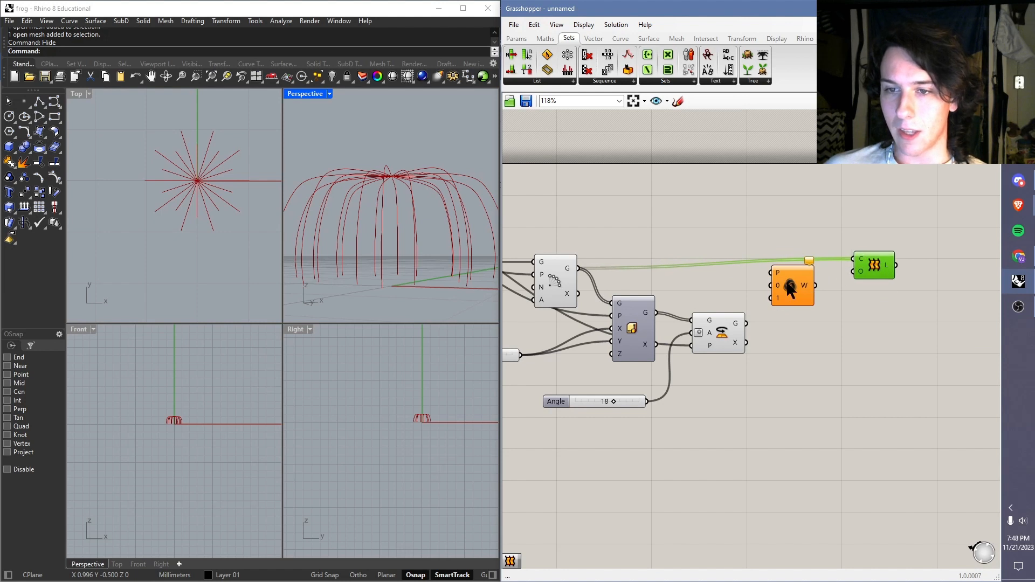
{"action": "left_click_drag", "start_coordinate": [815, 287], "coordinate": [797, 289]}
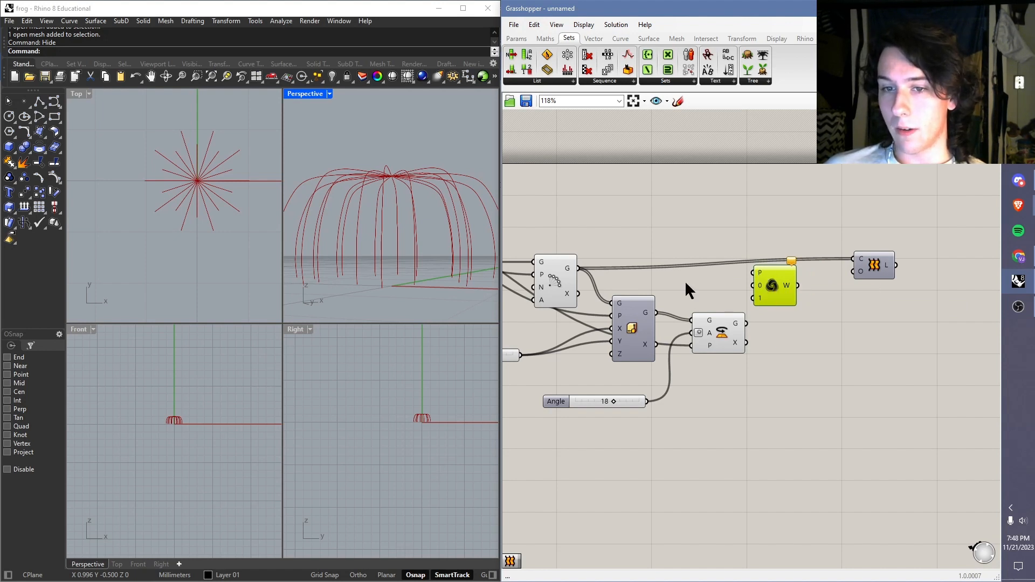
{"action": "left_click_drag", "start_coordinate": [568, 268], "coordinate": [753, 286]}
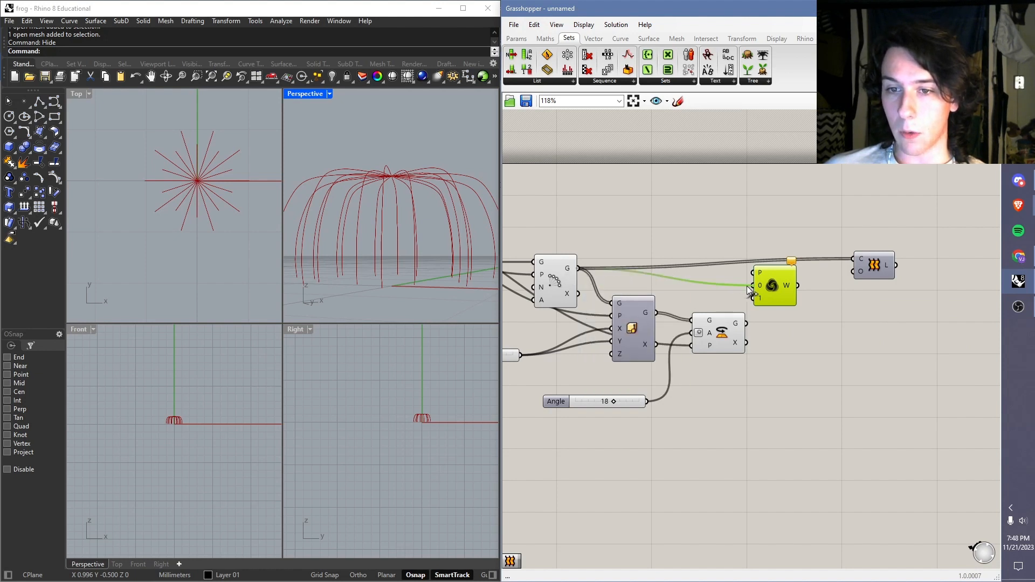
{"action": "left_click", "coordinate": [556, 279]}
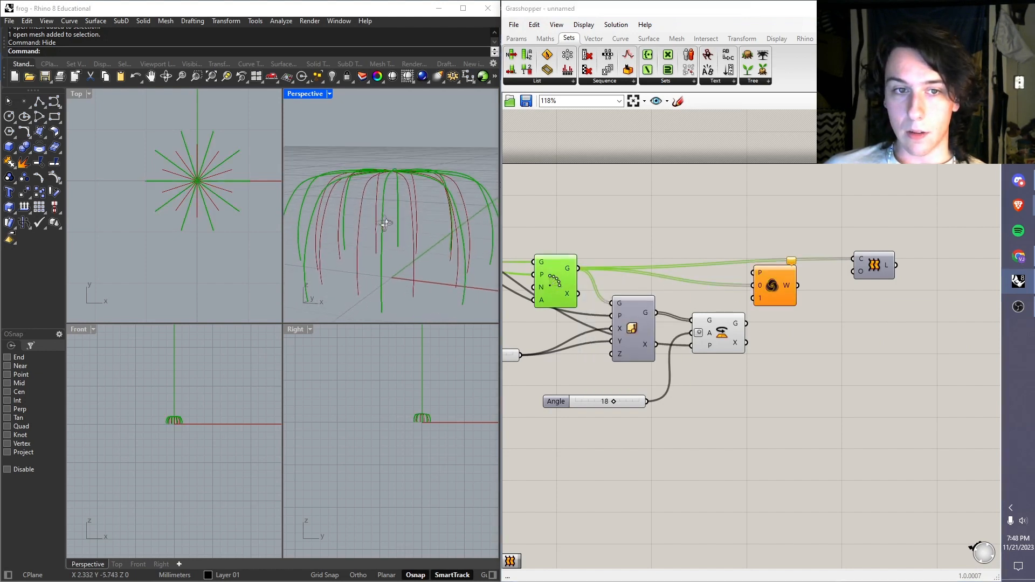
{"action": "left_click", "coordinate": [724, 335]}
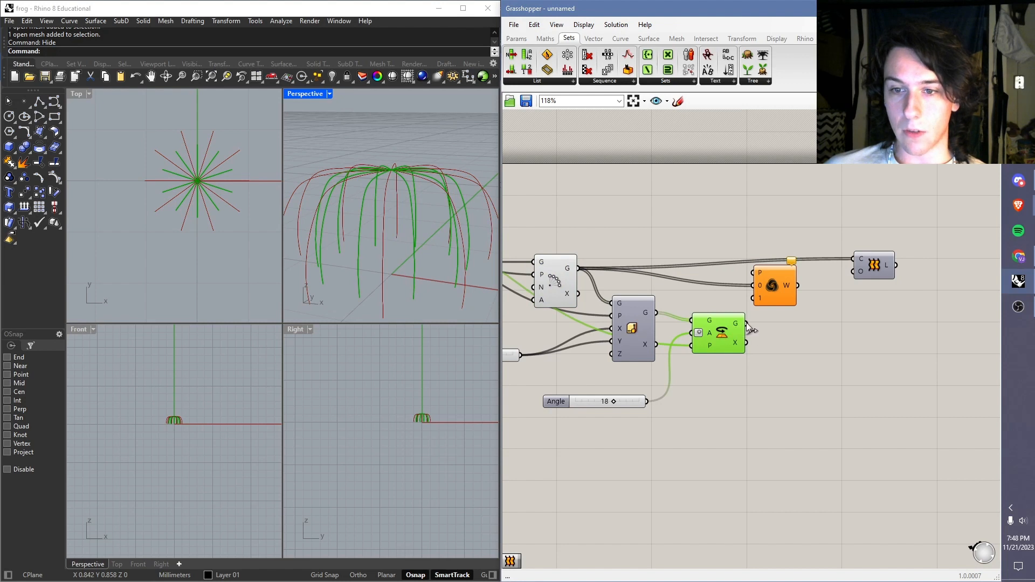
{"action": "left_click_drag", "start_coordinate": [753, 296], "coordinate": [754, 298]}
{"action": "left_click_drag", "start_coordinate": [772, 284], "coordinate": [784, 287]}
Step: Turn off the previews of the Polar Array and Rotate components, leaving only the Weave output displayed
{"action": "left_click_drag", "start_coordinate": [748, 233], "coordinate": [535, 356]}
{"action": "middle_click", "coordinate": [584, 314]}
{"action": "left_click", "coordinate": [633, 269]}
{"action": "left_click", "coordinate": [680, 248]}
{"action": "left_click", "coordinate": [778, 284]}
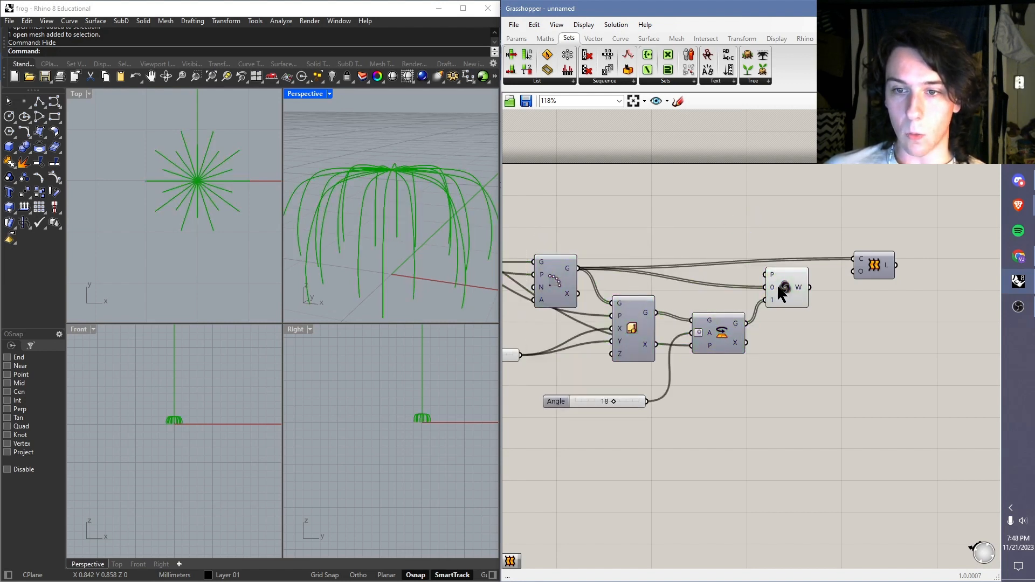
{"action": "scroll", "coordinate": [409, 254], "scroll_direction": "down", "scroll_amount": 3}
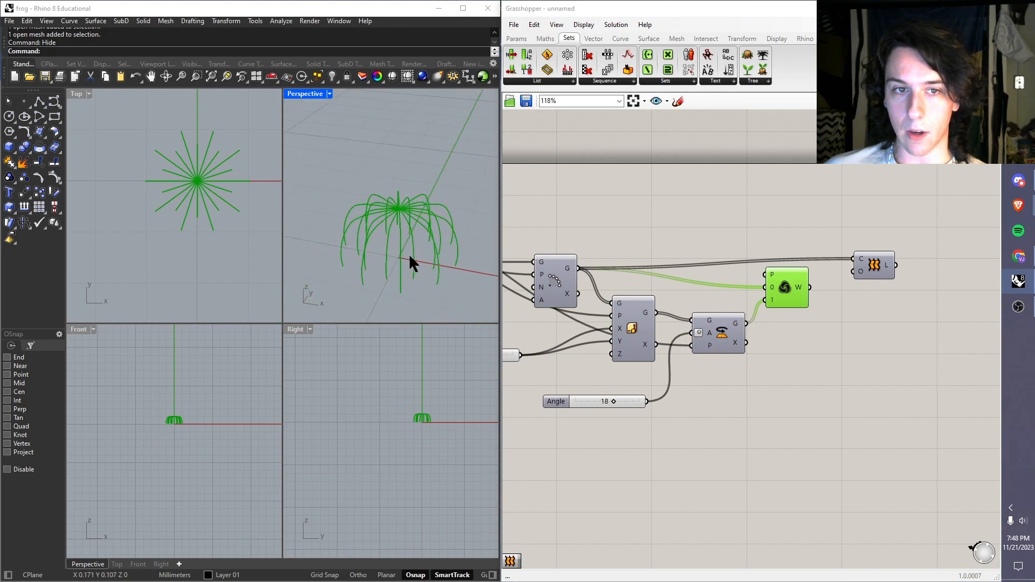
Step: Add a List Item component after Weave and connect the Weave W output to its L input
{"action": "scroll", "coordinate": [813, 360], "scroll_direction": "up", "scroll_amount": 3}
{"action": "double_click", "coordinate": [811, 348]}
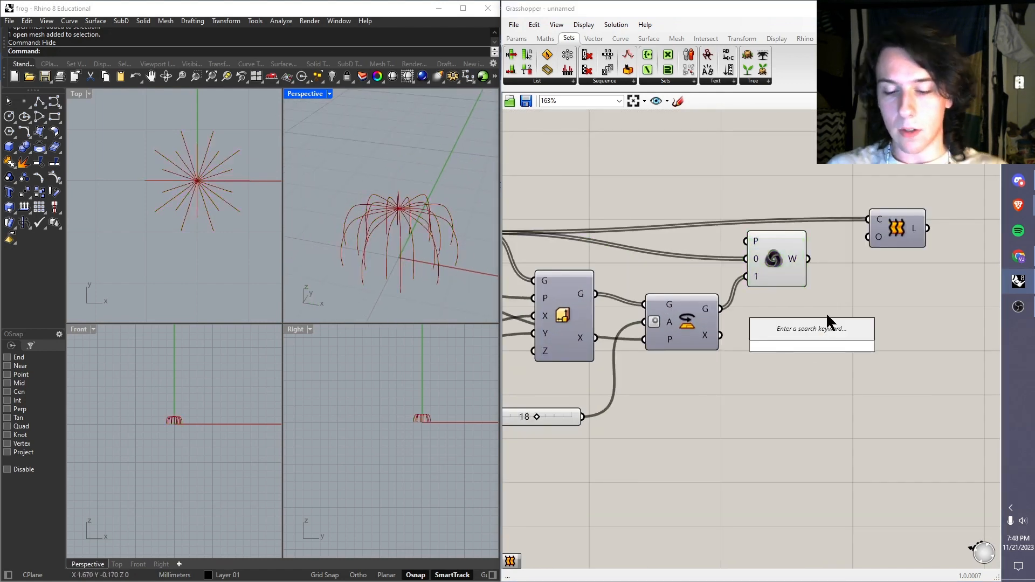
{"action": "type", "text": "inde"}
{"action": "key", "text": "BackSpace"}
{"action": "key", "text": "BackSpace"}
{"action": "key", "text": "BackSpace"}
{"action": "key", "text": "BackSpace"}
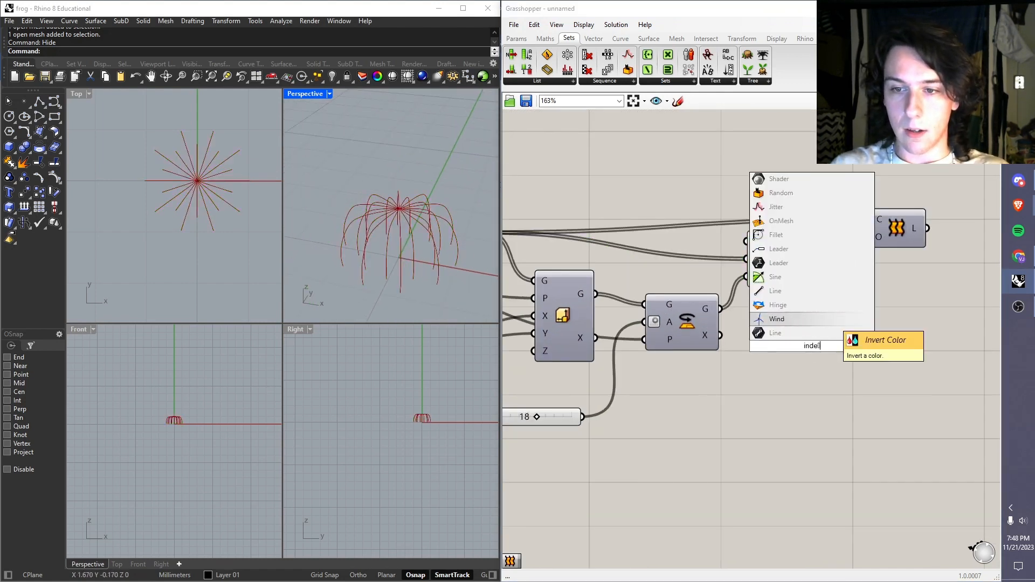
{"action": "type", "text": "list item"}
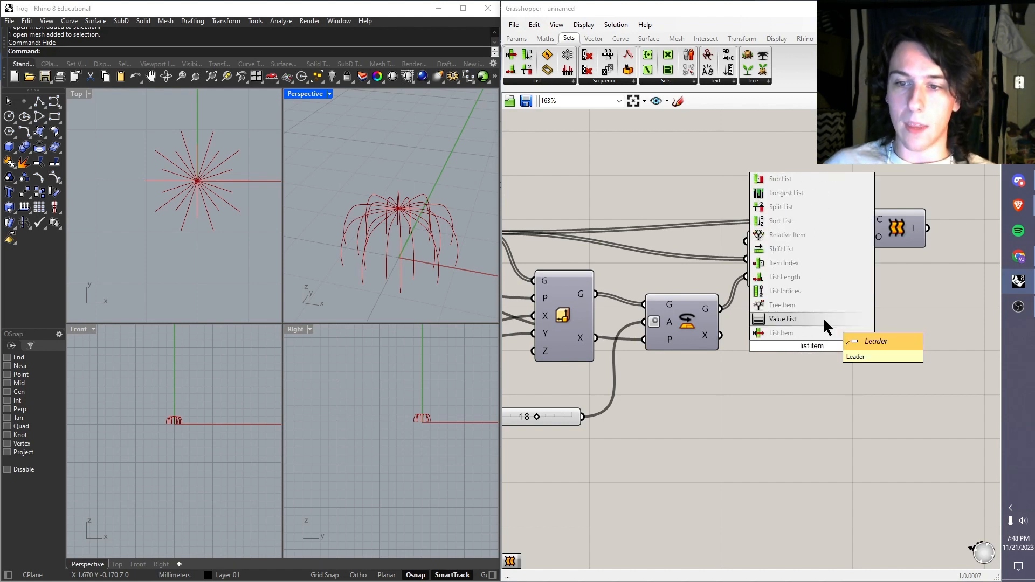
{"action": "left_click", "coordinate": [791, 332]}
{"action": "left_click_drag", "start_coordinate": [791, 330], "coordinate": [858, 343]}
{"action": "left_click_drag", "start_coordinate": [829, 284], "coordinate": [843, 327]}
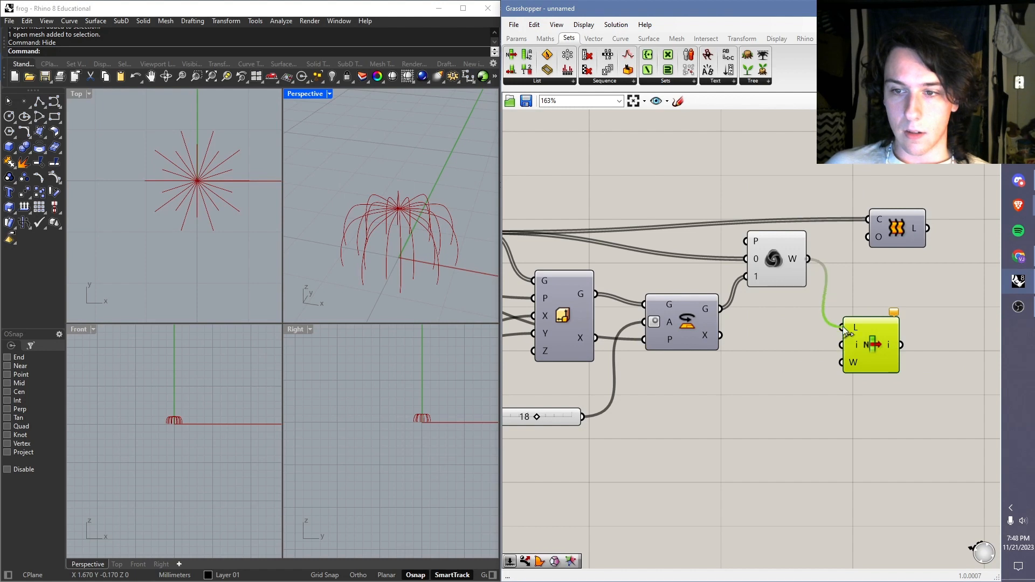
Step: Create an integer slider ranging from 0 to 30 and connect it to the index input of List Item
{"action": "right_click_drag", "start_coordinate": [758, 258], "coordinate": [677, 212]}
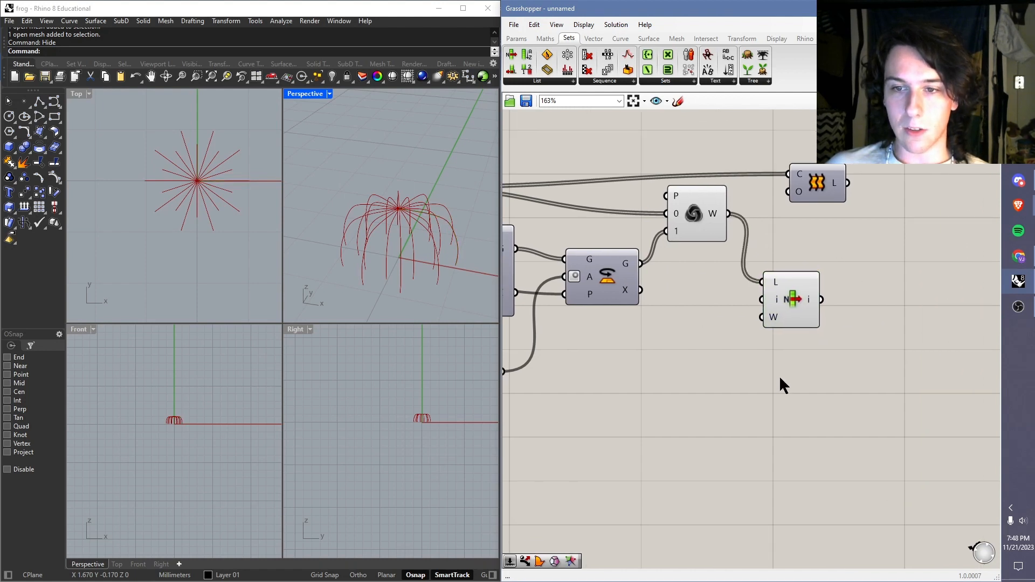
{"action": "double_click", "coordinate": [849, 364]}
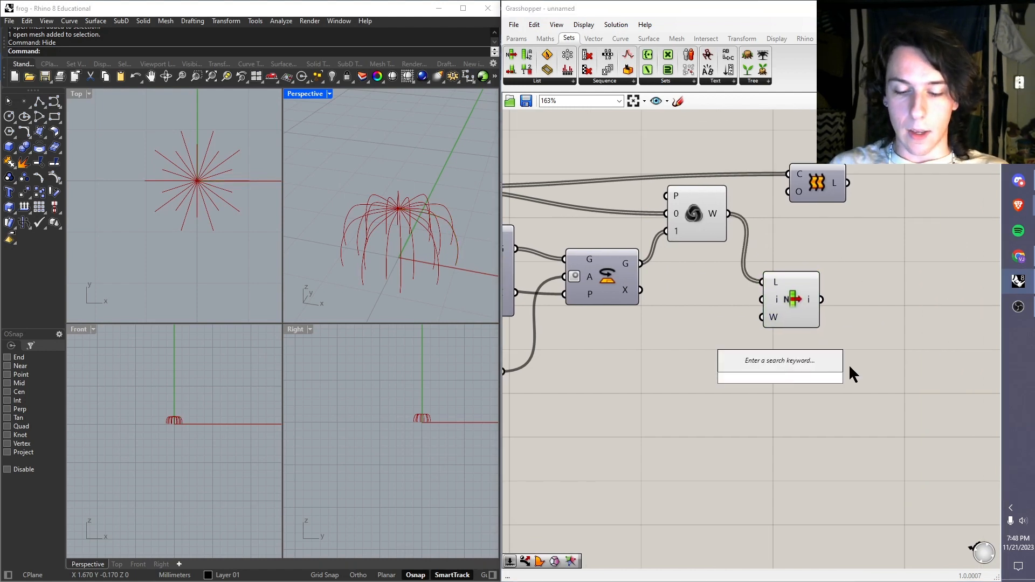
{"action": "type", "text": "0<30"}
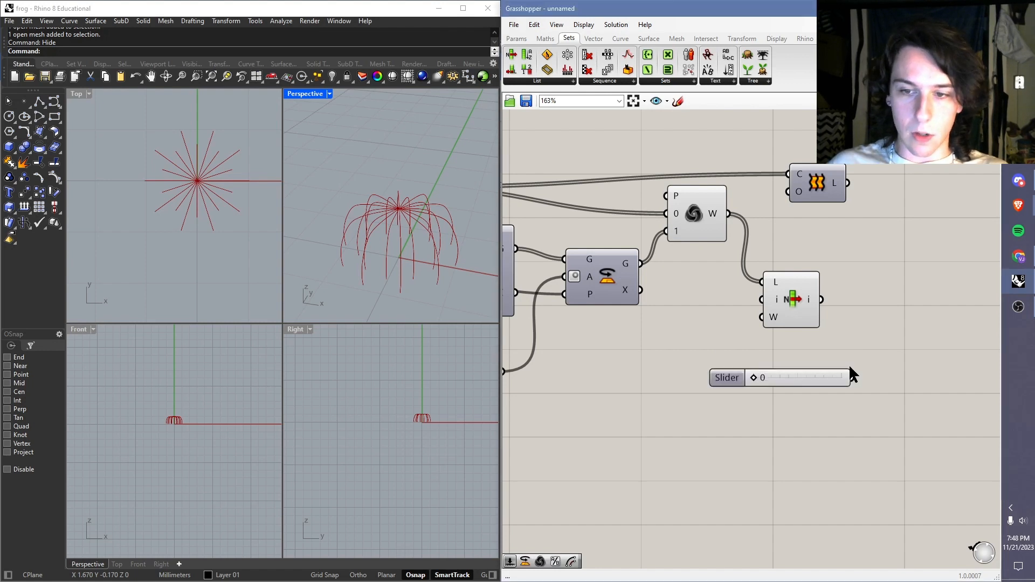
{"action": "key", "text": "Return"}
{"action": "left_click_drag", "start_coordinate": [701, 350], "coordinate": [761, 300]}
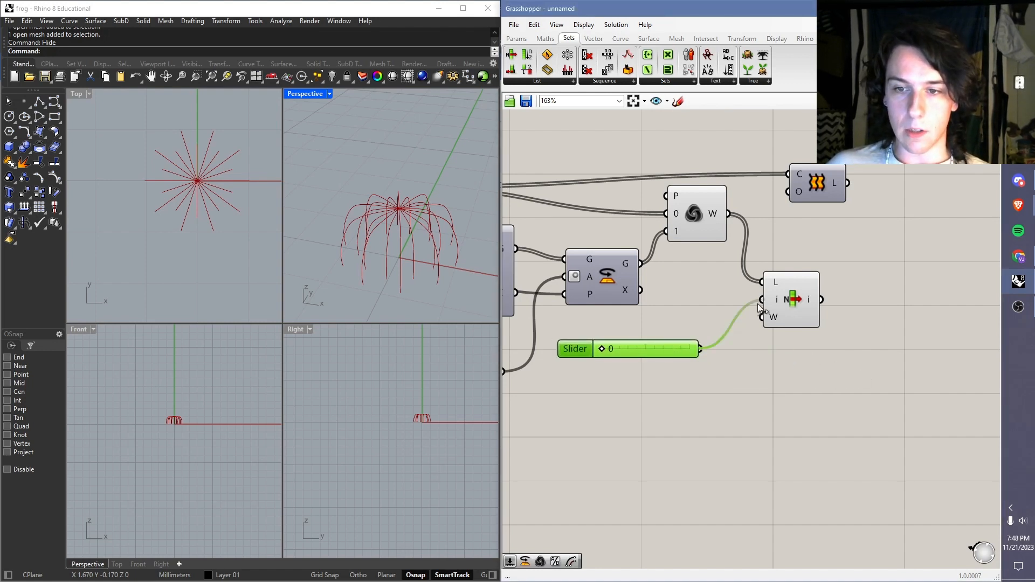
Step: Turn off the preview of the Weave component so only the List Item curve is displayed
{"action": "left_click", "coordinate": [657, 322]}
{"action": "left_click", "coordinate": [782, 288]}
{"action": "left_click", "coordinate": [711, 222]}
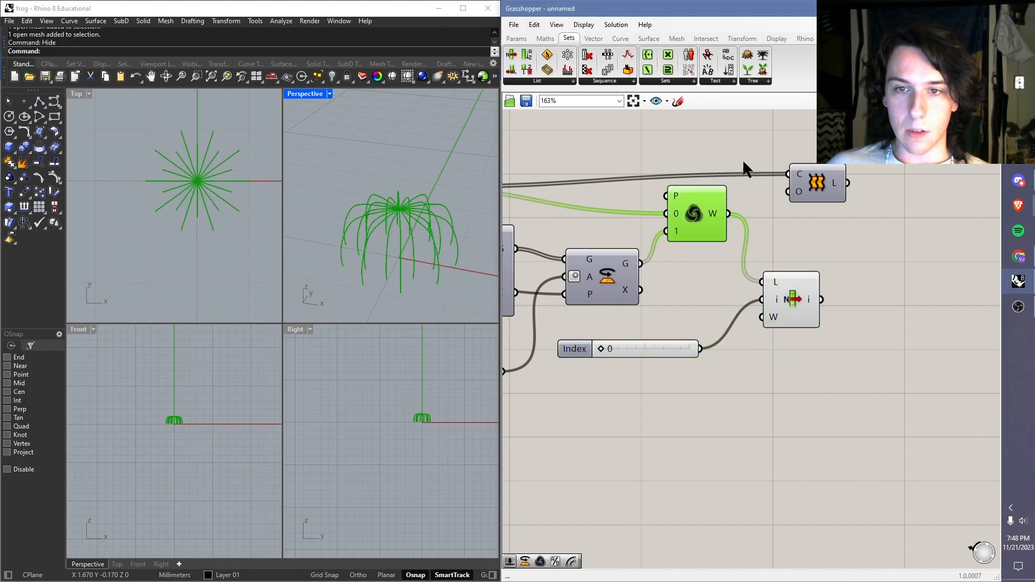
{"action": "scroll", "coordinate": [684, 174], "scroll_direction": "down", "scroll_amount": 2}
{"action": "right_click_drag", "start_coordinate": [684, 174], "coordinate": [746, 211]}
{"action": "middle_click", "coordinate": [758, 241]}
{"action": "left_click", "coordinate": [781, 220]}
{"action": "left_click", "coordinate": [800, 171]}
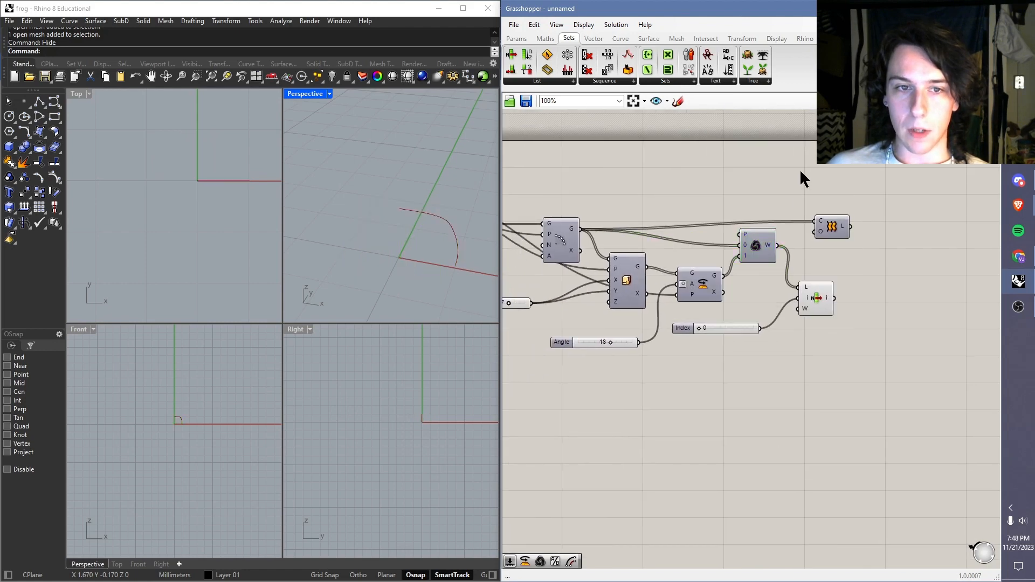
Step: Sweep the Index slider up to 8 and back to 0 to examine the order of the woven curves
{"action": "scroll", "coordinate": [780, 322], "scroll_direction": "up", "scroll_amount": 3}
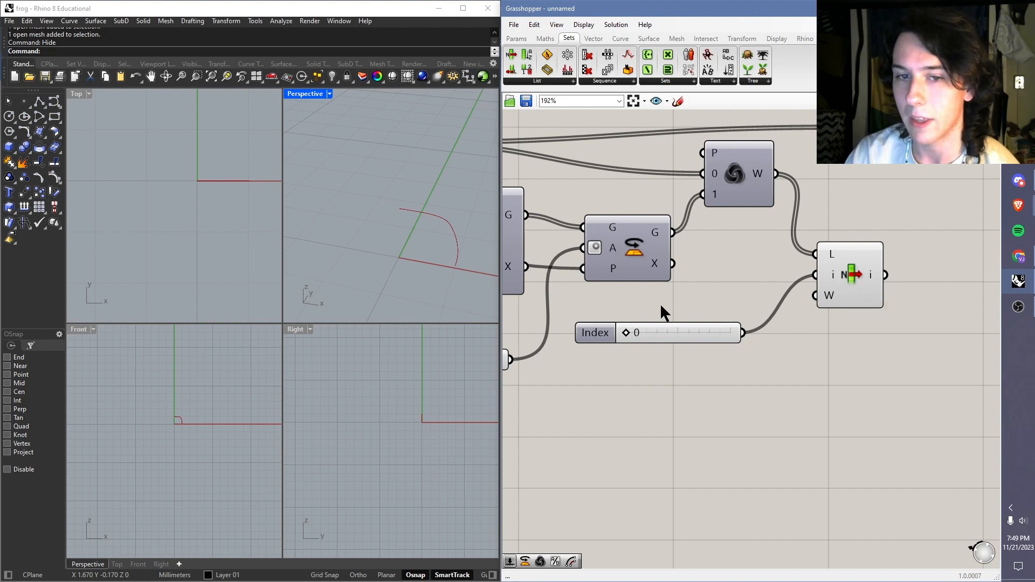
{"action": "left_click_drag", "start_coordinate": [625, 331], "coordinate": [644, 330]}
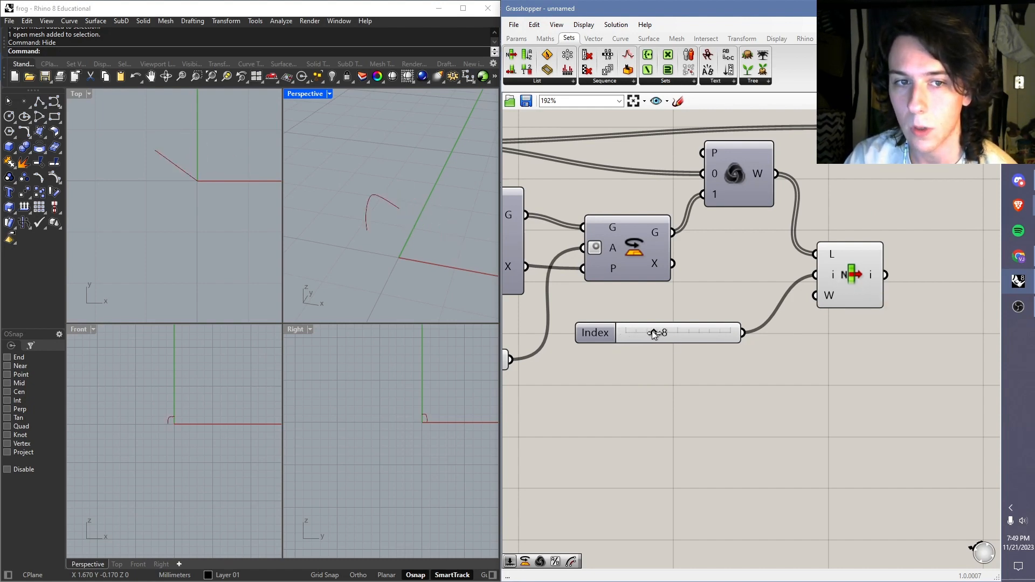
{"action": "left_click_drag", "start_coordinate": [660, 331], "coordinate": [605, 342]}
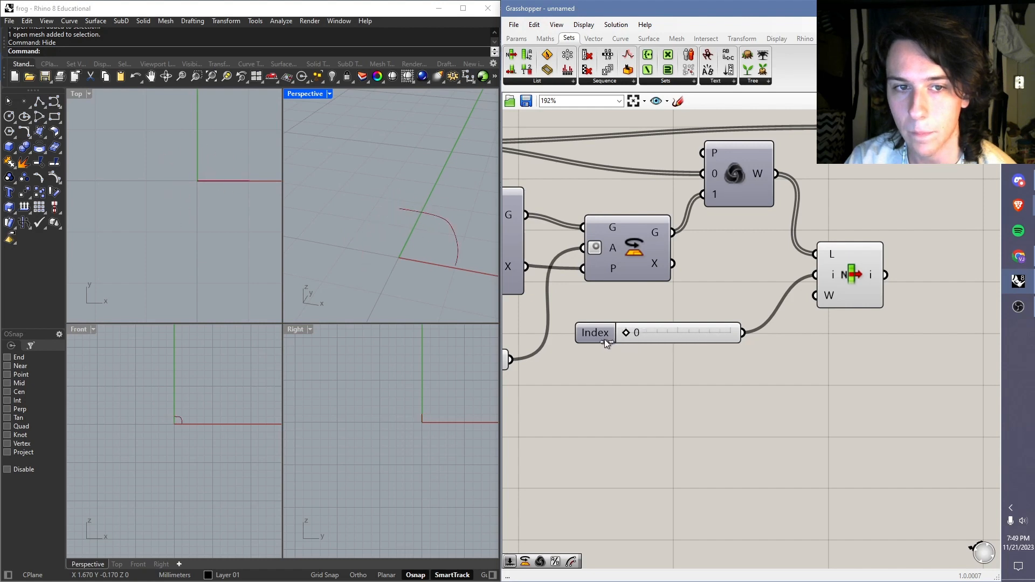
Step: Connect the Weave W output to the C input of Loft, replacing the Polar Array connection
{"action": "right_click_drag", "start_coordinate": [821, 169], "coordinate": [772, 195]}
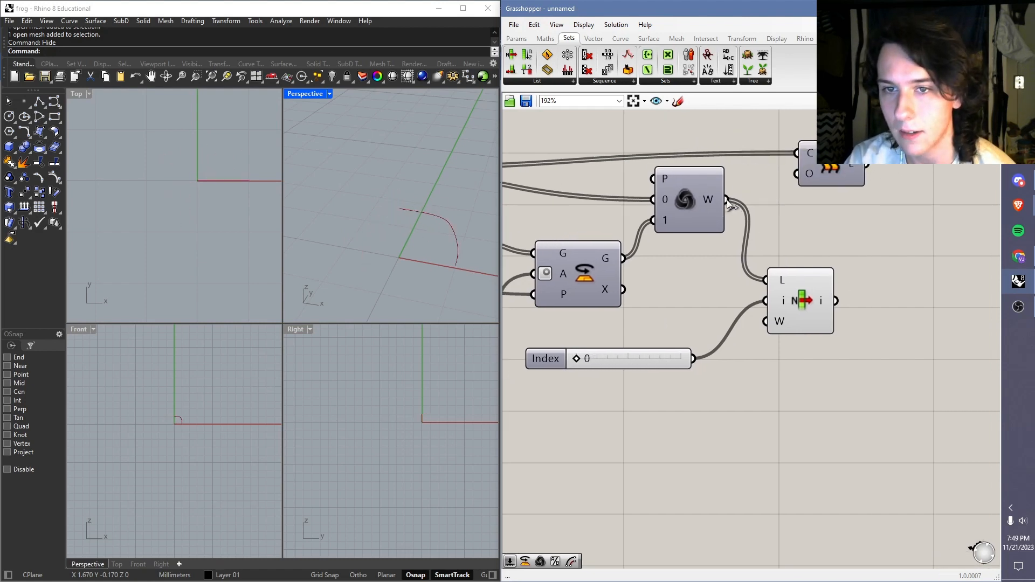
{"action": "left_click_drag", "start_coordinate": [727, 200], "coordinate": [790, 192]}
{"action": "left_click_drag", "start_coordinate": [670, 191], "coordinate": [793, 159]}
Step: Turn on the previews of the Weave and Loft components to display the fluted surface
{"action": "right_click", "coordinate": [695, 191]}
{"action": "left_click", "coordinate": [718, 211]}
{"action": "right_click", "coordinate": [828, 163]}
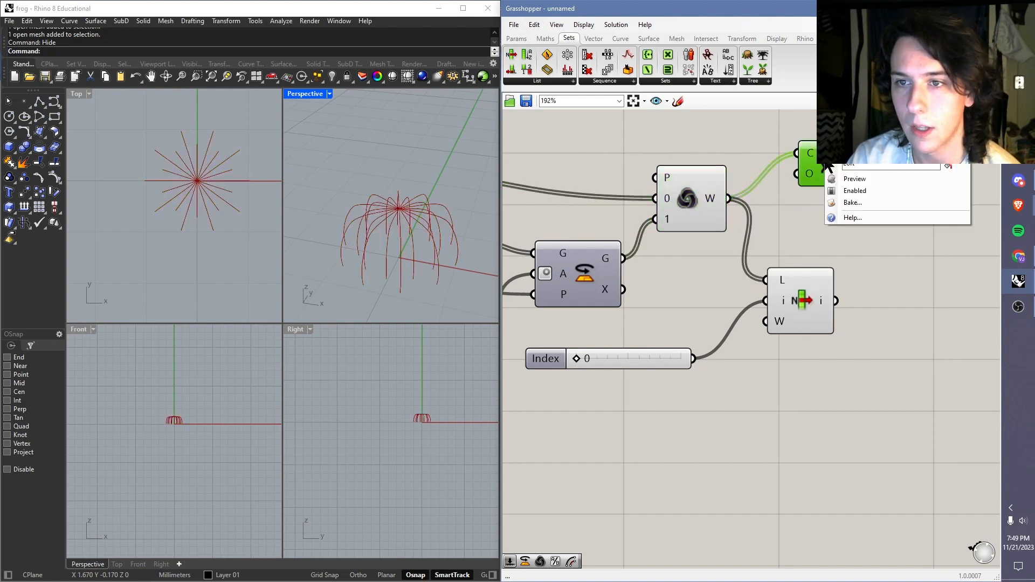
{"action": "left_click", "coordinate": [853, 182]}
{"action": "left_click", "coordinate": [612, 178]}
{"action": "right_click_drag", "start_coordinate": [410, 269], "coordinate": [434, 232]}
{"action": "scroll", "coordinate": [436, 231], "scroll_direction": "down", "scroll_amount": 4}
{"action": "scroll", "coordinate": [440, 206], "scroll_direction": "up", "scroll_amount": 5}
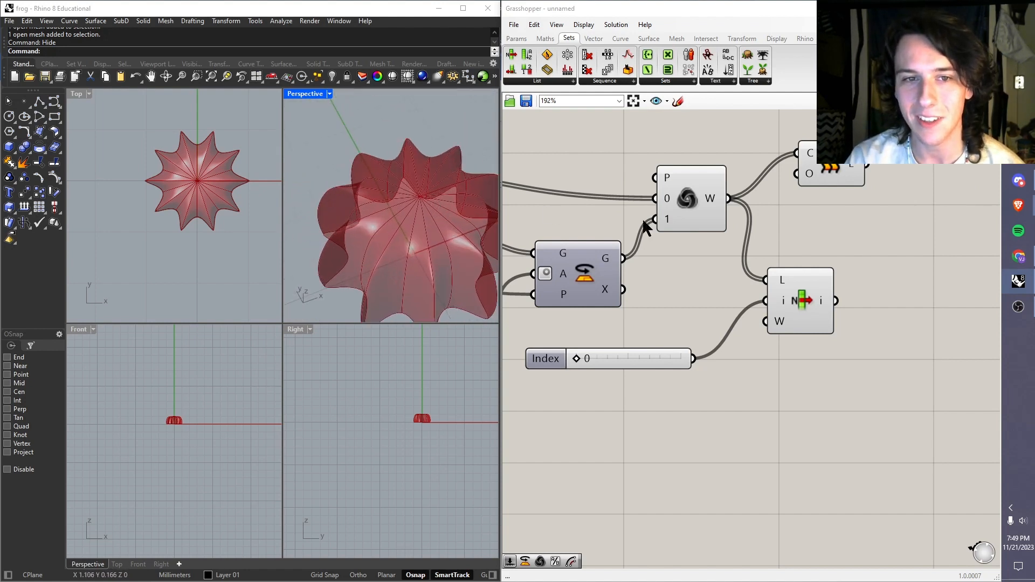
Step: Delete the List Item component together with its Index slider
{"action": "left_click_drag", "start_coordinate": [772, 169], "coordinate": [727, 241]}
{"action": "left_click_drag", "start_coordinate": [860, 254], "coordinate": [659, 403]}
{"action": "key", "text": "Delete"}
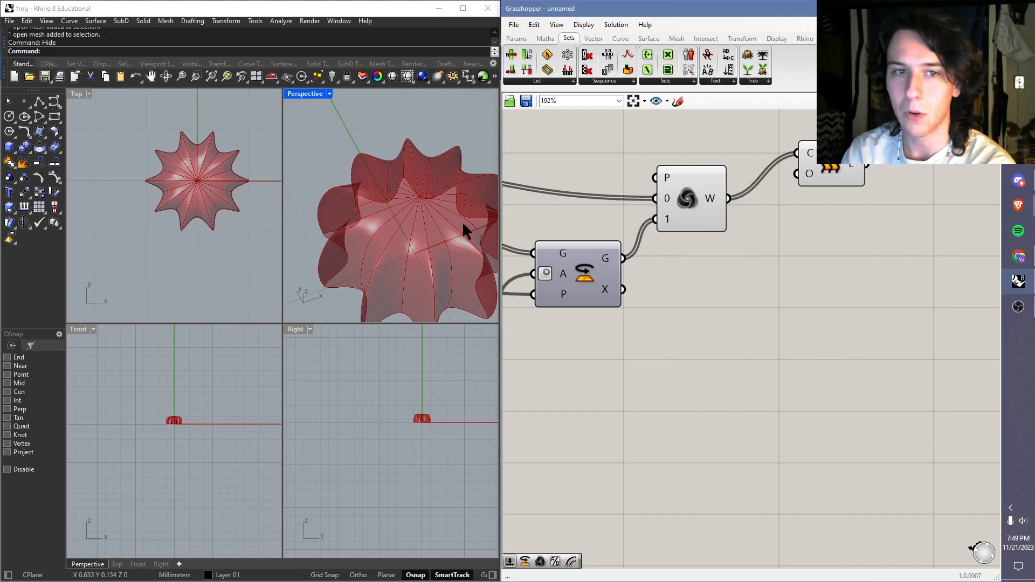
Step: Turn off the preview of the Weave component so only the lofted surface is displayed
{"action": "right_click", "coordinate": [689, 193]}
{"action": "left_click", "coordinate": [716, 212]}
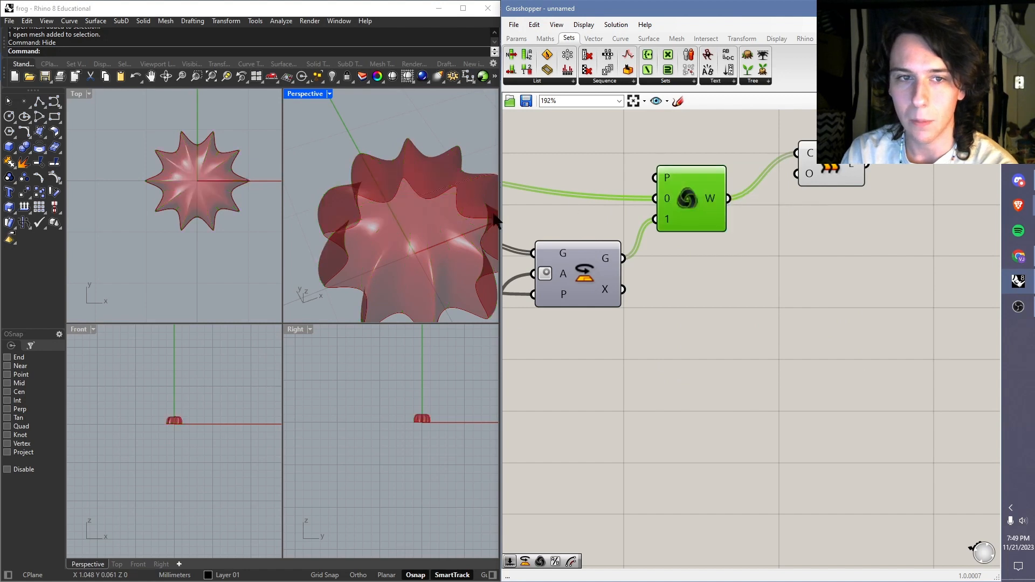
{"action": "left_click", "coordinate": [543, 191]}
{"action": "right_click_drag", "start_coordinate": [441, 220], "coordinate": [468, 299]}
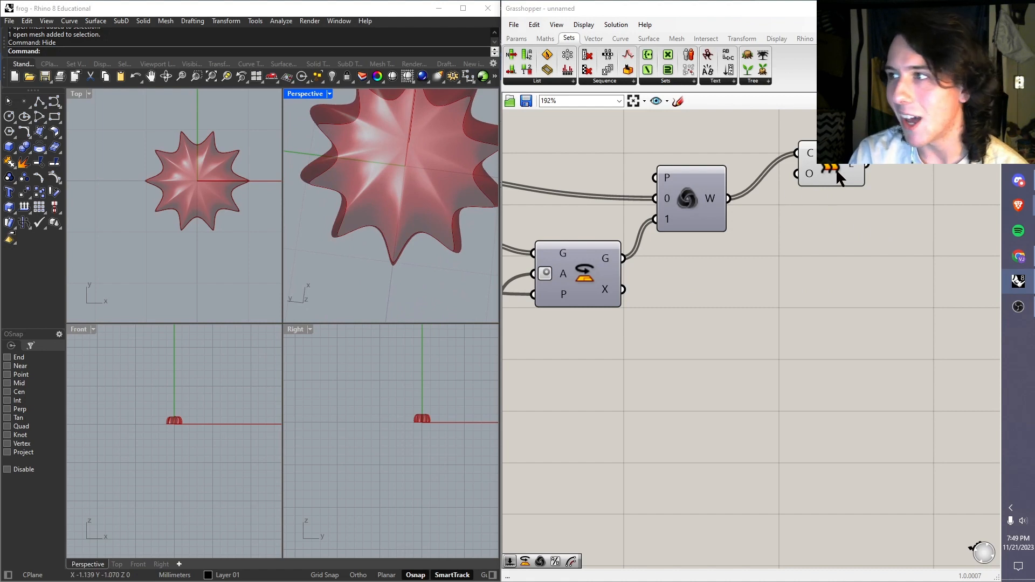
{"action": "scroll", "coordinate": [753, 199], "scroll_direction": "down", "scroll_amount": 2}
{"action": "right_click_drag", "start_coordinate": [384, 198], "coordinate": [457, 235]}
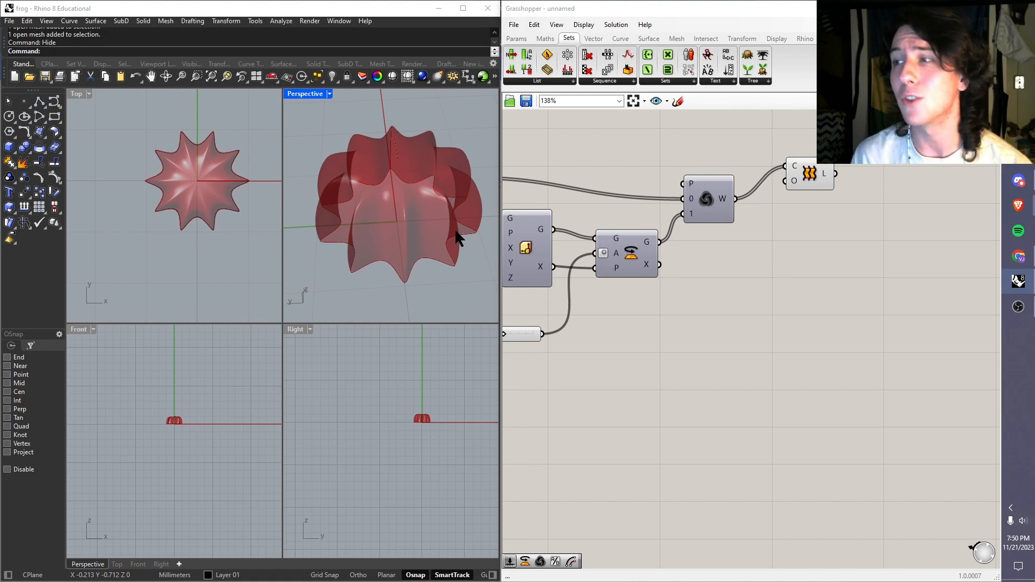
{"action": "right_click_drag", "start_coordinate": [426, 228], "coordinate": [396, 190]}
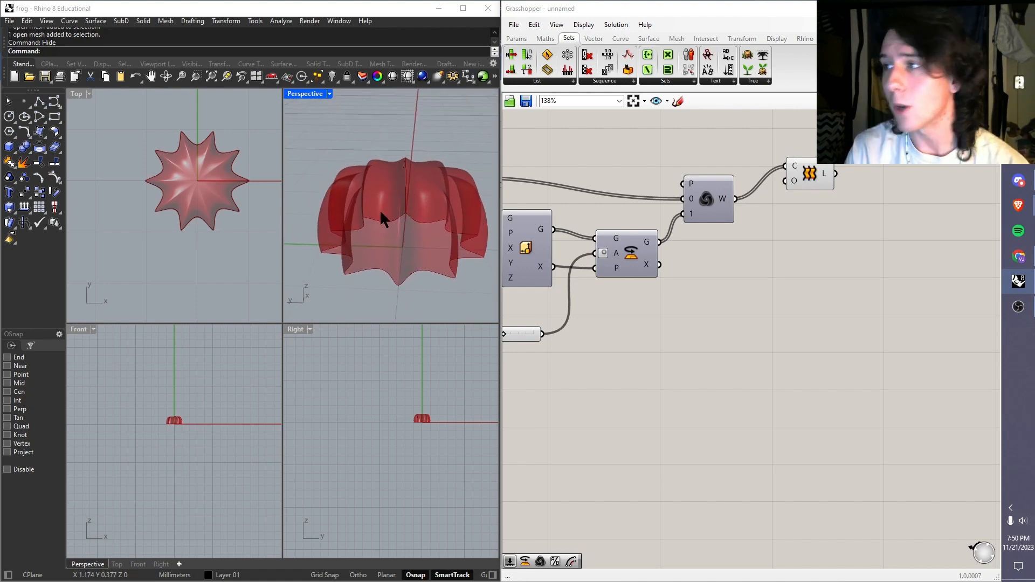
Step: Move the Loft component slightly lower, level with the Weave component
{"action": "left_click_drag", "start_coordinate": [801, 176], "coordinate": [803, 204]}
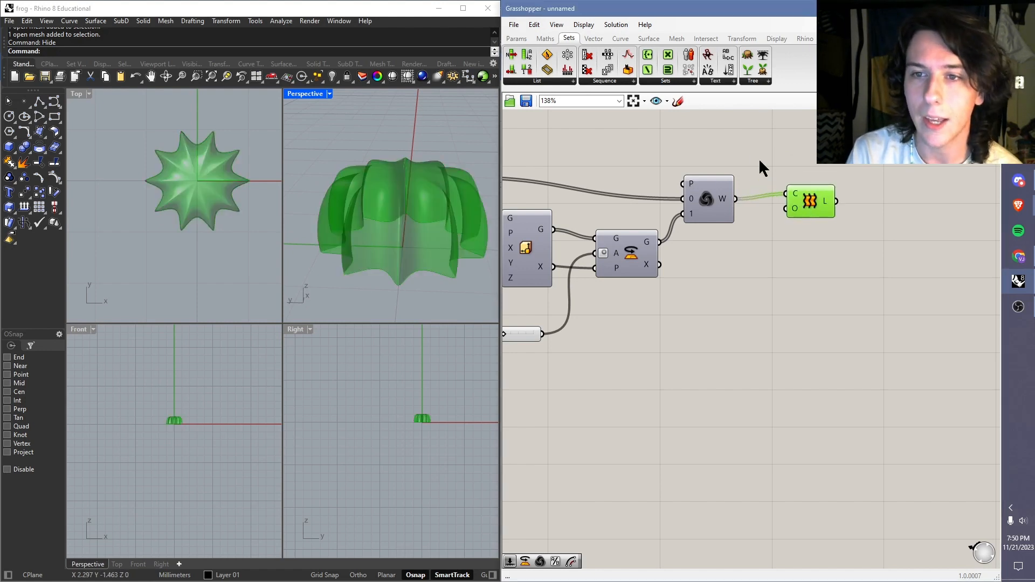
{"action": "left_click", "coordinate": [759, 157]}
{"action": "scroll", "coordinate": [441, 221], "scroll_direction": "down", "scroll_amount": 3}
{"action": "scroll", "coordinate": [362, 223], "scroll_direction": "up", "scroll_amount": 3}
{"action": "right_click_drag", "start_coordinate": [406, 224], "coordinate": [445, 217]}
Step: Reshape the Graph Mapper's Bezier curve, moving its handles and lowering both endpoints close to the base of the graph
{"action": "right_click_drag", "start_coordinate": [538, 225], "coordinate": [882, 235]}
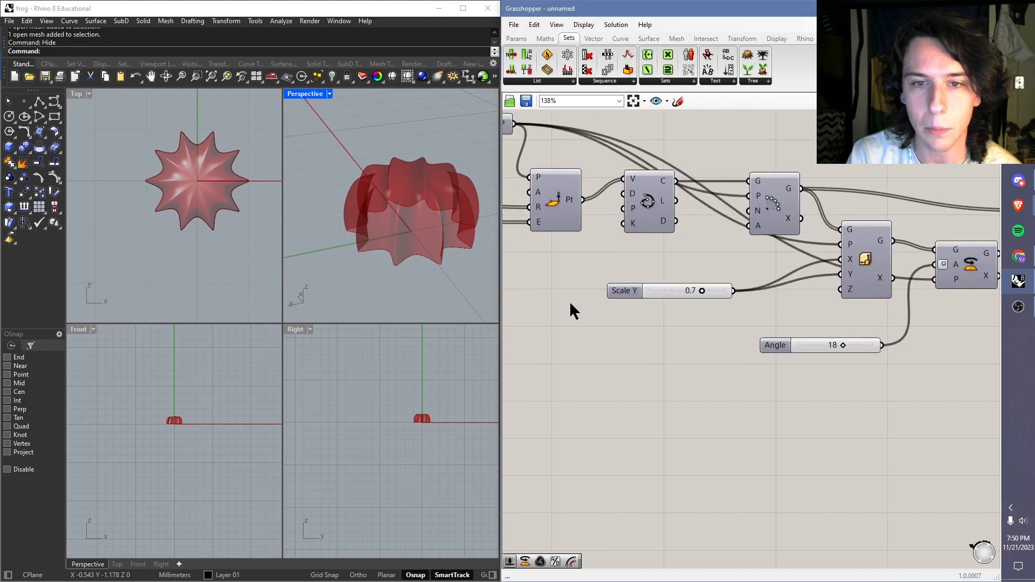
{"action": "right_click_drag", "start_coordinate": [569, 301], "coordinate": [840, 303]}
{"action": "right_click_drag", "start_coordinate": [671, 286], "coordinate": [731, 328]}
{"action": "left_click_drag", "start_coordinate": [742, 219], "coordinate": [676, 302]}
{"action": "left_click_drag", "start_coordinate": [751, 216], "coordinate": [649, 263]}
{"action": "double_click", "coordinate": [643, 214]}
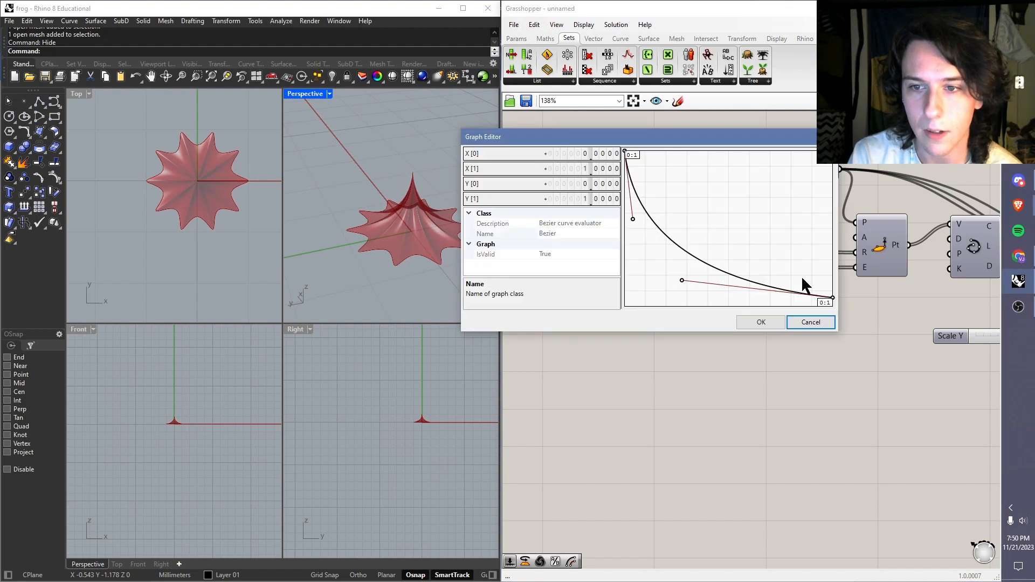
{"action": "left_click", "coordinate": [811, 322]}
{"action": "left_click_drag", "start_coordinate": [647, 218], "coordinate": [634, 336]}
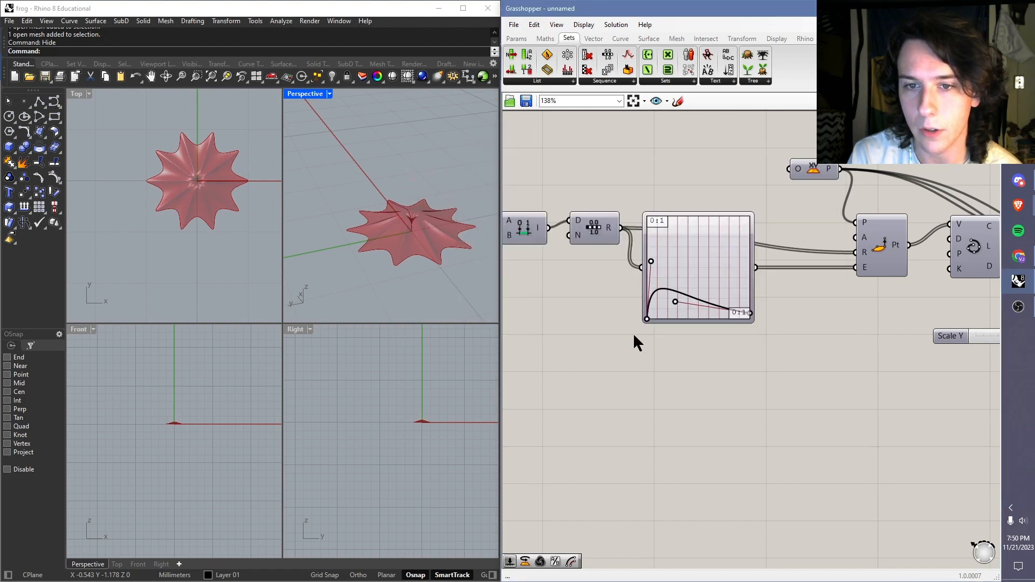
Step: Reshape the Graph Mapper's Bezier curve into a steep S-curve that starts flat at zero and ends at the graph's highest corner
{"action": "left_click_drag", "start_coordinate": [749, 314], "coordinate": [762, 206]}
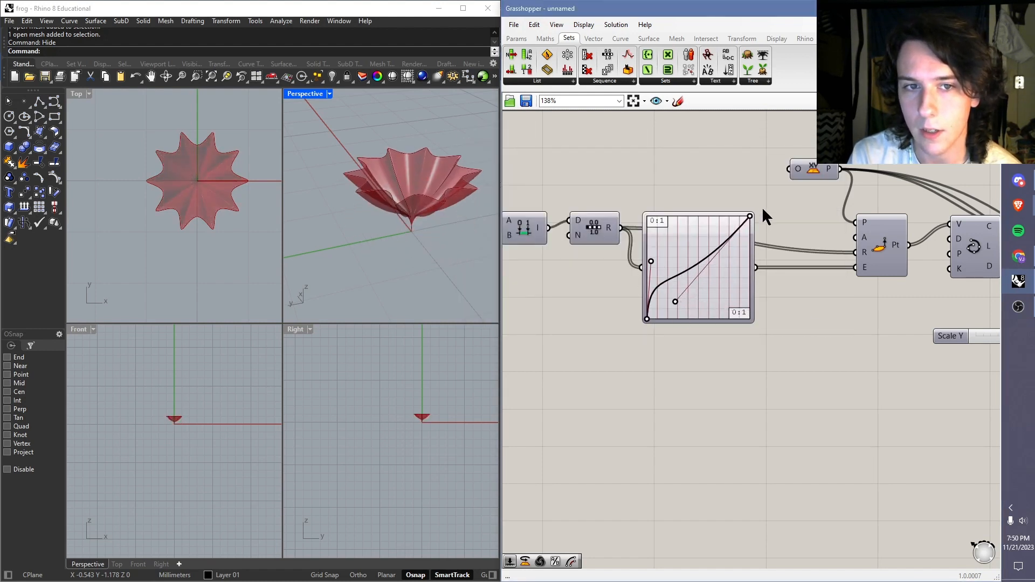
{"action": "left_click_drag", "start_coordinate": [652, 260], "coordinate": [804, 329]}
{"action": "left_click_drag", "start_coordinate": [677, 298], "coordinate": [697, 231]}
{"action": "double_click", "coordinate": [691, 274]}
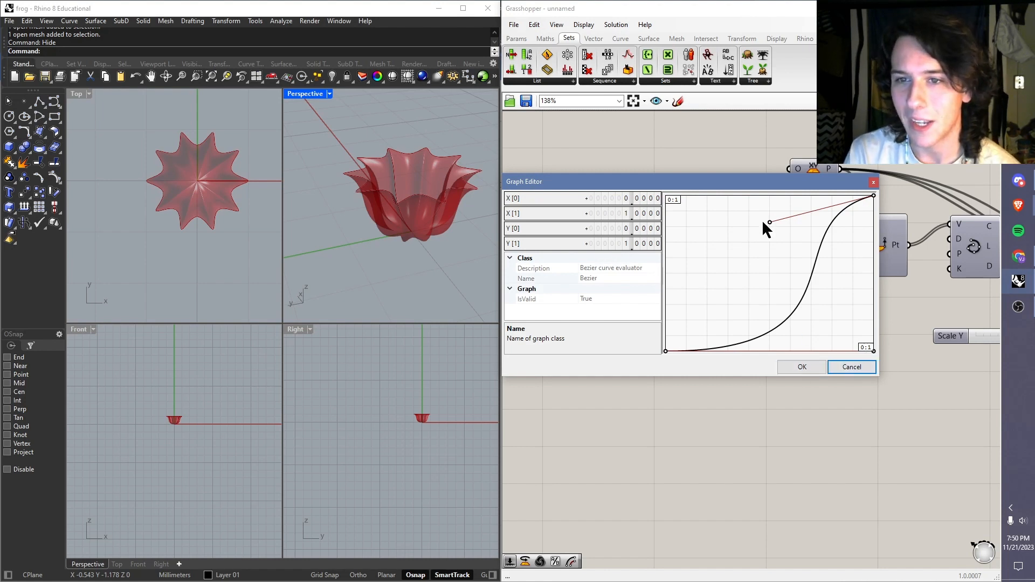
{"action": "mouse_move", "coordinate": [768, 222]}
{"action": "left_mouse_down"}
{"action": "mouse_move", "coordinate": [719, 236]}
{"action": "mouse_move", "coordinate": [767, 231]}
{"action": "left_mouse_up"}
{"action": "left_click", "coordinate": [858, 366]}
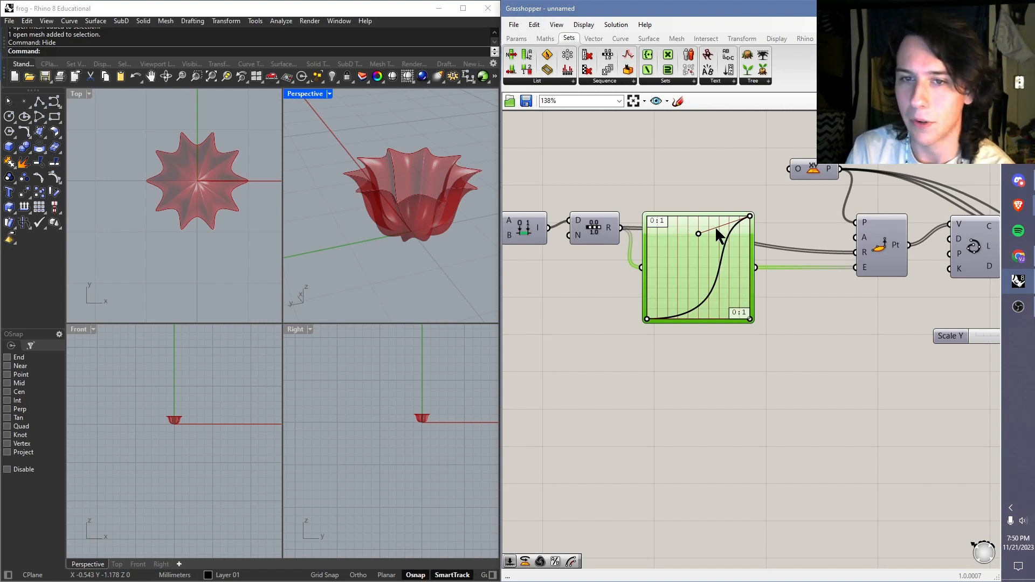
{"action": "right_click_drag", "start_coordinate": [417, 201], "coordinate": [420, 178]}
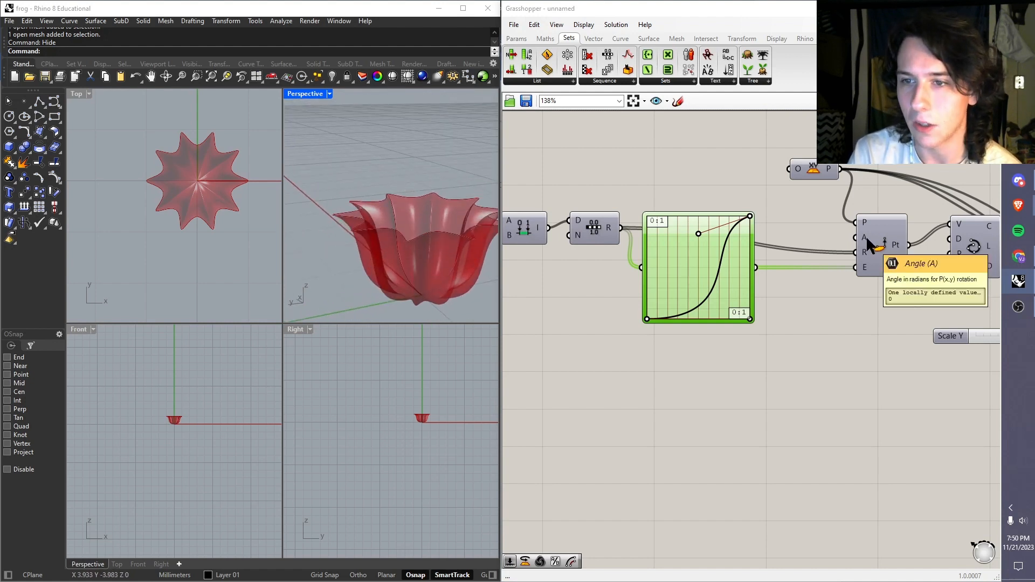
Step: Duplicate the Graph Mapper directly below the original, keeping its input connection from the Range component
{"action": "left_click", "coordinate": [741, 365]}
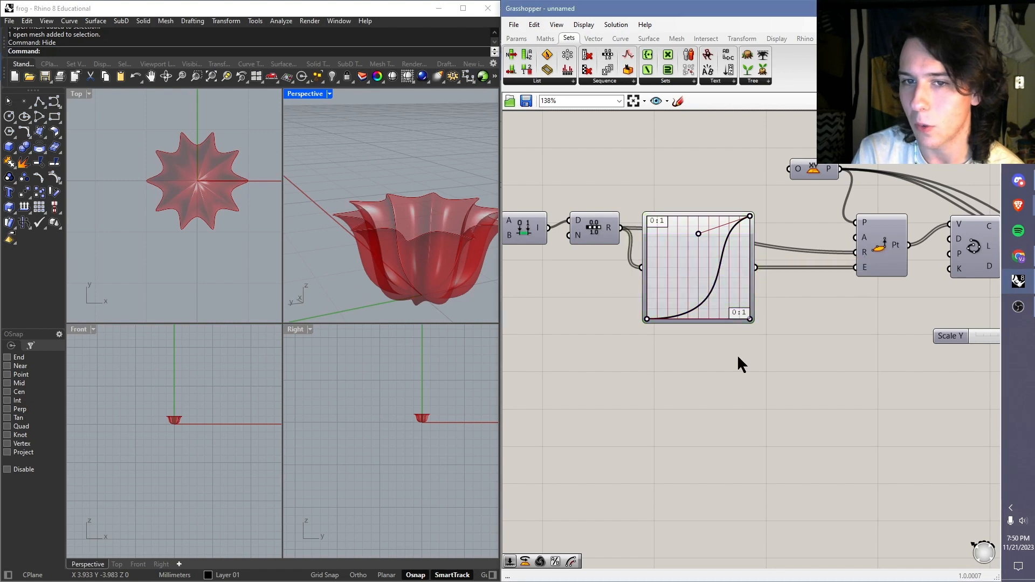
{"action": "left_click", "coordinate": [691, 284]}
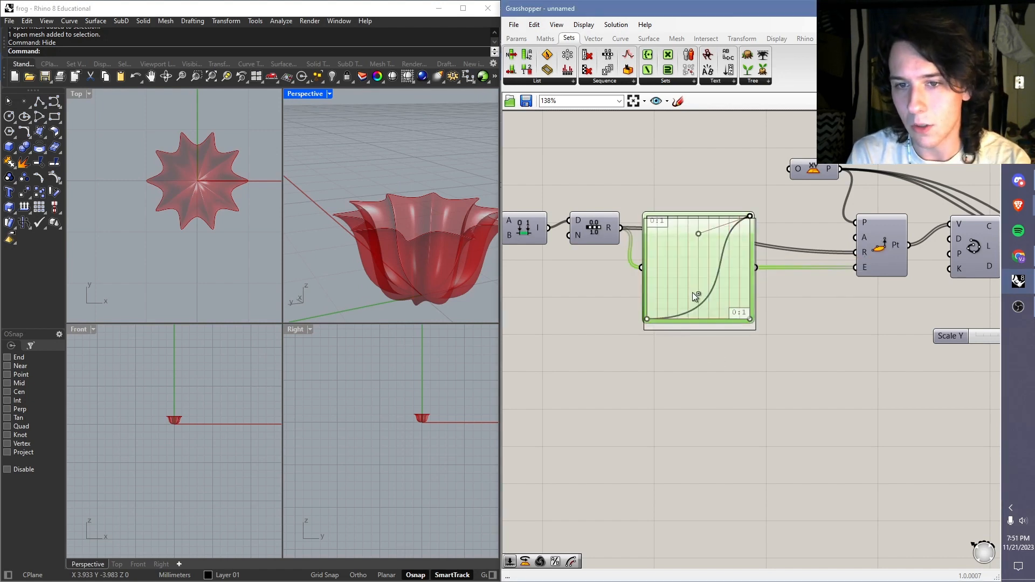
{"action": "left_click_drag", "start_coordinate": [693, 293], "coordinate": [693, 406], "text": "alt"}
{"action": "left_click", "coordinate": [820, 354]}
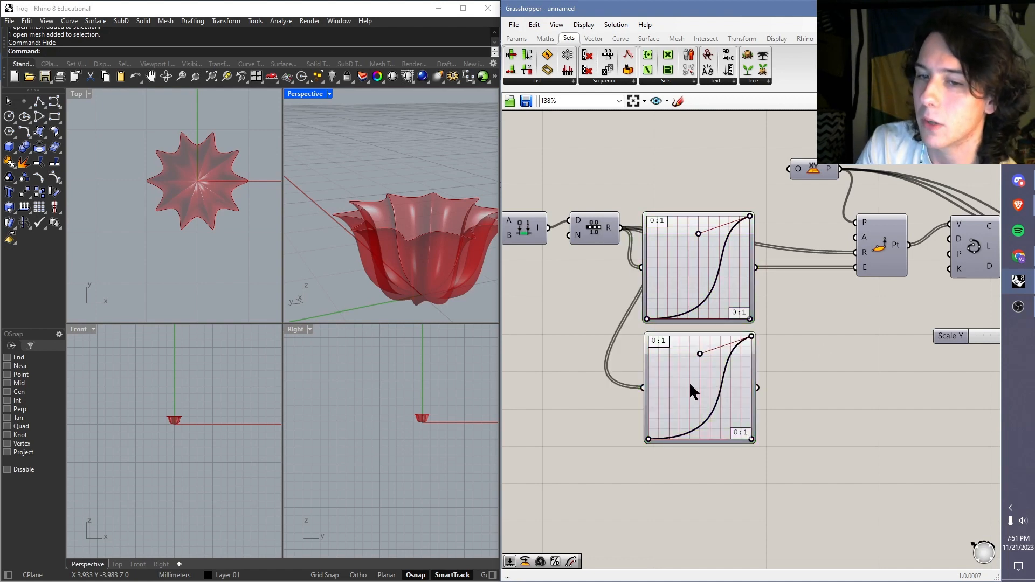
Step: Change the duplicated Graph Mapper's graph type to Sine and compress the wave into about four half-height peaks
{"action": "right_click", "coordinate": [690, 384]}
{"action": "mouse_move", "coordinate": [755, 519]}
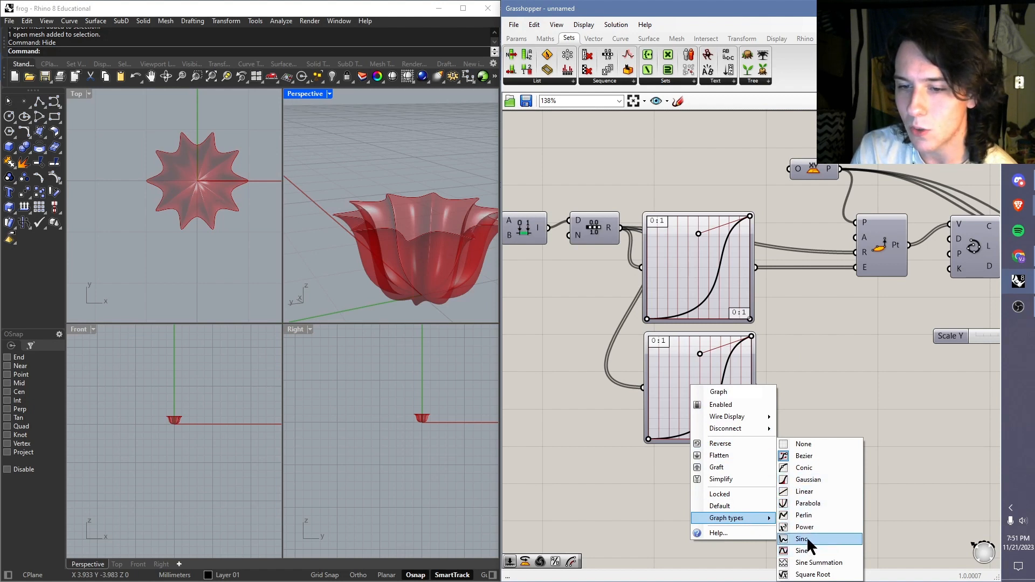
{"action": "left_click", "coordinate": [809, 550]}
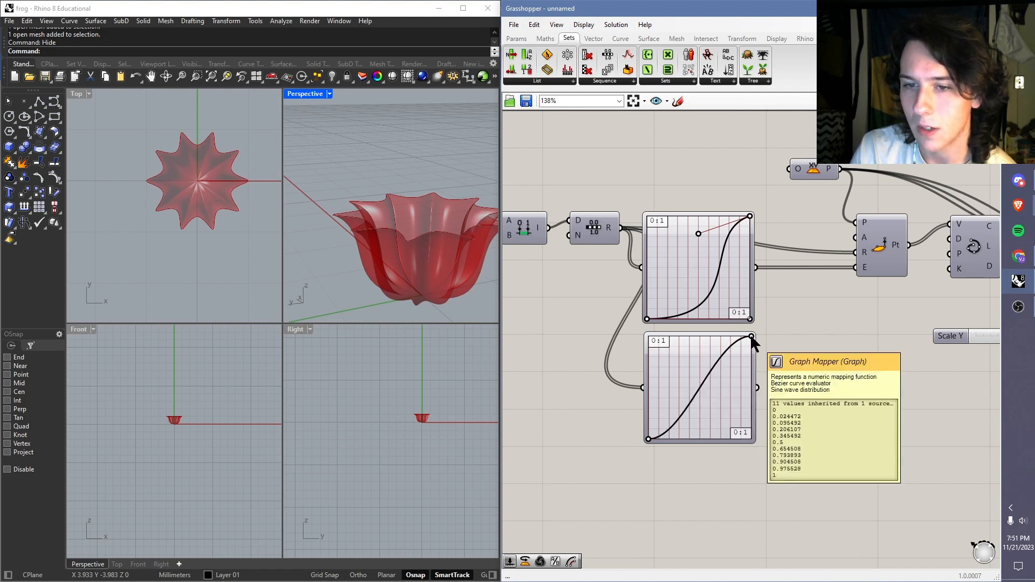
{"action": "left_click_drag", "start_coordinate": [751, 336], "coordinate": [663, 399]}
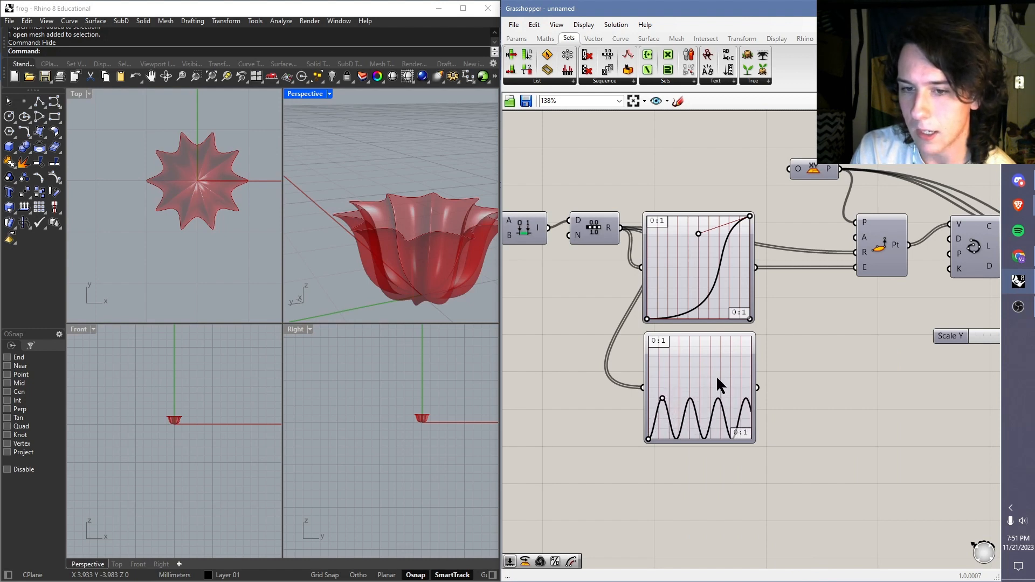
Step: Connect the sine Graph Mapper's output to the Angle input of the cylindrical point component
{"action": "left_click_drag", "start_coordinate": [758, 387], "coordinate": [862, 240]}
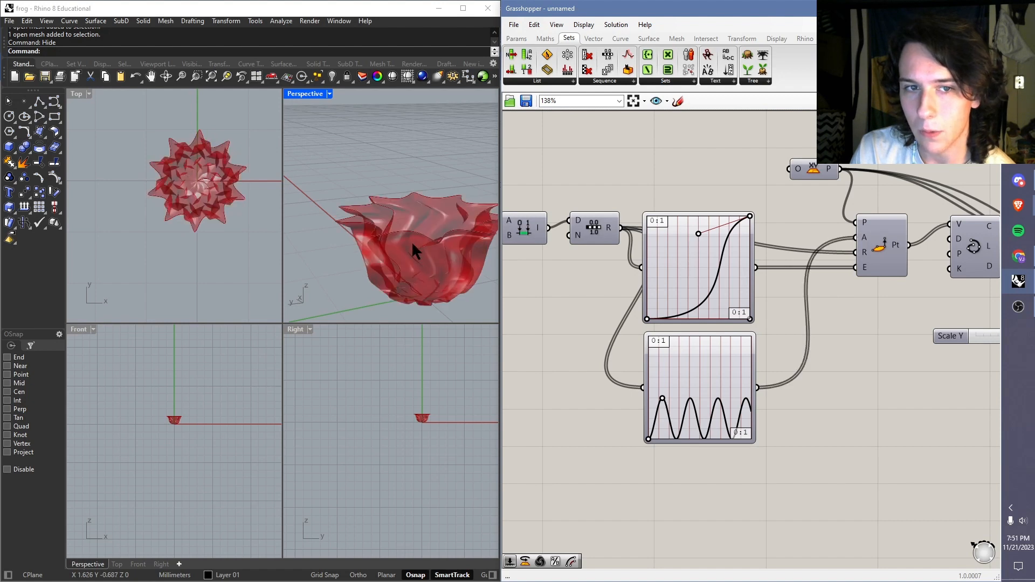
{"action": "right_click_drag", "start_coordinate": [416, 250], "coordinate": [413, 197]}
{"action": "scroll", "coordinate": [394, 245], "scroll_direction": "up", "scroll_amount": 7}
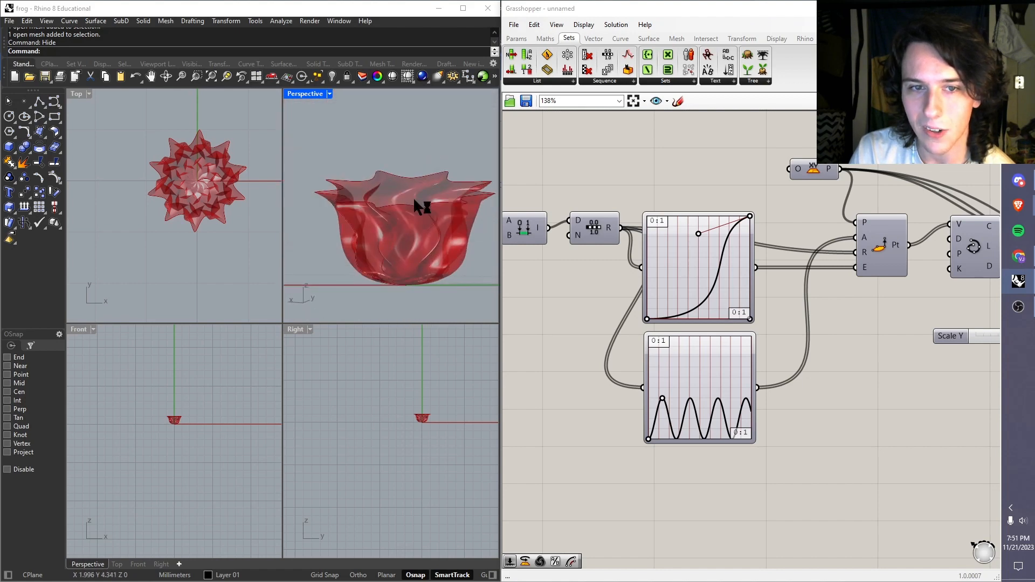
Step: Lower and widen the sine Graph Mapper's wave slightly so the vase's twist becomes gentler
{"action": "left_click_drag", "start_coordinate": [664, 402], "coordinate": [669, 411]}
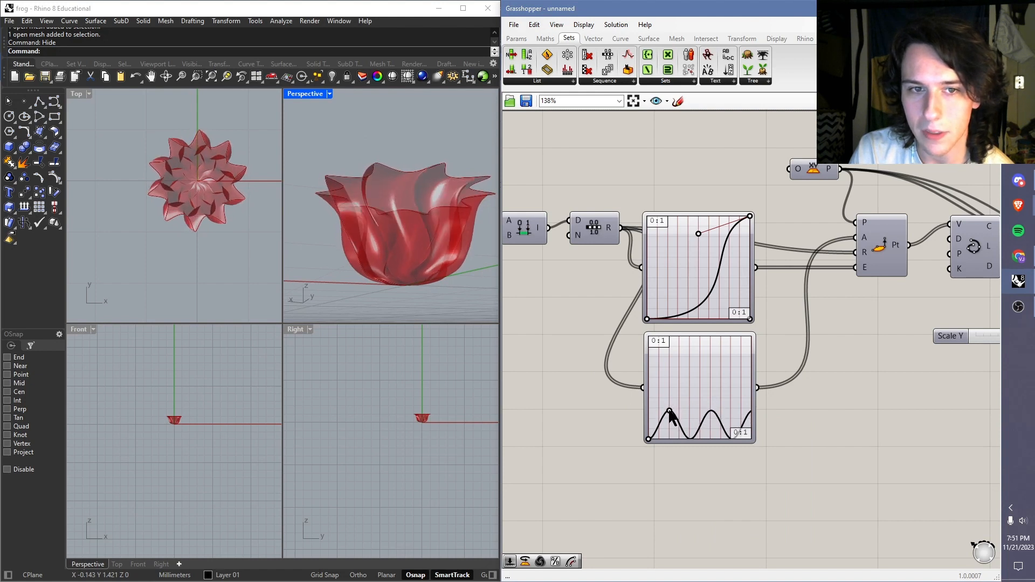
{"action": "right_click_drag", "start_coordinate": [411, 261], "coordinate": [387, 238]}
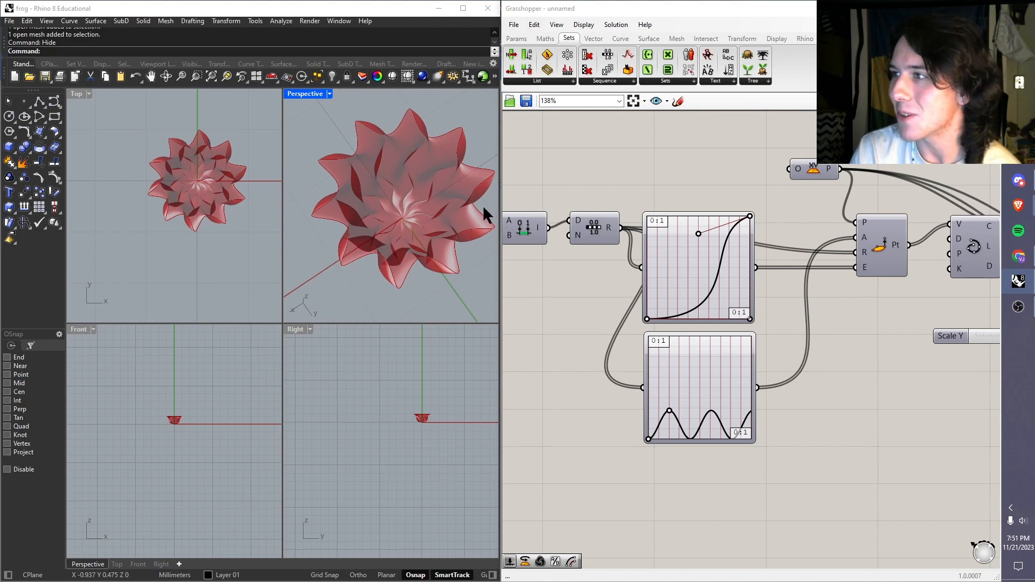
{"action": "scroll", "coordinate": [422, 231], "scroll_direction": "up", "scroll_amount": 5}
{"action": "scroll", "coordinate": [422, 231], "scroll_direction": "down", "scroll_amount": 5}
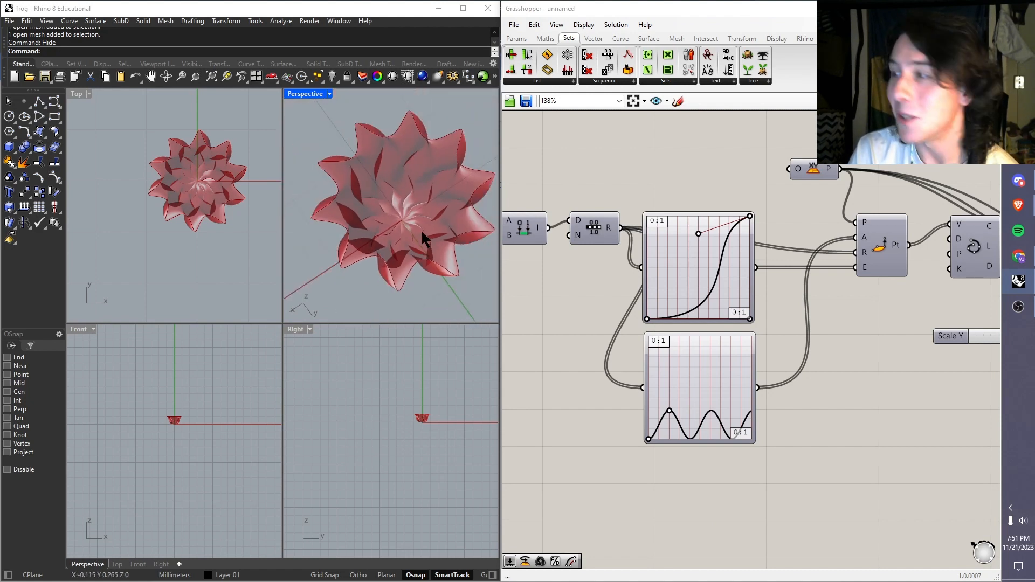
{"action": "right_click_drag", "start_coordinate": [422, 233], "coordinate": [478, 183]}
{"action": "left_click_drag", "start_coordinate": [669, 411], "coordinate": [671, 415]}
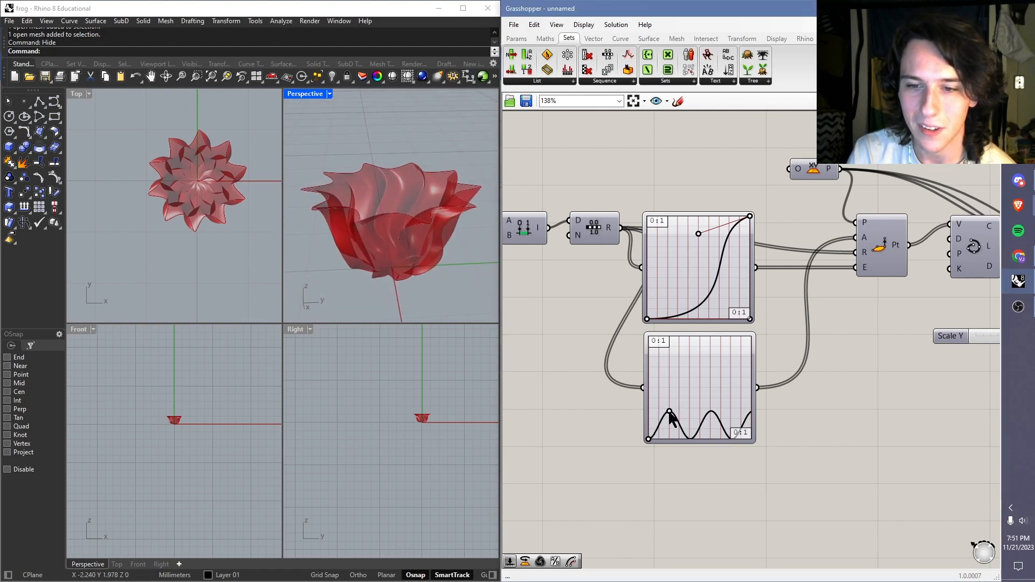
Step: Examine the twisted vase's base and sides from several angles in the Perspective viewport
{"action": "right_click_drag", "start_coordinate": [323, 237], "coordinate": [380, 251]}
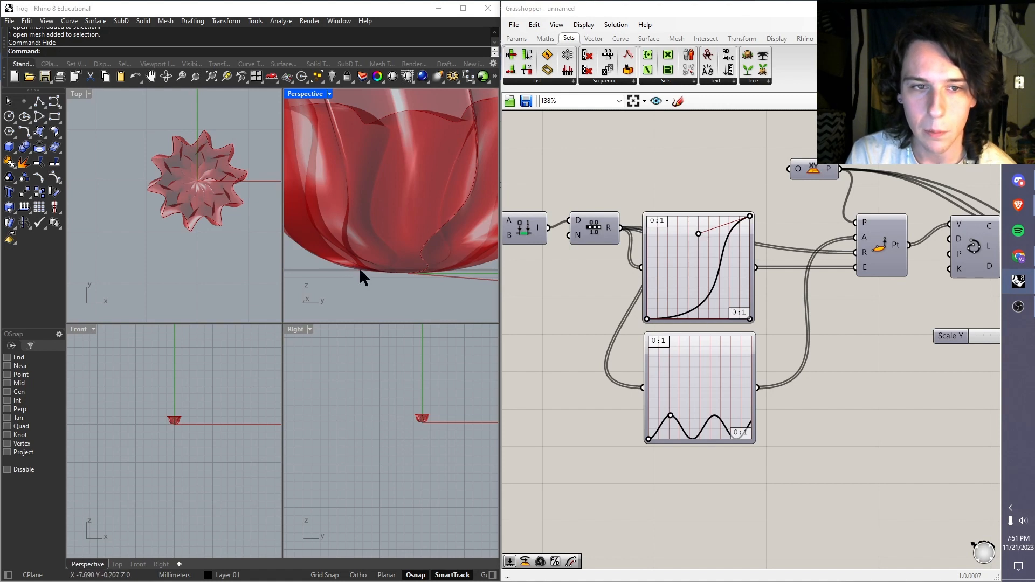
{"action": "right_click_drag", "start_coordinate": [359, 268], "coordinate": [375, 269]}
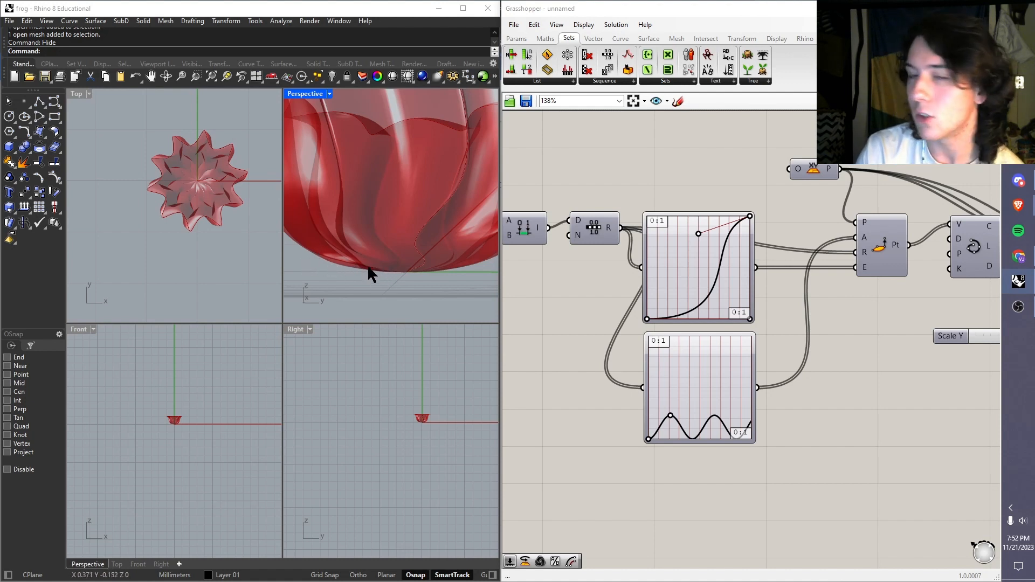
{"action": "scroll", "coordinate": [368, 263], "scroll_direction": "down", "scroll_amount": 3}
{"action": "right_click_drag", "start_coordinate": [382, 230], "coordinate": [399, 248]}
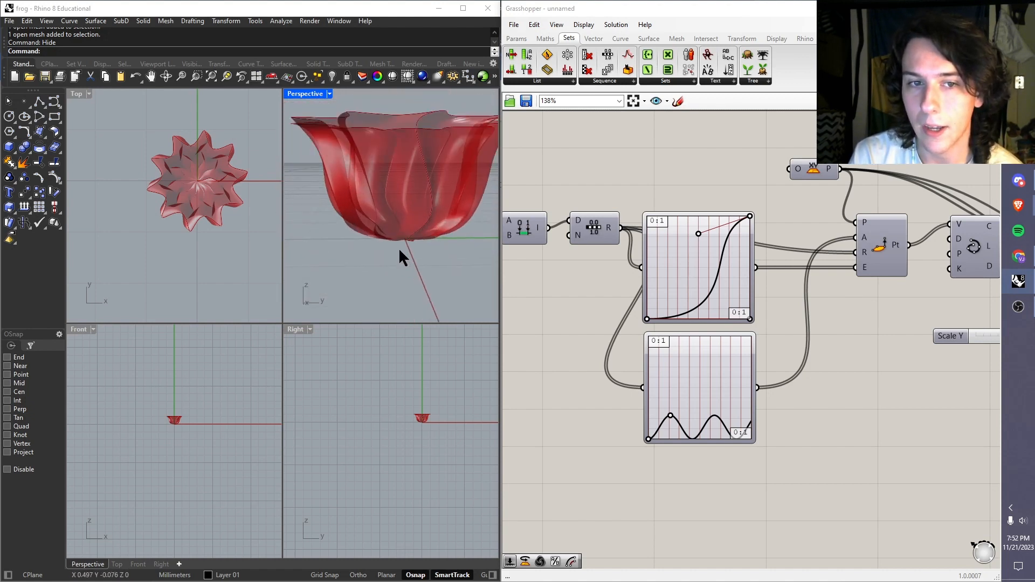
{"action": "scroll", "coordinate": [423, 221], "scroll_direction": "up", "scroll_amount": 5}
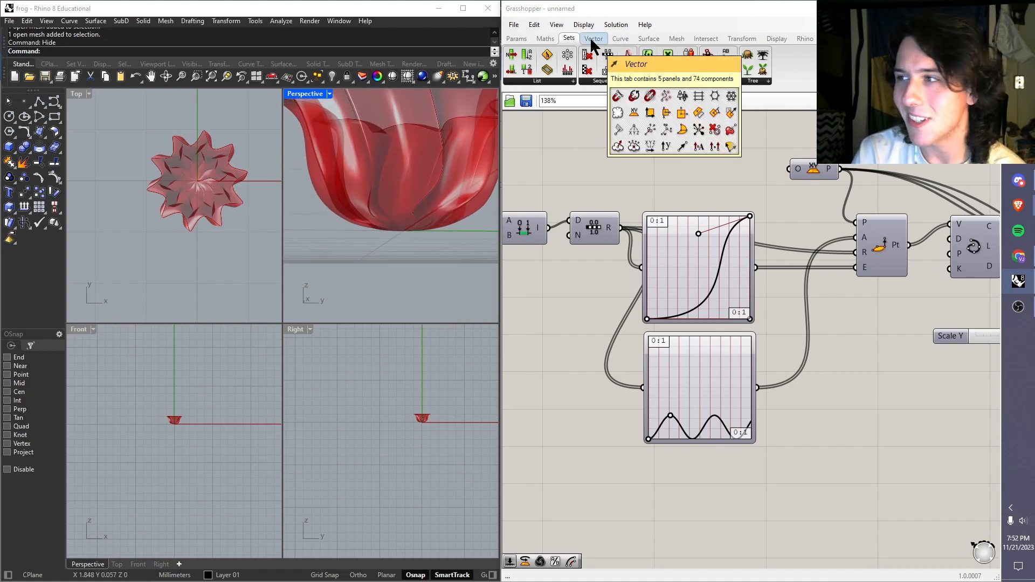
{"action": "scroll", "coordinate": [436, 253], "scroll_direction": "down", "scroll_amount": 5}
{"action": "scroll", "coordinate": [445, 200], "scroll_direction": "up", "scroll_amount": 2}
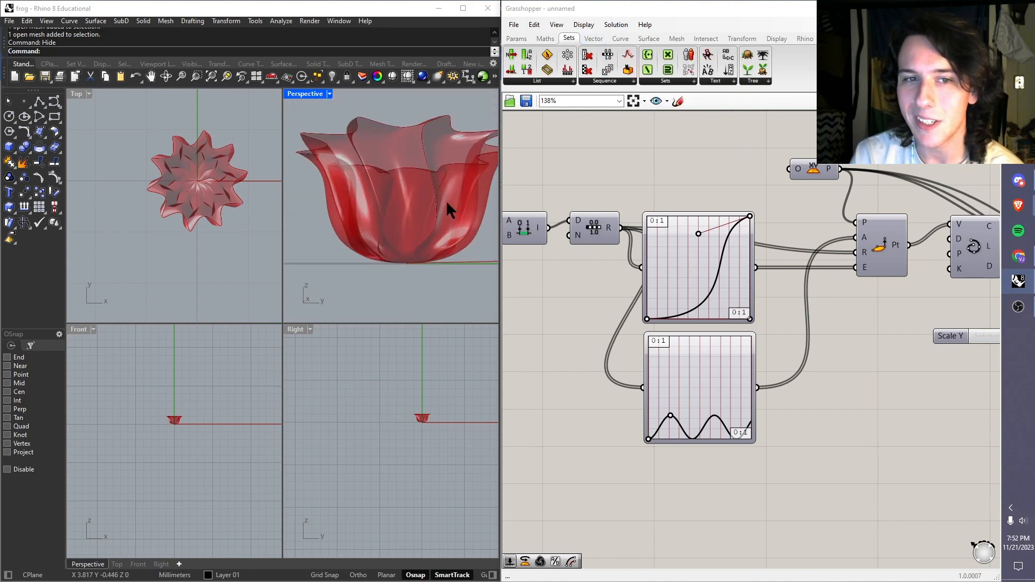
{"action": "scroll", "coordinate": [426, 205], "scroll_direction": "down", "scroll_amount": 1}
{"action": "right_click_drag", "start_coordinate": [426, 205], "coordinate": [431, 178]}
Step: Place a Dispatch component below the cylindrical point component
{"action": "left_click", "coordinate": [593, 38]}
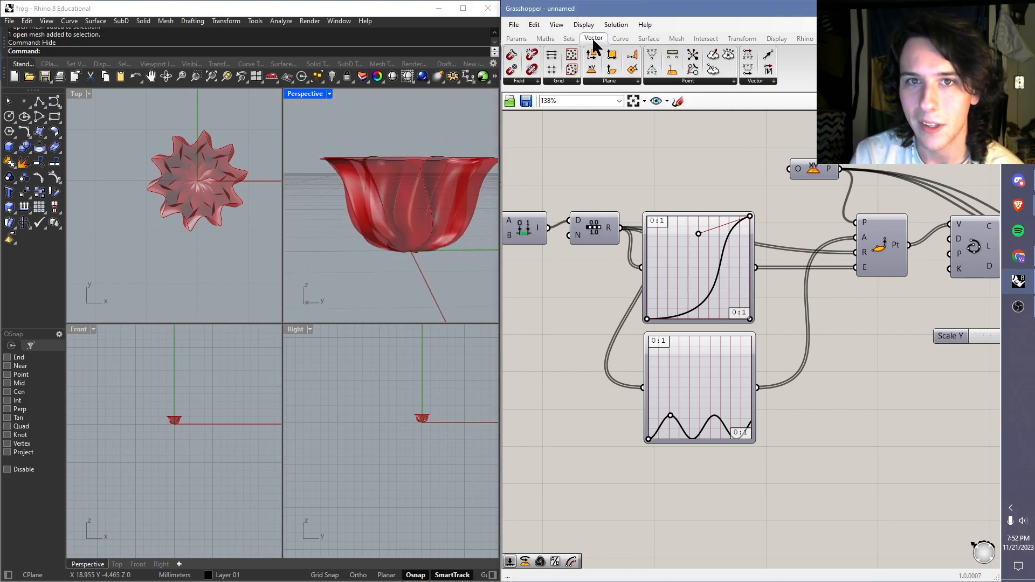
{"action": "left_click", "coordinate": [570, 38]}
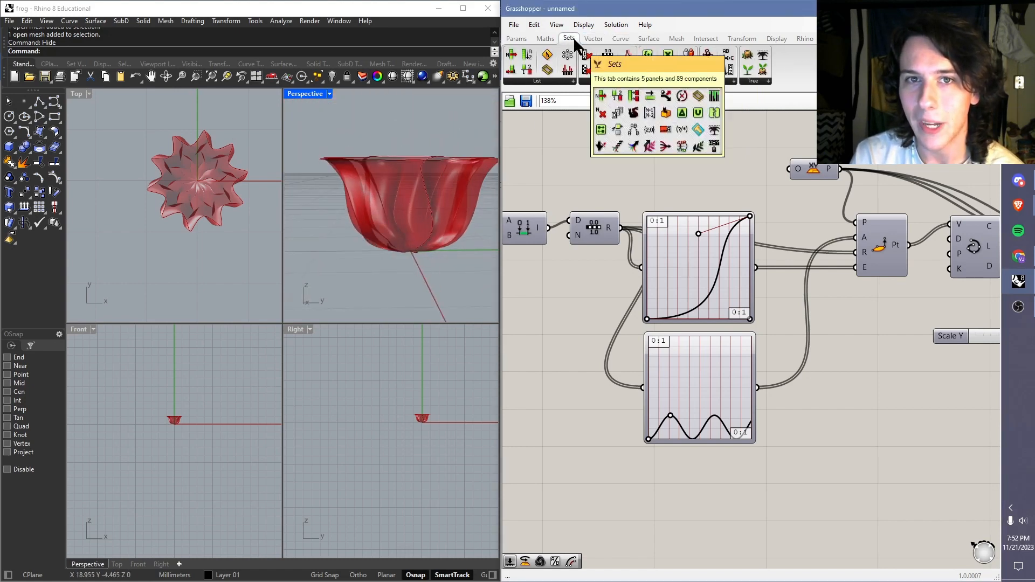
{"action": "left_click", "coordinate": [549, 81]}
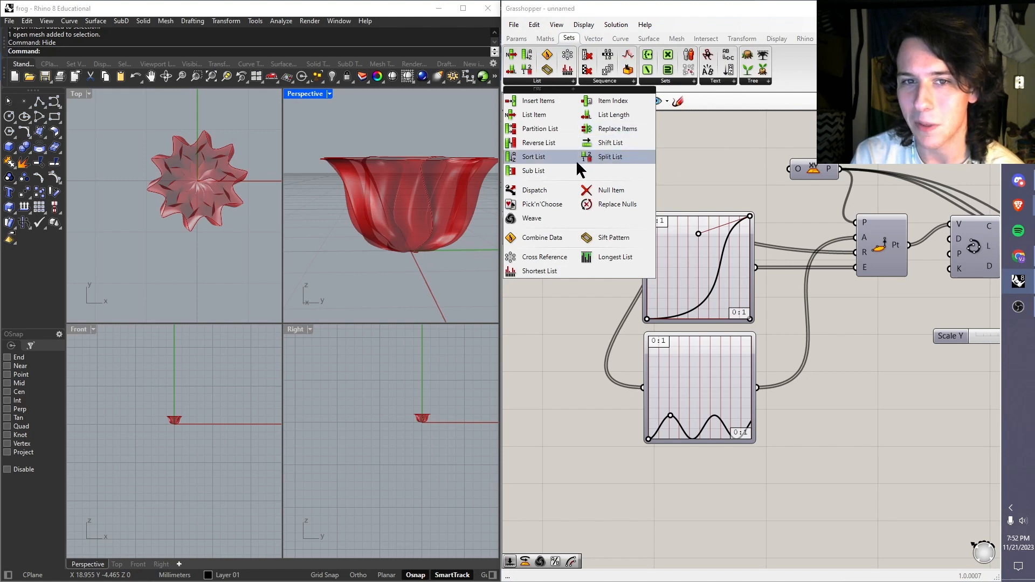
{"action": "left_click_drag", "start_coordinate": [536, 197], "coordinate": [890, 384]}
{"action": "left_click", "coordinate": [893, 345]}
{"action": "right_click_drag", "start_coordinate": [889, 335], "coordinate": [822, 315]}
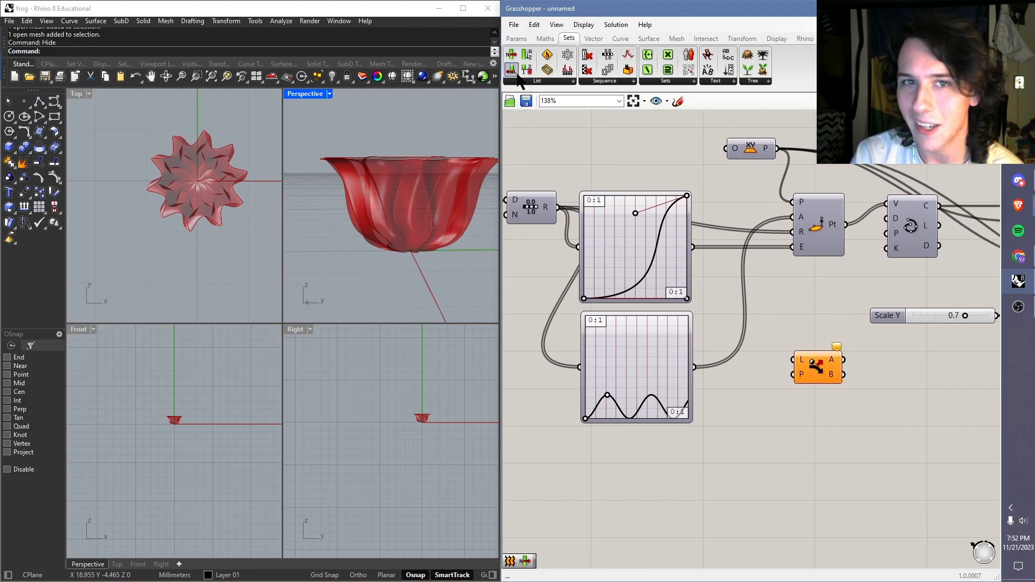
Step: Place a Pick'n'Choose component above the Dispatch component and read the descriptions of the Dispatch inputs
{"action": "left_click", "coordinate": [538, 81]}
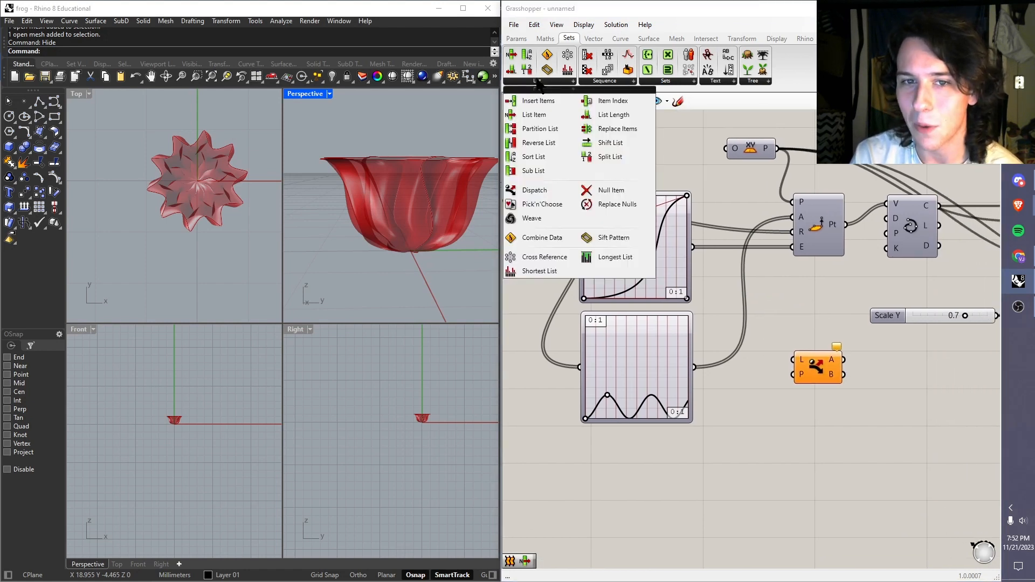
{"action": "left_click", "coordinate": [542, 204]}
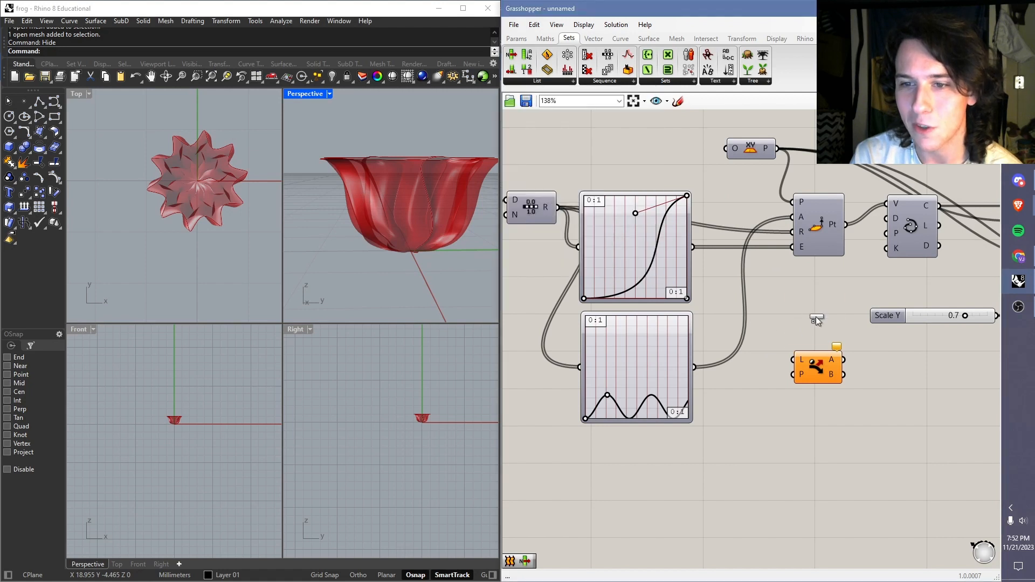
{"action": "left_click", "coordinate": [814, 329]}
{"action": "left_click_drag", "start_coordinate": [817, 374], "coordinate": [817, 418]}
{"action": "left_click", "coordinate": [808, 345]}
{"action": "left_click_drag", "start_coordinate": [809, 349], "coordinate": [813, 364]}
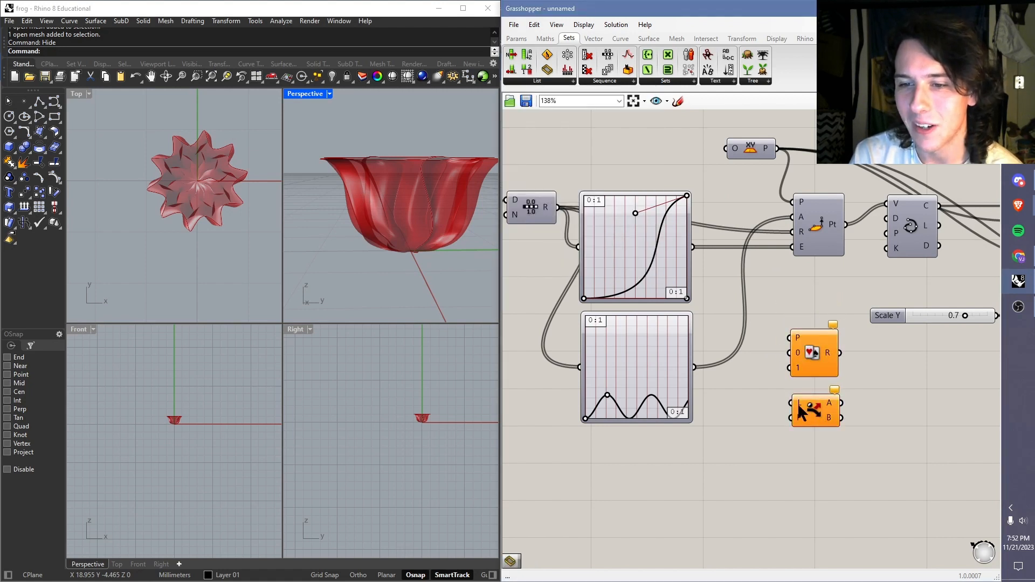
{"action": "mouse_move", "coordinate": [795, 416]}
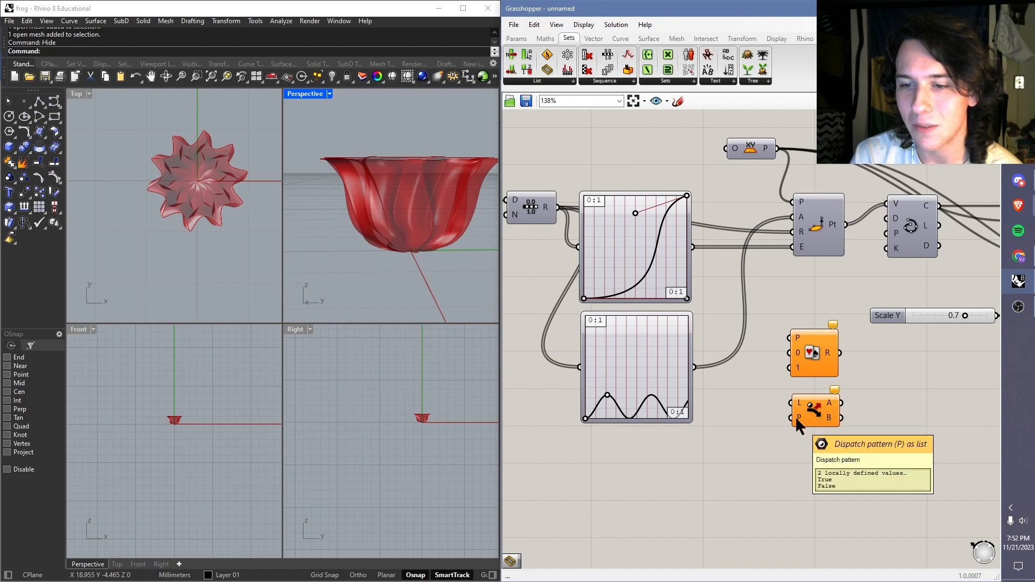
{"action": "mouse_move", "coordinate": [797, 397]}
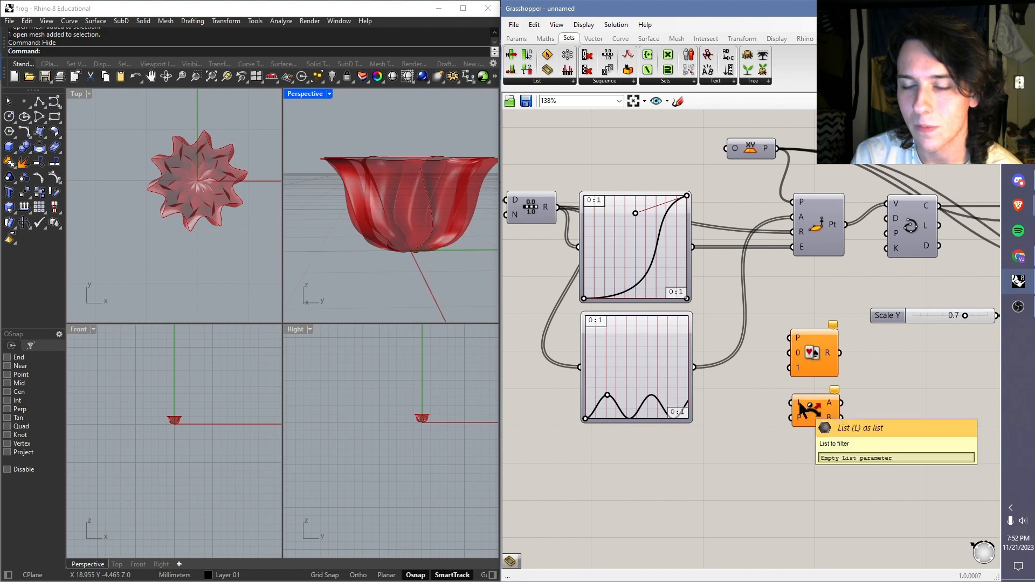
{"action": "mouse_move", "coordinate": [796, 353]}
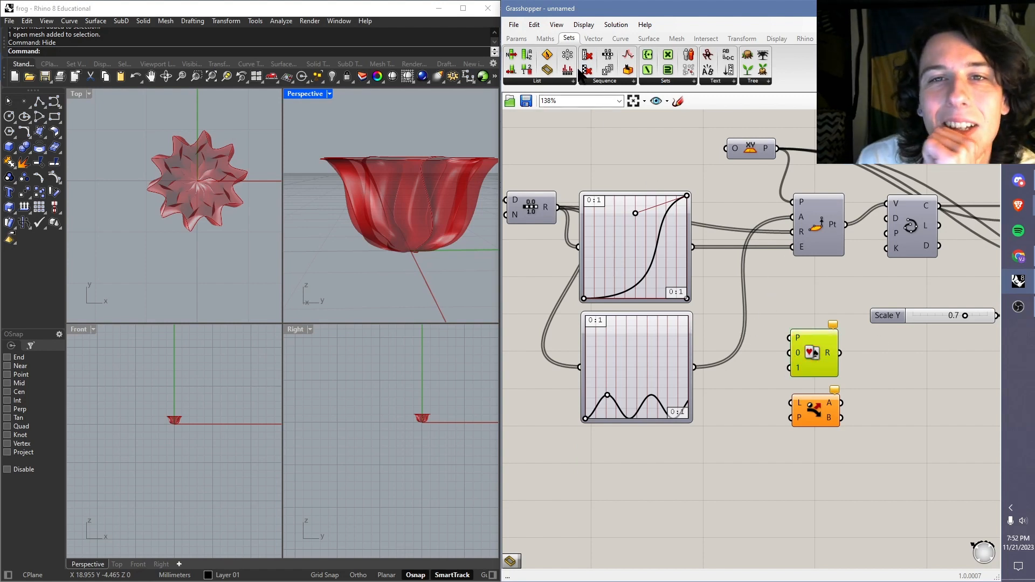
Step: Try a less-than filter component below the cylindrical point component and remove it
{"action": "left_click", "coordinate": [538, 81]}
{"action": "left_click", "coordinate": [655, 282]}
{"action": "double_click", "coordinate": [779, 299]}
{"action": "type", "text": "less t"}
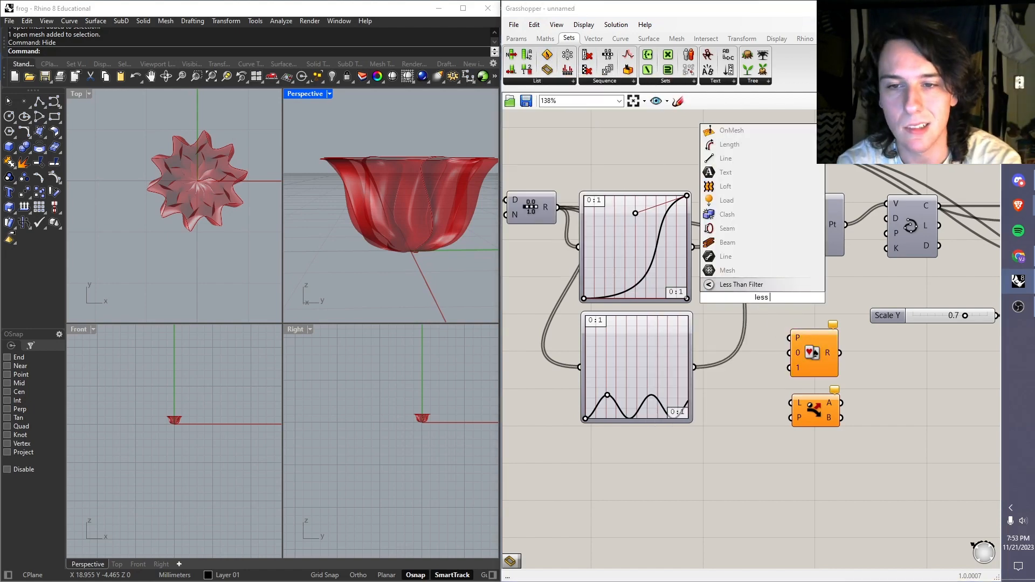
{"action": "key", "text": "Return"}
{"action": "left_click", "coordinate": [778, 299], "text": "ctrl+alt"}
{"action": "key", "text": "Delete"}
Step: Add a less-than comparison component with A and B inputs beside the sine Graph Mapper
{"action": "double_click", "coordinate": [778, 299]}
{"action": "type", "text": "less than"}
{"action": "left_click", "coordinate": [752, 243]}
{"action": "left_click_drag", "start_coordinate": [780, 299], "coordinate": [788, 367]}
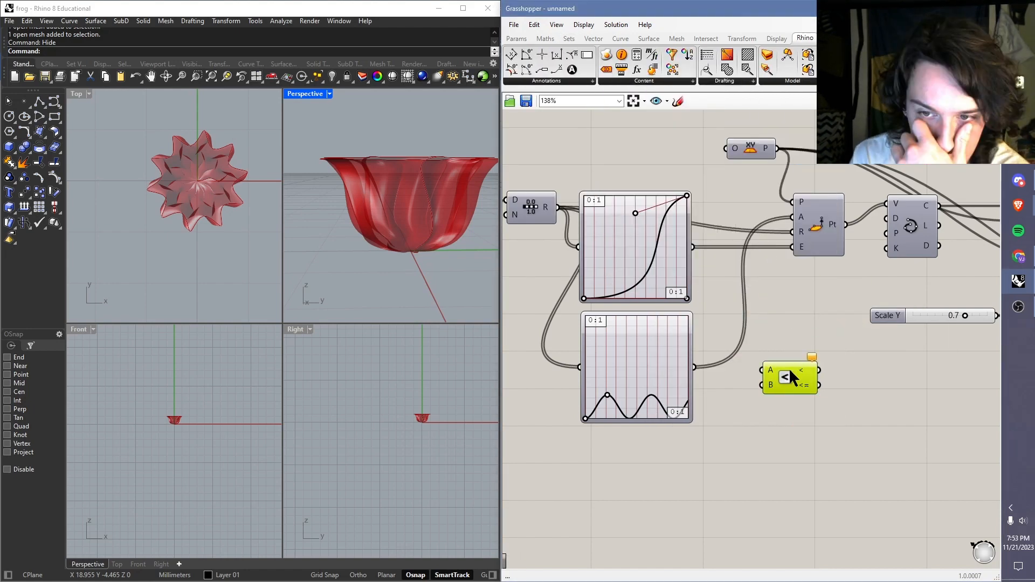
{"action": "right_click_drag", "start_coordinate": [809, 399], "coordinate": [773, 393]}
Step: Delete the less-than comparison component beside the sine Graph Mapper
{"action": "left_click", "coordinate": [651, 40]}
{"action": "left_click", "coordinate": [566, 40]}
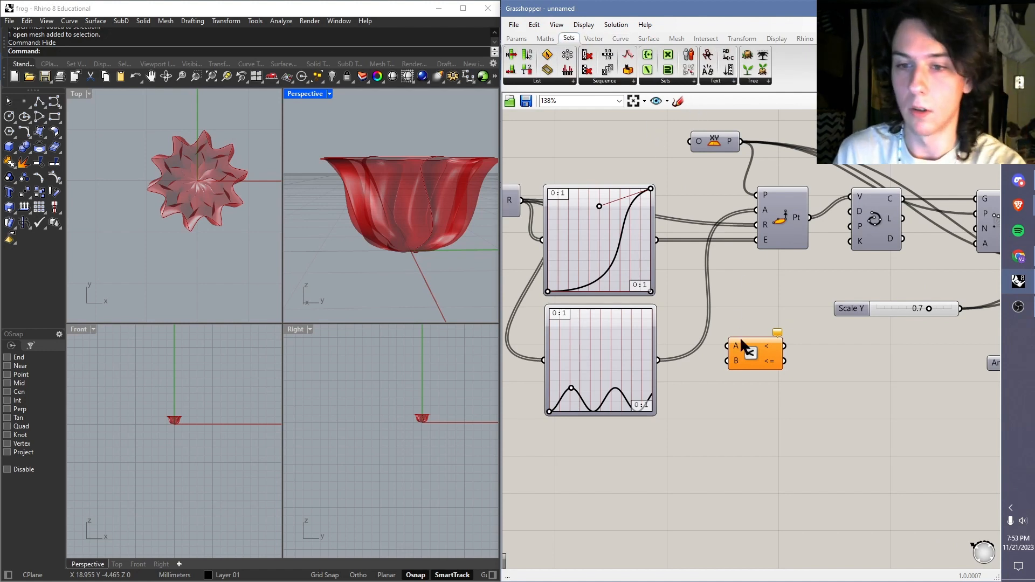
{"action": "left_click", "coordinate": [750, 353]}
{"action": "key", "text": "Delete"}
Step: Add a Smaller Than component beside the sine Graph Mapper and connect the Bezier Graph Mapper's output to its A input
{"action": "double_click", "coordinate": [756, 349]}
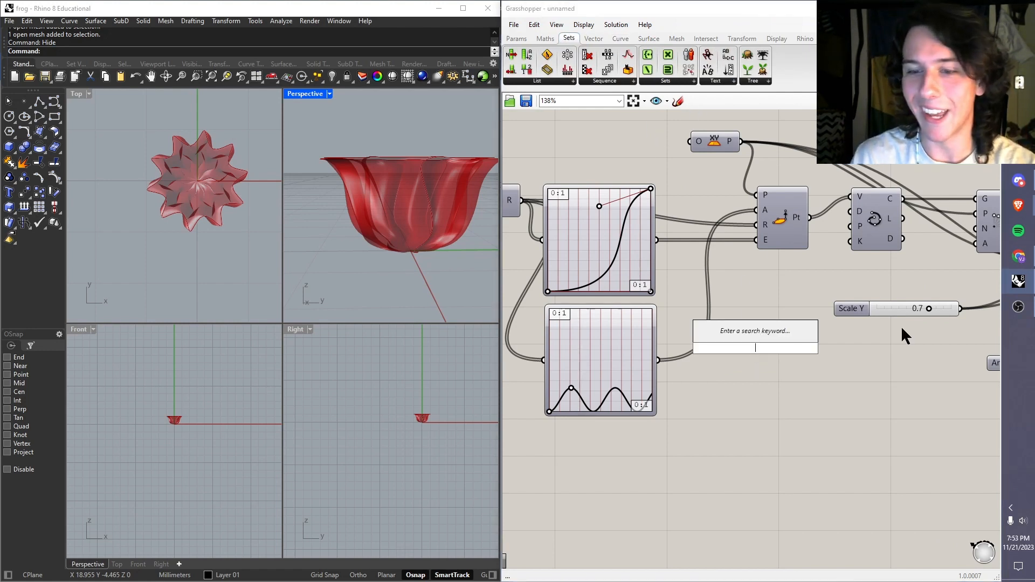
{"action": "type", "text": "less than"}
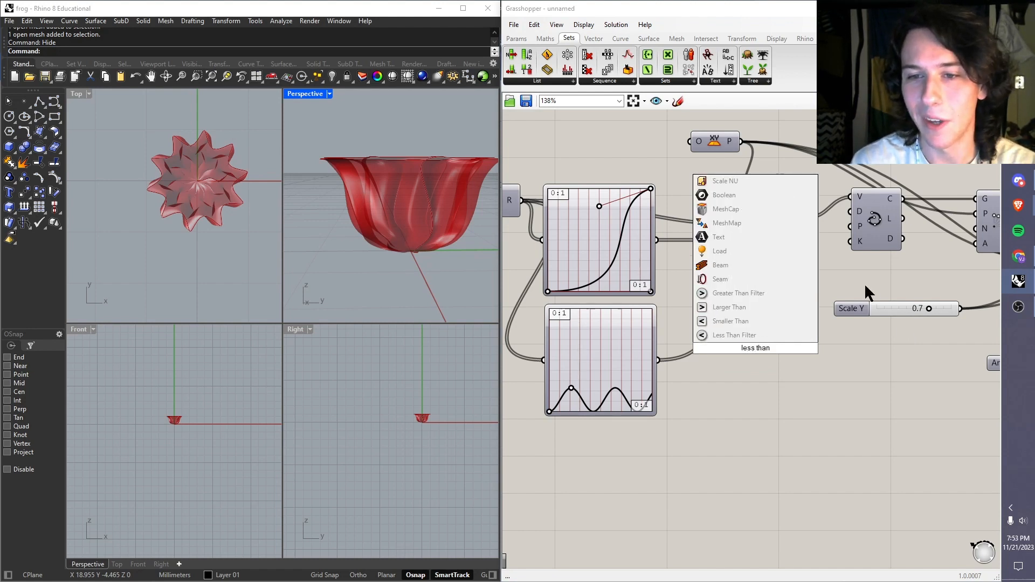
{"action": "left_click", "coordinate": [747, 322]}
{"action": "left_click_drag", "start_coordinate": [760, 353], "coordinate": [766, 339]}
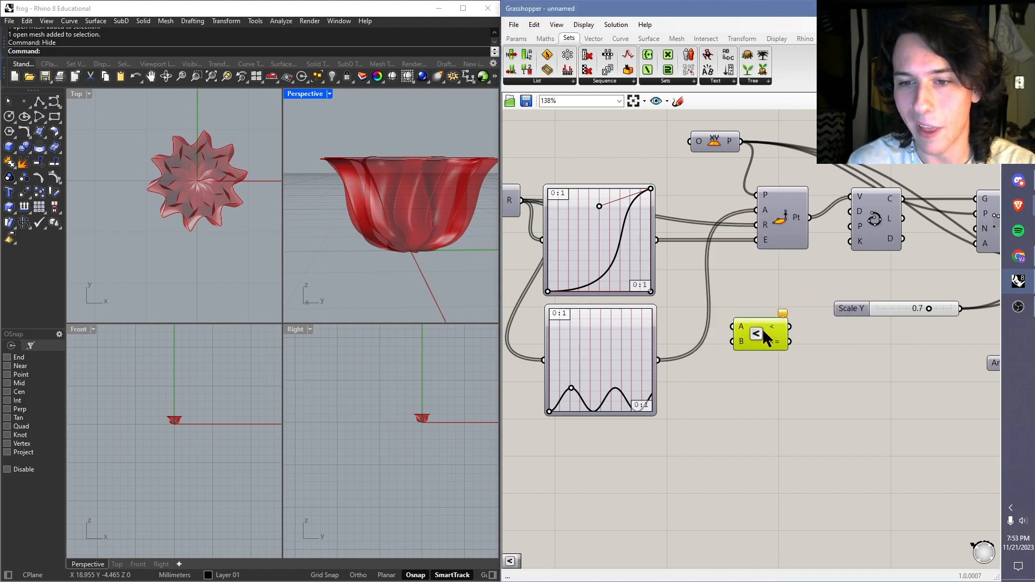
{"action": "left_click", "coordinate": [597, 212]}
{"action": "left_click_drag", "start_coordinate": [658, 240], "coordinate": [740, 325]}
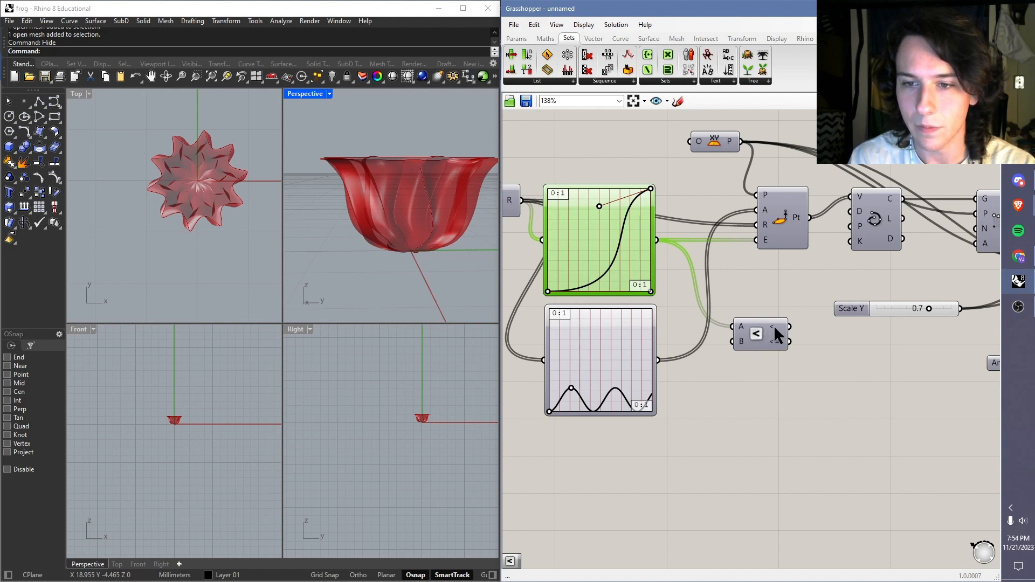
Step: Set the B input of the Smaller Than component to 0.15 and check the stored number
{"action": "mouse_move", "coordinate": [777, 335]}
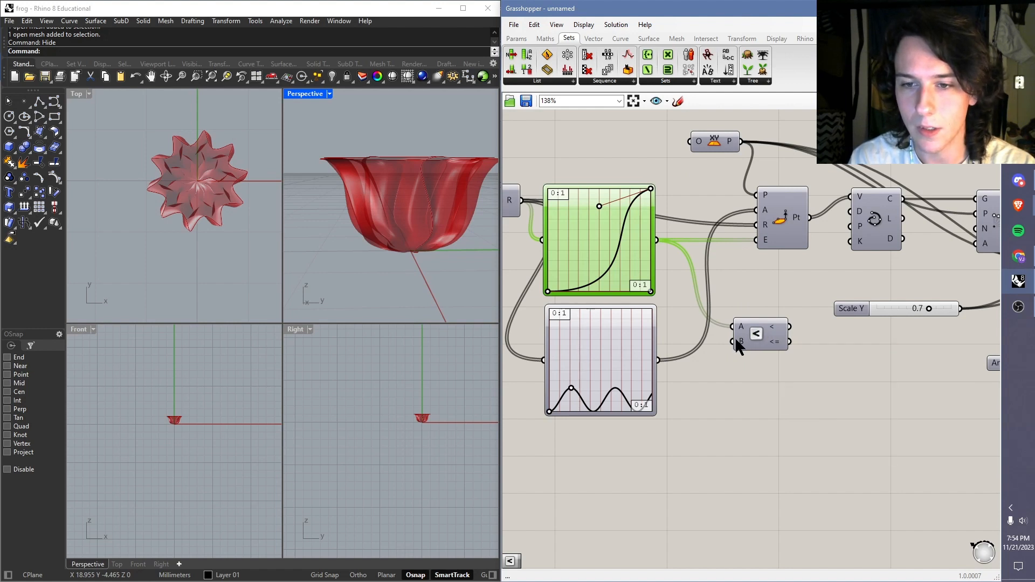
{"action": "mouse_move", "coordinate": [736, 342]}
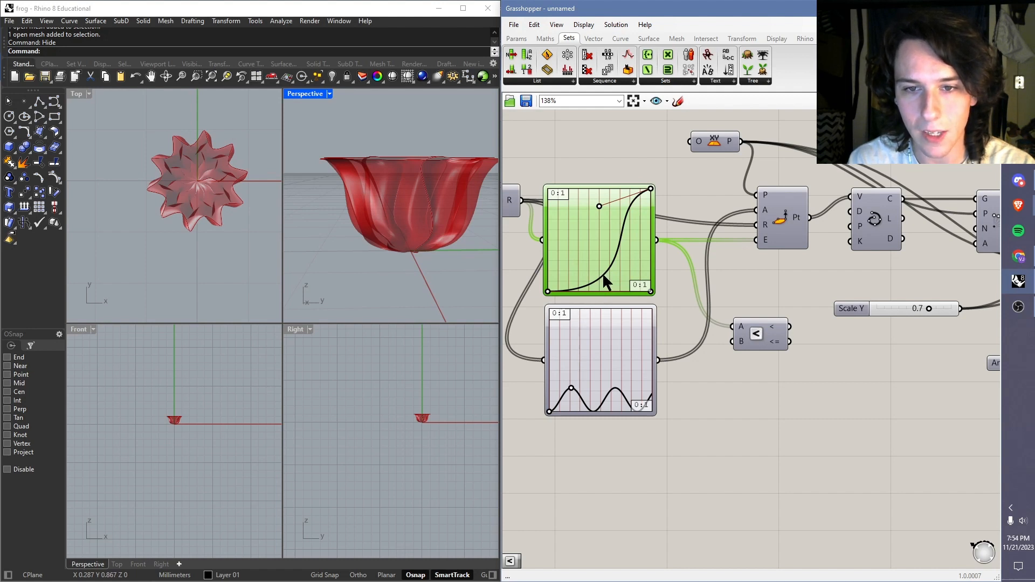
{"action": "right_click", "coordinate": [741, 341]}
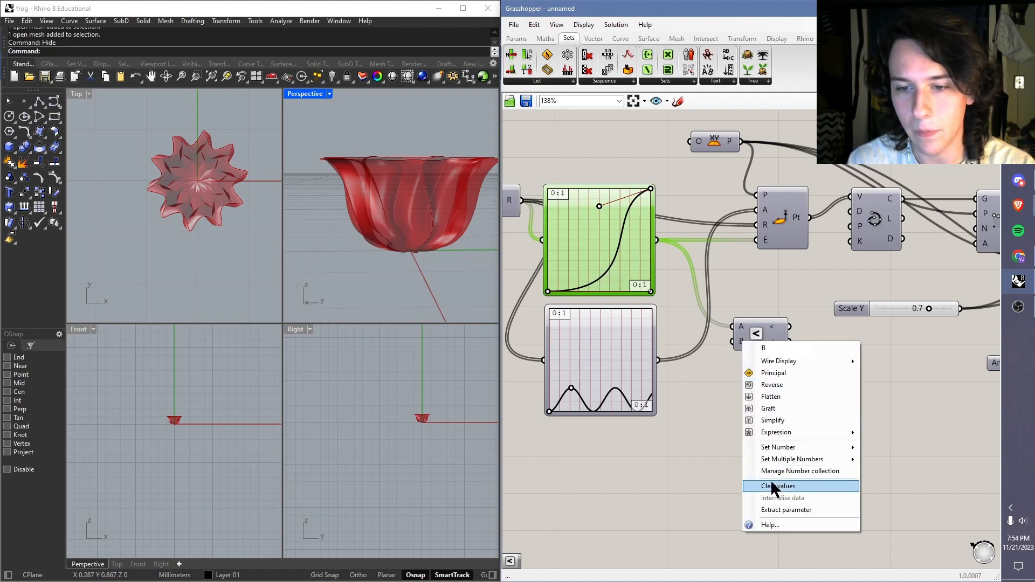
{"action": "mouse_move", "coordinate": [777, 448]}
{"action": "type", "text": ".15"}
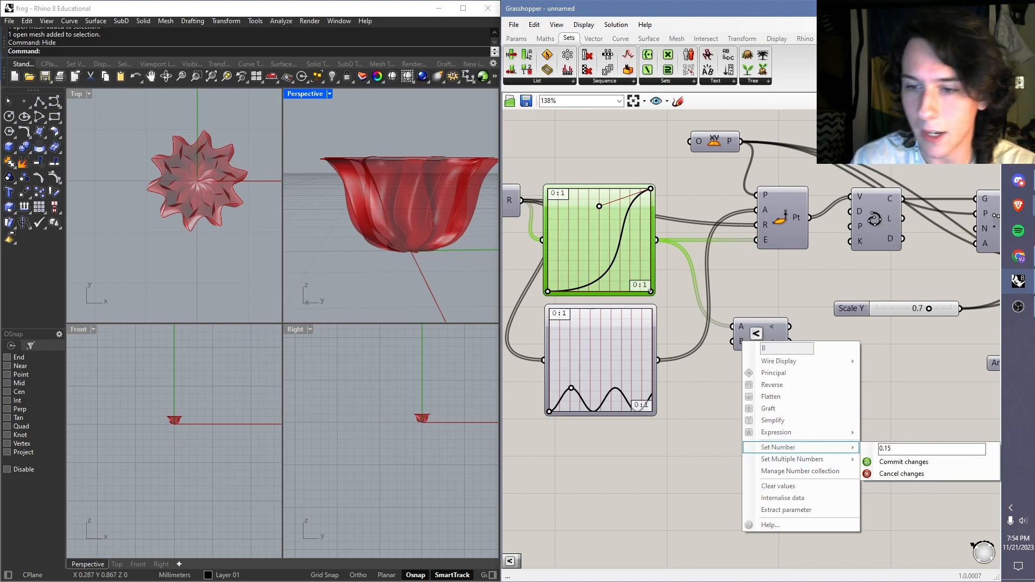
{"action": "left_click", "coordinate": [903, 462]}
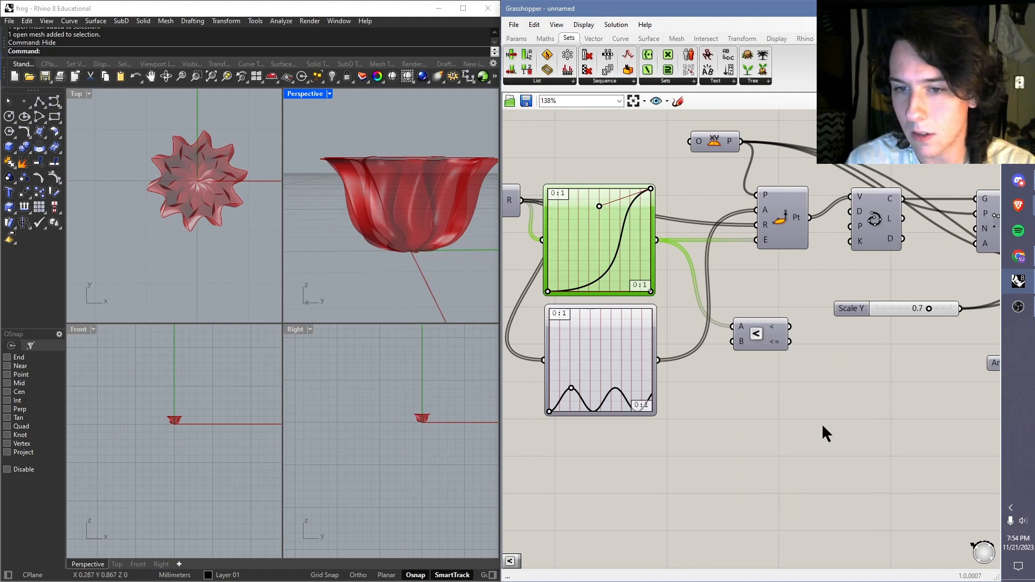
{"action": "right_click", "coordinate": [740, 340]}
{"action": "mouse_move", "coordinate": [799, 447]}
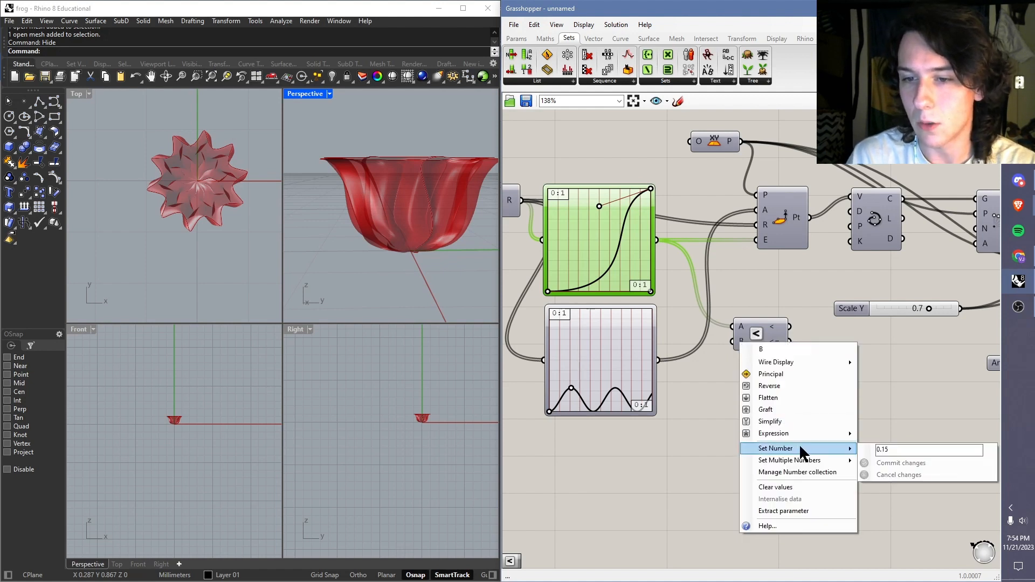
{"action": "left_click", "coordinate": [890, 430]}
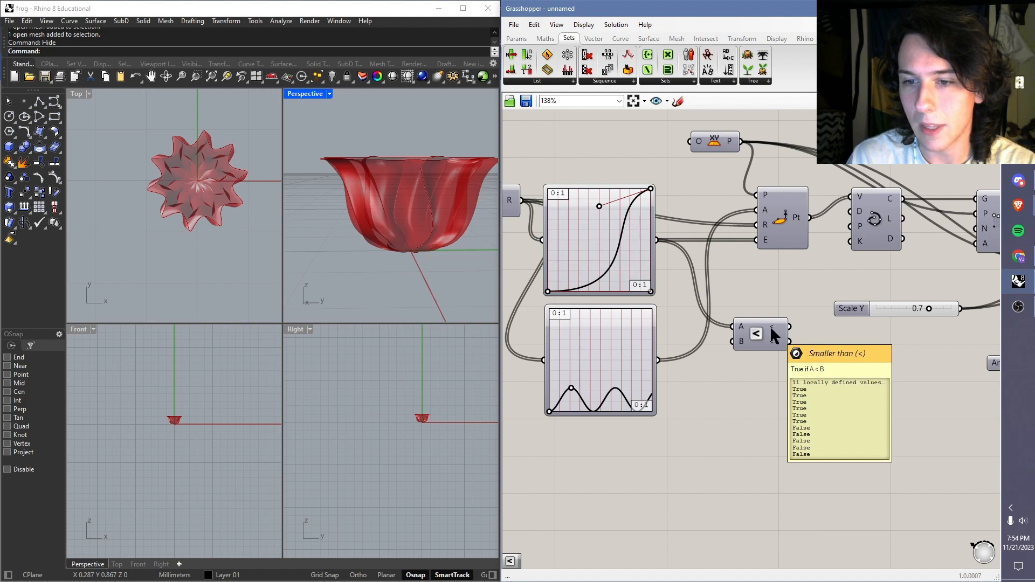
Step: Add a Dispatch component, feeding its L input from the Bezier Graph Mapper and its P input from the Smaller Than component's < output
{"action": "mouse_move", "coordinate": [754, 333]}
{"action": "left_mouse_down"}
{"action": "mouse_move", "coordinate": [726, 341]}
{"action": "mouse_move", "coordinate": [733, 331]}
{"action": "left_mouse_up"}
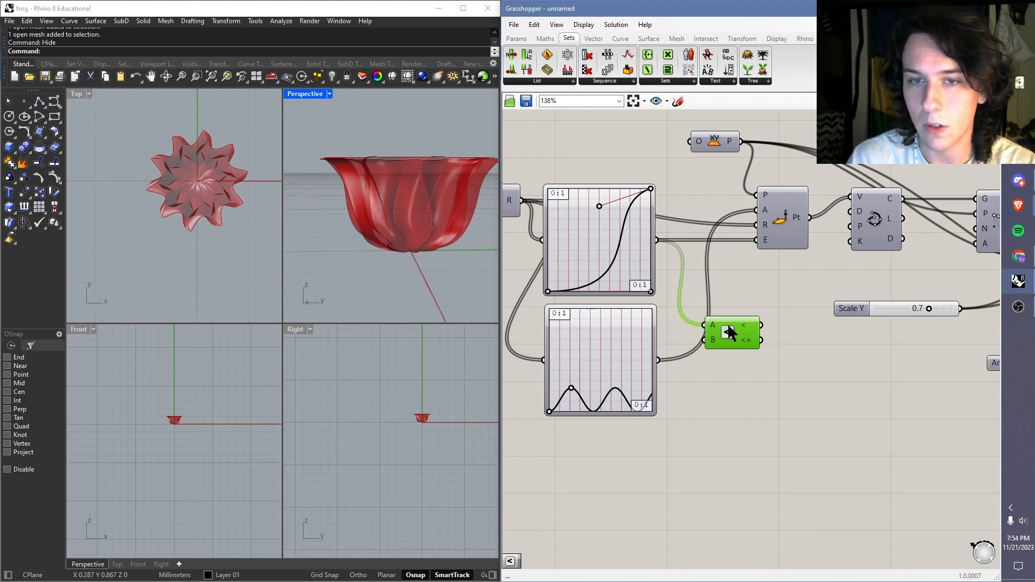
{"action": "left_click", "coordinate": [541, 84]}
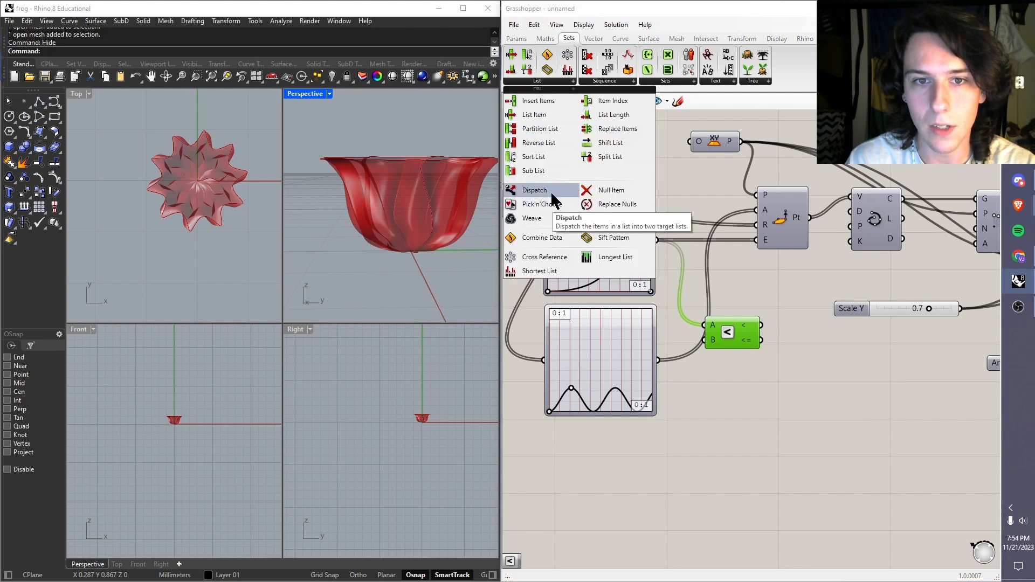
{"action": "left_click_drag", "start_coordinate": [534, 201], "coordinate": [810, 402]}
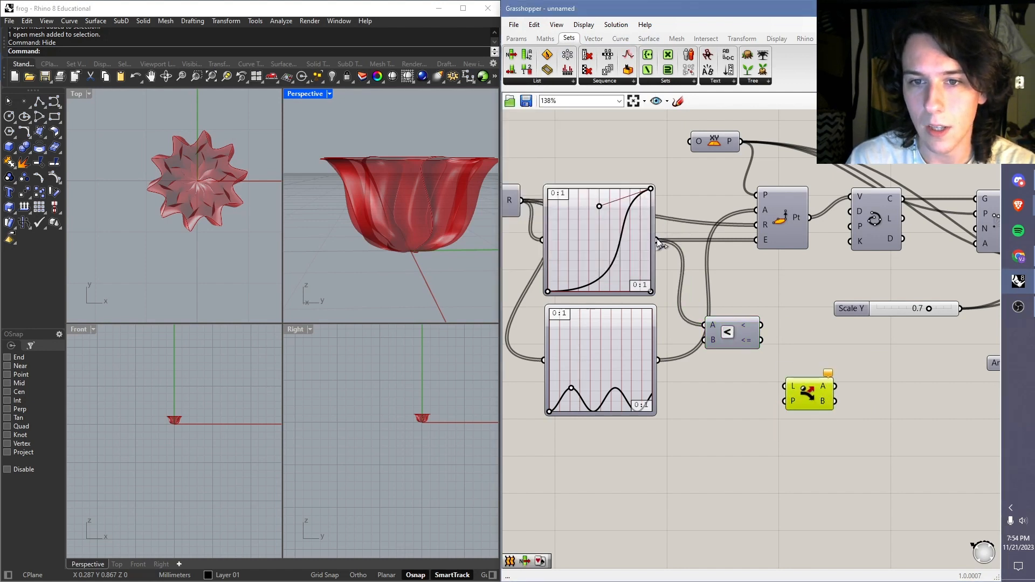
{"action": "left_click_drag", "start_coordinate": [657, 238], "coordinate": [796, 383]}
{"action": "left_click_drag", "start_coordinate": [798, 393], "coordinate": [780, 292]}
{"action": "left_click_drag", "start_coordinate": [758, 334], "coordinate": [747, 336]}
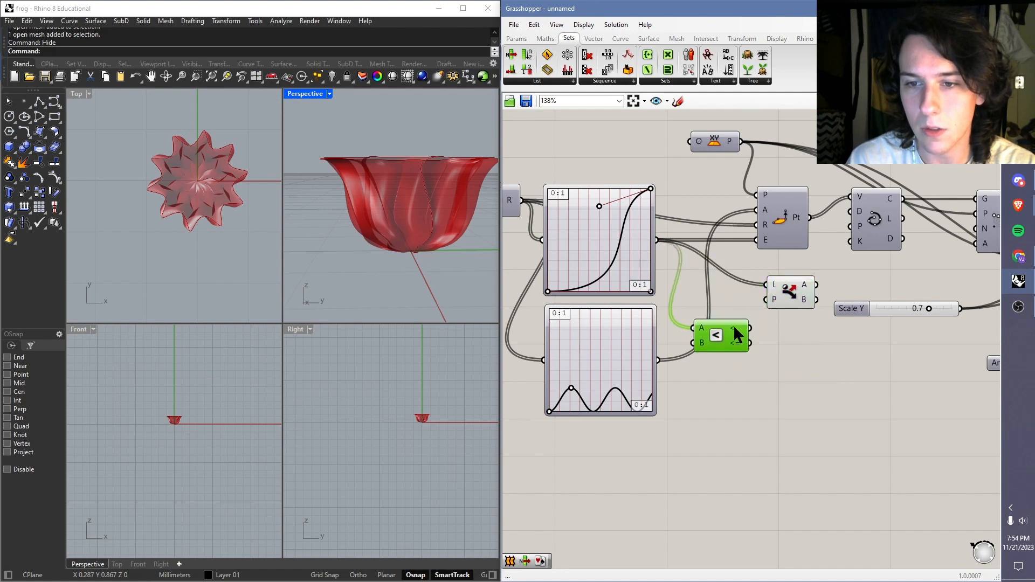
{"action": "left_click_drag", "start_coordinate": [749, 327], "coordinate": [766, 303]}
Step: Line up the Dispatch component beside the Smaller Than component and move both to the empty canvas below the Graph Mappers
{"action": "mouse_move", "coordinate": [806, 289]}
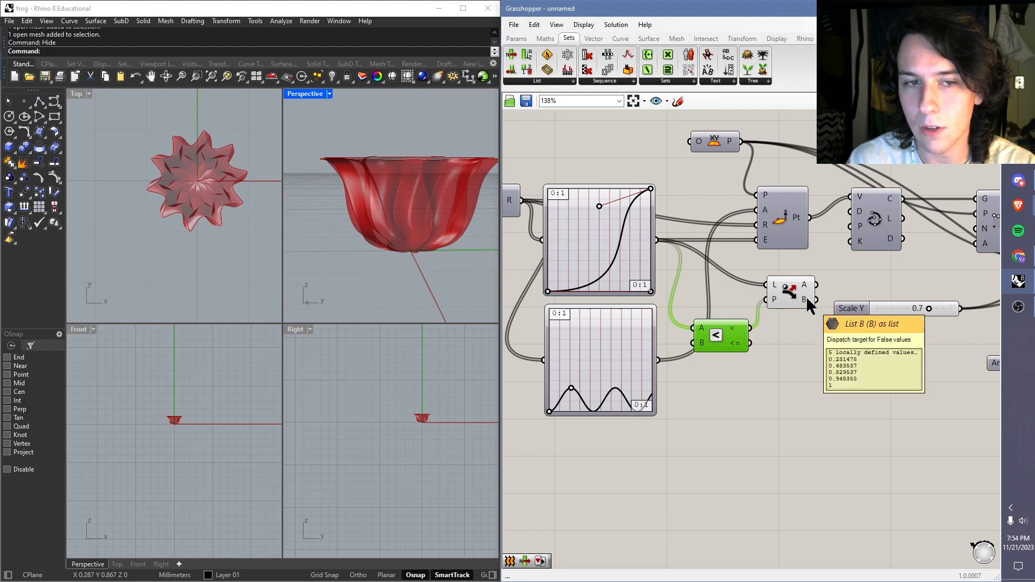
{"action": "left_click_drag", "start_coordinate": [807, 296], "coordinate": [826, 340]}
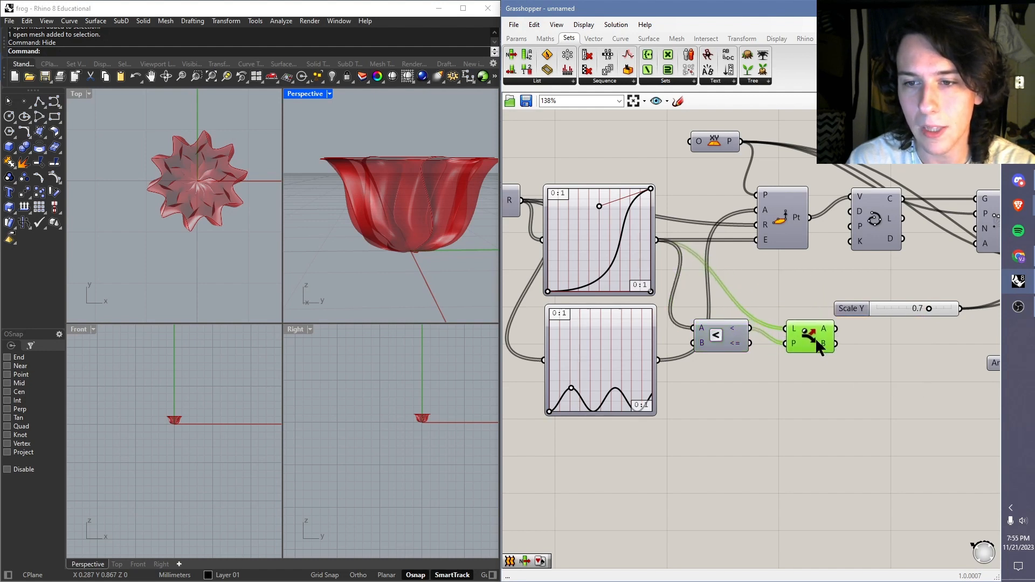
{"action": "left_click_drag", "start_coordinate": [734, 336], "coordinate": [726, 354]}
{"action": "left_click_drag", "start_coordinate": [805, 331], "coordinate": [780, 334]}
{"action": "left_click", "coordinate": [833, 288]}
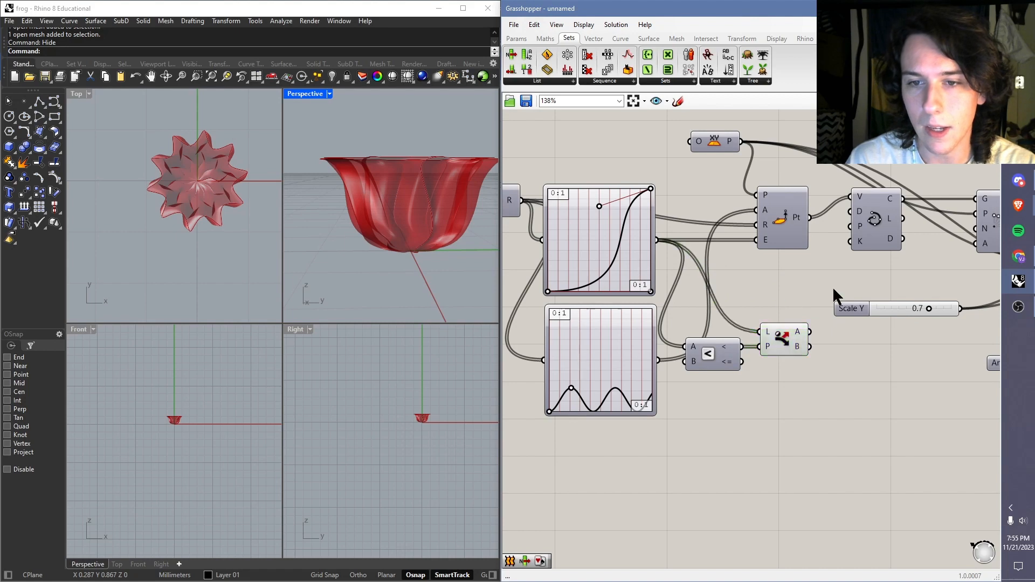
{"action": "scroll", "coordinate": [792, 285], "scroll_direction": "down", "scroll_amount": 2}
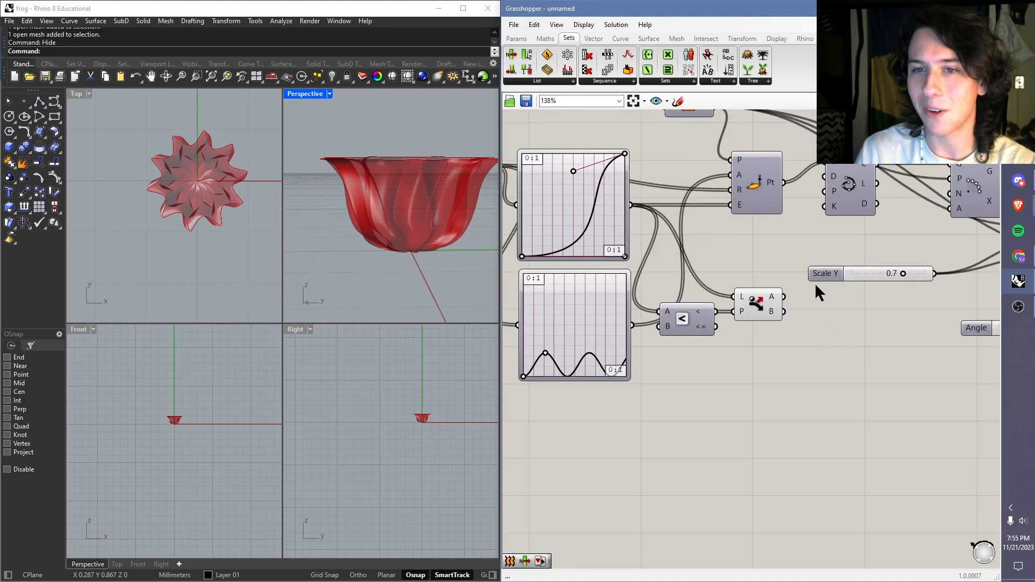
{"action": "scroll", "coordinate": [814, 283], "scroll_direction": "down", "scroll_amount": 2}
{"action": "scroll", "coordinate": [793, 243], "scroll_direction": "down", "scroll_amount": 1}
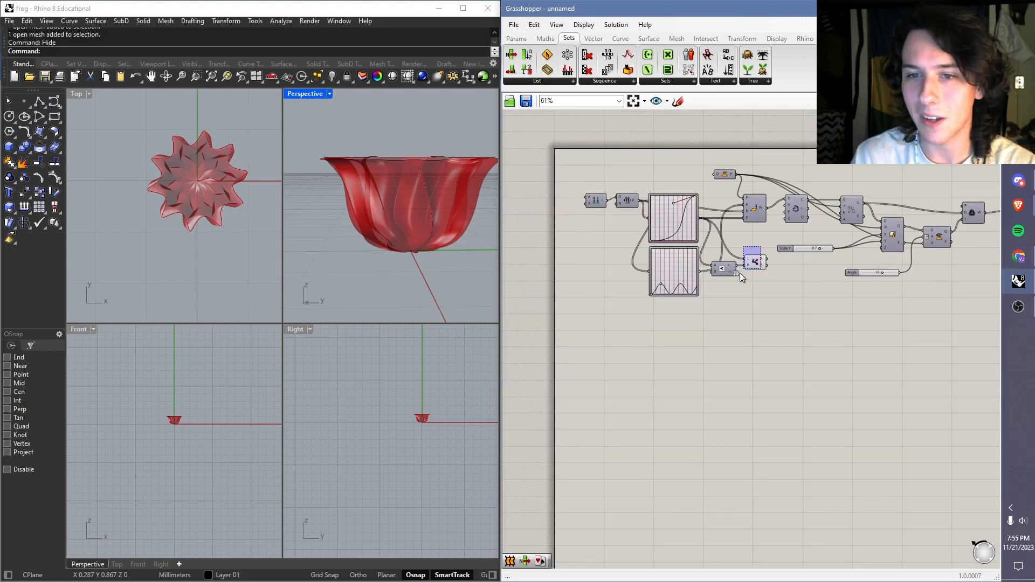
{"action": "left_click_drag", "start_coordinate": [740, 273], "coordinate": [758, 326]}
{"action": "left_click", "coordinate": [773, 279]}
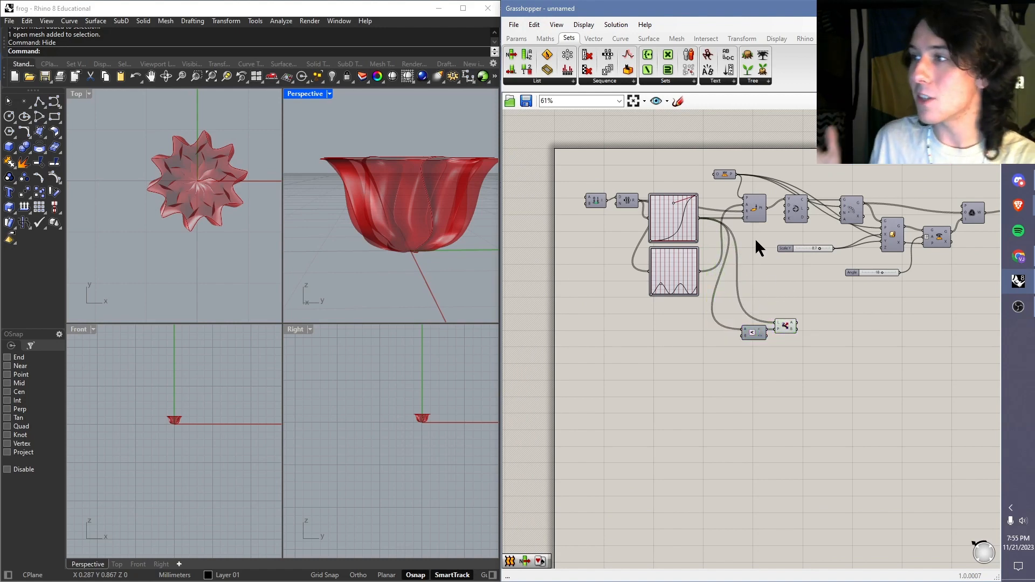
{"action": "scroll", "coordinate": [789, 357], "scroll_direction": "up", "scroll_amount": 5}
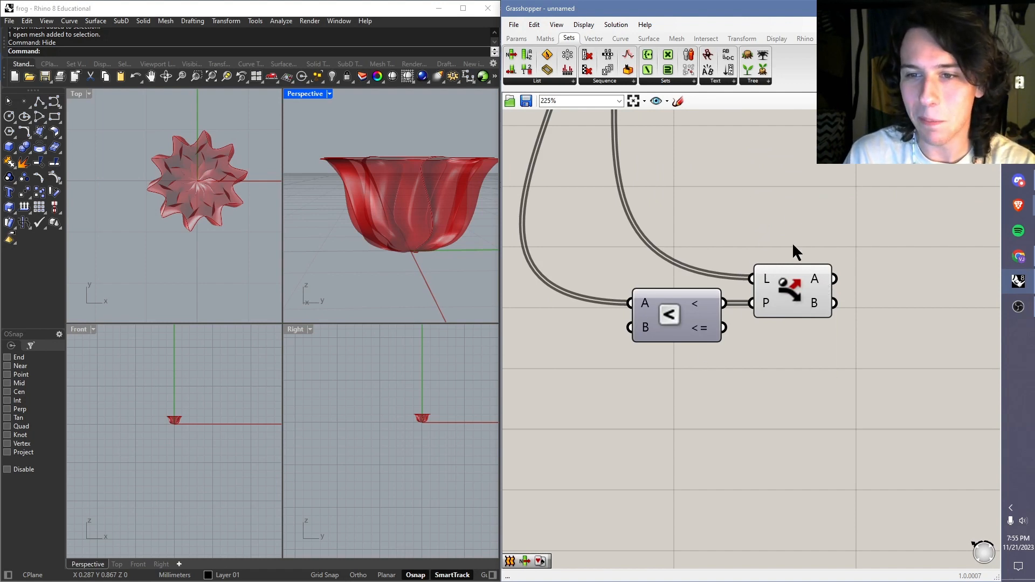
{"action": "scroll", "coordinate": [782, 259], "scroll_direction": "down", "scroll_amount": 3}
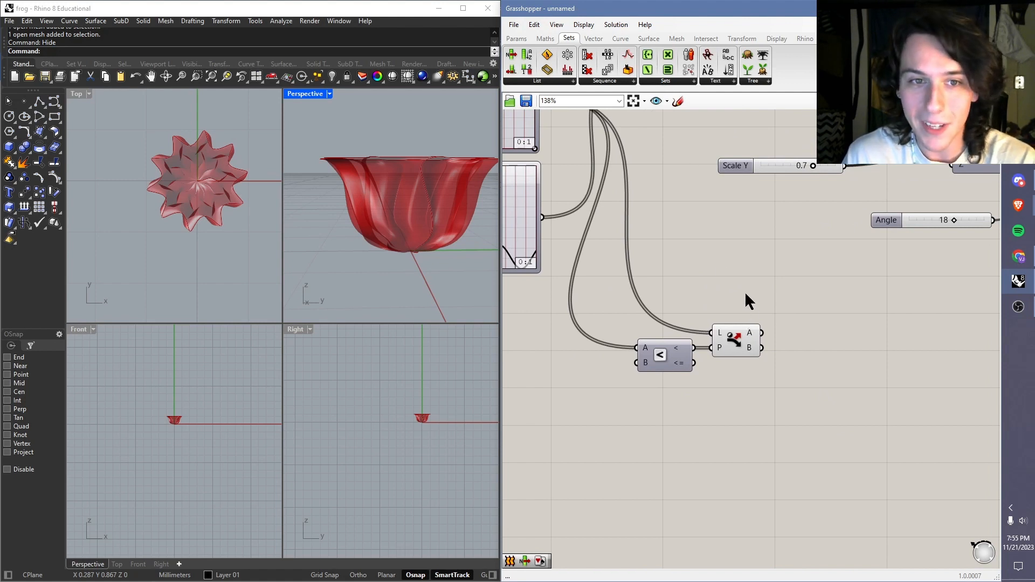
{"action": "left_click", "coordinate": [541, 82]}
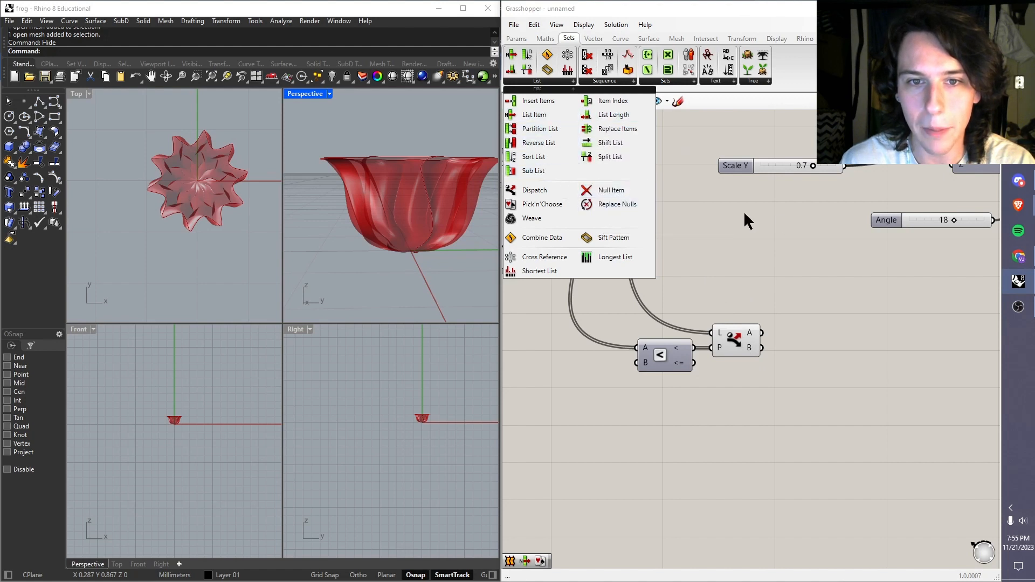
{"action": "left_click", "coordinate": [752, 251]}
Step: Add a Multiplication component with B set to 0 and connect Dispatch's list A output to its A input
{"action": "mouse_move", "coordinate": [750, 339]}
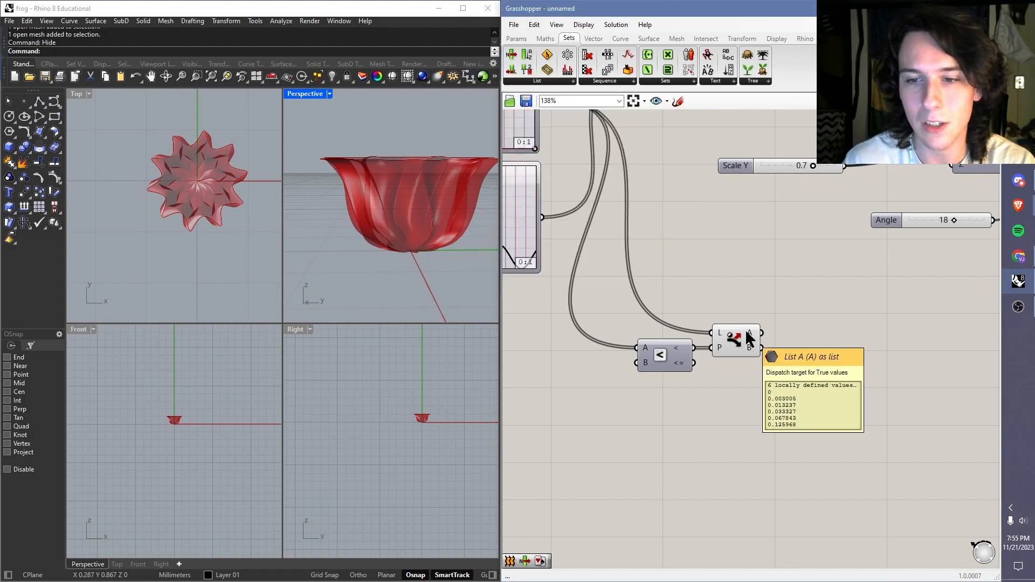
{"action": "double_click", "coordinate": [799, 331]}
{"action": "type", "text": "*"}
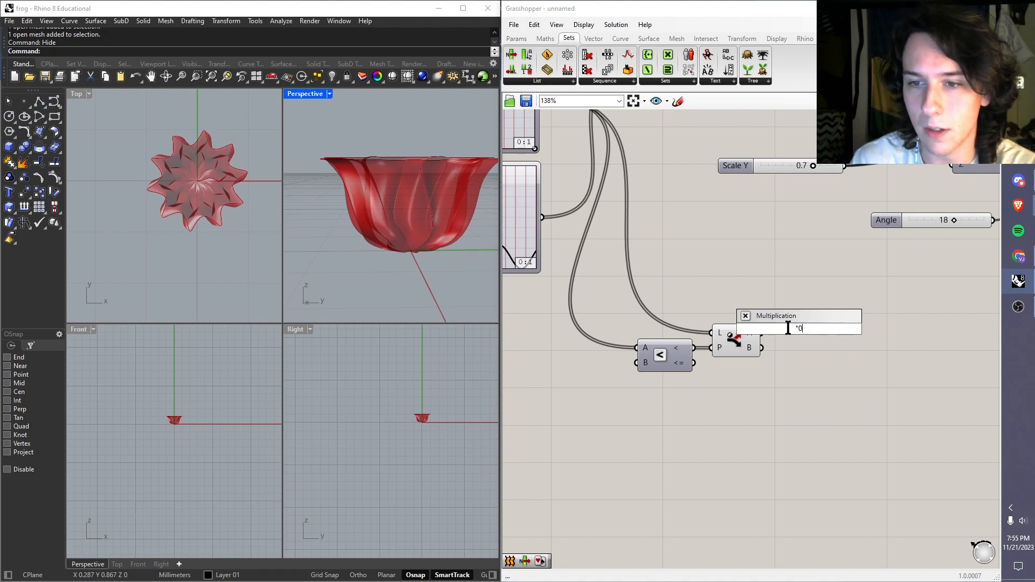
{"action": "key", "text": "Return"}
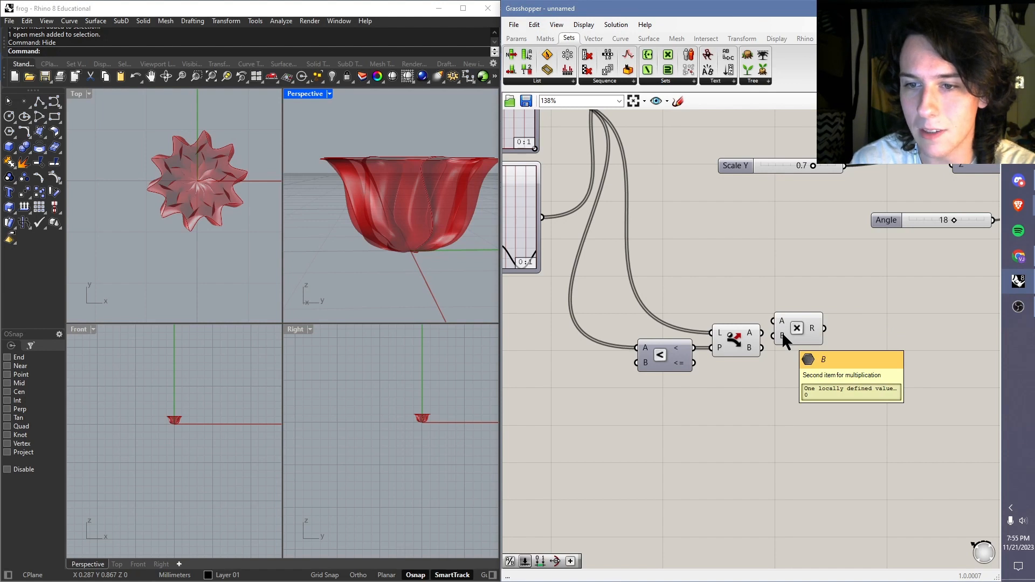
{"action": "left_click_drag", "start_coordinate": [762, 332], "coordinate": [810, 332]}
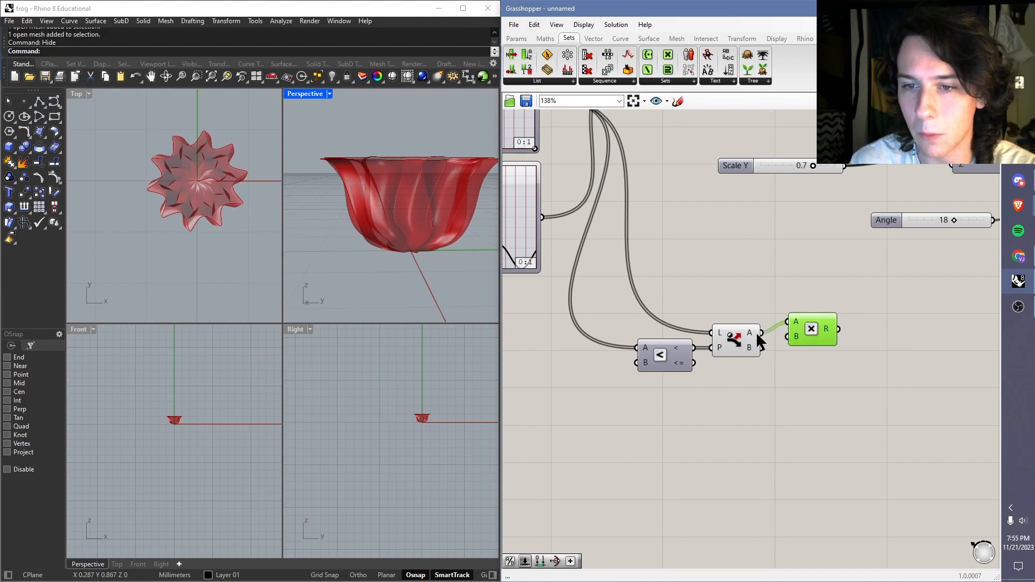
{"action": "left_click", "coordinate": [752, 316]}
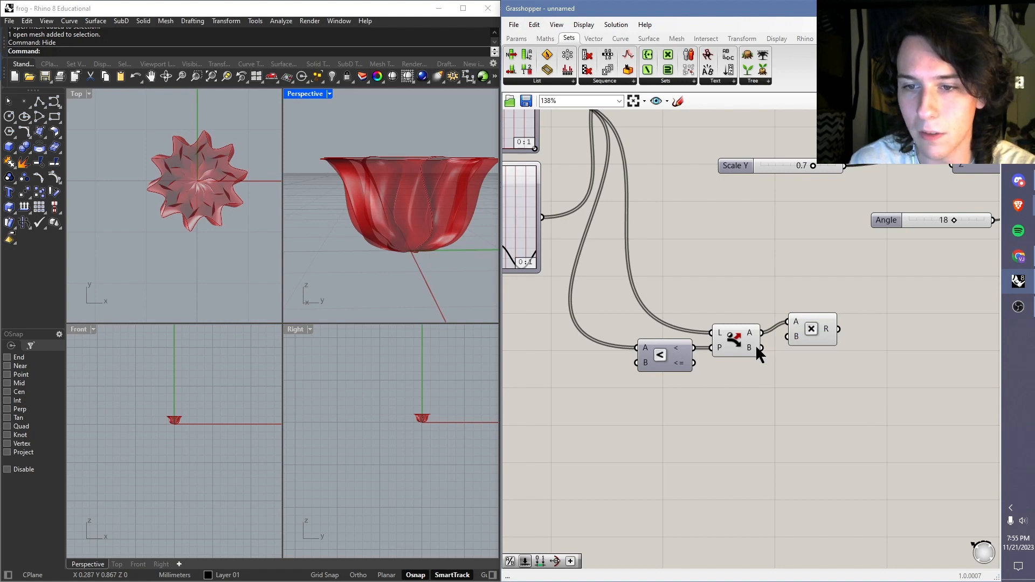
Step: Inspect Dispatch's list B output and rearrange the Dispatch and Multiplication components so Multiplication sits above and beside Dispatch
{"action": "mouse_move", "coordinate": [750, 353]}
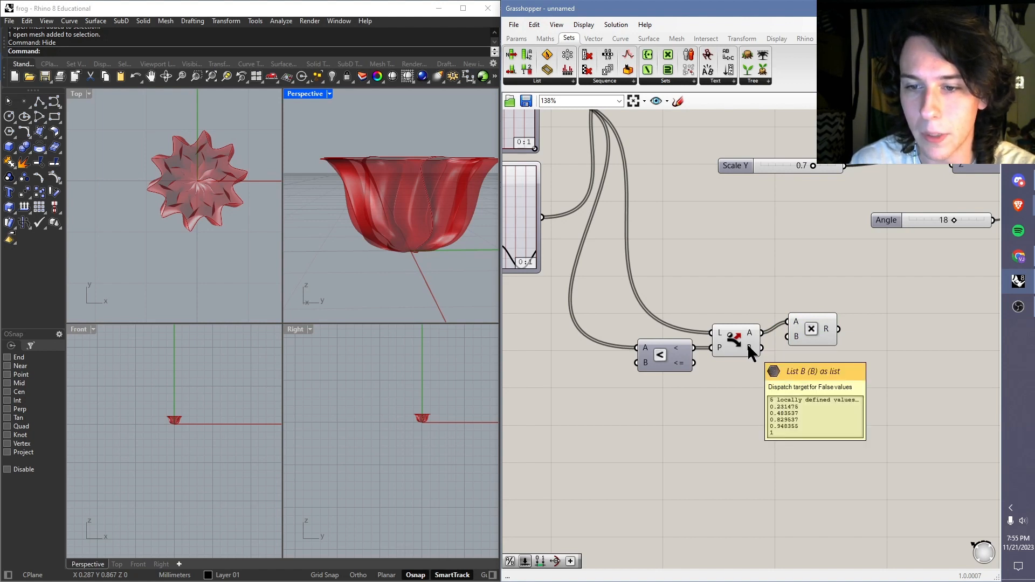
{"action": "left_click_drag", "start_coordinate": [806, 341], "coordinate": [790, 315]}
{"action": "left_click_drag", "start_coordinate": [741, 341], "coordinate": [734, 336]}
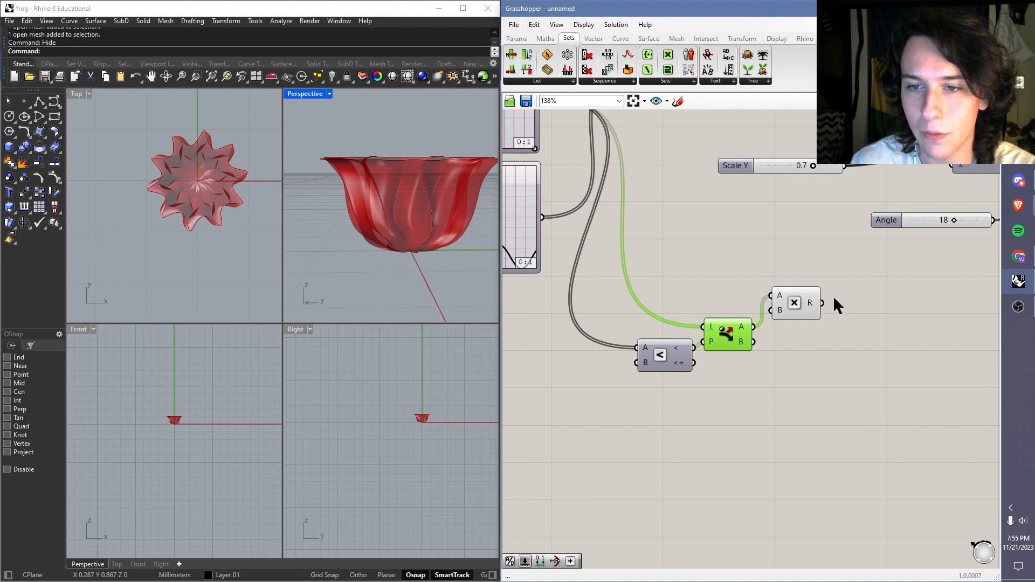
{"action": "left_click_drag", "start_coordinate": [807, 297], "coordinate": [799, 286]}
Step: Replace the cylindrical point component's E input with the Multiplication result and add Dispatch's list B output to the same input
{"action": "right_click_drag", "start_coordinate": [787, 261], "coordinate": [742, 327]}
{"action": "scroll", "coordinate": [750, 316], "scroll_direction": "down", "scroll_amount": 2}
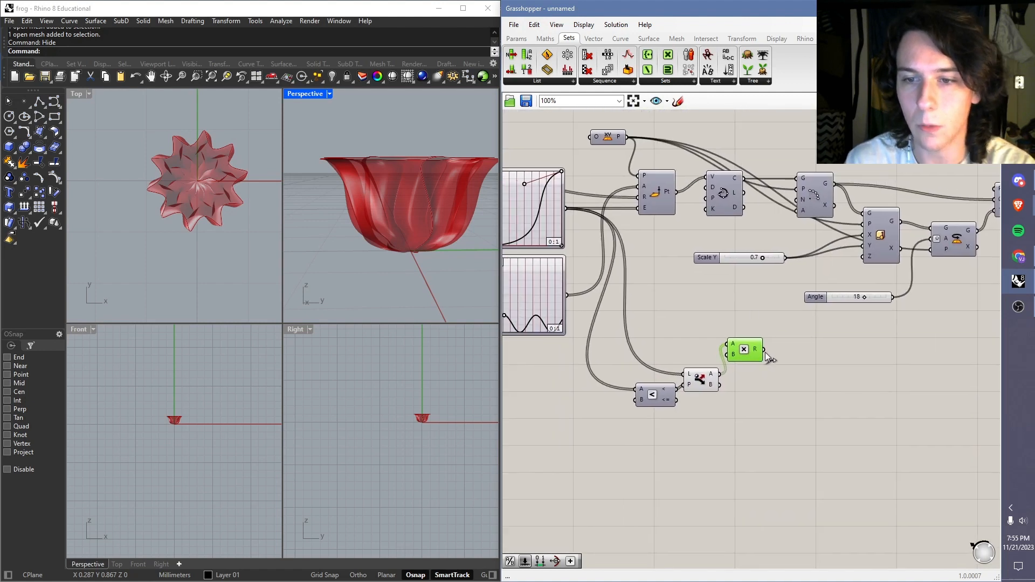
{"action": "left_click_drag", "start_coordinate": [764, 350], "coordinate": [683, 278]}
{"action": "left_click", "coordinate": [548, 217]}
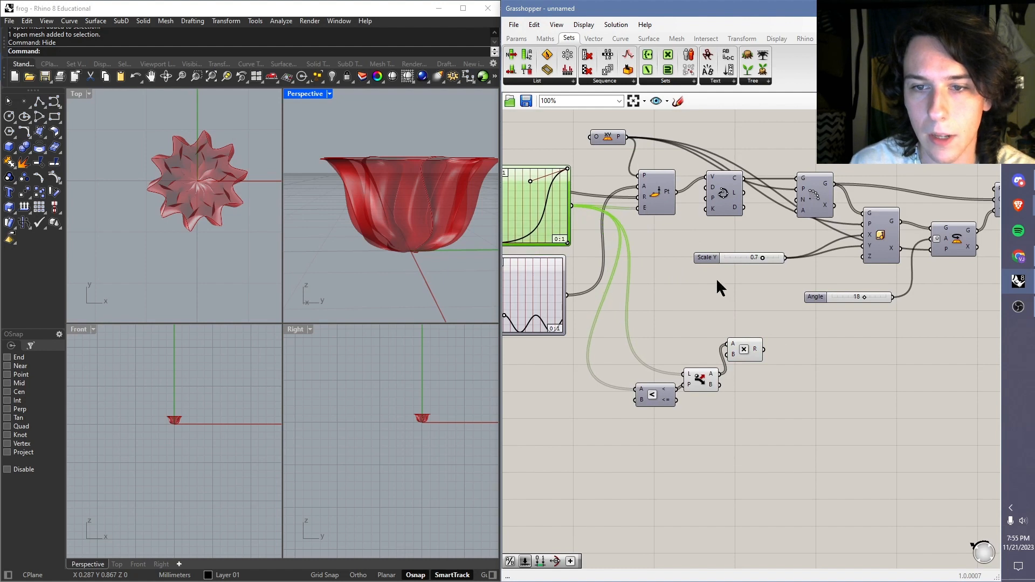
{"action": "left_click_drag", "start_coordinate": [765, 349], "coordinate": [632, 209]}
{"action": "left_click", "coordinate": [641, 225]}
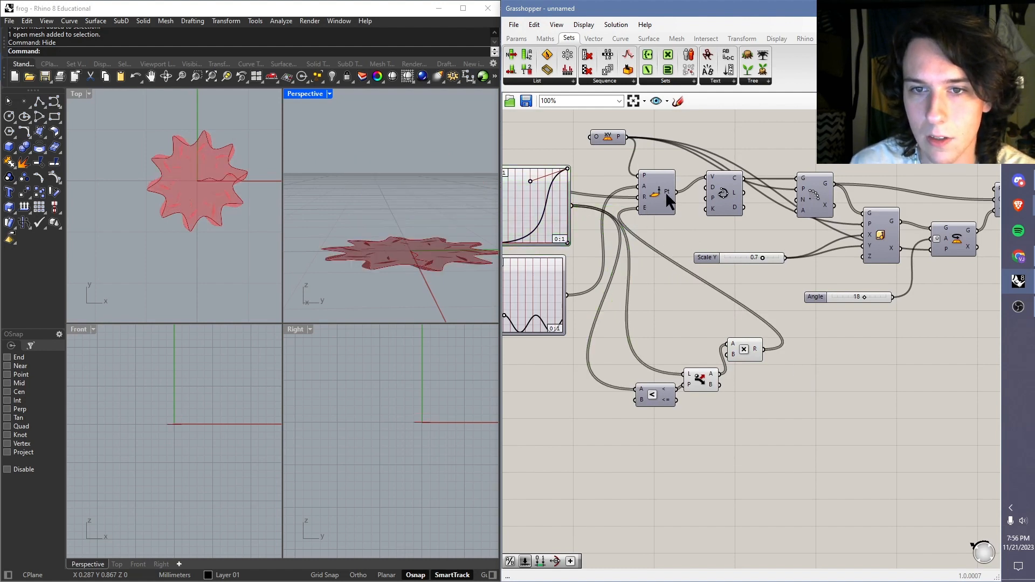
{"action": "left_click_drag", "start_coordinate": [720, 385], "coordinate": [639, 219]}
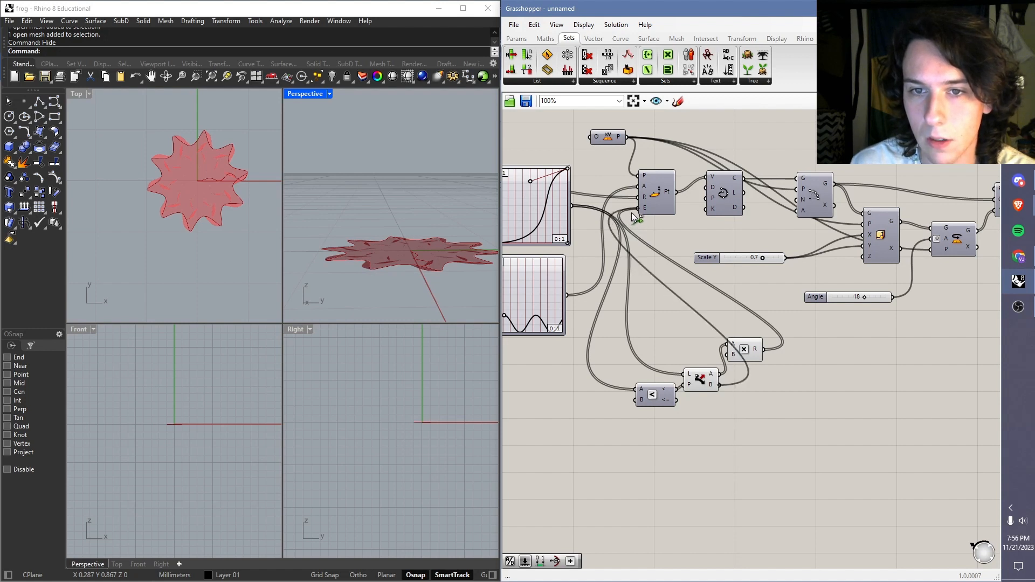
Step: Examine the vase's walls, base and rim from several angles in the Perspective and Right viewports
{"action": "scroll", "coordinate": [400, 227], "scroll_direction": "up", "scroll_amount": 6}
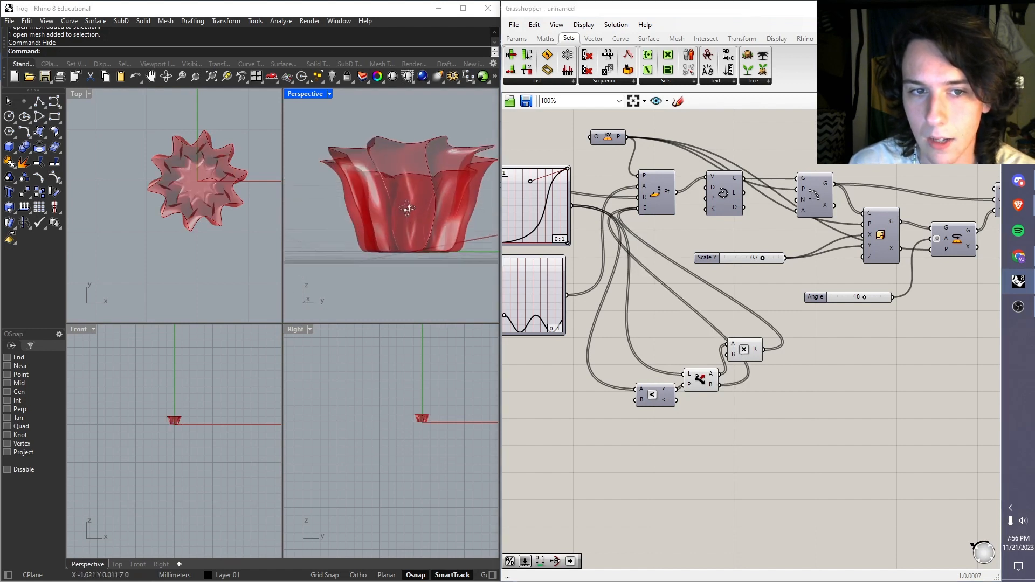
{"action": "right_click_drag", "start_coordinate": [393, 247], "coordinate": [355, 250]}
{"action": "scroll", "coordinate": [418, 402], "scroll_direction": "up", "scroll_amount": 5}
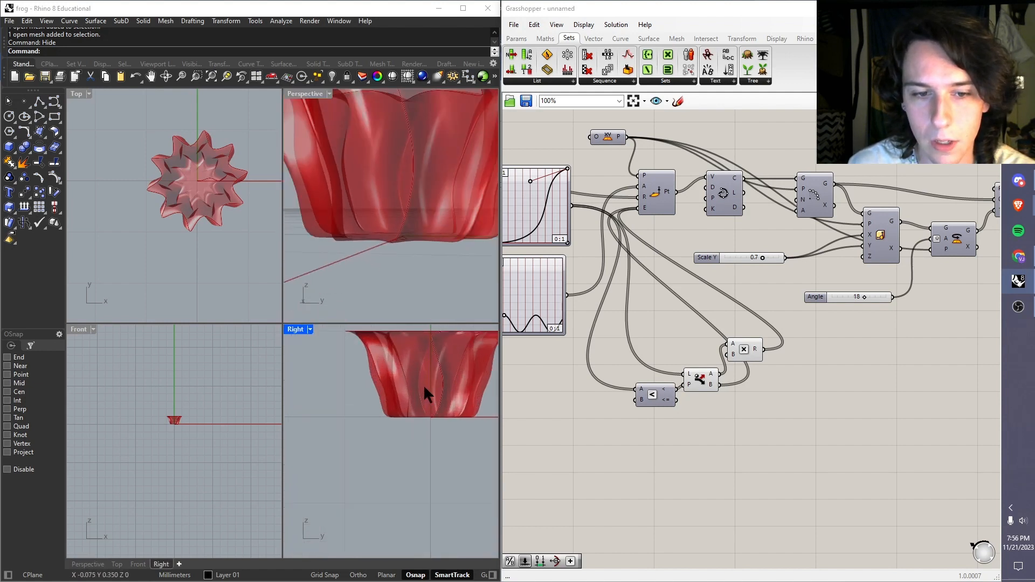
{"action": "scroll", "coordinate": [427, 373], "scroll_direction": "down", "scroll_amount": 2}
{"action": "scroll", "coordinate": [418, 286], "scroll_direction": "down", "scroll_amount": 3}
{"action": "right_click_drag", "start_coordinate": [415, 280], "coordinate": [431, 253]}
{"action": "right_click_drag", "start_coordinate": [819, 298], "coordinate": [710, 314]}
{"action": "left_click_drag", "start_coordinate": [638, 274], "coordinate": [644, 262]}
{"action": "left_click_drag", "start_coordinate": [713, 314], "coordinate": [676, 307]}
{"action": "left_click", "coordinate": [793, 289]}
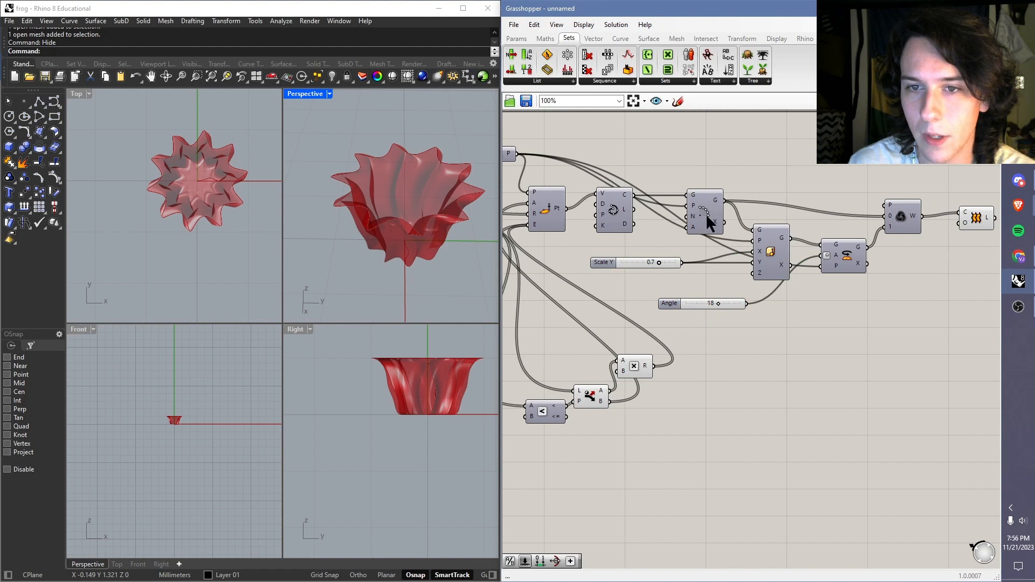
Step: Move the Polar Array component up, clear of the scale component, and check its Count input
{"action": "left_click_drag", "start_coordinate": [707, 213], "coordinate": [725, 193]}
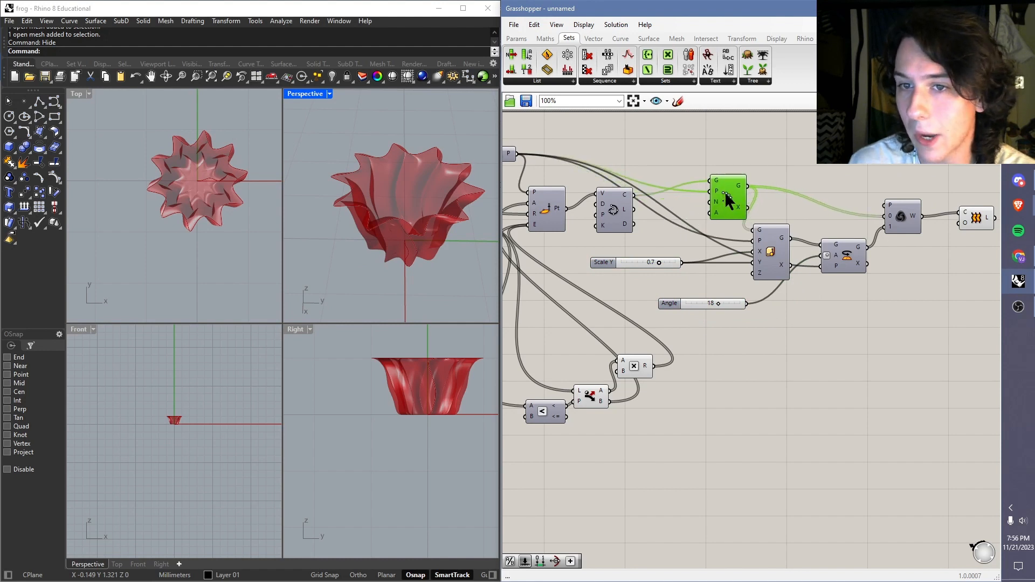
{"action": "left_click", "coordinate": [702, 159]}
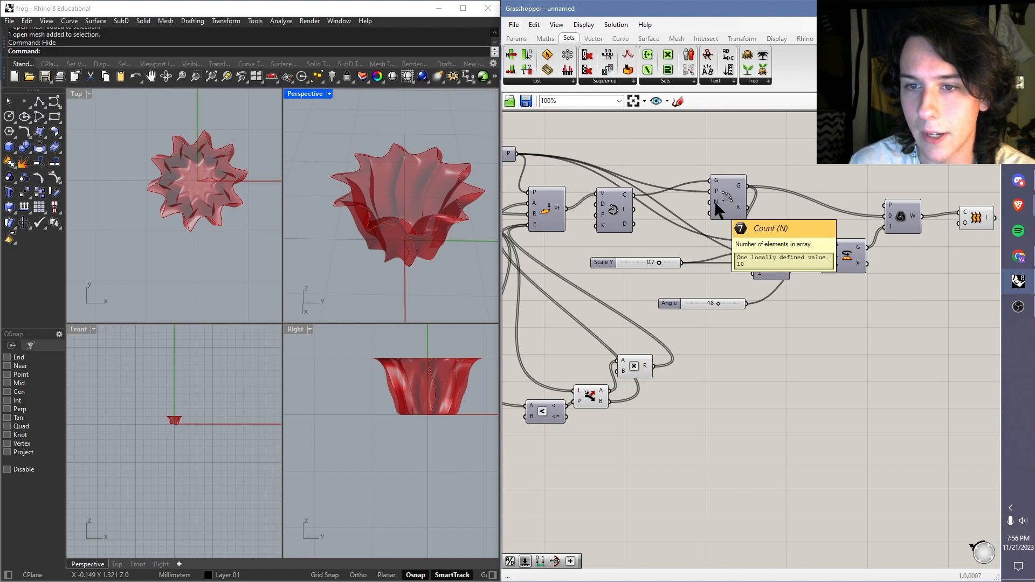
{"action": "mouse_move", "coordinate": [714, 200]}
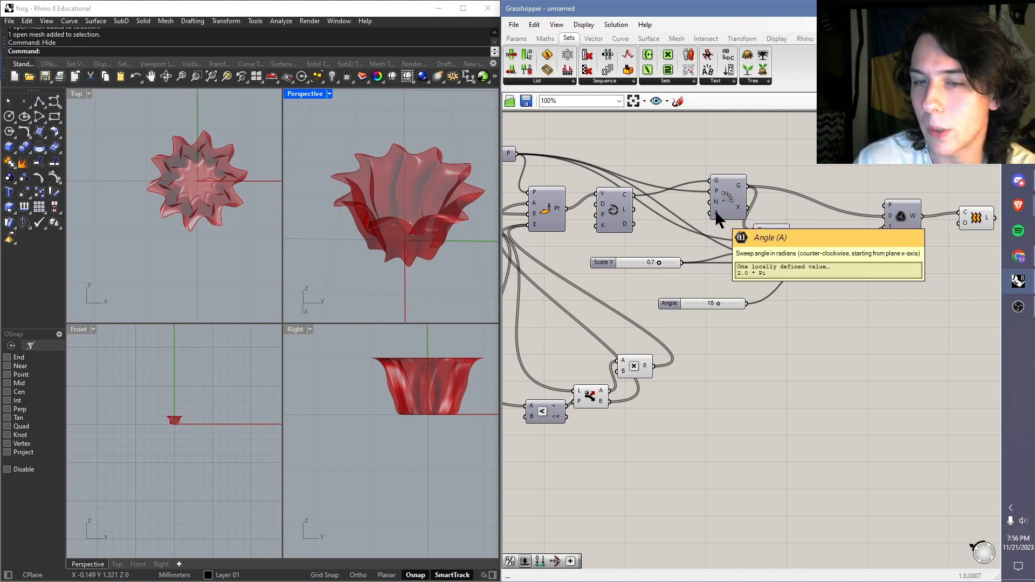
Step: Add a number slider ranging from 0 to 20 above the Polar Array and connect it to the Count input
{"action": "double_click", "coordinate": [689, 137]}
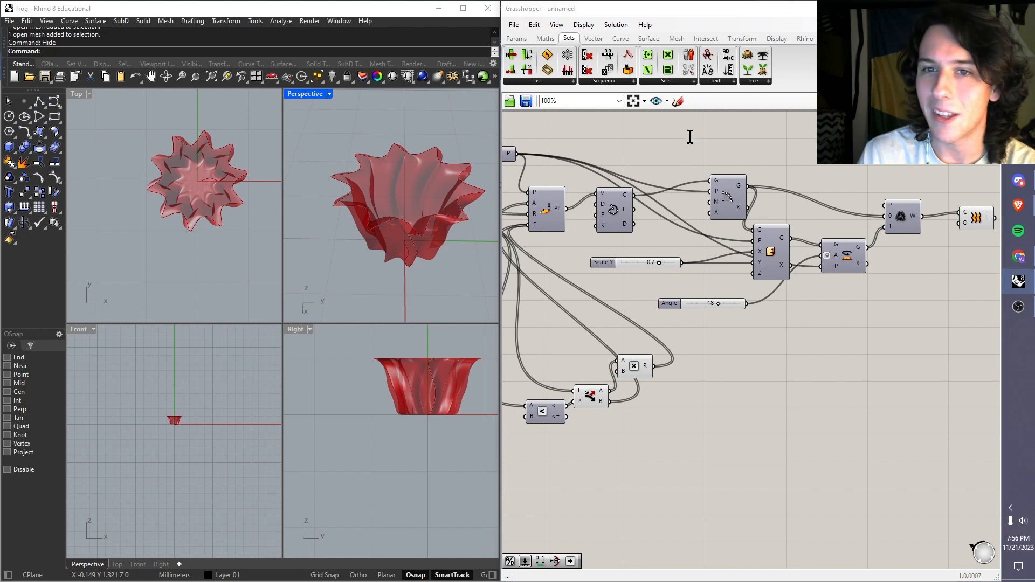
{"action": "type", "text": "0<1"}
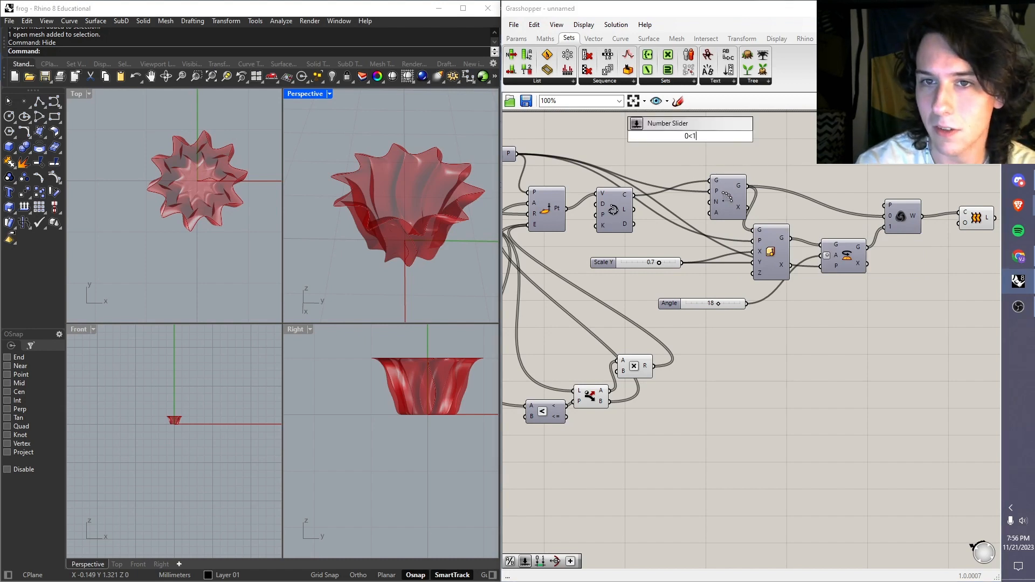
{"action": "key", "text": "BackSpace"}
{"action": "key", "text": "BackSpace"}
{"action": "type", "text": "20"}
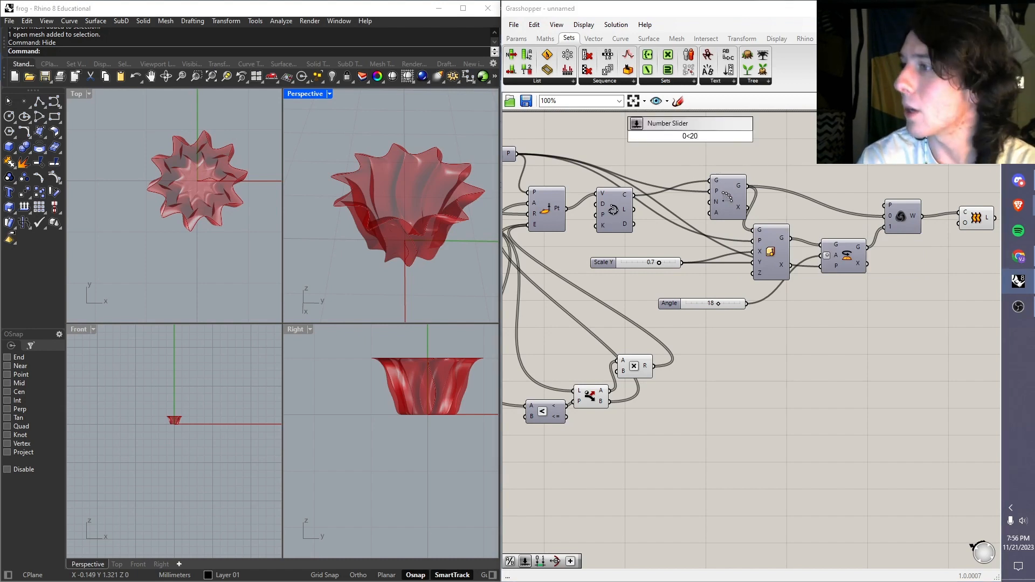
{"action": "key", "text": "Return"}
{"action": "left_click_drag", "start_coordinate": [735, 137], "coordinate": [702, 200]}
Step: Set the Count slider to 5 and the Angle slider to 12
{"action": "left_click_drag", "start_coordinate": [678, 136], "coordinate": [690, 139]}
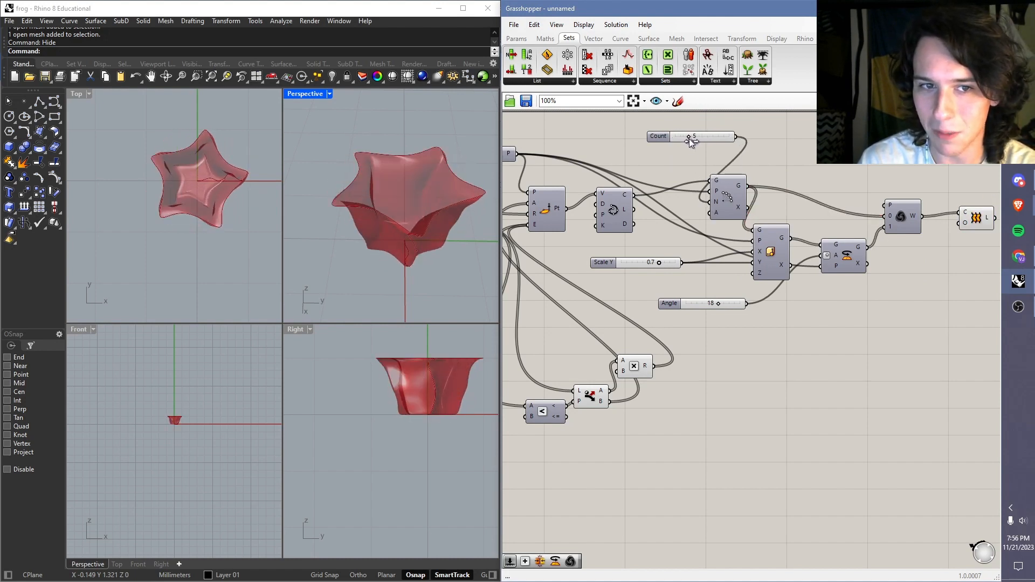
{"action": "right_click_drag", "start_coordinate": [291, 218], "coordinate": [447, 237]}
{"action": "mouse_move", "coordinate": [720, 306]}
{"action": "left_mouse_down"}
{"action": "mouse_move", "coordinate": [751, 302]}
{"action": "mouse_move", "coordinate": [679, 306]}
{"action": "mouse_move", "coordinate": [704, 306]}
{"action": "left_mouse_up"}
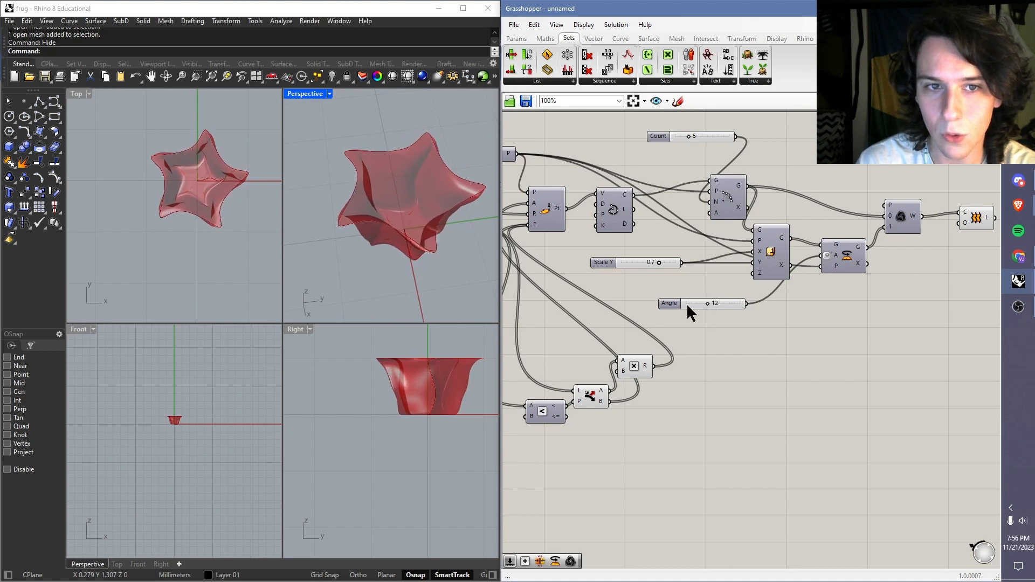
Step: Raise the wave peaks slightly in the lower Graph Mapper's sine graph
{"action": "right_click_drag", "start_coordinate": [571, 282], "coordinate": [761, 285]}
{"action": "scroll", "coordinate": [641, 323], "scroll_direction": "up", "scroll_amount": 2}
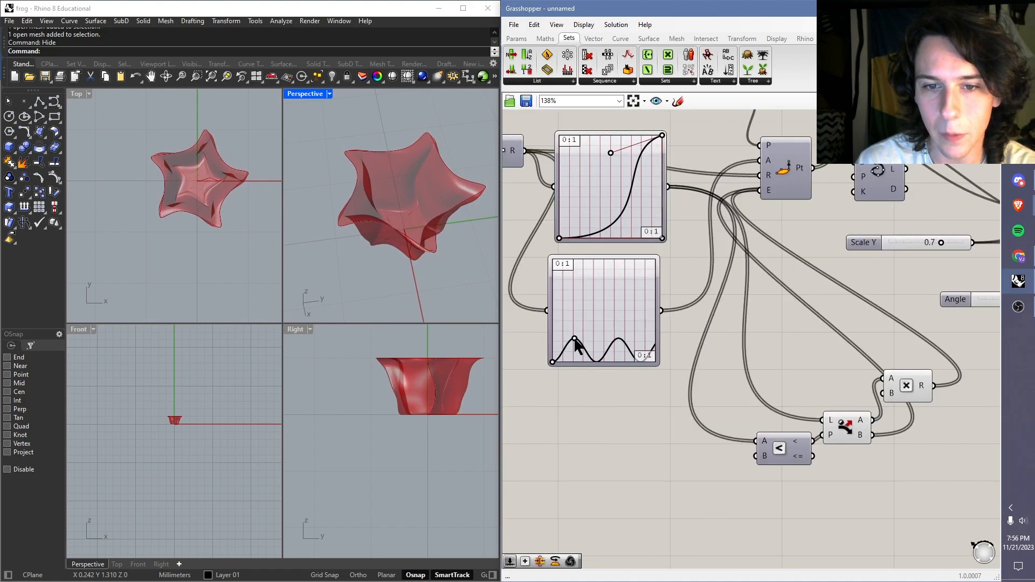
{"action": "mouse_move", "coordinate": [575, 339]}
{"action": "left_mouse_down"}
{"action": "mouse_move", "coordinate": [566, 348]}
{"action": "mouse_move", "coordinate": [574, 331]}
{"action": "left_mouse_up"}
{"action": "mouse_move", "coordinate": [427, 222]}
{"action": "right_mouse_down"}
{"action": "mouse_move", "coordinate": [431, 199]}
{"action": "mouse_move", "coordinate": [442, 209]}
{"action": "right_mouse_up"}
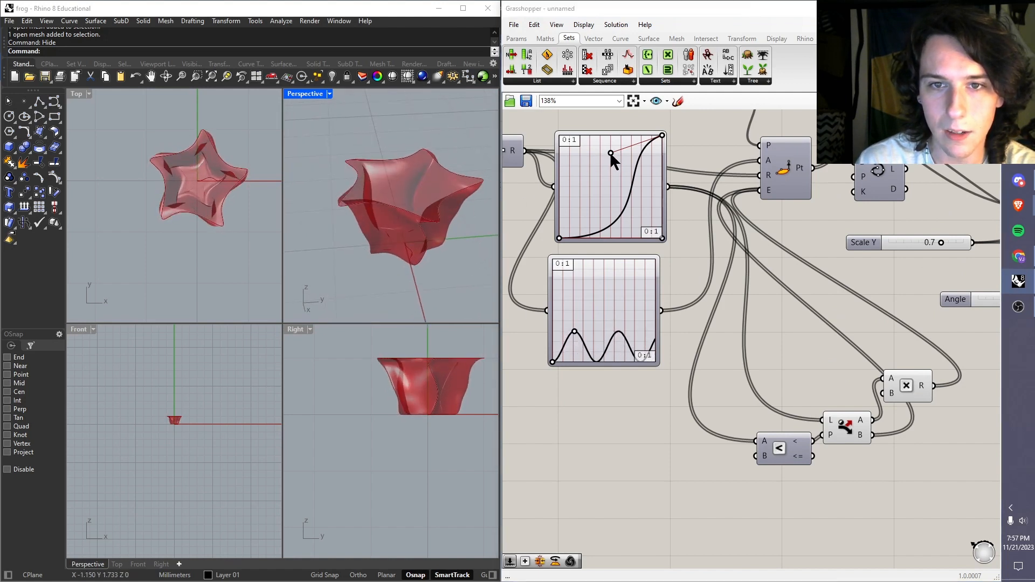
Step: Try the Perlin graph type on the upper Graph Mapper
{"action": "right_click", "coordinate": [619, 176]}
{"action": "mouse_move", "coordinate": [690, 310]}
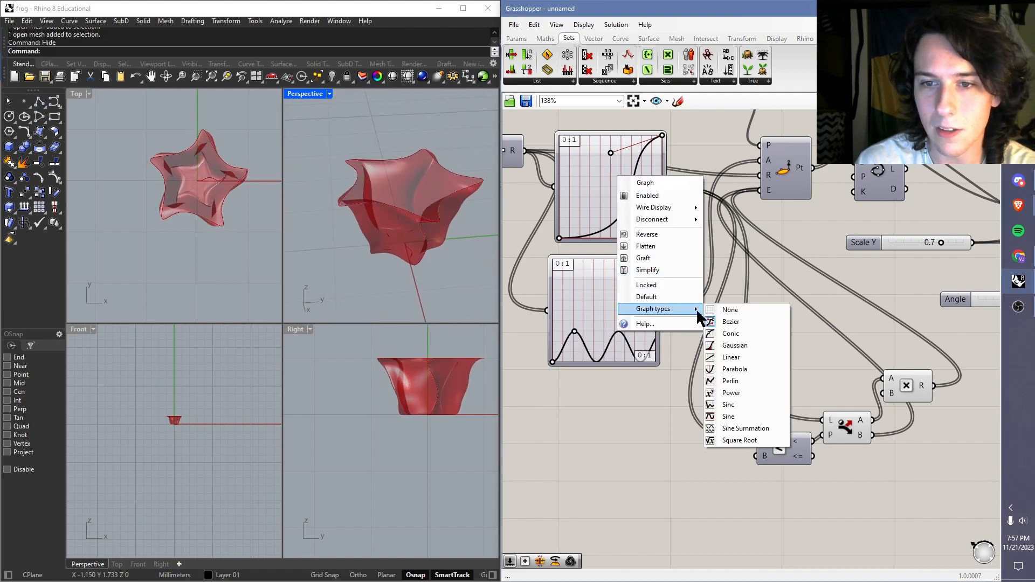
{"action": "left_click", "coordinate": [736, 383]}
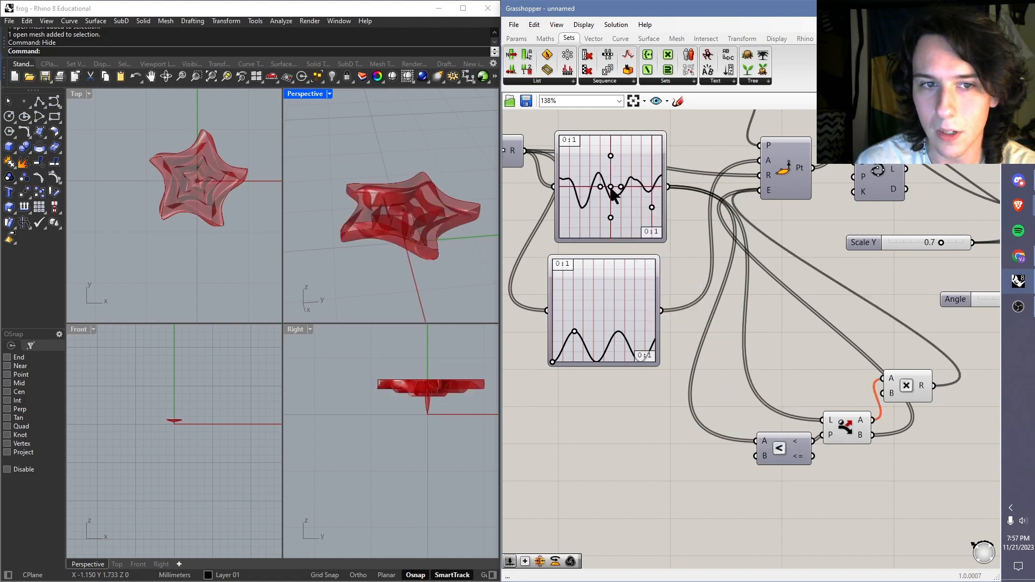
Step: Try the Gaussian graph type on the upper Graph Mapper, shifting its peak to the right end and widening the curve
{"action": "right_click", "coordinate": [643, 206]}
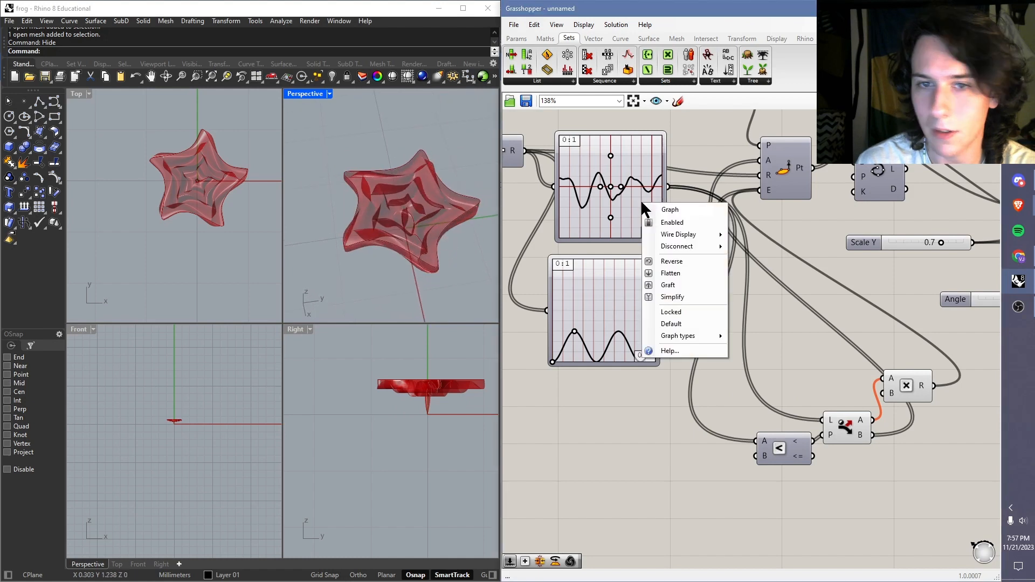
{"action": "mouse_move", "coordinate": [705, 335]}
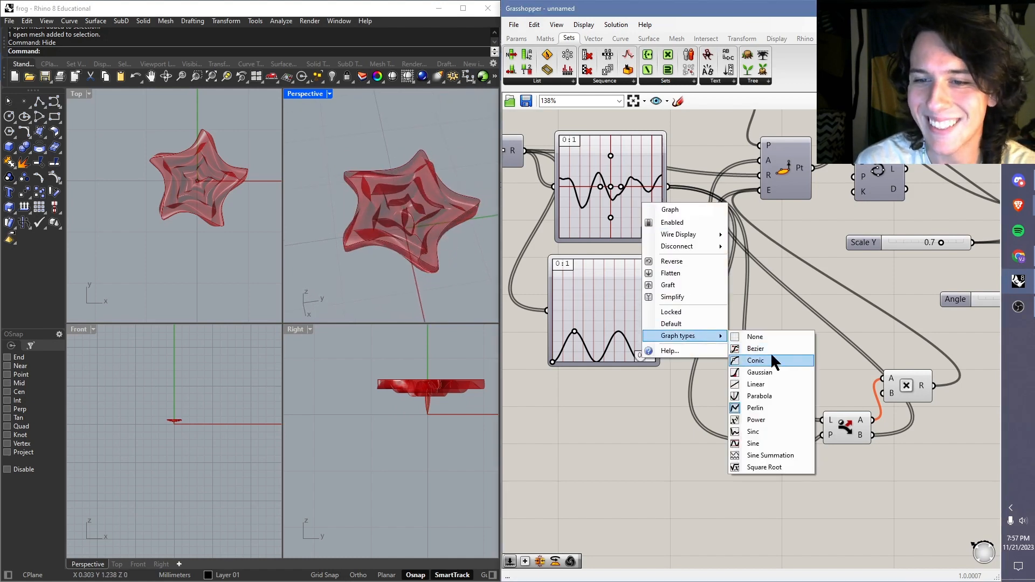
{"action": "left_click", "coordinate": [766, 372]}
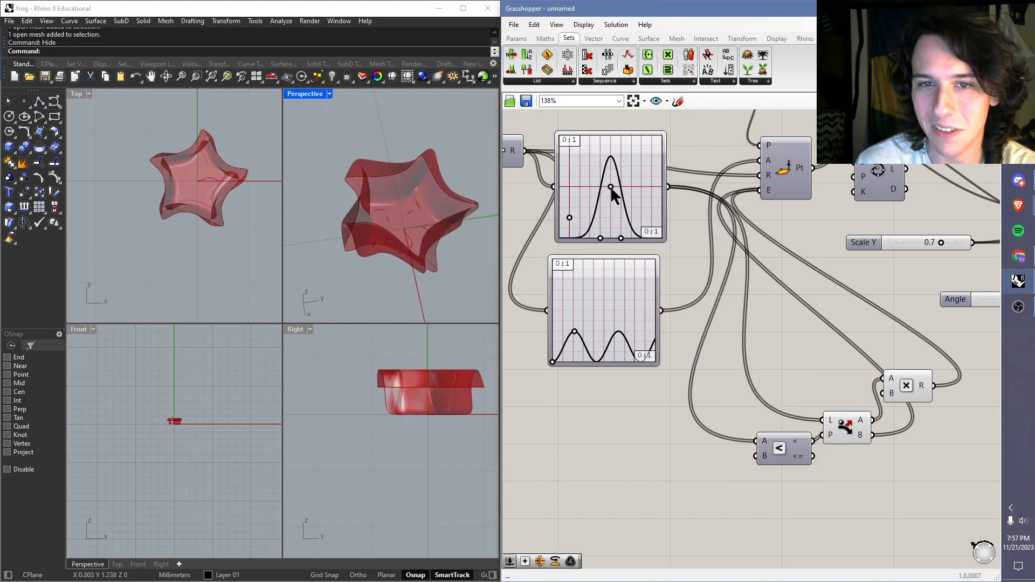
{"action": "left_click_drag", "start_coordinate": [611, 187], "coordinate": [649, 187]}
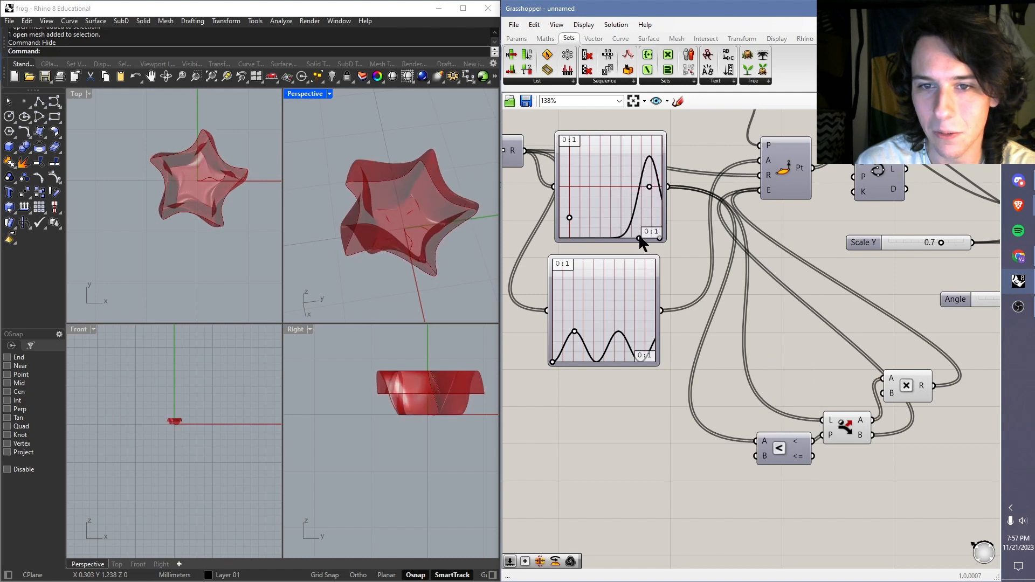
{"action": "left_click_drag", "start_coordinate": [639, 238], "coordinate": [632, 238]}
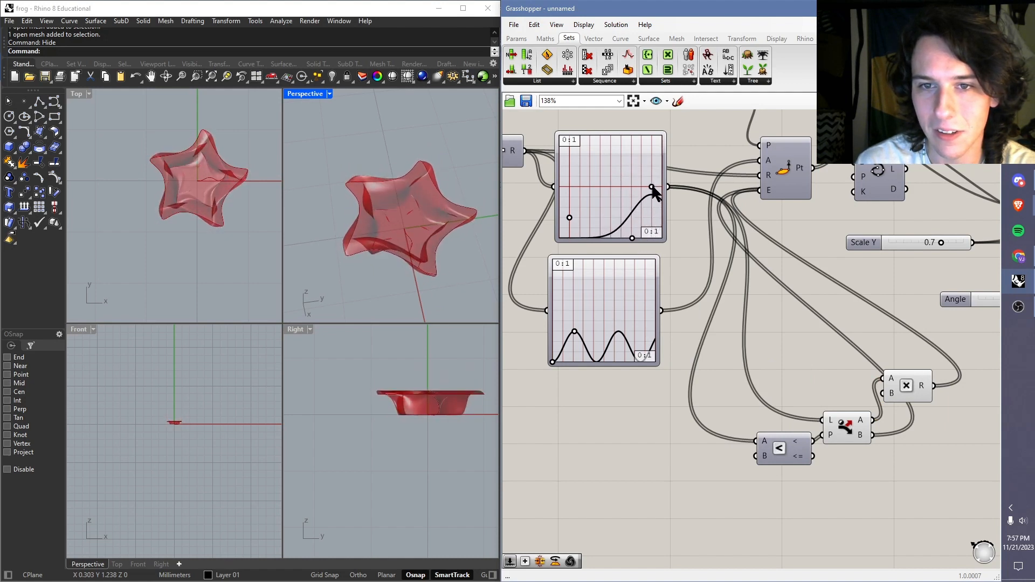
{"action": "left_click_drag", "start_coordinate": [652, 186], "coordinate": [659, 187]}
{"action": "right_click_drag", "start_coordinate": [448, 211], "coordinate": [468, 134]}
{"action": "scroll", "coordinate": [408, 243], "scroll_direction": "up", "scroll_amount": 4}
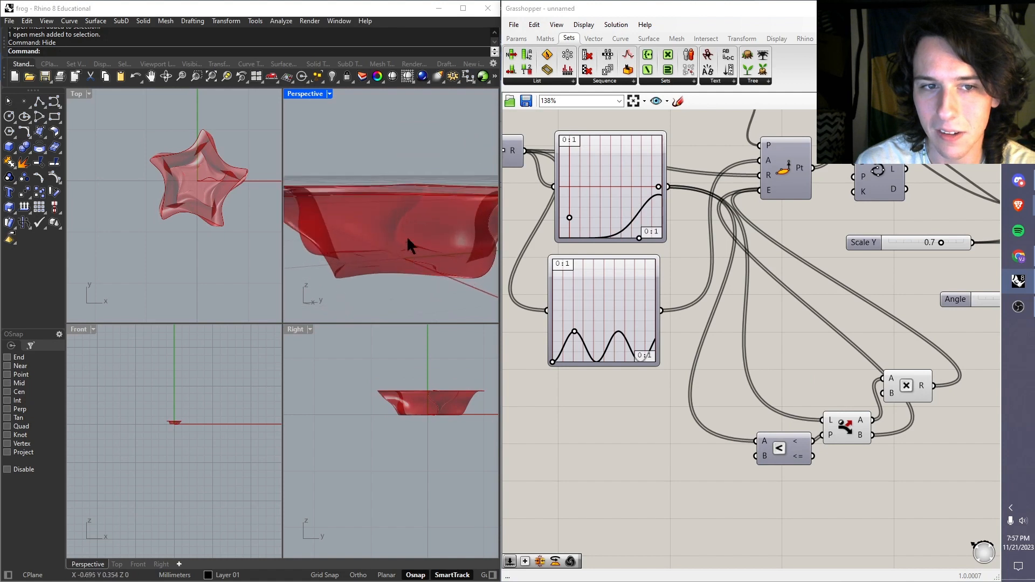
{"action": "right_click_drag", "start_coordinate": [408, 243], "coordinate": [382, 222]}
Step: Set the upper Graph Mapper back to the Bezier type and lower its end tangent handle slightly
{"action": "right_click", "coordinate": [608, 195]}
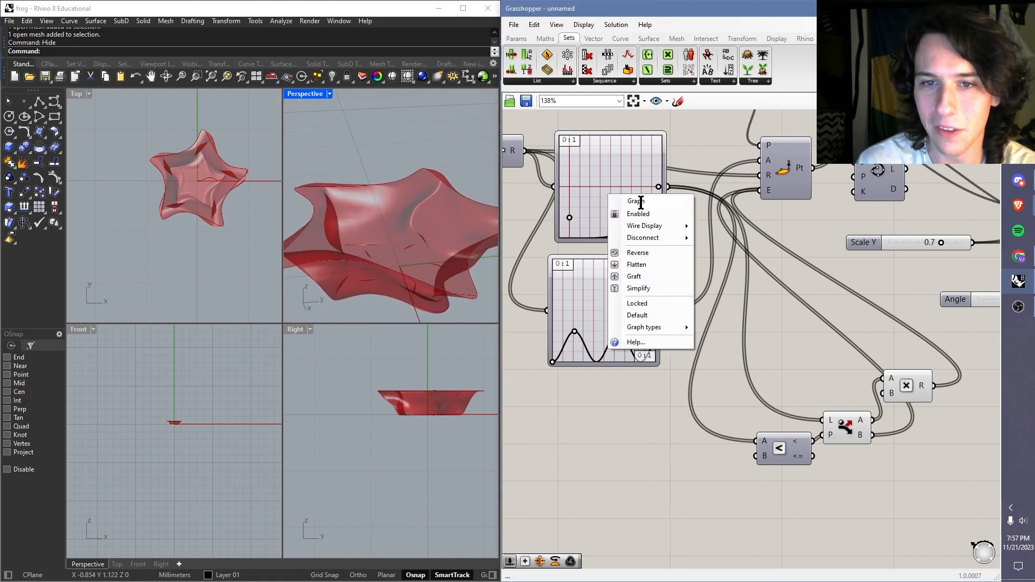
{"action": "mouse_move", "coordinate": [669, 329]}
{"action": "left_click", "coordinate": [729, 331]}
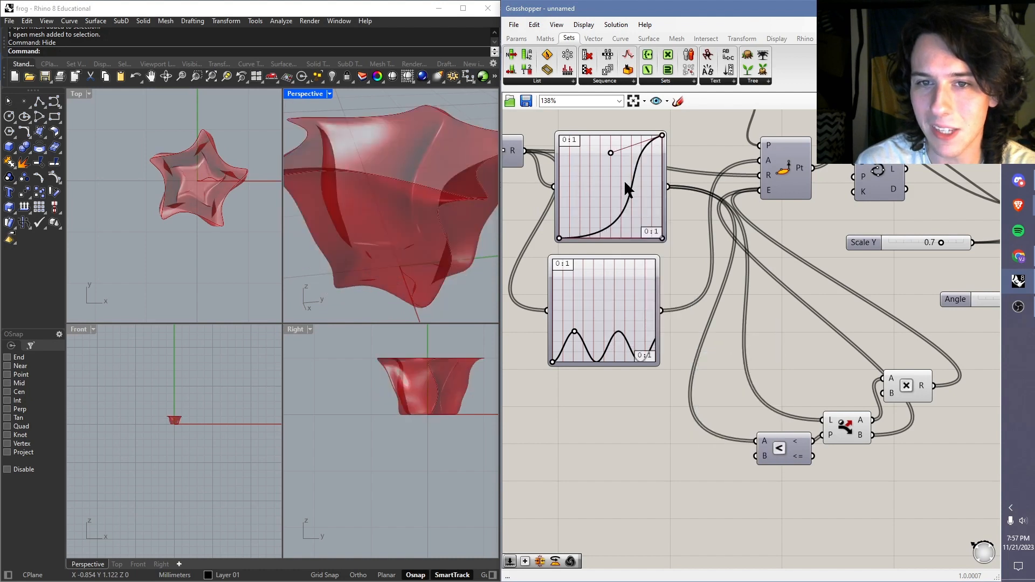
{"action": "mouse_move", "coordinate": [611, 153]}
{"action": "left_mouse_down"}
{"action": "mouse_move", "coordinate": [612, 143]}
{"action": "mouse_move", "coordinate": [642, 156]}
{"action": "mouse_move", "coordinate": [633, 179]}
{"action": "mouse_move", "coordinate": [616, 157]}
{"action": "mouse_move", "coordinate": [634, 169]}
{"action": "mouse_move", "coordinate": [641, 219]}
{"action": "mouse_move", "coordinate": [626, 230]}
{"action": "mouse_move", "coordinate": [631, 175]}
{"action": "mouse_move", "coordinate": [623, 170]}
{"action": "mouse_move", "coordinate": [636, 174]}
{"action": "mouse_move", "coordinate": [613, 160]}
{"action": "left_mouse_up"}
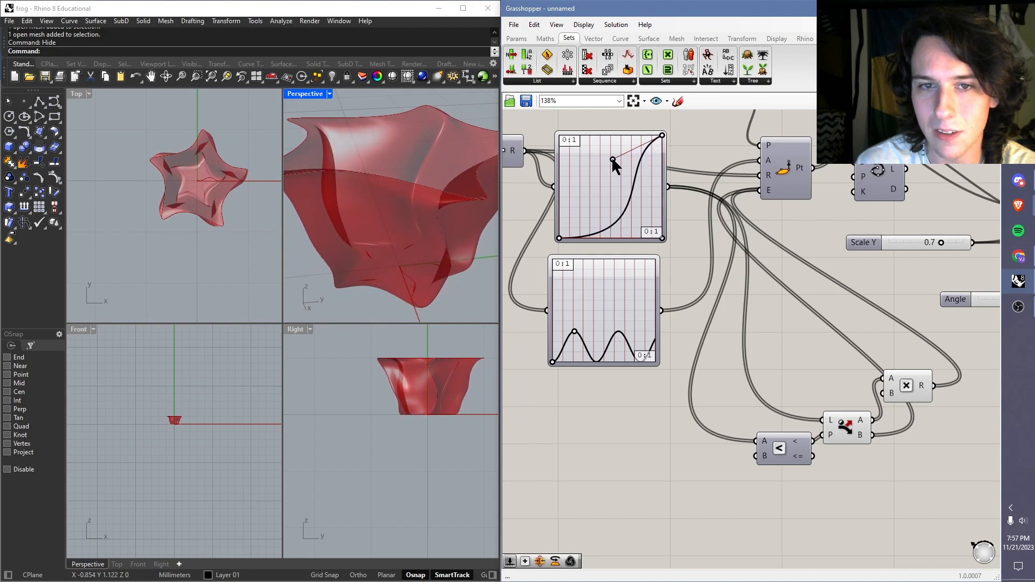
{"action": "right_click_drag", "start_coordinate": [396, 180], "coordinate": [391, 213]}
{"action": "scroll", "coordinate": [798, 254], "scroll_direction": "down", "scroll_amount": 5}
Step: Set the Count slider to 13 and view the resulting vase in Perspective
{"action": "right_click_drag", "start_coordinate": [798, 255], "coordinate": [625, 350]}
{"action": "scroll", "coordinate": [724, 260], "scroll_direction": "up", "scroll_amount": 4}
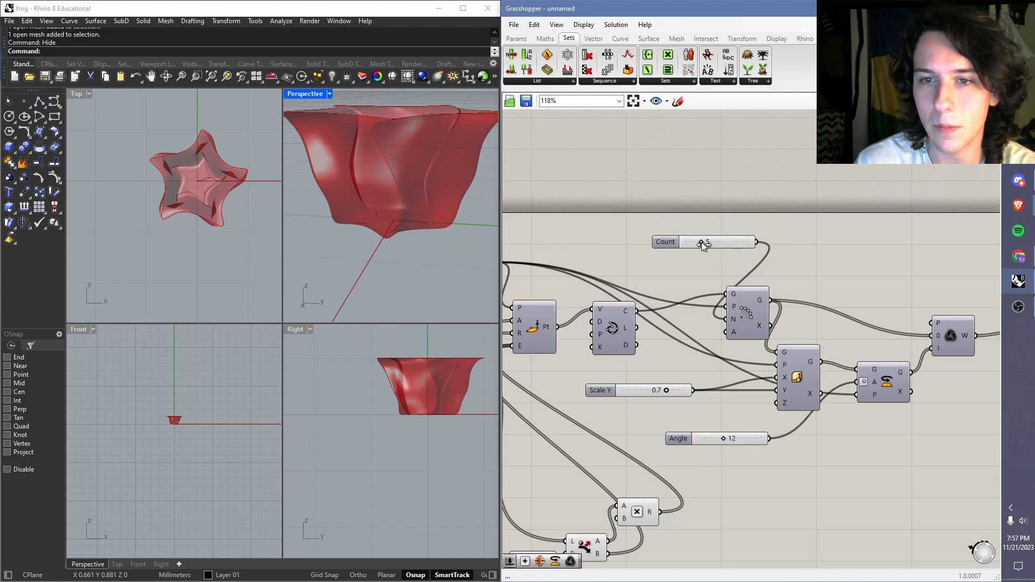
{"action": "left_click_drag", "start_coordinate": [704, 243], "coordinate": [726, 242]}
{"action": "right_click_drag", "start_coordinate": [382, 180], "coordinate": [416, 191]}
{"action": "scroll", "coordinate": [432, 203], "scroll_direction": "up", "scroll_amount": 4}
{"action": "scroll", "coordinate": [429, 216], "scroll_direction": "down", "scroll_amount": 3}
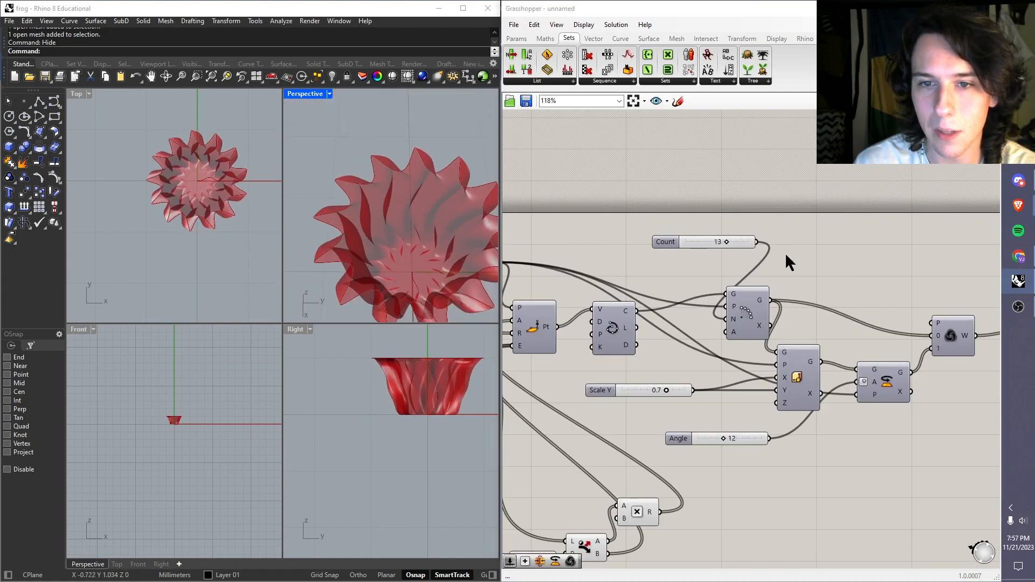
Step: Set the Count slider to 3 to turn the vase into a three-pointed form
{"action": "left_click_drag", "start_coordinate": [726, 242], "coordinate": [699, 242]}
{"action": "scroll", "coordinate": [423, 235], "scroll_direction": "down", "scroll_amount": 5}
{"action": "scroll", "coordinate": [404, 246], "scroll_direction": "up", "scroll_amount": 5}
{"action": "right_click_drag", "start_coordinate": [370, 254], "coordinate": [417, 273]}
{"action": "right_click_drag", "start_coordinate": [532, 298], "coordinate": [736, 274]}
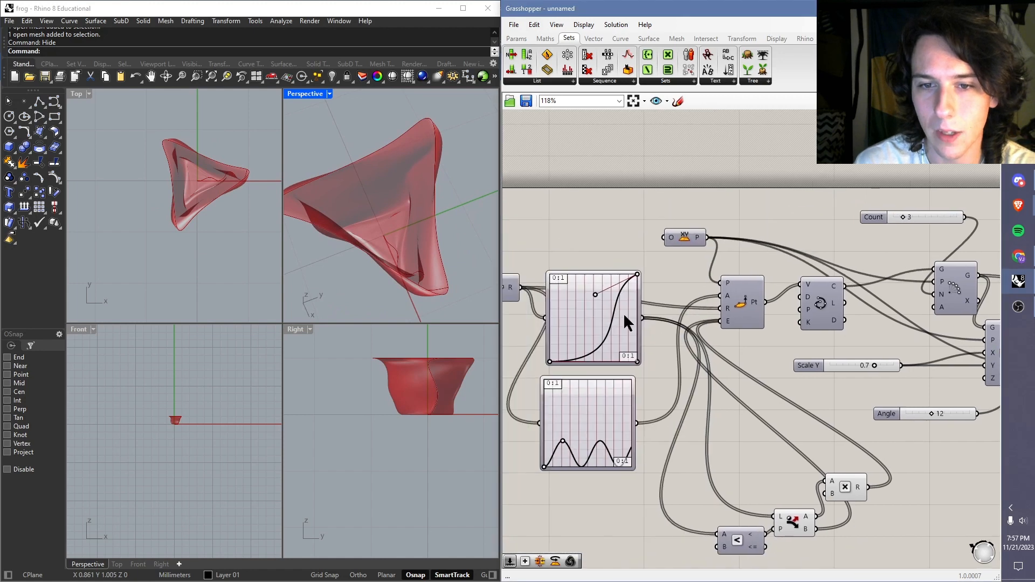
{"action": "right_click_drag", "start_coordinate": [630, 307], "coordinate": [442, 263]}
Step: Set the Angle slider to 21 and the Scale Y slider to 0.5
{"action": "right_click", "coordinate": [730, 372]}
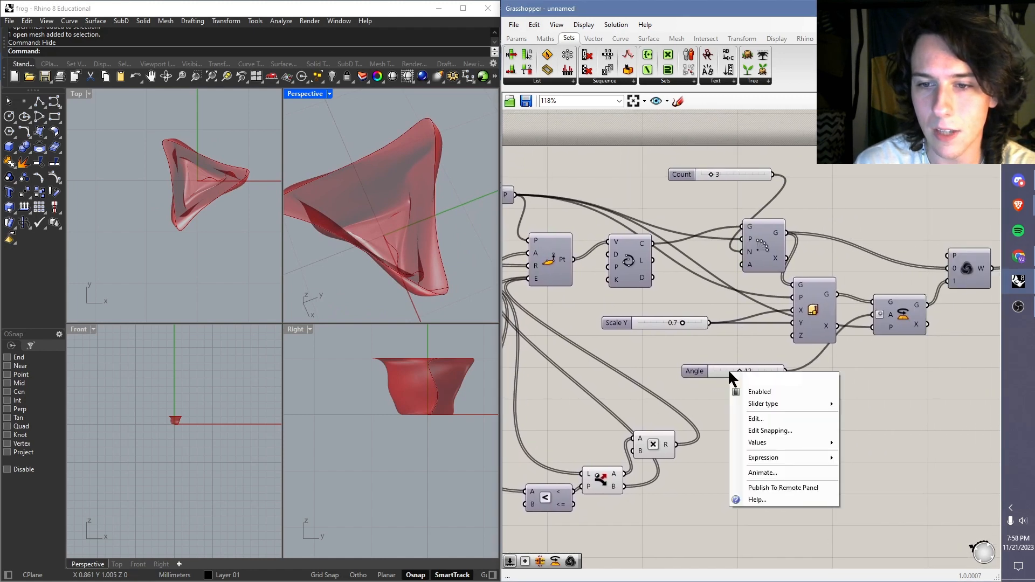
{"action": "left_click", "coordinate": [725, 346]}
{"action": "mouse_move", "coordinate": [745, 371]}
{"action": "left_mouse_down"}
{"action": "mouse_move", "coordinate": [795, 371]}
{"action": "mouse_move", "coordinate": [706, 372]}
{"action": "mouse_move", "coordinate": [765, 374]}
{"action": "mouse_move", "coordinate": [756, 372]}
{"action": "left_mouse_up"}
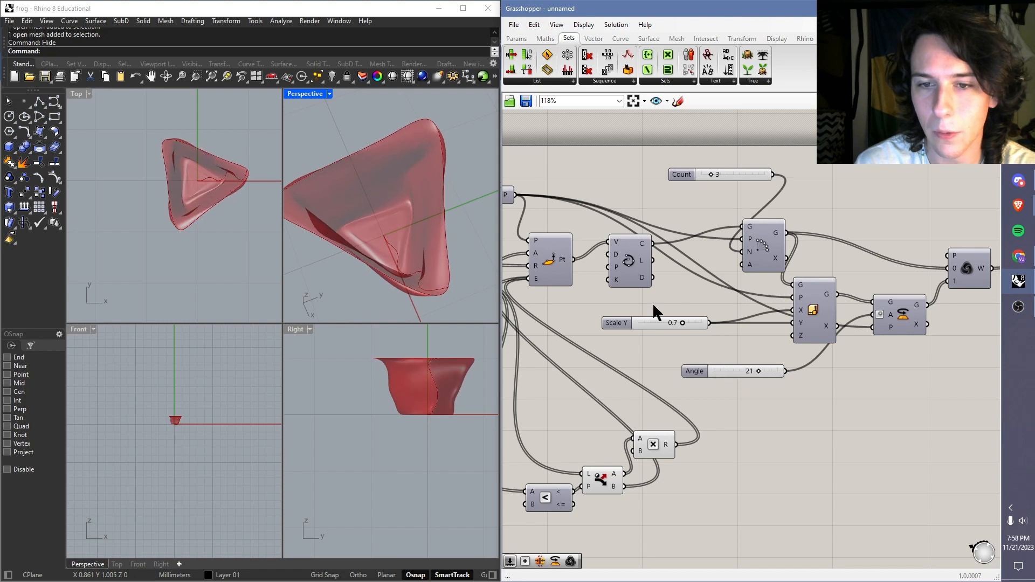
{"action": "left_click_drag", "start_coordinate": [682, 321], "coordinate": [669, 322]}
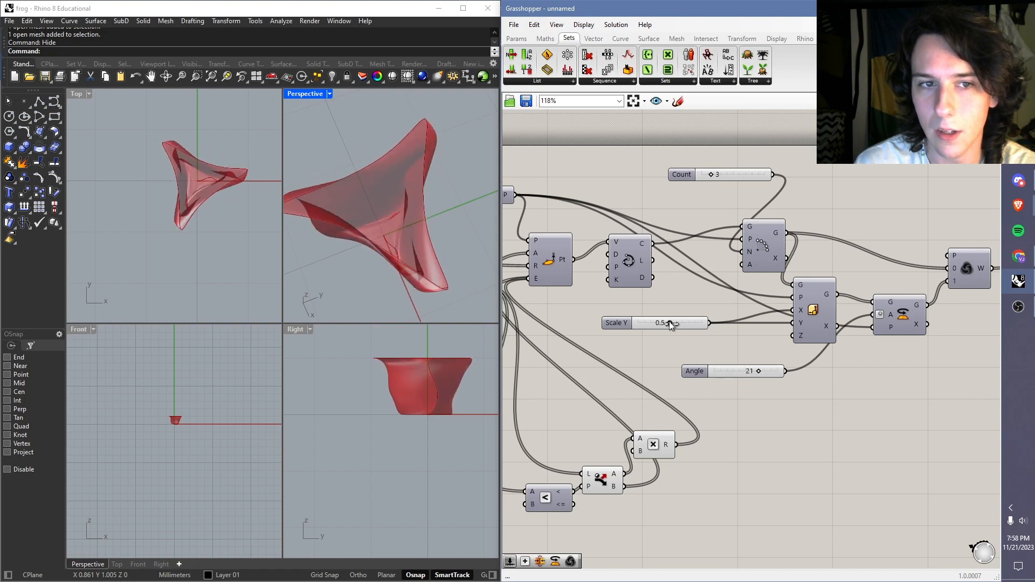
Step: Raise the Angle slider's maximum to 45 and set the slider to 45
{"action": "right_click", "coordinate": [725, 369]}
{"action": "left_click", "coordinate": [735, 312]}
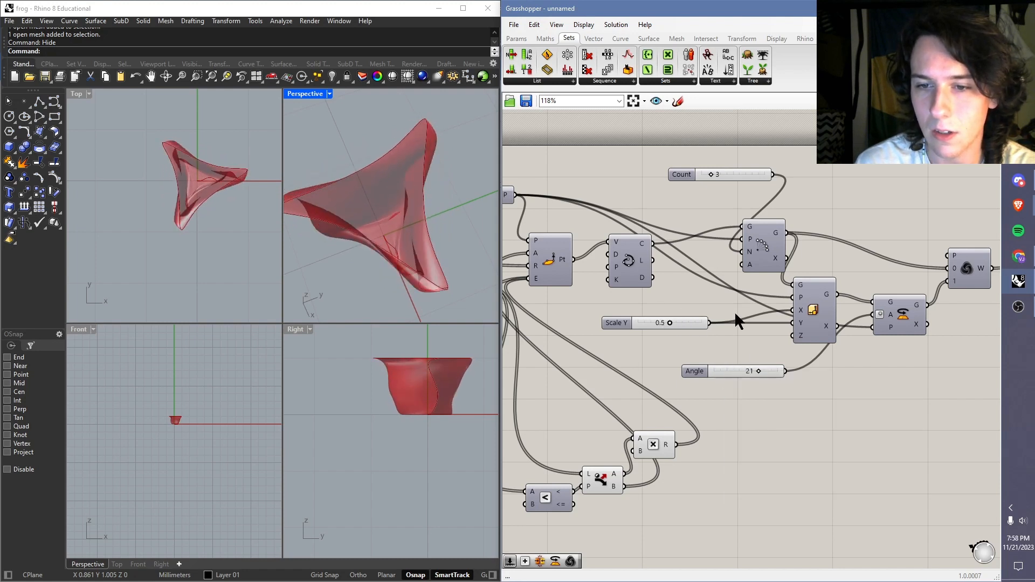
{"action": "left_click_drag", "start_coordinate": [759, 374], "coordinate": [799, 374]}
{"action": "left_click", "coordinate": [740, 369]}
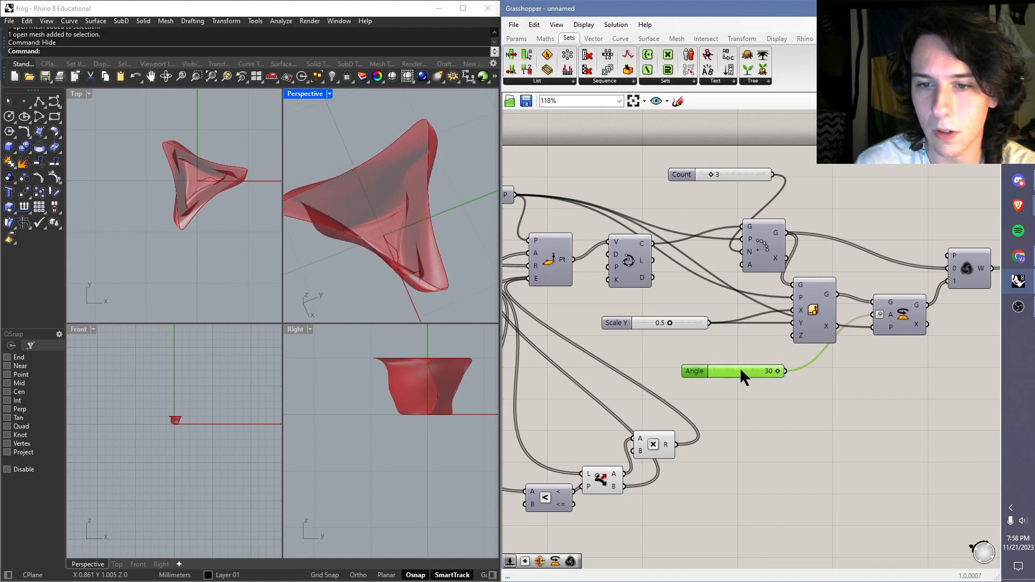
{"action": "double_click", "coordinate": [690, 371]}
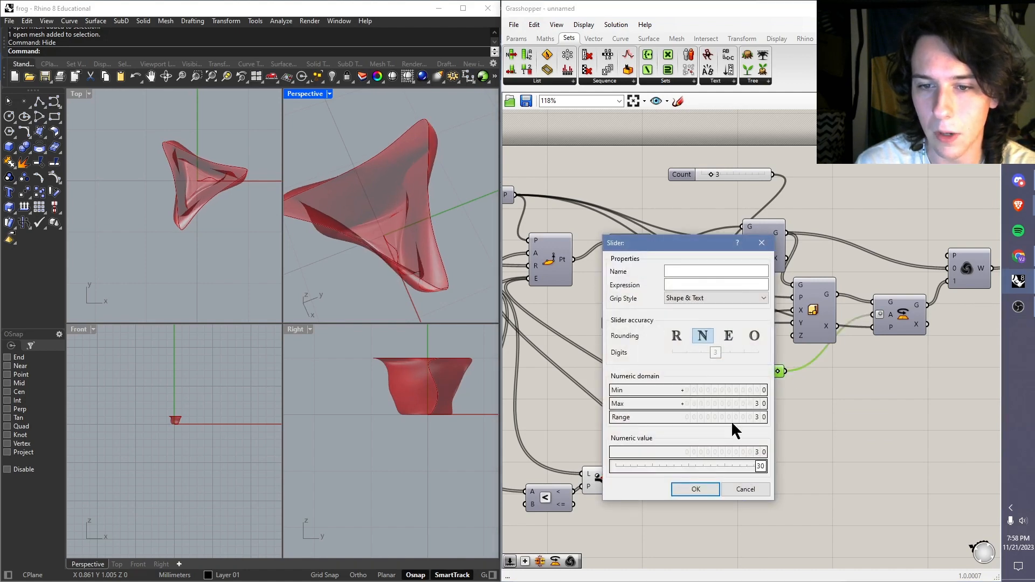
{"action": "double_click", "coordinate": [750, 403]}
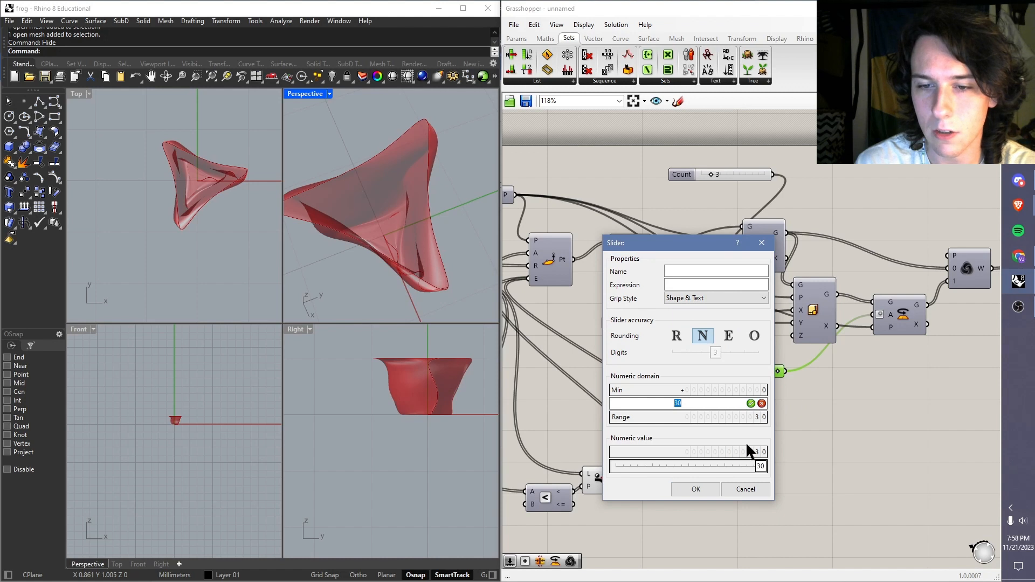
{"action": "type", "text": "45"}
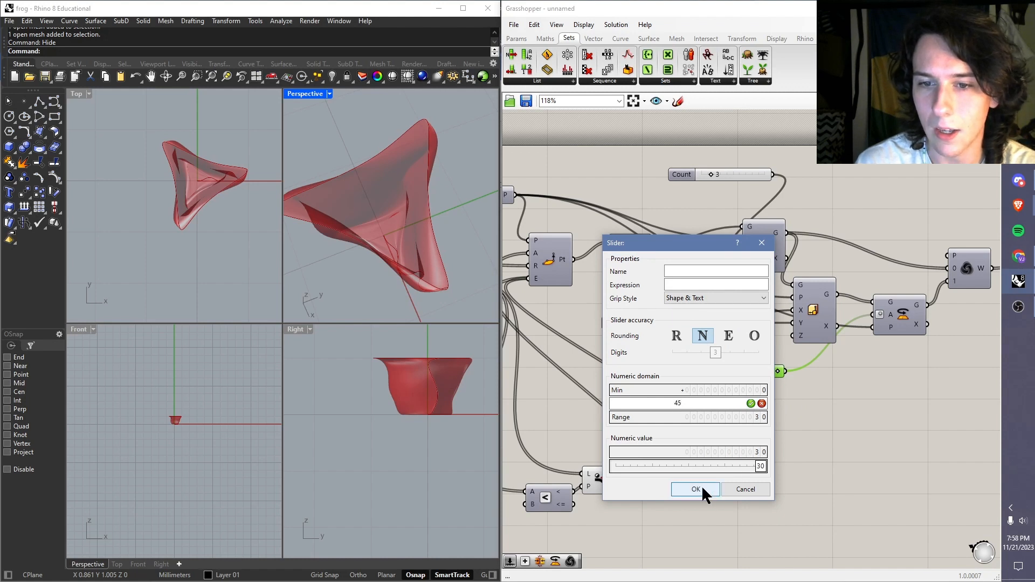
{"action": "left_click", "coordinate": [696, 489]}
{"action": "left_click_drag", "start_coordinate": [755, 370], "coordinate": [798, 370]}
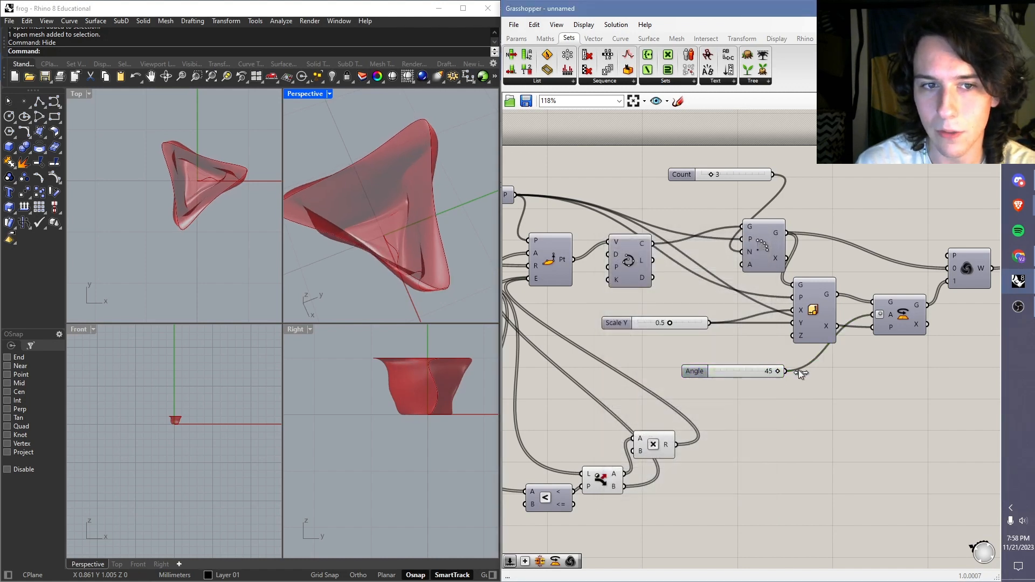
Step: Set the Scale Y slider to 0.4 and view the vase from the side and above in Perspective
{"action": "left_click_drag", "start_coordinate": [670, 322], "coordinate": [664, 323]}
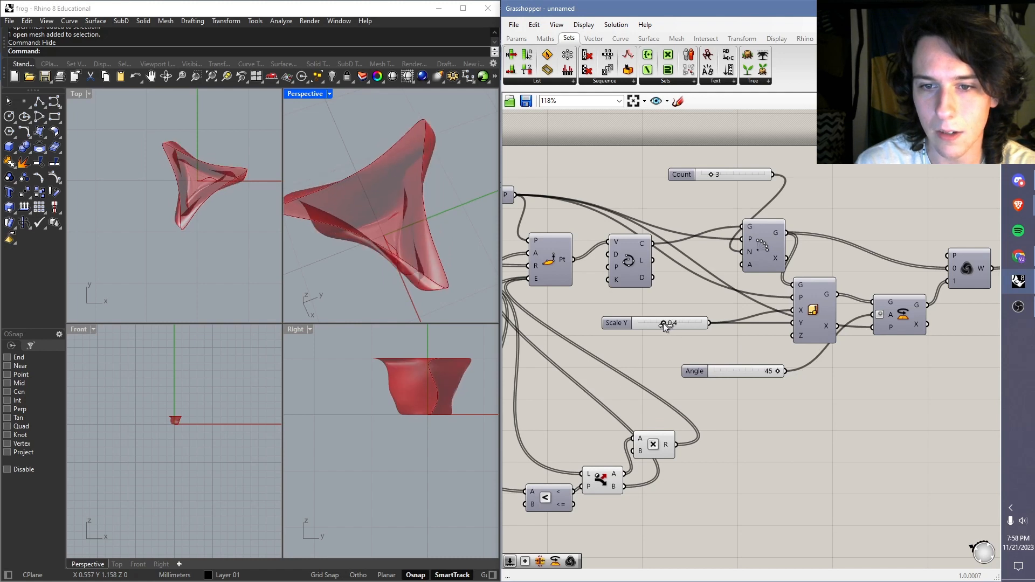
{"action": "right_click_drag", "start_coordinate": [388, 140], "coordinate": [368, 265]}
{"action": "right_click_drag", "start_coordinate": [400, 229], "coordinate": [446, 192]}
{"action": "right_click_drag", "start_coordinate": [841, 254], "coordinate": [687, 292]}
{"action": "mouse_move", "coordinate": [697, 293]}
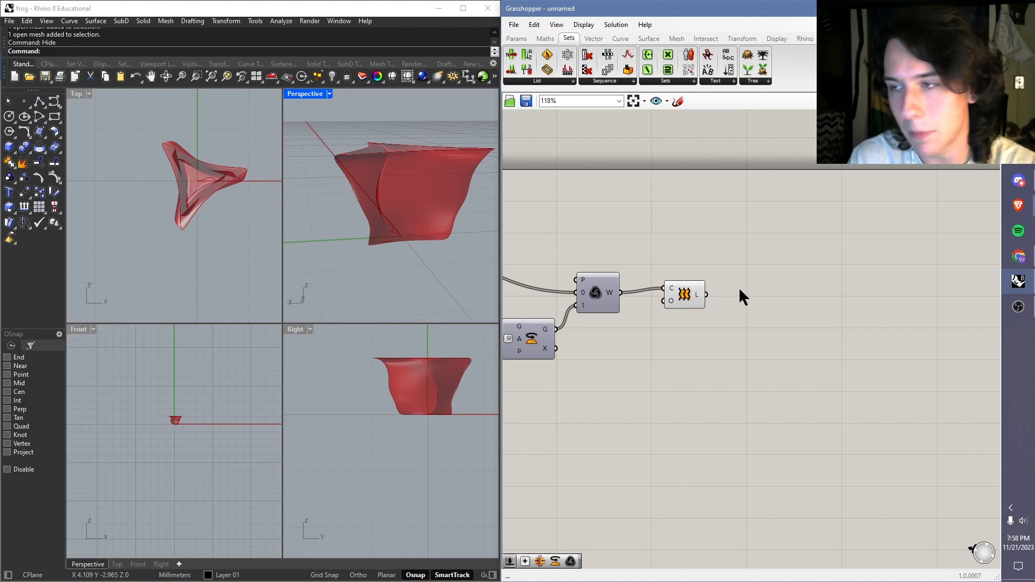
{"action": "right_click_drag", "start_coordinate": [426, 232], "coordinate": [404, 191]}
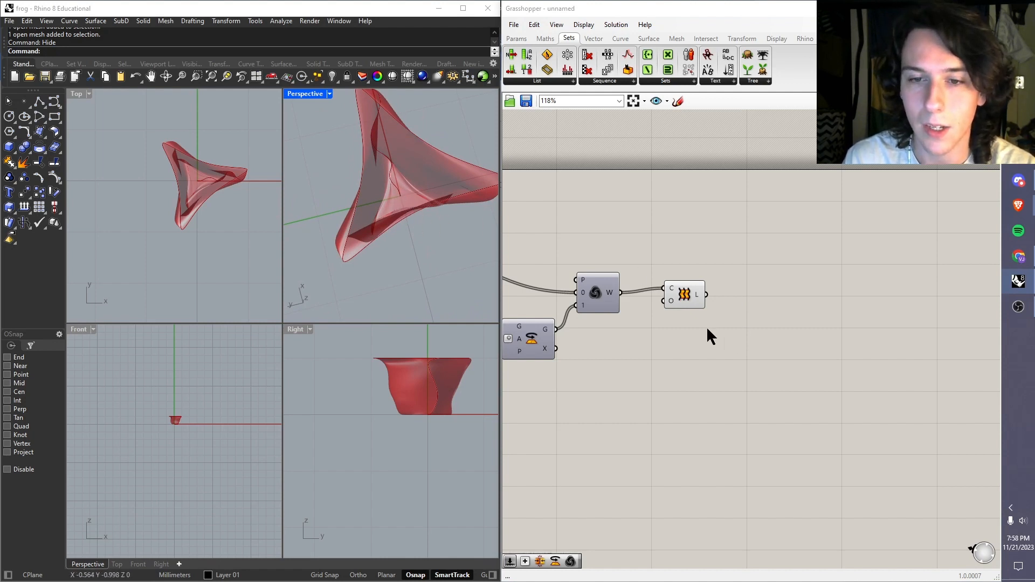
{"action": "right_click_drag", "start_coordinate": [428, 194], "coordinate": [407, 199]}
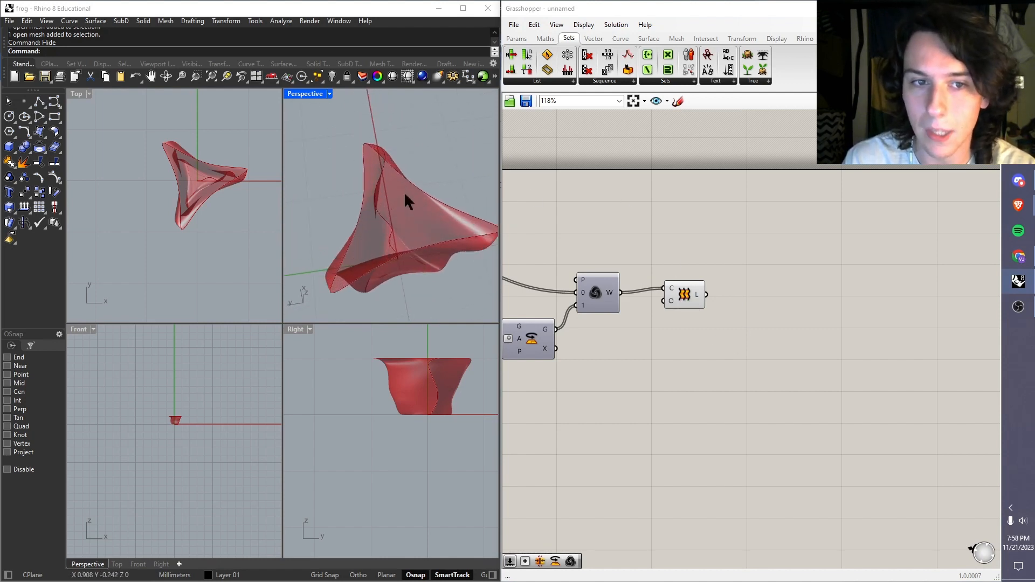
Step: Add a Content Cache component after the Loft and connect the Loft's L output to its C input
{"action": "right_click", "coordinate": [695, 291]}
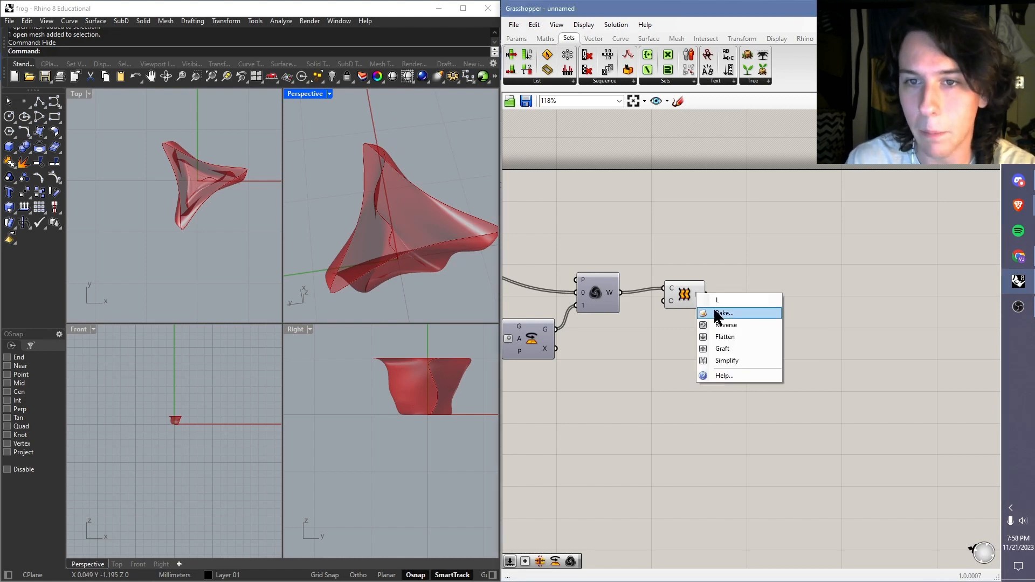
{"action": "left_click", "coordinate": [805, 39]}
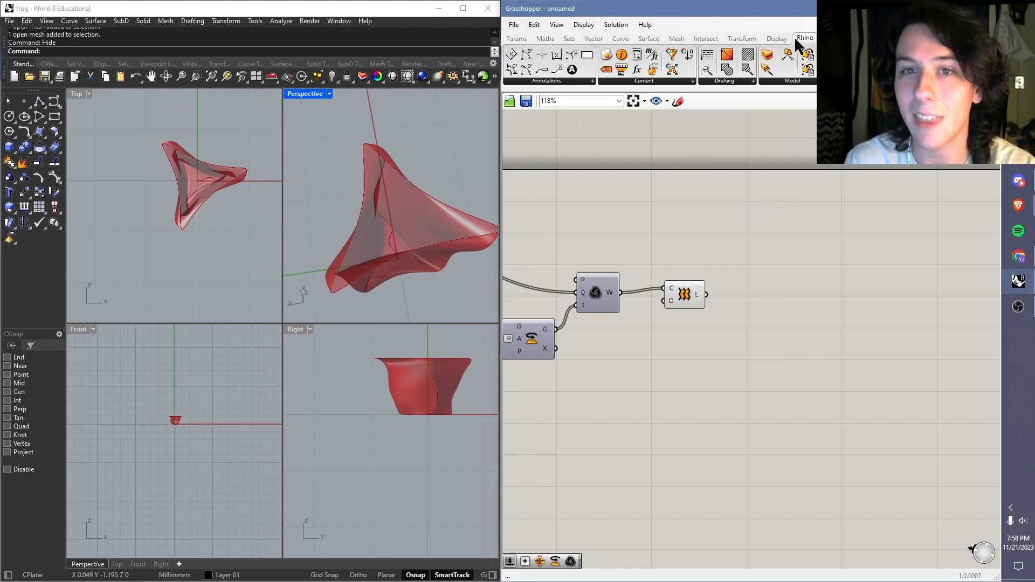
{"action": "left_click_drag", "start_coordinate": [606, 60], "coordinate": [736, 290]}
{"action": "left_click", "coordinate": [765, 256]}
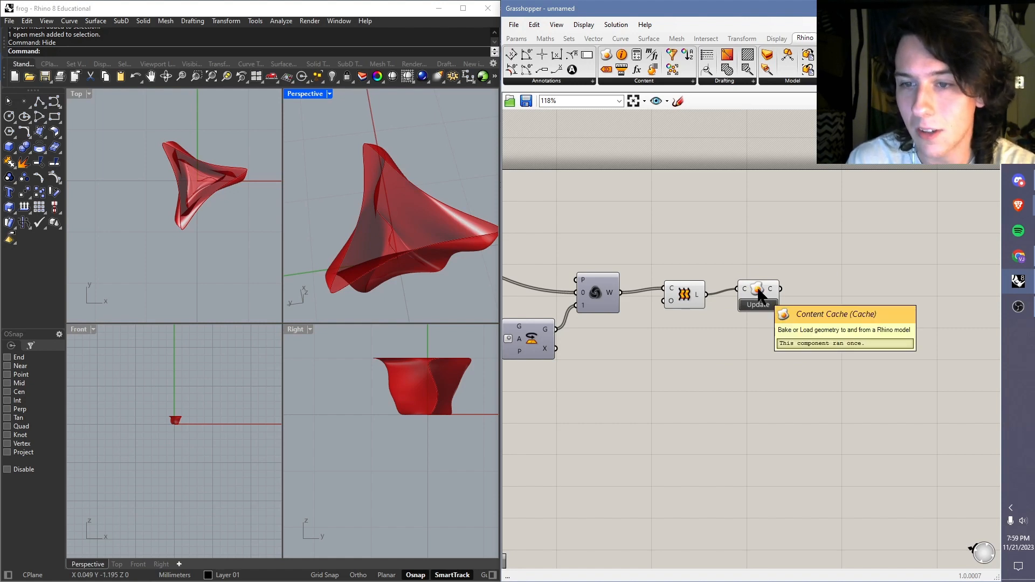
{"action": "right_click", "coordinate": [698, 295]}
{"action": "left_click", "coordinate": [713, 289]}
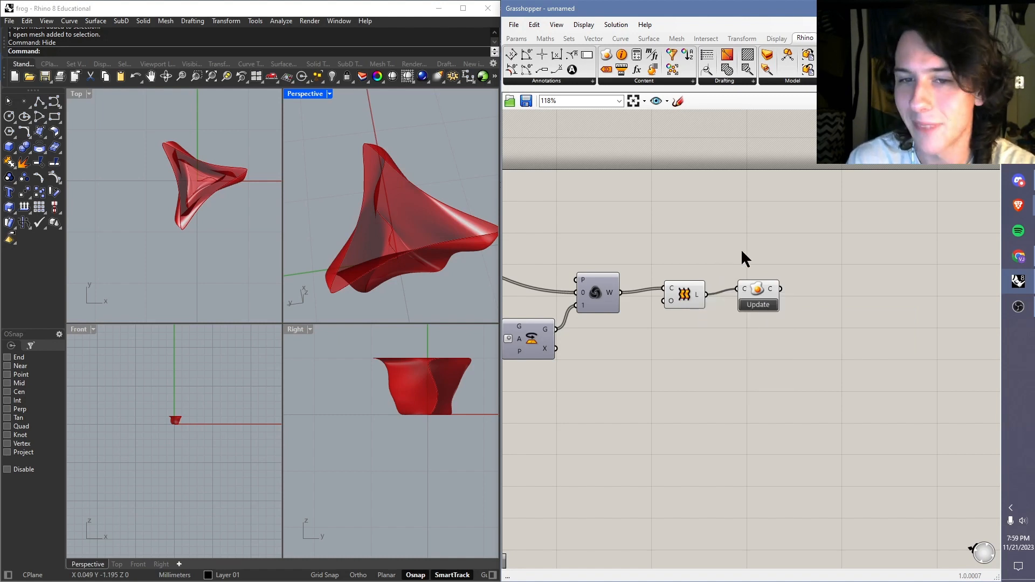
Step: Turn off the Grasshopper preview of the lofted vase in the Rhino viewports
{"action": "left_click_drag", "start_coordinate": [741, 248], "coordinate": [707, 319]}
{"action": "middle_click", "coordinate": [715, 322]}
{"action": "left_click", "coordinate": [747, 321]}
{"action": "left_click", "coordinate": [770, 322]}
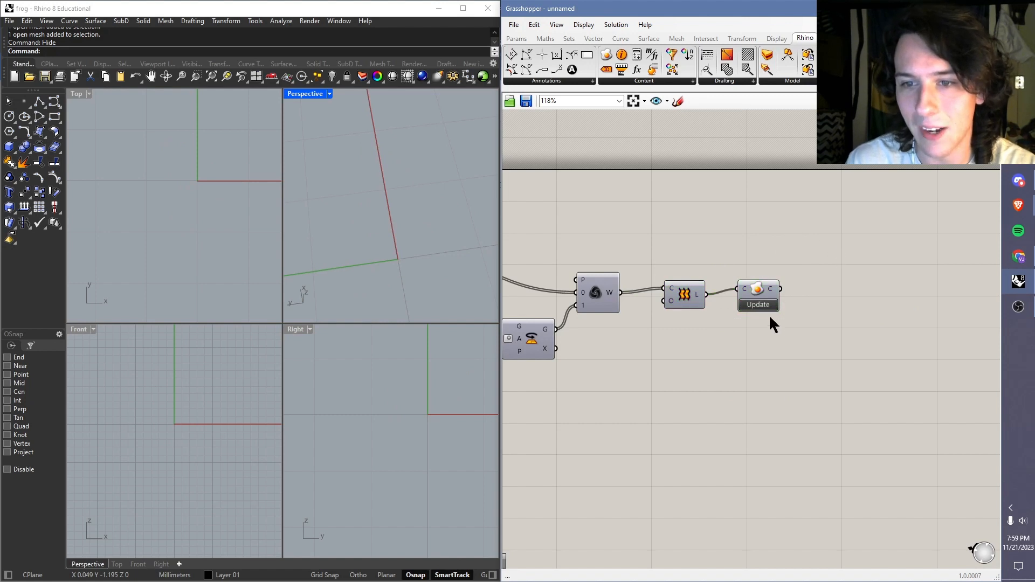
Step: Bake the lofted vase into Rhino by updating the Content Cache component, and select the baked surface
{"action": "left_click", "coordinate": [759, 305]}
{"action": "mouse_move", "coordinate": [378, 226]}
{"action": "right_mouse_down"}
{"action": "mouse_move", "coordinate": [453, 147]}
{"action": "mouse_move", "coordinate": [413, 204]}
{"action": "mouse_move", "coordinate": [387, 210]}
{"action": "right_mouse_up"}
{"action": "left_click", "coordinate": [388, 212]}
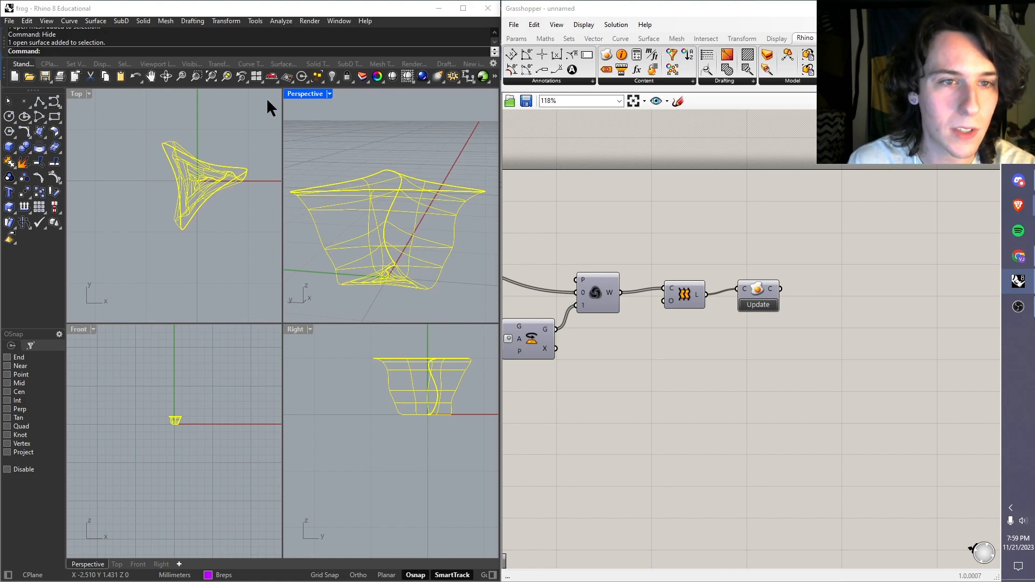
{"action": "key", "text": "Escape"}
{"action": "right_click_drag", "start_coordinate": [439, 167], "coordinate": [422, 229]}
{"action": "left_click", "coordinate": [422, 228]}
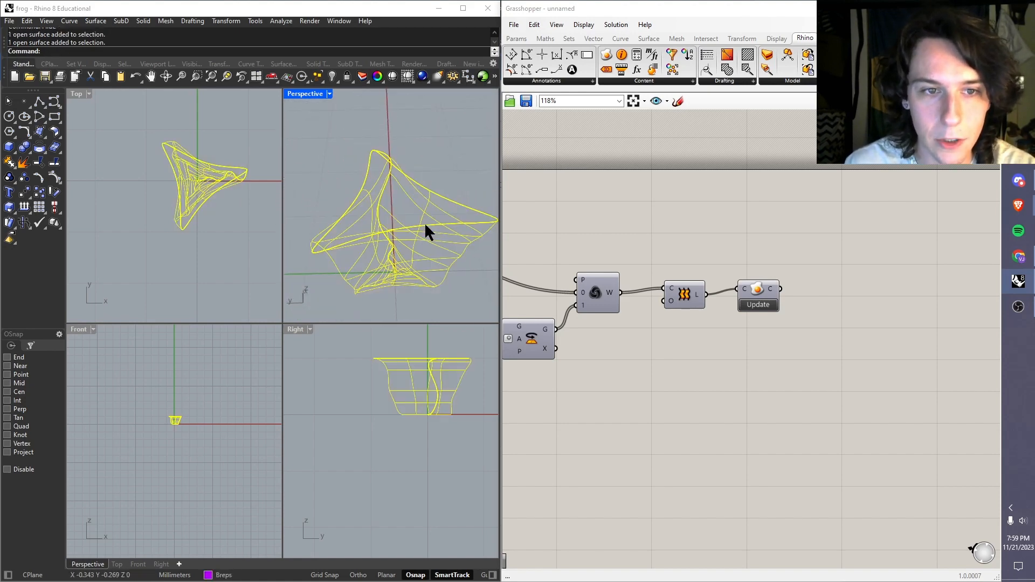
Step: Start exporting the selected surface to the grasshopper workshop folder in Downloads under the file name lampshade1
{"action": "type", "text": "Export"}
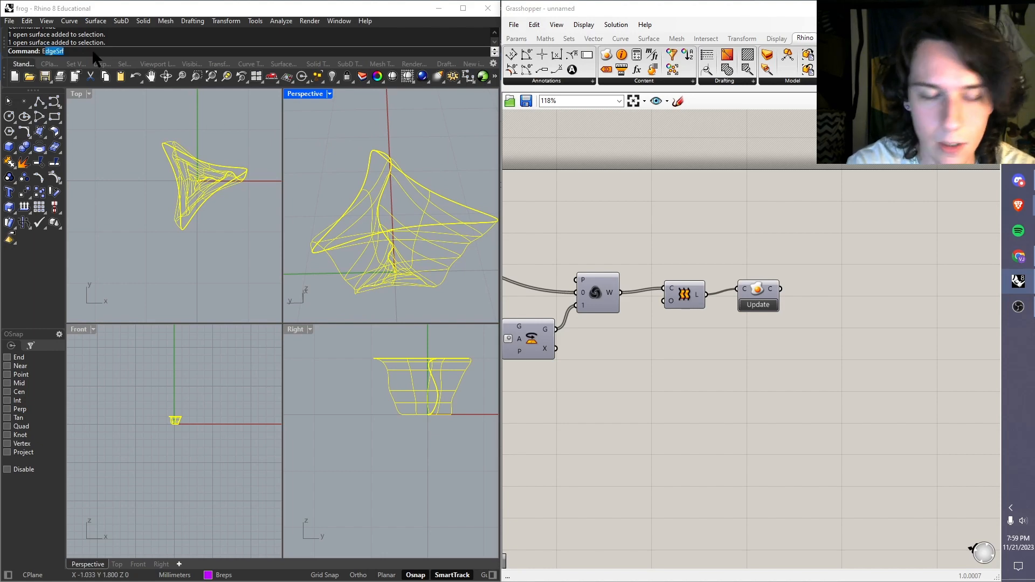
{"action": "key", "text": "Return"}
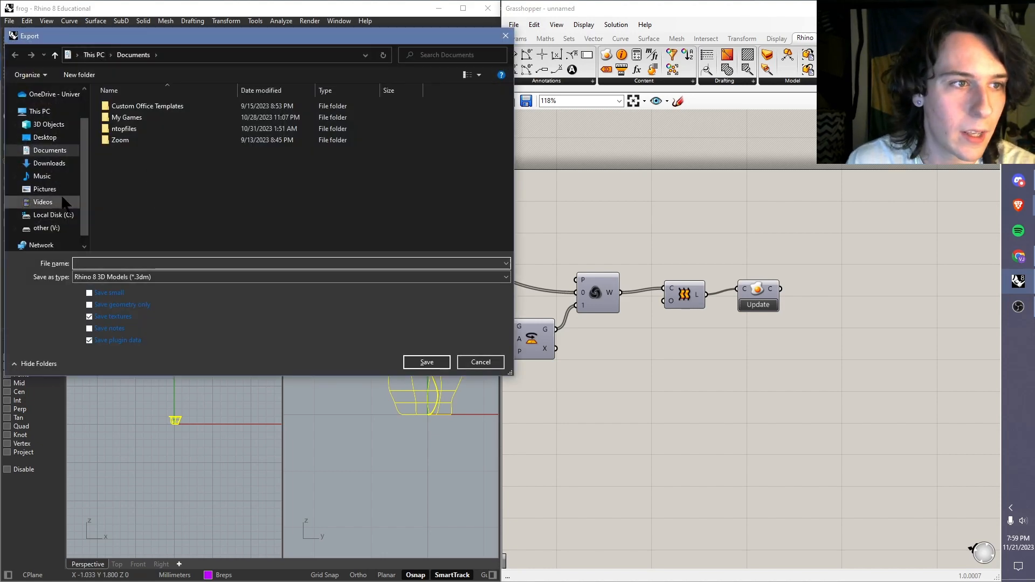
{"action": "left_click", "coordinate": [49, 162]}
{"action": "double_click", "coordinate": [142, 121]}
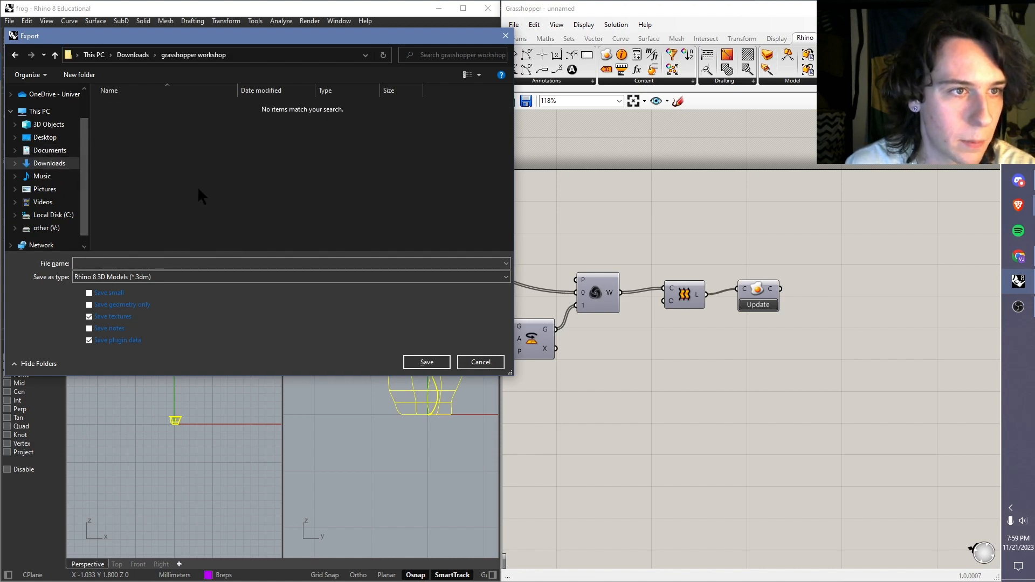
{"action": "left_click", "coordinate": [166, 262]}
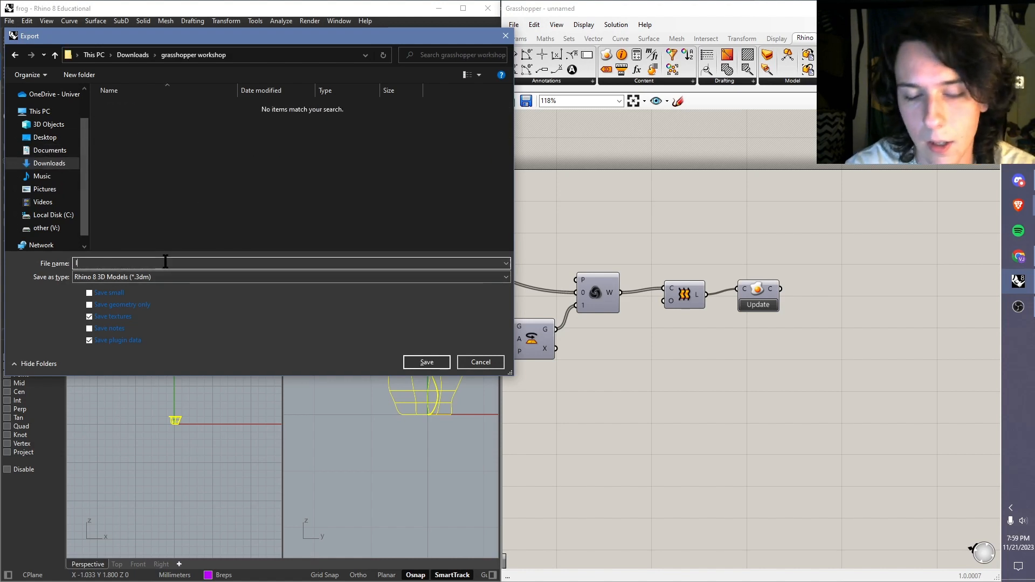
{"action": "type", "text": "lampshade1"}
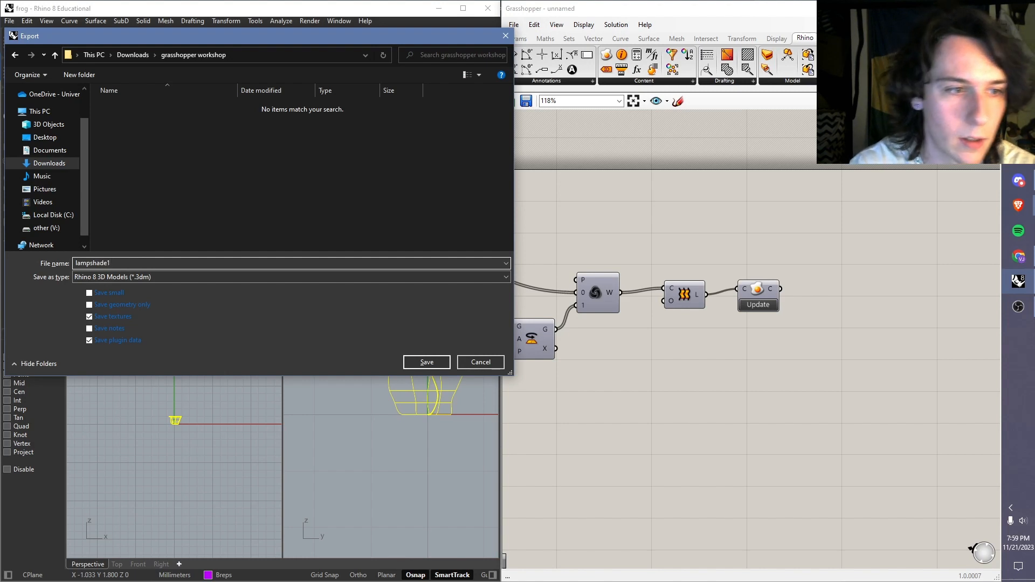
Step: Save the export in STL (Stereolithography) format with a 0.01 mm mesh tolerance, as a binary file including open objects
{"action": "left_click", "coordinate": [113, 277]}
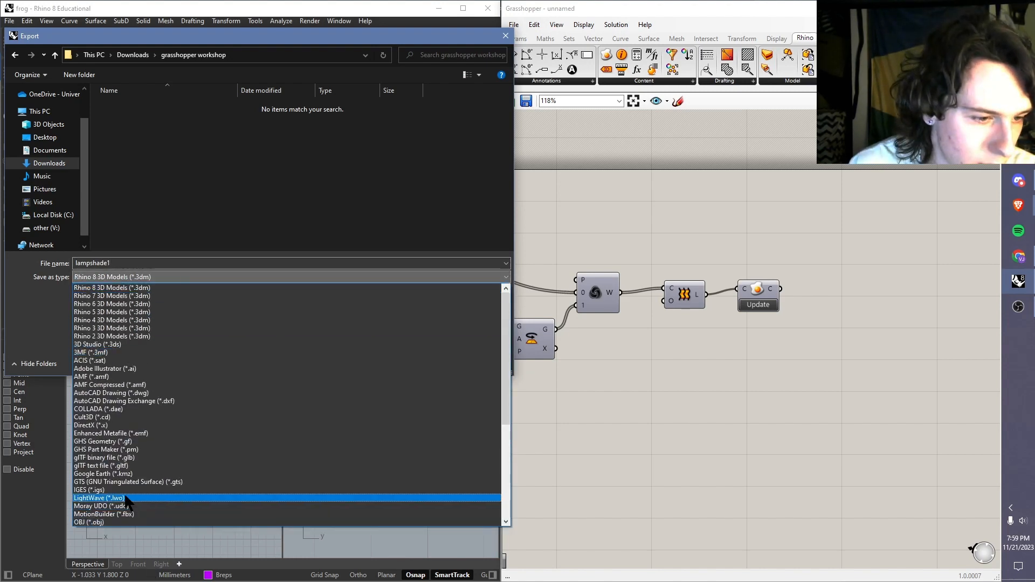
{"action": "scroll", "coordinate": [125, 359], "scroll_direction": "down", "scroll_amount": 3}
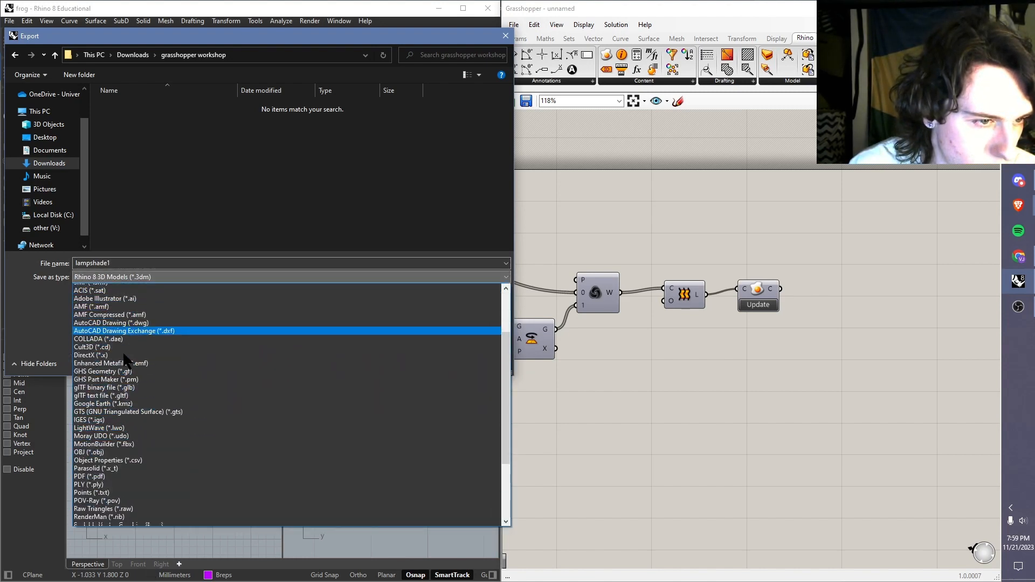
{"action": "scroll", "coordinate": [124, 355], "scroll_direction": "down", "scroll_amount": 2}
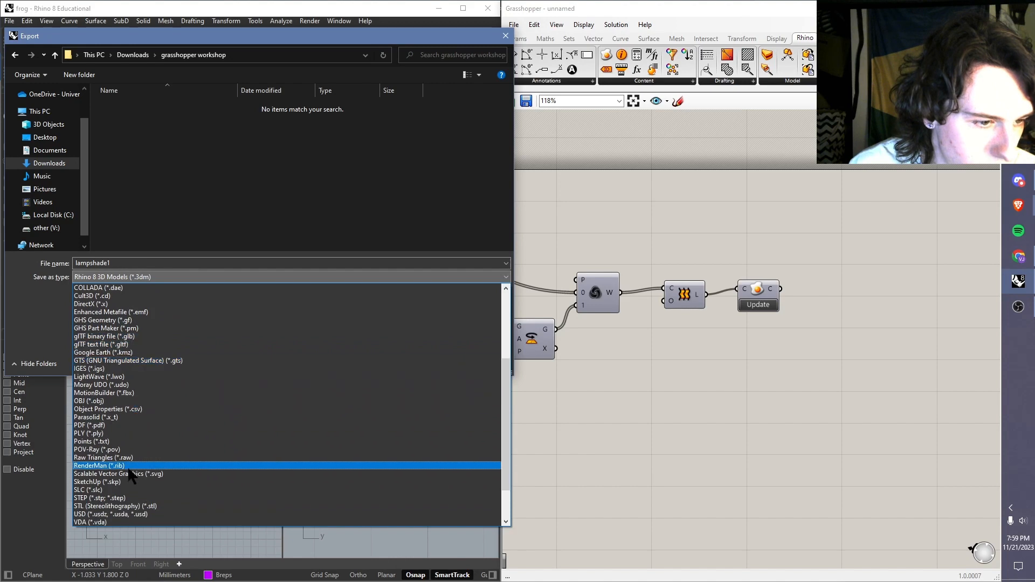
{"action": "left_click", "coordinate": [106, 507]}
{"action": "left_click", "coordinate": [291, 265]}
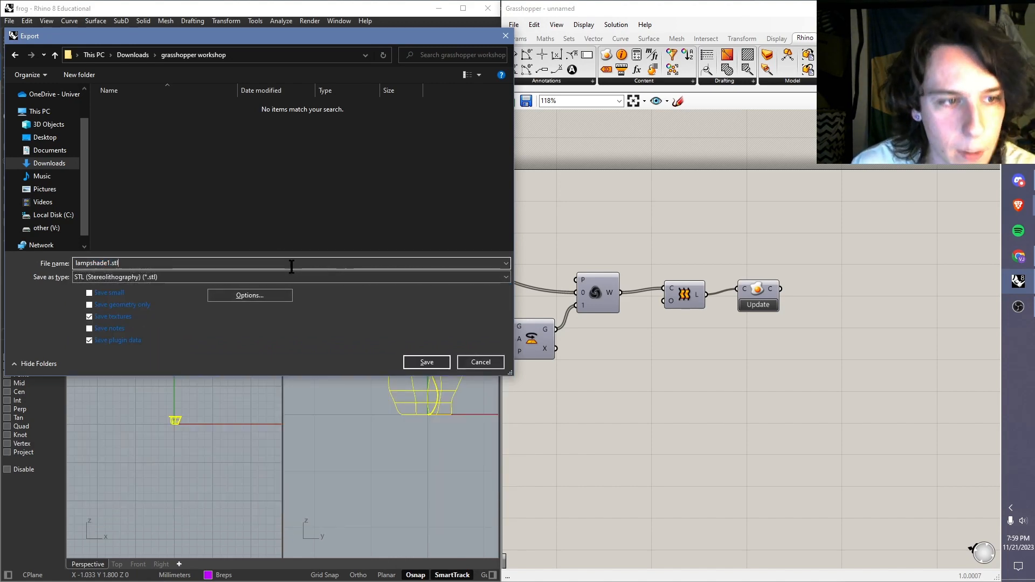
{"action": "left_click", "coordinate": [426, 362]}
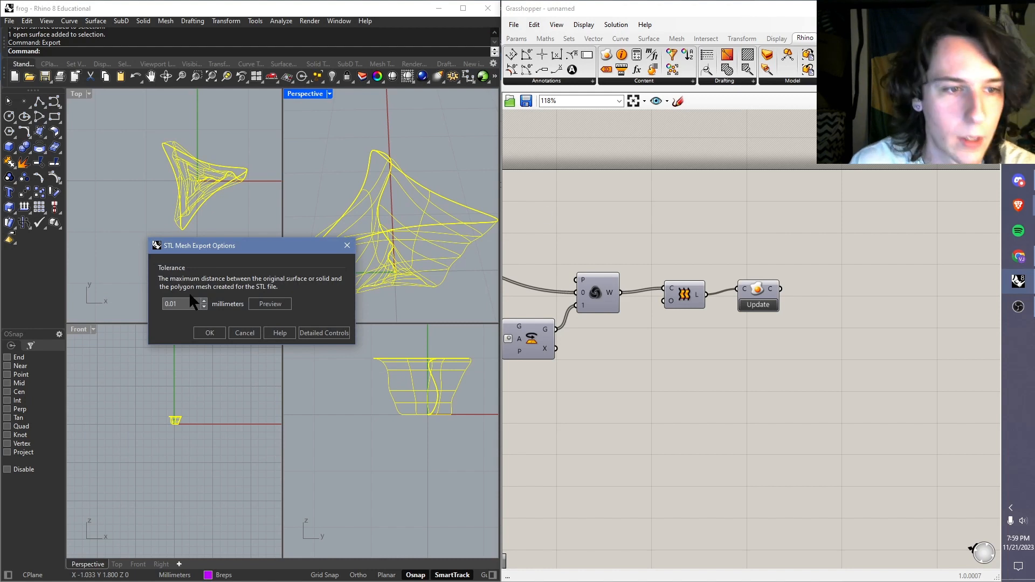
{"action": "left_click", "coordinate": [211, 334]}
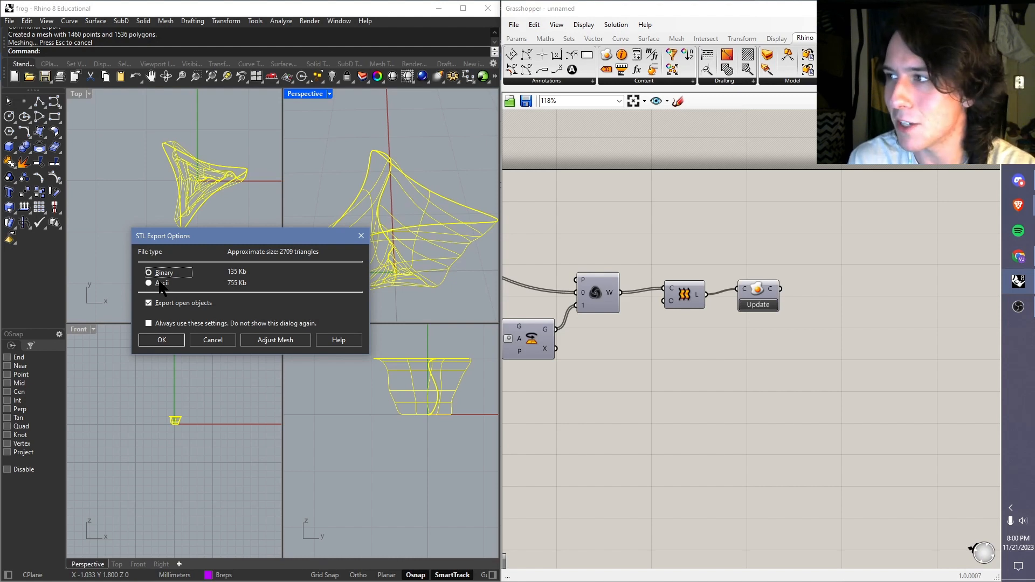
{"action": "left_click", "coordinate": [161, 341]}
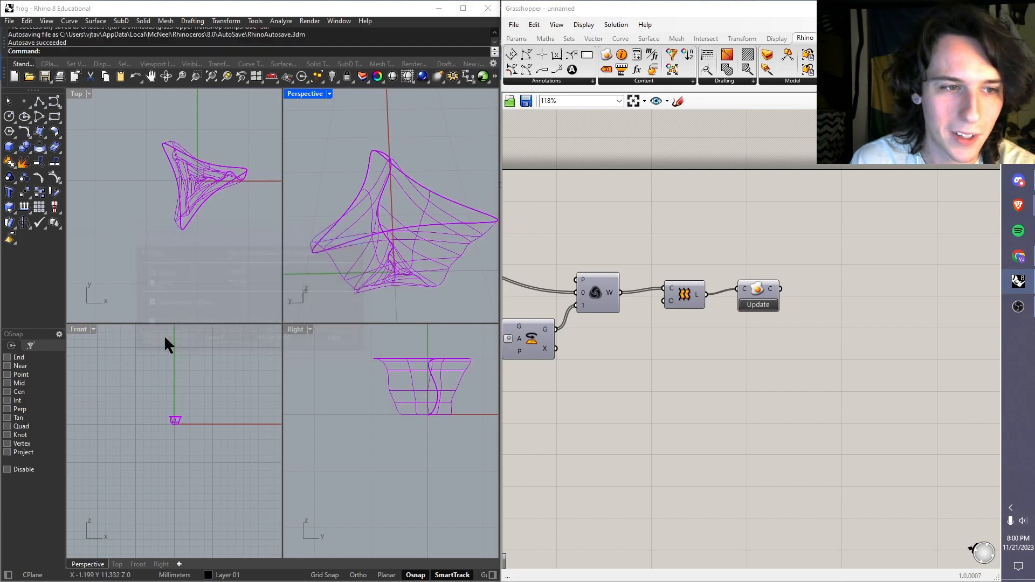
Step: Try to launch Ultimaker Cura 5.1.0, cancel the search for its executable and delete the broken shortcut
{"action": "key", "text": "super"}
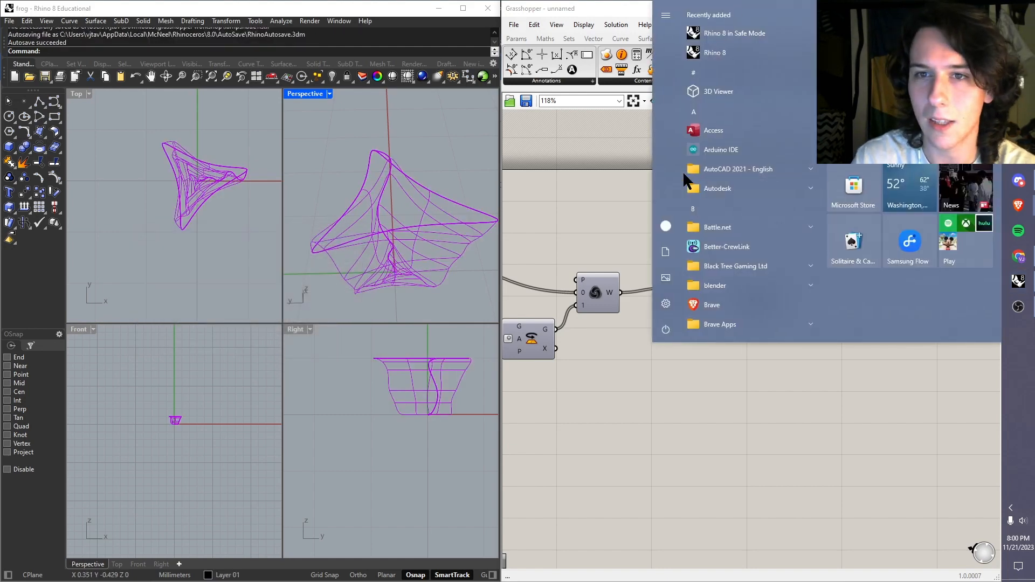
{"action": "type", "text": "cura"}
{"action": "key", "text": "Return"}
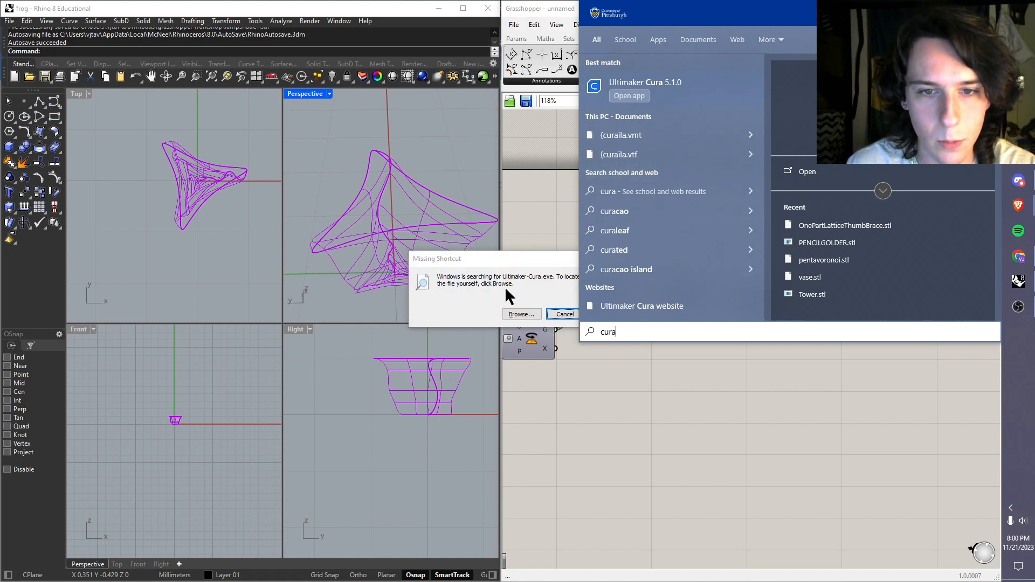
{"action": "left_click", "coordinate": [543, 272]}
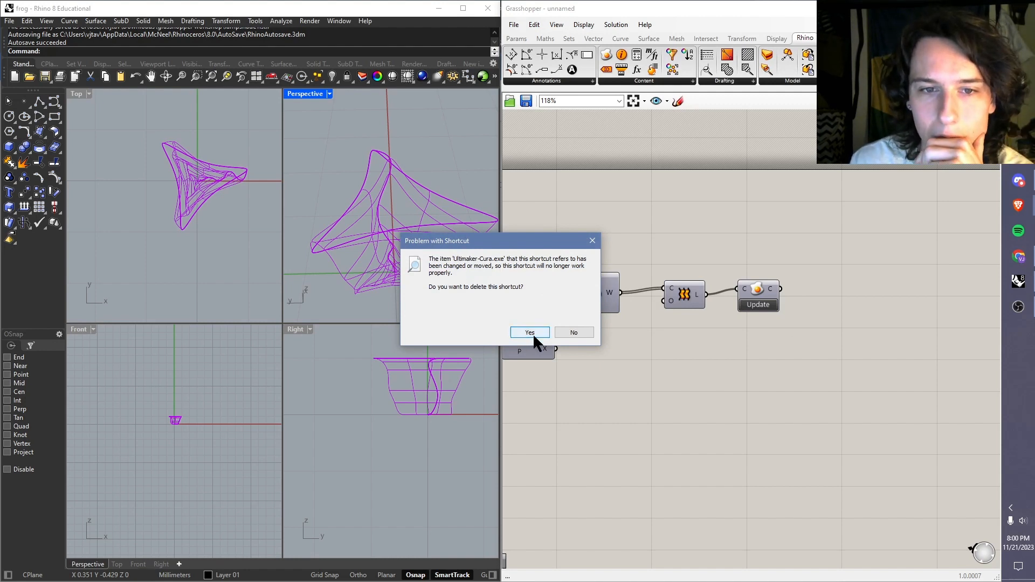
{"action": "left_click", "coordinate": [532, 332]}
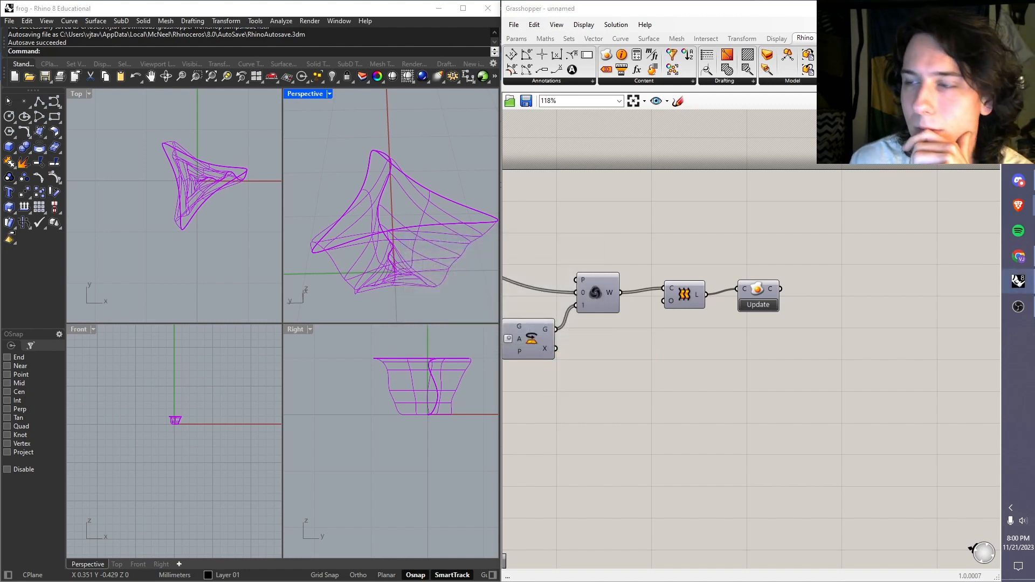
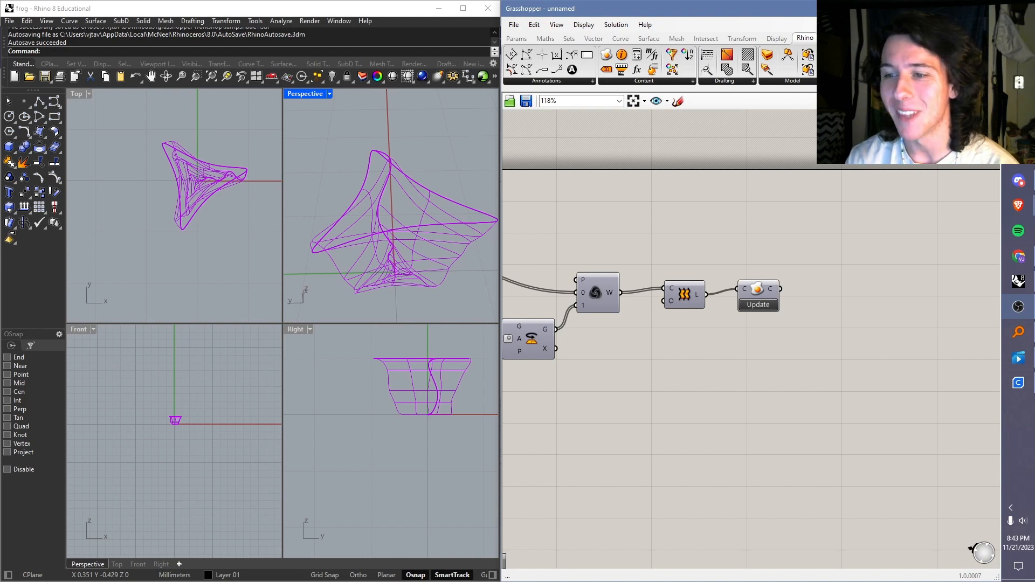
Step: Switch to UltiMaker Cura and open lampshade1.stl from the grasshopper workshop folder in Downloads
{"action": "left_click", "coordinate": [1019, 389]}
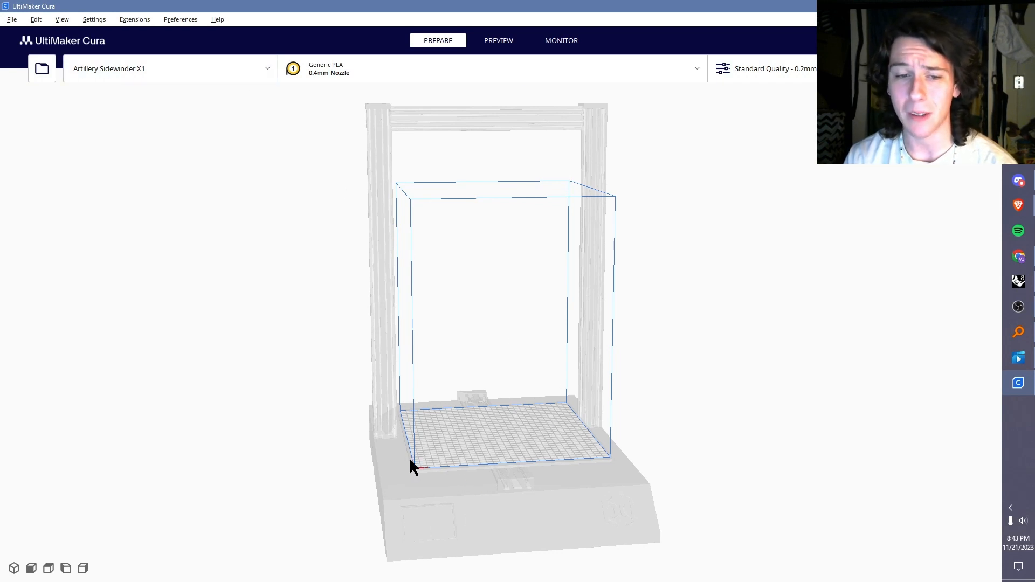
{"action": "left_click", "coordinate": [47, 73]}
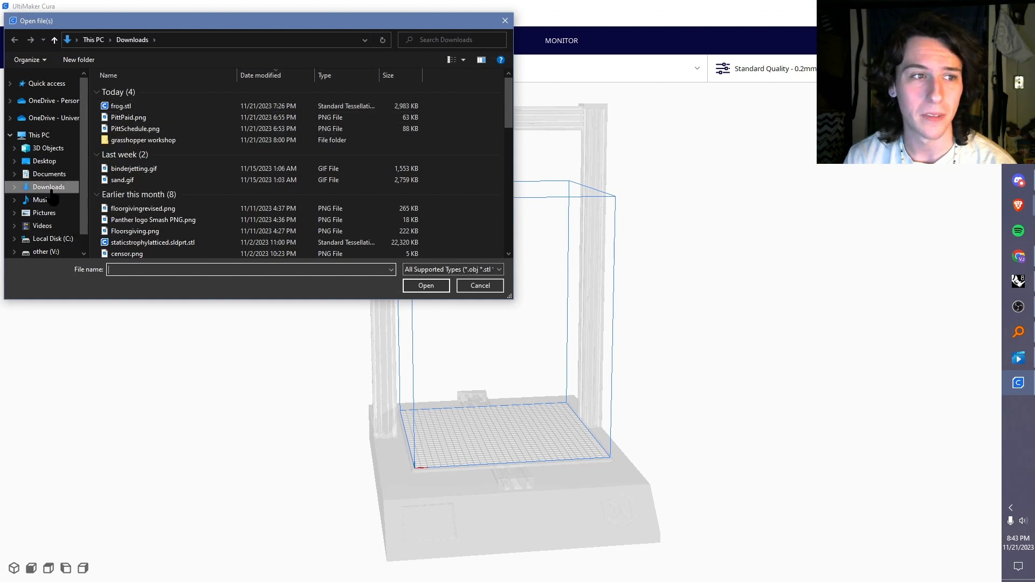
{"action": "left_click", "coordinate": [49, 174]}
{"action": "left_click", "coordinate": [48, 187]}
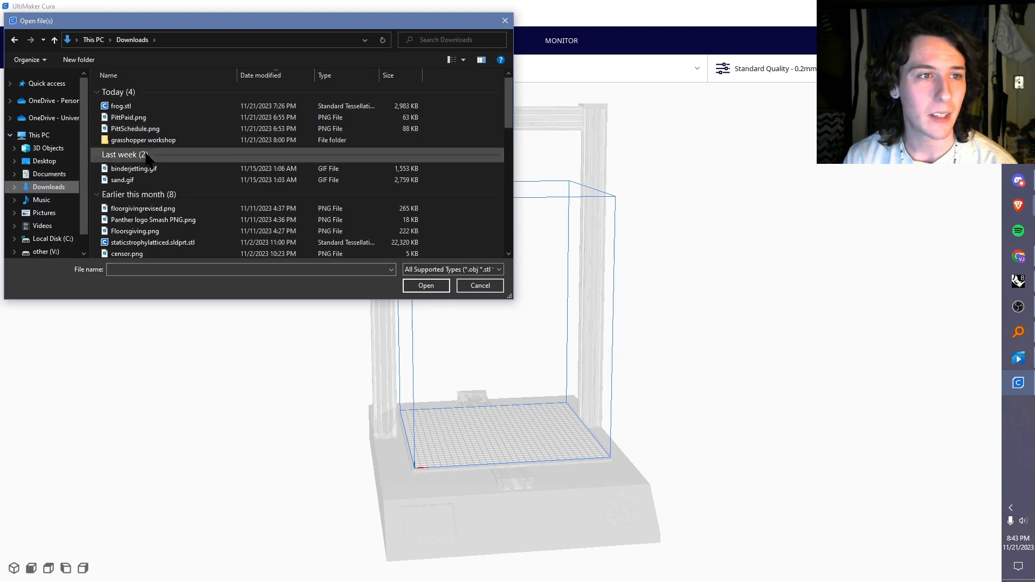
{"action": "double_click", "coordinate": [143, 140]}
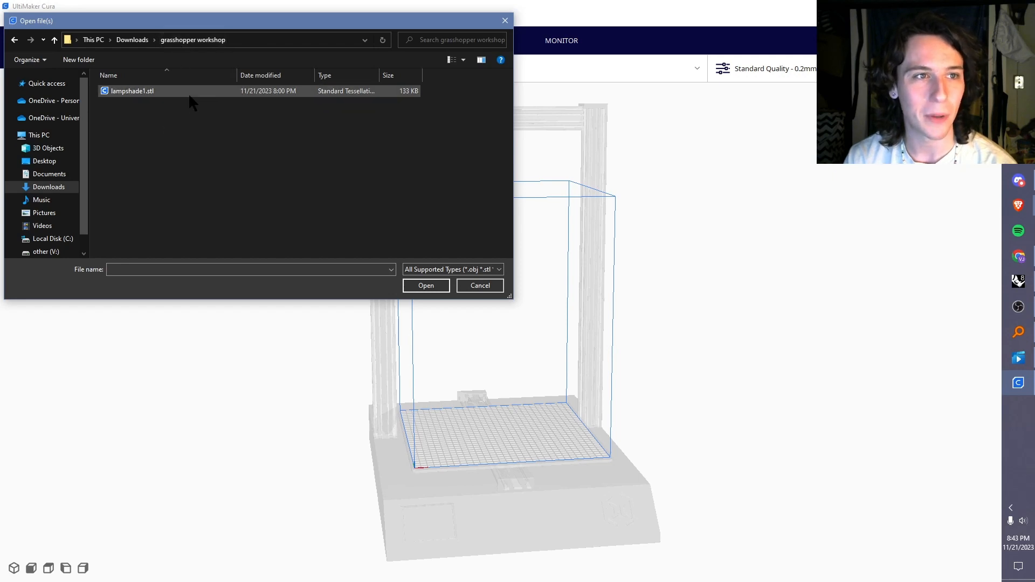
{"action": "double_click", "coordinate": [190, 96]}
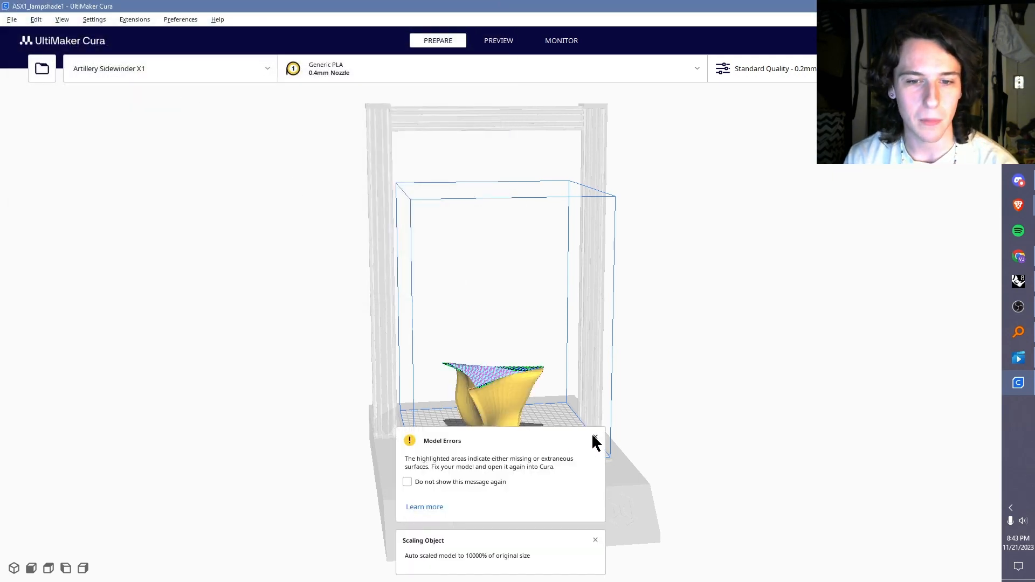
Step: Dismiss the model errors and scaling object messages for the imported vase
{"action": "scroll", "coordinate": [492, 372], "scroll_direction": "up", "scroll_amount": 3}
{"action": "right_click_drag", "start_coordinate": [456, 252], "coordinate": [468, 366]}
{"action": "scroll", "coordinate": [486, 340], "scroll_direction": "up", "scroll_amount": 3}
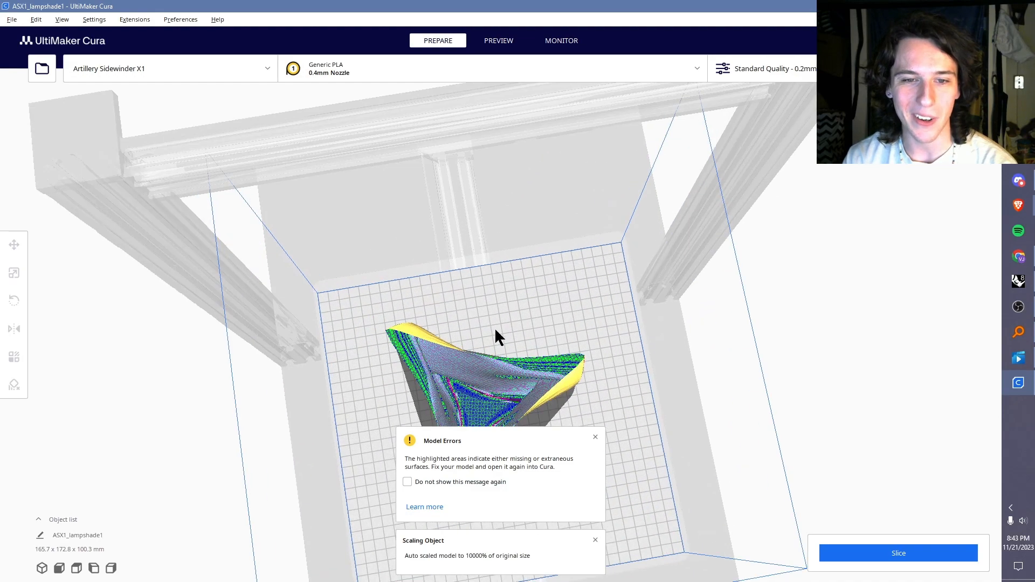
{"action": "right_click_drag", "start_coordinate": [609, 377], "coordinate": [577, 457]}
{"action": "left_click", "coordinate": [595, 437]}
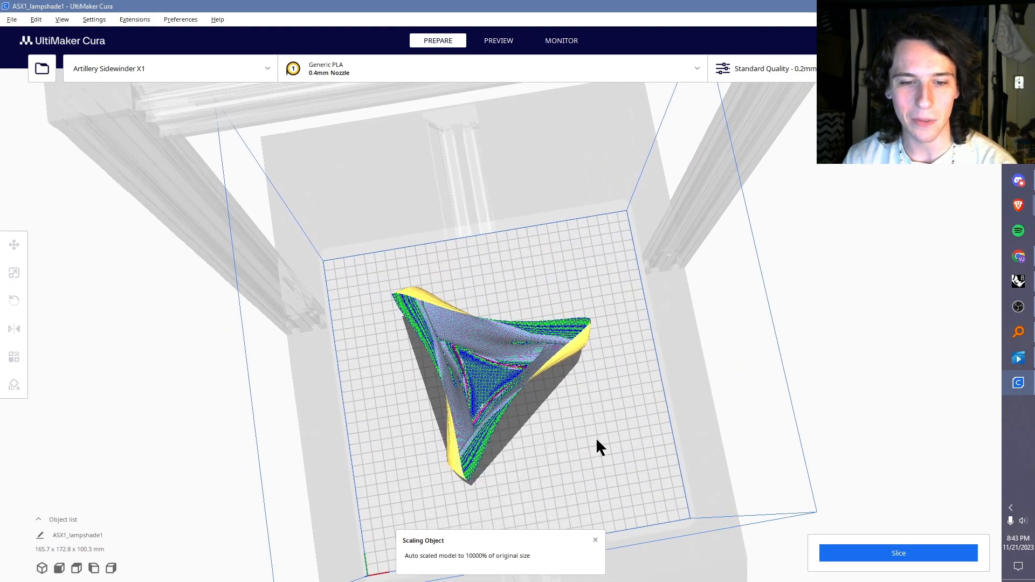
{"action": "left_click", "coordinate": [596, 540]}
Step: Examine the imported vase from above and from the side, including its highlighted inner surfaces
{"action": "right_click_drag", "start_coordinate": [502, 535], "coordinate": [505, 447]}
{"action": "scroll", "coordinate": [507, 413], "scroll_direction": "down", "scroll_amount": 3}
{"action": "scroll", "coordinate": [501, 464], "scroll_direction": "up", "scroll_amount": 5}
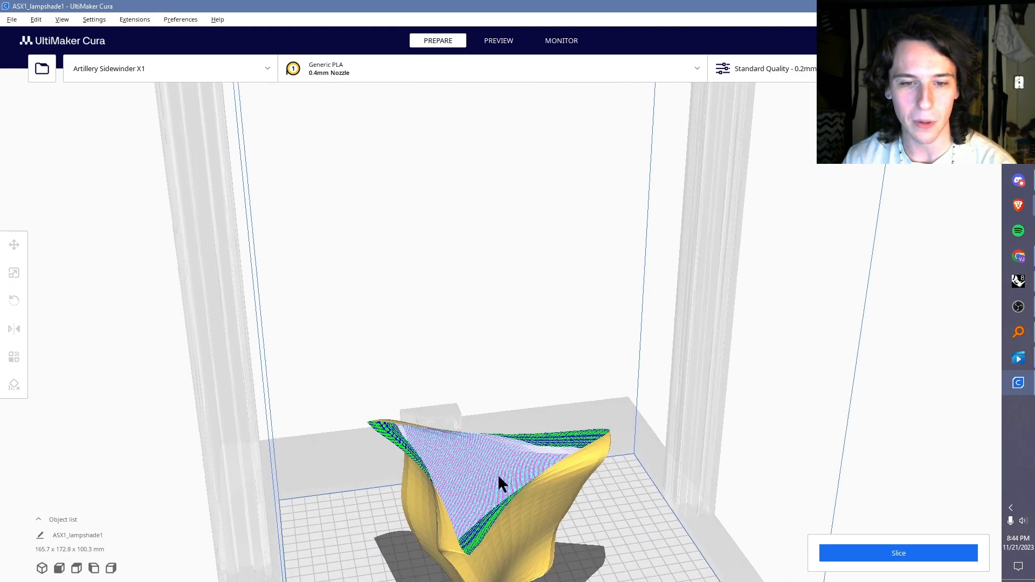
{"action": "middle_click_drag", "start_coordinate": [544, 421], "coordinate": [561, 327]}
{"action": "right_click_drag", "start_coordinate": [561, 324], "coordinate": [493, 335]}
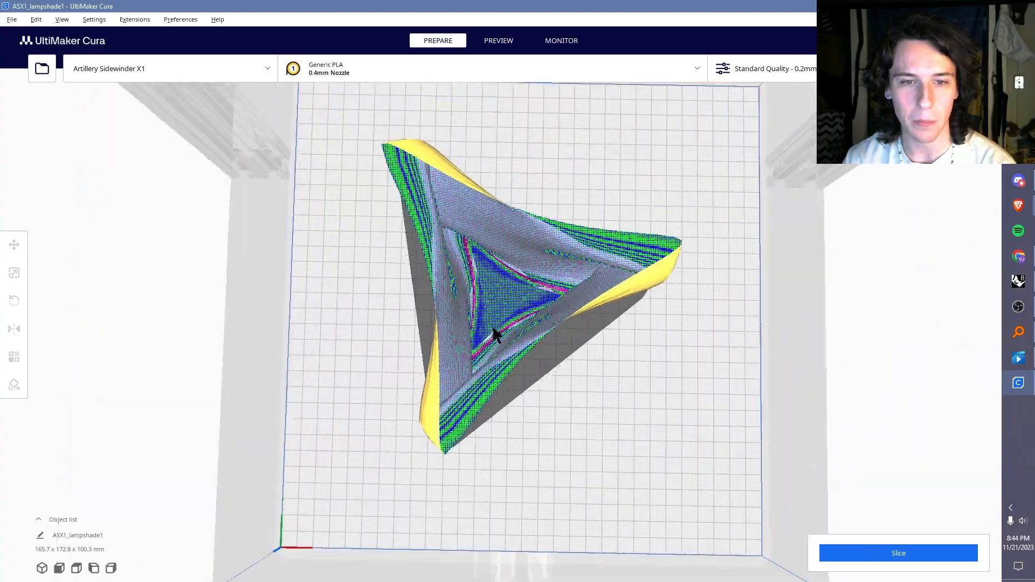
{"action": "scroll", "coordinate": [497, 330], "scroll_direction": "up", "scroll_amount": 5}
{"action": "scroll", "coordinate": [497, 330], "scroll_direction": "up", "scroll_amount": 2}
{"action": "right_click_drag", "start_coordinate": [555, 342], "coordinate": [473, 291]}
{"action": "right_click_drag", "start_coordinate": [603, 289], "coordinate": [641, 286]}
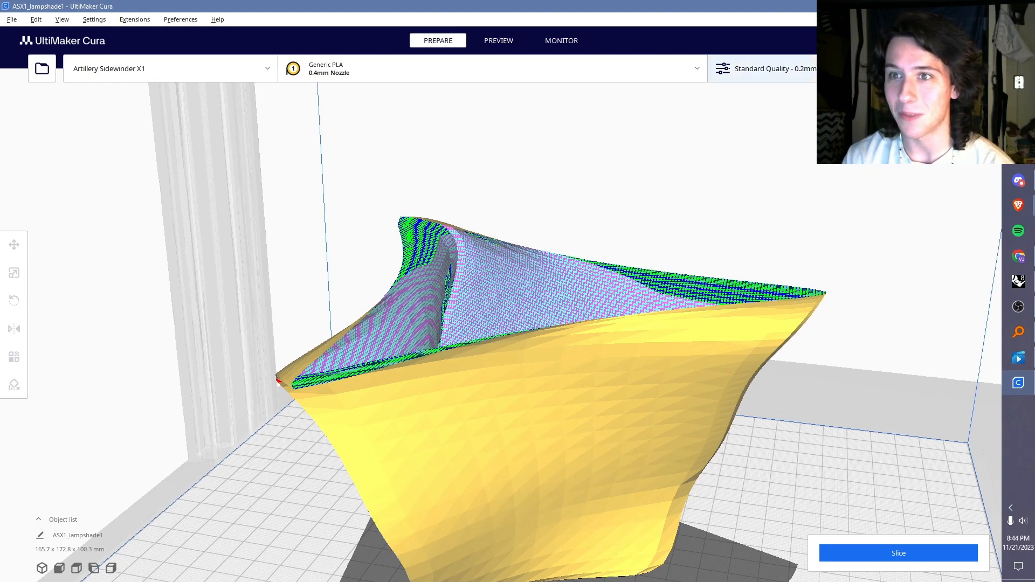
{"action": "left_click", "coordinate": [766, 69]}
{"action": "left_click", "coordinate": [863, 68]}
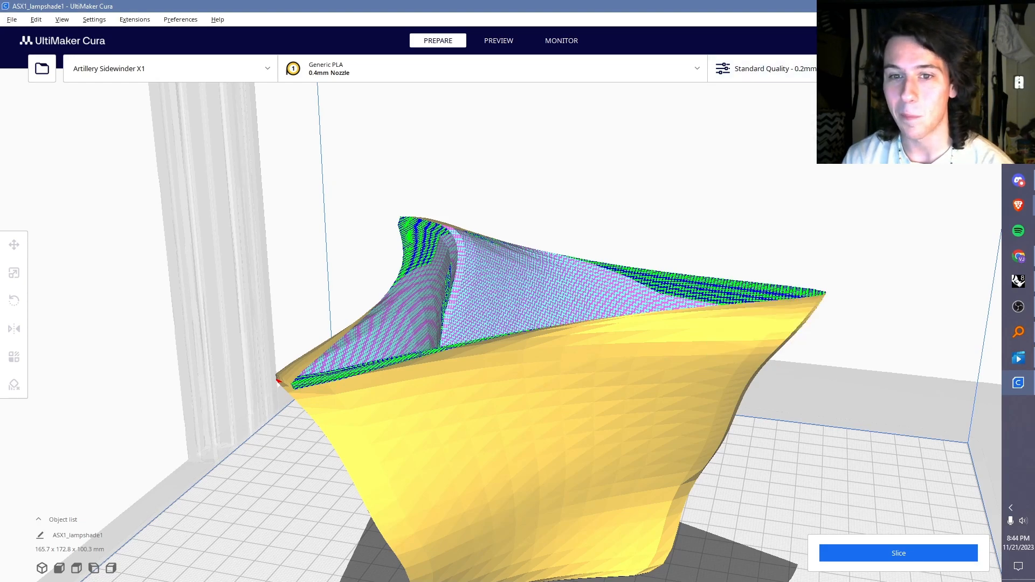
{"action": "left_click", "coordinate": [863, 68]}
Step: Lower the vase to a Z position of about -0.31 mm so its base sinks into the build plate
{"action": "right_click_drag", "start_coordinate": [451, 235], "coordinate": [475, 453]}
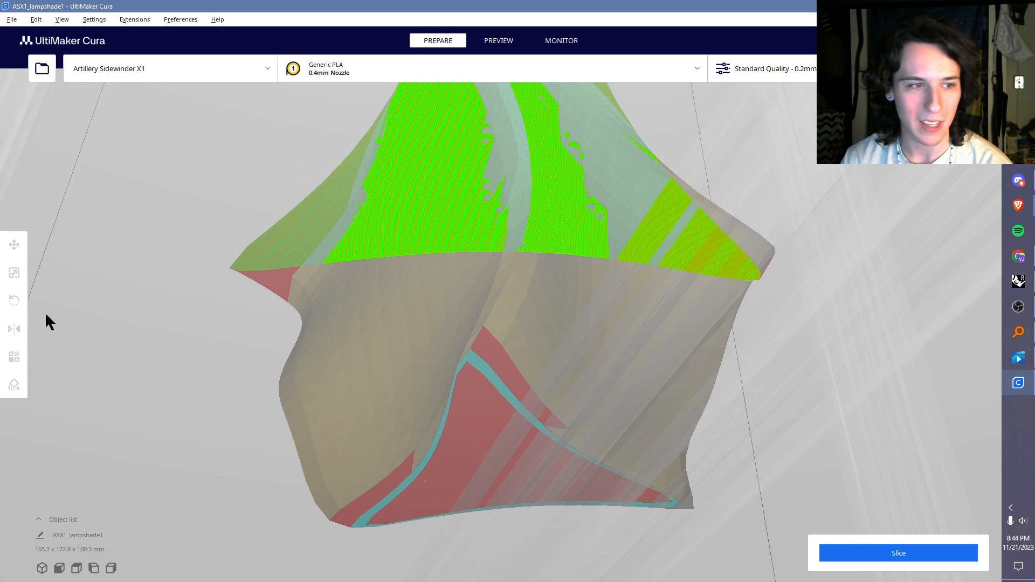
{"action": "left_click", "coordinate": [482, 276]}
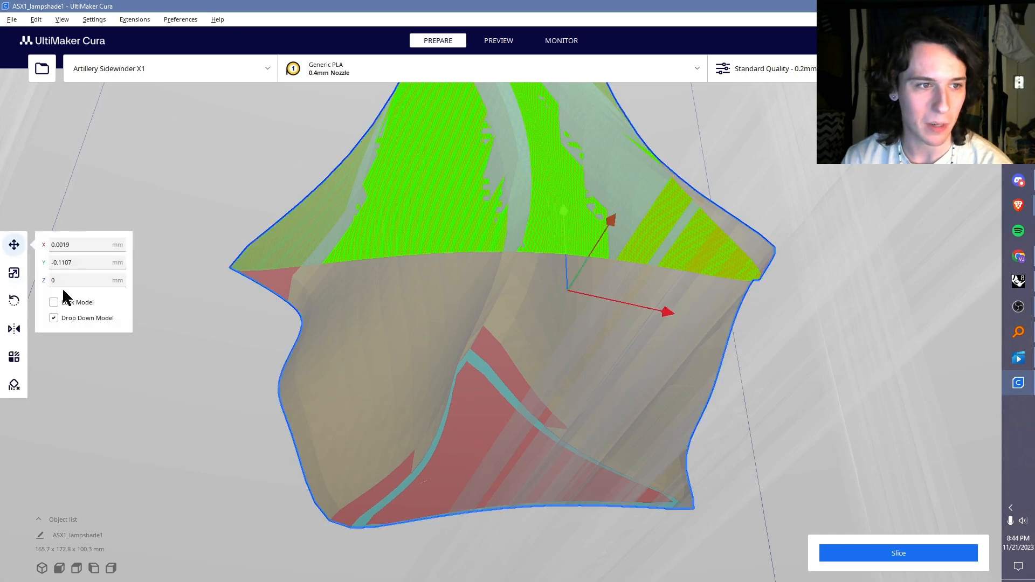
{"action": "right_click_drag", "start_coordinate": [575, 283], "coordinate": [504, 300]}
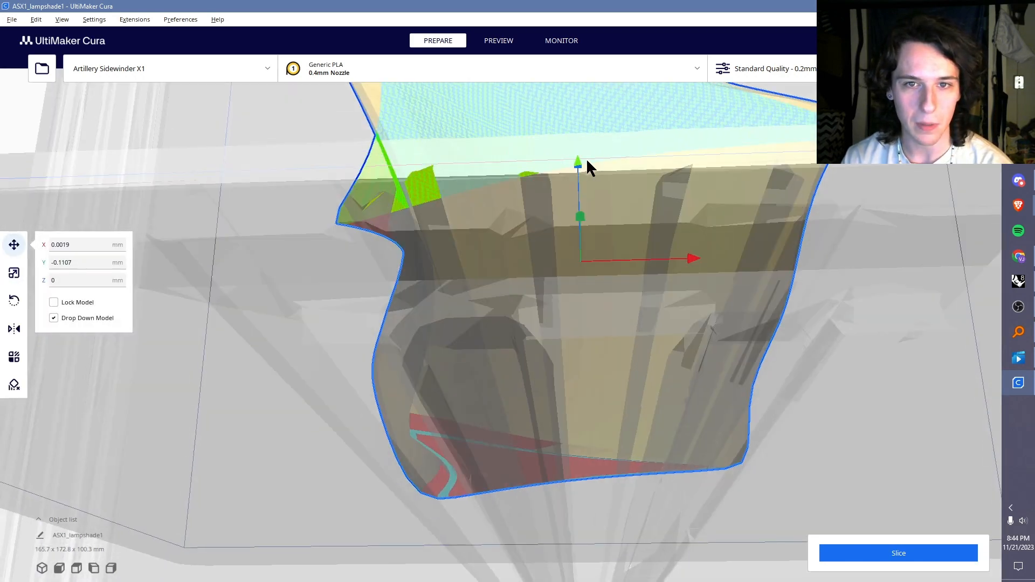
{"action": "left_click", "coordinate": [837, 347]}
{"action": "right_click_drag", "start_coordinate": [836, 347], "coordinate": [548, 362]}
{"action": "left_click", "coordinate": [547, 357]}
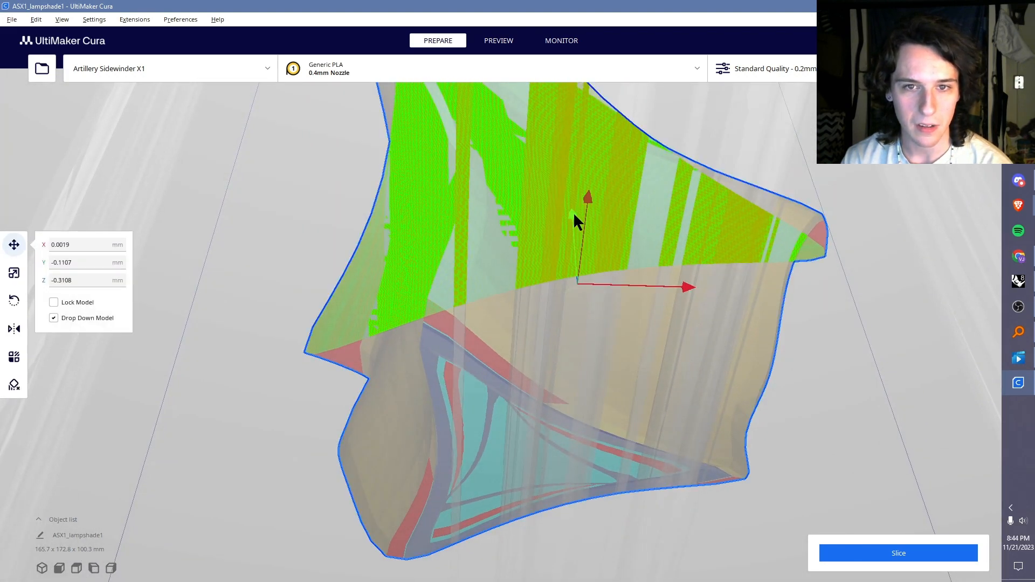
{"action": "left_click", "coordinate": [574, 212]}
{"action": "left_click", "coordinate": [853, 271]}
{"action": "right_click_drag", "start_coordinate": [749, 235], "coordinate": [498, 384]}
{"action": "right_click_drag", "start_coordinate": [473, 436], "coordinate": [647, 324]}
Step: Open the detailed print settings and set the setting visibility to All
{"action": "left_click", "coordinate": [771, 68]}
{"action": "scroll", "coordinate": [889, 286], "scroll_direction": "down", "scroll_amount": 10}
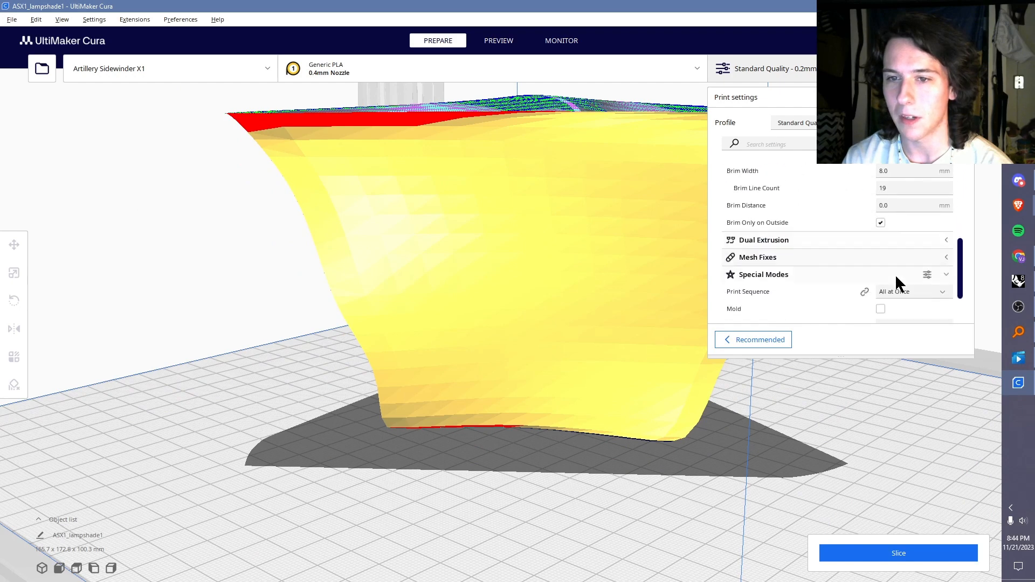
{"action": "left_click", "coordinate": [895, 274]}
{"action": "left_click", "coordinate": [771, 69]}
{"action": "left_click", "coordinate": [771, 68]}
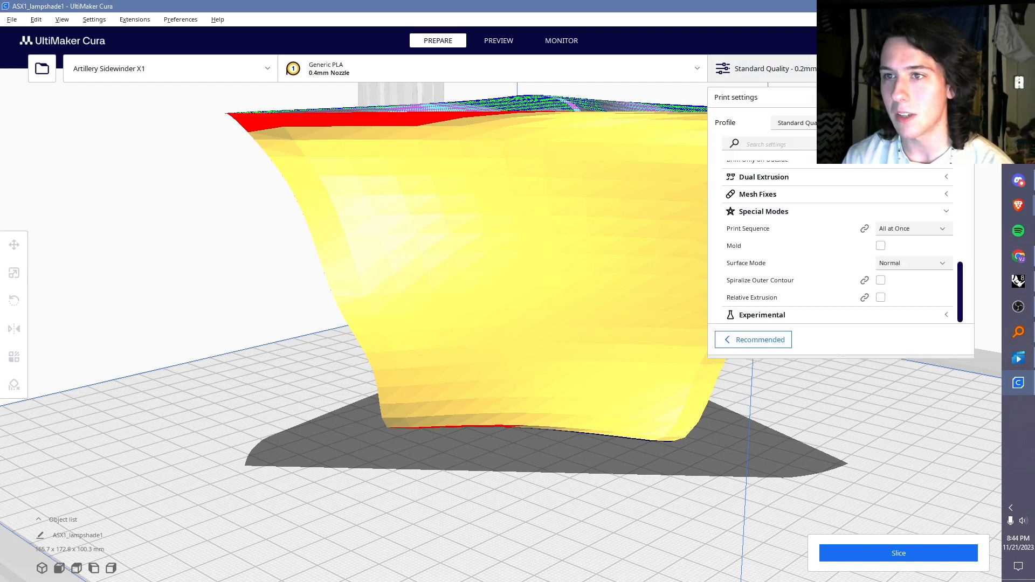
{"action": "scroll", "coordinate": [771, 108], "scroll_direction": "up", "scroll_amount": 5}
{"action": "scroll", "coordinate": [772, 261], "scroll_direction": "up", "scroll_amount": 3}
{"action": "scroll", "coordinate": [477, 415], "scroll_direction": "down", "scroll_amount": 5}
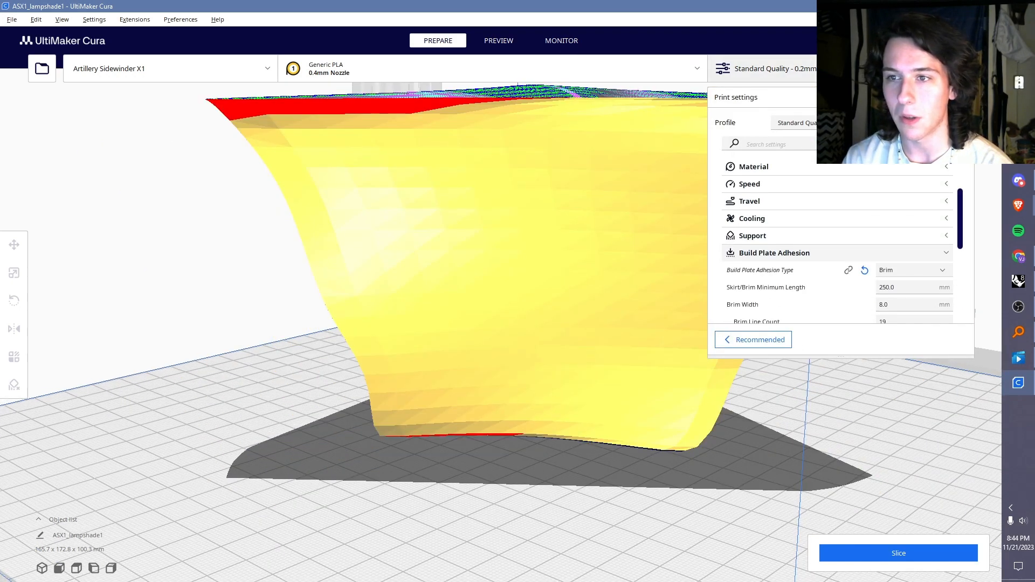
{"action": "scroll", "coordinate": [913, 193], "scroll_direction": "up", "scroll_amount": 3}
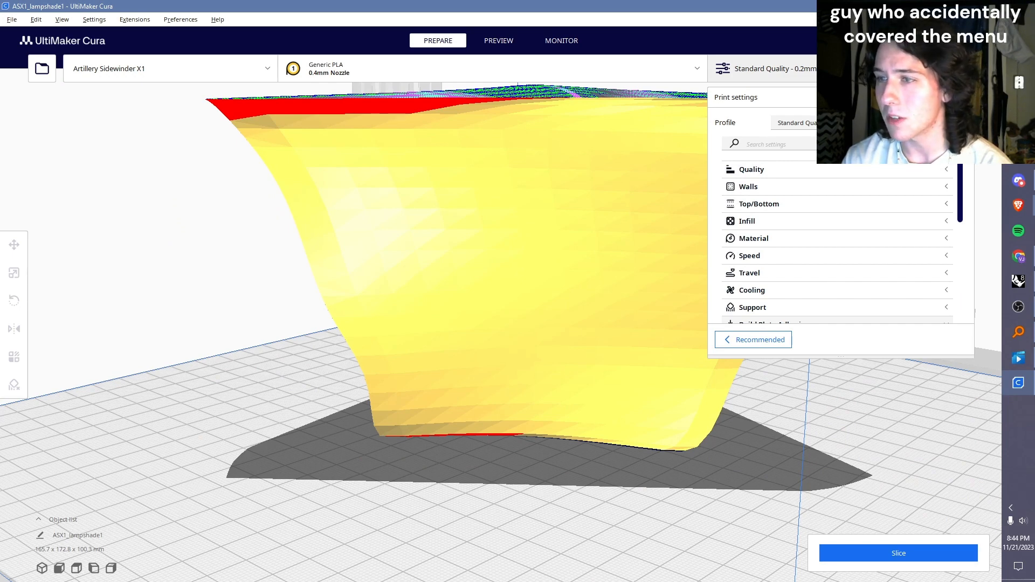
{"action": "left_click", "coordinate": [963, 144]}
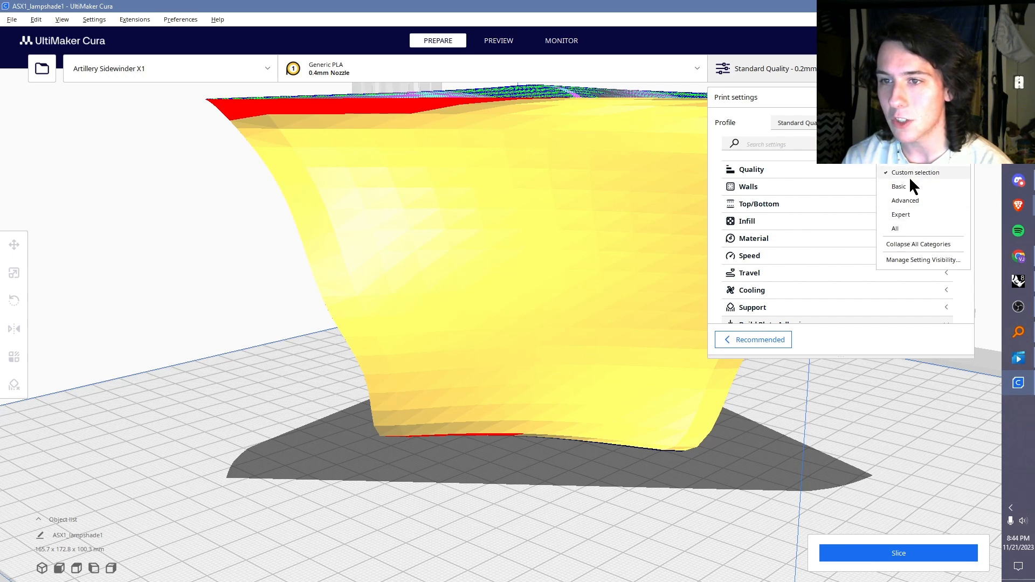
{"action": "left_click", "coordinate": [915, 229]}
Step: Enable Spiralize Outer Contour in the Special Modes print settings and slice the vase
{"action": "scroll", "coordinate": [924, 227], "scroll_direction": "down", "scroll_amount": 8}
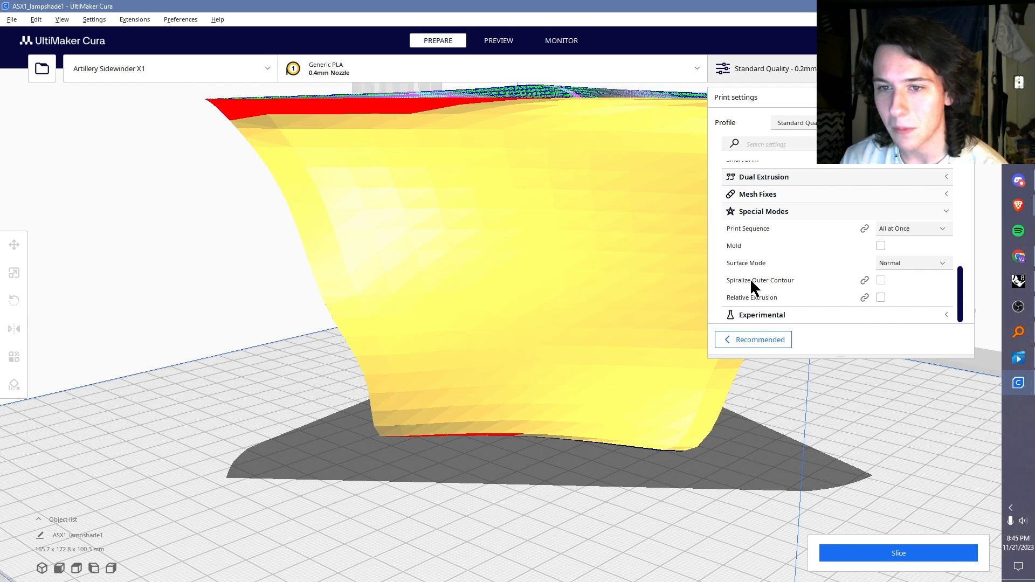
{"action": "mouse_move", "coordinate": [738, 280]}
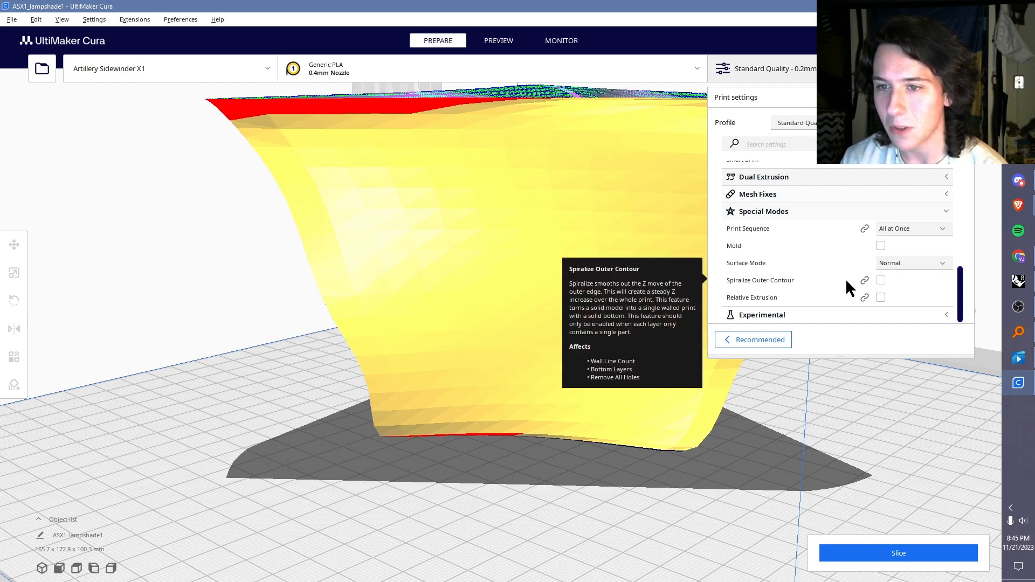
{"action": "left_click", "coordinate": [881, 281]}
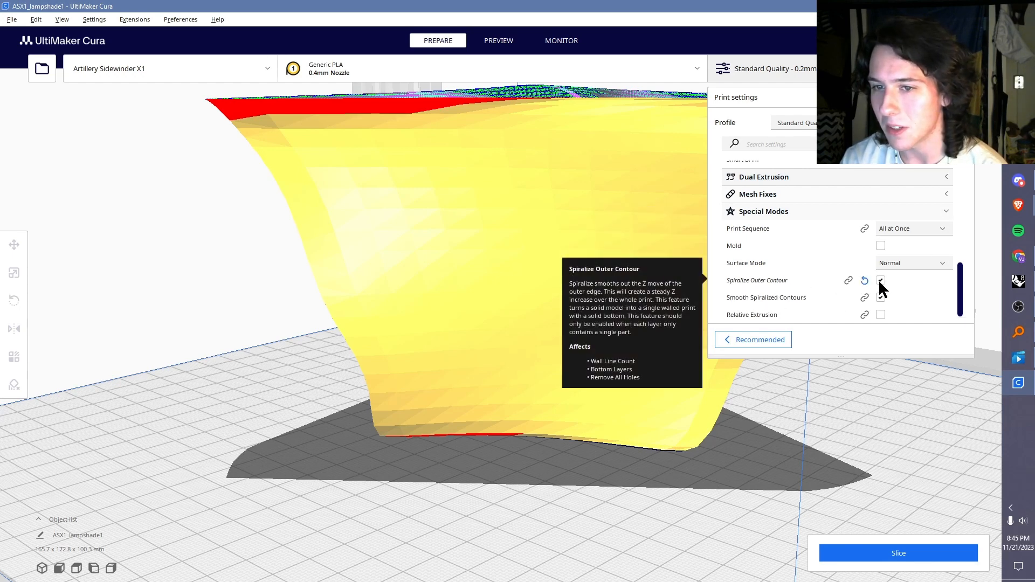
{"action": "scroll", "coordinate": [823, 257], "scroll_direction": "down", "scroll_amount": 1}
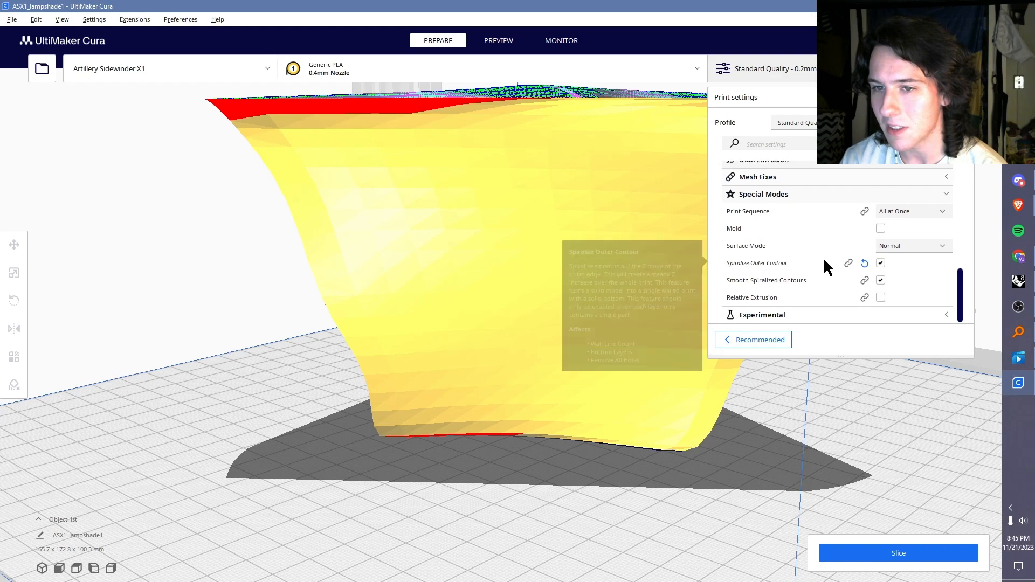
{"action": "left_click", "coordinate": [889, 556]}
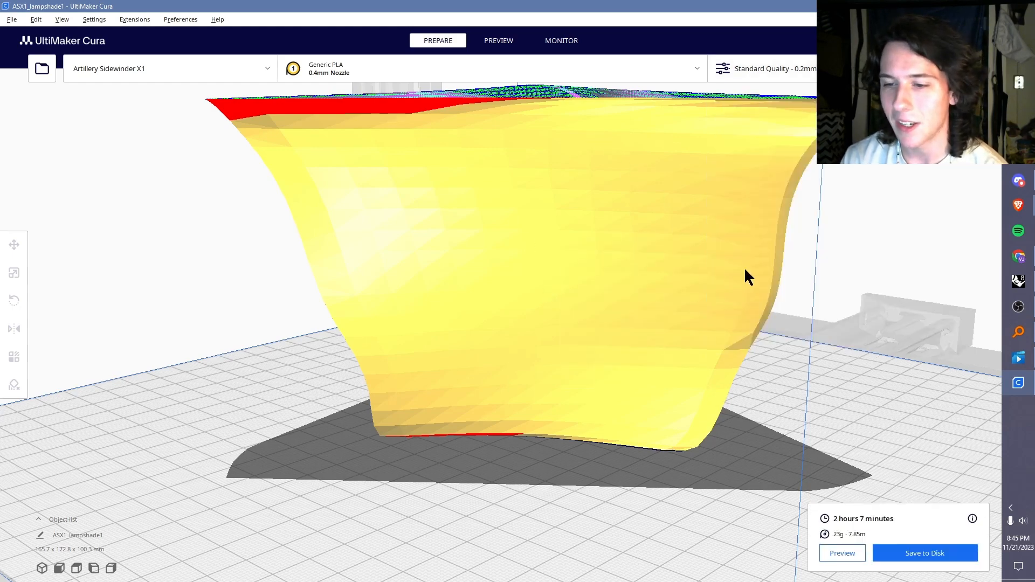
Step: Preview the sliced vase in layer view and examine its single wall, solid base, brim and overhanging corners
{"action": "right_click_drag", "start_coordinate": [548, 278], "coordinate": [626, 356]}
{"action": "scroll", "coordinate": [626, 353], "scroll_direction": "down", "scroll_amount": 3}
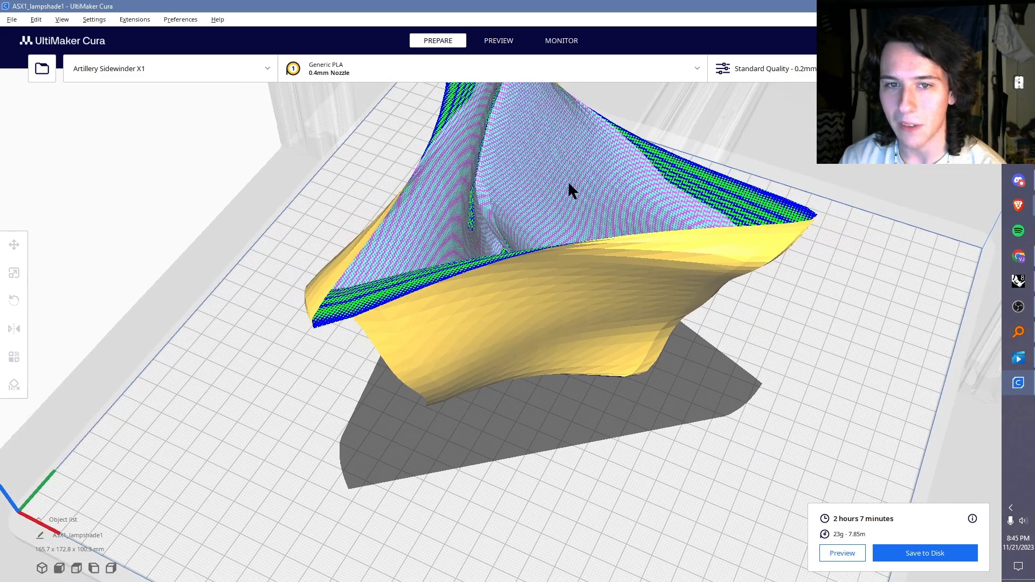
{"action": "left_click", "coordinate": [844, 552]}
{"action": "right_click_drag", "start_coordinate": [602, 371], "coordinate": [711, 323]}
{"action": "scroll", "coordinate": [658, 448], "scroll_direction": "down", "scroll_amount": 2}
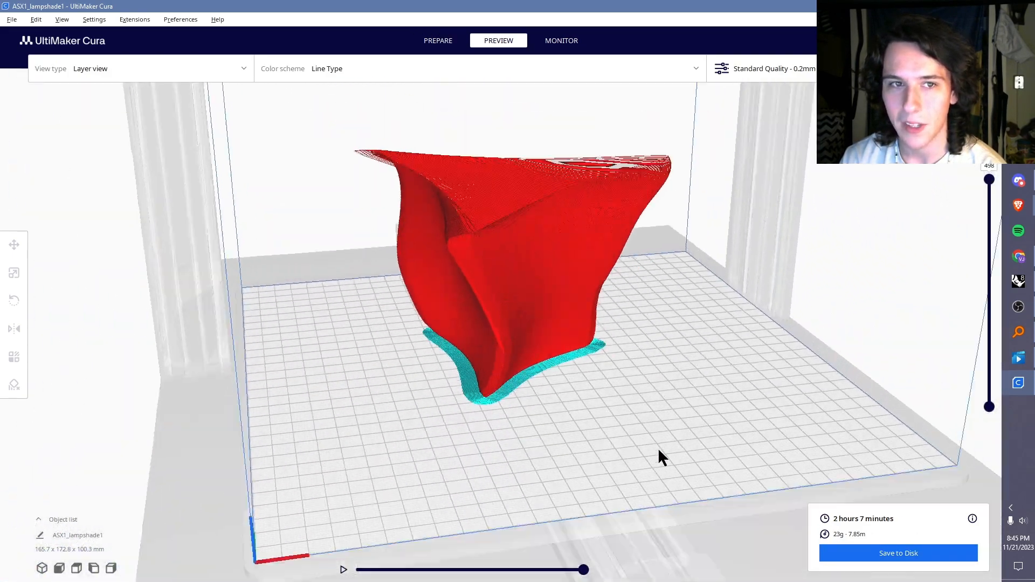
{"action": "scroll", "coordinate": [389, 153], "scroll_direction": "up", "scroll_amount": 3}
{"action": "right_click_drag", "start_coordinate": [388, 153], "coordinate": [539, 285]}
{"action": "right_click_drag", "start_coordinate": [578, 376], "coordinate": [641, 386]}
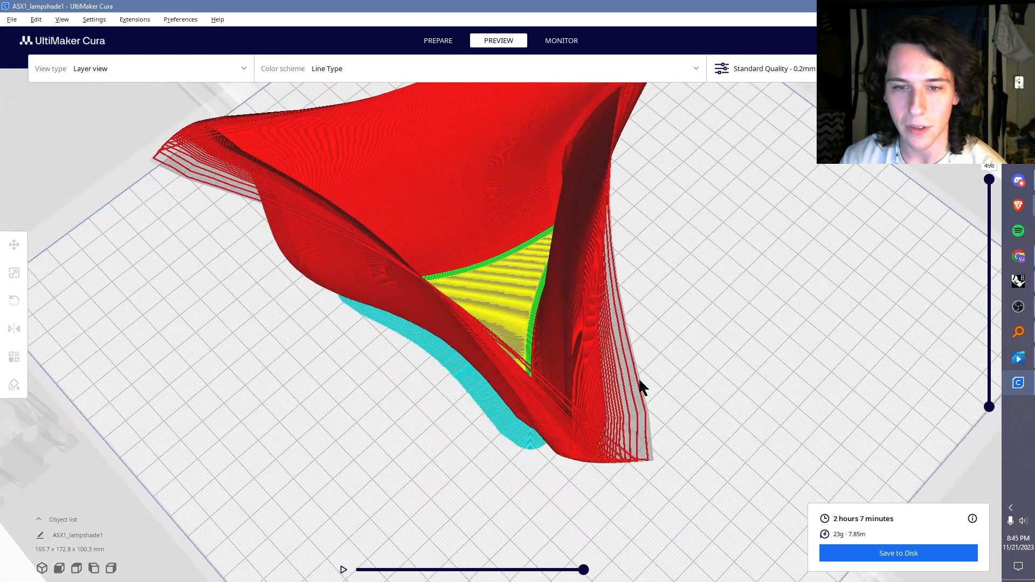
{"action": "scroll", "coordinate": [635, 435], "scroll_direction": "up", "scroll_amount": 2}
{"action": "scroll", "coordinate": [715, 458], "scroll_direction": "down", "scroll_amount": 2}
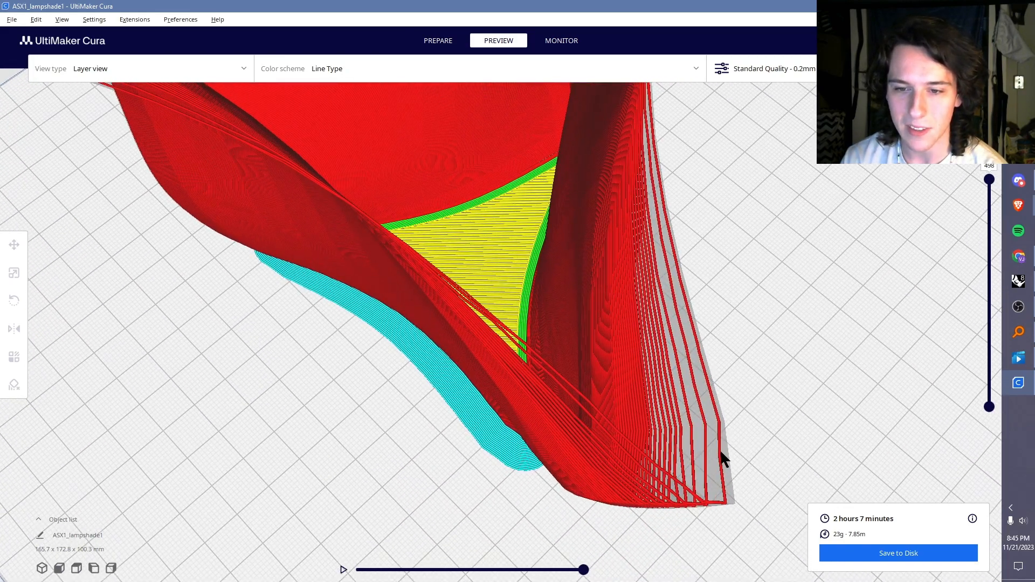
{"action": "right_click_drag", "start_coordinate": [710, 420], "coordinate": [464, 340]}
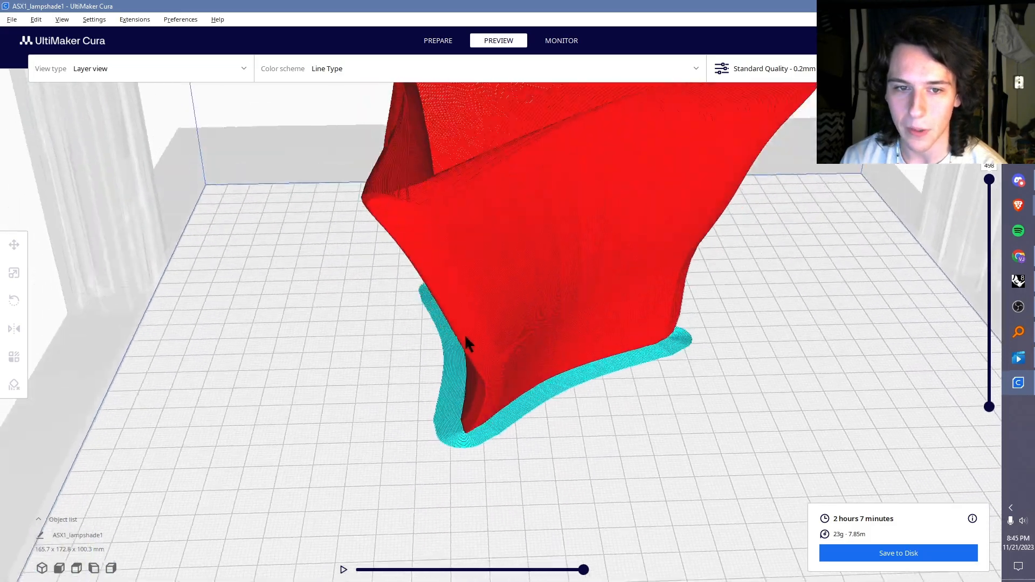
{"action": "scroll", "coordinate": [546, 448], "scroll_direction": "down", "scroll_amount": 2}
{"action": "right_click_drag", "start_coordinate": [658, 261], "coordinate": [499, 253]}
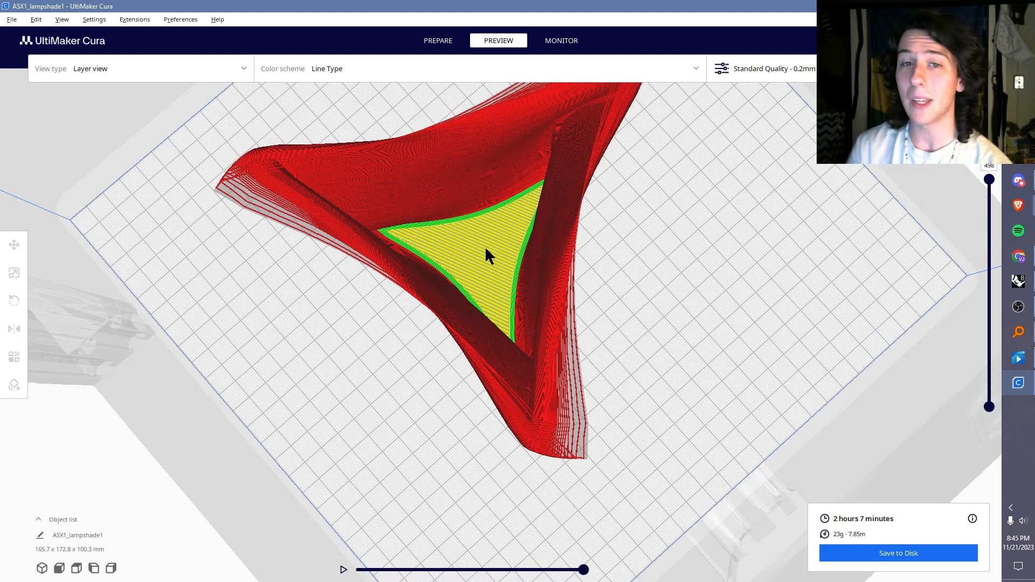
{"action": "right_click_drag", "start_coordinate": [543, 240], "coordinate": [410, 143]}
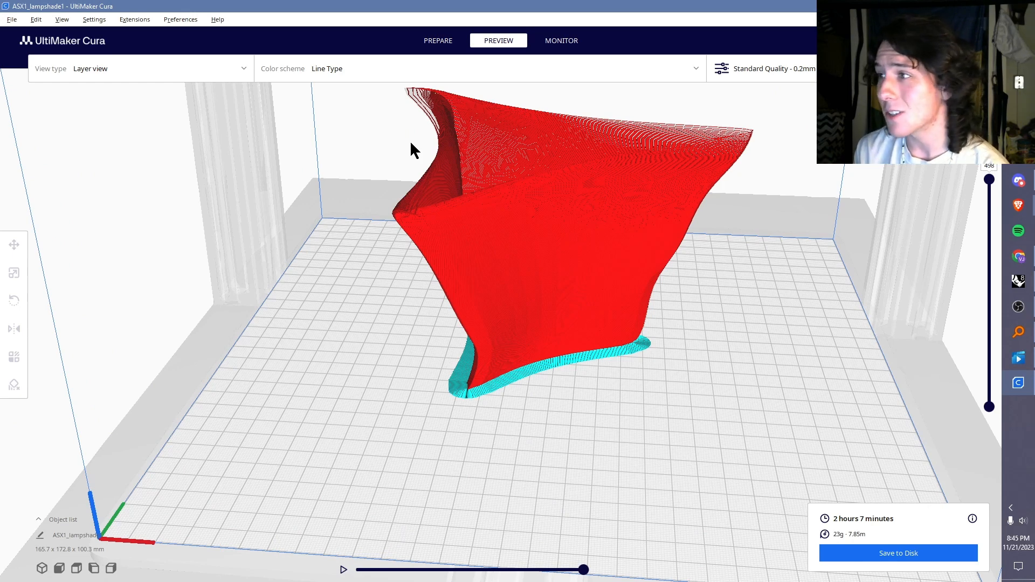
Step: Return to the Prepare stage and examine the faceted outer wall of the vase up close
{"action": "left_click", "coordinate": [456, 42]}
{"action": "right_click_drag", "start_coordinate": [578, 232], "coordinate": [419, 250]}
{"action": "scroll", "coordinate": [504, 277], "scroll_direction": "up", "scroll_amount": 4}
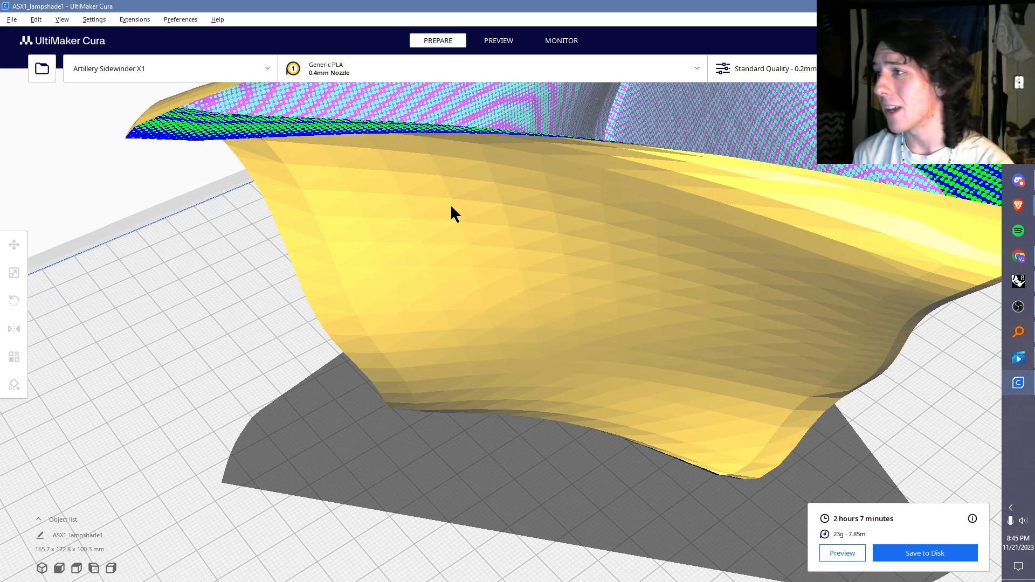
Step: Switch back to Rhino 8 and delete the baked vase surface
{"action": "left_click", "coordinate": [1019, 281]}
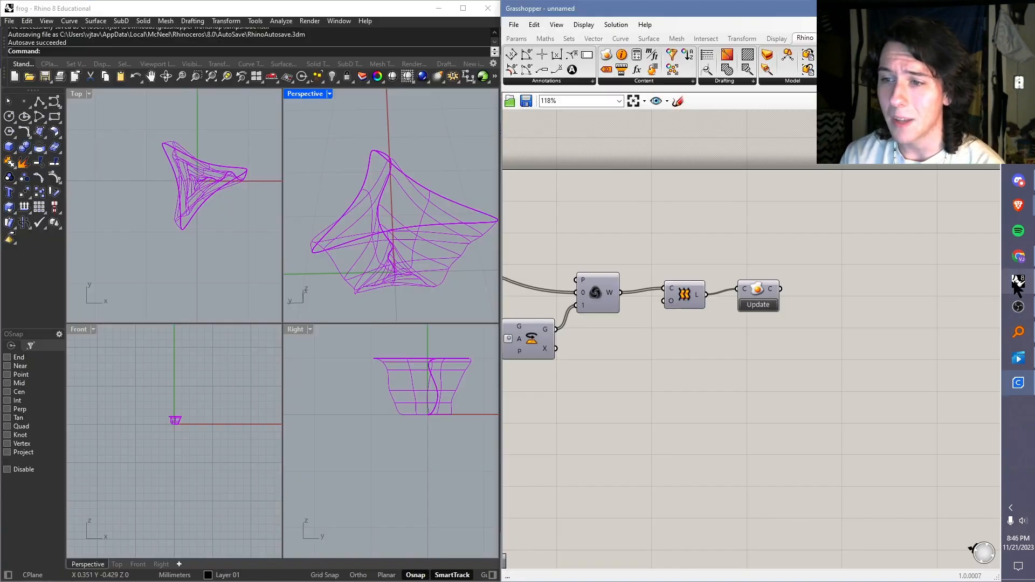
{"action": "left_click", "coordinate": [417, 226]}
{"action": "key", "text": "Delete"}
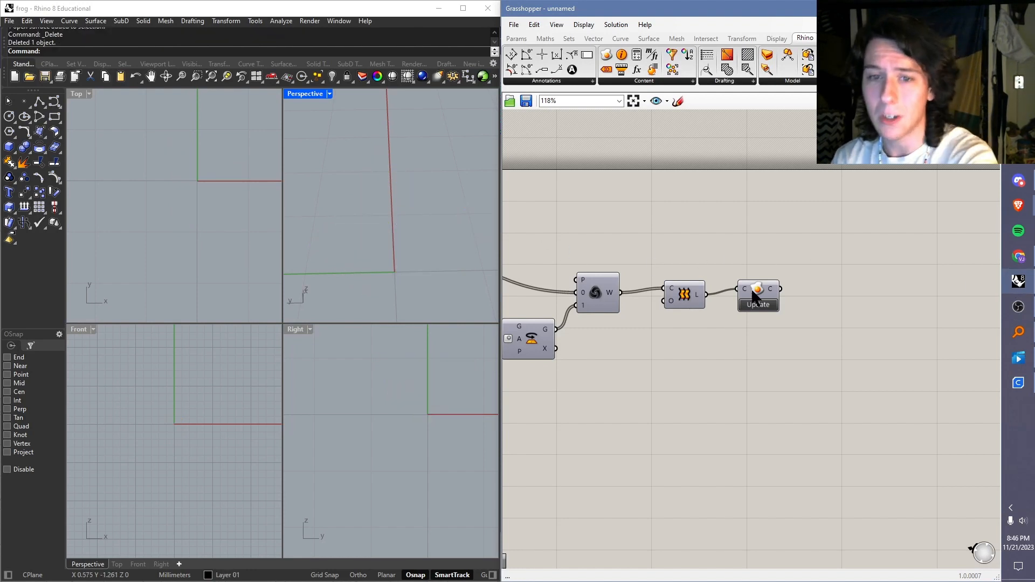
Step: Turn the loft component's preview back on and move the baking component further along to leave space after the loft
{"action": "left_click", "coordinate": [680, 291]}
{"action": "right_click", "coordinate": [680, 289]}
{"action": "left_click", "coordinate": [697, 311]}
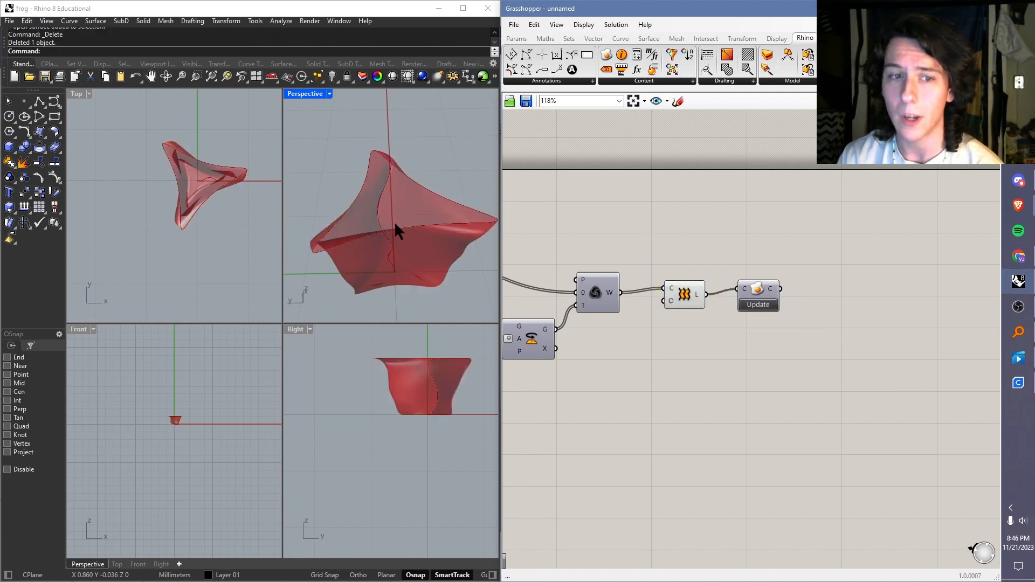
{"action": "scroll", "coordinate": [405, 235], "scroll_direction": "up", "scroll_amount": 4}
{"action": "right_click_drag", "start_coordinate": [410, 242], "coordinate": [485, 162]}
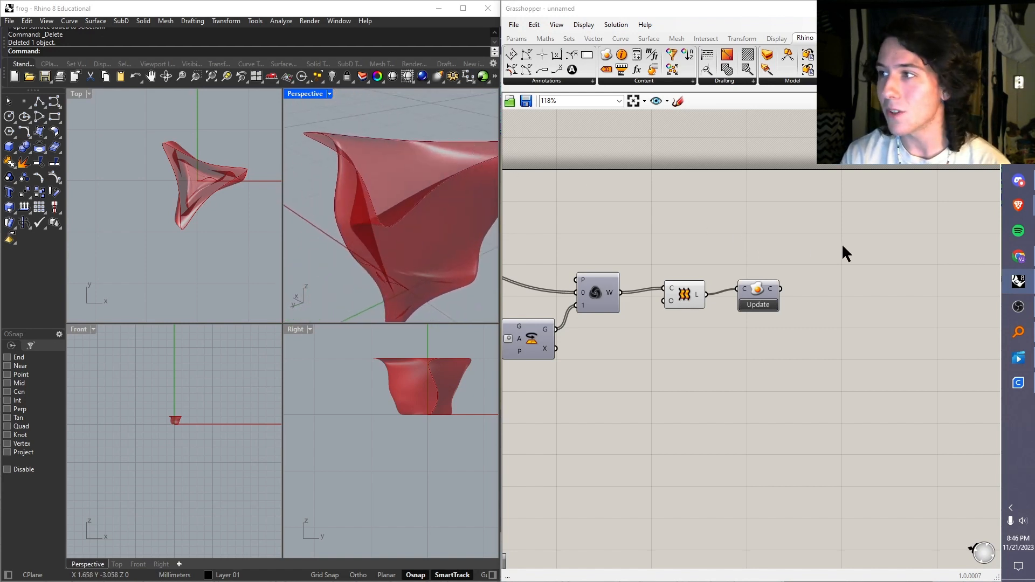
{"action": "left_click_drag", "start_coordinate": [760, 293], "coordinate": [831, 294]}
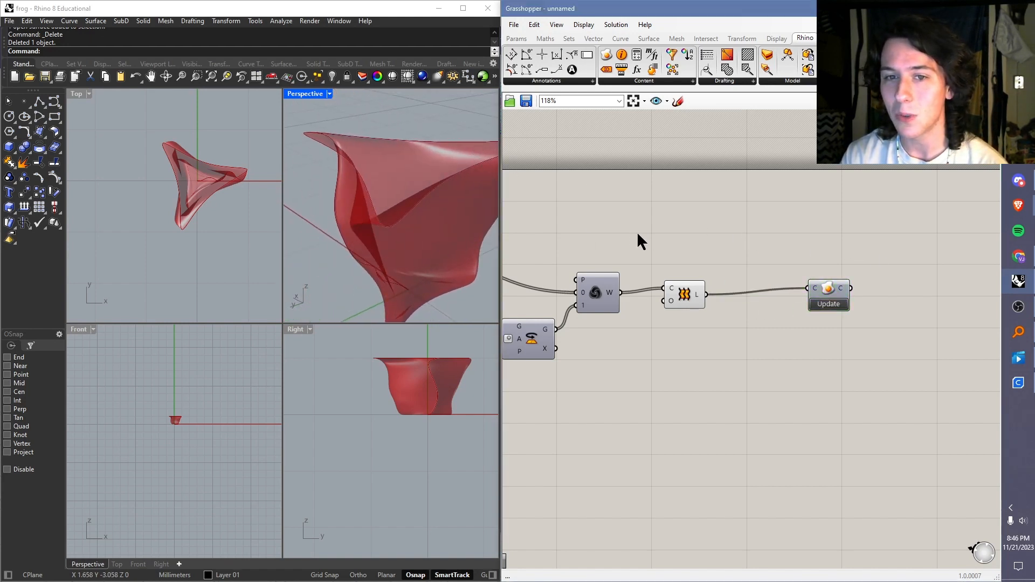
{"action": "right_click_drag", "start_coordinate": [382, 182], "coordinate": [438, 200]}
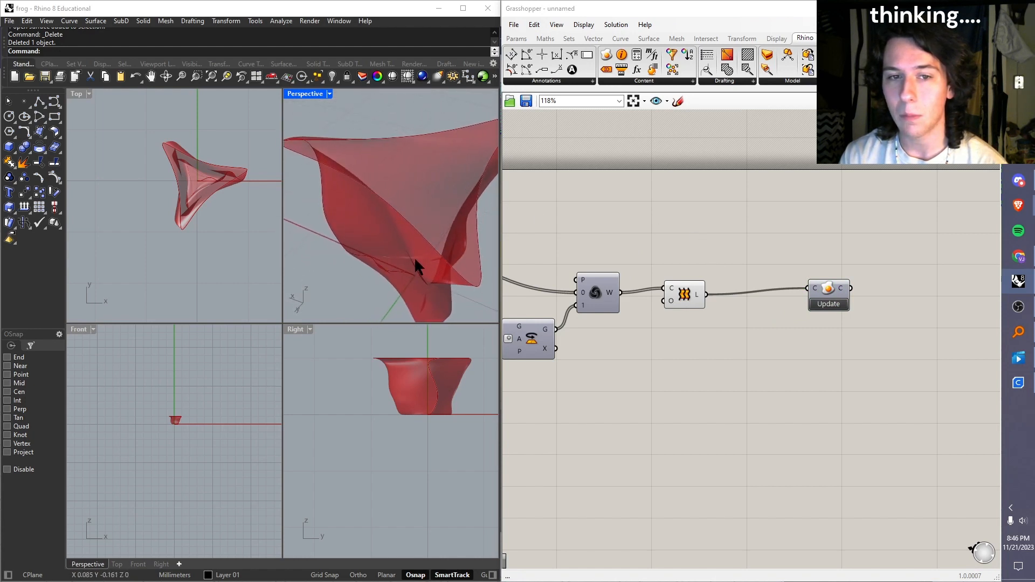
{"action": "right_click_drag", "start_coordinate": [415, 268], "coordinate": [426, 275]}
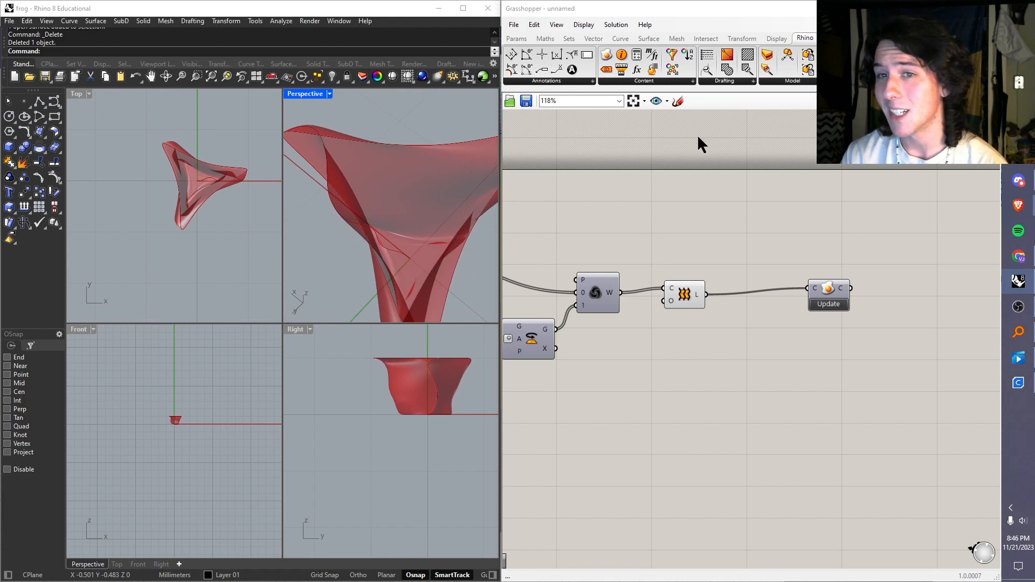
Step: Add a Cylinder component to the canvas and place it beyond the baking component
{"action": "left_click", "coordinate": [517, 39]}
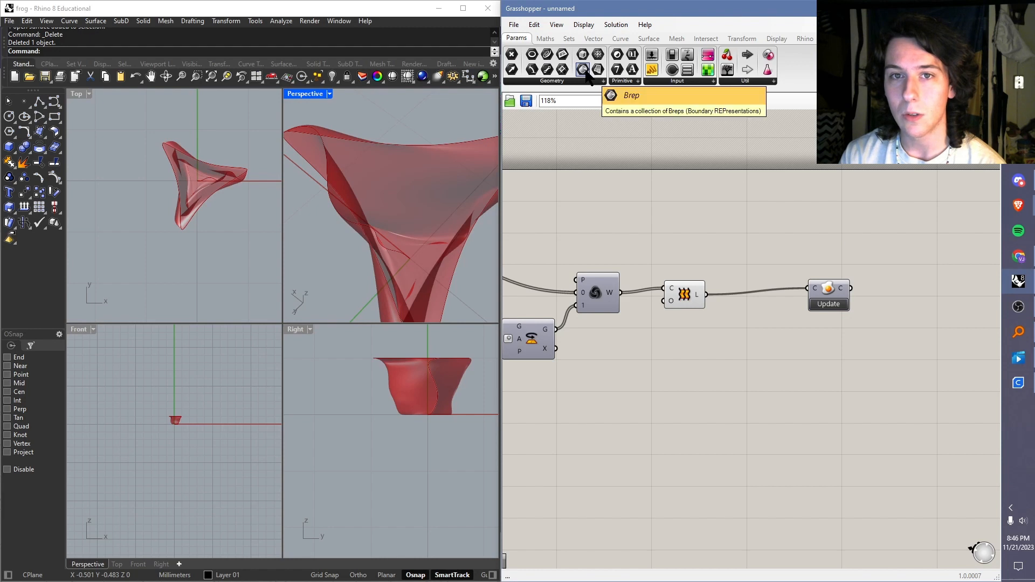
{"action": "double_click", "coordinate": [740, 272]}
{"action": "type", "text": "cylin"}
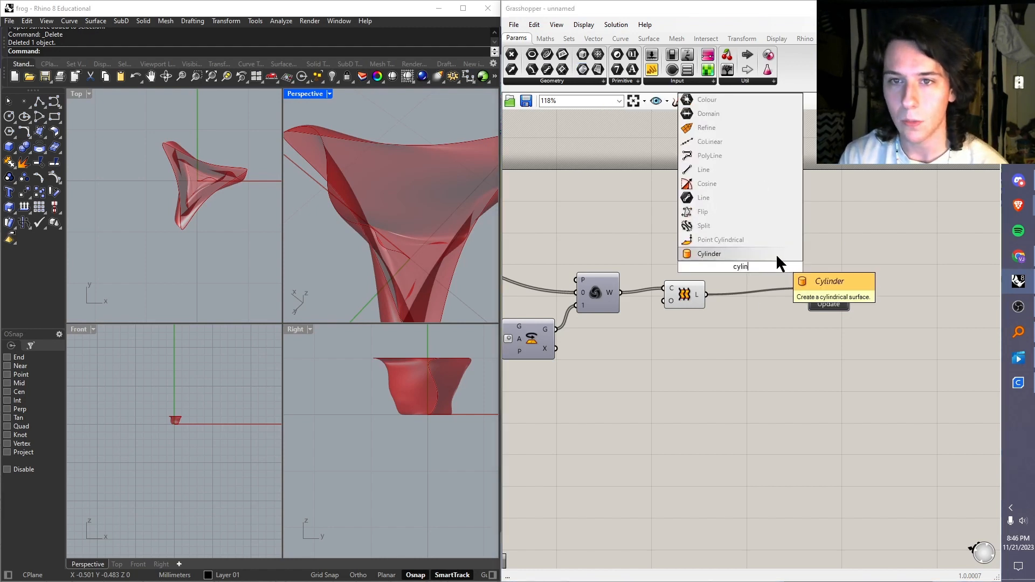
{"action": "left_click", "coordinate": [777, 255]}
{"action": "left_click_drag", "start_coordinate": [740, 256], "coordinate": [768, 254]}
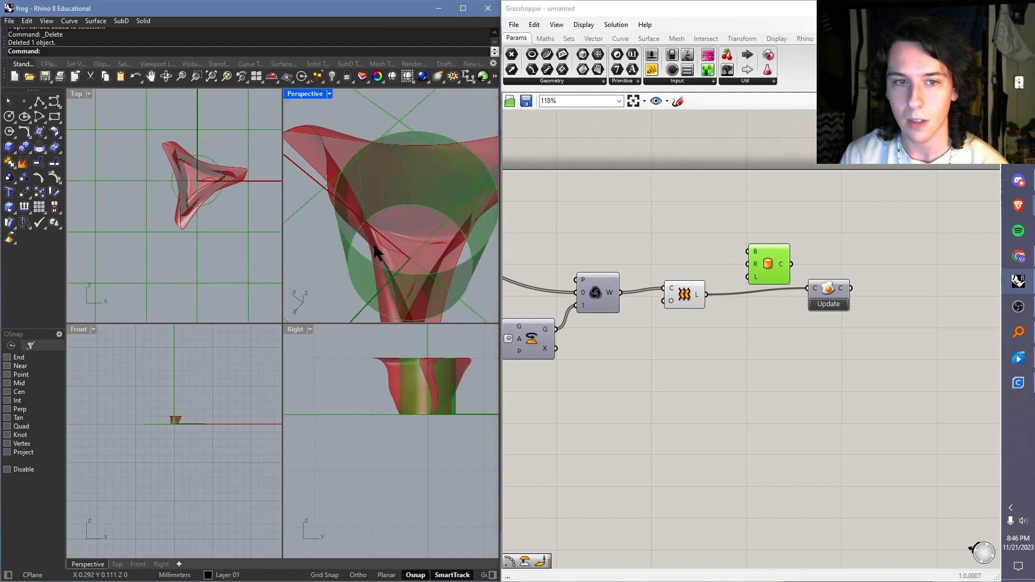
{"action": "right_click_drag", "start_coordinate": [376, 246], "coordinate": [420, 287]}
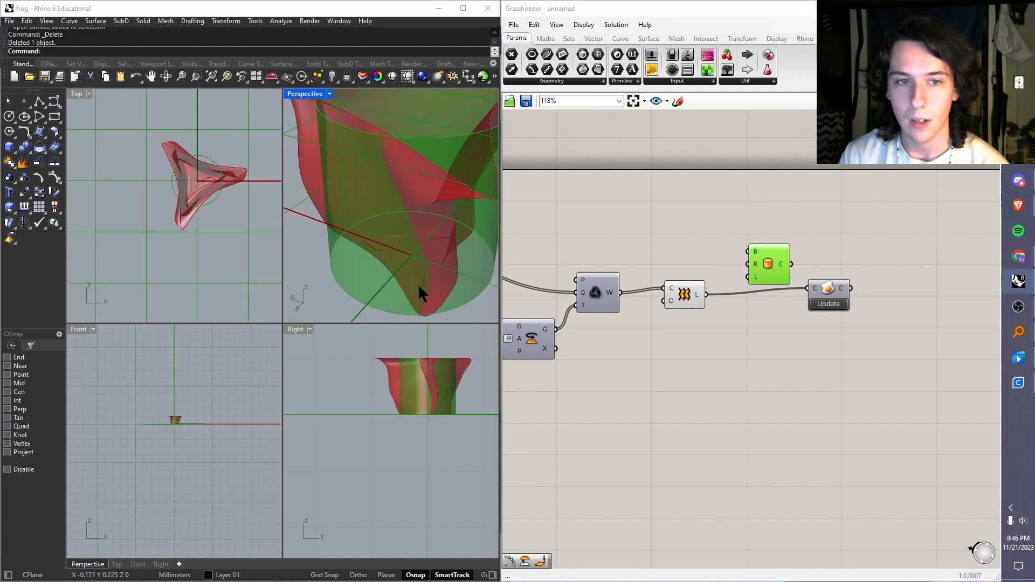
{"action": "right_click", "coordinate": [756, 264]}
{"action": "mouse_move", "coordinate": [807, 370]}
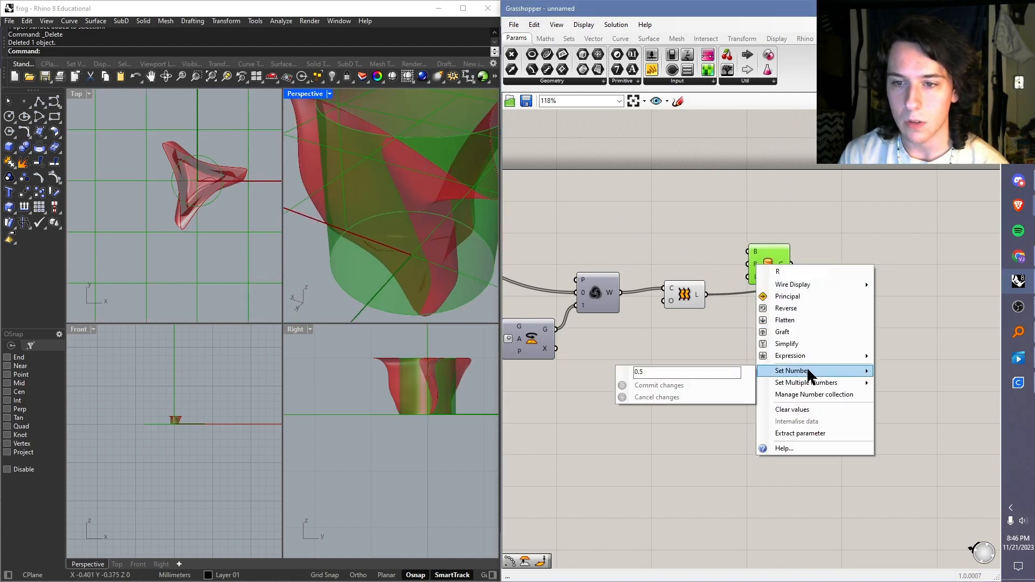
{"action": "left_click", "coordinate": [705, 356]}
{"action": "left_click_drag", "start_coordinate": [782, 265], "coordinate": [900, 238]}
Step: Add a Scale component with the loft result as its geometry input, and hide the preview of the original loft
{"action": "double_click", "coordinate": [751, 257]}
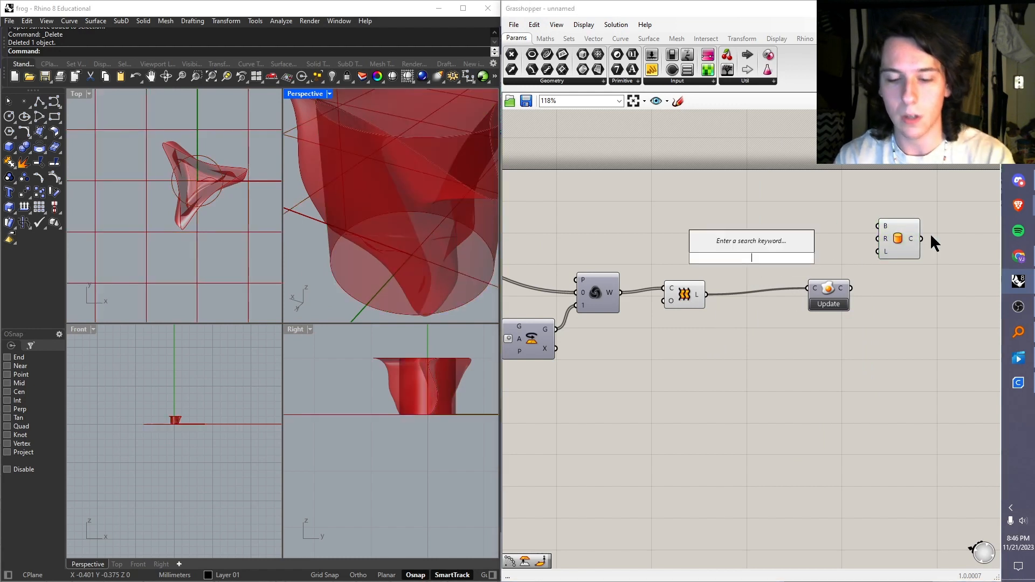
{"action": "type", "text": "scale"}
{"action": "key", "text": "Return"}
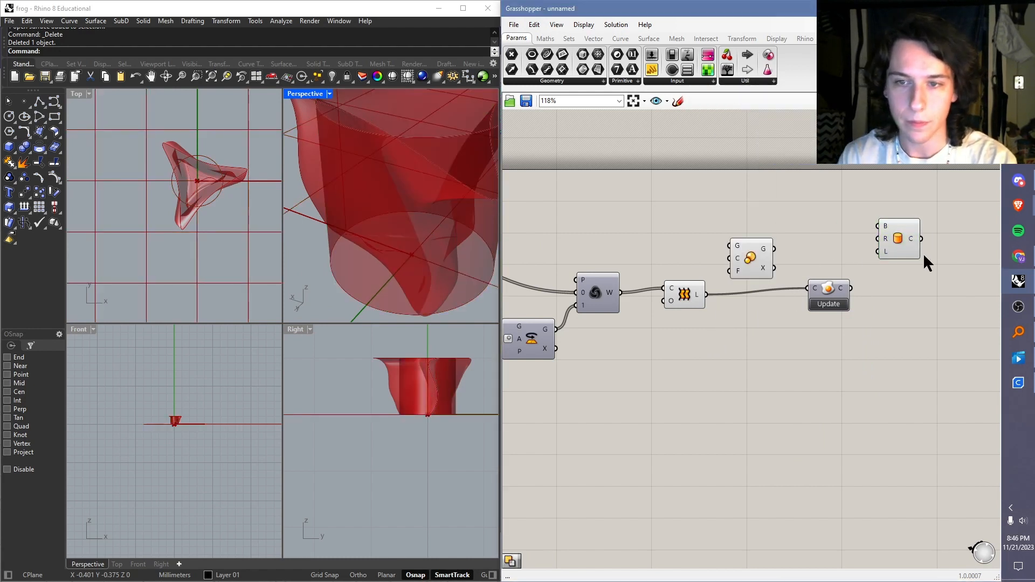
{"action": "left_click_drag", "start_coordinate": [735, 268], "coordinate": [757, 272]}
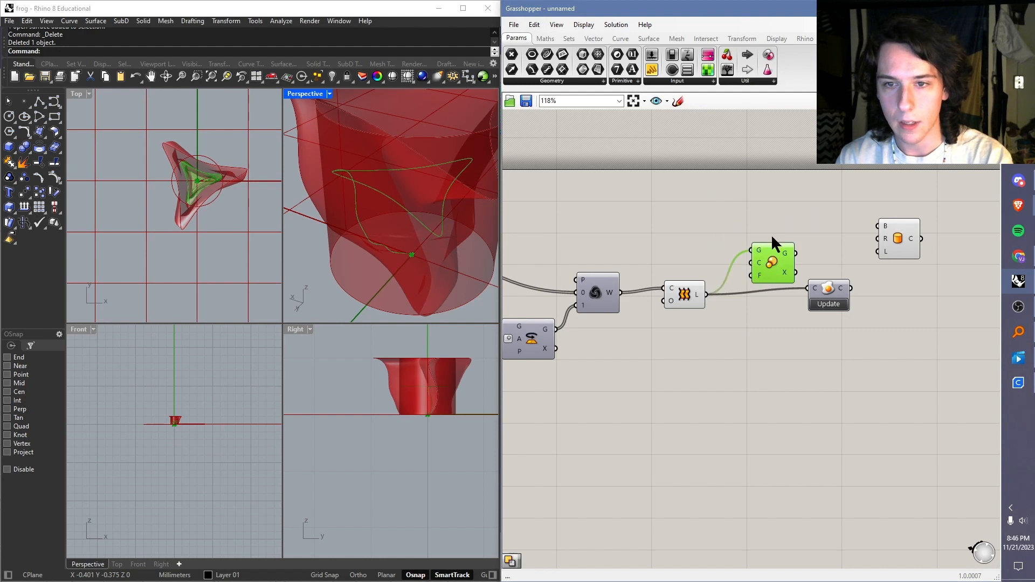
{"action": "left_click", "coordinate": [774, 238]}
{"action": "left_click", "coordinate": [689, 289]}
{"action": "right_click", "coordinate": [687, 288]}
{"action": "left_click", "coordinate": [715, 312]}
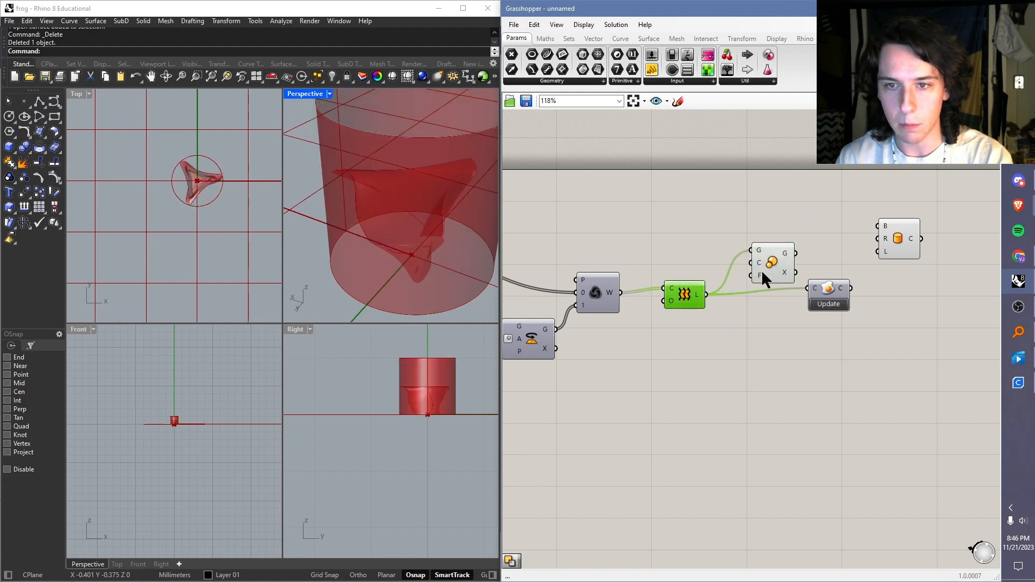
Step: Set the Scale component's factor to 2
{"action": "right_click", "coordinate": [758, 277]}
{"action": "left_click", "coordinate": [742, 278]}
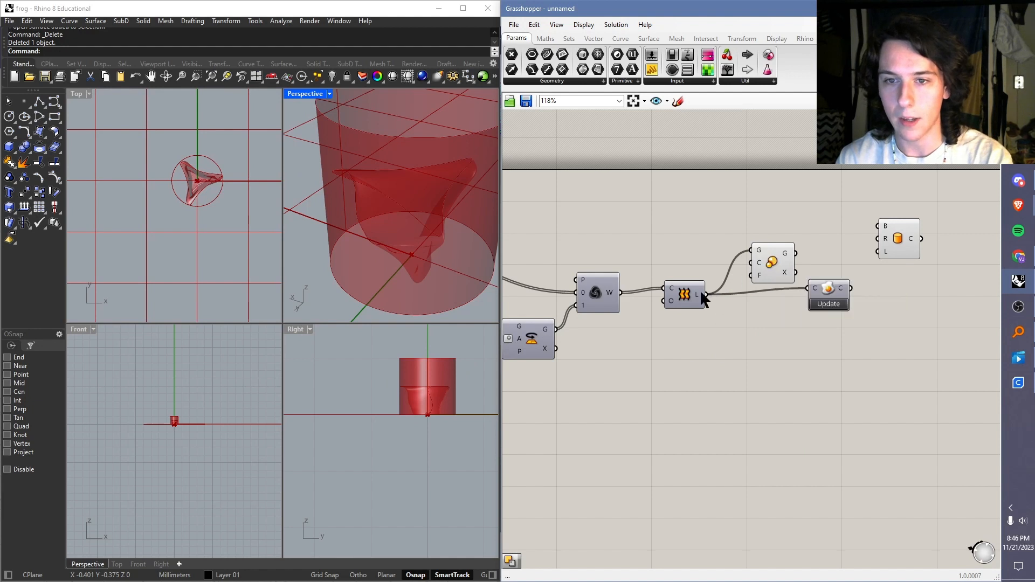
{"action": "right_click", "coordinate": [758, 277]}
{"action": "mouse_move", "coordinate": [755, 383]}
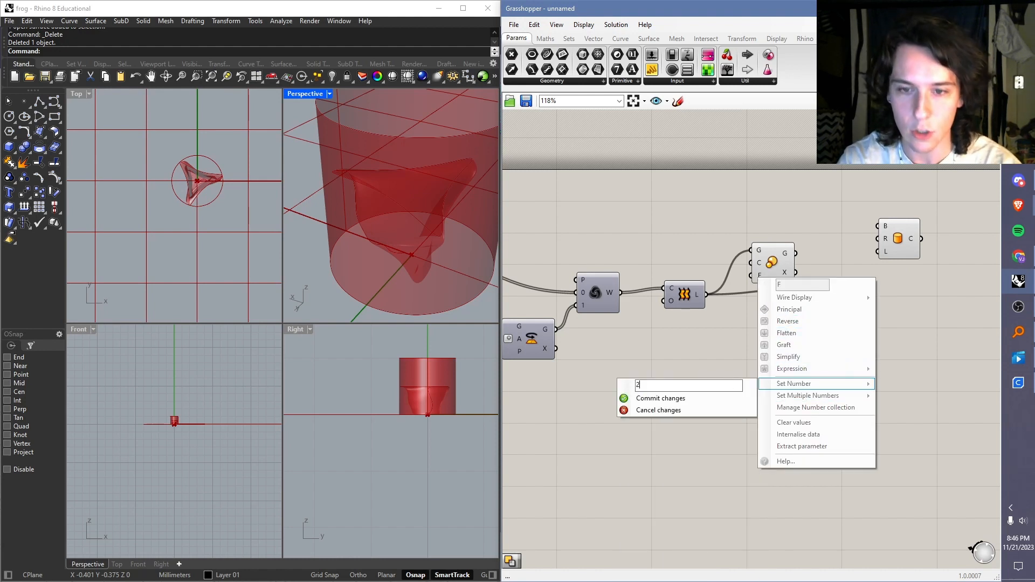
{"action": "key", "text": "Return"}
{"action": "scroll", "coordinate": [439, 289], "scroll_direction": "down", "scroll_amount": 5}
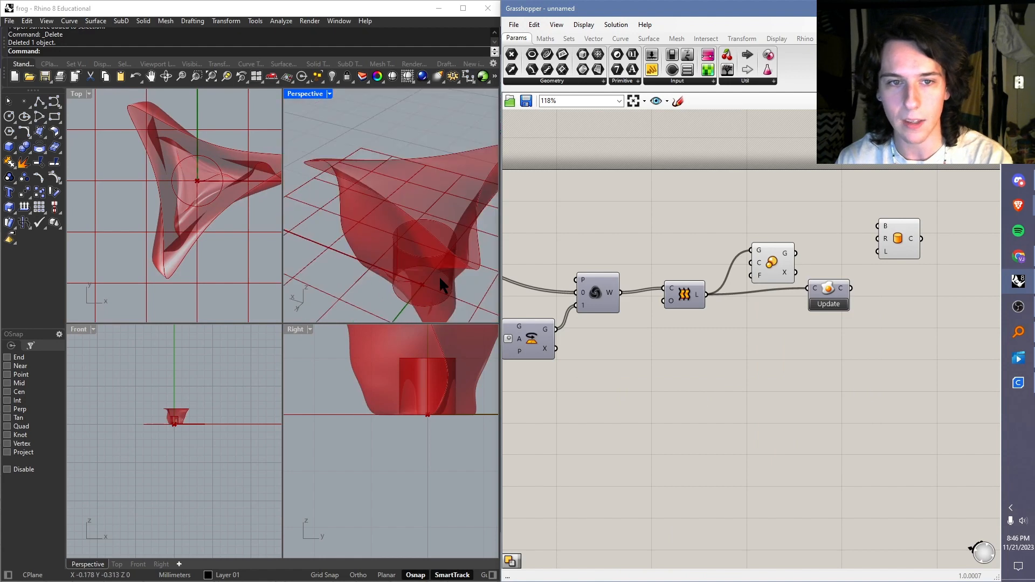
{"action": "right_click", "coordinate": [885, 239]}
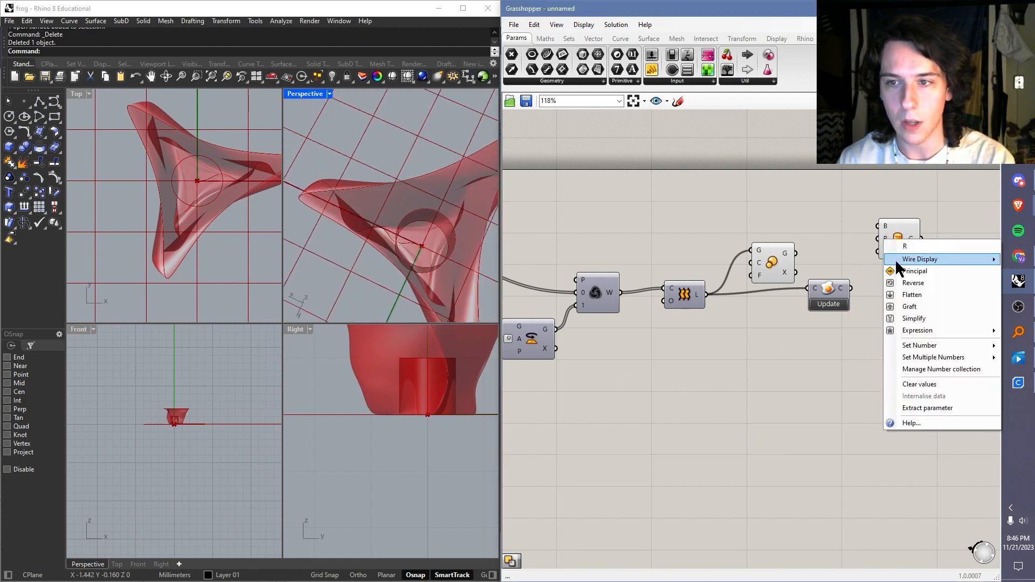
{"action": "left_click", "coordinate": [725, 240]}
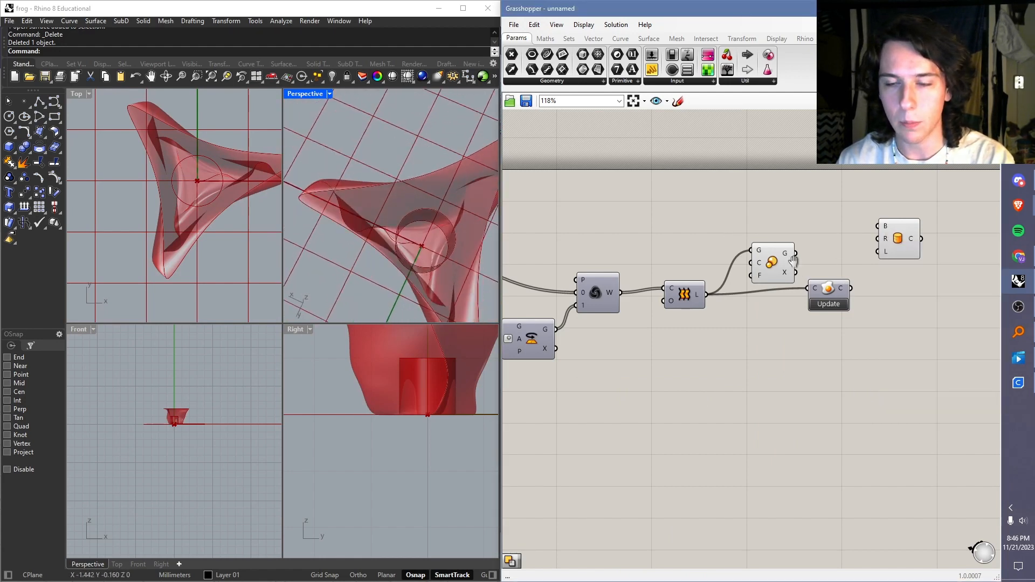
{"action": "scroll", "coordinate": [736, 302], "scroll_direction": "up", "scroll_amount": 3}
{"action": "right_click_drag", "start_coordinate": [651, 353], "coordinate": [636, 384]}
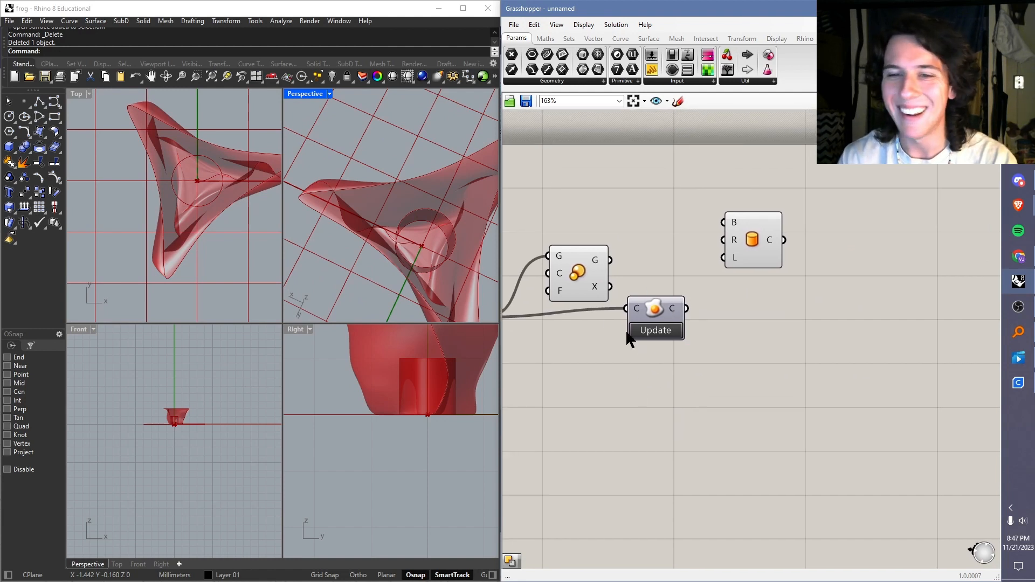
{"action": "right_click_drag", "start_coordinate": [636, 307], "coordinate": [649, 310]}
{"action": "right_click_drag", "start_coordinate": [440, 278], "coordinate": [438, 209]}
{"action": "scroll", "coordinate": [438, 208], "scroll_direction": "down", "scroll_amount": 5}
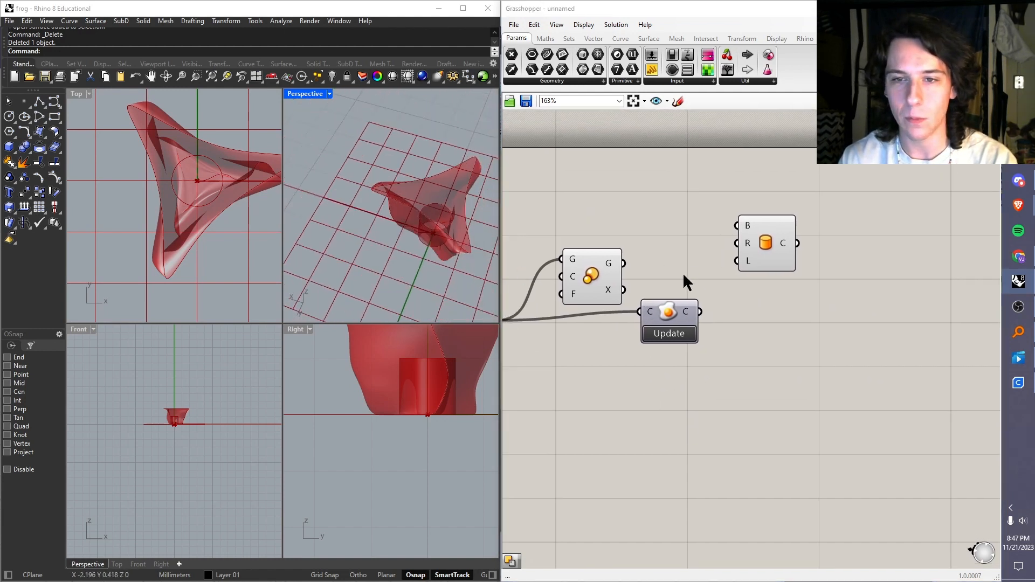
{"action": "scroll", "coordinate": [683, 275], "scroll_direction": "down", "scroll_amount": 2}
{"action": "right_click_drag", "start_coordinate": [683, 275], "coordinate": [728, 251]}
{"action": "scroll", "coordinate": [583, 252], "scroll_direction": "down", "scroll_amount": 1}
{"action": "right_click_drag", "start_coordinate": [583, 253], "coordinate": [728, 273]}
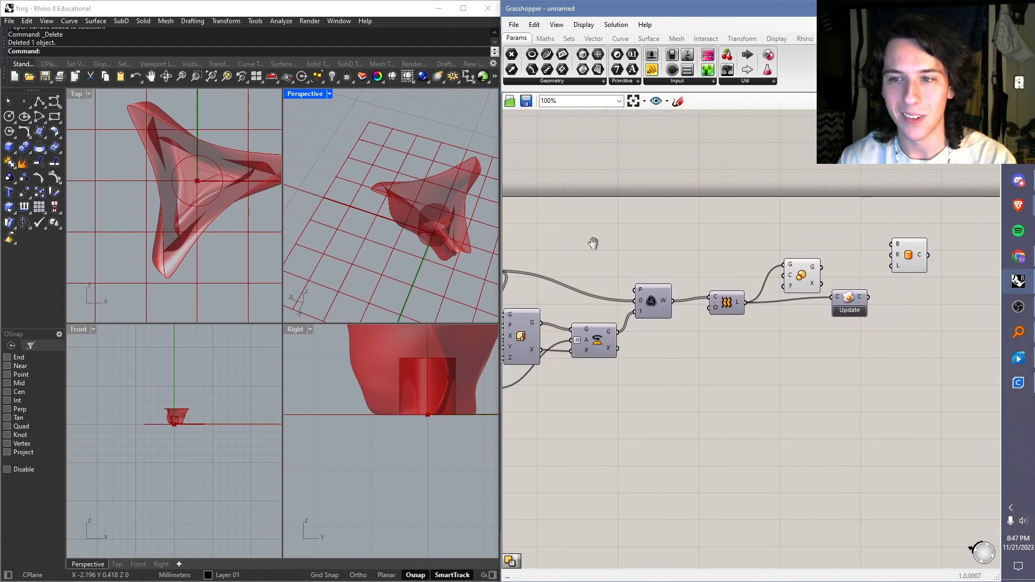
{"action": "left_click", "coordinate": [802, 276]}
{"action": "left_click", "coordinate": [797, 248]}
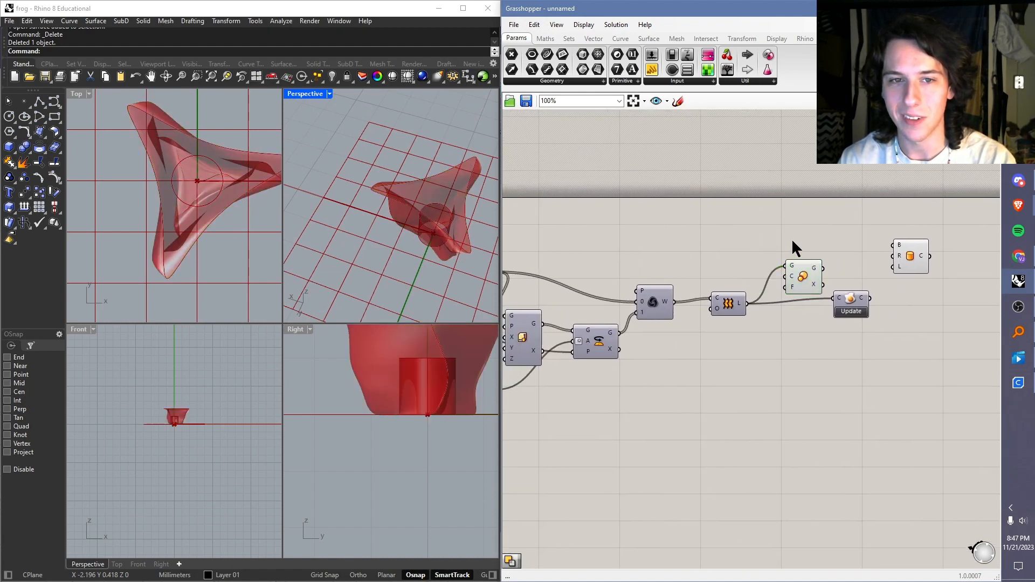
Step: Connect the plane component near the start of the definition to the Cylinder's base input
{"action": "left_click", "coordinate": [910, 265]}
{"action": "scroll", "coordinate": [636, 249], "scroll_direction": "down", "scroll_amount": 3}
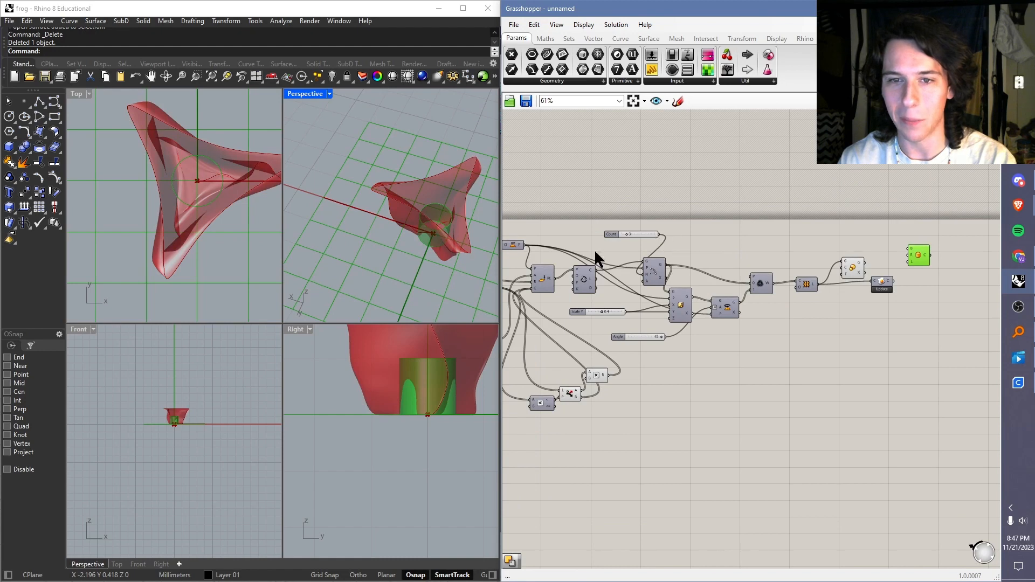
{"action": "left_click_drag", "start_coordinate": [525, 247], "coordinate": [911, 258]}
{"action": "scroll", "coordinate": [912, 256], "scroll_direction": "up", "scroll_amount": 5}
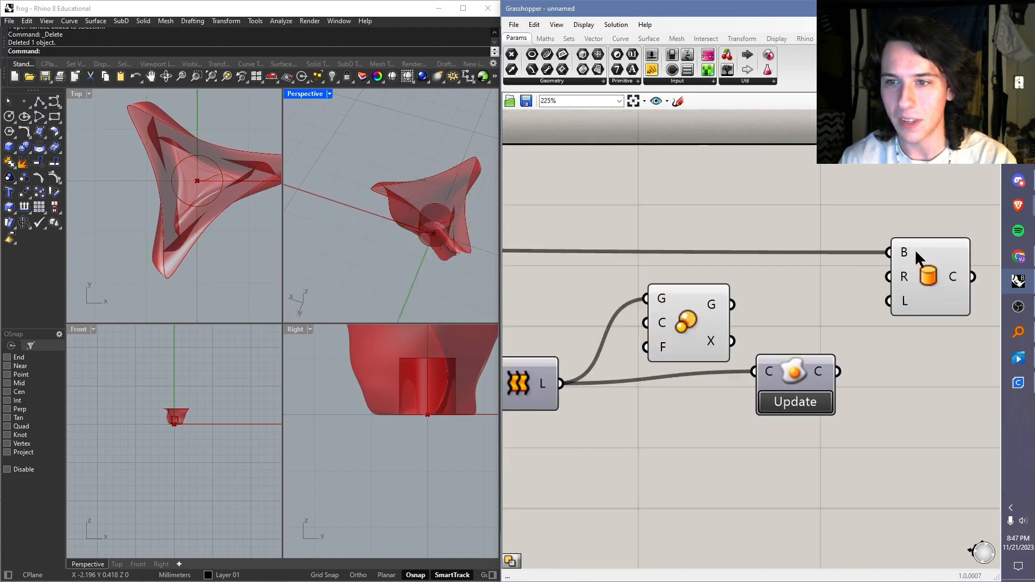
Step: Set the Cylinder component's radius to .625
{"action": "scroll", "coordinate": [900, 253], "scroll_direction": "down", "scroll_amount": 1}
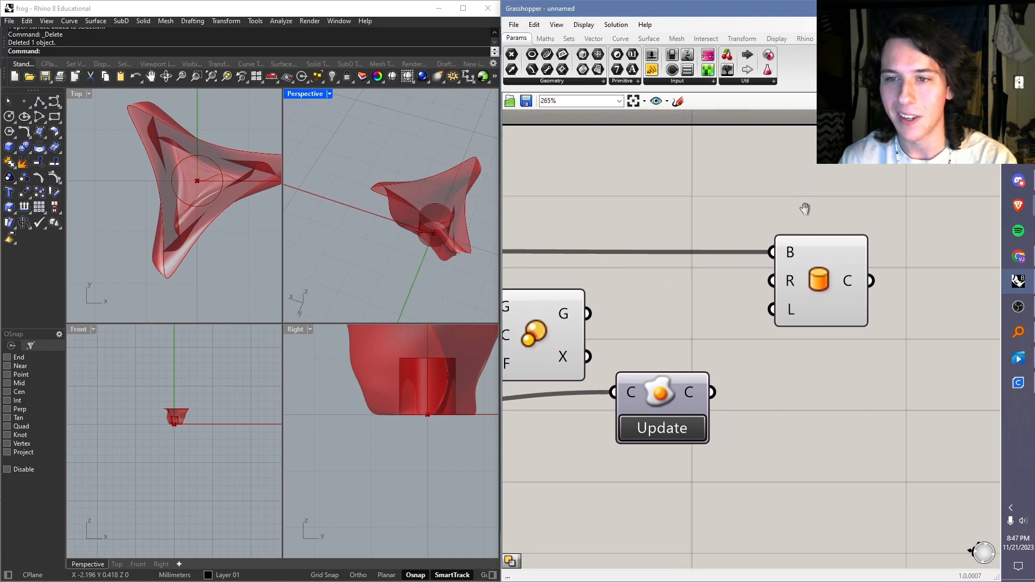
{"action": "scroll", "coordinate": [772, 259], "scroll_direction": "down", "scroll_amount": 1}
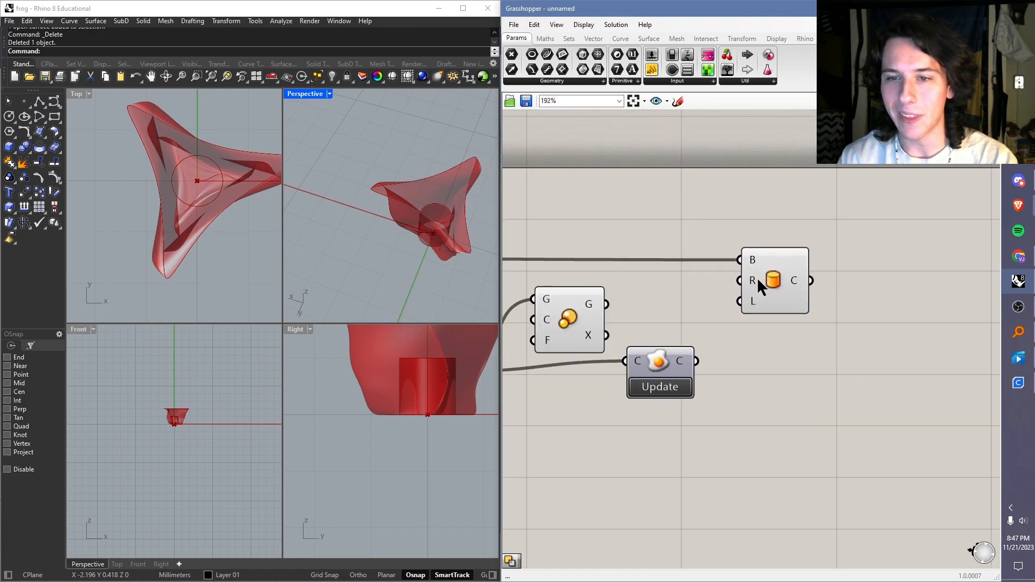
{"action": "right_click", "coordinate": [760, 284]}
{"action": "mouse_move", "coordinate": [809, 384]}
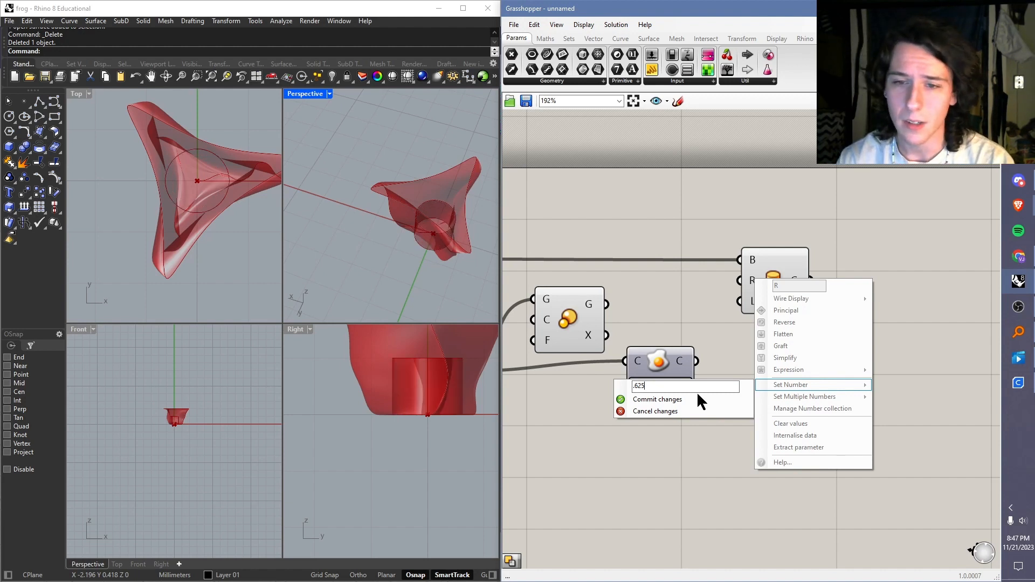
{"action": "left_click", "coordinate": [675, 400]}
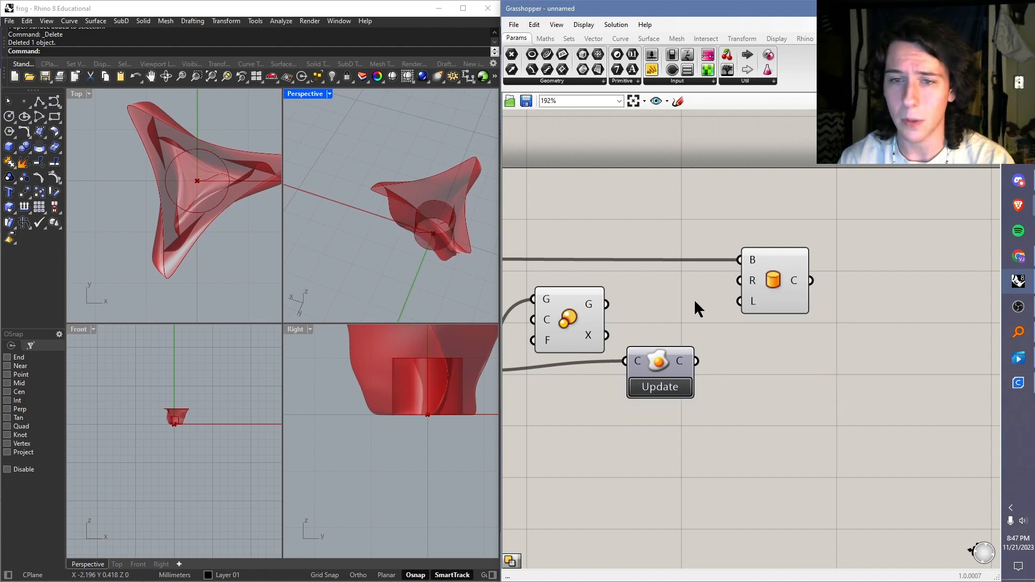
Step: Set the scale factor of the lofted vase to 4
{"action": "right_click", "coordinate": [549, 341]}
{"action": "mouse_move", "coordinate": [610, 446]}
{"action": "type", "text": "2"}
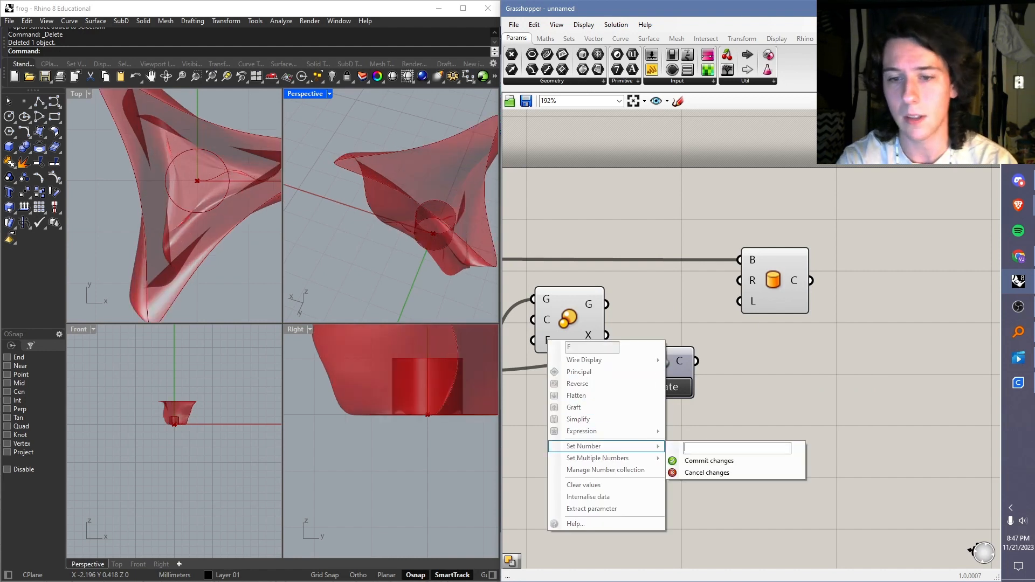
{"action": "type", "text": "4"}
{"action": "left_click", "coordinate": [712, 460]}
Step: Examine how the cylinder fits inside the scaled vase, looking closely at its base and at the vase walls around it
{"action": "scroll", "coordinate": [404, 234], "scroll_direction": "down", "scroll_amount": 7}
{"action": "mouse_move", "coordinate": [420, 231]}
{"action": "right_mouse_down"}
{"action": "mouse_move", "coordinate": [437, 208]}
{"action": "mouse_move", "coordinate": [419, 232]}
{"action": "mouse_move", "coordinate": [434, 244]}
{"action": "right_mouse_up"}
{"action": "scroll", "coordinate": [406, 252], "scroll_direction": "up", "scroll_amount": 5}
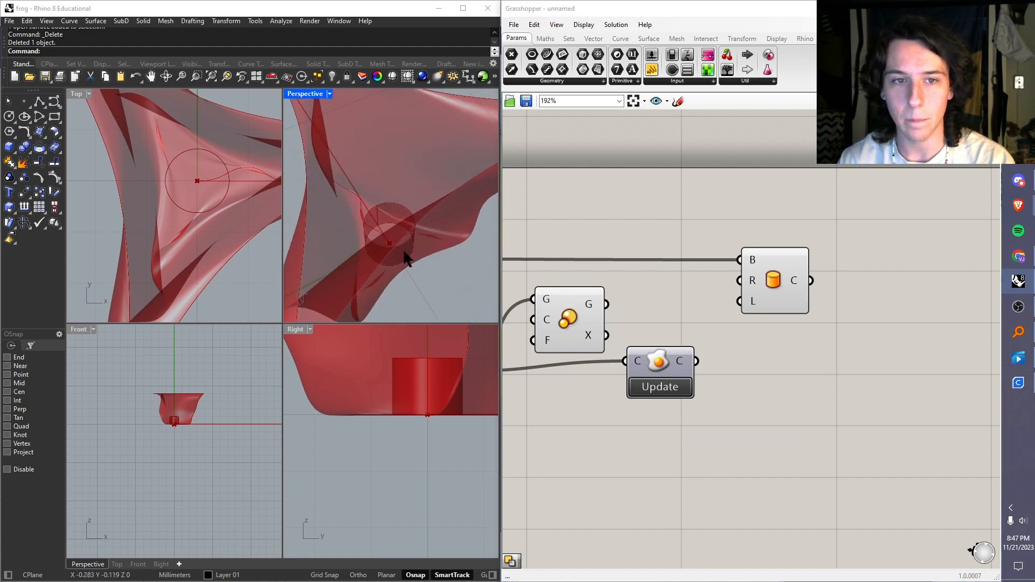
{"action": "right_click_drag", "start_coordinate": [664, 277], "coordinate": [668, 263]}
{"action": "mouse_move", "coordinate": [754, 269]}
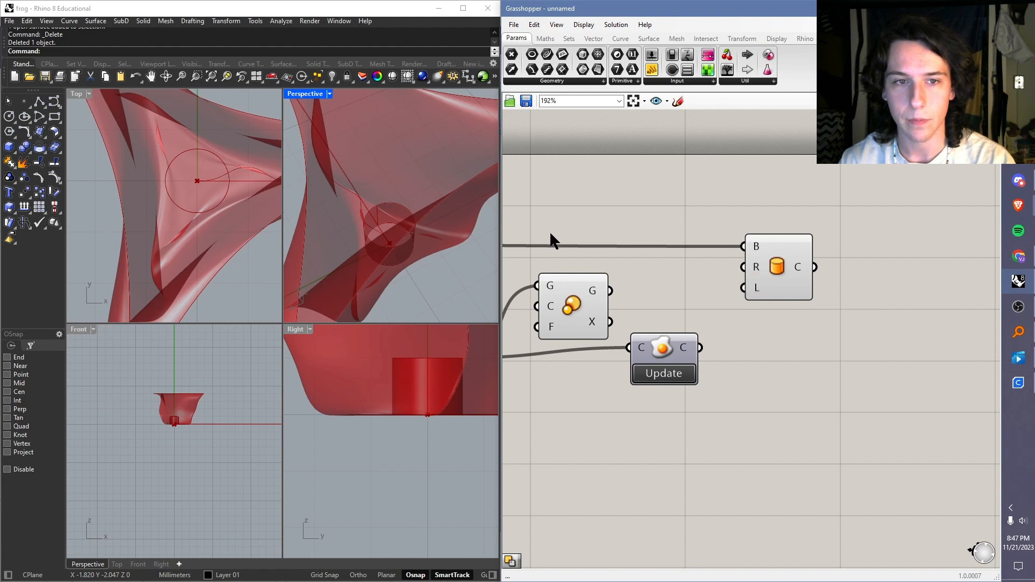
{"action": "right_click_drag", "start_coordinate": [551, 240], "coordinate": [602, 233]}
{"action": "scroll", "coordinate": [426, 245], "scroll_direction": "up", "scroll_amount": 8}
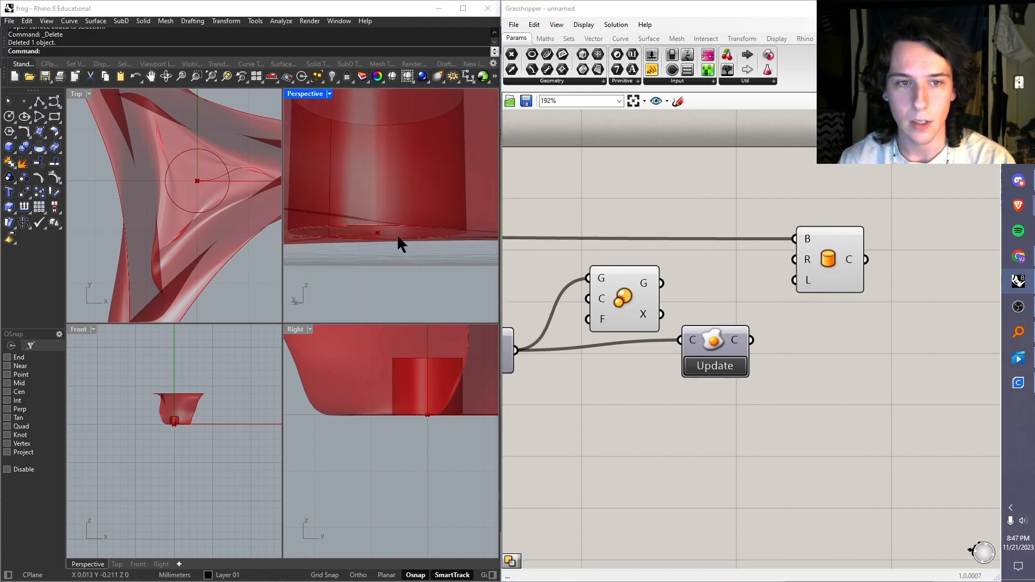
{"action": "right_click_drag", "start_coordinate": [398, 236], "coordinate": [351, 216]}
{"action": "scroll", "coordinate": [390, 231], "scroll_direction": "down", "scroll_amount": 5}
{"action": "scroll", "coordinate": [357, 237], "scroll_direction": "up", "scroll_amount": 6}
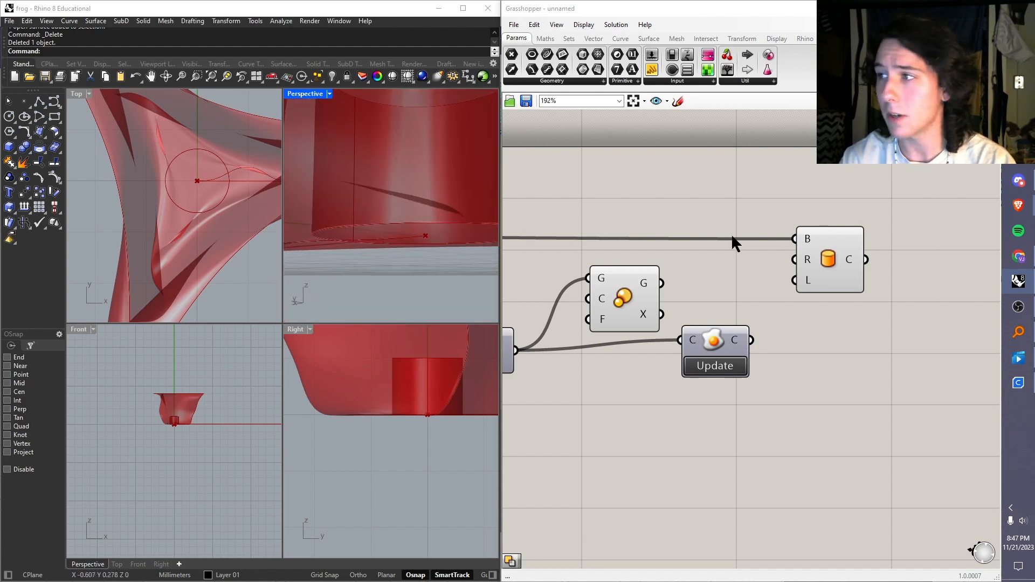
{"action": "mouse_move", "coordinate": [806, 244]}
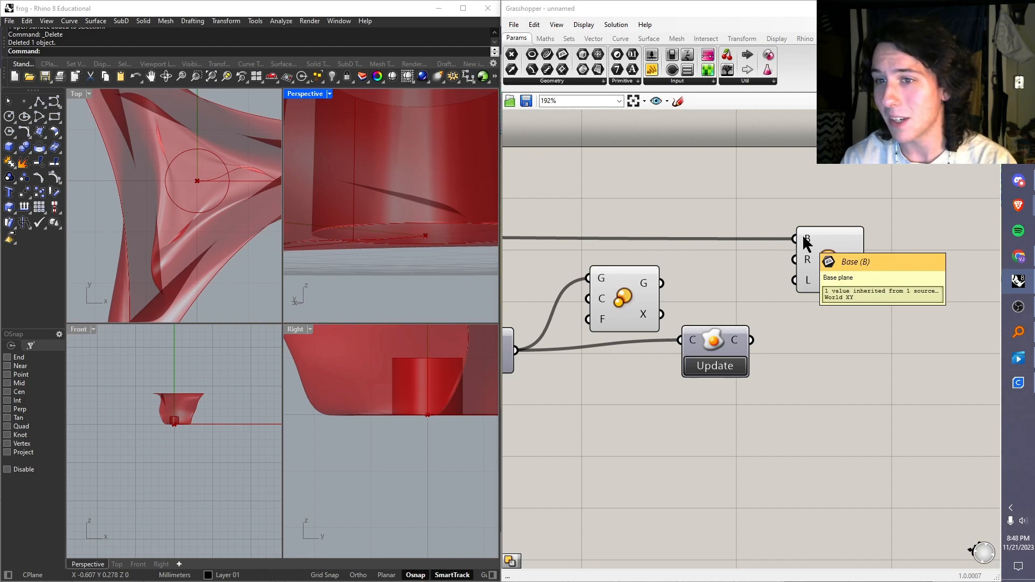
Step: Add a Plane Offset component above the wire leading to the Cylinder's base input
{"action": "left_click", "coordinate": [598, 36]}
{"action": "left_click", "coordinate": [615, 80]}
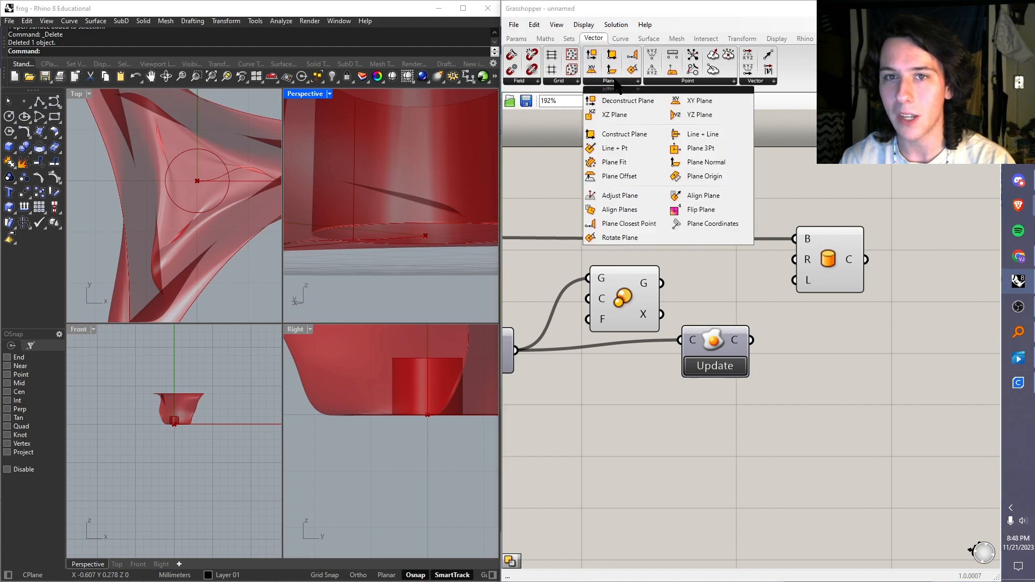
{"action": "left_click_drag", "start_coordinate": [637, 169], "coordinate": [694, 203]}
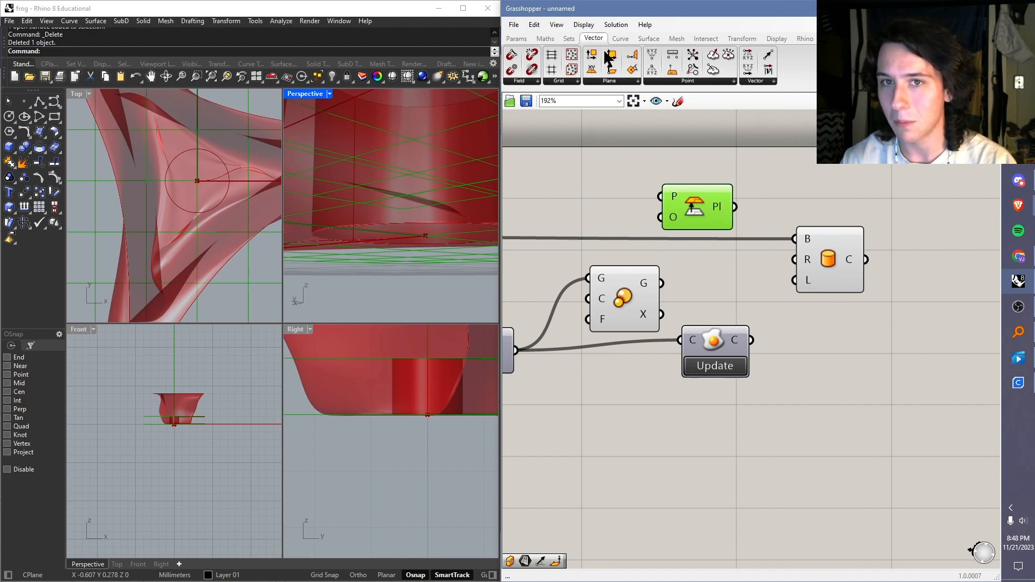
{"action": "scroll", "coordinate": [726, 182], "scroll_direction": "down", "scroll_amount": 3}
{"action": "scroll", "coordinate": [718, 218], "scroll_direction": "up", "scroll_amount": 5}
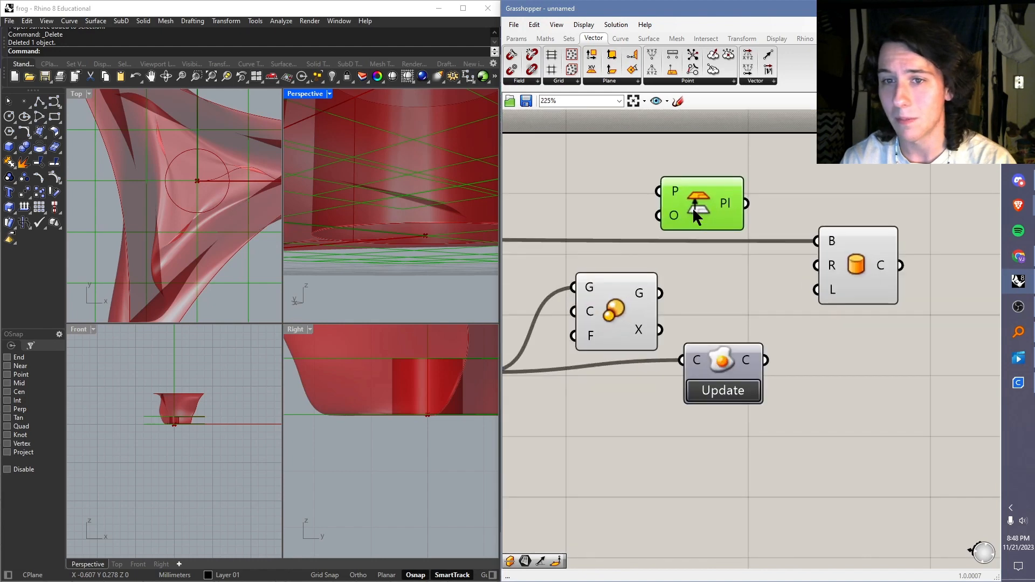
Step: Set the Plane Offset component's offset number to -1 and check the lowered plane beneath the vase
{"action": "right_click", "coordinate": [674, 215]}
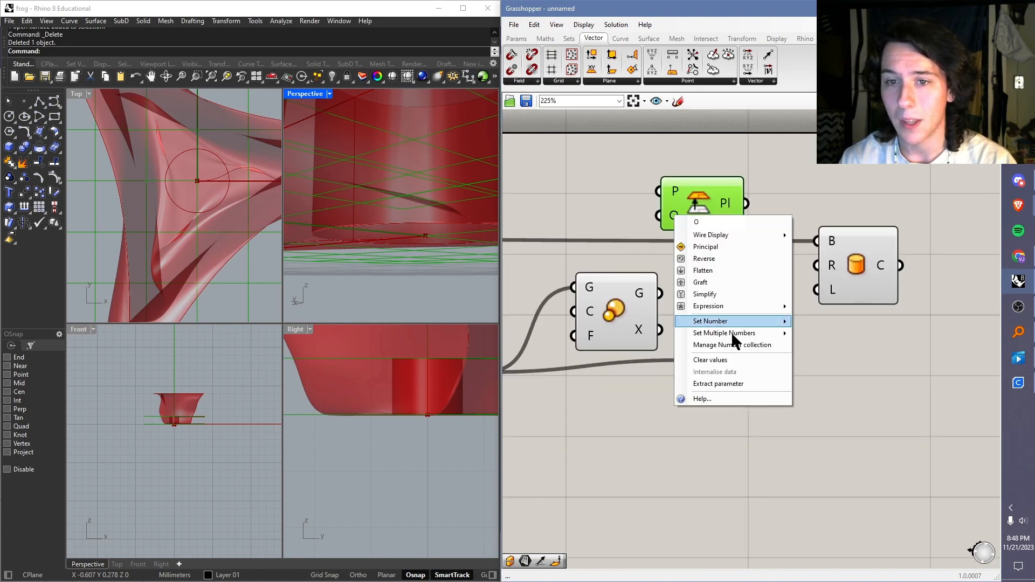
{"action": "mouse_move", "coordinate": [734, 323]}
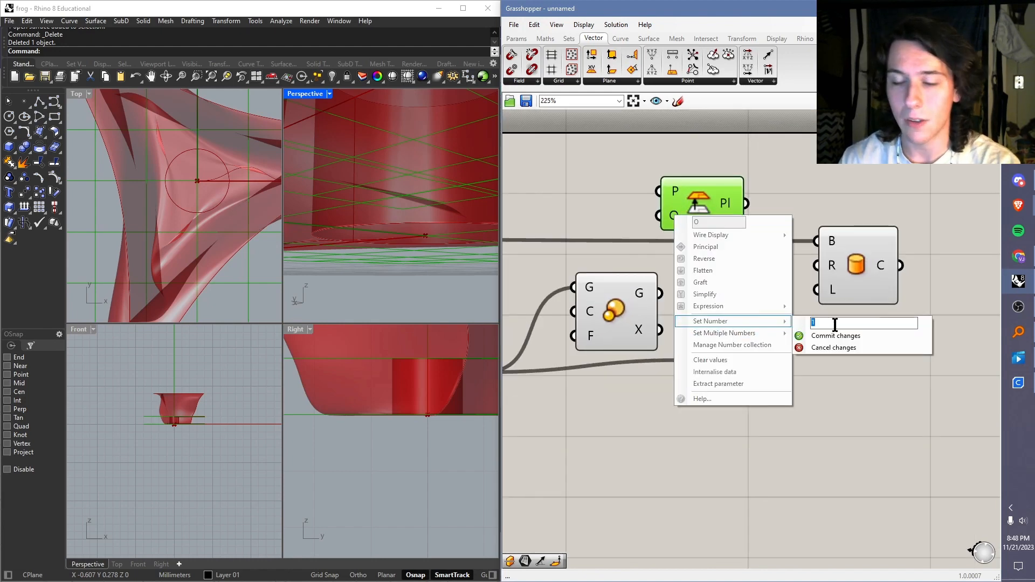
{"action": "type", "text": "-"}
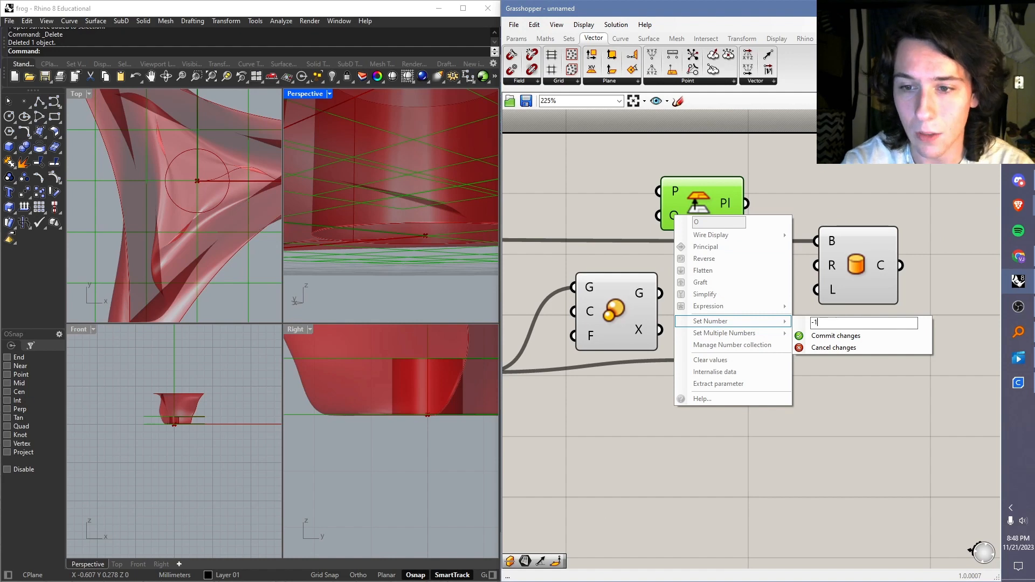
{"action": "left_click", "coordinate": [830, 336]}
{"action": "right_click_drag", "start_coordinate": [300, 205], "coordinate": [443, 206]}
{"action": "left_click", "coordinate": [691, 205]}
{"action": "scroll", "coordinate": [514, 207], "scroll_direction": "down", "scroll_amount": 3}
{"action": "scroll", "coordinate": [417, 214], "scroll_direction": "down", "scroll_amount": 6}
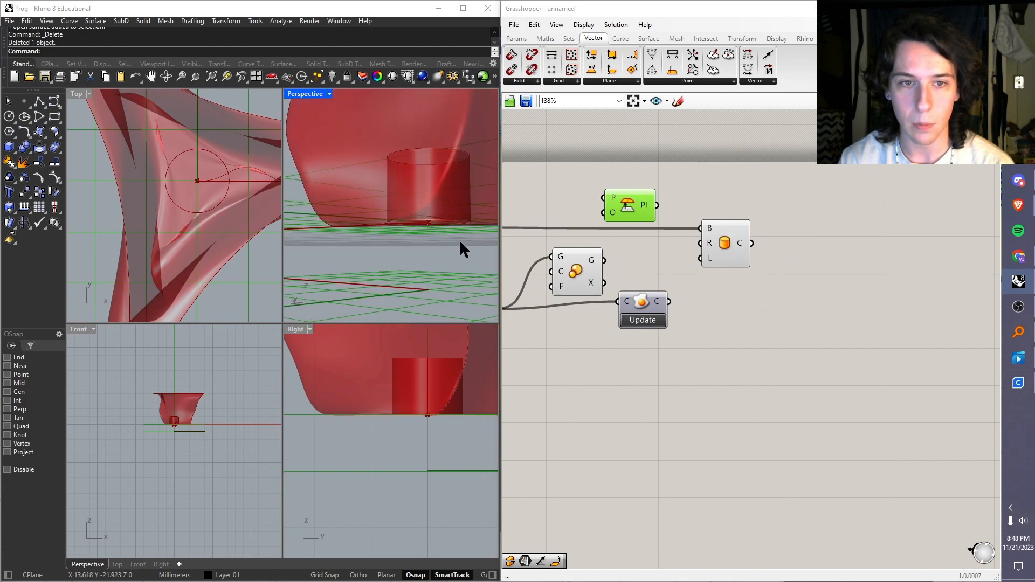
{"action": "scroll", "coordinate": [431, 280], "scroll_direction": "down", "scroll_amount": 5}
{"action": "right_click_drag", "start_coordinate": [418, 264], "coordinate": [412, 271]}
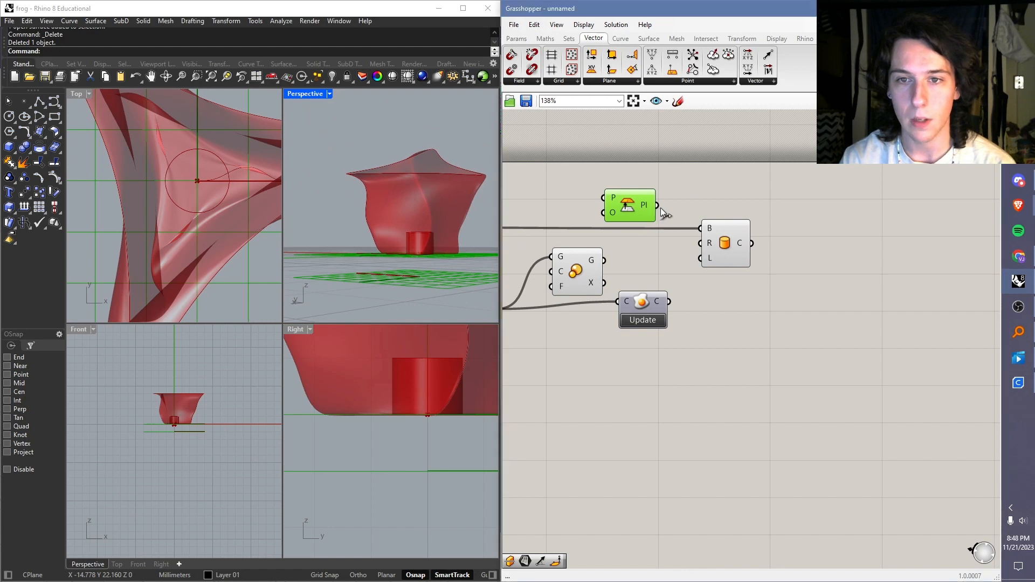
Step: Connect the offset plane to the Cylinder's base input and turn off the Plane Offset component's preview
{"action": "left_click_drag", "start_coordinate": [658, 205], "coordinate": [700, 227]}
{"action": "right_click", "coordinate": [632, 206]}
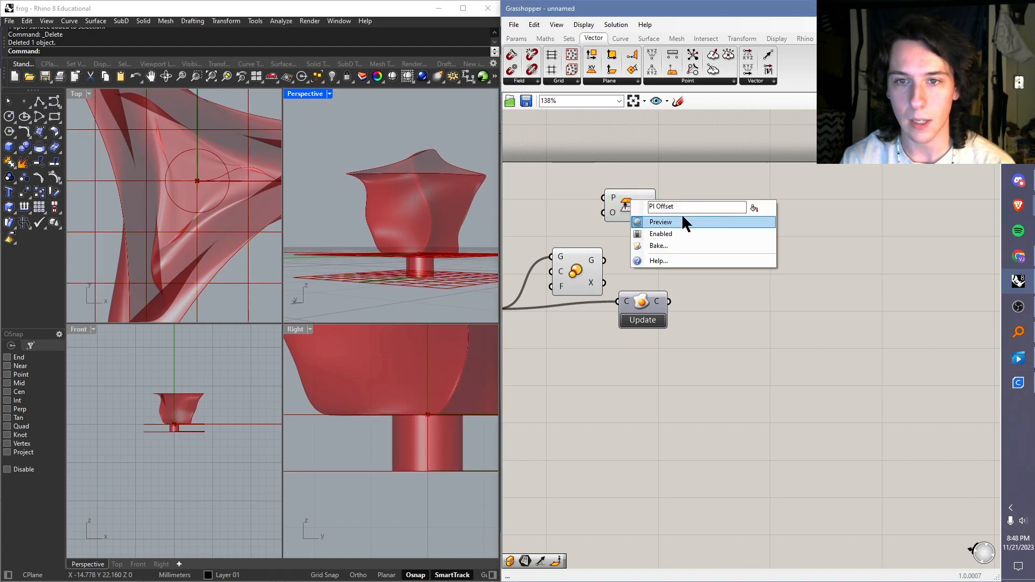
{"action": "left_click", "coordinate": [685, 223]}
{"action": "right_click_drag", "start_coordinate": [416, 232], "coordinate": [429, 265]}
{"action": "scroll", "coordinate": [428, 264], "scroll_direction": "up", "scroll_amount": 5}
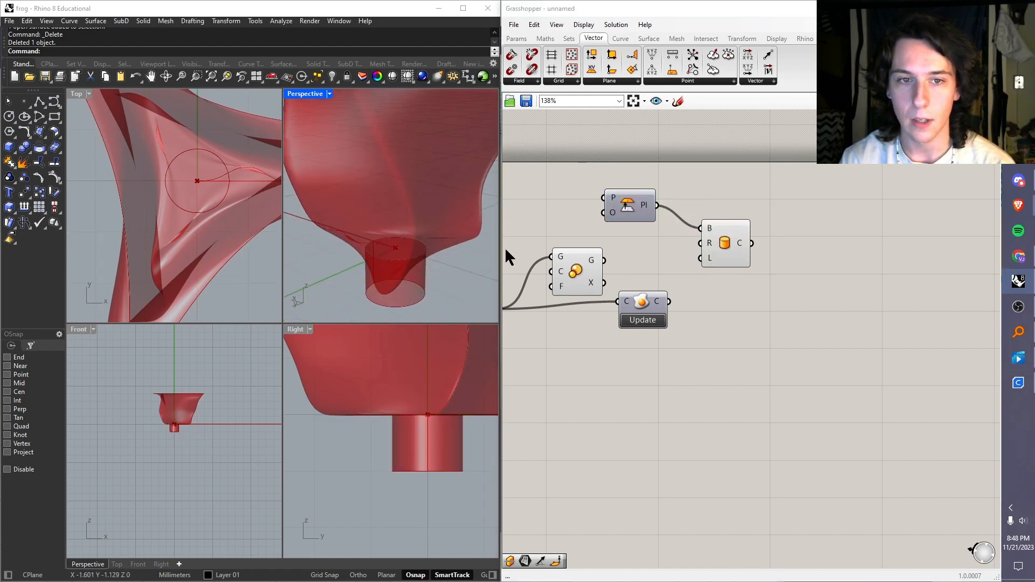
Step: Set the Cylinder component's length to 2 and check that it passes through the vase's base
{"action": "right_click", "coordinate": [708, 258]}
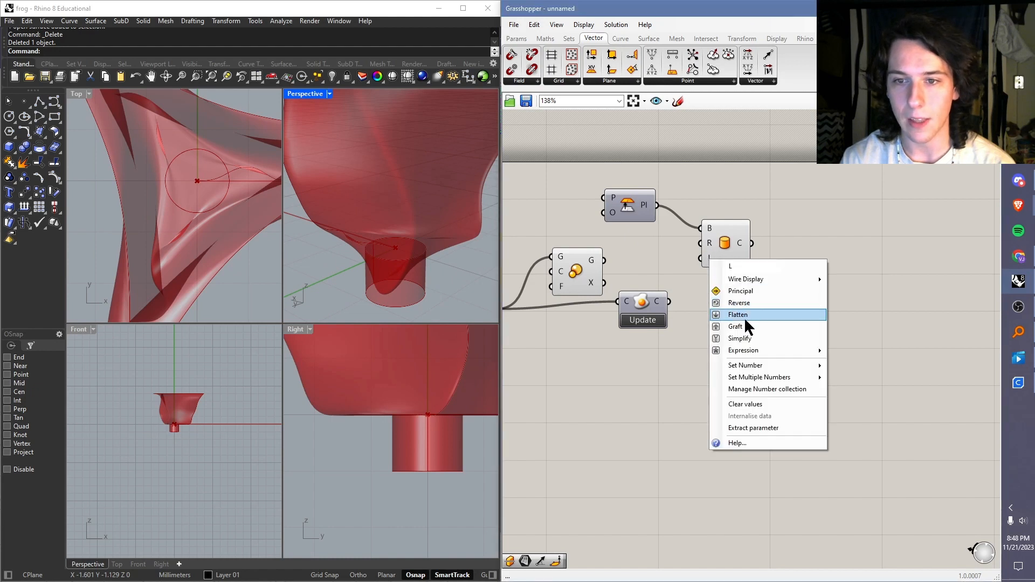
{"action": "mouse_move", "coordinate": [808, 367]}
{"action": "left_click", "coordinate": [857, 366]}
{"action": "type", "text": "2"}
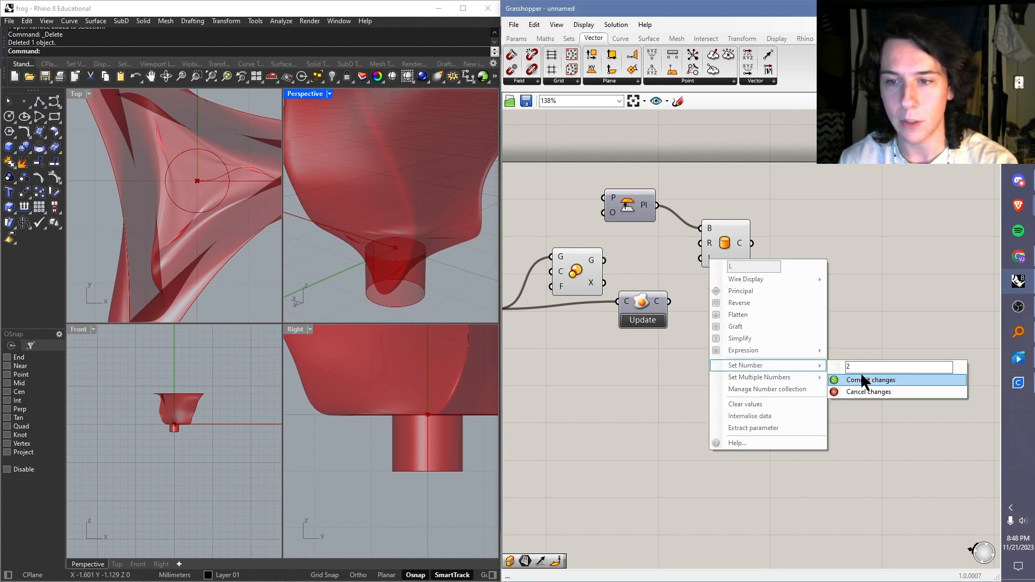
{"action": "left_click", "coordinate": [863, 381]}
{"action": "mouse_move", "coordinate": [370, 214]}
{"action": "right_mouse_down"}
{"action": "mouse_move", "coordinate": [396, 286]}
{"action": "mouse_move", "coordinate": [367, 212]}
{"action": "right_mouse_up"}
{"action": "scroll", "coordinate": [405, 228], "scroll_direction": "down", "scroll_amount": 8}
{"action": "scroll", "coordinate": [412, 215], "scroll_direction": "up", "scroll_amount": 5}
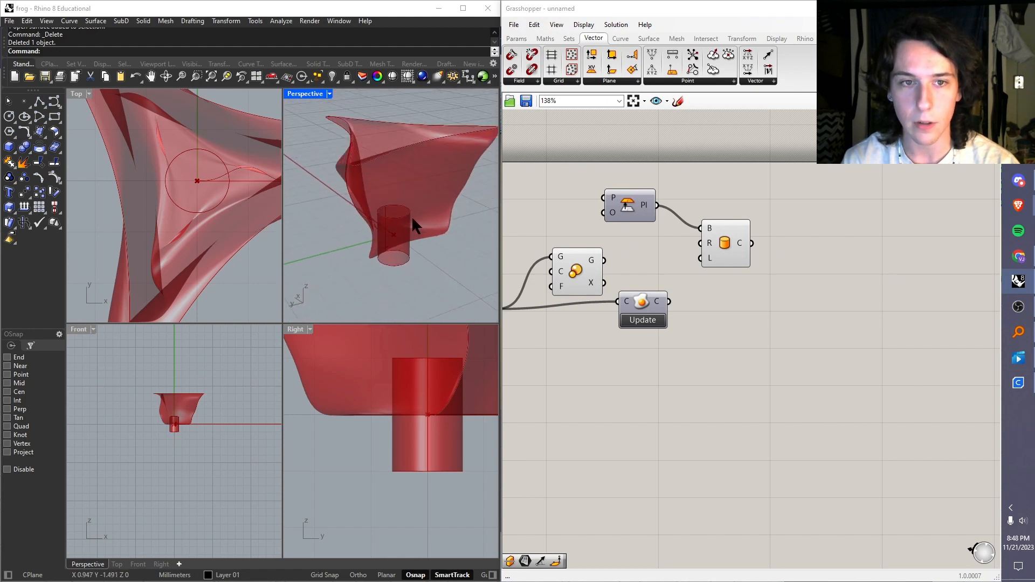
Step: Add a Cap Holes component fed by the Cylinder's output and turn off the Cylinder component's preview
{"action": "left_click_drag", "start_coordinate": [738, 237], "coordinate": [717, 237]}
{"action": "left_click", "coordinate": [771, 227]}
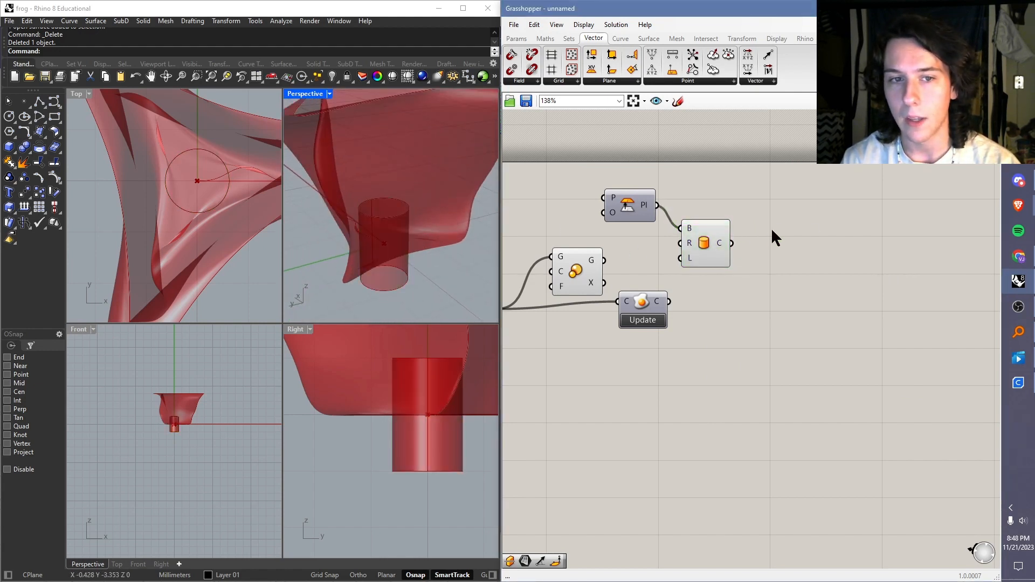
{"action": "double_click", "coordinate": [792, 237]}
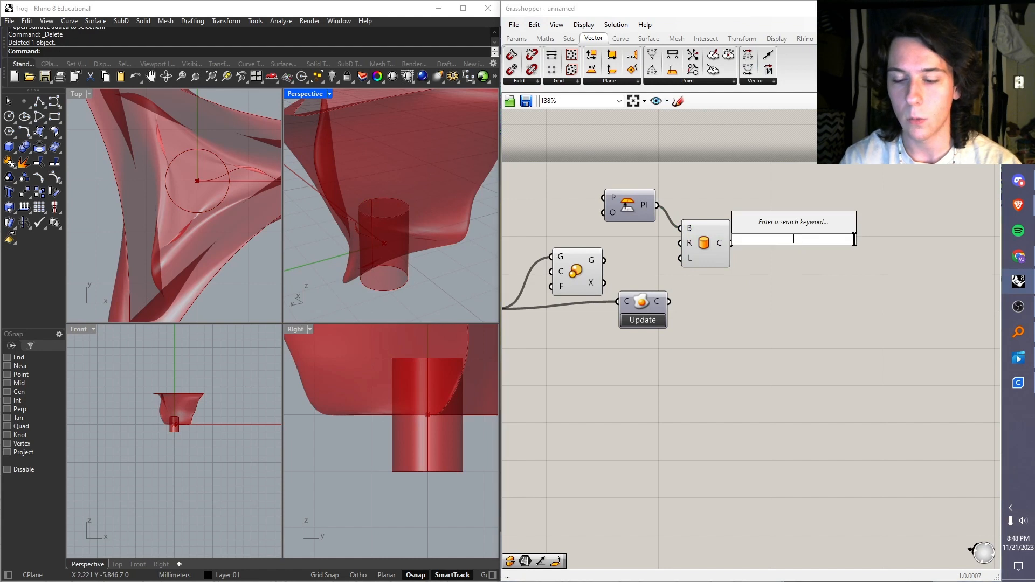
{"action": "type", "text": "cap"}
{"action": "left_click", "coordinate": [804, 226]}
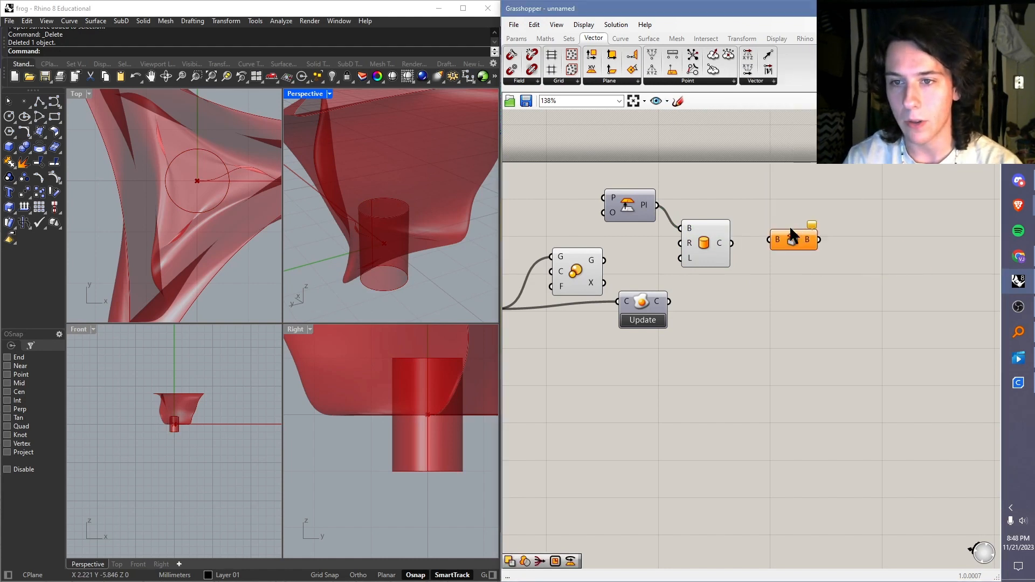
{"action": "left_click_drag", "start_coordinate": [755, 243], "coordinate": [695, 245]}
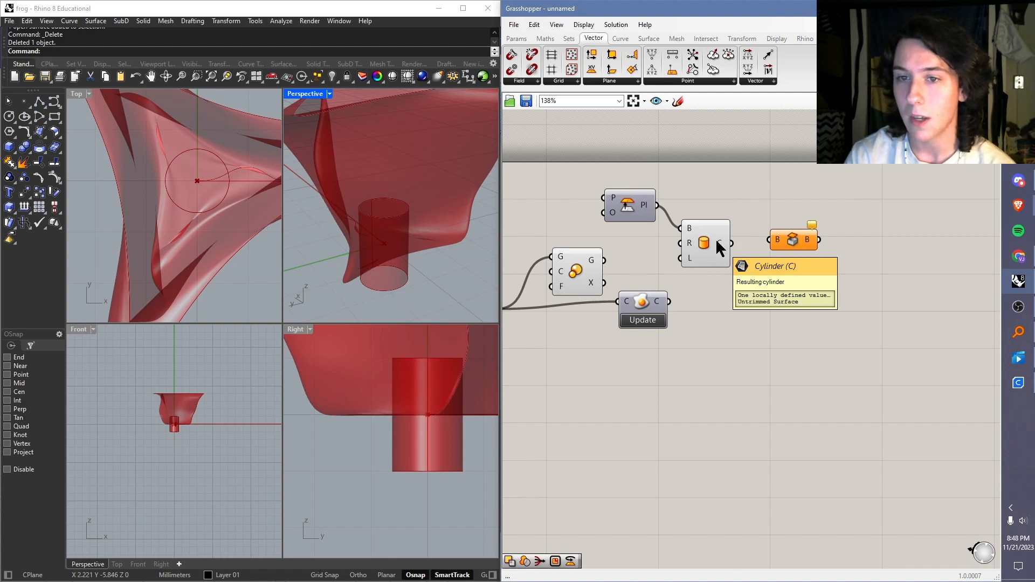
{"action": "left_click_drag", "start_coordinate": [732, 243], "coordinate": [772, 241]}
{"action": "left_click", "coordinate": [711, 239]}
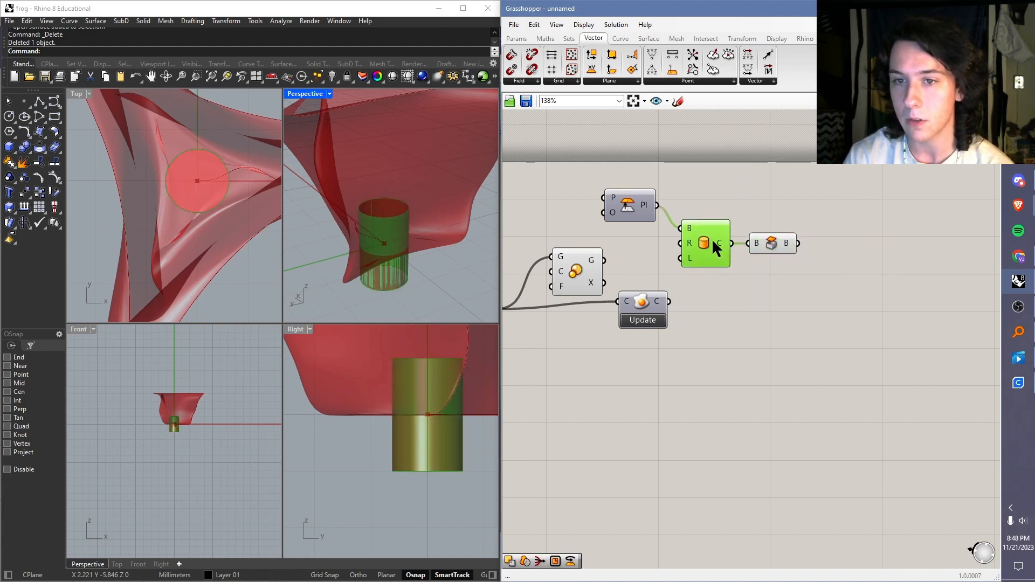
{"action": "left_click", "coordinate": [750, 255]}
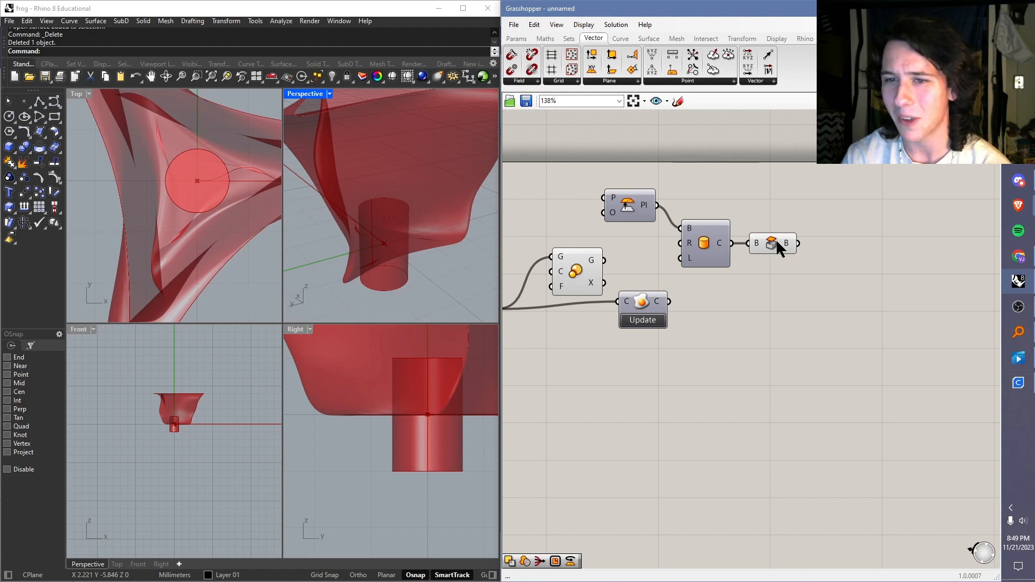
{"action": "mouse_move", "coordinate": [785, 243]}
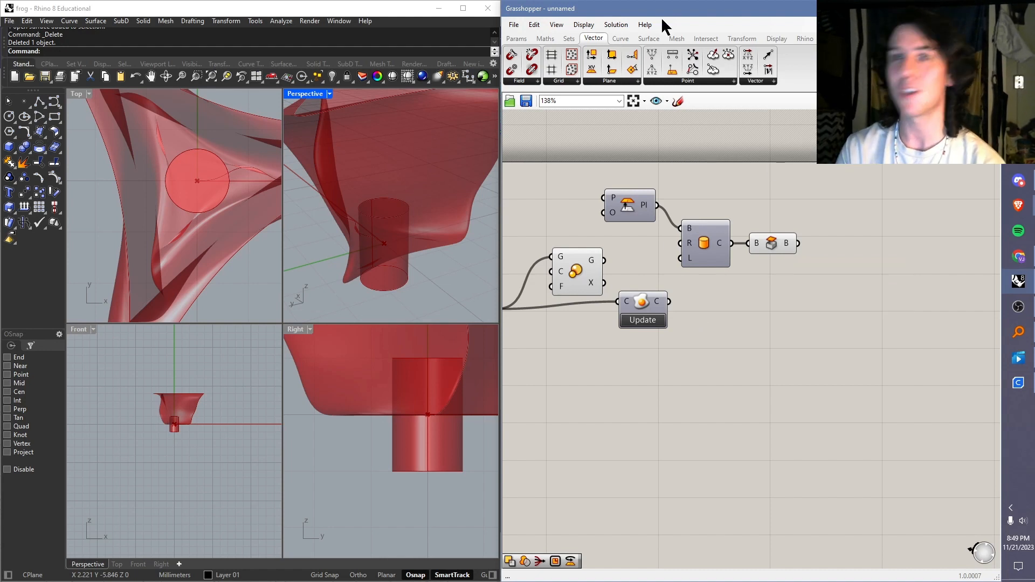
{"action": "left_click", "coordinate": [707, 39]}
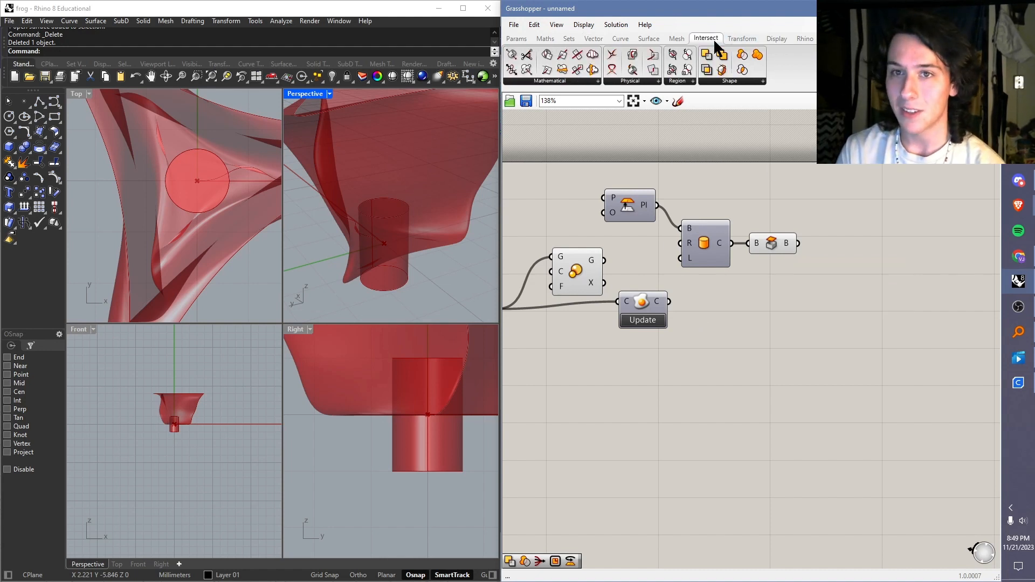
{"action": "left_click", "coordinate": [729, 82]}
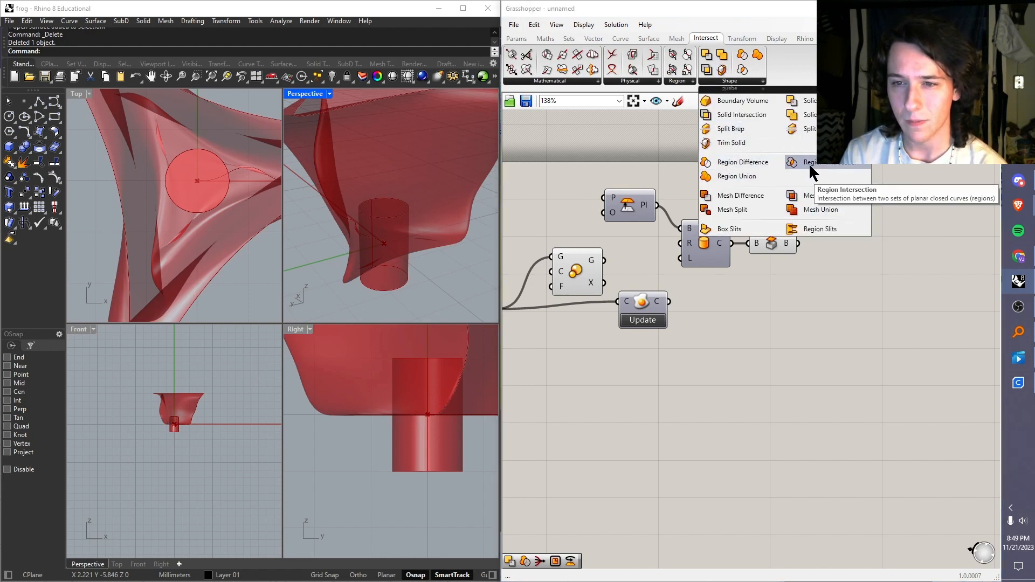
{"action": "left_click", "coordinate": [684, 82]}
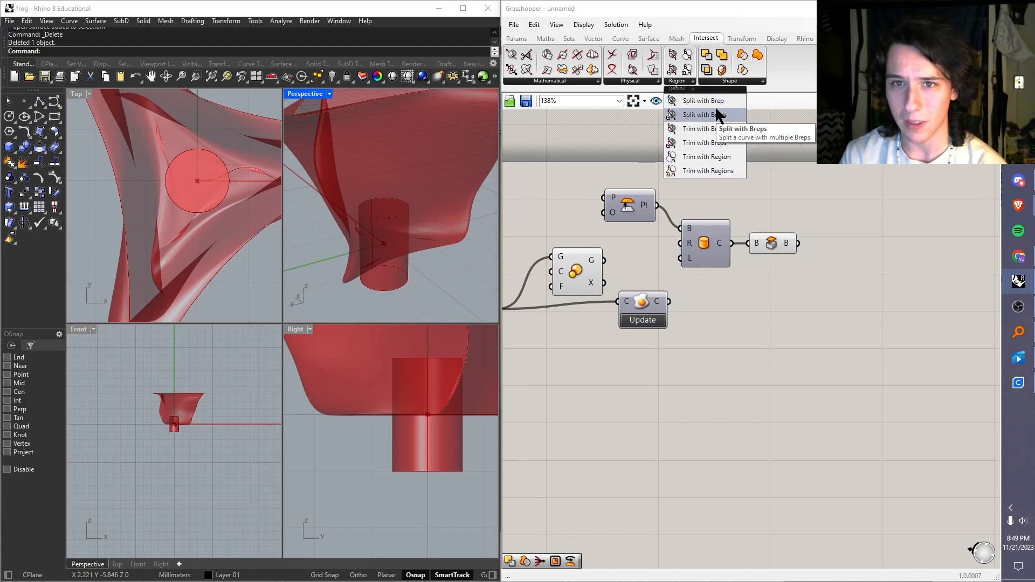
{"action": "left_click", "coordinate": [734, 98]}
{"action": "left_click", "coordinate": [652, 81]}
{"action": "left_click", "coordinate": [739, 81]}
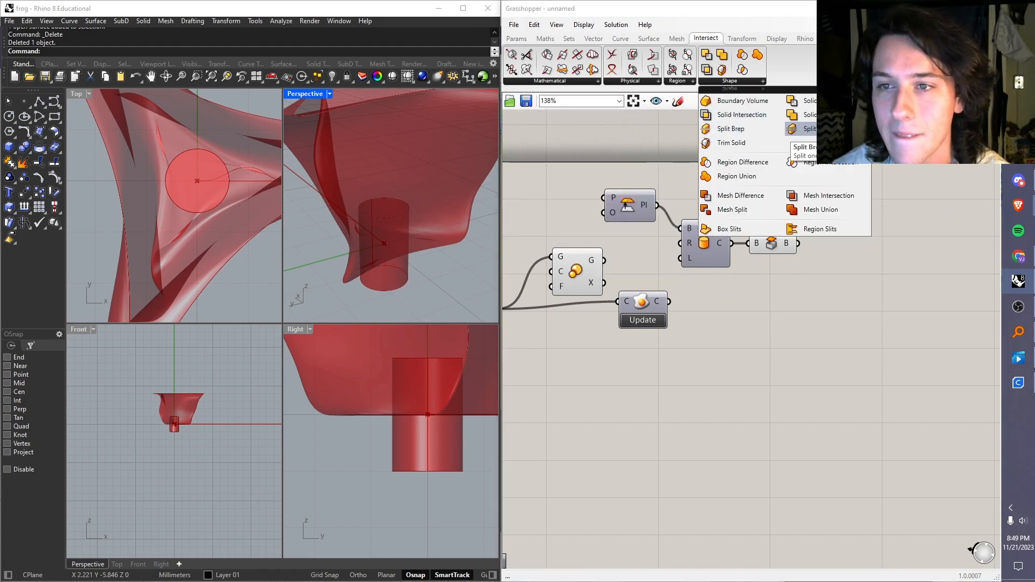
{"action": "left_click", "coordinate": [743, 163]}
{"action": "left_click", "coordinate": [788, 317]}
{"action": "left_click_drag", "start_coordinate": [670, 301], "coordinate": [762, 302]}
{"action": "key", "text": "ctrl+z"}
{"action": "key", "text": "ctrl+z"}
{"action": "key", "text": "ctrl+z"}
{"action": "key", "text": "ctrl+z"}
{"action": "key", "text": "ctrl+z"}
Step: Add a Trim Solid component, connecting the scaled vase to its S input and the capped cylinder to its T input
{"action": "left_click", "coordinate": [732, 143]}
{"action": "left_click_drag", "start_coordinate": [669, 301], "coordinate": [754, 316]}
{"action": "left_click_drag", "start_coordinate": [798, 243], "coordinate": [754, 332]}
{"action": "right_click_drag", "start_coordinate": [356, 205], "coordinate": [380, 207]}
{"action": "left_click_drag", "start_coordinate": [604, 261], "coordinate": [754, 317]}
Step: Move the Content Cache component below the Scale component and turn off the Scale and Cap Holes previews
{"action": "left_click_drag", "start_coordinate": [642, 302], "coordinate": [577, 352]}
{"action": "right_click", "coordinate": [576, 271]}
{"action": "right_click", "coordinate": [772, 243]}
{"action": "right_click_drag", "start_coordinate": [399, 205], "coordinate": [413, 189]}
{"action": "scroll", "coordinate": [410, 261], "scroll_direction": "down", "scroll_amount": 5}
{"action": "scroll", "coordinate": [407, 261], "scroll_direction": "up", "scroll_amount": 6}
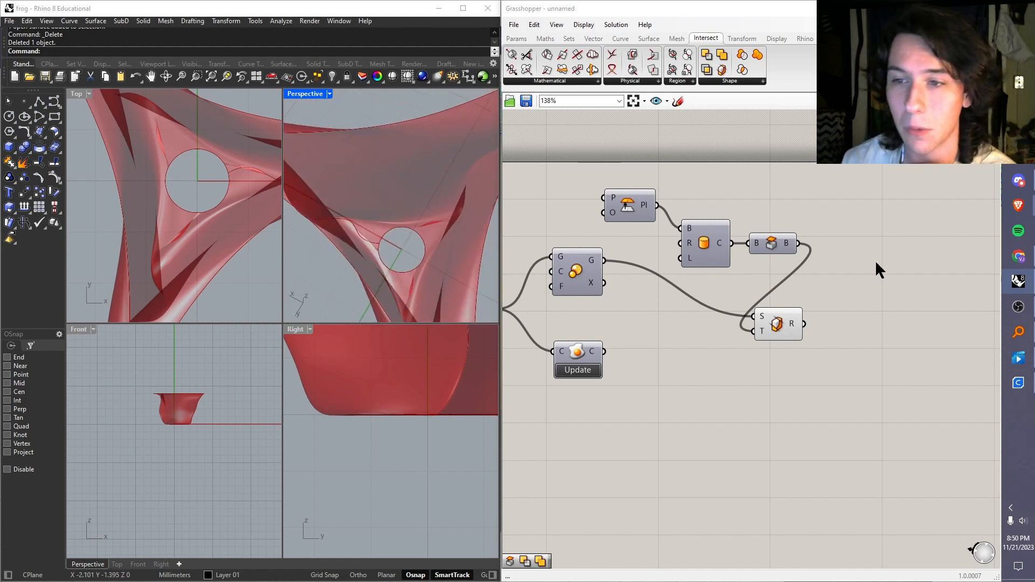
Step: Look at the lampshade model in UltiMaker Cura, and inspect the trimmed hole in the vase's base in Rhino
{"action": "left_click", "coordinate": [1019, 383]}
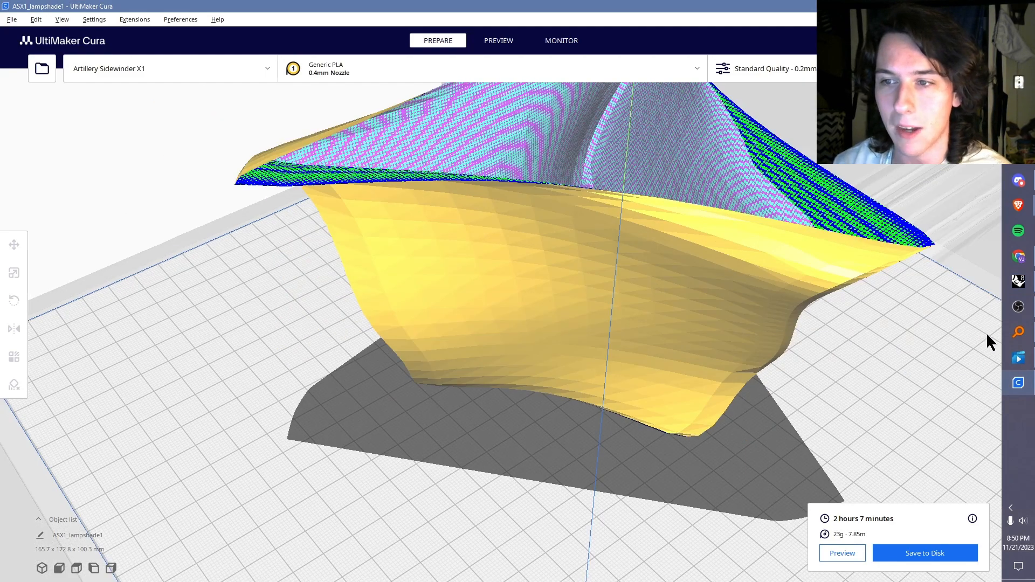
{"action": "left_click", "coordinate": [1019, 281]}
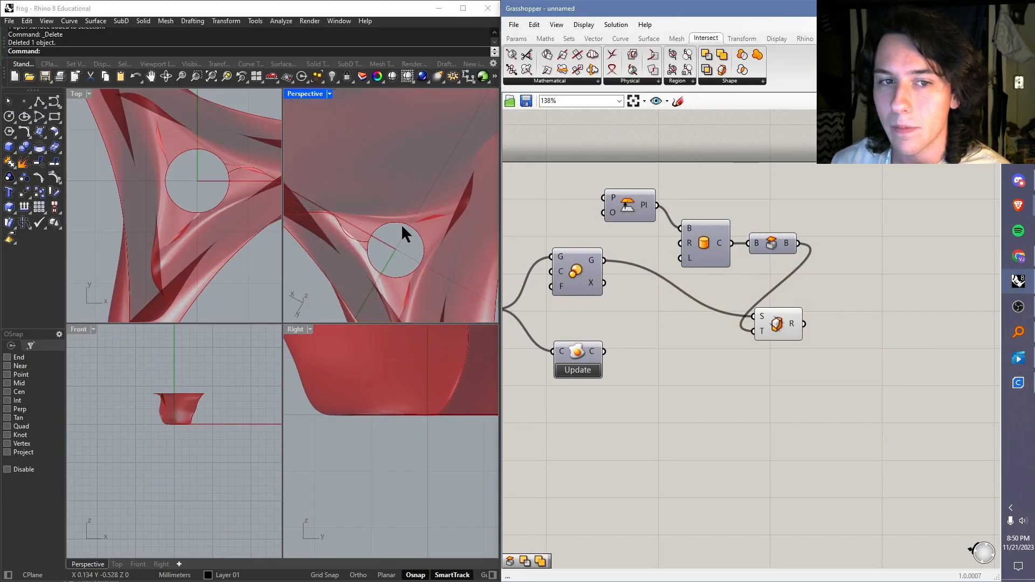
{"action": "right_click_drag", "start_coordinate": [402, 227], "coordinate": [418, 269]}
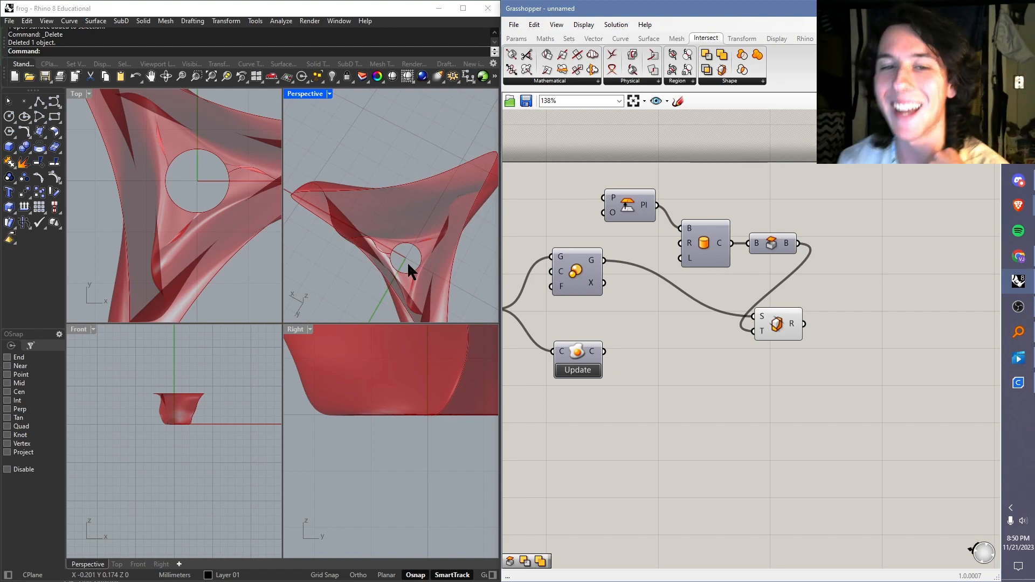
{"action": "right_click_drag", "start_coordinate": [416, 250], "coordinate": [368, 171]}
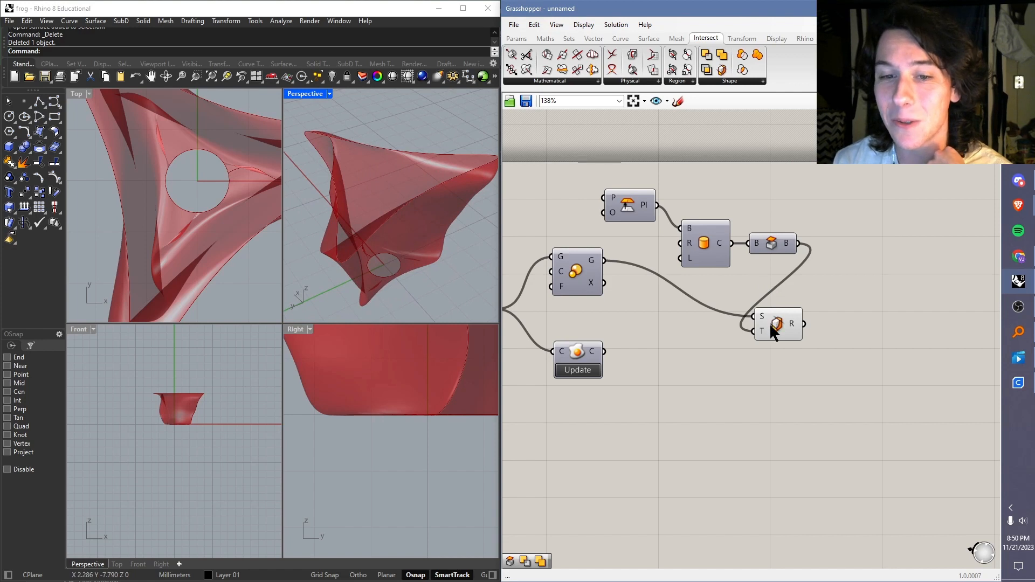
Step: Place the Content Cache component below and after Trim Solid and connect the trimmed result to it
{"action": "left_click_drag", "start_coordinate": [578, 355], "coordinate": [886, 342]}
{"action": "left_click_drag", "start_coordinate": [803, 324], "coordinate": [864, 325]}
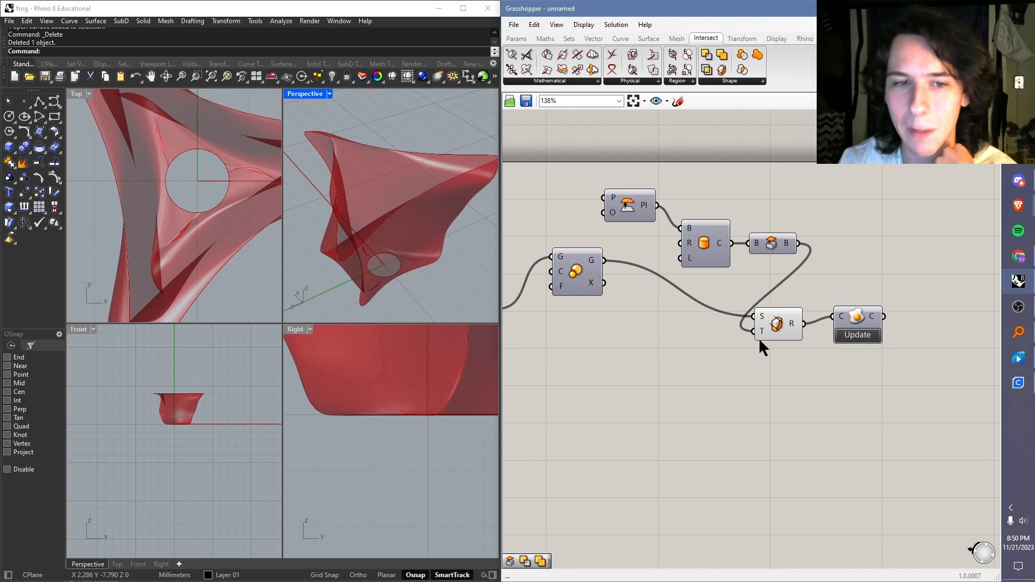
{"action": "scroll", "coordinate": [400, 227], "scroll_direction": "down", "scroll_amount": 5}
{"action": "scroll", "coordinate": [409, 230], "scroll_direction": "up", "scroll_amount": 5}
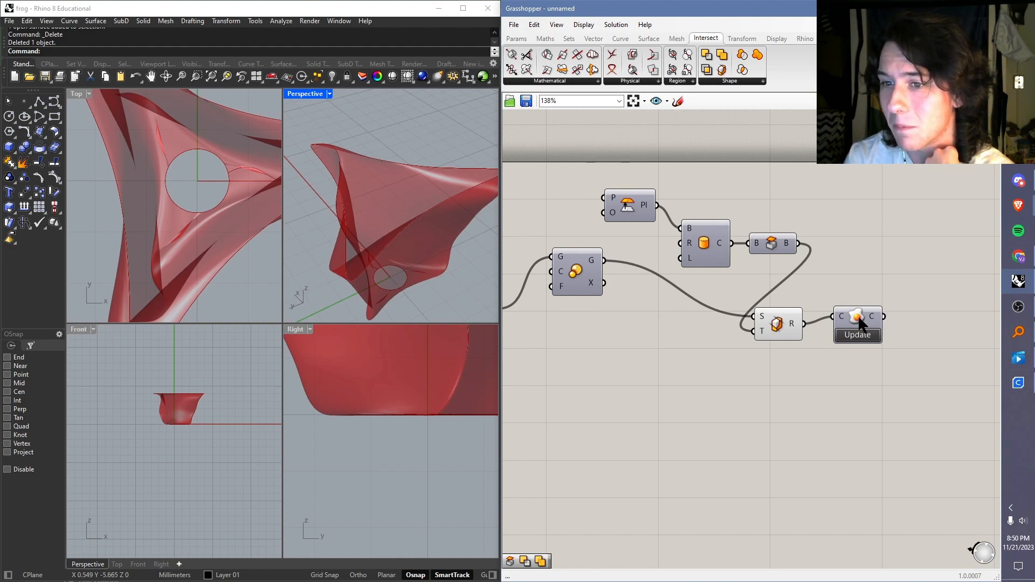
{"action": "left_click_drag", "start_coordinate": [861, 324], "coordinate": [883, 411]}
{"action": "left_click", "coordinate": [917, 343]}
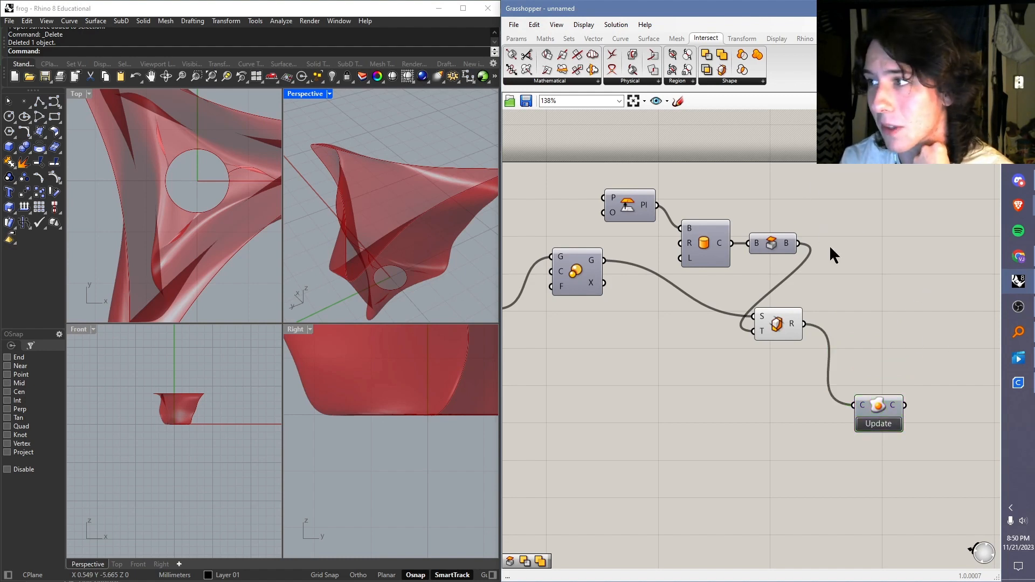
Step: Add Volume and Scale NU components, using the trimmed vase as the geometry and its volume centroid as the scaling plane
{"action": "double_click", "coordinate": [841, 278]}
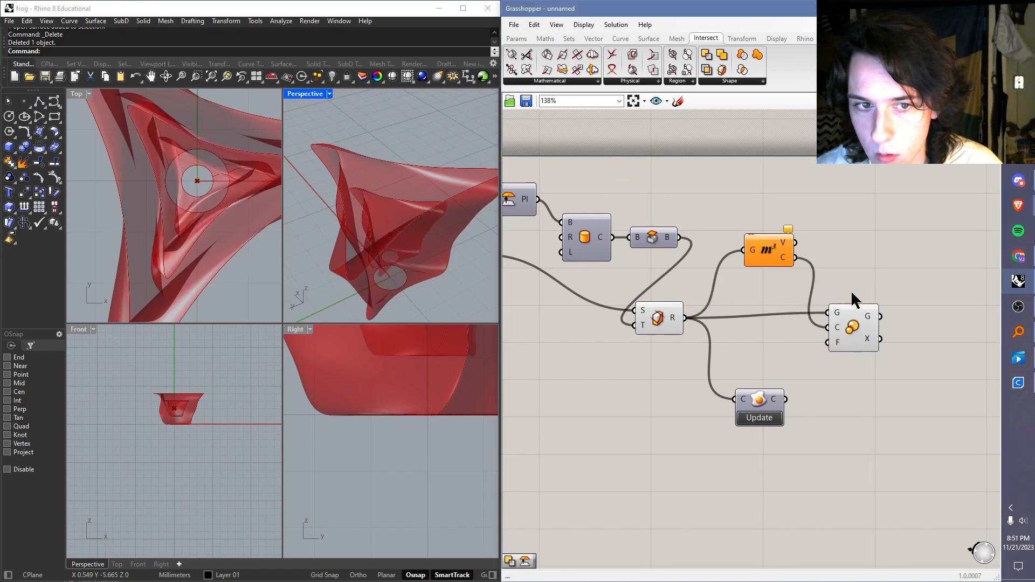
{"action": "double_click", "coordinate": [901, 240]}
{"action": "type", "text": "scale nu"}
{"action": "key", "text": "Return"}
{"action": "left_click_drag", "start_coordinate": [795, 258], "coordinate": [875, 227]}
{"action": "left_click_drag", "start_coordinate": [854, 327], "coordinate": [867, 353]}
{"action": "left_click_drag", "start_coordinate": [686, 319], "coordinate": [876, 212]}
{"action": "right_click", "coordinate": [885, 272]}
{"action": "right_click_drag", "start_coordinate": [895, 250], "coordinate": [650, 271]}
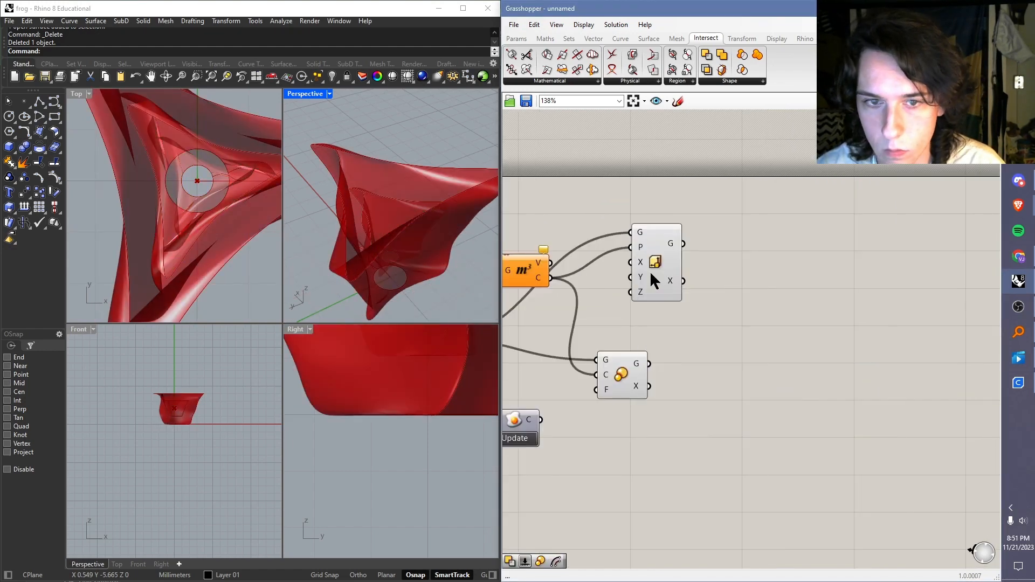
Step: Delete the redundant uniform Scale component after Volume and set the Scale NU component's X and Y factors to 0.8
{"action": "left_click", "coordinate": [622, 375]}
{"action": "key", "text": "Delete"}
{"action": "right_click", "coordinate": [640, 261]}
{"action": "type", "text": "0.8"}
{"action": "right_click", "coordinate": [640, 278]}
{"action": "right_click_drag", "start_coordinate": [380, 245], "coordinate": [397, 204]}
{"action": "double_click", "coordinate": [749, 264]}
{"action": "type", "text": "cap"}
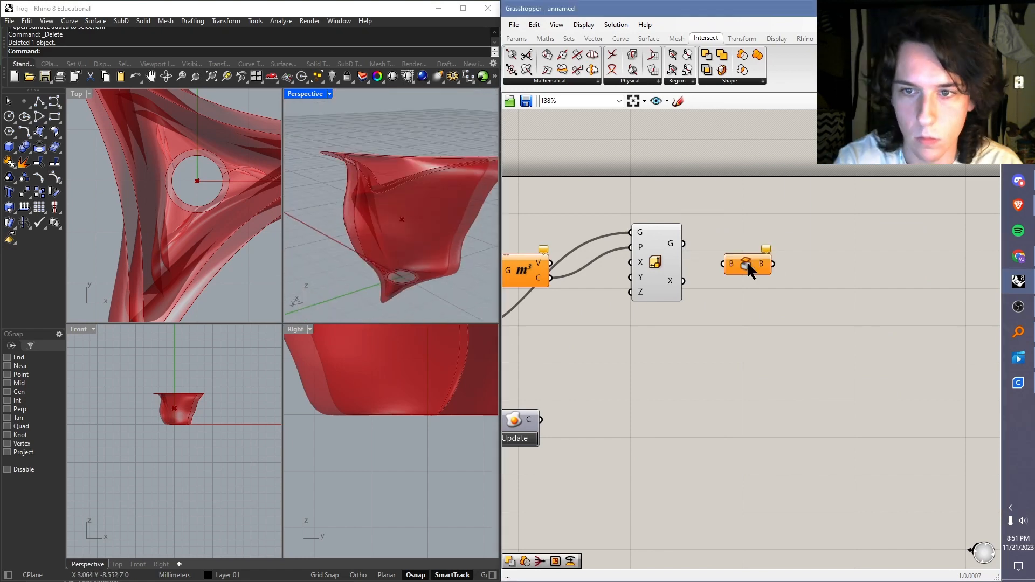
{"action": "left_click_drag", "start_coordinate": [684, 244], "coordinate": [723, 265]}
{"action": "left_click", "coordinate": [748, 264]}
{"action": "right_click_drag", "start_coordinate": [372, 194], "coordinate": [387, 241]}
{"action": "key", "text": "Delete"}
Step: Rewire the geometry inputs of Volume and Scale NU to the untrimmed vase coming from the upstream Scale component
{"action": "right_click_drag", "start_coordinate": [668, 318], "coordinate": [944, 318]}
{"action": "left_click_drag", "start_coordinate": [614, 342], "coordinate": [953, 252]}
{"action": "left_click_drag", "start_coordinate": [739, 358], "coordinate": [780, 418]}
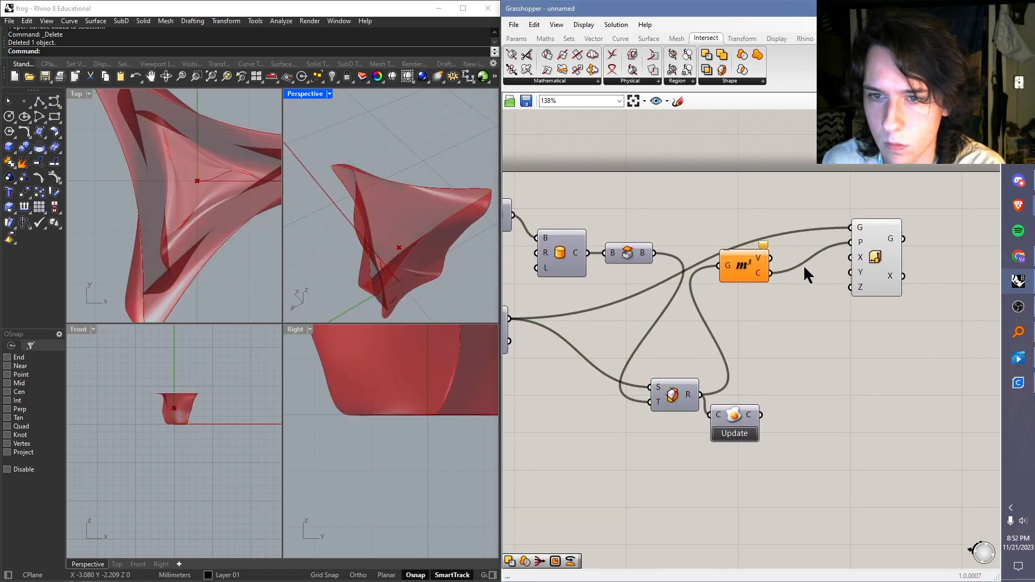
{"action": "left_click_drag", "start_coordinate": [510, 318], "coordinate": [719, 265]}
{"action": "right_click", "coordinate": [545, 346]}
{"action": "left_click", "coordinate": [570, 373]}
Step: Cap the scaled and original vases with Cap Holes components and connect both results to a solid Boolean component
{"action": "left_click_drag", "start_coordinate": [874, 249], "coordinate": [906, 333]}
{"action": "left_click_drag", "start_coordinate": [502, 324], "coordinate": [811, 389]}
{"action": "right_click_drag", "start_coordinate": [885, 375], "coordinate": [725, 356]}
{"action": "left_click_drag", "start_coordinate": [773, 316], "coordinate": [786, 366]}
{"action": "left_click_drag", "start_coordinate": [701, 371], "coordinate": [785, 381]}
Step: Swap the Boolean component's inputs so the capped original feeds A and the capped scaled vase feeds B
{"action": "left_click", "coordinate": [849, 354]}
{"action": "left_click", "coordinate": [808, 374]}
{"action": "left_click", "coordinate": [832, 424]}
{"action": "left_click_drag", "start_coordinate": [772, 315], "coordinate": [785, 366], "text": "ctrl"}
{"action": "left_click_drag", "start_coordinate": [701, 372], "coordinate": [784, 381], "text": "ctrl"}
{"action": "left_click_drag", "start_coordinate": [773, 315], "coordinate": [785, 382]}
{"action": "left_click_drag", "start_coordinate": [701, 371], "coordinate": [785, 366]}
{"action": "right_click_drag", "start_coordinate": [394, 232], "coordinate": [418, 230]}
Step: Replace the Boolean component with Solid Intersection, connecting the capped scaled vase to A and the capped original to B
{"action": "left_click", "coordinate": [810, 376]}
{"action": "key", "text": "Delete"}
{"action": "left_click_drag", "start_coordinate": [707, 70], "coordinate": [835, 387]}
{"action": "left_click_drag", "start_coordinate": [772, 316], "coordinate": [793, 364]}
{"action": "left_click_drag", "start_coordinate": [702, 371], "coordinate": [794, 379]}
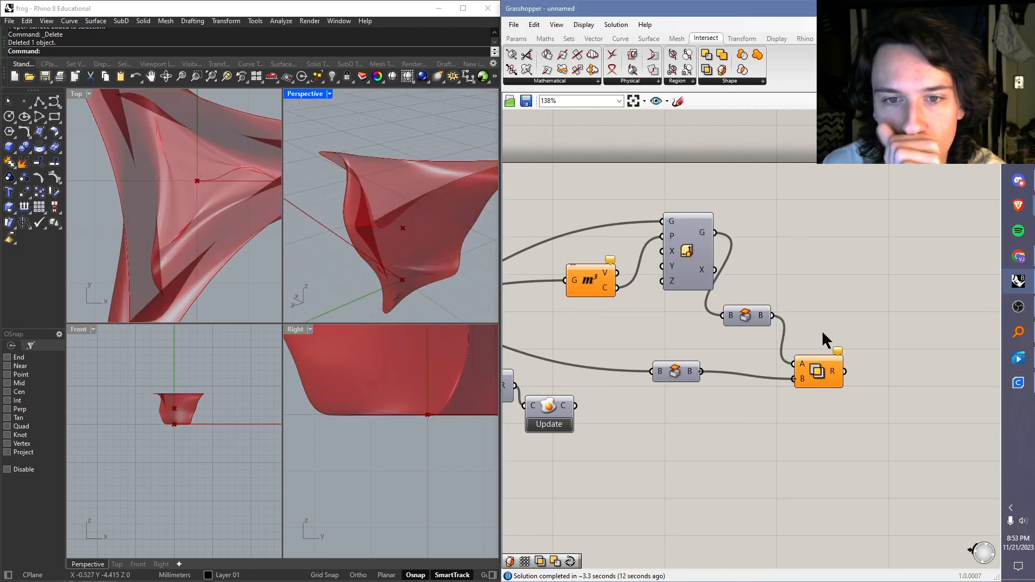
Step: Replace Solid Intersection with a Trim Solid component and connect the capped original vase as the solid to trim
{"action": "left_click", "coordinate": [829, 373]}
{"action": "key", "text": "Delete"}
{"action": "right_click_drag", "start_coordinate": [592, 277], "coordinate": [685, 271]}
{"action": "right_click", "coordinate": [534, 236]}
{"action": "left_click", "coordinate": [558, 262]}
{"action": "left_click_drag", "start_coordinate": [771, 365], "coordinate": [844, 356]}
{"action": "left_click", "coordinate": [730, 81]}
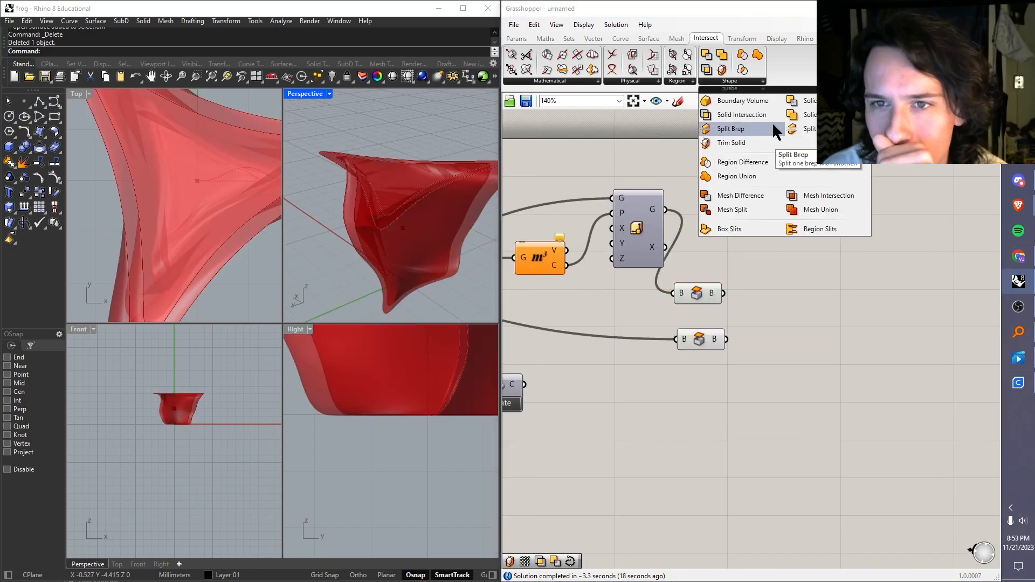
{"action": "left_click", "coordinate": [732, 143]}
{"action": "left_click", "coordinate": [788, 326]}
{"action": "left_click_drag", "start_coordinate": [726, 339], "coordinate": [762, 335]}
{"action": "middle_click", "coordinate": [699, 335]}
{"action": "right_click_drag", "start_coordinate": [620, 265], "coordinate": [741, 233]}
{"action": "mouse_move", "coordinate": [388, 232]}
{"action": "right_mouse_down"}
{"action": "mouse_move", "coordinate": [407, 216]}
{"action": "mouse_move", "coordinate": [377, 221]}
{"action": "mouse_move", "coordinate": [399, 242]}
{"action": "right_mouse_up"}
Step: Replace Scale NU with a uniform Scale about the volume centroid, connect its geometry to the cap, and set the factor to 0.9
{"action": "right_click", "coordinate": [743, 230]}
{"action": "left_click", "coordinate": [925, 300]}
{"action": "left_click", "coordinate": [842, 356]}
{"action": "left_click", "coordinate": [760, 203]}
{"action": "key", "text": "Delete"}
{"action": "right_click_drag", "start_coordinate": [744, 270], "coordinate": [769, 275]}
{"action": "left_click_drag", "start_coordinate": [712, 239], "coordinate": [821, 267]}
{"action": "right_click", "coordinate": [772, 234]}
{"action": "type", "text": "0.9"}
{"action": "key", "text": "Return"}
Step: Adjust the upstream Scale and Angle sliders to give the vase a smoother, less twisted shape
{"action": "scroll", "coordinate": [742, 226], "scroll_direction": "down", "scroll_amount": 4}
{"action": "right_click_drag", "start_coordinate": [544, 302], "coordinate": [695, 352]}
{"action": "scroll", "coordinate": [809, 345], "scroll_direction": "up", "scroll_amount": 5}
{"action": "left_click_drag", "start_coordinate": [679, 354], "coordinate": [667, 359]}
{"action": "scroll", "coordinate": [706, 306], "scroll_direction": "down", "scroll_amount": 3}
{"action": "right_click_drag", "start_coordinate": [927, 318], "coordinate": [647, 345]}
{"action": "left_click_drag", "start_coordinate": [661, 348], "coordinate": [680, 347]}
{"action": "left_click_drag", "start_coordinate": [561, 293], "coordinate": [568, 293]}
{"action": "right_click_drag", "start_coordinate": [377, 227], "coordinate": [397, 232]}
{"action": "scroll", "coordinate": [739, 281], "scroll_direction": "down", "scroll_amount": 4}
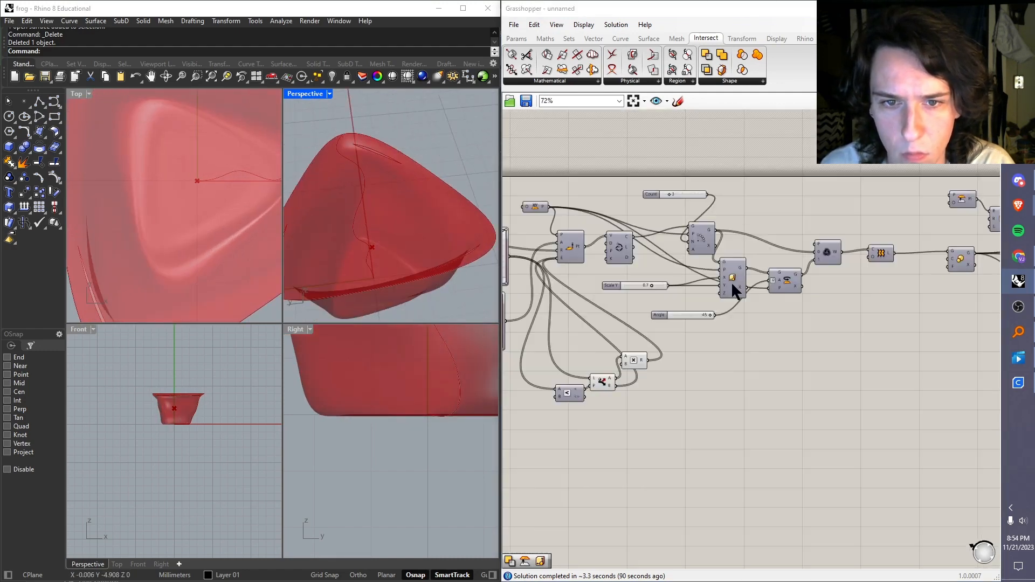
Step: Set the inner shell's Scale factor to 0.5
{"action": "right_click_drag", "start_coordinate": [885, 334], "coordinate": [637, 324]}
{"action": "scroll", "coordinate": [745, 270], "scroll_direction": "up", "scroll_amount": 4}
{"action": "right_click_drag", "start_coordinate": [372, 232], "coordinate": [372, 210]}
{"action": "right_click", "coordinate": [704, 246]}
{"action": "mouse_move", "coordinate": [735, 351]}
{"action": "type", "text": "0.5"}
{"action": "left_click", "coordinate": [776, 278]}
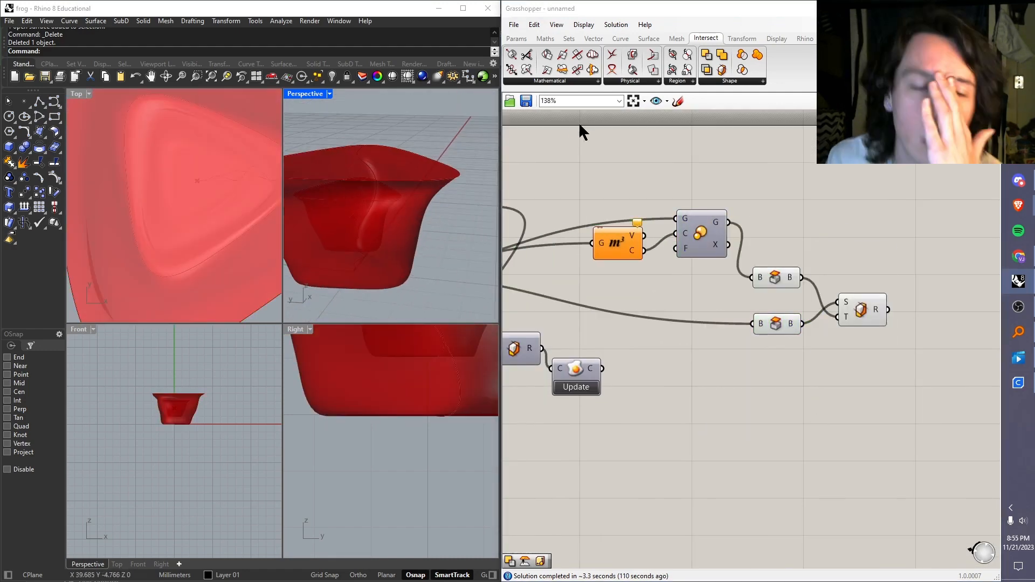
Step: Add a Move component with a Unit Z vector as its motion and the capped scaled vase as its geometry
{"action": "left_click_drag", "start_coordinate": [861, 310], "coordinate": [885, 340]}
{"action": "double_click", "coordinate": [864, 274]}
{"action": "type", "text": "move"}
{"action": "left_click", "coordinate": [594, 39]}
{"action": "left_click_drag", "start_coordinate": [835, 229], "coordinate": [807, 298]}
{"action": "left_click_drag", "start_coordinate": [831, 298], "coordinate": [840, 274]}
{"action": "left_click_drag", "start_coordinate": [775, 278], "coordinate": [785, 252]}
{"action": "left_click_drag", "start_coordinate": [811, 252], "coordinate": [906, 268]}
Step: Set the inner shell's Scale factor to 0.9 and edit the factor of the Unit Z vector
{"action": "right_click", "coordinate": [685, 248]}
{"action": "mouse_move", "coordinate": [723, 353]}
{"action": "left_click", "coordinate": [844, 366]}
{"action": "right_click", "coordinate": [789, 300]}
{"action": "left_click", "coordinate": [689, 421]}
Step: Connect the moved inner shell as the Trim Solid cutter and change the preview of the components feeding it
{"action": "left_click_drag", "start_coordinate": [885, 340], "coordinate": [908, 340]}
{"action": "left_click_drag", "start_coordinate": [933, 261], "coordinate": [886, 347]}
{"action": "right_click_drag", "start_coordinate": [388, 232], "coordinate": [372, 259]}
{"action": "left_click_drag", "start_coordinate": [788, 294], "coordinate": [784, 280]}
{"action": "left_click_drag", "start_coordinate": [948, 296], "coordinate": [798, 242]}
{"action": "middle_click", "coordinate": [826, 254]}
{"action": "left_click", "coordinate": [804, 231]}
{"action": "right_click_drag", "start_coordinate": [378, 215], "coordinate": [462, 233]}
Step: Inspect the hollowed vase from several angles, checking the wall thickness between the outer and inner shells
{"action": "left_click", "coordinate": [909, 340]}
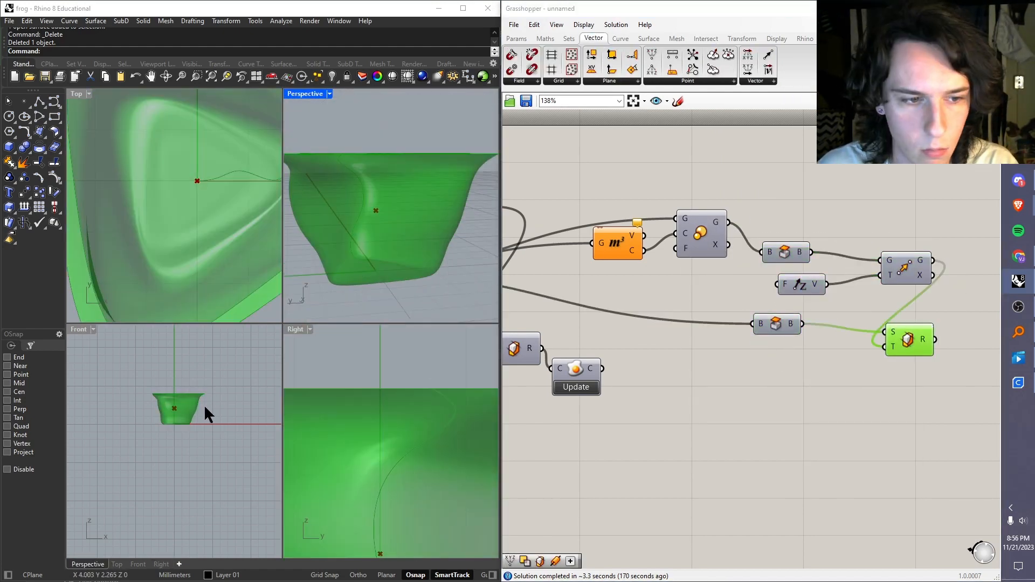
{"action": "left_click", "coordinate": [743, 172]}
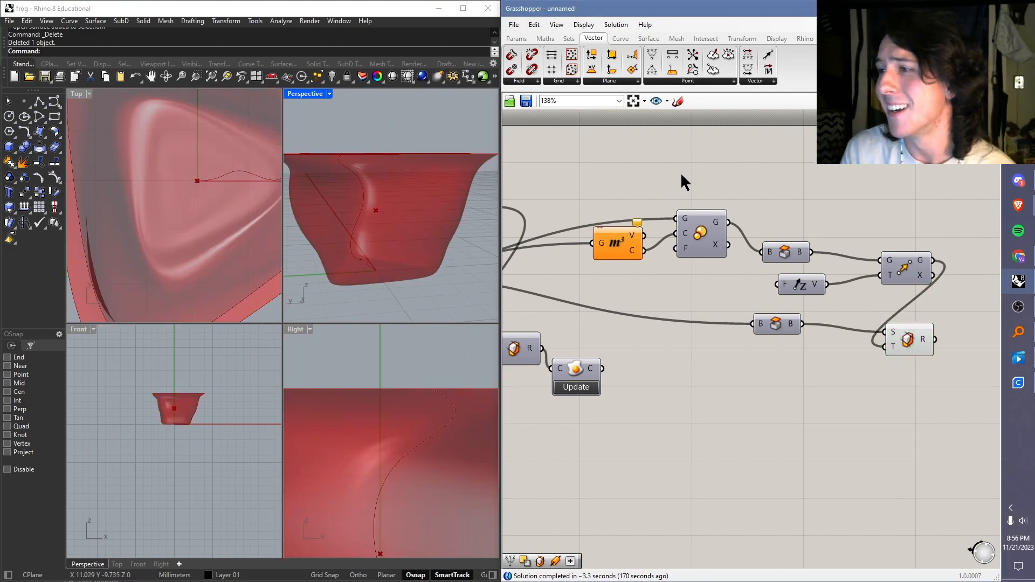
{"action": "right_click_drag", "start_coordinate": [804, 268], "coordinate": [747, 207]}
{"action": "scroll", "coordinate": [751, 208], "scroll_direction": "down", "scroll_amount": 4}
{"action": "scroll", "coordinate": [705, 244], "scroll_direction": "up", "scroll_amount": 2}
{"action": "right_click_drag", "start_coordinate": [632, 236], "coordinate": [661, 256]}
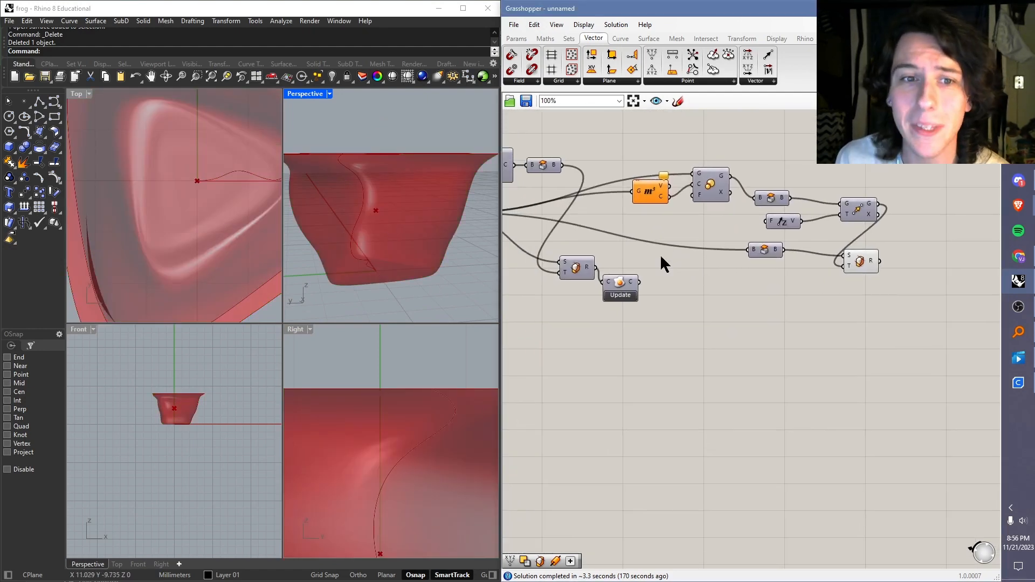
{"action": "right_click_drag", "start_coordinate": [388, 253], "coordinate": [431, 288]}
{"action": "right_click_drag", "start_coordinate": [394, 266], "coordinate": [368, 281]}
{"action": "right_click_drag", "start_coordinate": [663, 222], "coordinate": [643, 248]}
{"action": "right_click_drag", "start_coordinate": [488, 273], "coordinate": [436, 197]}
{"action": "right_click_drag", "start_coordinate": [672, 202], "coordinate": [704, 233]}
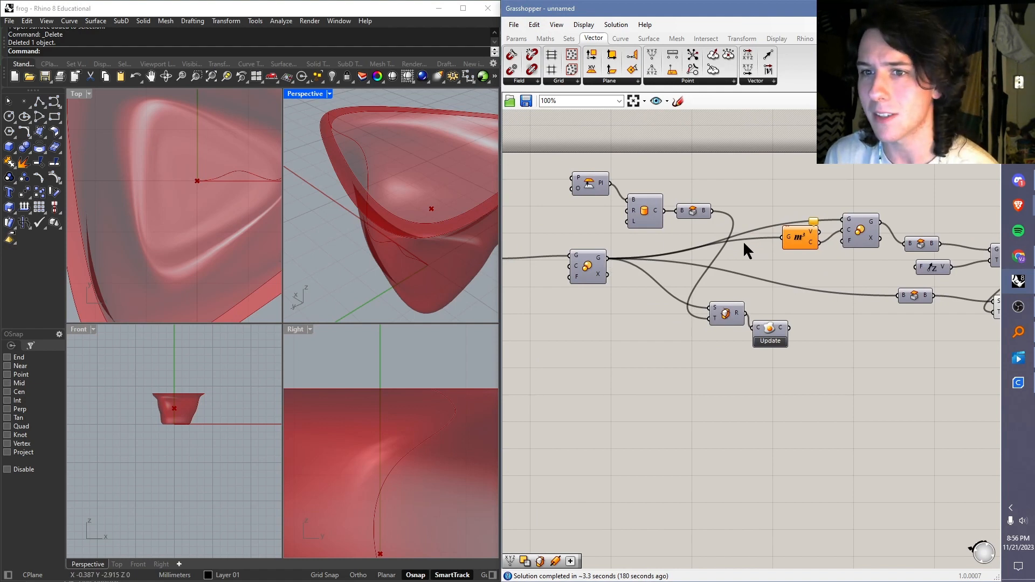
Step: Review the shell definition from Volume and Scale through the caps, Unit Z and Move to the final Trim Solid
{"action": "right_click_drag", "start_coordinate": [789, 257], "coordinate": [776, 251]}
{"action": "left_click", "coordinate": [786, 238]}
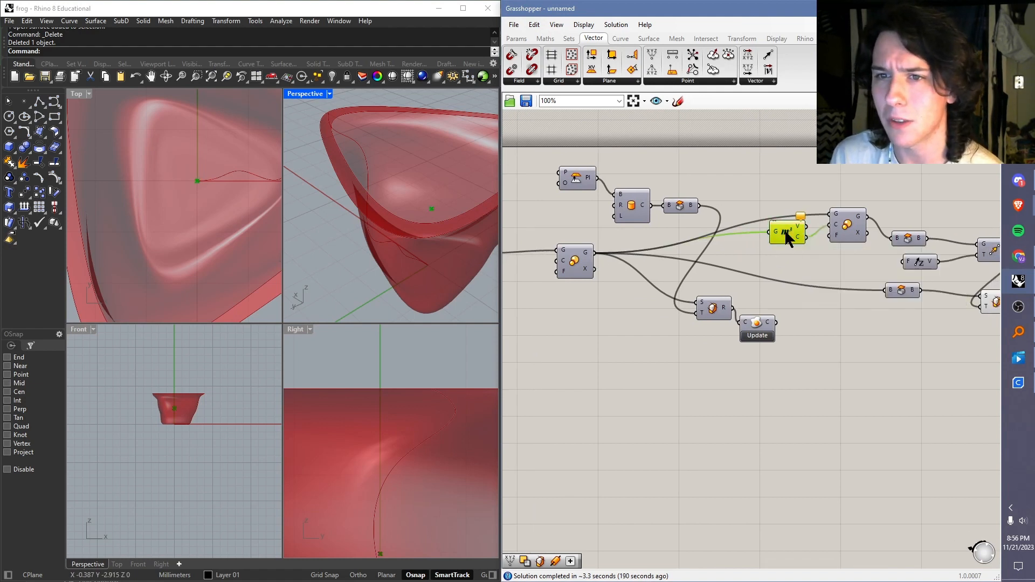
{"action": "left_click", "coordinate": [811, 263]}
{"action": "right_click_drag", "start_coordinate": [848, 267], "coordinate": [802, 269]}
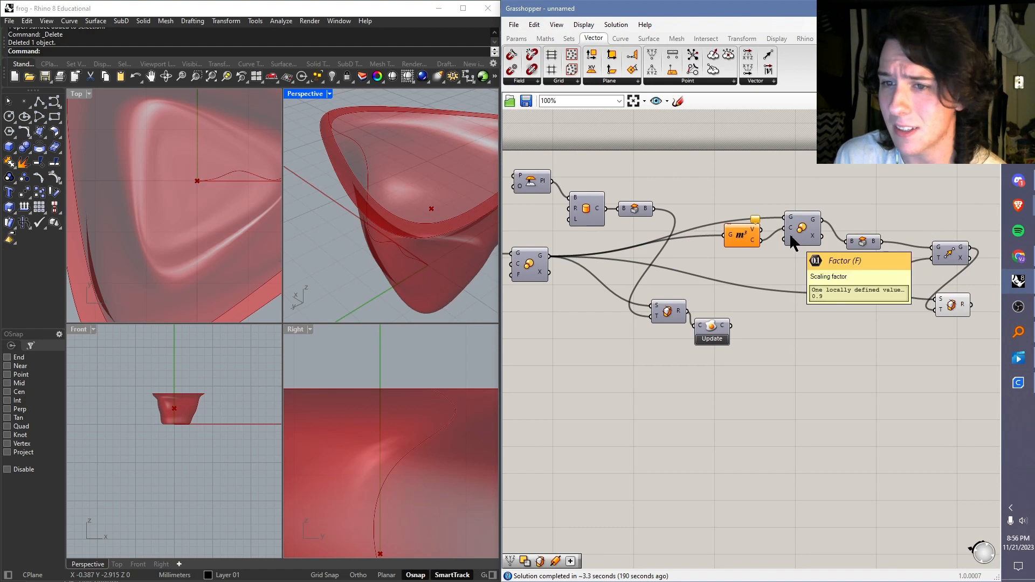
{"action": "right_click_drag", "start_coordinate": [863, 254], "coordinate": [803, 270]}
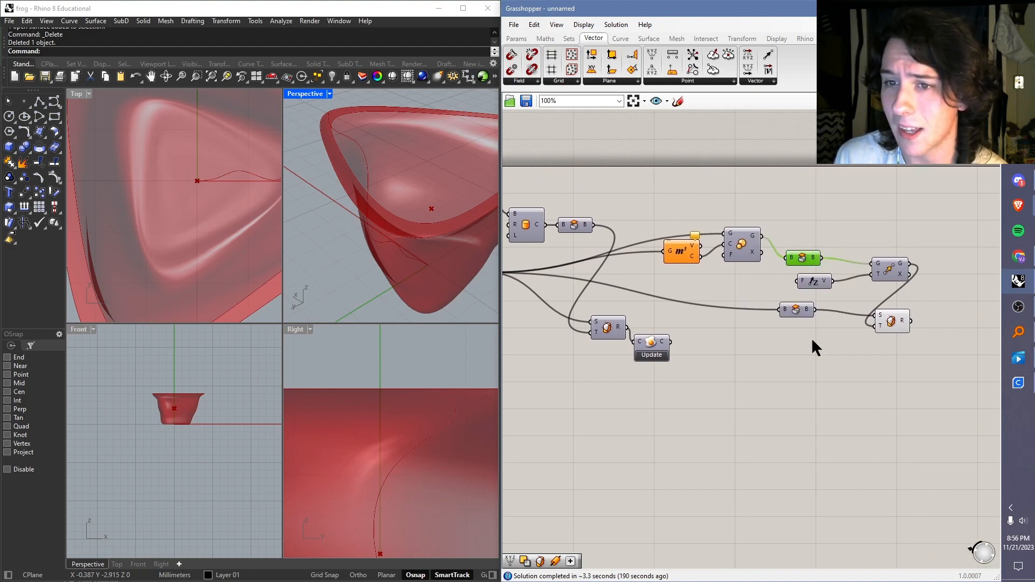
{"action": "left_click", "coordinate": [798, 306]}
{"action": "left_click", "coordinate": [809, 258]}
{"action": "left_click", "coordinate": [808, 284]}
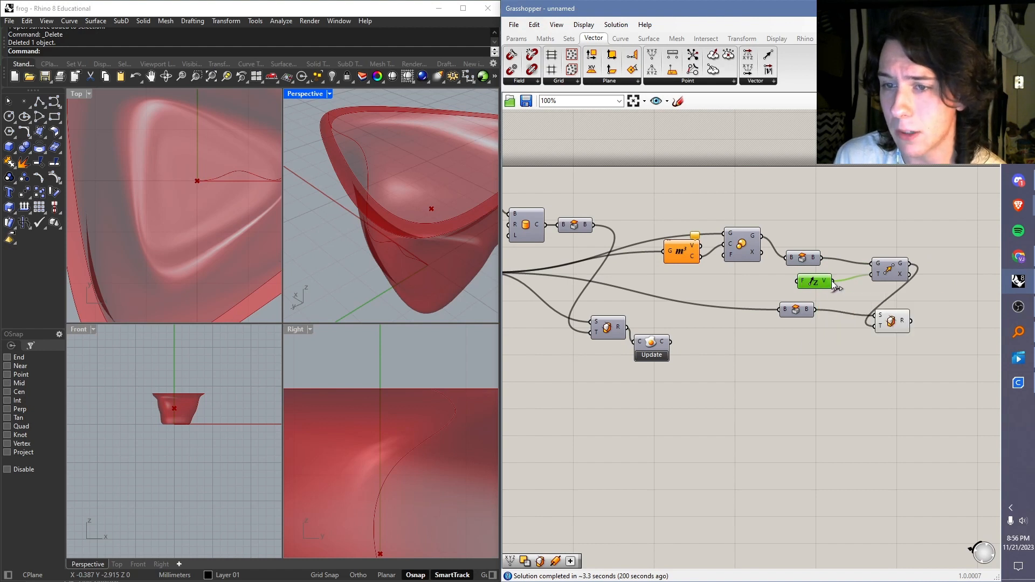
{"action": "left_click", "coordinate": [895, 279]}
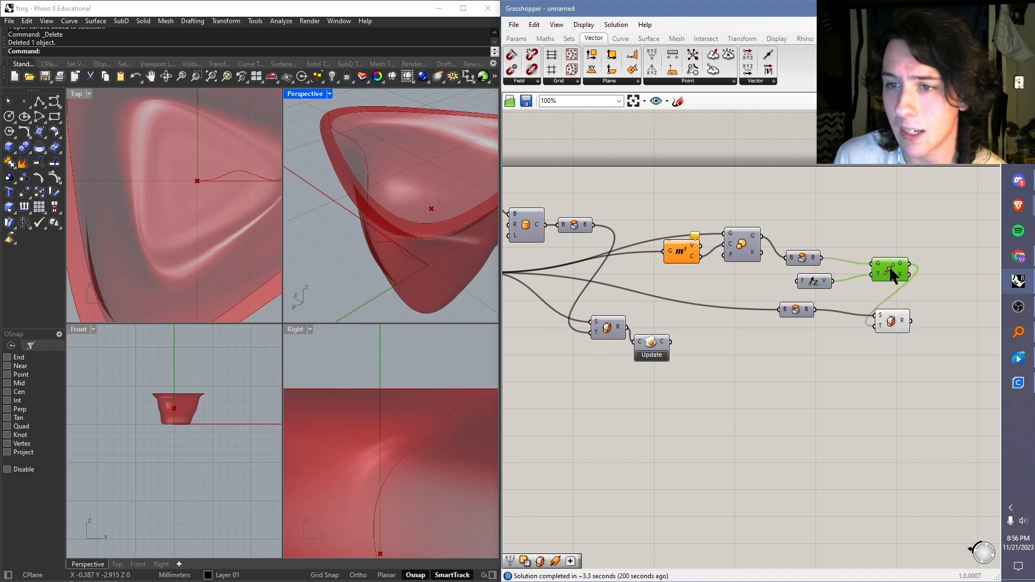
{"action": "left_click_drag", "start_coordinate": [887, 268], "coordinate": [865, 263]}
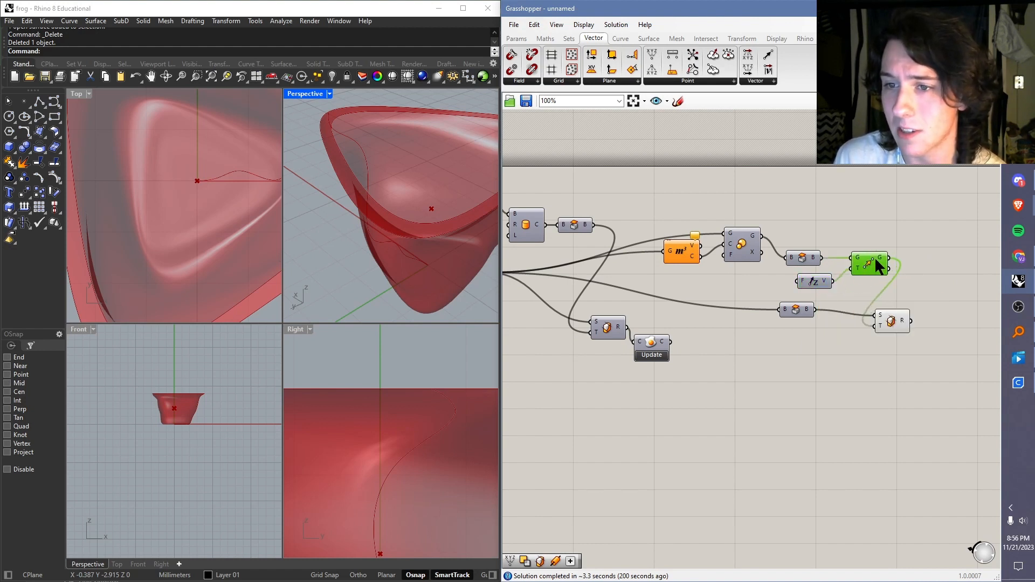
{"action": "left_click", "coordinate": [890, 322]}
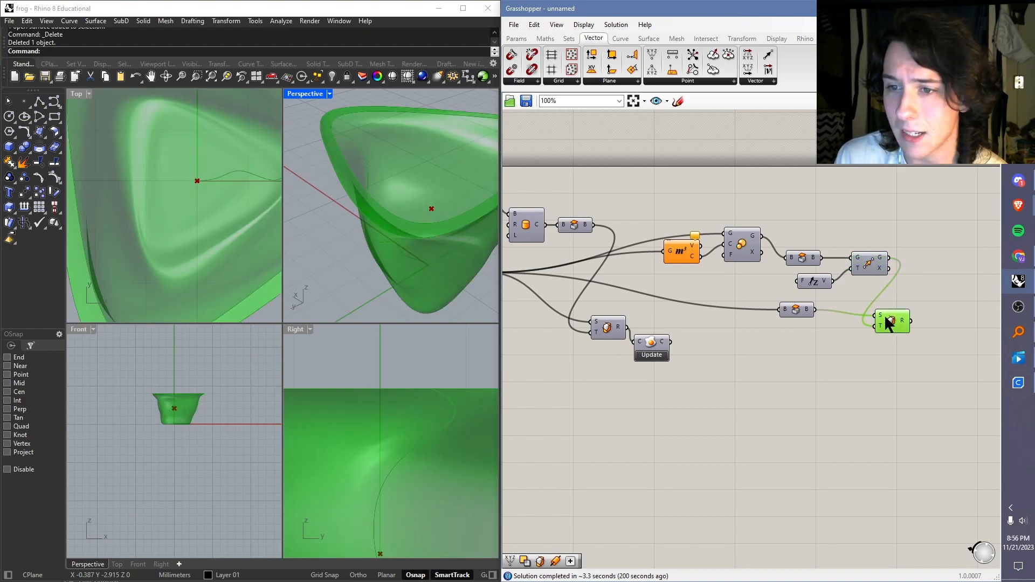
{"action": "left_click", "coordinate": [885, 303]}
{"action": "mouse_move", "coordinate": [431, 210]}
{"action": "right_mouse_down"}
{"action": "mouse_move", "coordinate": [393, 191]}
{"action": "mouse_move", "coordinate": [411, 263]}
{"action": "mouse_move", "coordinate": [432, 210]}
{"action": "right_mouse_up"}
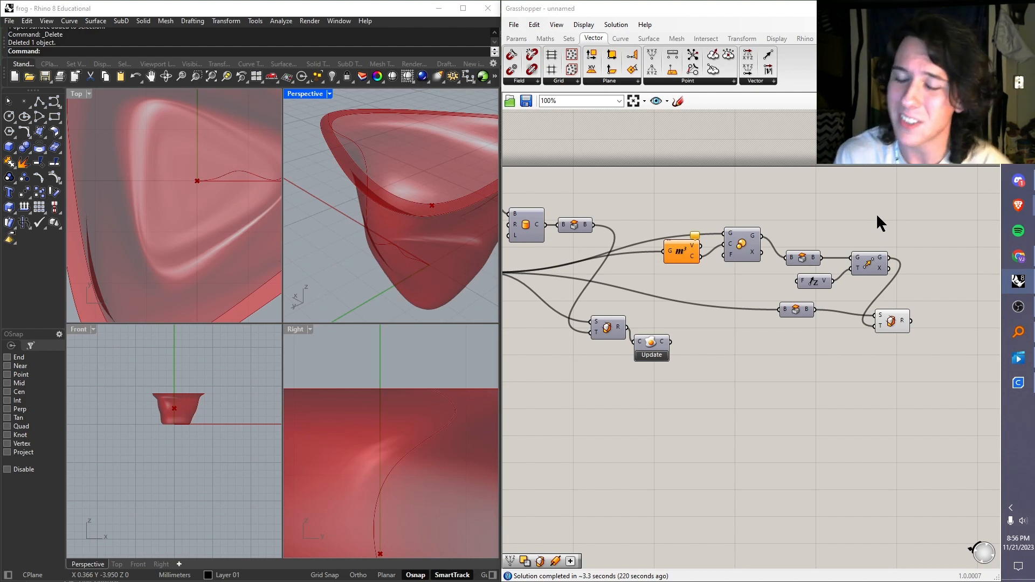
Step: Delete the whole inner-shell component group, from Volume and Scale through the final Trim Solid
{"action": "left_click_drag", "start_coordinate": [923, 213], "coordinate": [682, 355]}
{"action": "key", "text": "Delete"}
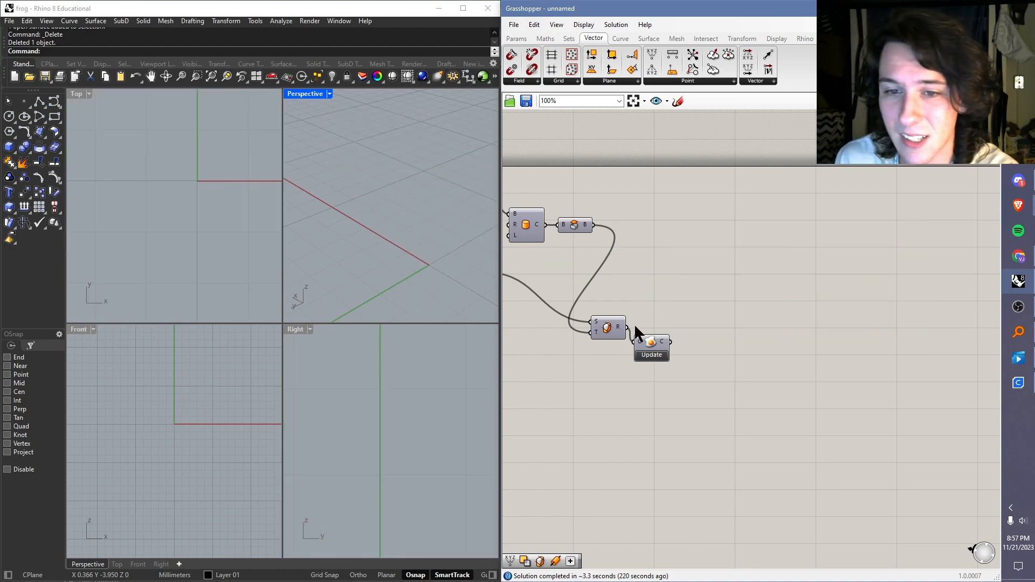
Step: Send the vase with the base hole to Rhino by updating Content Cache, and select the resulting surface
{"action": "left_click", "coordinate": [650, 354]}
{"action": "right_click_drag", "start_coordinate": [420, 208], "coordinate": [387, 209]}
{"action": "left_click", "coordinate": [386, 210]}
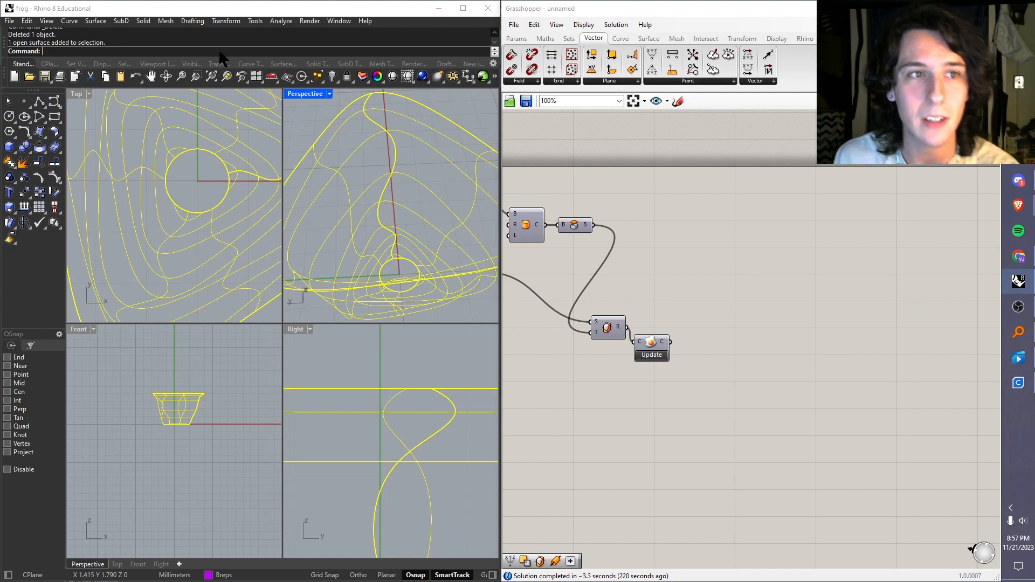
Step: Thicken the selected vase surface with OffsetSrf at a distance of 0.1, using Solid=Yes and BothSides=Yes
{"action": "type", "text": "OffsetSu"}
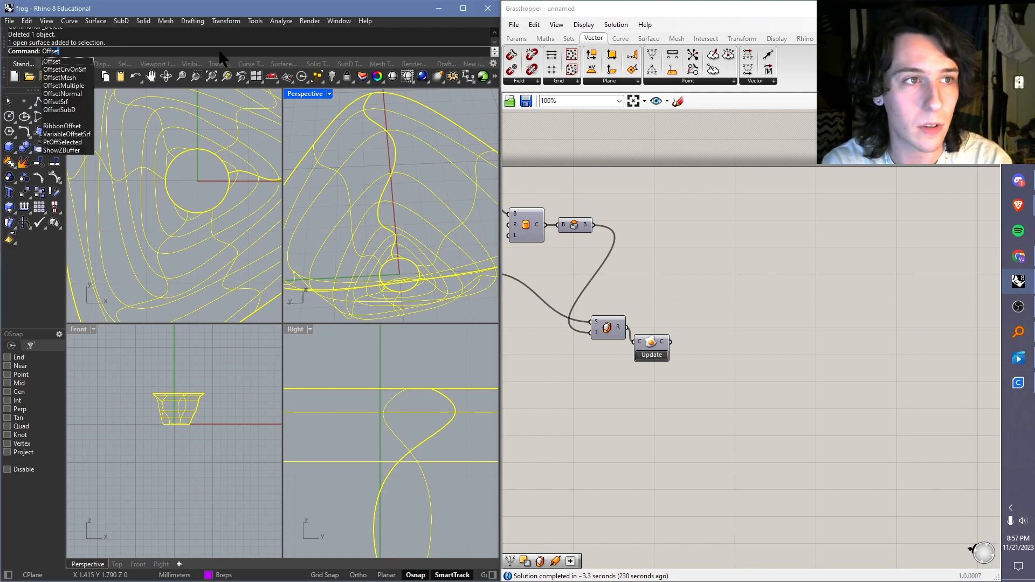
{"action": "key", "text": "BackSpace"}
{"action": "key", "text": "BackSpace"}
{"action": "type", "text": "rf"}
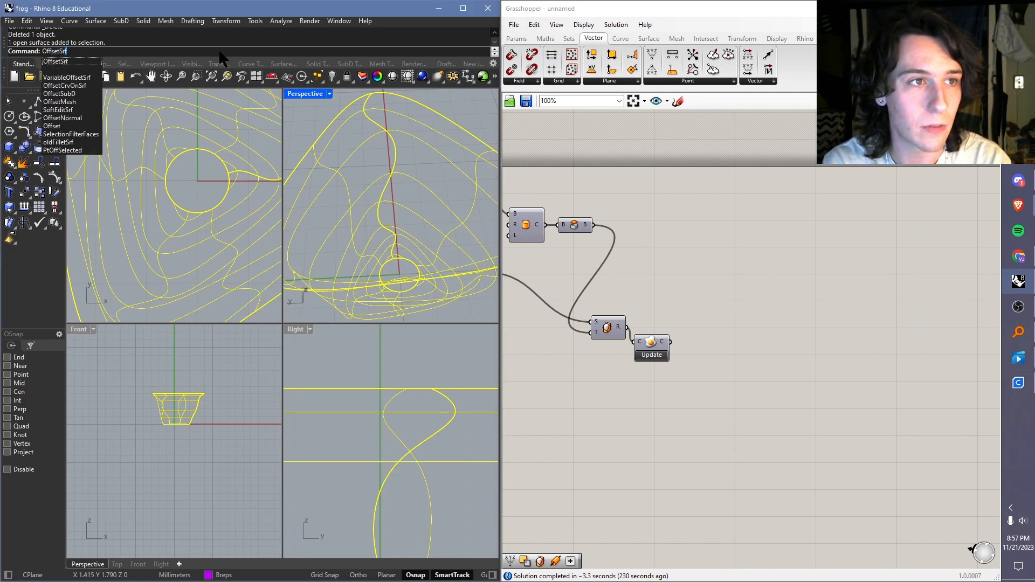
{"action": "key", "text": "Return"}
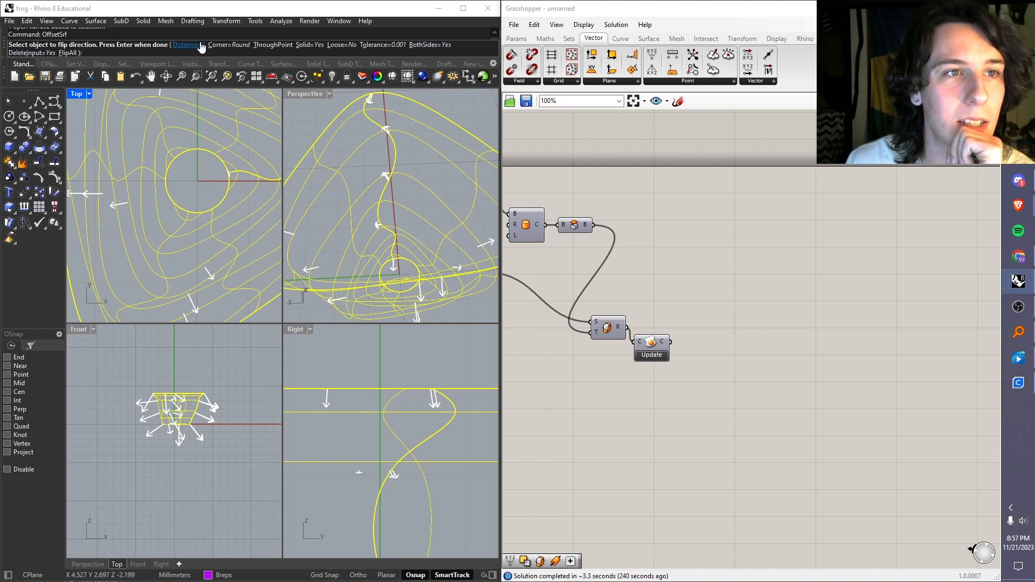
{"action": "left_click", "coordinate": [201, 45]}
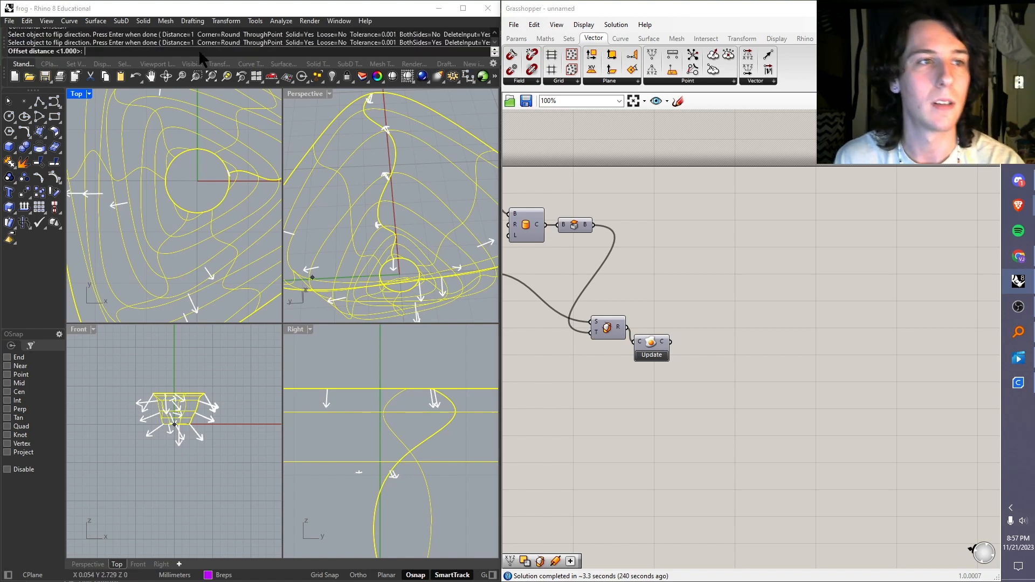
{"action": "type", "text": ".1"}
{"action": "key", "text": "Return"}
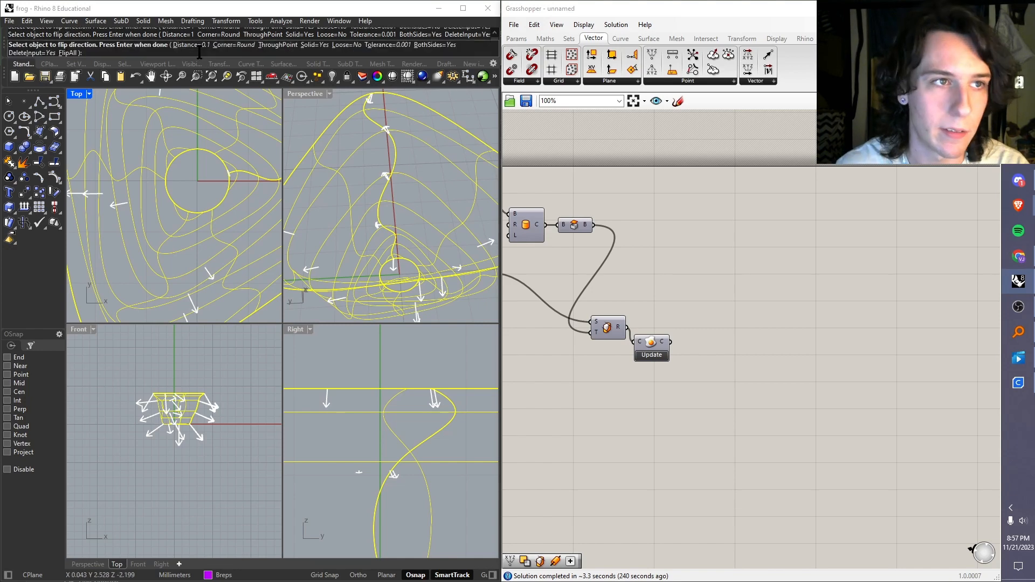
{"action": "key", "text": "Return"}
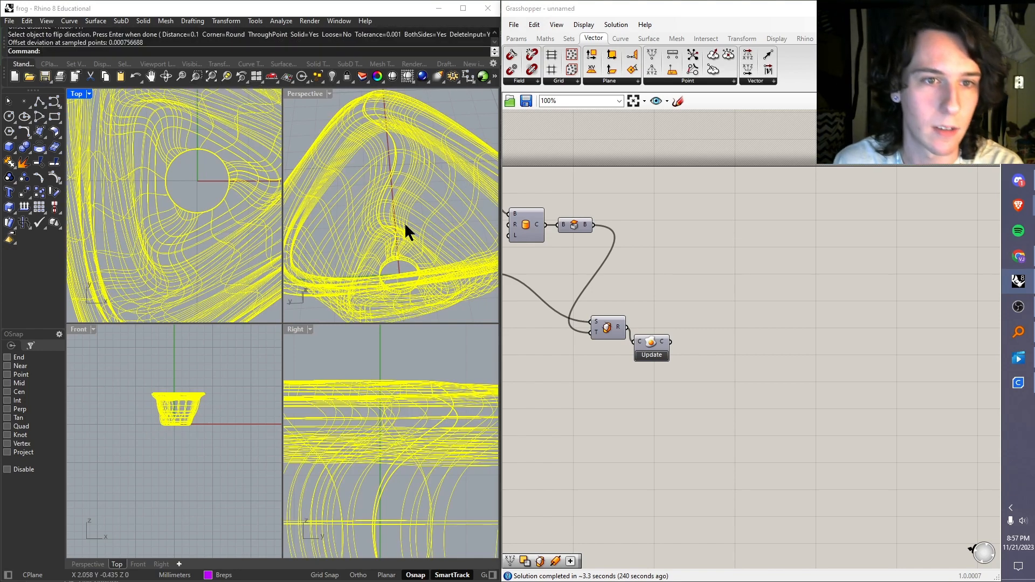
Step: Select the thickened vase as one closed polysurface and inspect its rim and base hole
{"action": "right_click_drag", "start_coordinate": [405, 226], "coordinate": [432, 172]}
{"action": "left_click", "coordinate": [630, 206]}
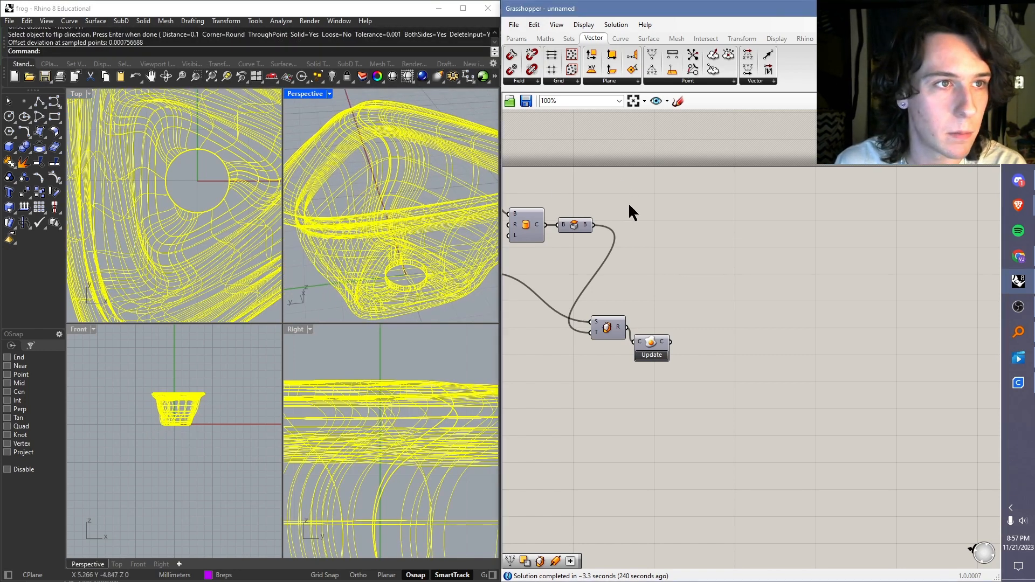
{"action": "left_click", "coordinate": [451, 107]}
{"action": "left_click", "coordinate": [430, 132]}
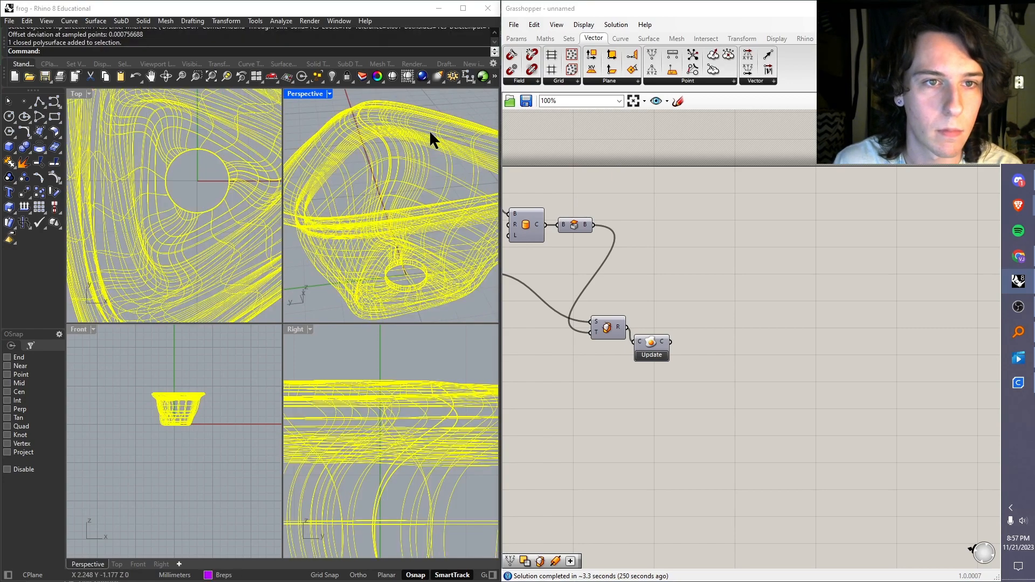
{"action": "right_click_drag", "start_coordinate": [345, 172], "coordinate": [372, 157]}
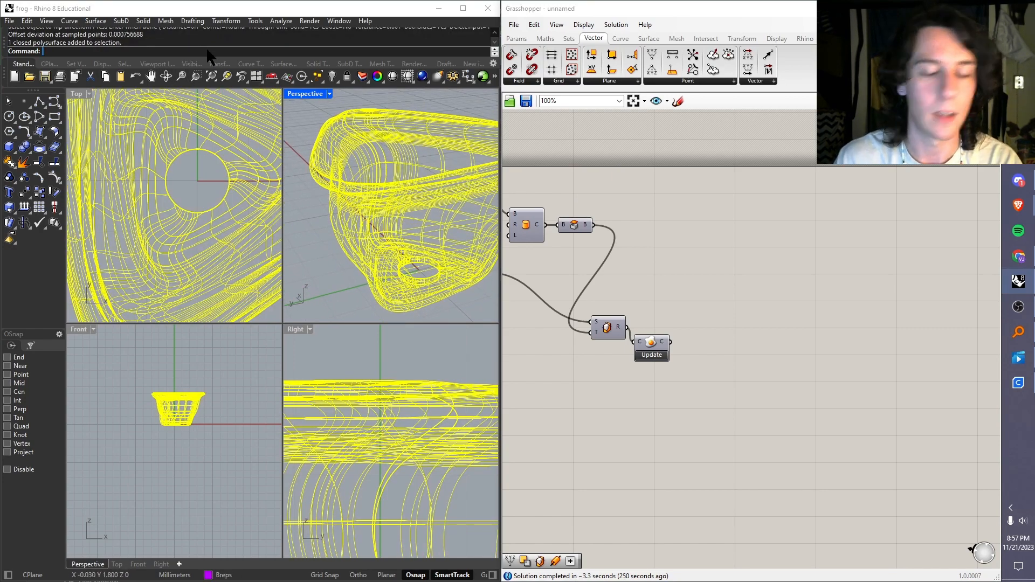
Step: Export the selected vase to the grasshopper workshop folder as binary STL lampshade2.stl with a 0.01 mm tolerance
{"action": "type", "text": "Export"}
{"action": "key", "text": "Return"}
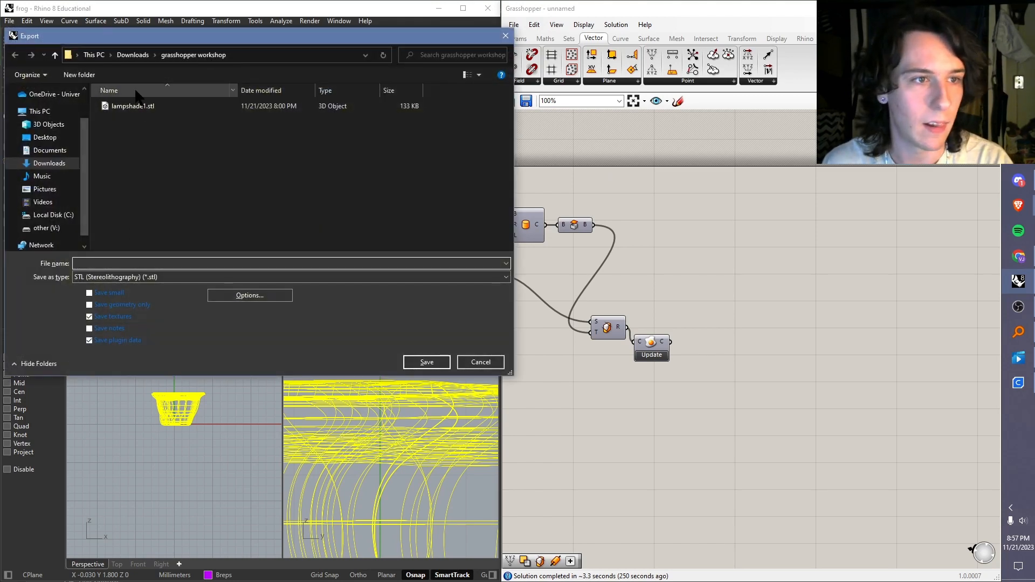
{"action": "left_click", "coordinate": [141, 107]}
{"action": "left_click", "coordinate": [106, 263]}
{"action": "left_click", "coordinate": [111, 262]}
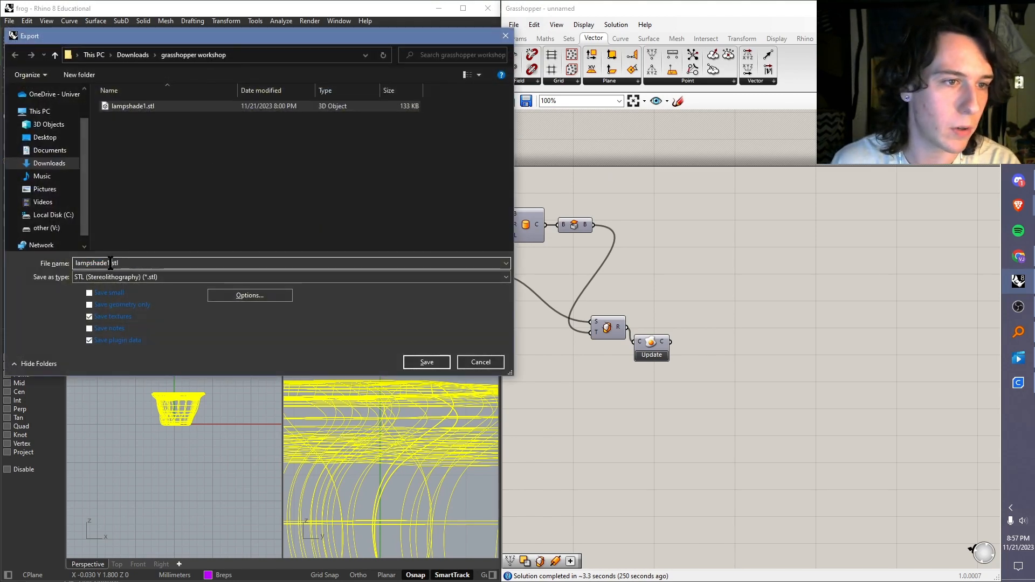
{"action": "key", "text": "BackSpace"}
{"action": "type", "text": "."}
{"action": "key", "text": "Return"}
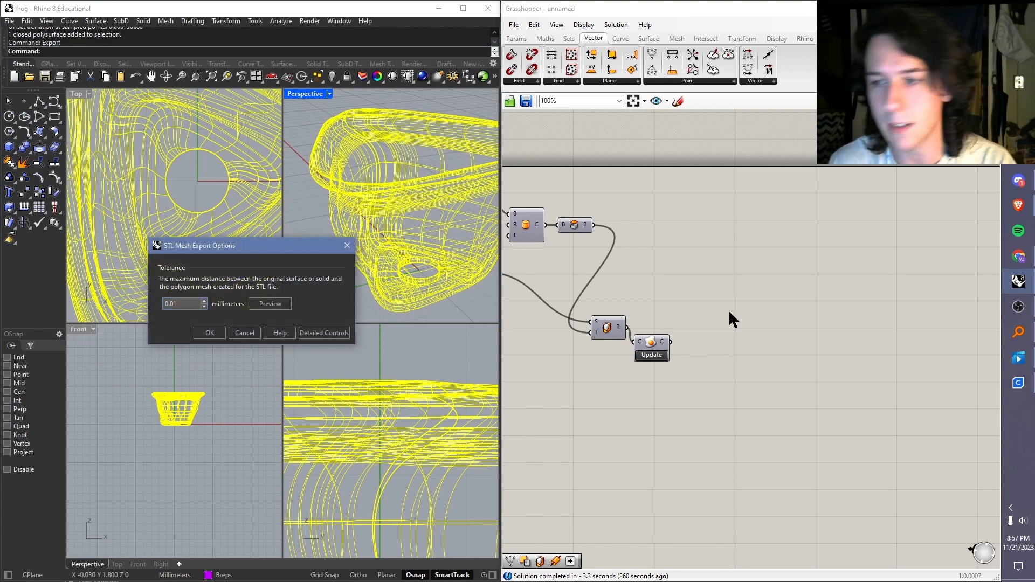
{"action": "left_click", "coordinate": [209, 333]}
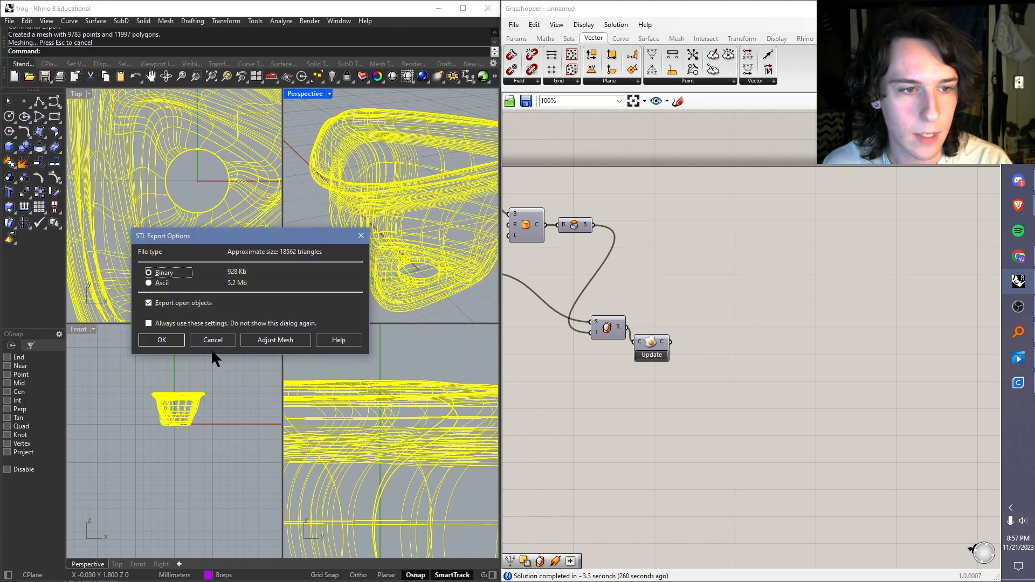
{"action": "left_click", "coordinate": [162, 340]}
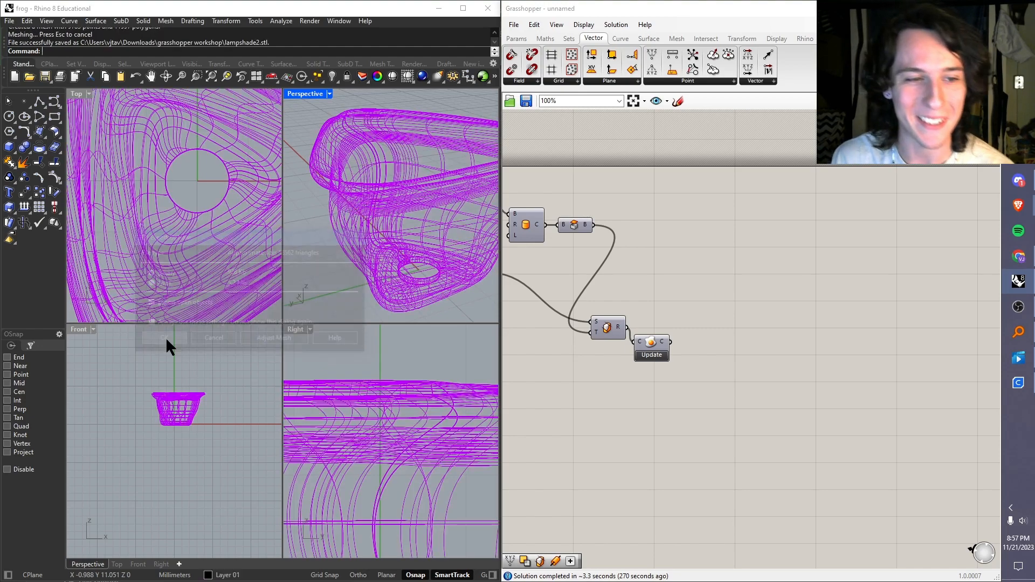
Step: Switch to Cura, delete the old lampshade1 model from the build plate, and dismiss the Model Errors message
{"action": "left_click", "coordinate": [1012, 383]}
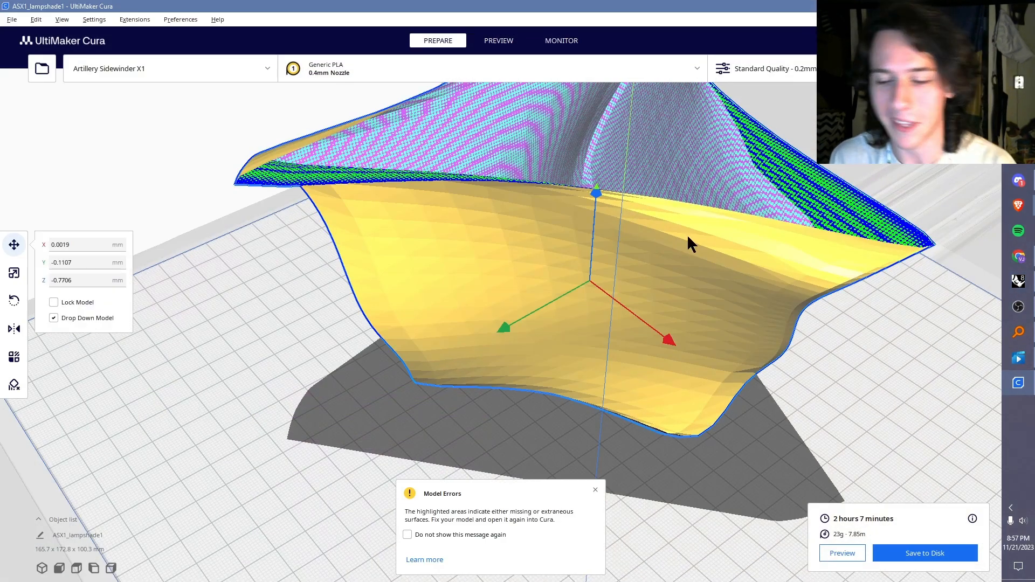
{"action": "key", "text": "Delete"}
{"action": "left_click", "coordinate": [596, 490]}
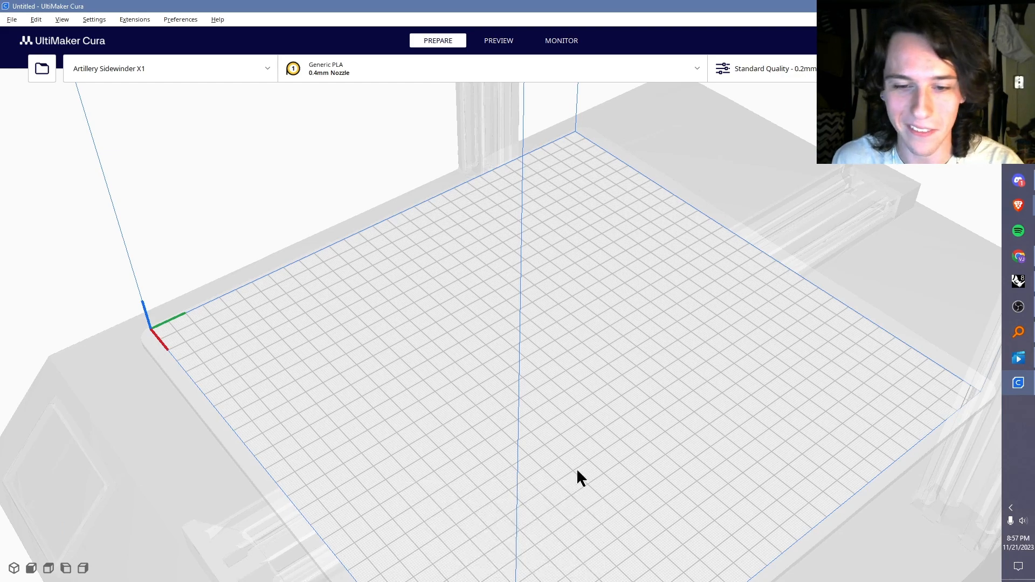
Step: Open lampshade2.stl from the grasshopper workshop folder on the empty build plate
{"action": "left_click", "coordinate": [27, 66]}
{"action": "double_click", "coordinate": [151, 104]}
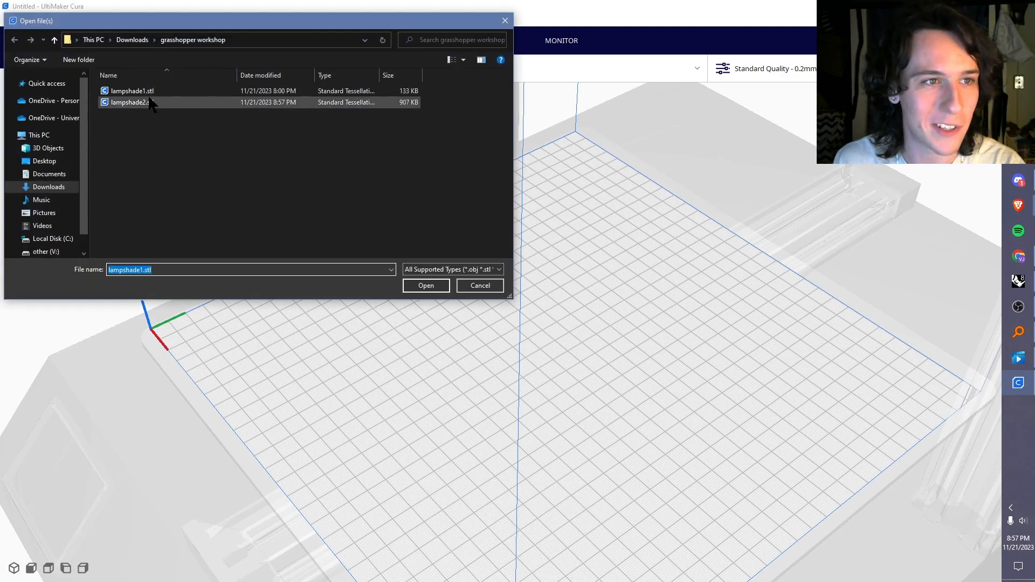
{"action": "scroll", "coordinate": [553, 360], "scroll_direction": "up", "scroll_amount": 7}
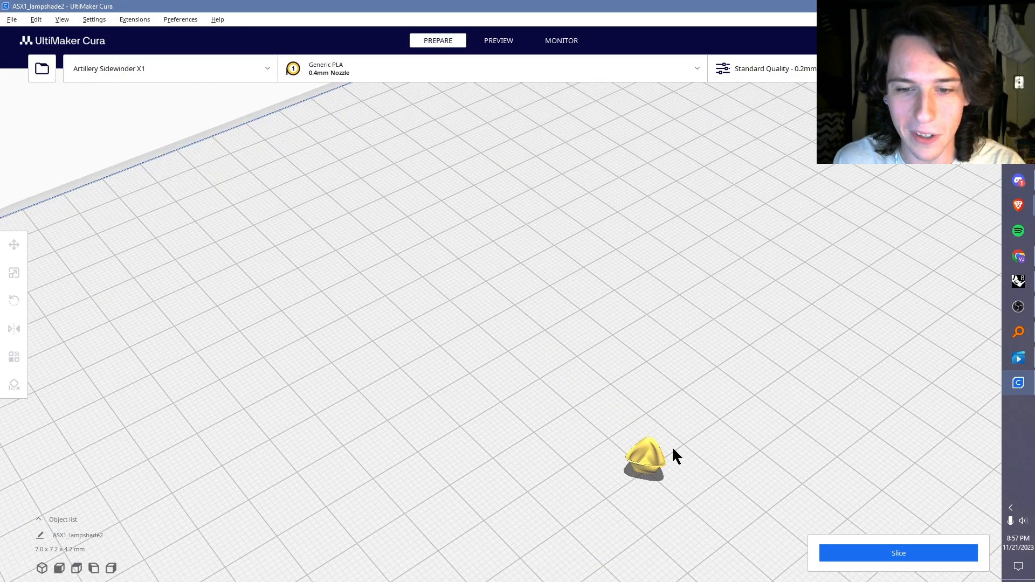
{"action": "middle_click_drag", "start_coordinate": [672, 447], "coordinate": [542, 308]}
{"action": "scroll", "coordinate": [543, 308], "scroll_direction": "up", "scroll_amount": 8}
{"action": "middle_click_drag", "start_coordinate": [776, 251], "coordinate": [590, 283]}
Step: Select the tiny imported vase and scale it uniformly to 2540%
{"action": "left_click", "coordinate": [381, 331]}
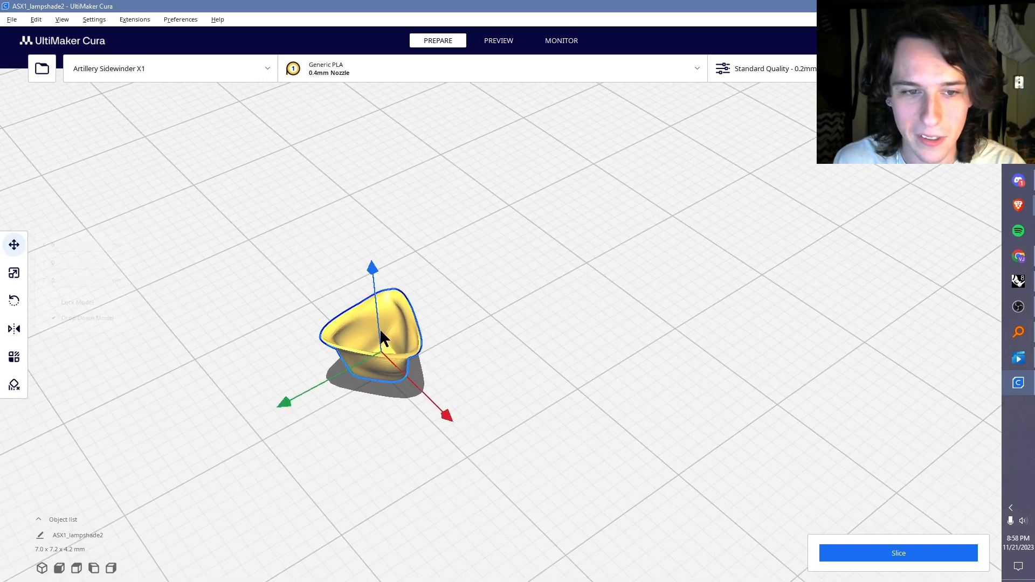
{"action": "scroll", "coordinate": [500, 353], "scroll_direction": "down", "scroll_amount": 4}
{"action": "scroll", "coordinate": [507, 345], "scroll_direction": "down", "scroll_amount": 6}
{"action": "left_click", "coordinate": [14, 273]}
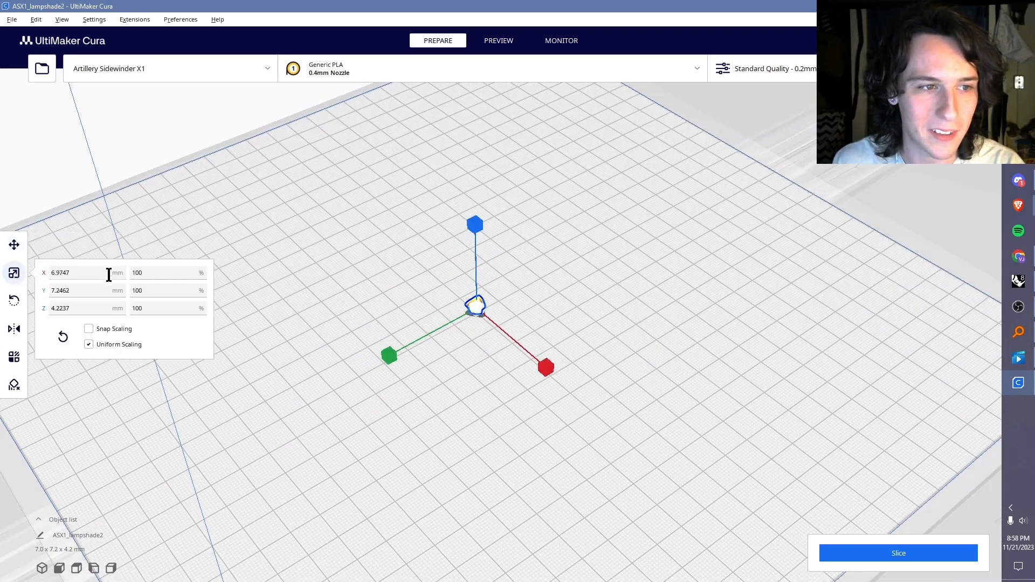
{"action": "type", "text": "10000"}
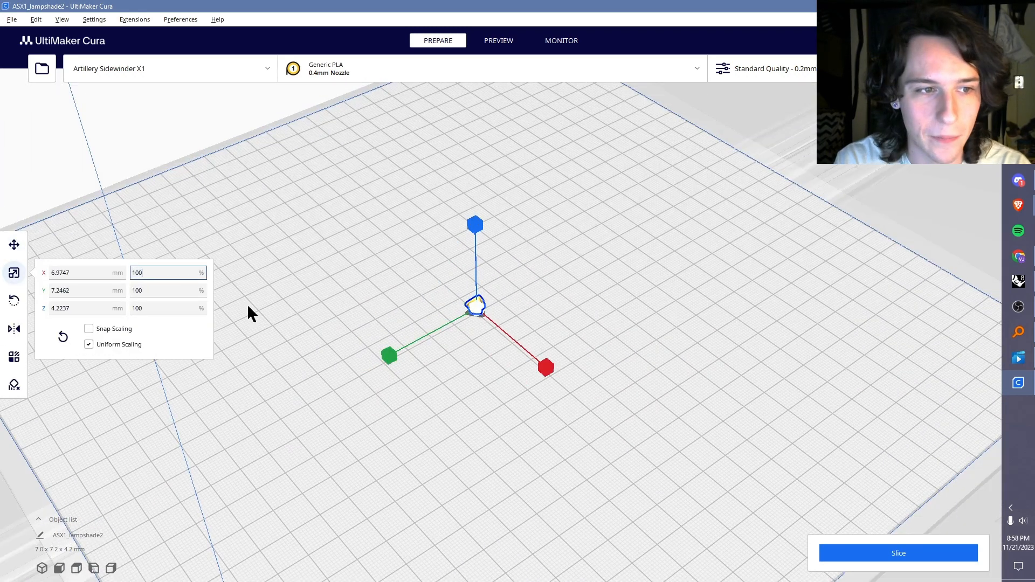
{"action": "key", "text": "BackSpace"}
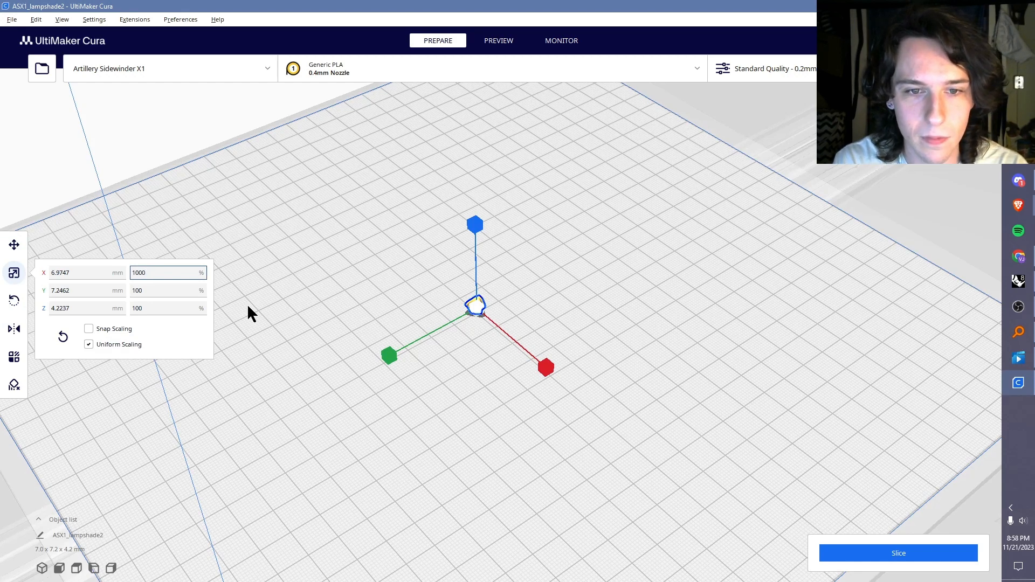
{"action": "key", "text": "BackSpace"}
{"action": "key", "text": "BackSpace"}
{"action": "key", "text": "BackSpace"}
{"action": "key", "text": "BackSpace"}
{"action": "type", "text": "2549"}
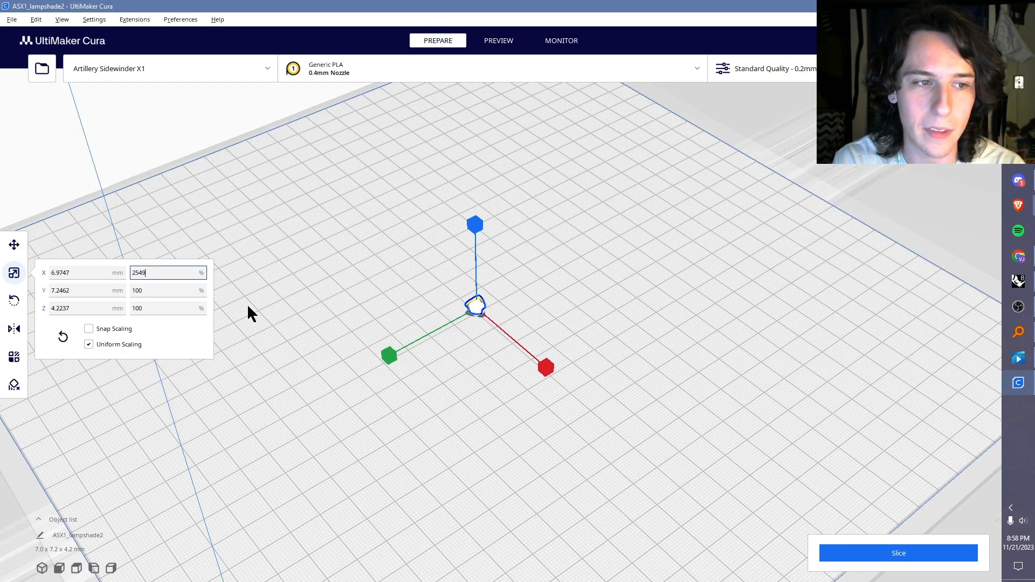
{"action": "key", "text": "BackSpace"}
{"action": "type", "text": "0"}
{"action": "key", "text": "Return"}
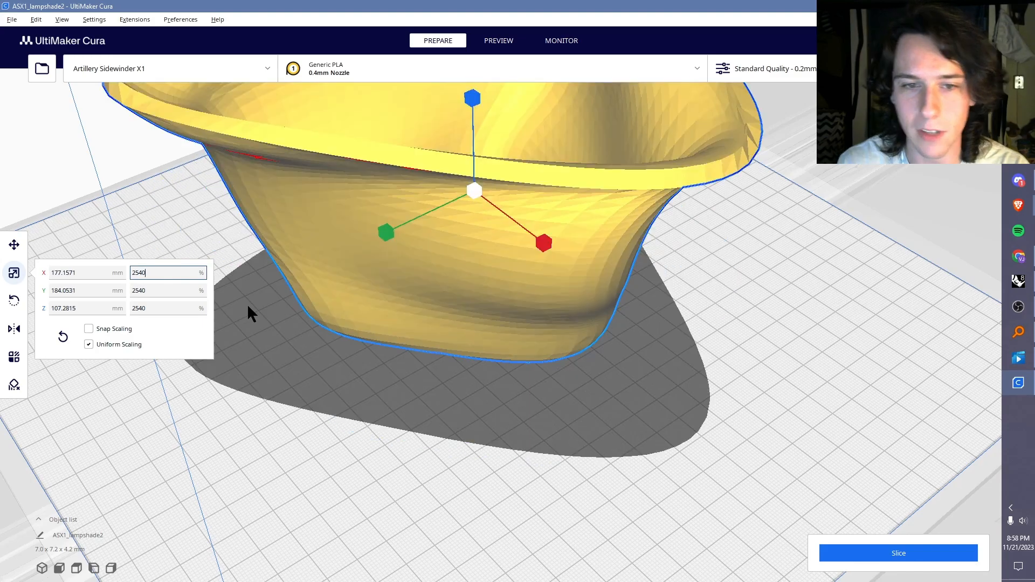
Step: Check the scaled vase's underside and nudge the vase vertically so its base sits flat on the build plate
{"action": "left_click", "coordinate": [502, 416]}
{"action": "right_click_drag", "start_coordinate": [503, 417], "coordinate": [522, 430]}
{"action": "scroll", "coordinate": [474, 352], "scroll_direction": "down", "scroll_amount": 5}
{"action": "right_click_drag", "start_coordinate": [474, 352], "coordinate": [516, 312]}
{"action": "left_click", "coordinate": [534, 284]}
{"action": "scroll", "coordinate": [520, 275], "scroll_direction": "up", "scroll_amount": 5}
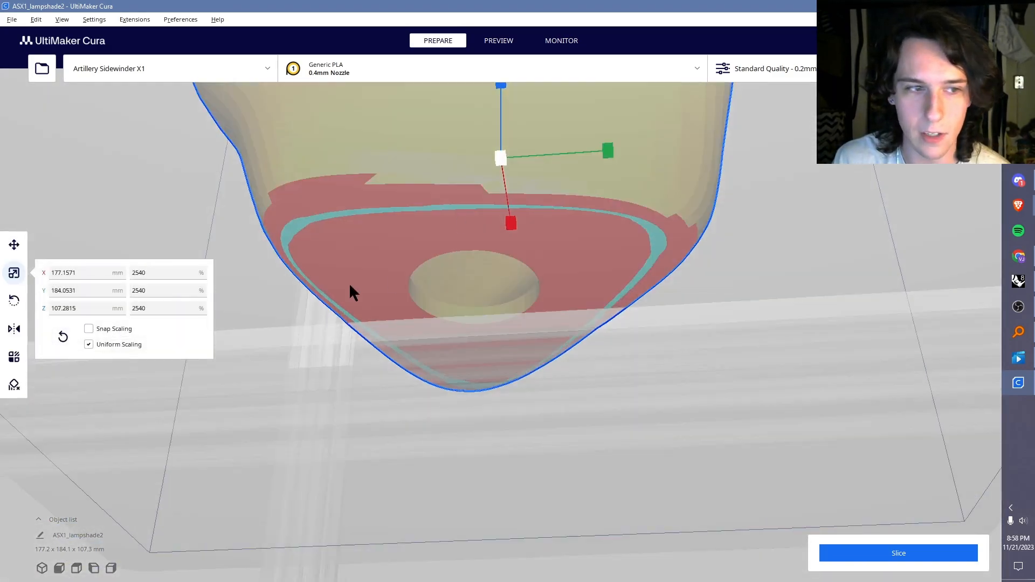
{"action": "left_click", "coordinate": [20, 247]}
{"action": "left_click_drag", "start_coordinate": [496, 95], "coordinate": [504, 88]}
{"action": "left_click", "coordinate": [780, 216]}
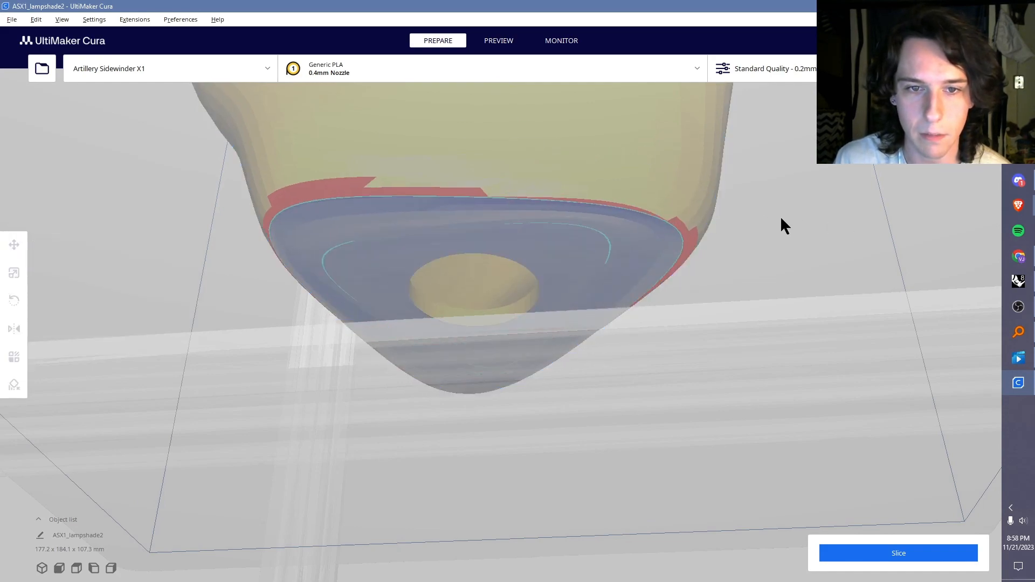
Step: Examine the scaled vase's overhangs, base hole, rim thickness and interior from below and above
{"action": "right_click_drag", "start_coordinate": [781, 216], "coordinate": [650, 245]}
{"action": "right_click_drag", "start_coordinate": [372, 349], "coordinate": [516, 308]}
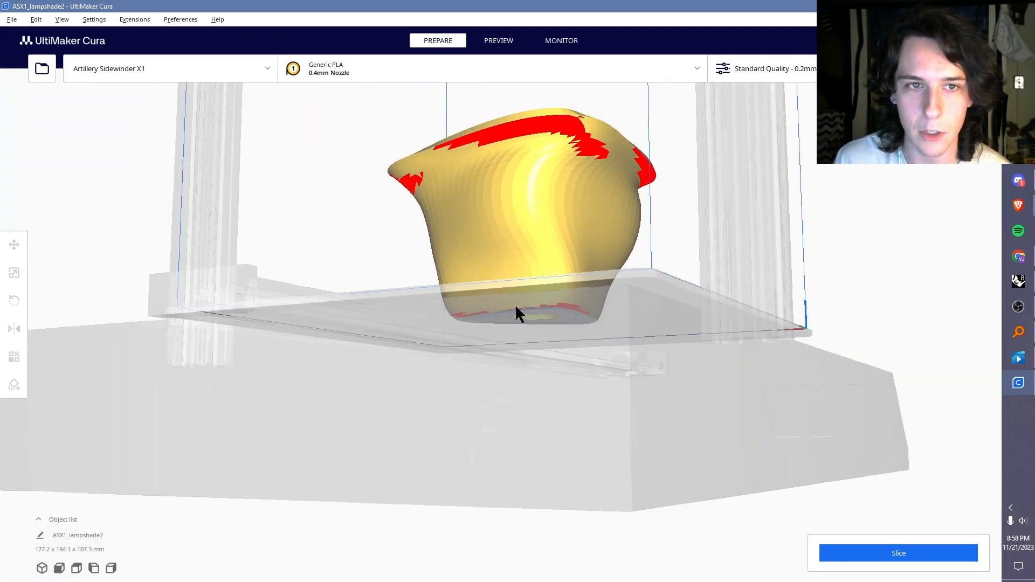
{"action": "right_click_drag", "start_coordinate": [566, 132], "coordinate": [546, 189]}
{"action": "right_click_drag", "start_coordinate": [632, 141], "coordinate": [653, 178]}
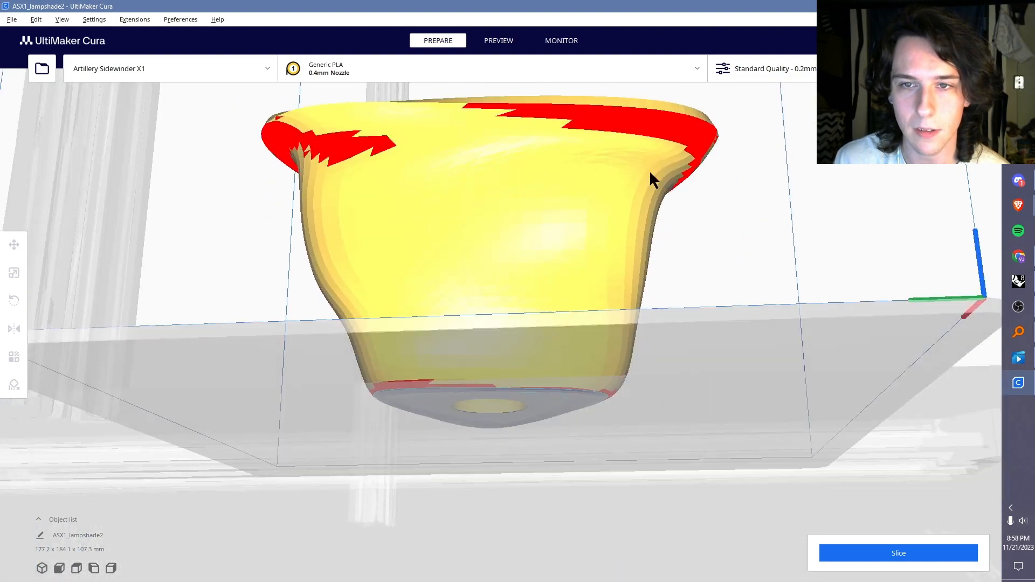
{"action": "right_click_drag", "start_coordinate": [732, 145], "coordinate": [596, 268]}
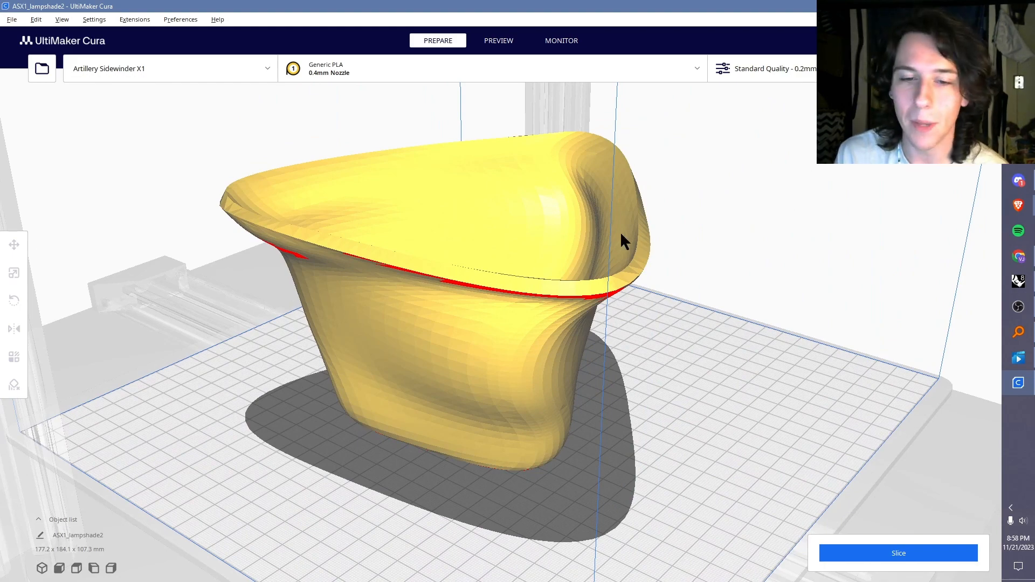
{"action": "right_click_drag", "start_coordinate": [619, 234], "coordinate": [697, 349]}
{"action": "right_click_drag", "start_coordinate": [604, 278], "coordinate": [631, 248]}
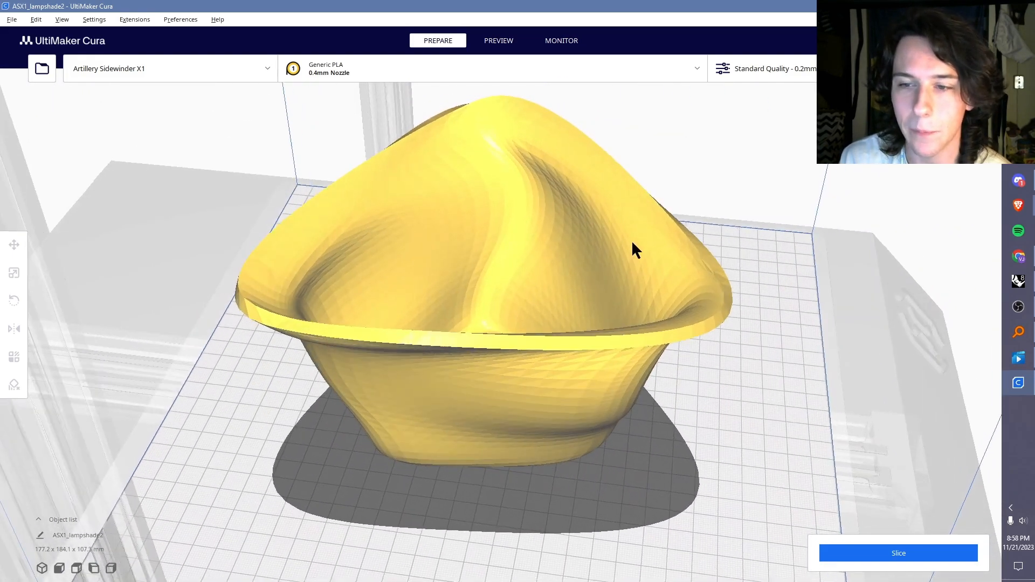
Step: Switch back to Rhino, select the thickened vase, and bring the Grasshopper loft and base-hole components into view
{"action": "left_click", "coordinate": [1020, 281]}
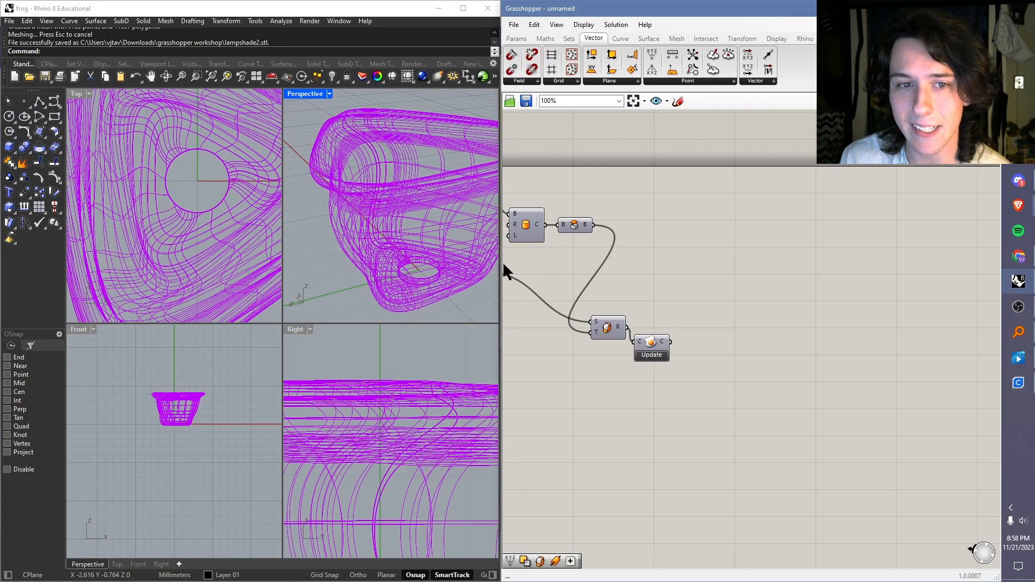
{"action": "left_click", "coordinate": [449, 296]}
{"action": "right_click_drag", "start_coordinate": [421, 232], "coordinate": [356, 234]}
{"action": "scroll", "coordinate": [319, 229], "scroll_direction": "down", "scroll_amount": 7}
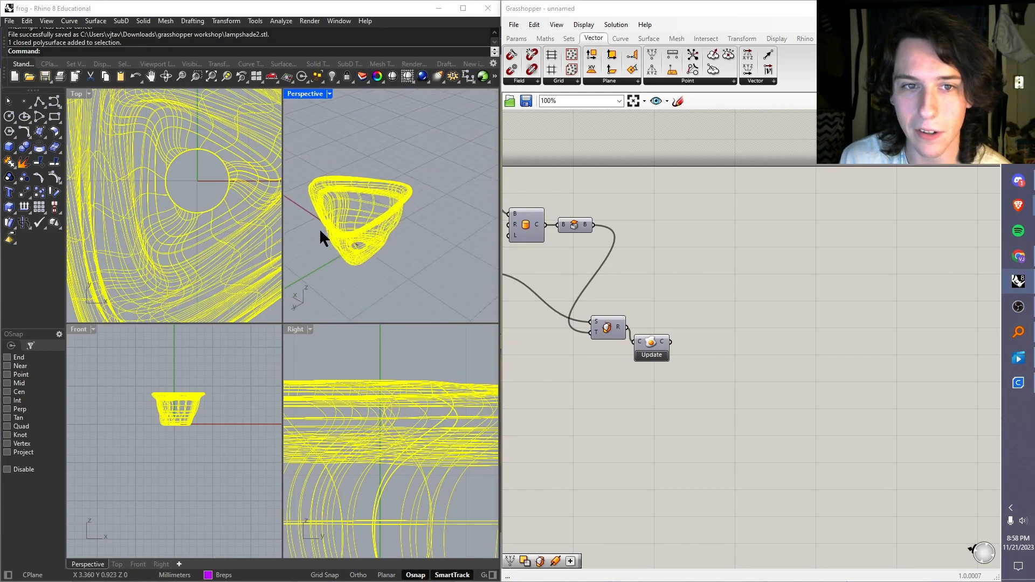
{"action": "scroll", "coordinate": [377, 209], "scroll_direction": "up", "scroll_amount": 4}
{"action": "right_click_drag", "start_coordinate": [558, 257], "coordinate": [782, 237]}
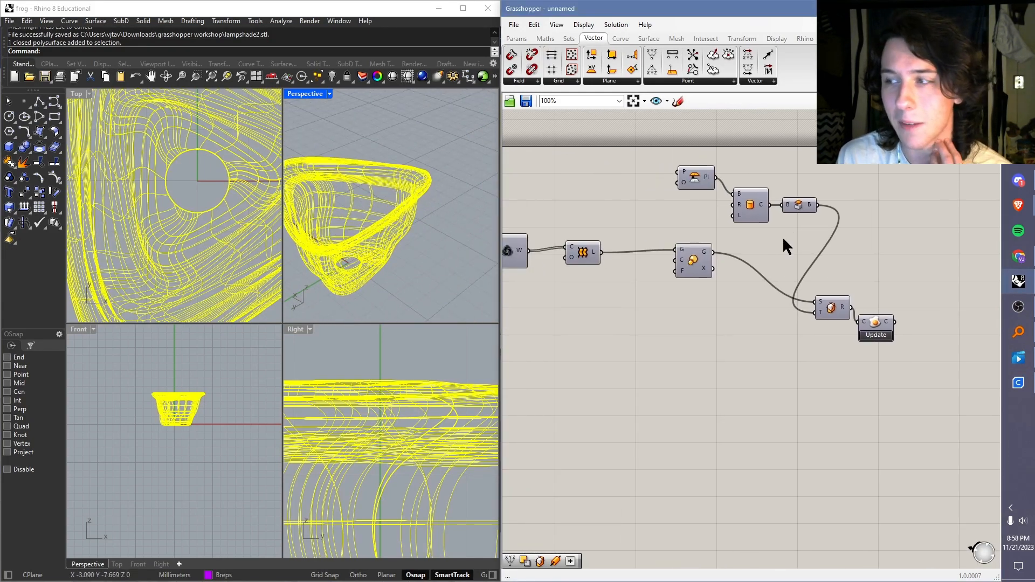